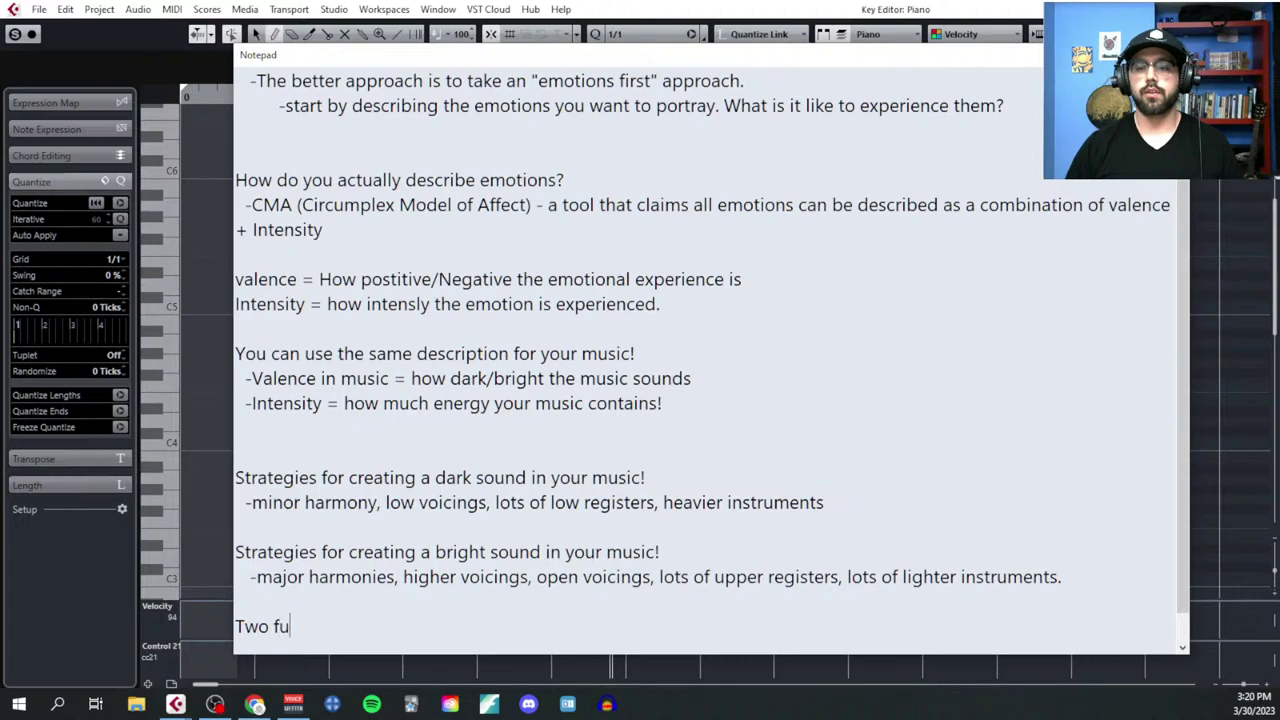
# Step: Finish the heading line as "Two fundamental strategies for manipulating energy in your music:"
pyautogui.write('tr')
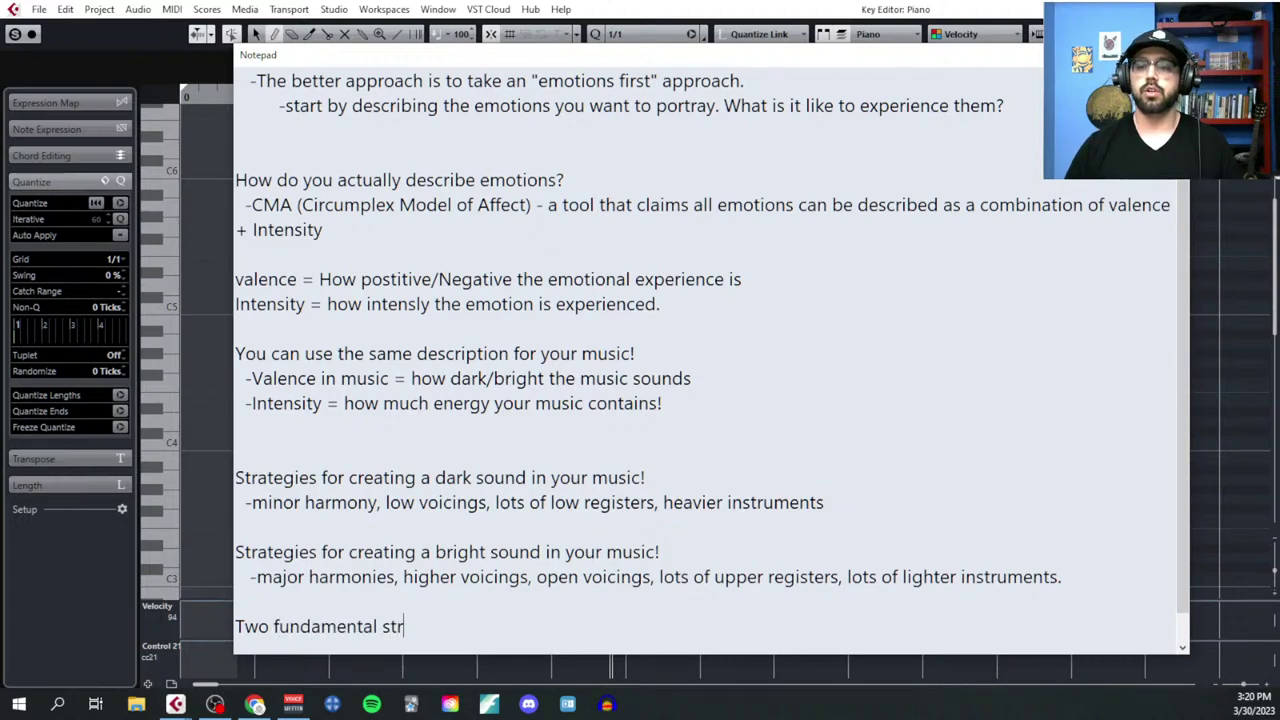
pyautogui.press('BackSpace')
pyautogui.press('BackSpace')
pyautogui.press('BackSpace')
pyautogui.write('stra')
pyautogui.press('BackSpace')
pyautogui.write('ateg')
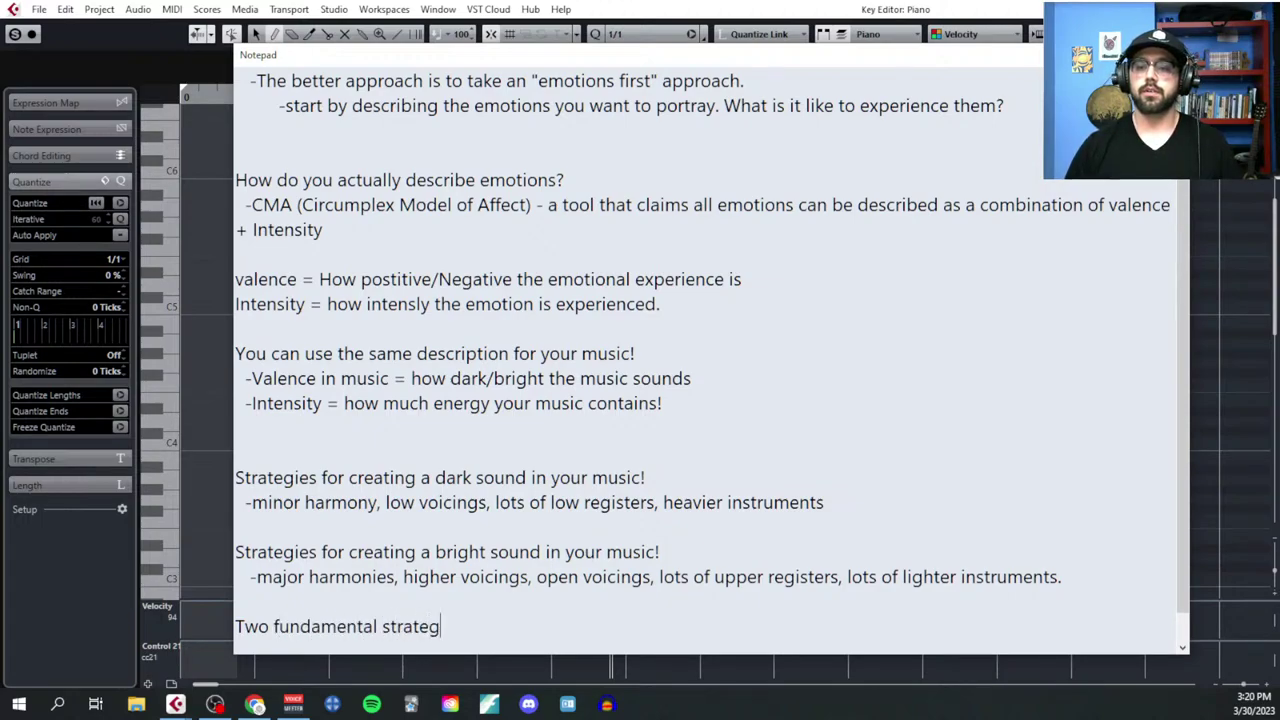
pyautogui.write('ies for manipulating a')
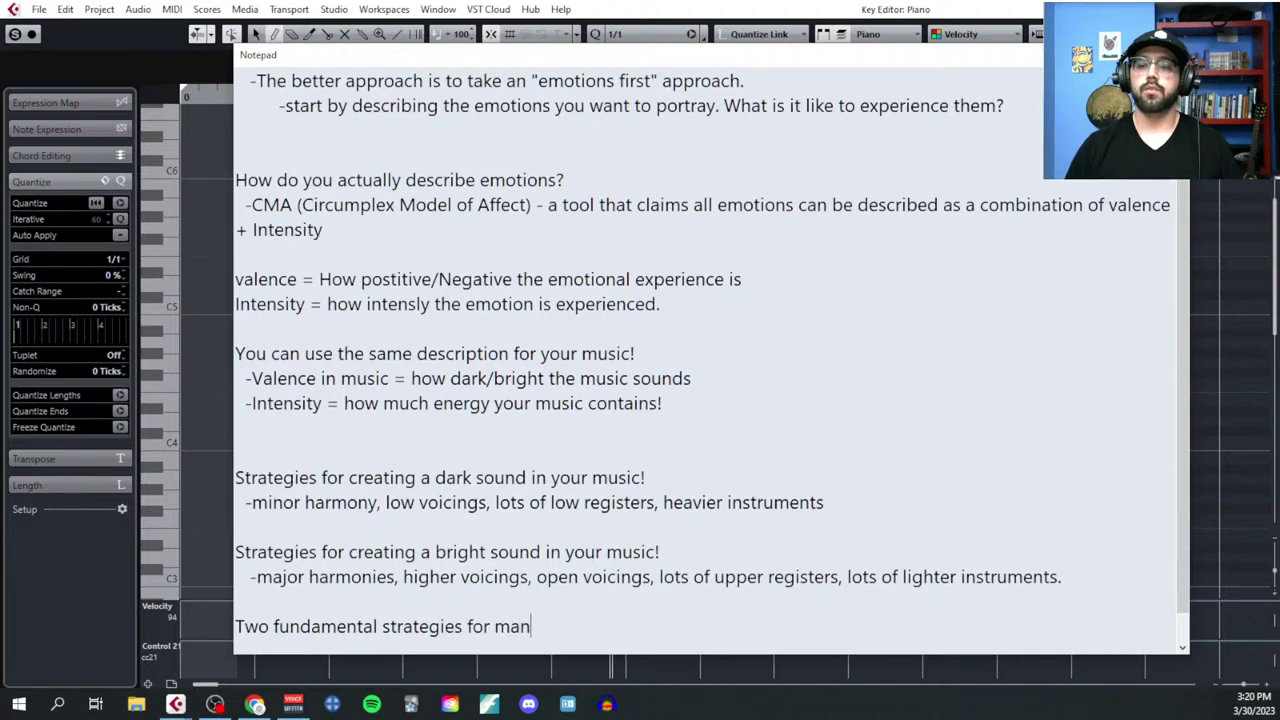
pyautogui.press('BackSpace')
pyautogui.write('energy in your music:')
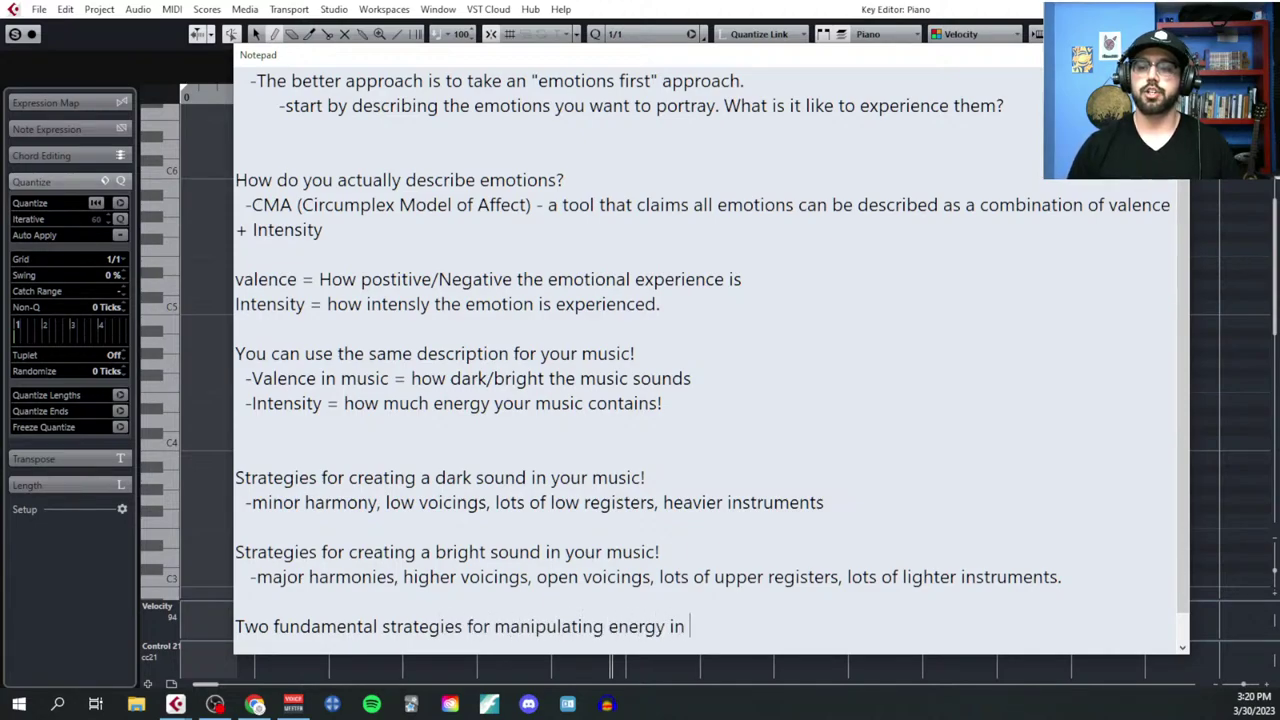
# Step: Add the list item "1. You can increase/decrease the size of your music" under the energy strategies heading
pyautogui.press('Return')
pyautogui.write('1.')
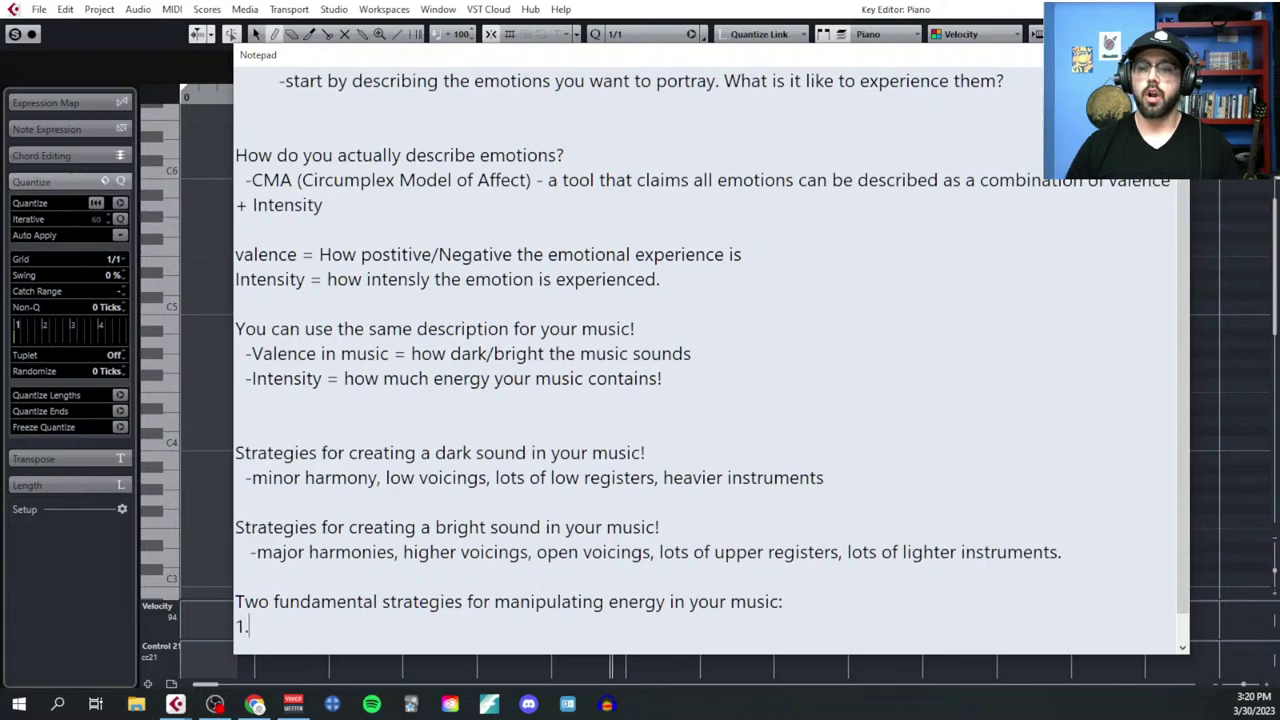
pyautogui.write(' You can increas')
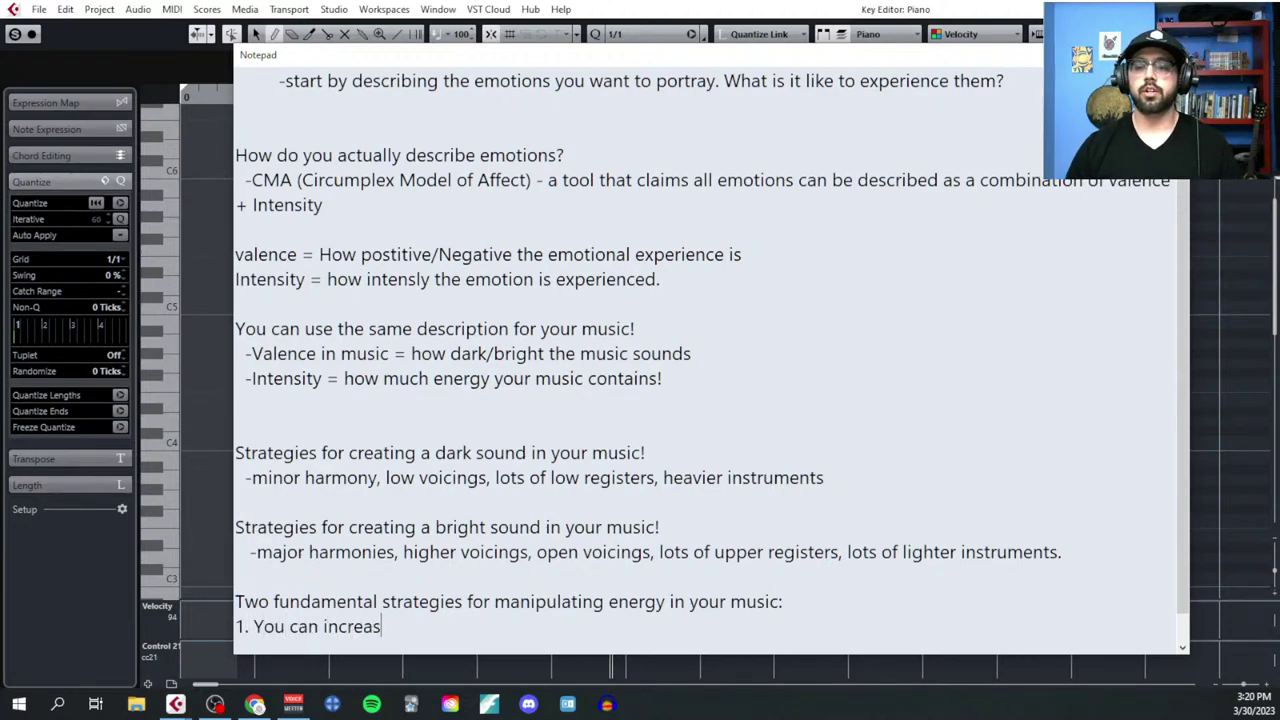
pyautogui.write('e/decrease the size of your music')
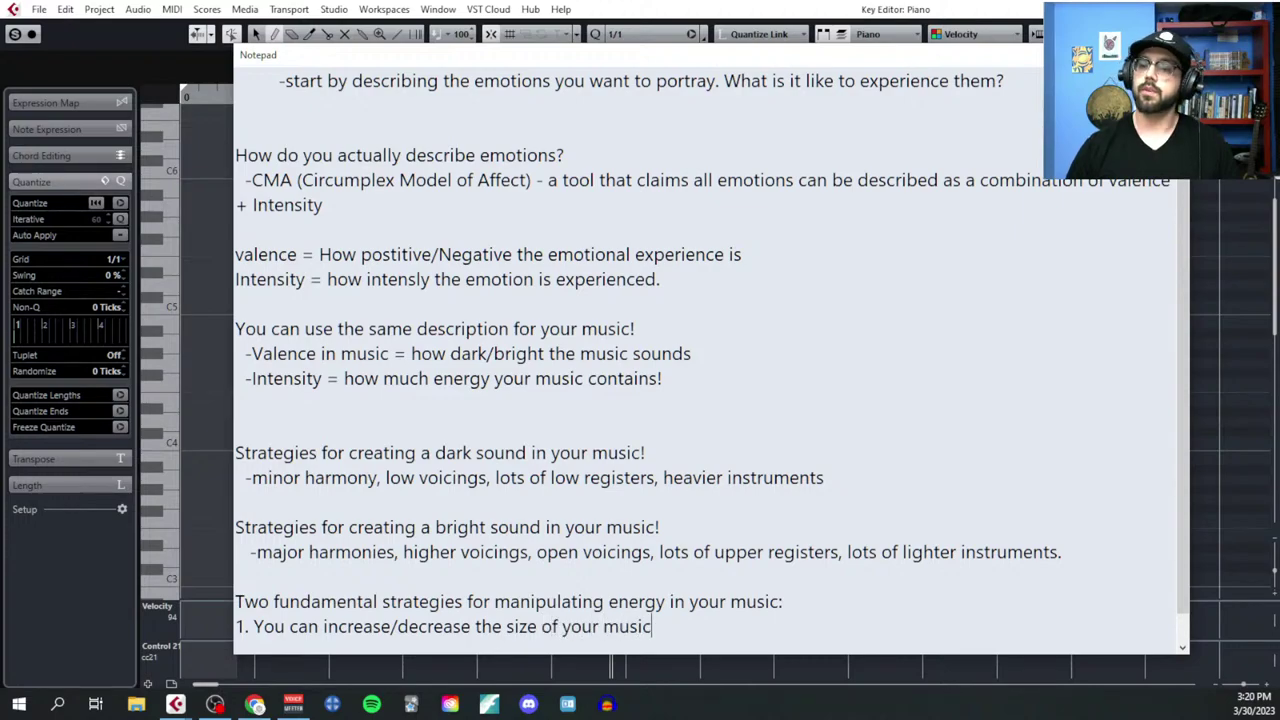
# Step: Add the list item "2. You can increase/decrease the amount of movement in your music", followed by blank lines
pyautogui.press('Return')
pyautogui.write('2. You can increa')
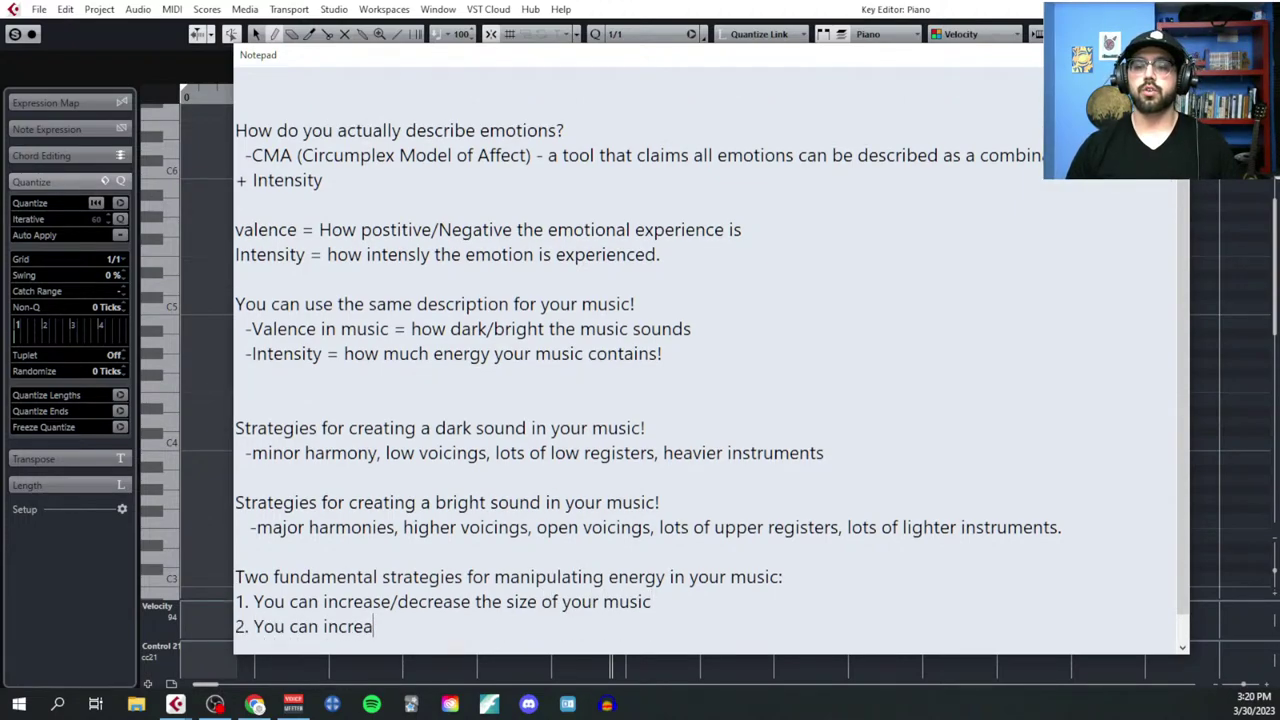
pyautogui.write('se/decreas')
pyautogui.press('BackSpace')
pyautogui.write('crease')
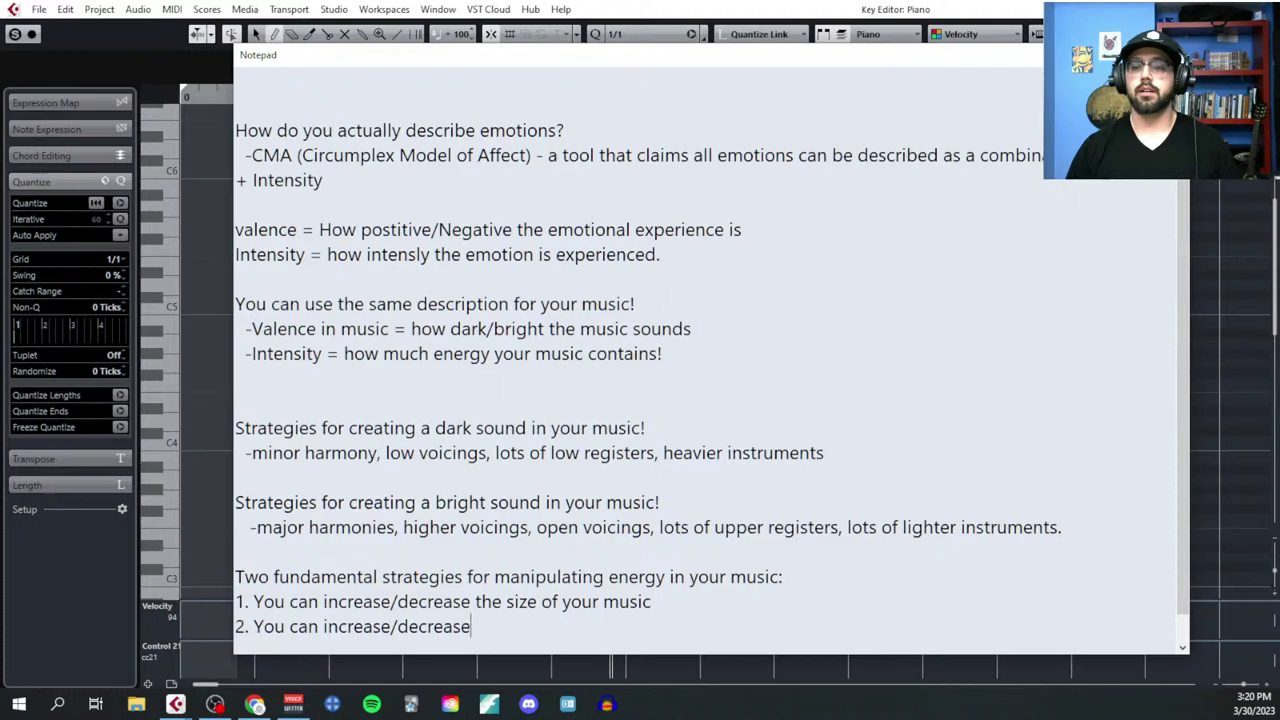
pyautogui.write(' the amount of movem')
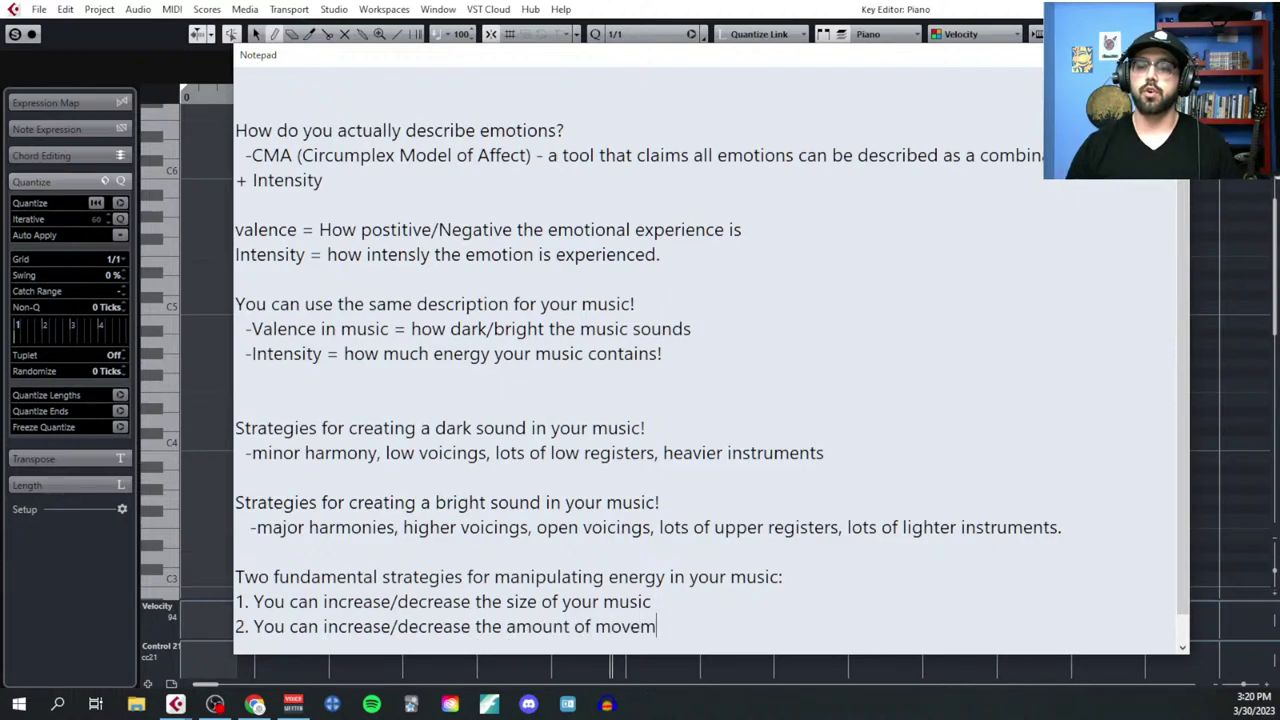
pyautogui.write('ent in your music')
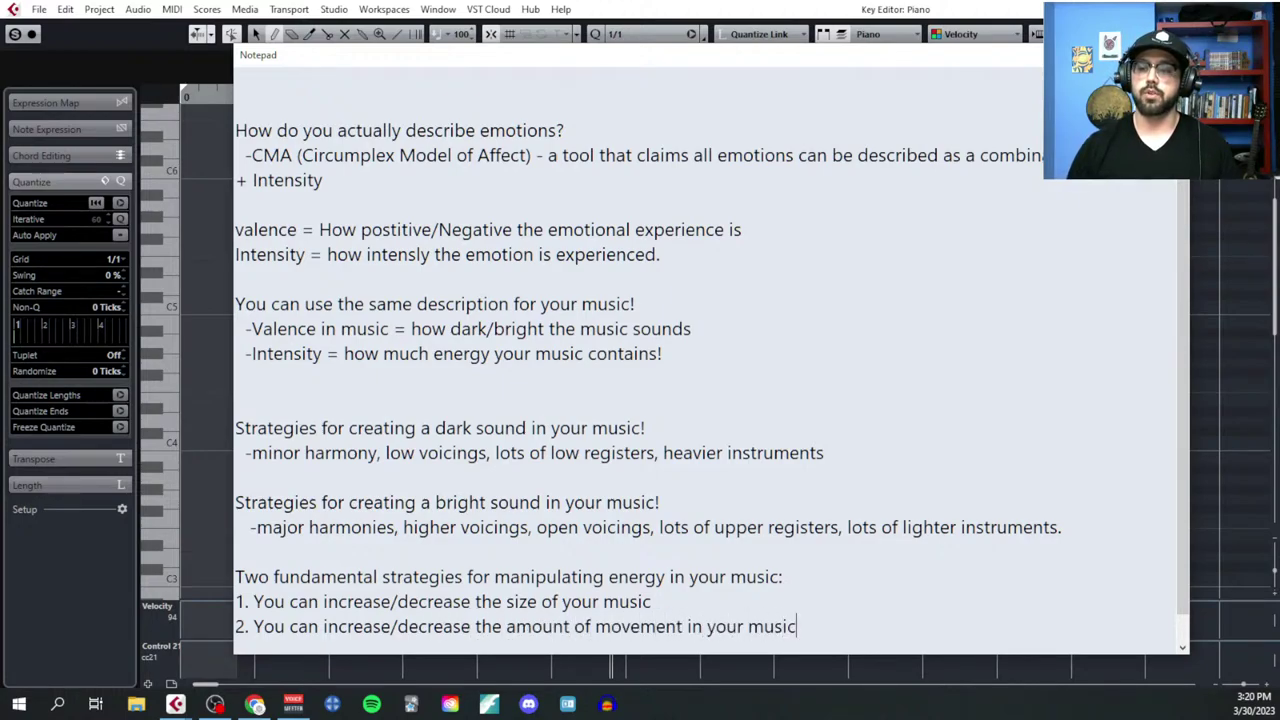
pyautogui.press('Return')
pyautogui.press('Return')
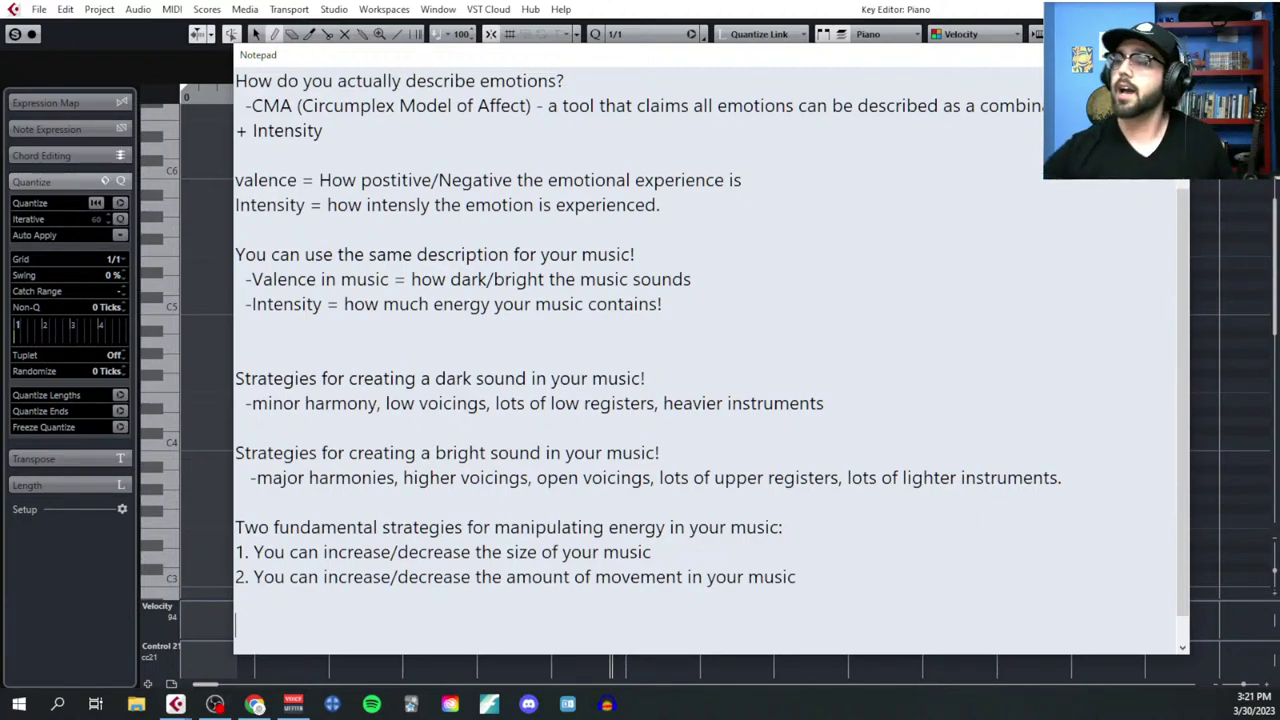
# Step: Return to the Key Editor and draw a one-bar chord of A3, C4 and E4 in bar 1
pyautogui.hotkey('alt', 'Tab')
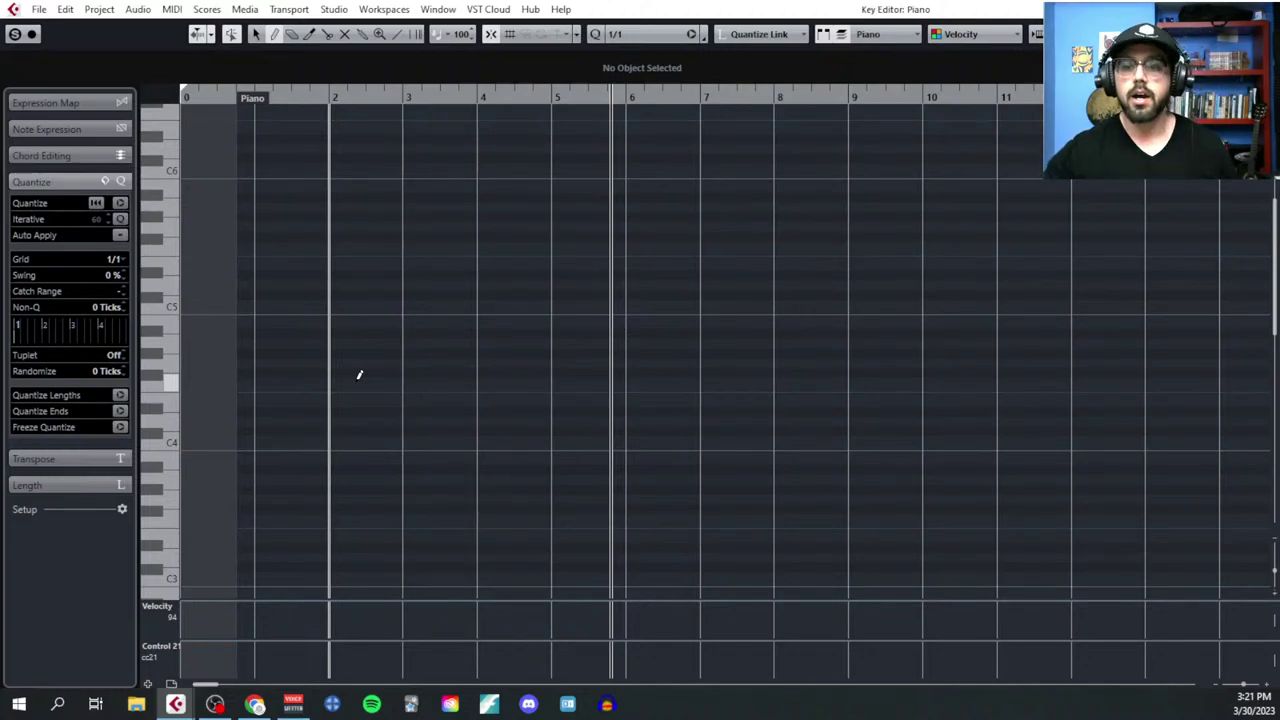
pyautogui.scroll(-3, 359, 374)
pyautogui.scroll(3, 330, 386)
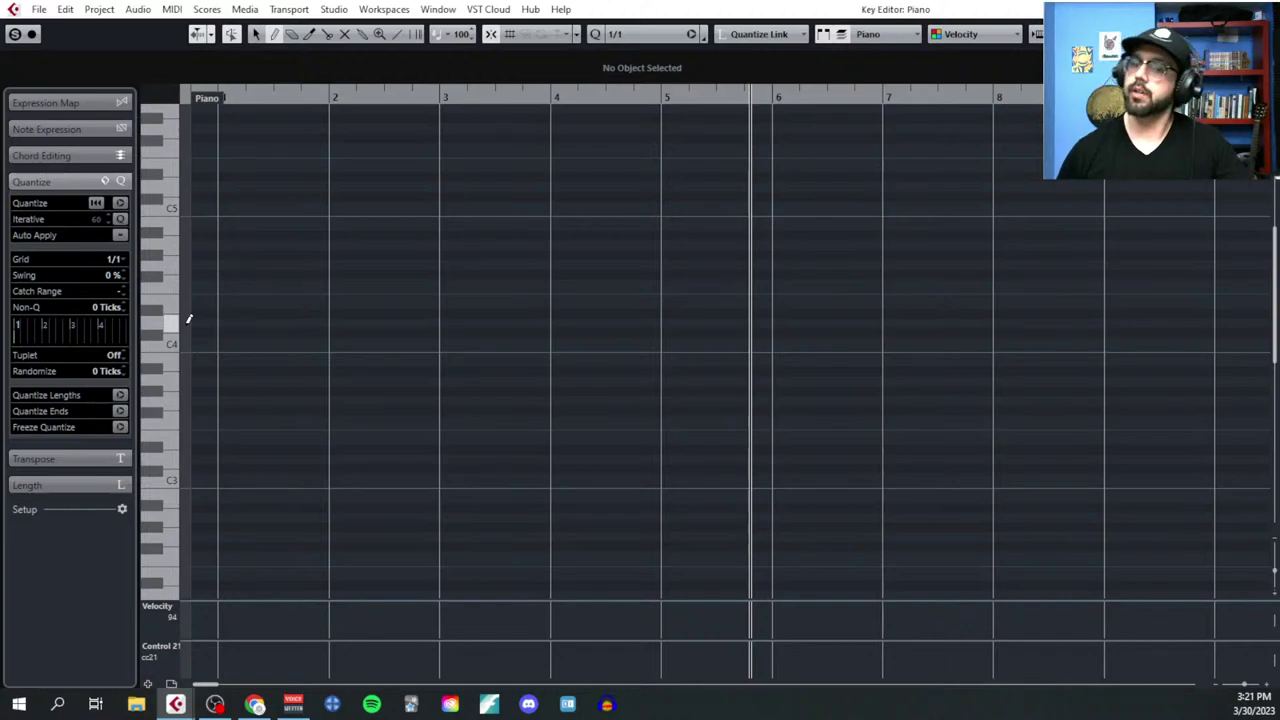
pyautogui.click(294, 380)
pyautogui.click(280, 342)
pyautogui.click(272, 303)
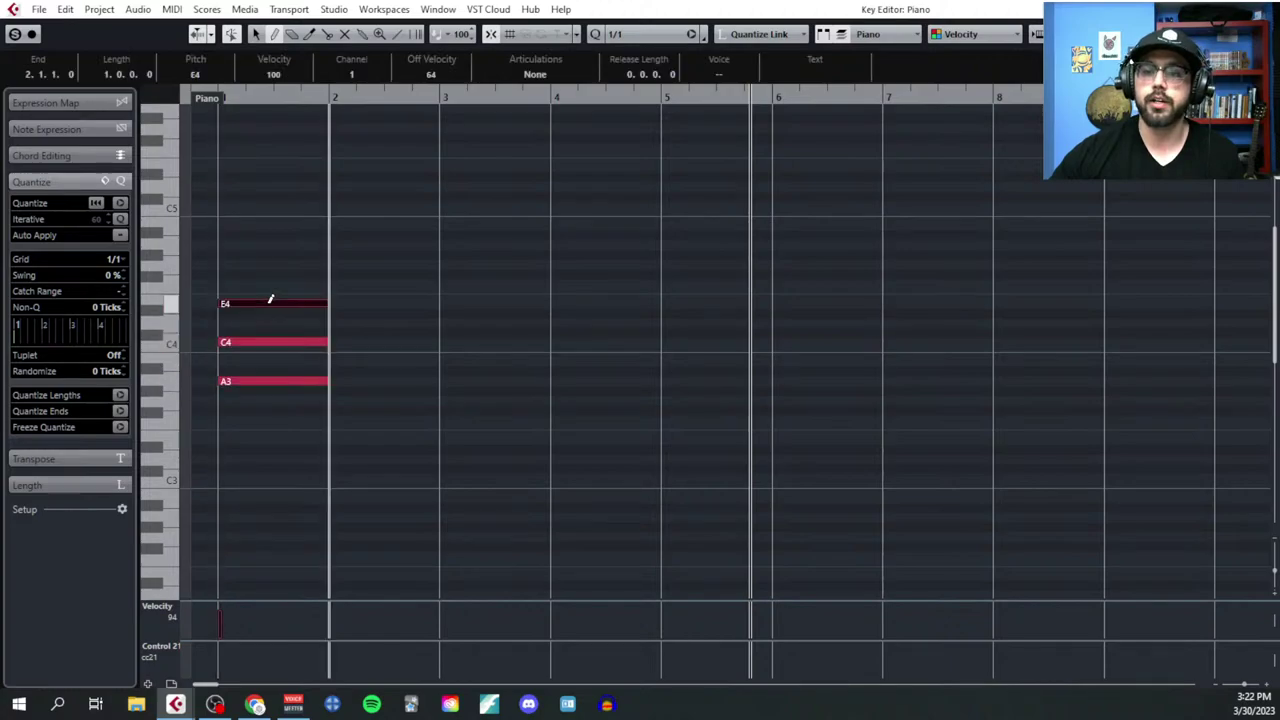
pyautogui.rightClick(378, 404)
pyautogui.click(378, 404)
# Step: Reopen the project Notepad with enlarged text and move its window slightly higher on the screen
pyautogui.click(99, 9)
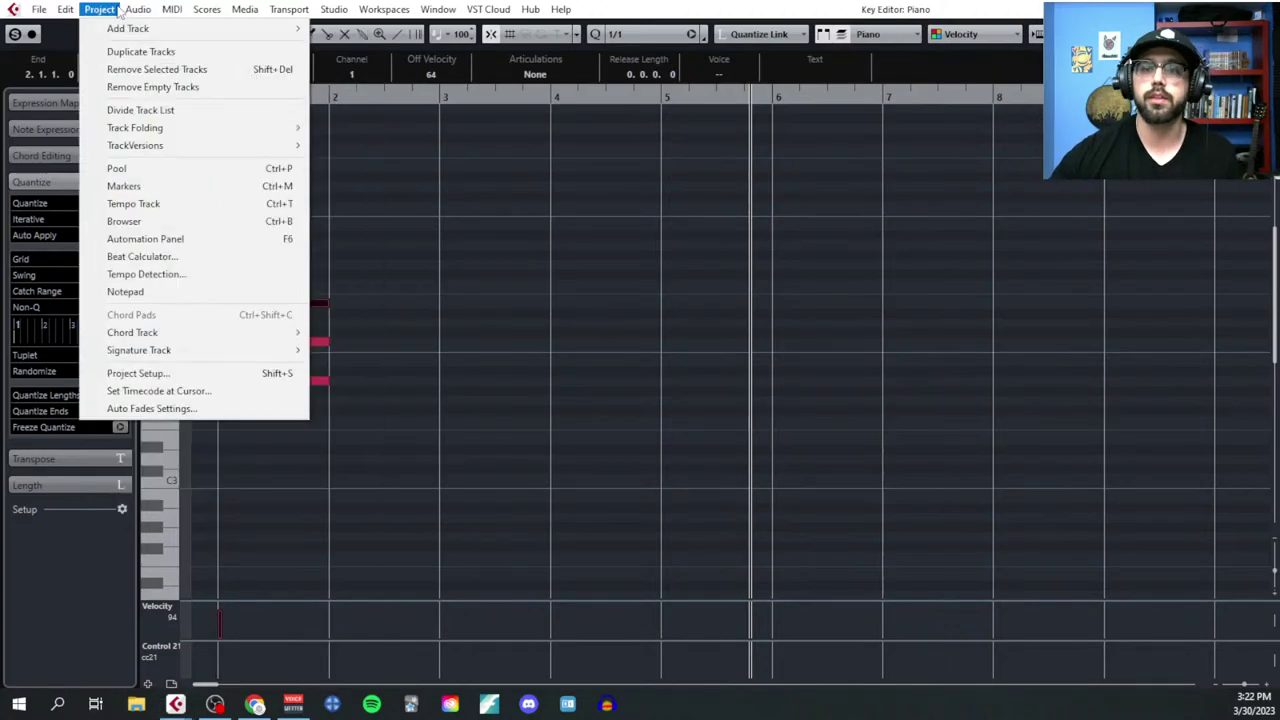
pyautogui.moveTo(65, 9)
pyautogui.click(110, 289)
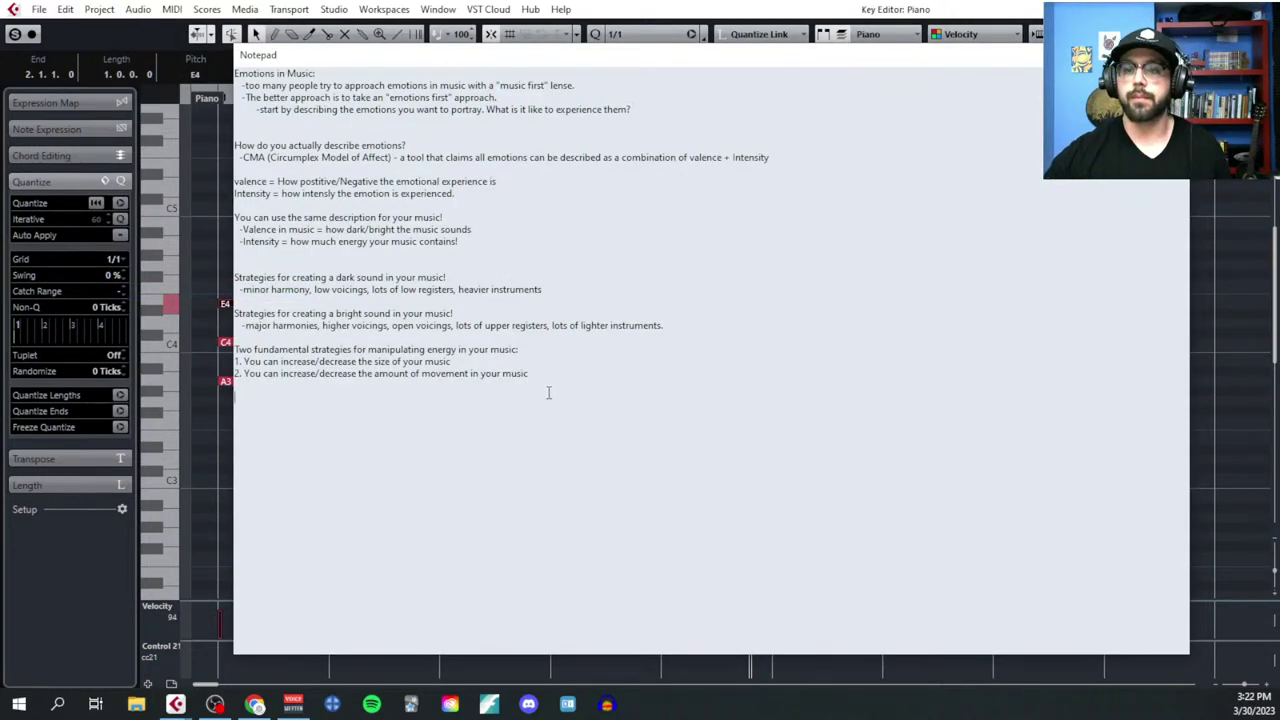
pyautogui.scroll(1, 358, 456)
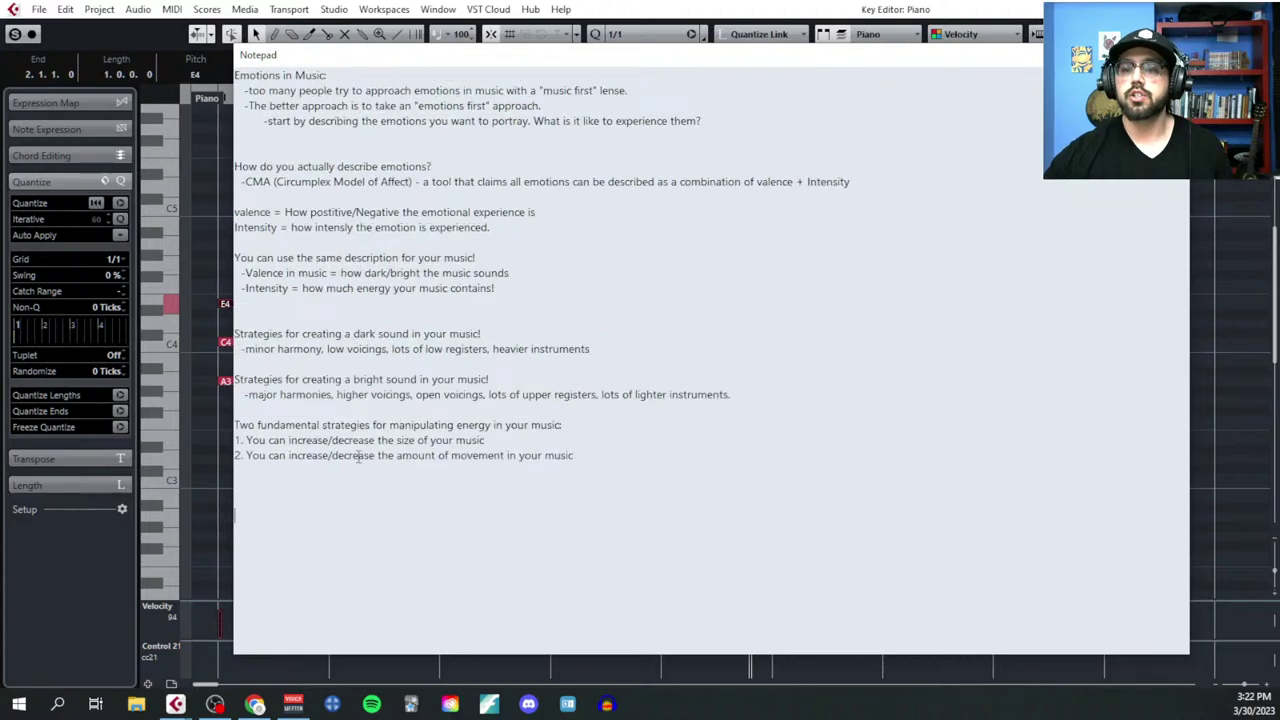
pyautogui.scroll(2, 358, 456)
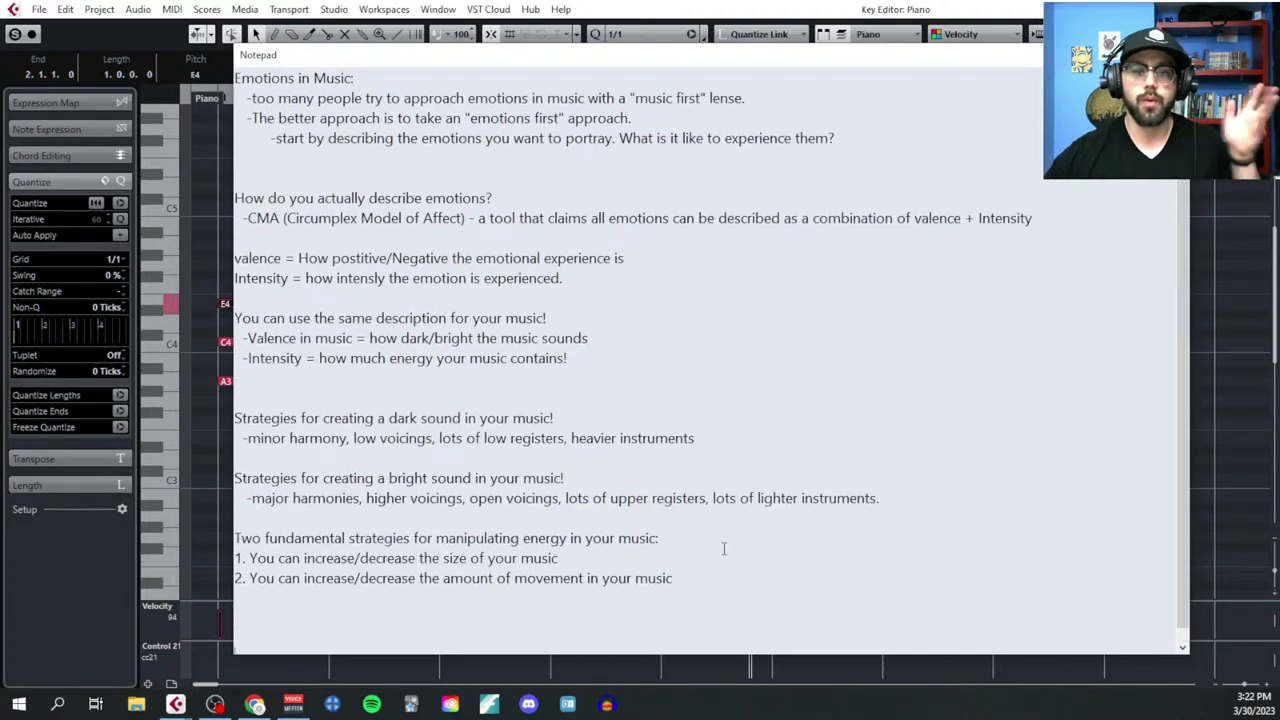
pyautogui.click(562, 615)
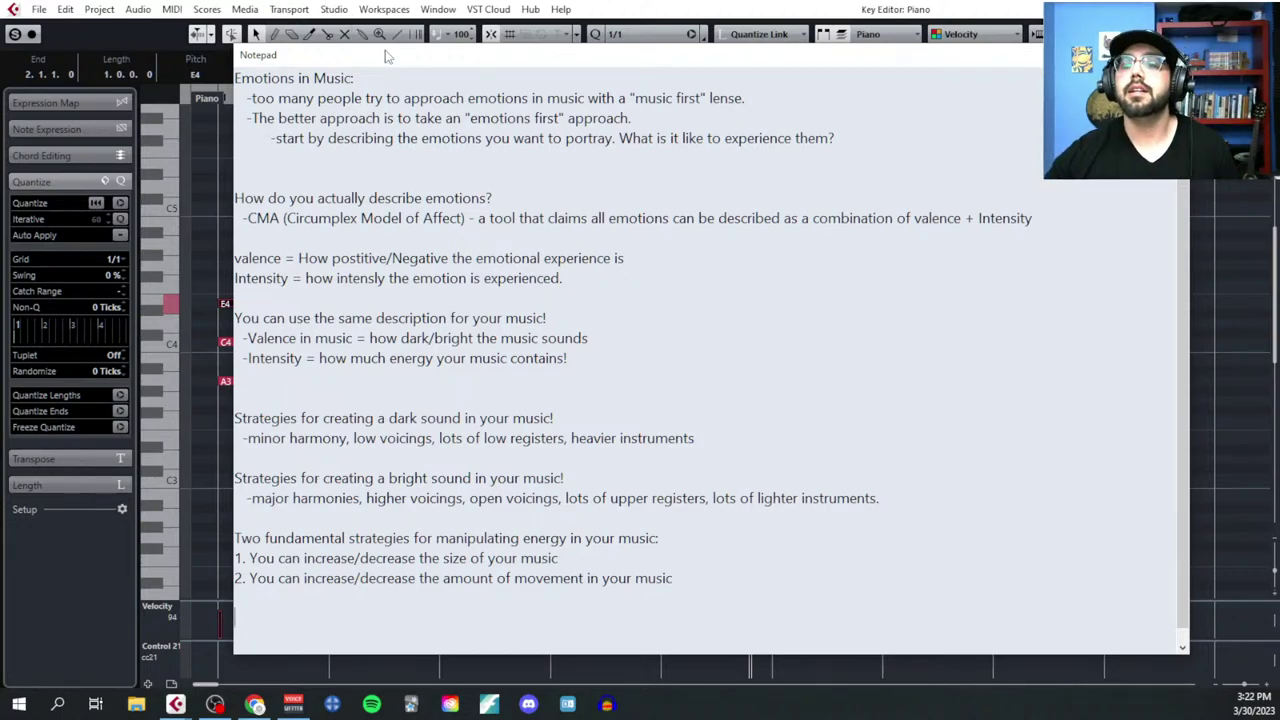
pyautogui.moveTo(385, 60); pyautogui.dragTo(385, 24)
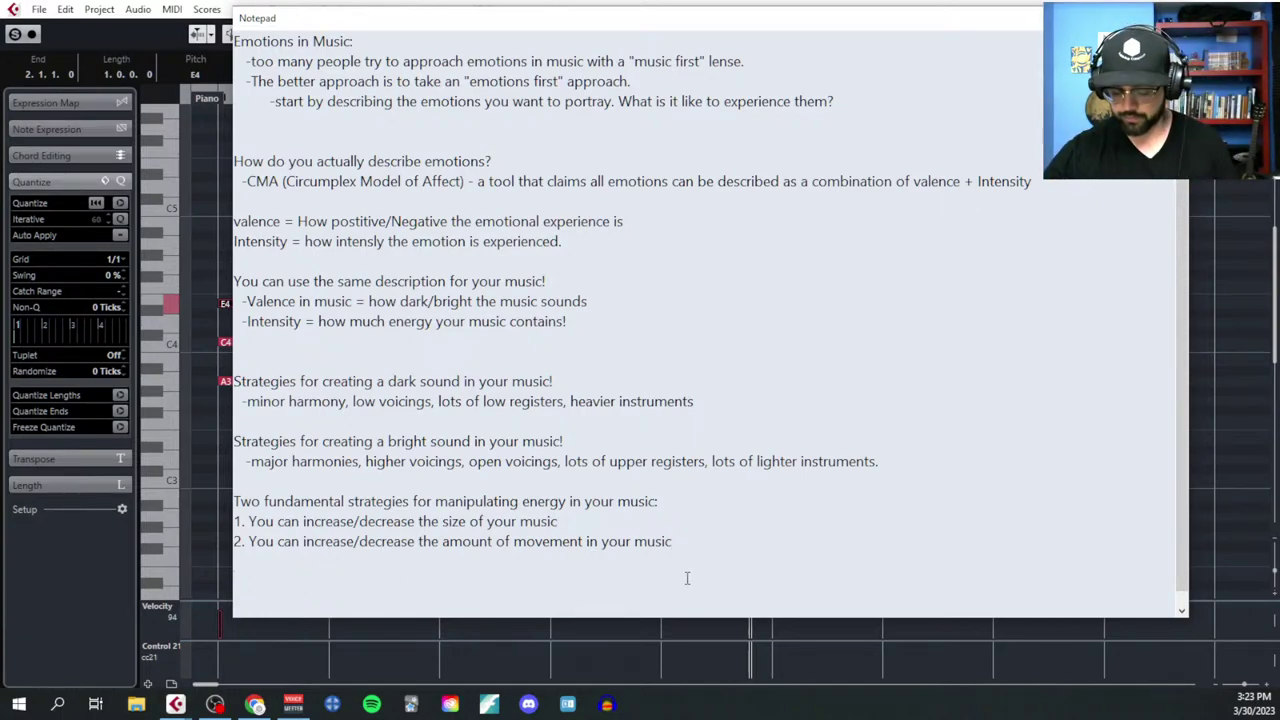
# Step: Leave blank lines below the energy strategies and add the heading "Simple but happy music:"
pyautogui.press('Return')
pyautogui.press('Return')
pyautogui.press('Return')
pyautogui.scroll(-3, 379, 548)
pyautogui.click(263, 512)
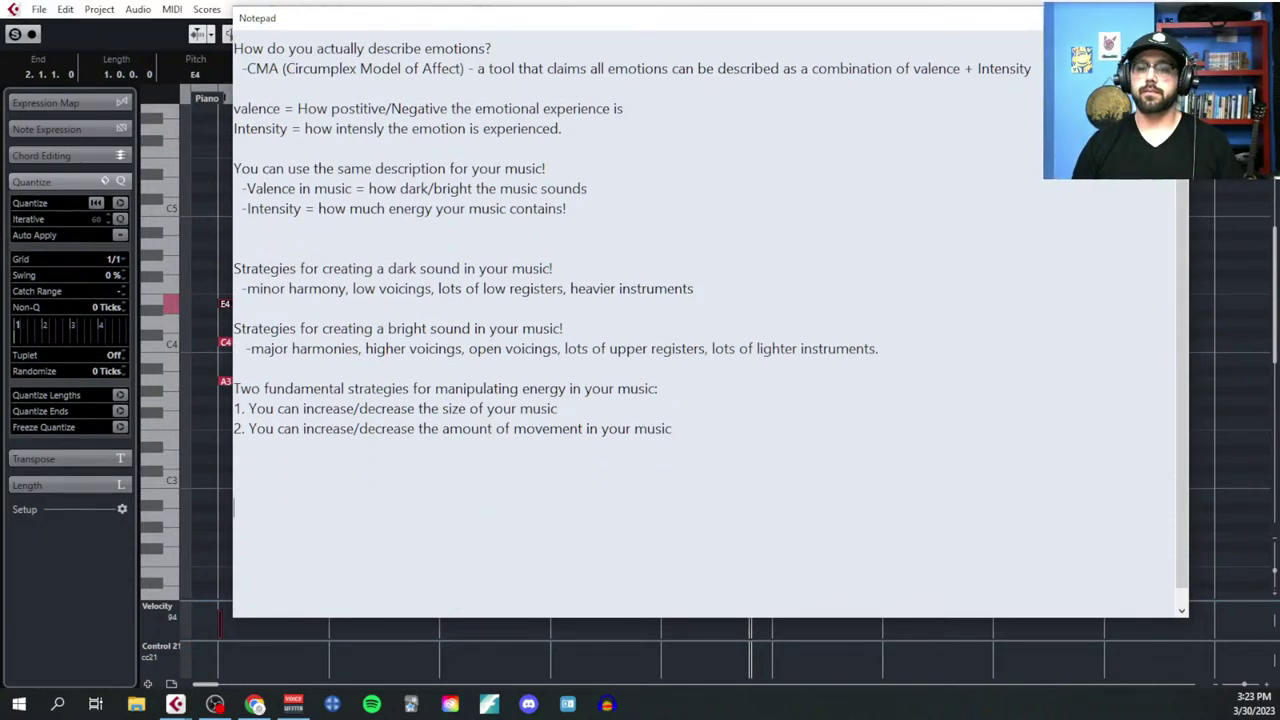
pyautogui.write('Simple but happy music:')
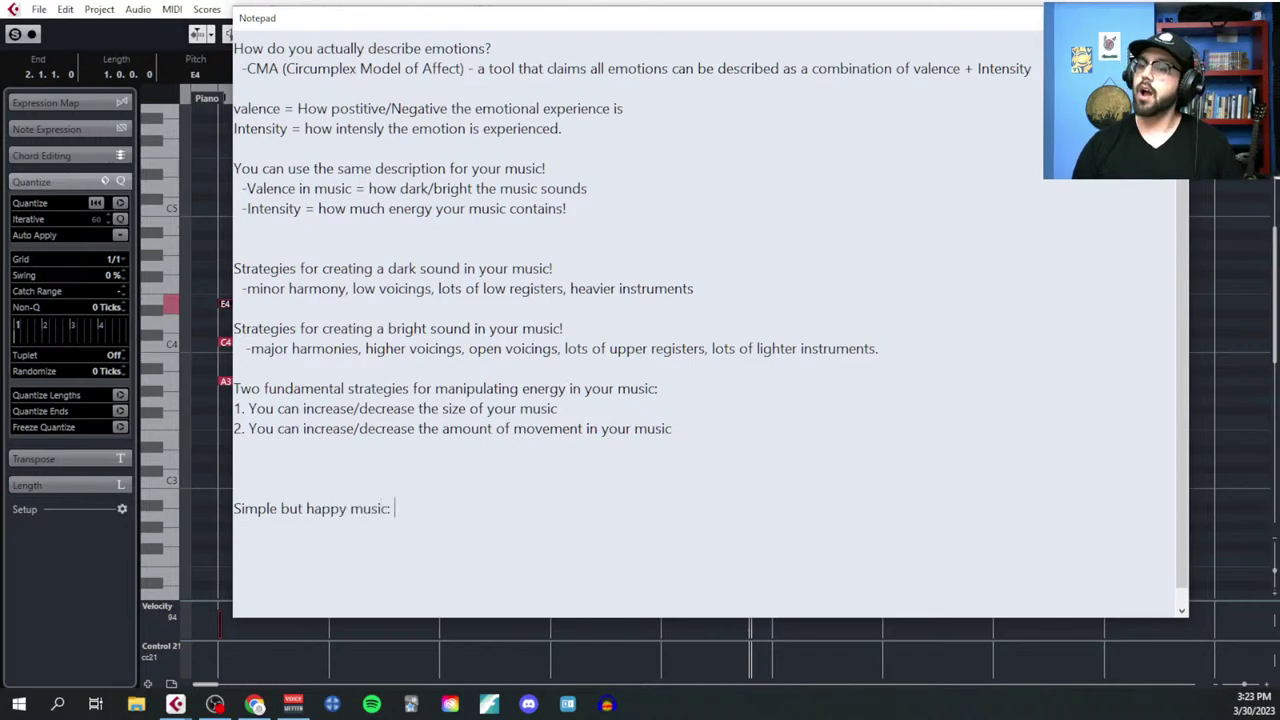
# Step: Add the line "valence = positive/ bright" under the simple but happy music heading
pyautogui.press('Return')
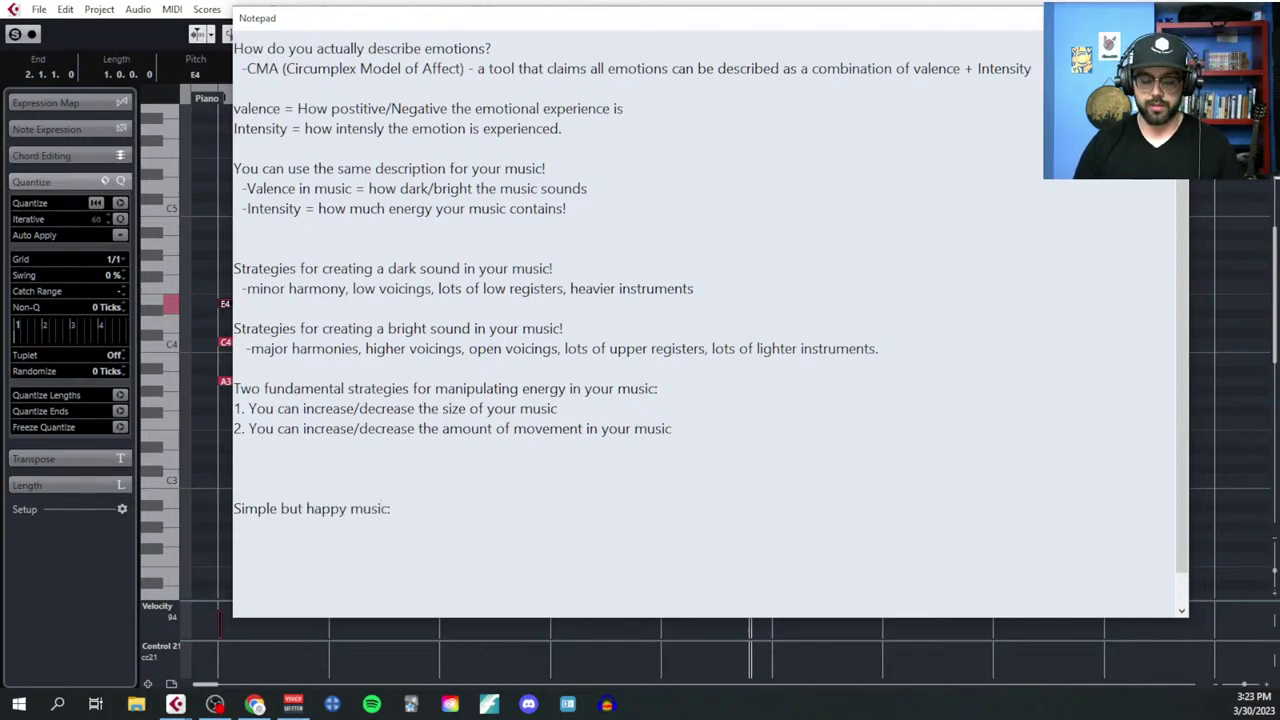
pyautogui.write('valence = ')
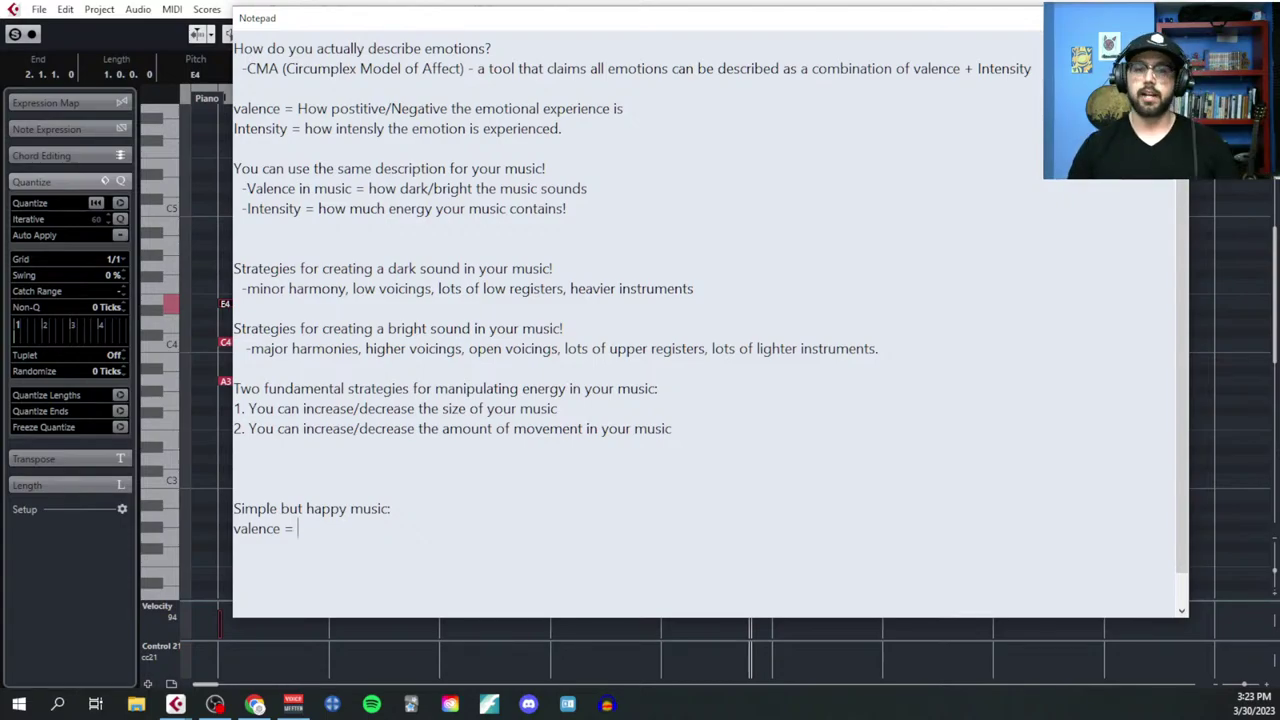
pyautogui.write('positiv')
pyautogui.press('BackSpace')
pyautogui.press('BackSpace')
pyautogui.press('BackSpace')
pyautogui.press('BackSpace')
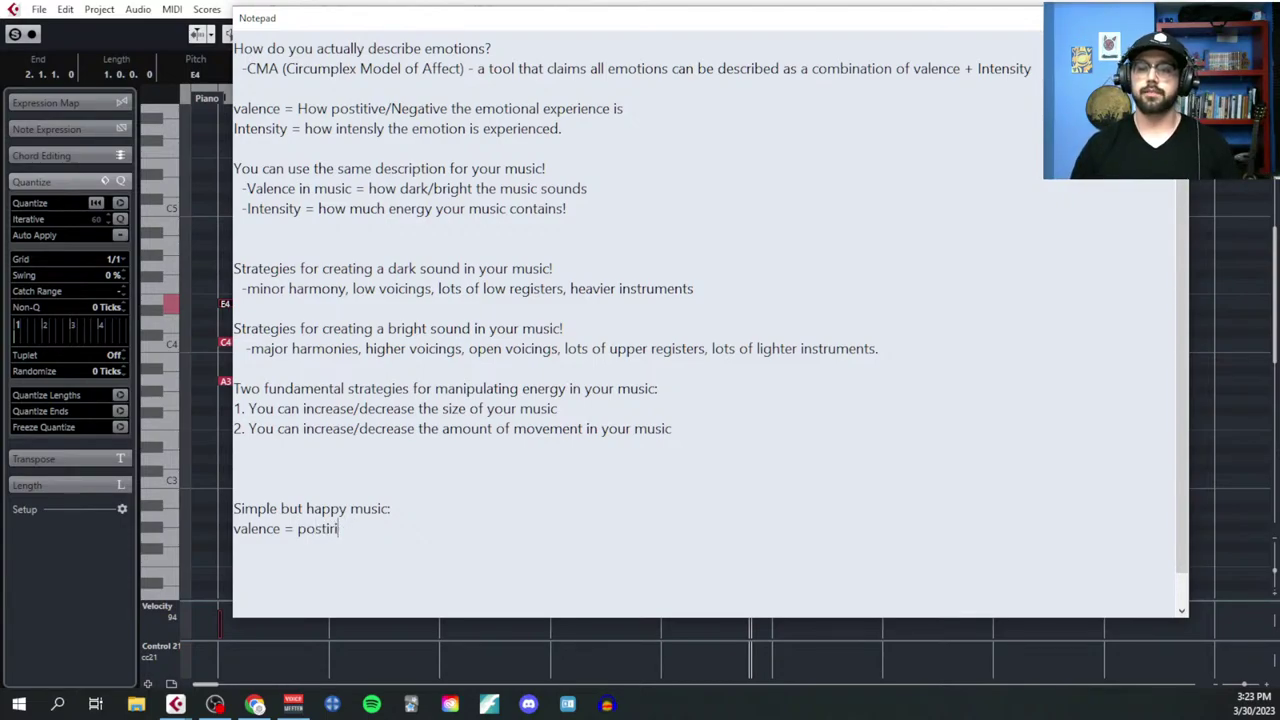
pyautogui.write('itive/ bright')
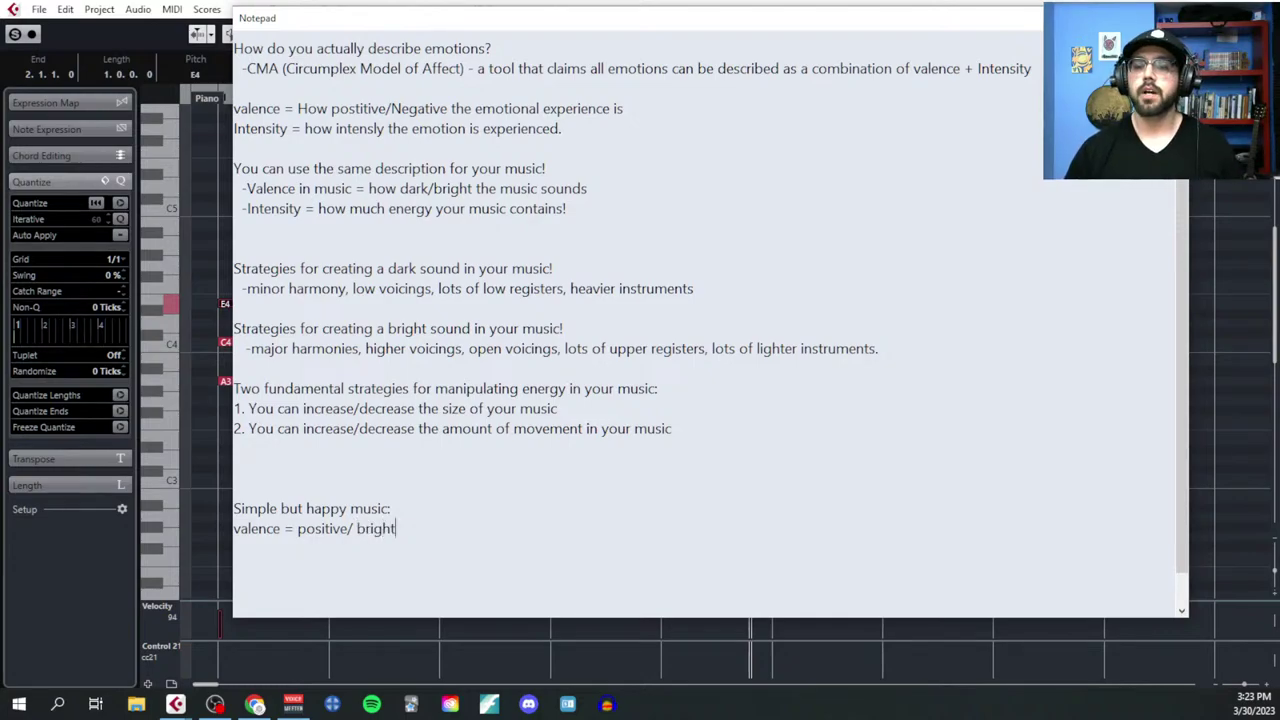
# Step: Add the line "Energy = medium" below the valence line and highlight the new valence line
pyautogui.press('Return')
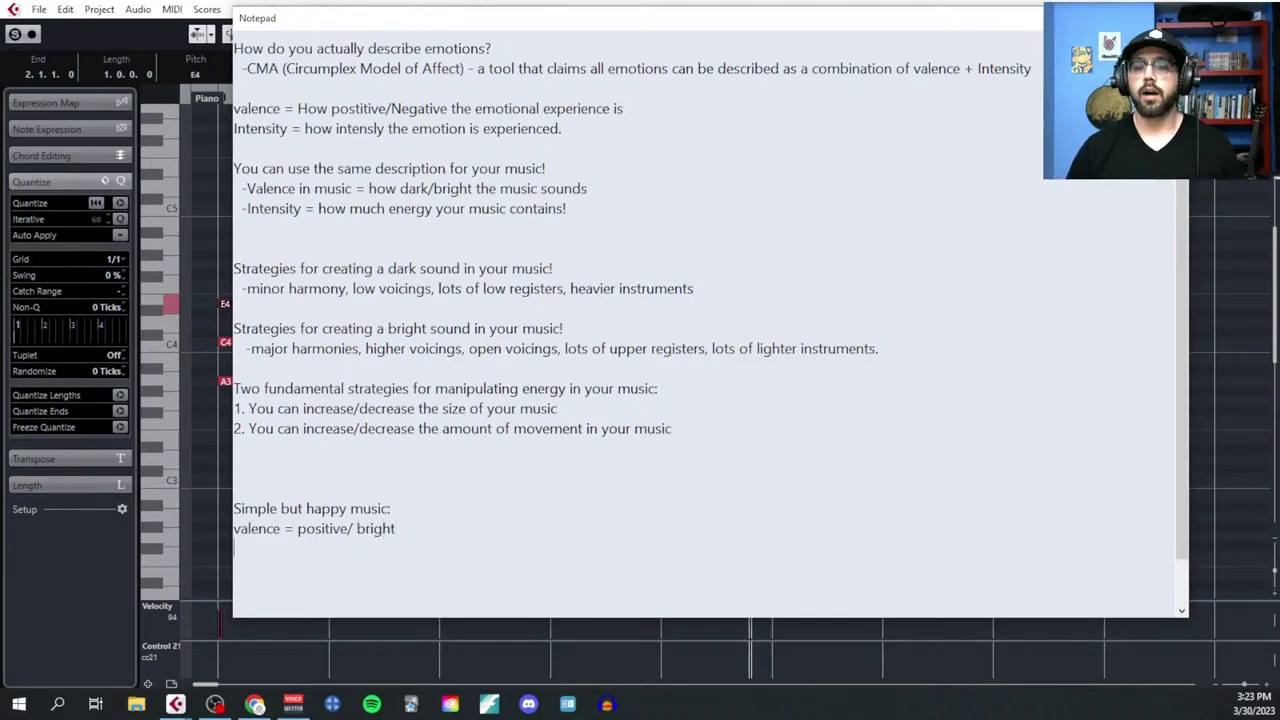
pyautogui.write('Energy =')
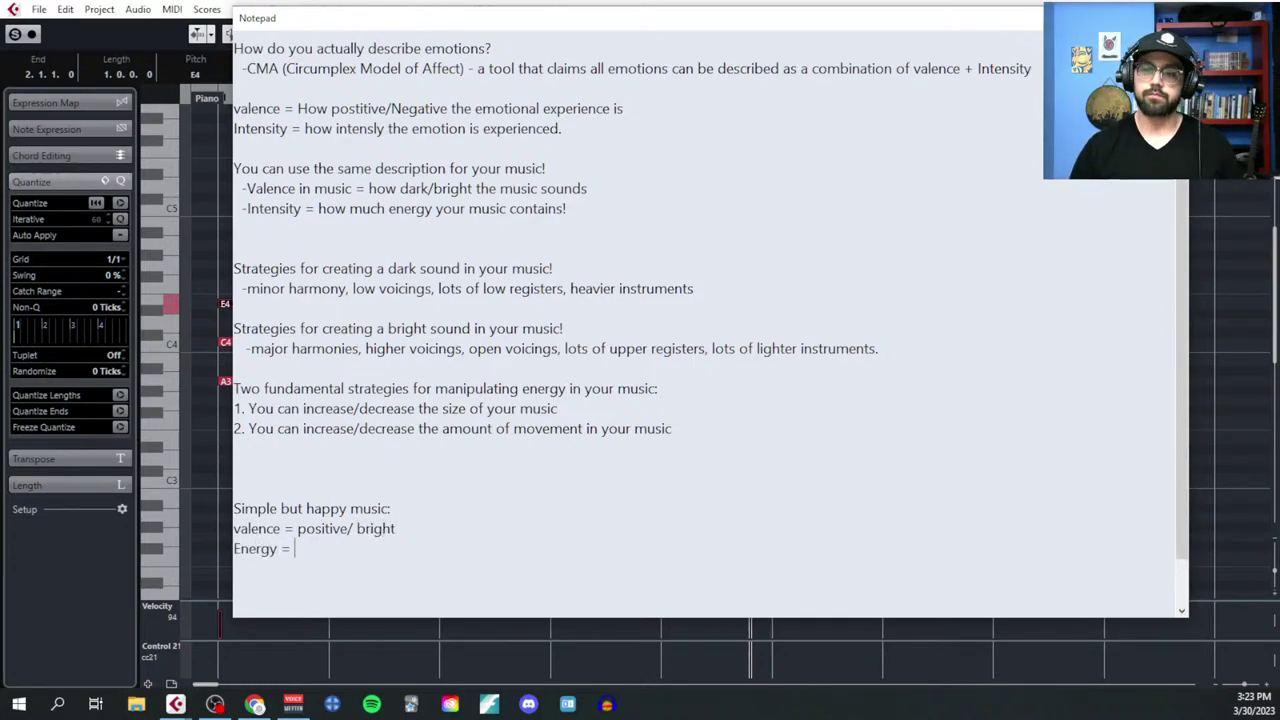
pyautogui.write(' medium')
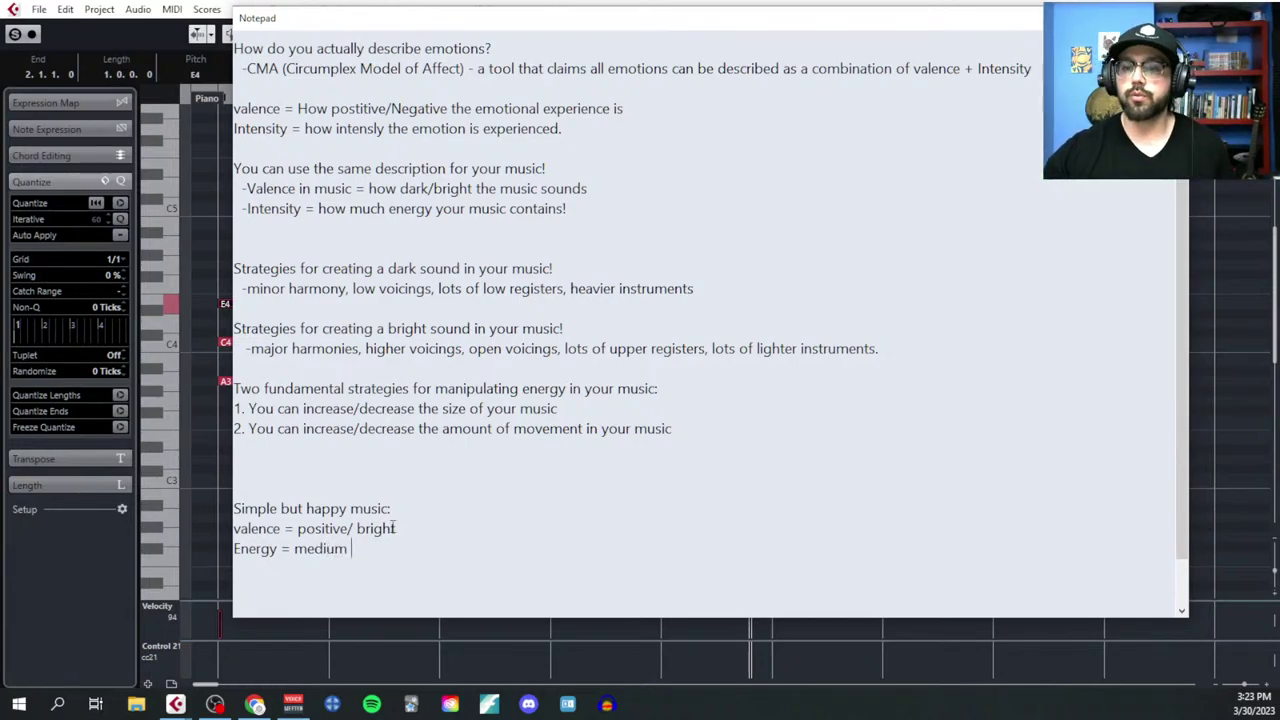
pyautogui.moveTo(398, 528); pyautogui.dragTo(235, 530)
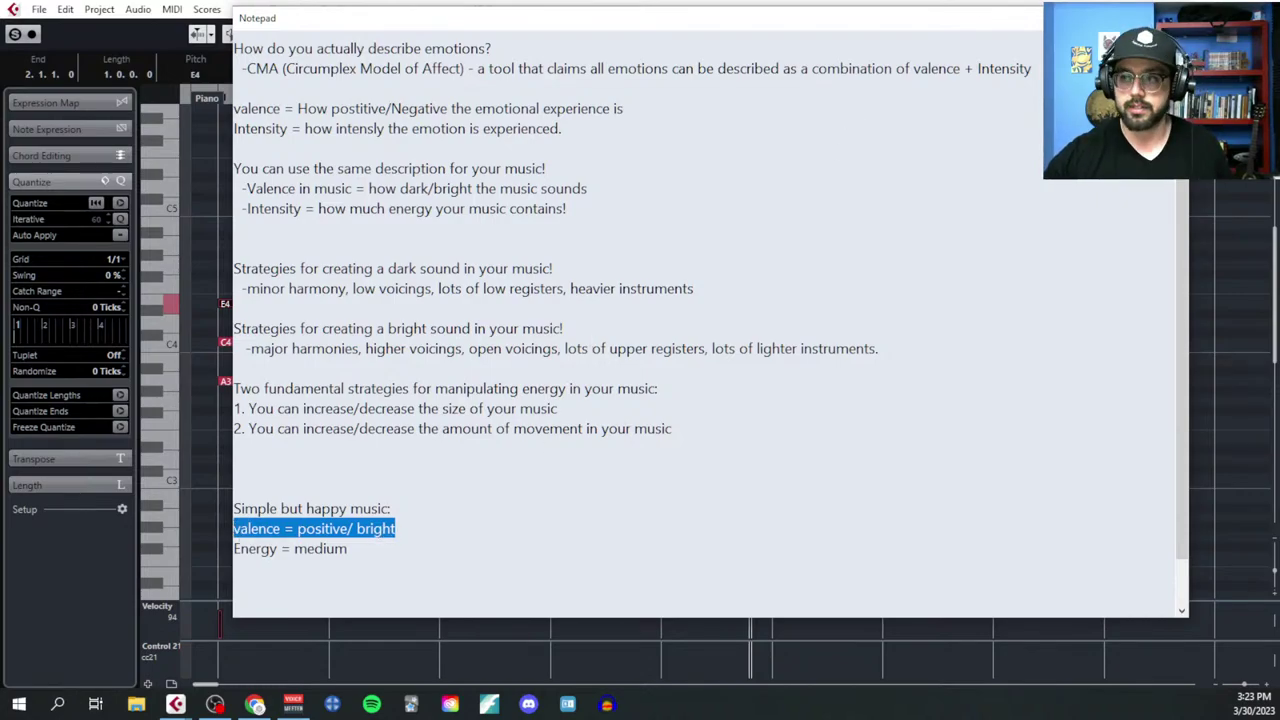
# Step: Go back to the Key Editor and delete all notes from the piano part
pyautogui.hotkey('alt', 'Tab')
pyautogui.hotkey('ctrl', 'a')
pyautogui.press('Delete')
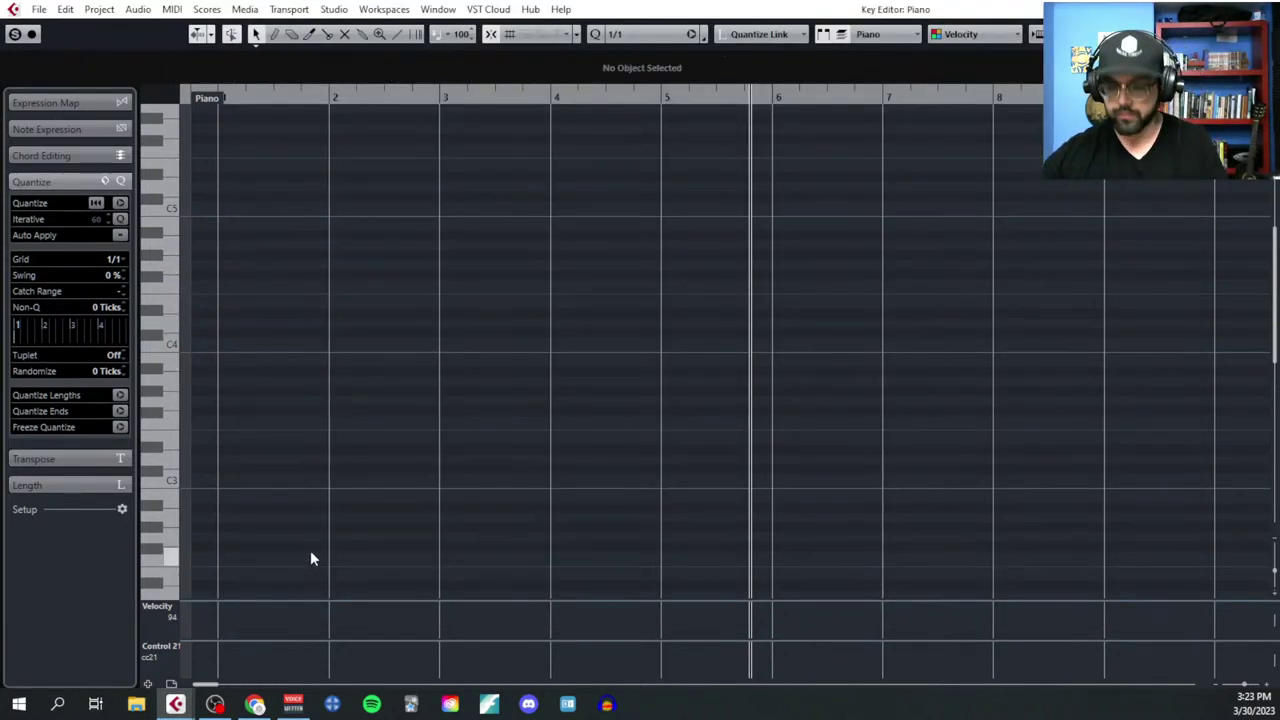
# Step: Draw a one-bar chord of C3, E3 and G3 in bar 1 of the piano part
pyautogui.rightClick(266, 396)
pyautogui.click(266, 394)
pyautogui.click(246, 478)
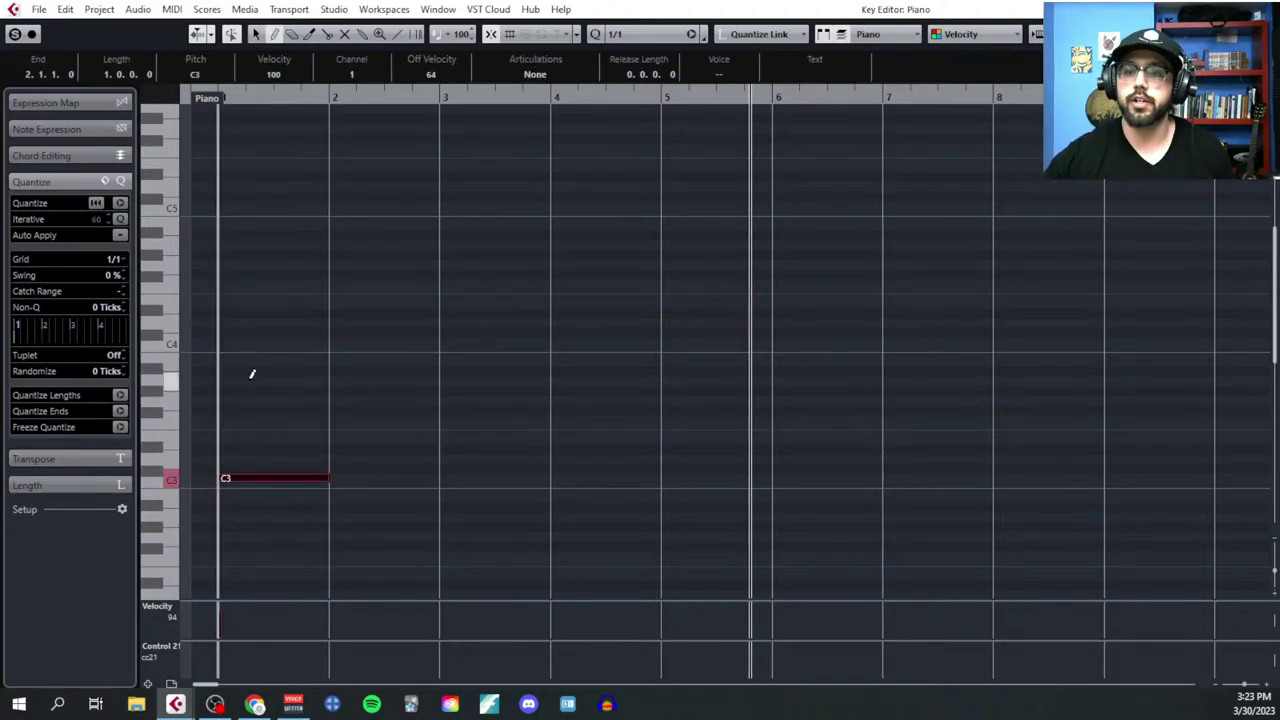
pyautogui.click(243, 439)
pyautogui.click(243, 396)
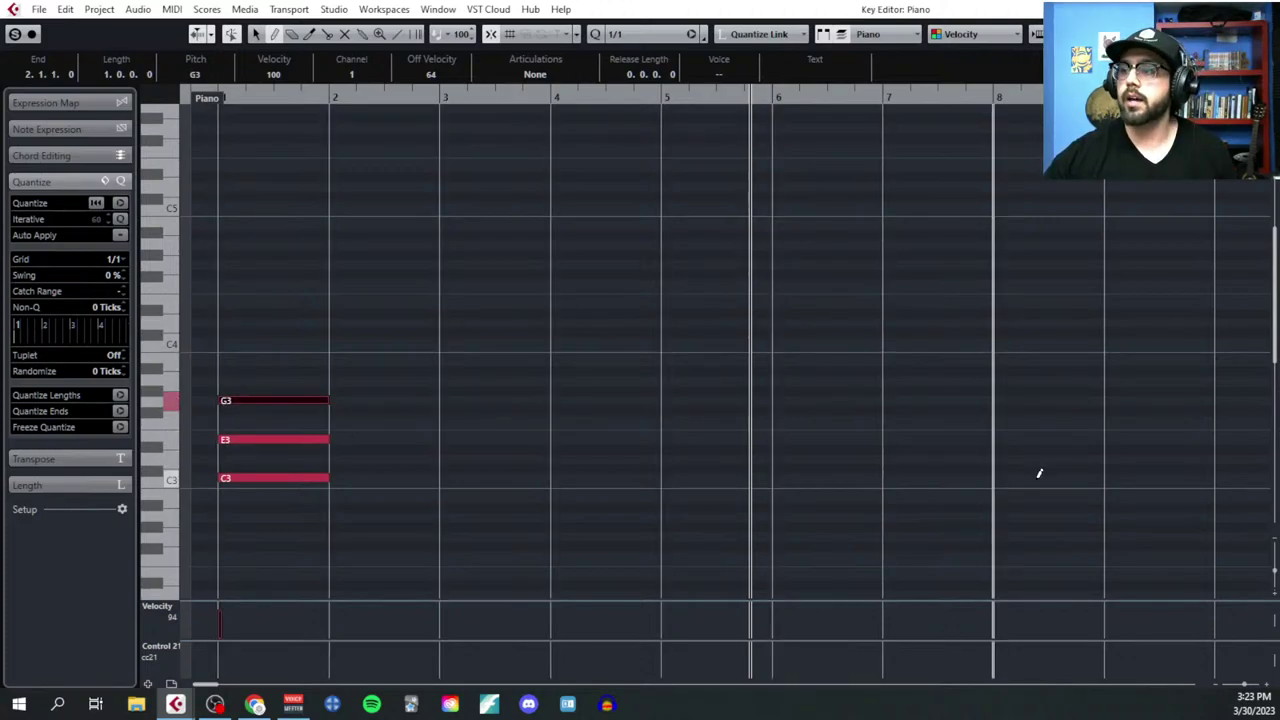
# Step: Draw a one-bar chord of G3, B3 and D4 in bar 7, and select the bar 1 and bar 7 chords in turn
pyautogui.click(909, 399)
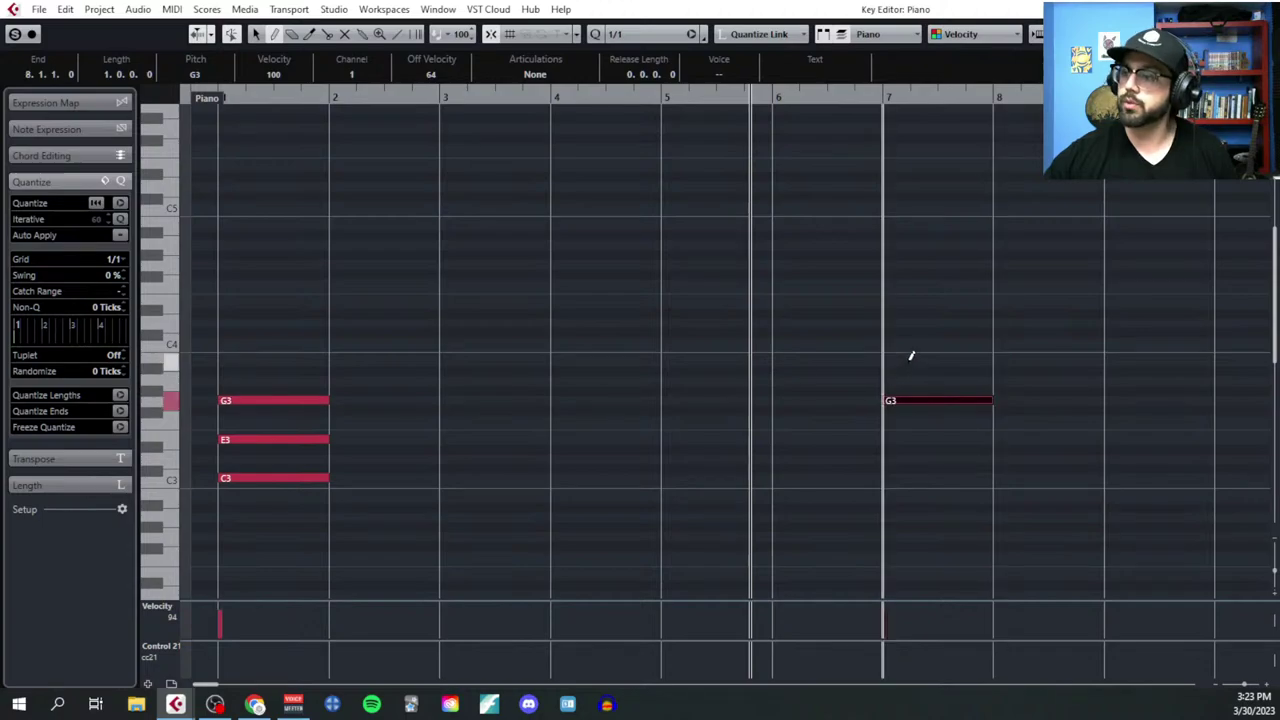
pyautogui.click(911, 361)
pyautogui.click(909, 323)
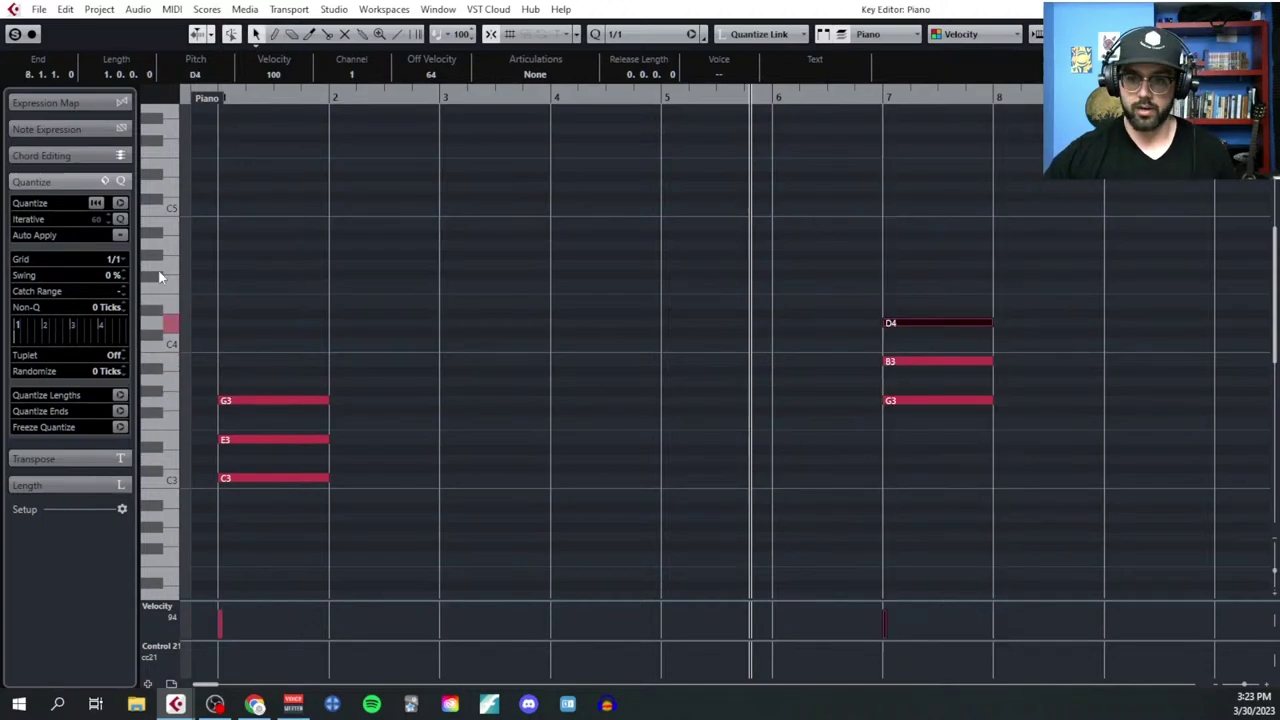
pyautogui.moveTo(213, 290); pyautogui.dragTo(335, 610)
pyautogui.scroll(4, 792, 547)
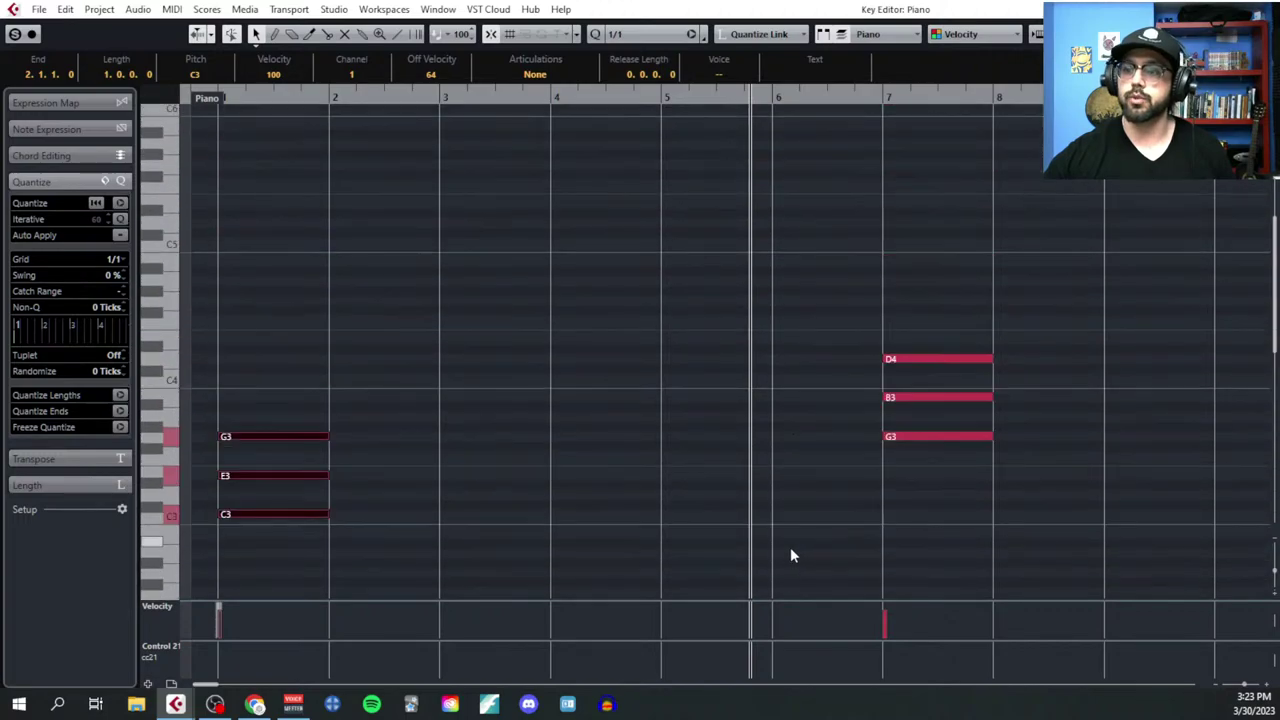
pyautogui.moveTo(852, 280); pyautogui.dragTo(1030, 548)
# Step: Draw a one-bar chord of A3, C4 and E4 in bar 8
pyautogui.rightClick(1036, 490)
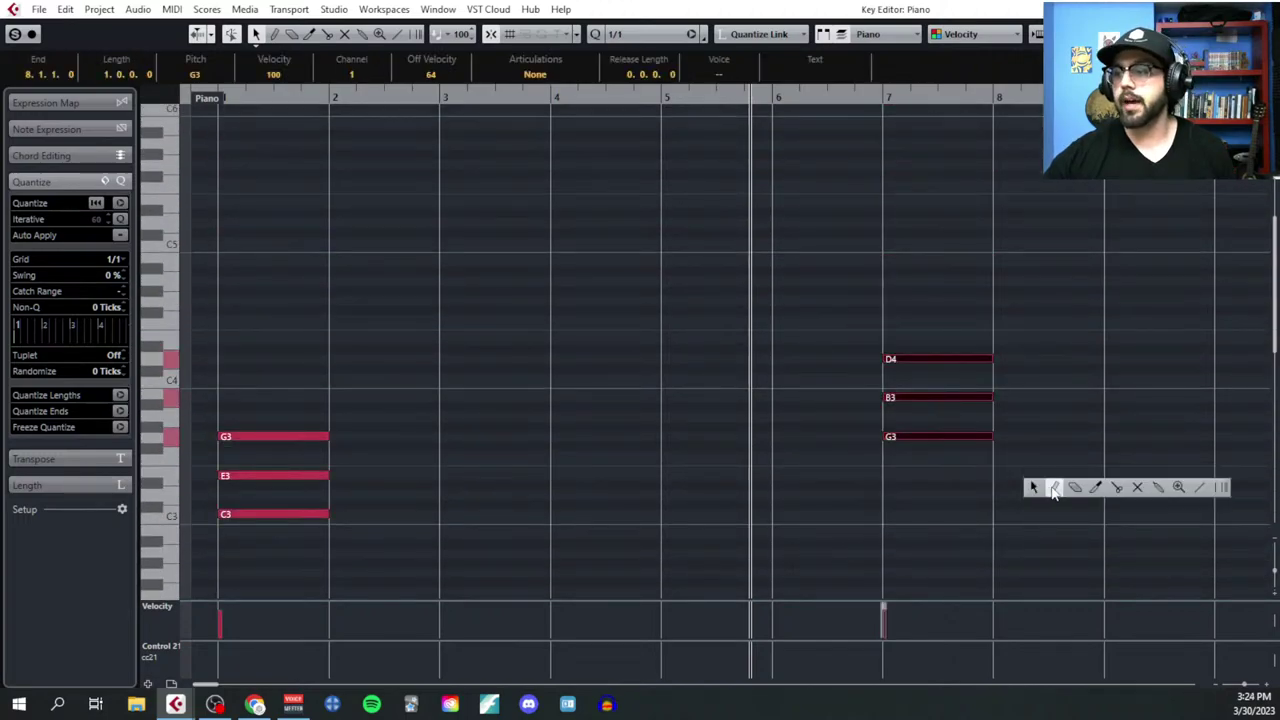
pyautogui.click(1054, 487)
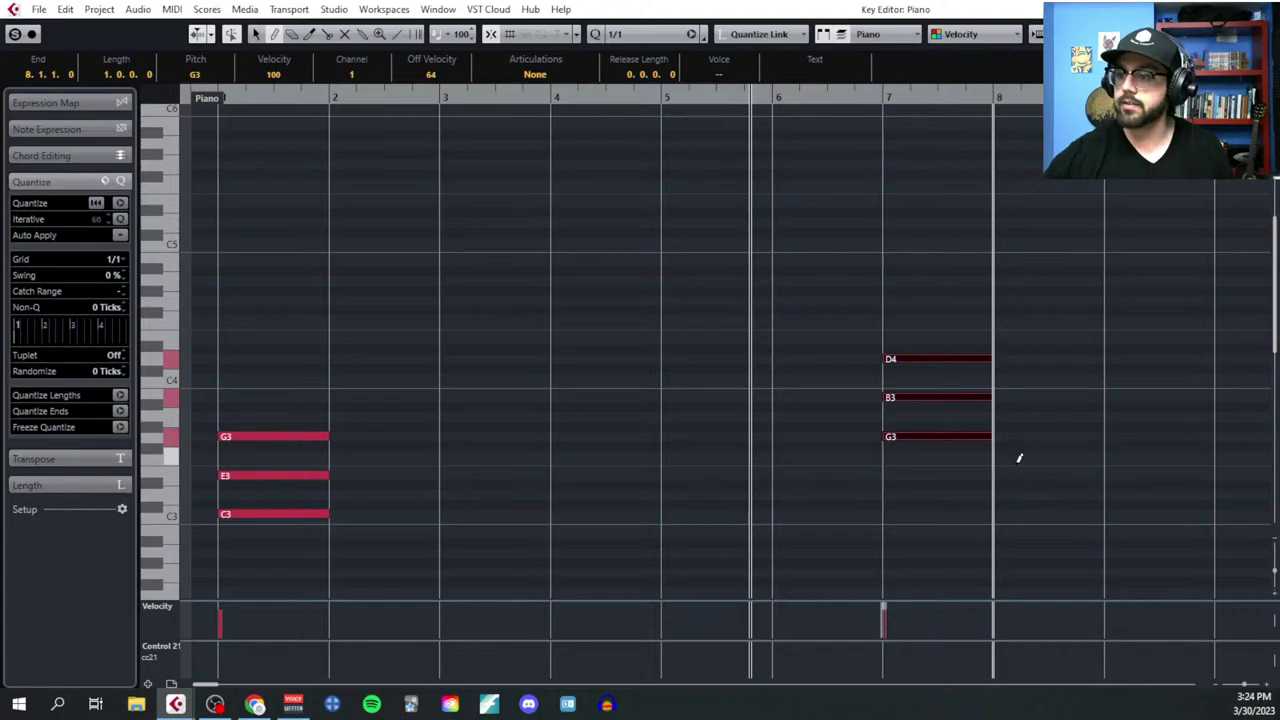
pyautogui.click(1018, 417)
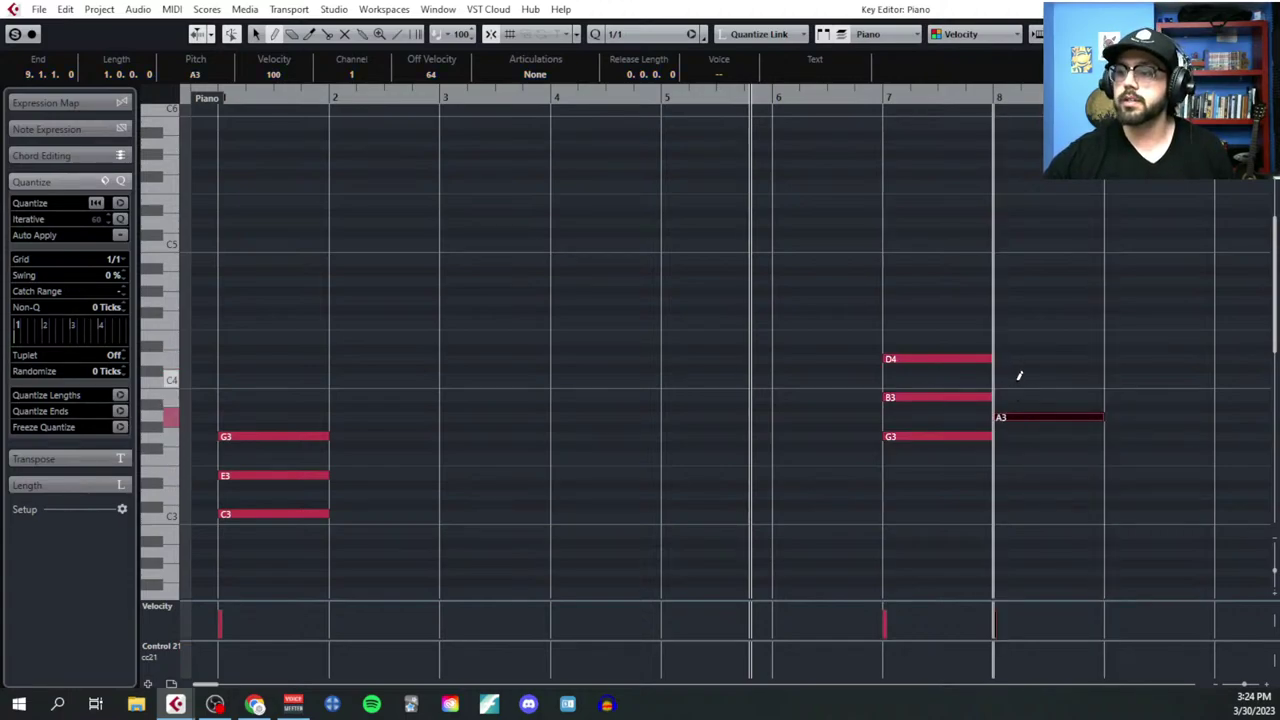
pyautogui.click(1018, 378)
pyautogui.click(1017, 340)
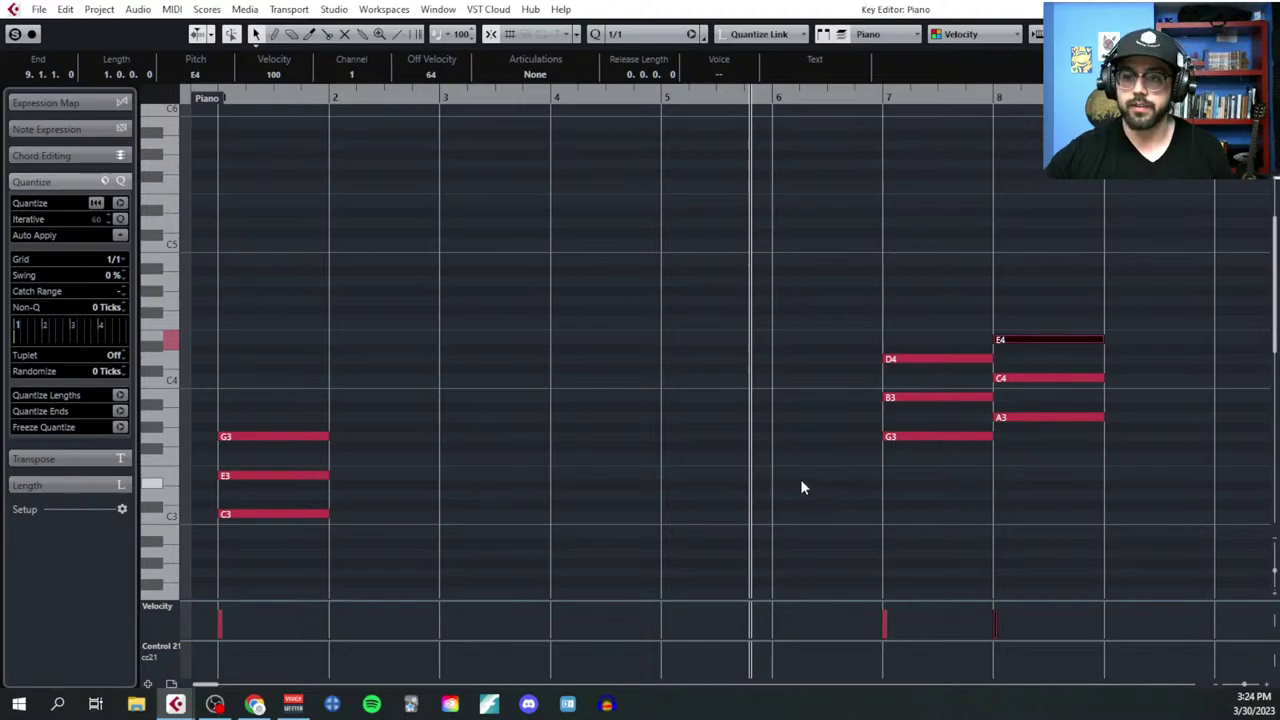
# Step: Compare the bar 1 chord with the chords in bars 7 and 8 by selecting each group
pyautogui.moveTo(237, 277); pyautogui.dragTo(1043, 560)
pyautogui.moveTo(280, 326); pyautogui.dragTo(308, 527)
pyautogui.moveTo(908, 266); pyautogui.dragTo(1028, 495)
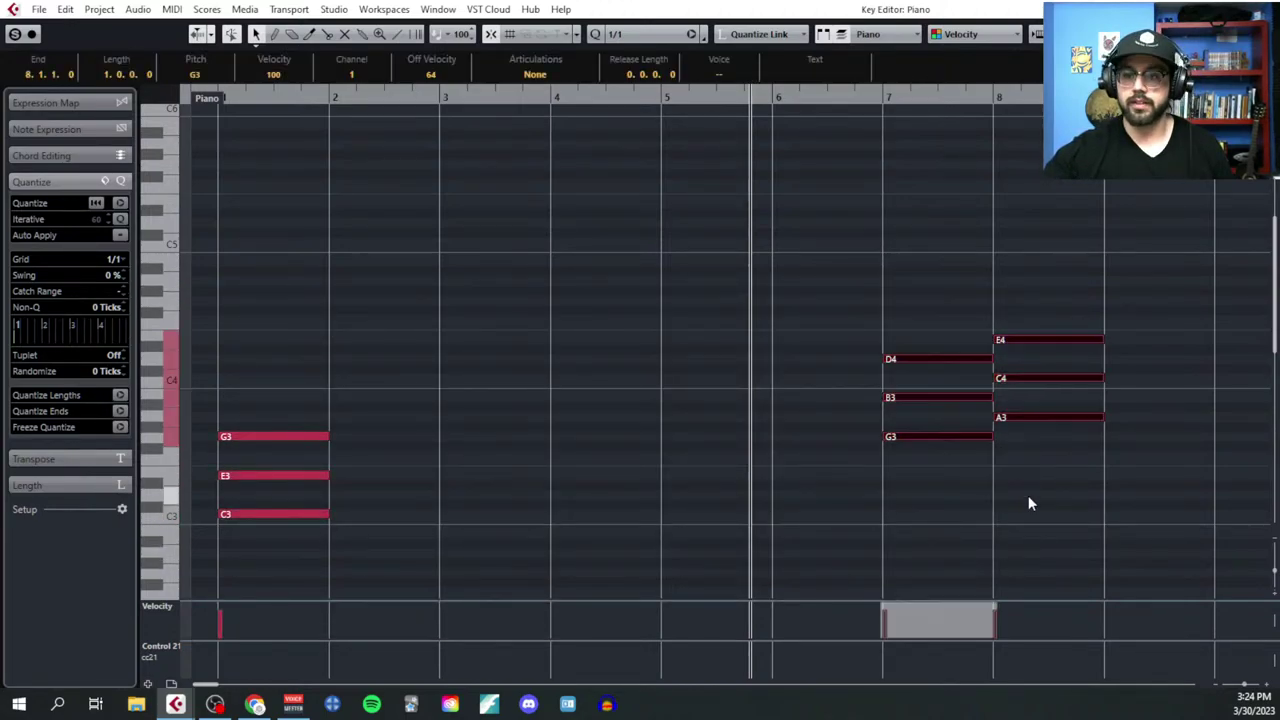
pyautogui.rightClick(368, 466)
pyautogui.click(363, 463)
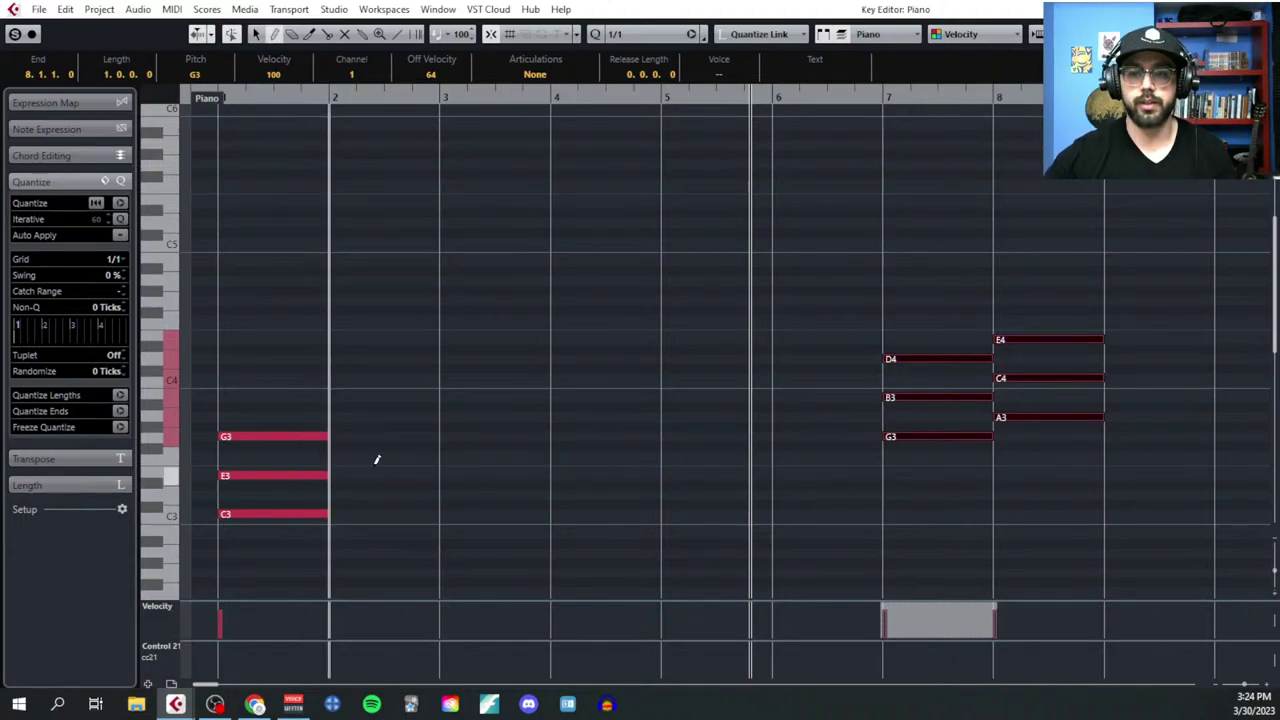
pyautogui.press('Home')
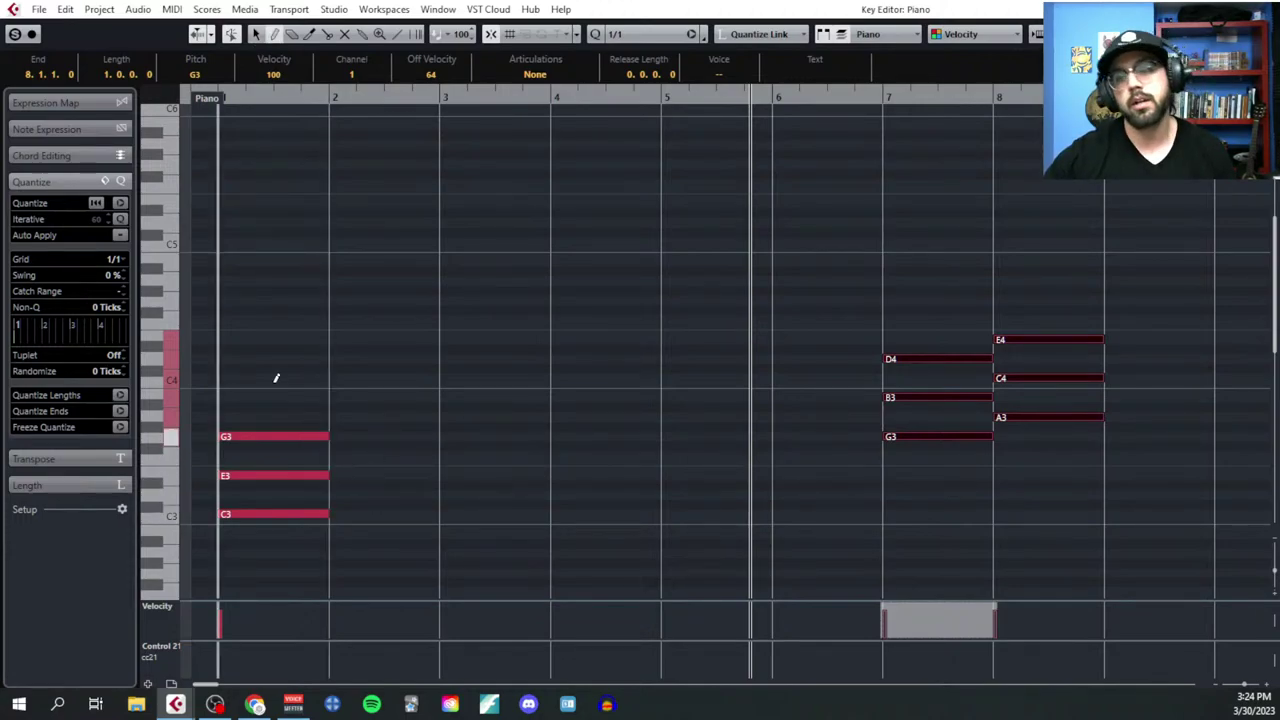
pyautogui.press('1')
pyautogui.moveTo(277, 380); pyautogui.dragTo(300, 612)
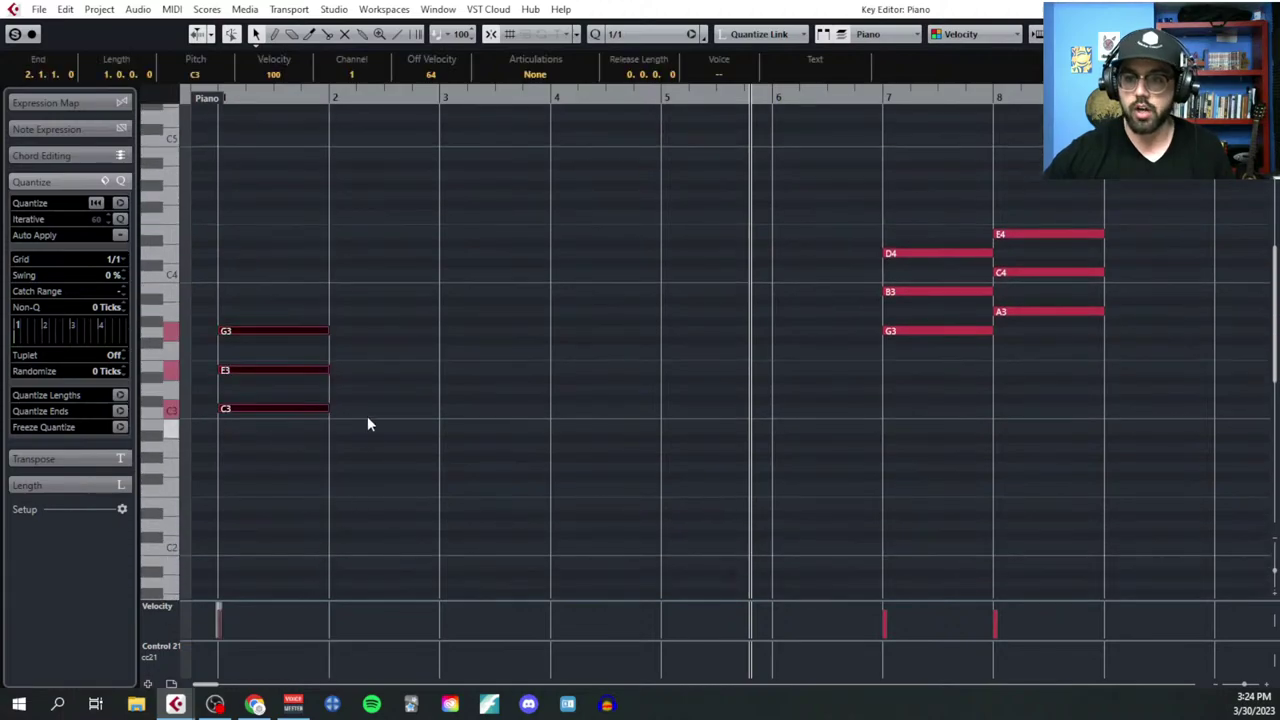
# Step: Draw a one-bar chord of D3, F3 and A3 in bar 2
pyautogui.rightClick(366, 378)
pyautogui.click(388, 377)
pyautogui.click(360, 389)
pyautogui.click(360, 350)
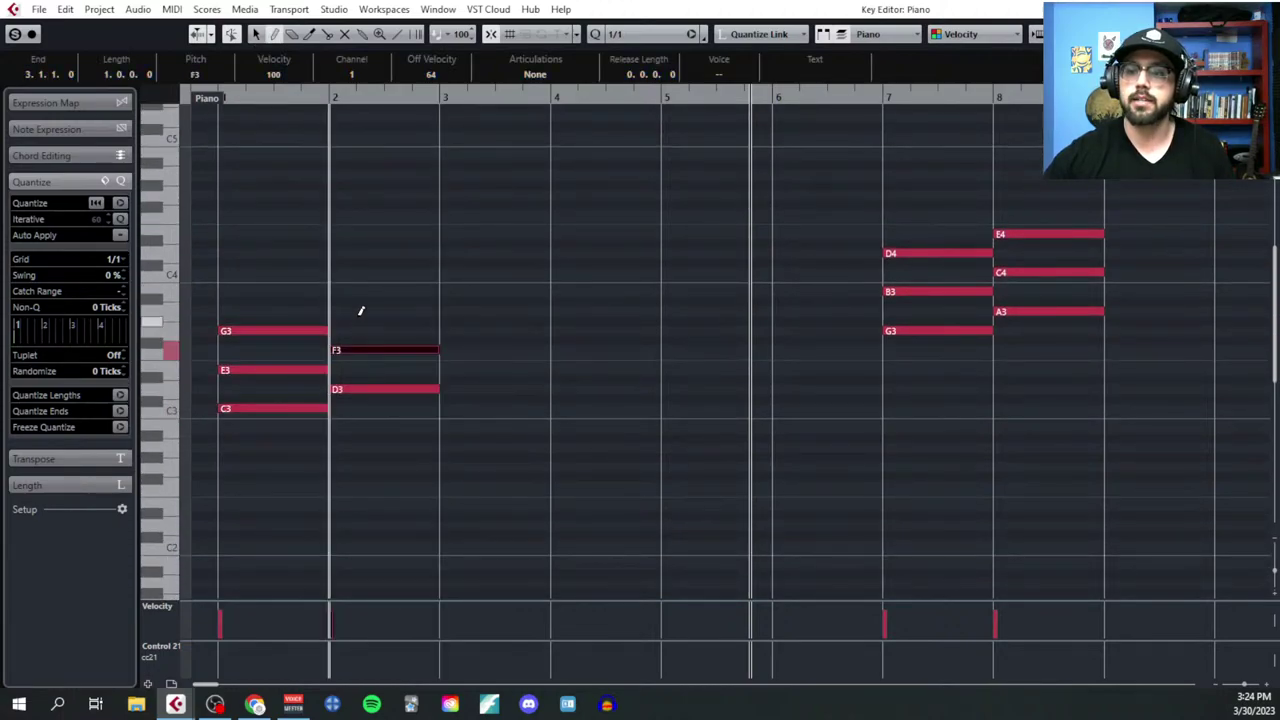
pyautogui.click(362, 311)
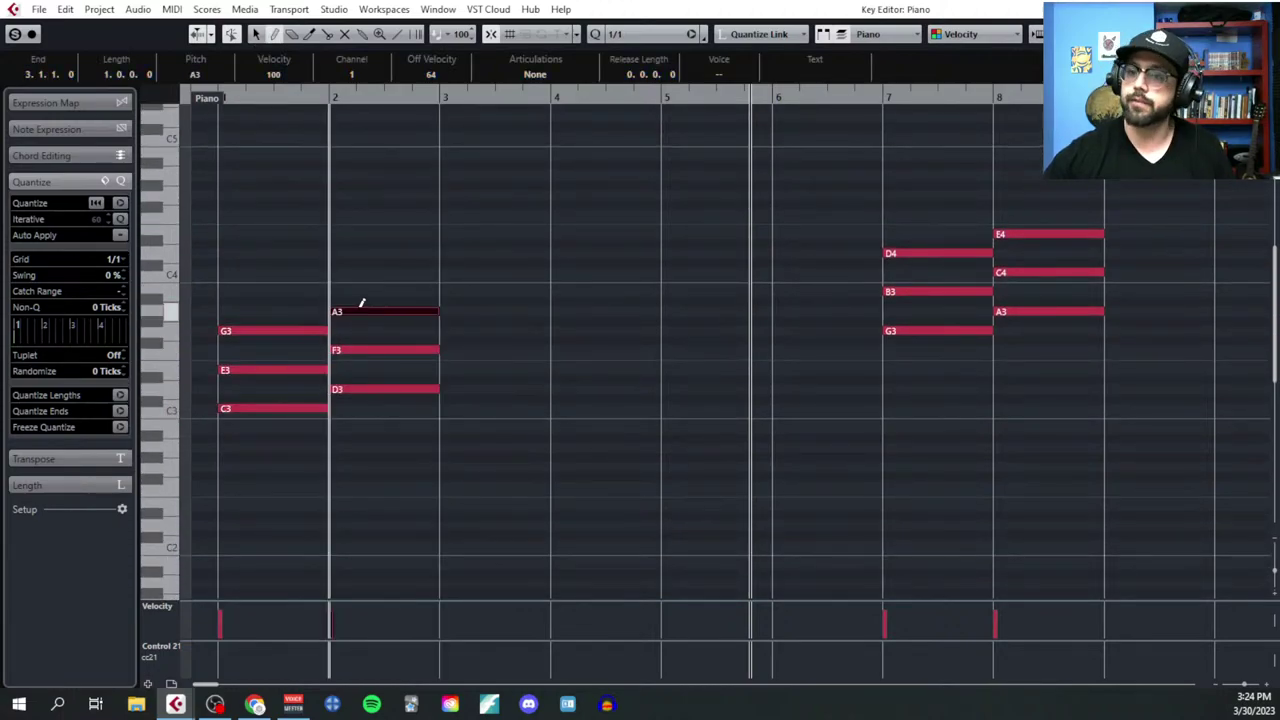
# Step: Draw a one-bar chord of E3, G3 and B3 in bar 3
pyautogui.rightClick(482, 360)
pyautogui.click(482, 360)
pyautogui.click(464, 370)
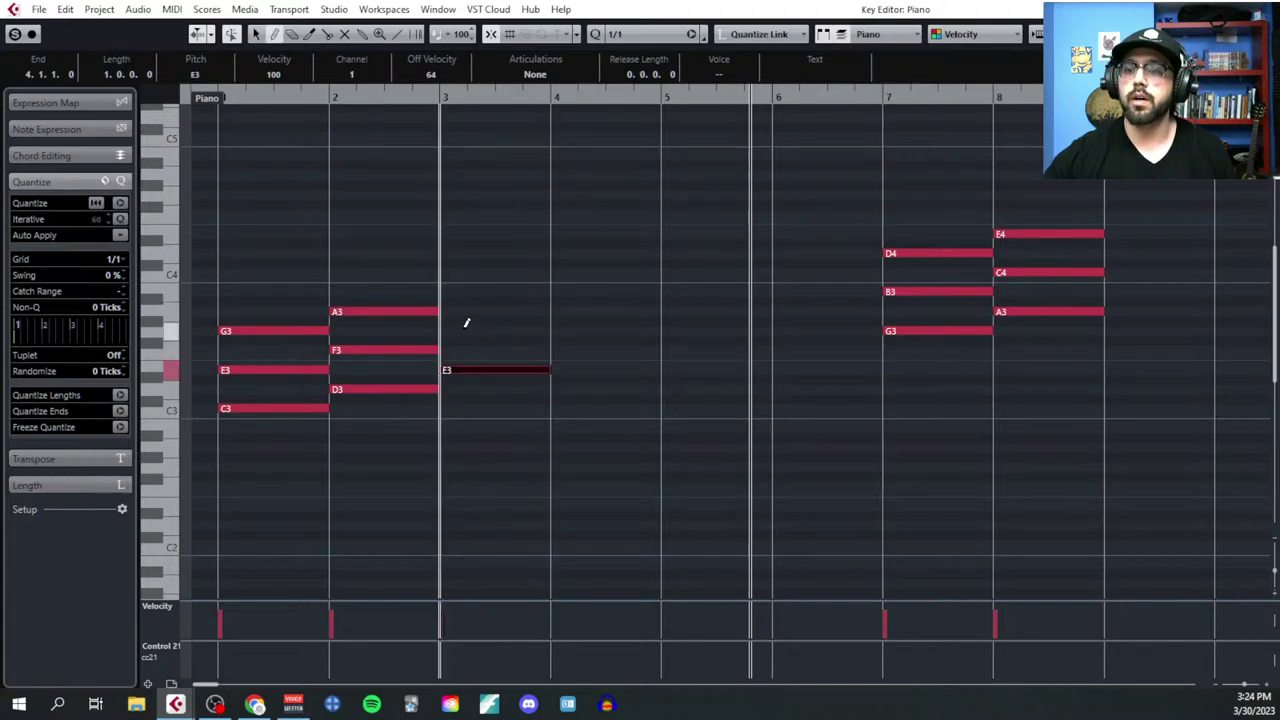
pyautogui.click(466, 331)
pyautogui.click(465, 291)
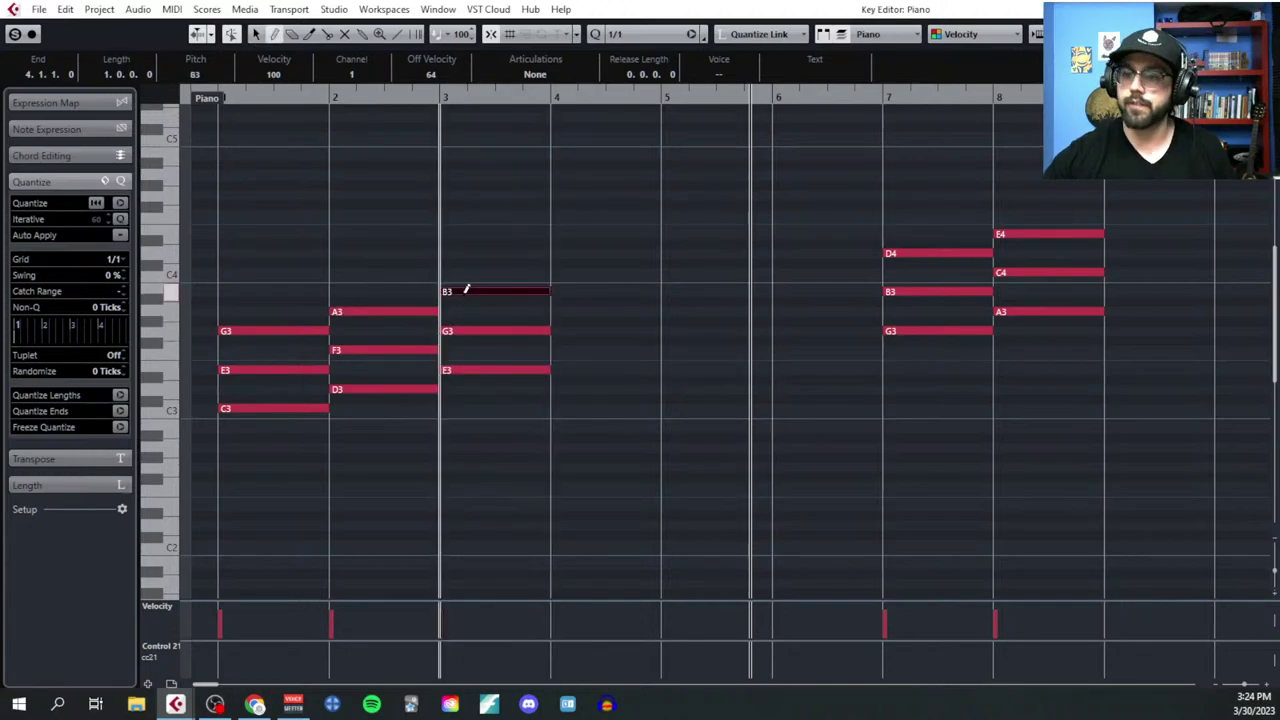
pyautogui.rightClick(570, 327)
pyautogui.click(589, 328)
pyautogui.click(580, 302)
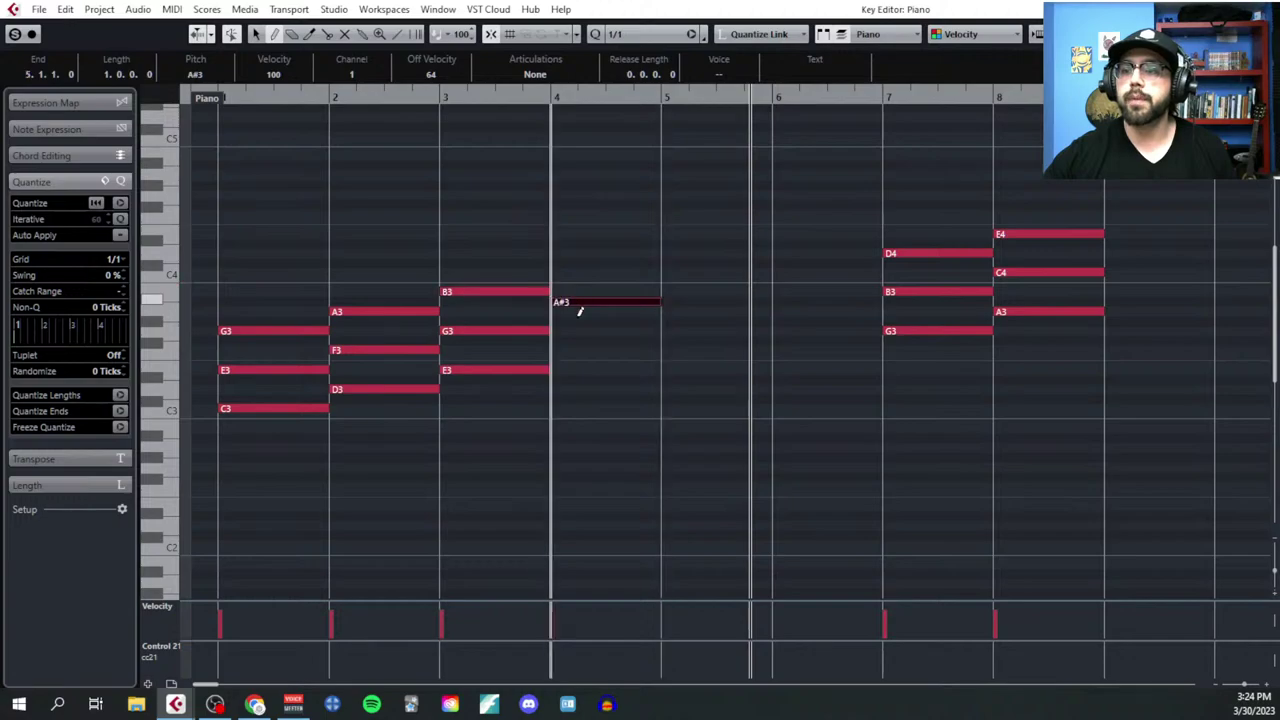
pyautogui.press('Down')
pyautogui.click(579, 272)
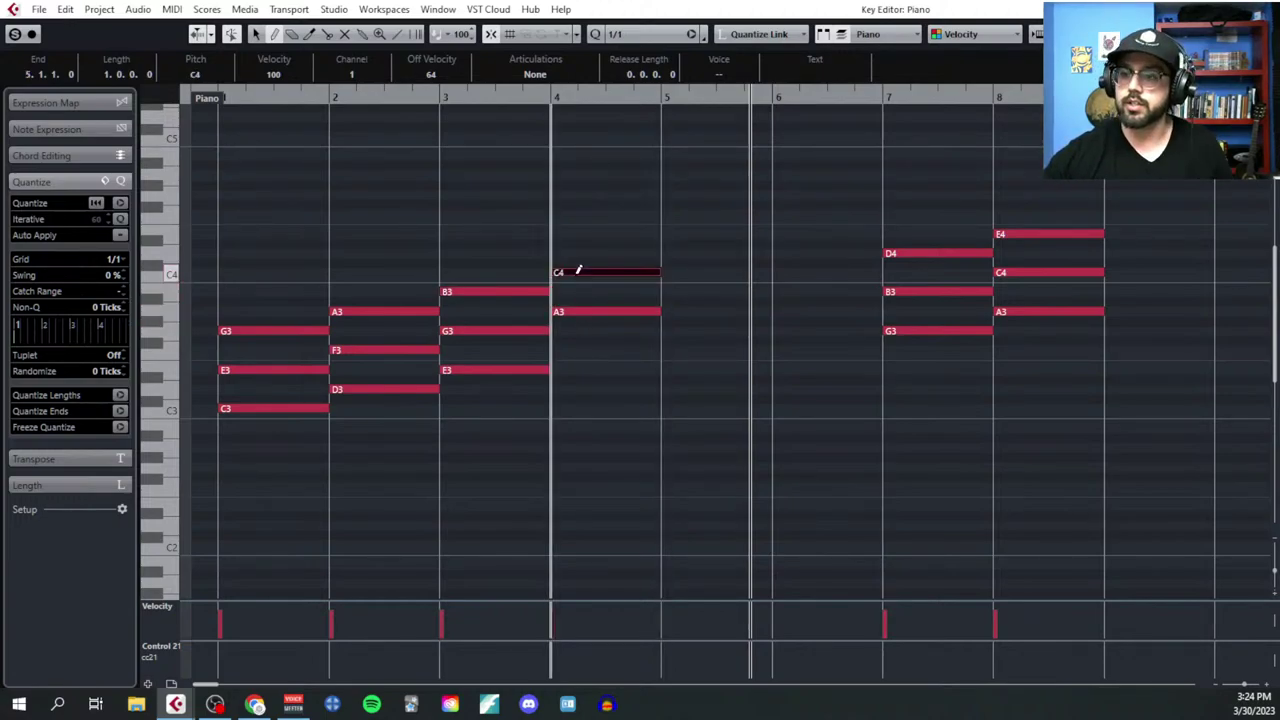
pyautogui.press('Delete')
pyautogui.click(574, 312)
# Step: Draw a one-bar chord of G3, B3 and D4 in bar 4
pyautogui.click(574, 330)
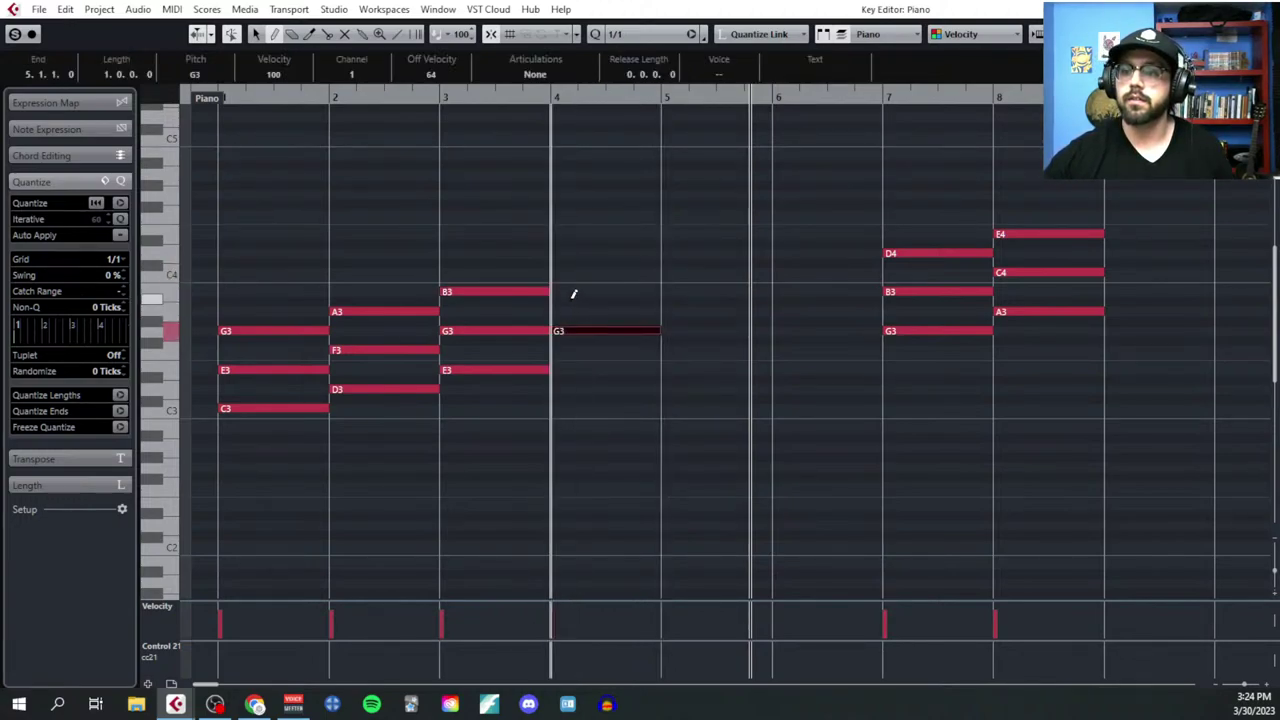
pyautogui.click(574, 291)
pyautogui.click(574, 253)
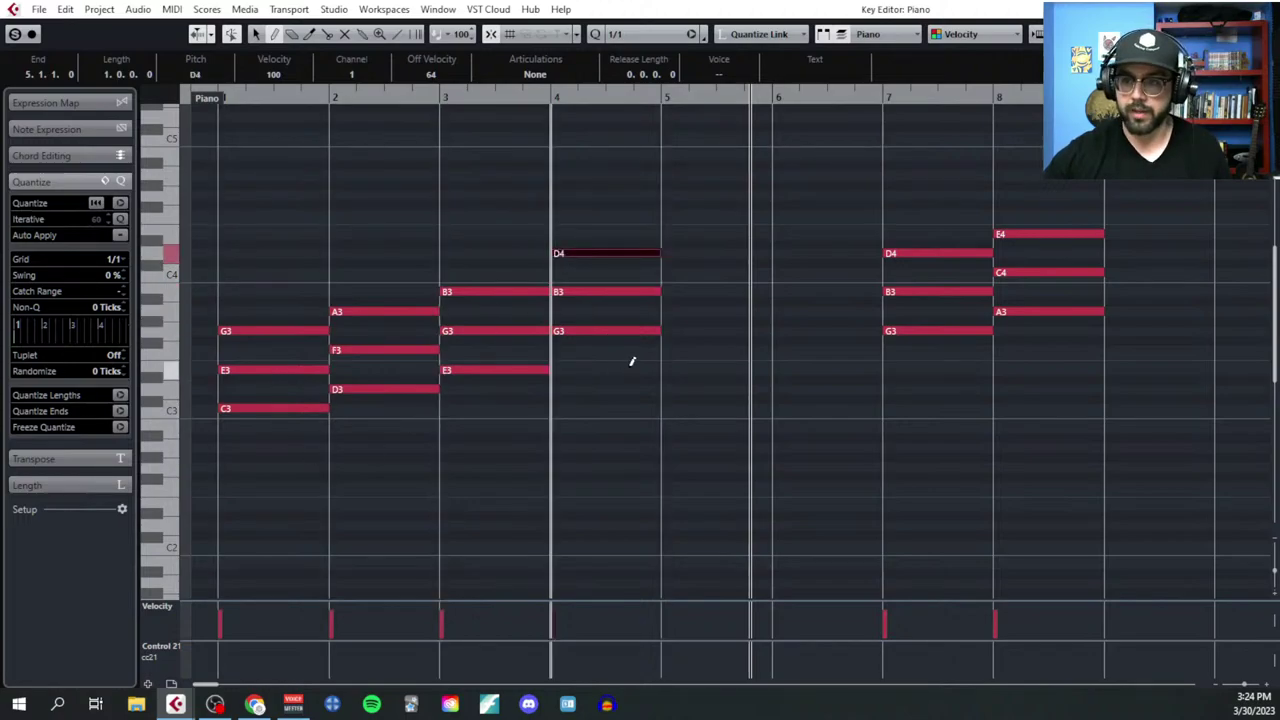
# Step: Draw a one-bar chord of D3, F3 and A3 in bar 5
pyautogui.click(685, 389)
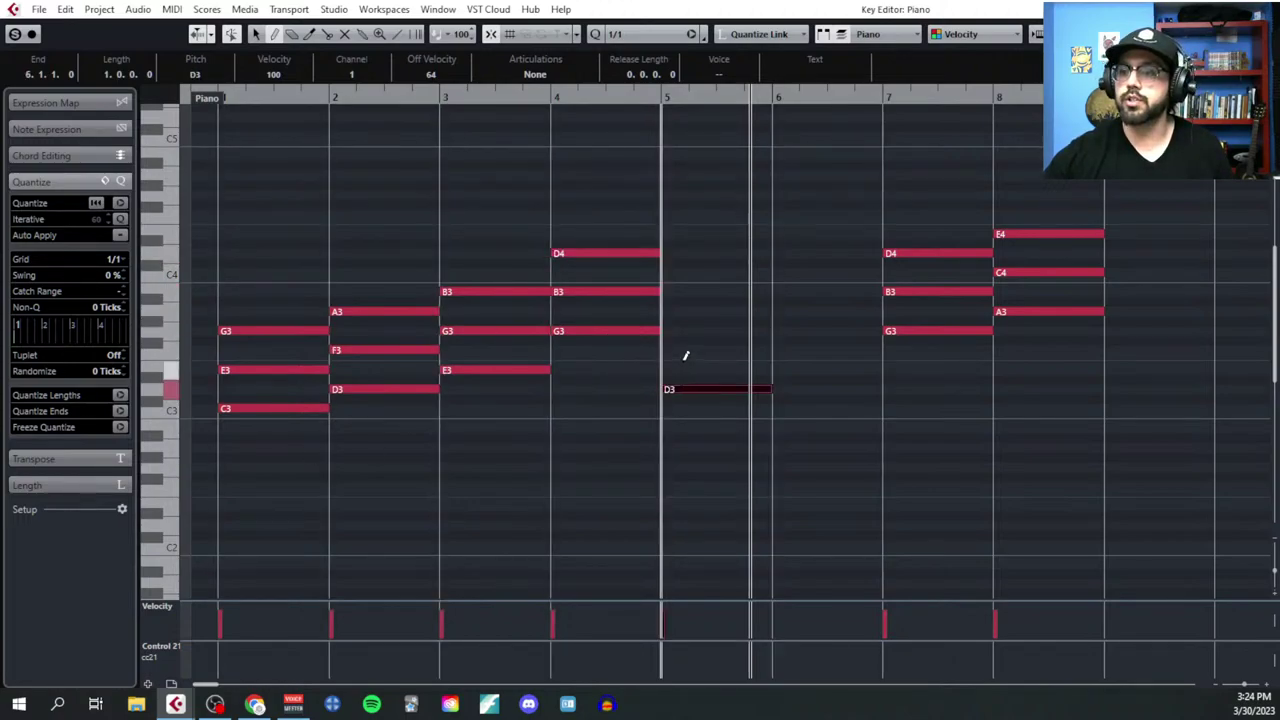
pyautogui.click(686, 350)
pyautogui.click(686, 312)
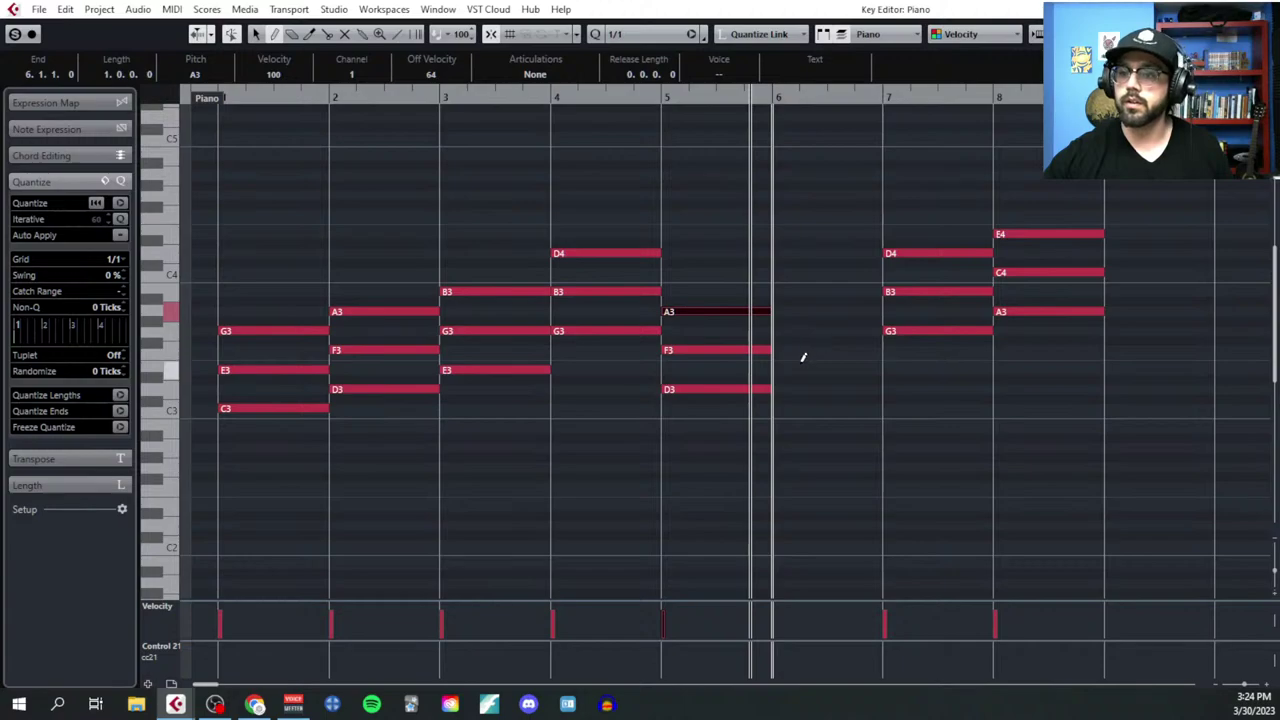
# Step: Draw a one-bar chord of A3, C4 and E4 in bar 6, and return to the selection tool
pyautogui.click(797, 330)
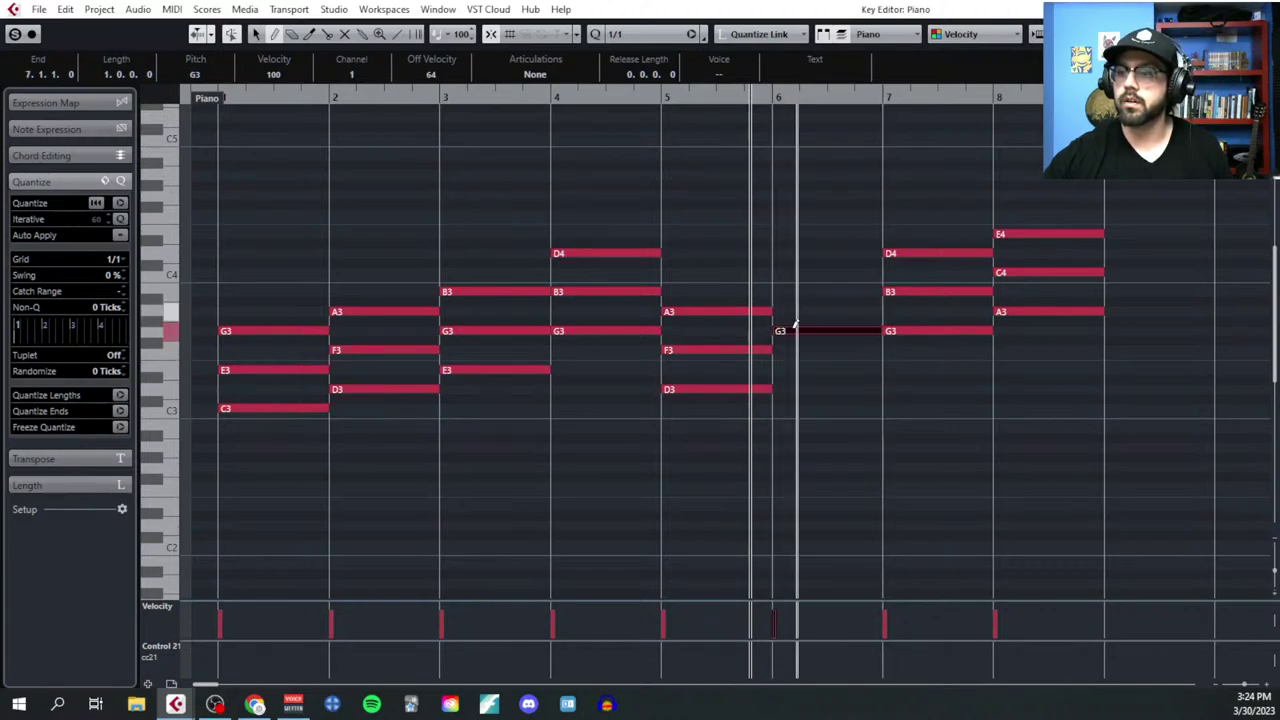
pyautogui.click(797, 330)
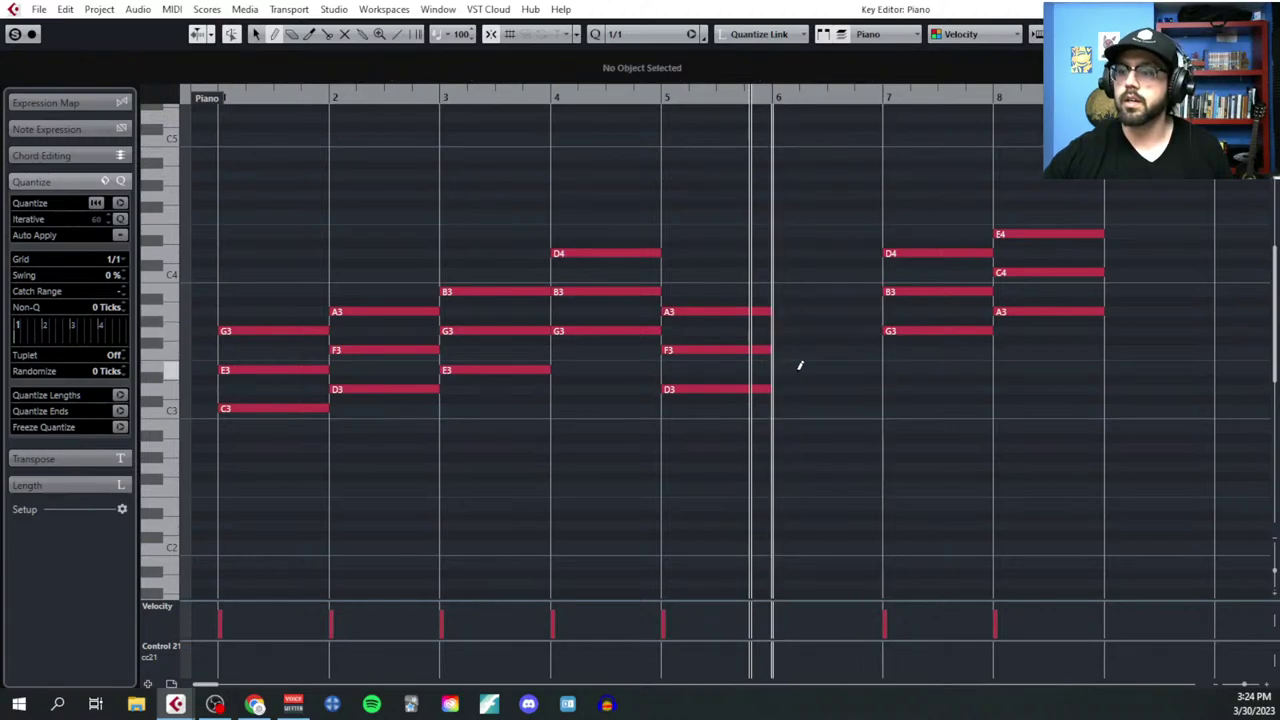
pyautogui.click(798, 311)
pyautogui.click(798, 262)
pyautogui.click(798, 262)
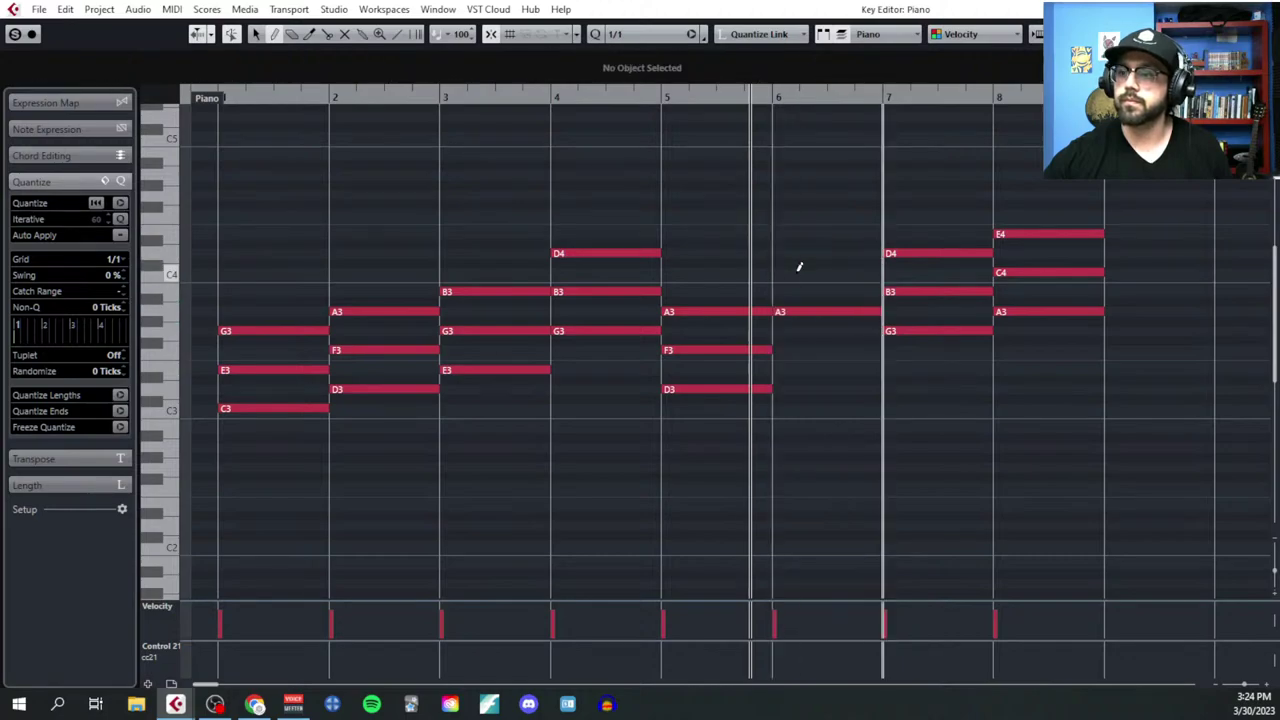
pyautogui.click(799, 272)
pyautogui.click(800, 234)
pyautogui.press('1')
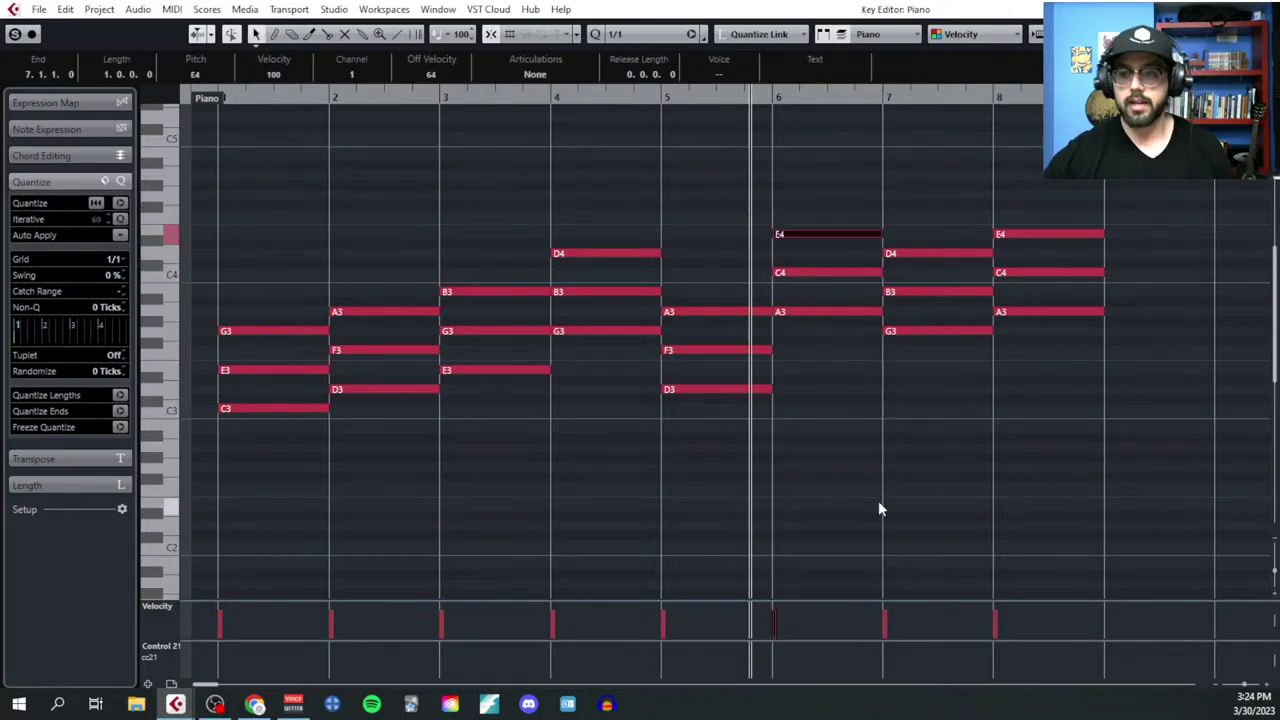
# Step: Move the lowest note of the bar 2 chord down to C3
pyautogui.click(644, 458)
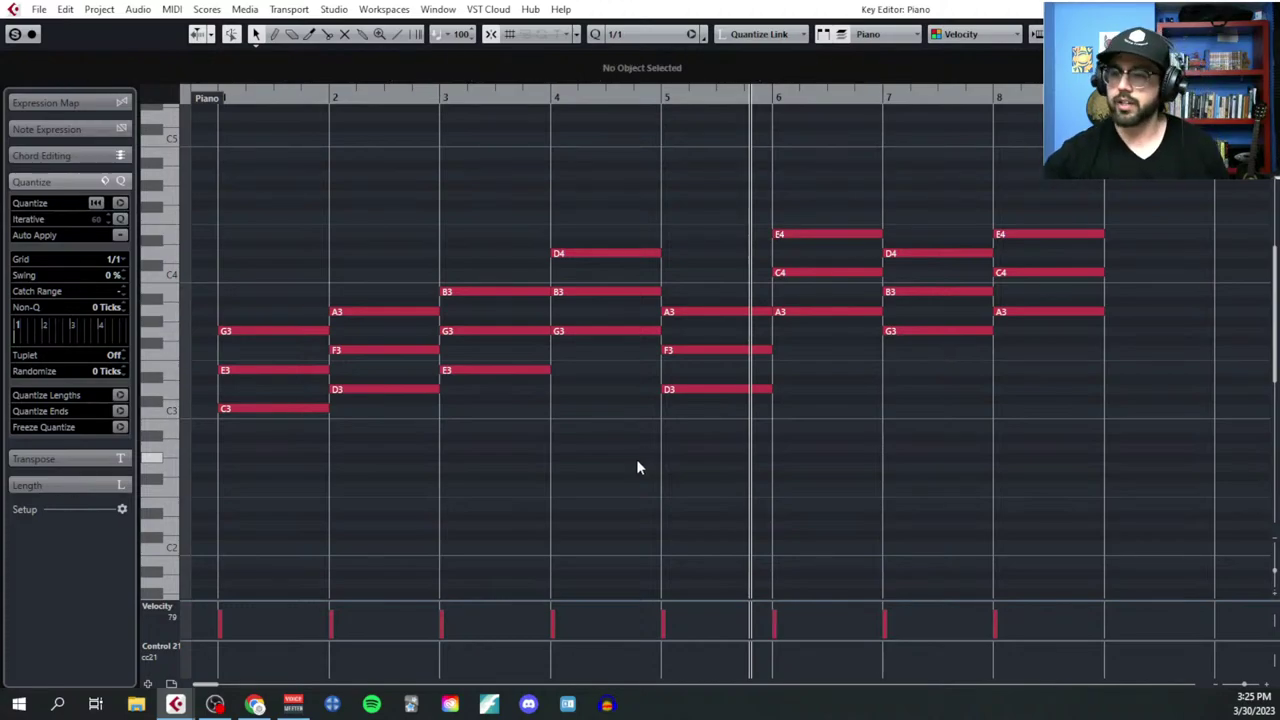
pyautogui.click(355, 391)
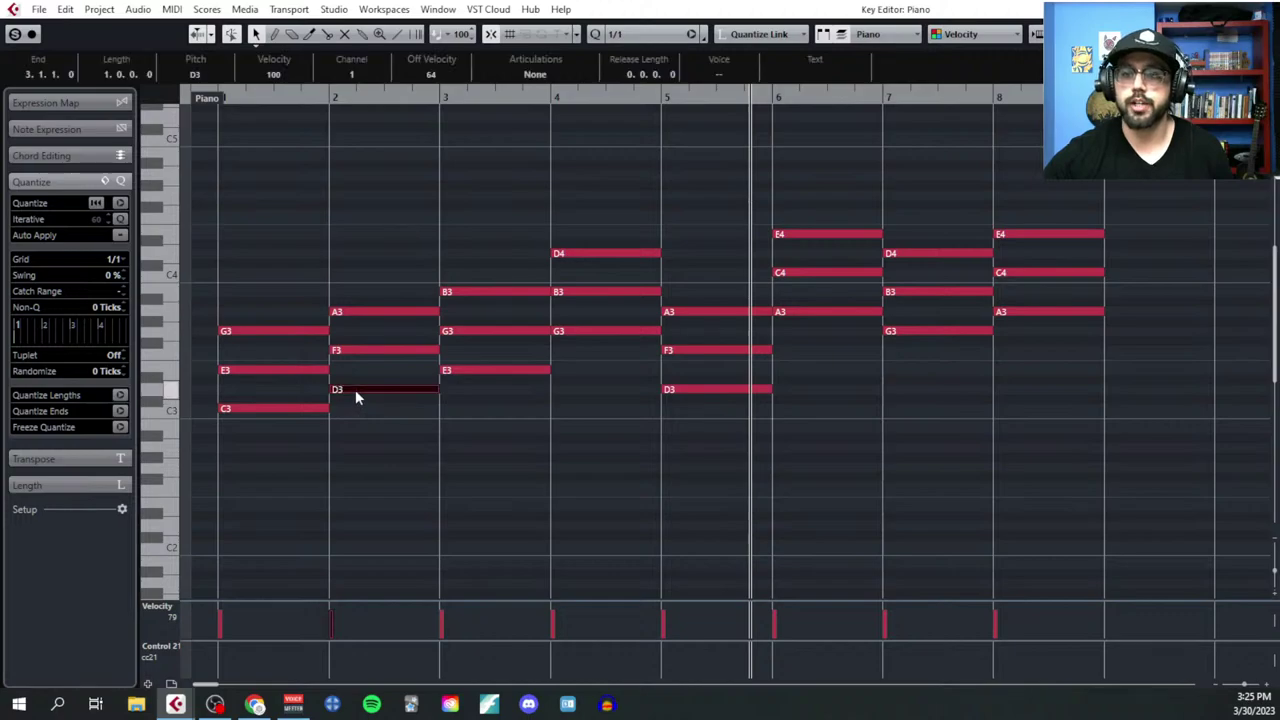
pyautogui.click(356, 405)
pyautogui.click(362, 391)
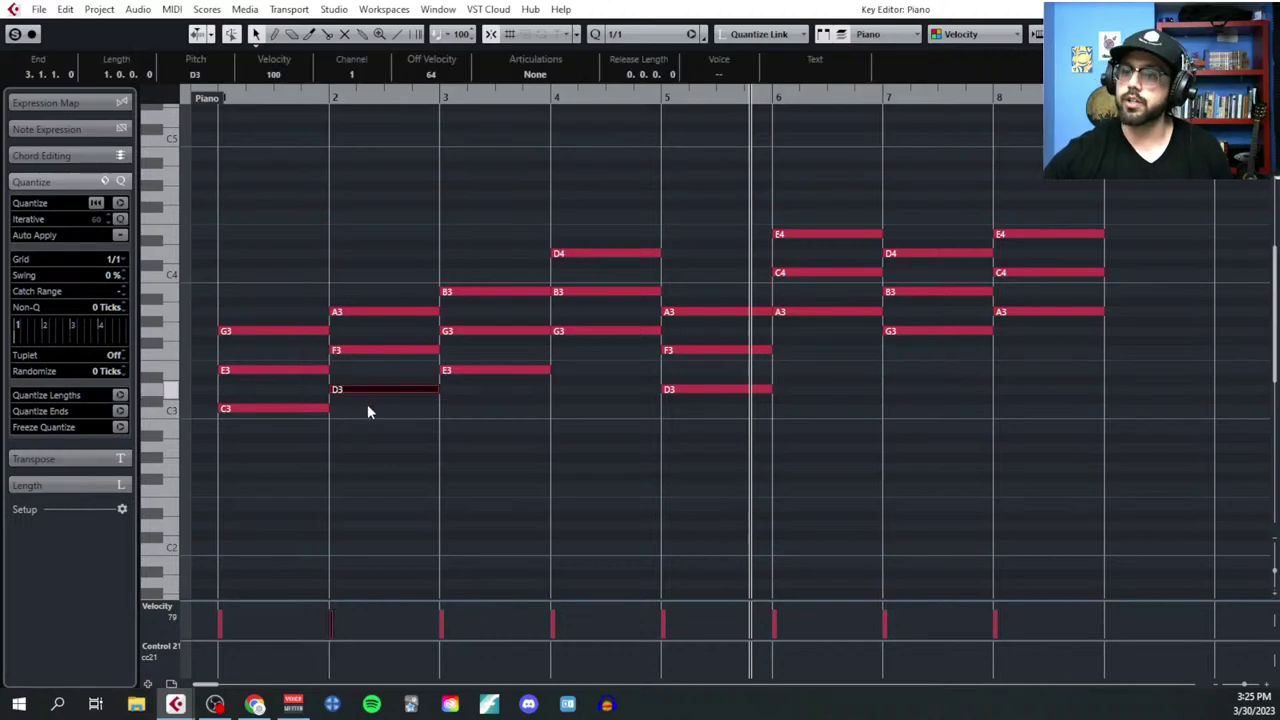
pyautogui.moveTo(367, 411); pyautogui.dragTo(368, 410)
pyautogui.click(354, 343)
# Step: Review the chord progression by selecting the chords of bars 1 to 5 and stepping through to bar 8
pyautogui.moveTo(274, 274); pyautogui.dragTo(410, 470)
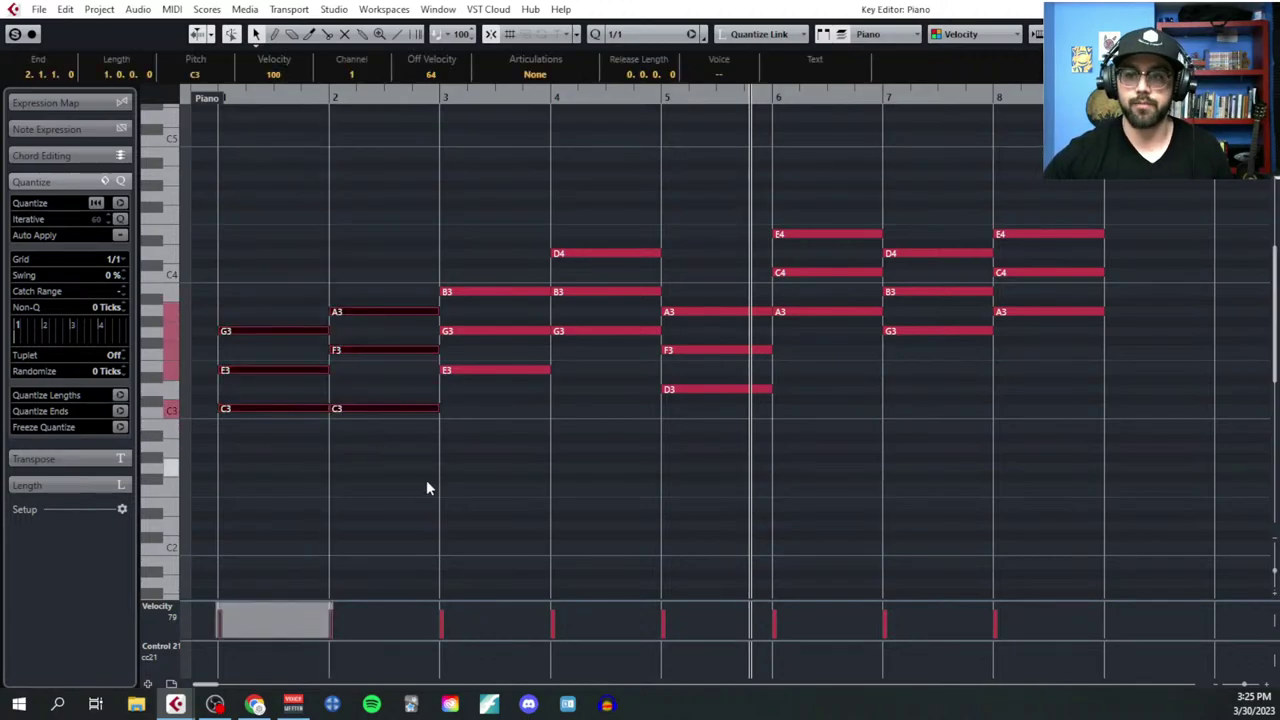
pyautogui.moveTo(283, 223); pyautogui.dragTo(680, 460)
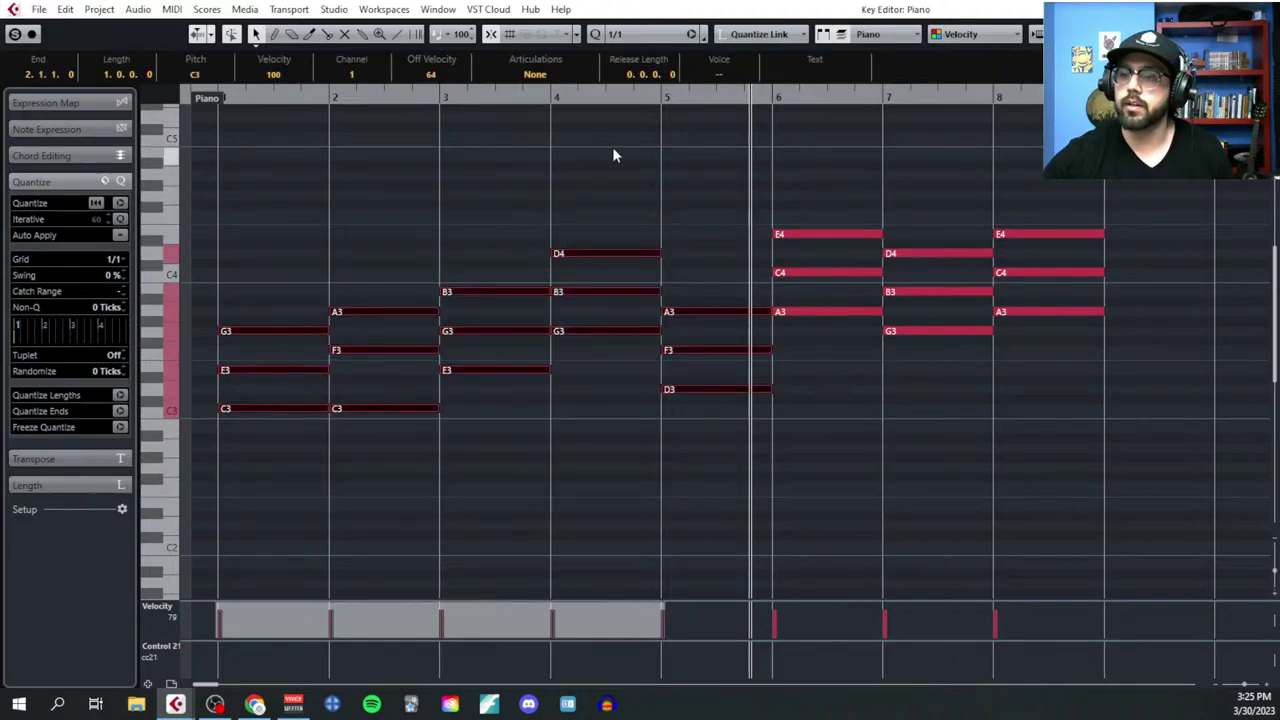
pyautogui.click(528, 513)
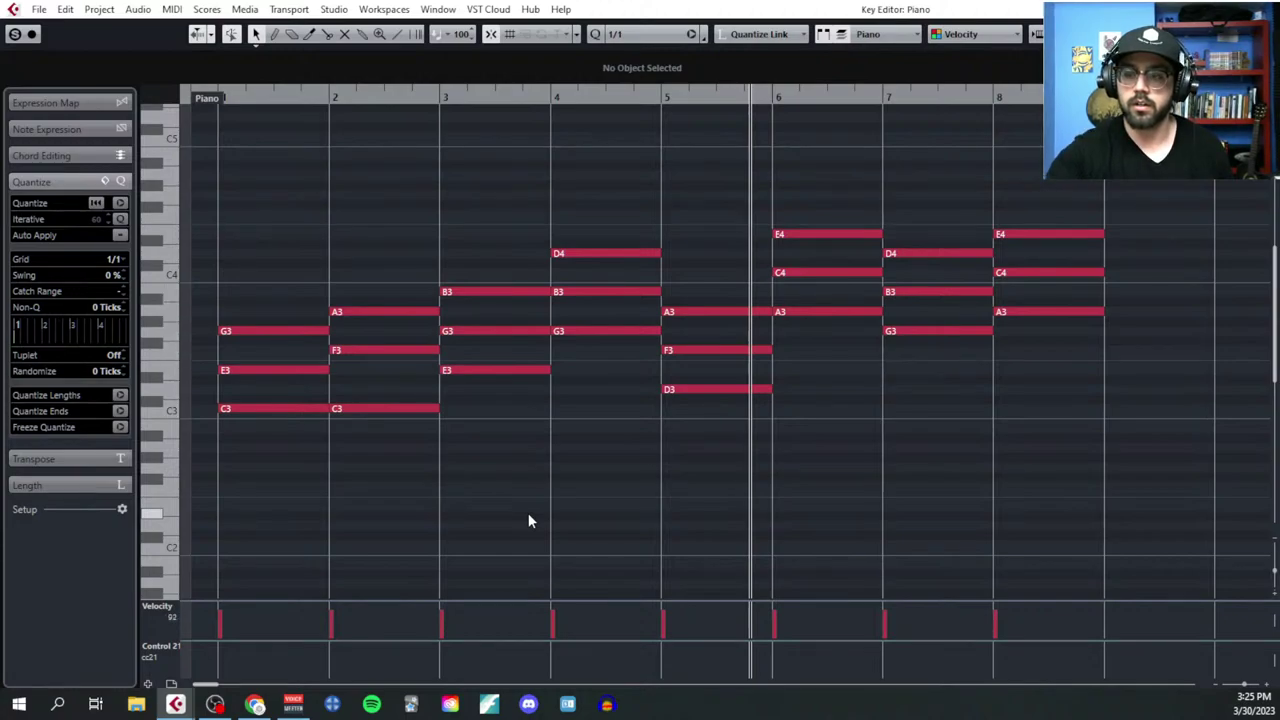
pyautogui.moveTo(686, 242); pyautogui.dragTo(714, 425)
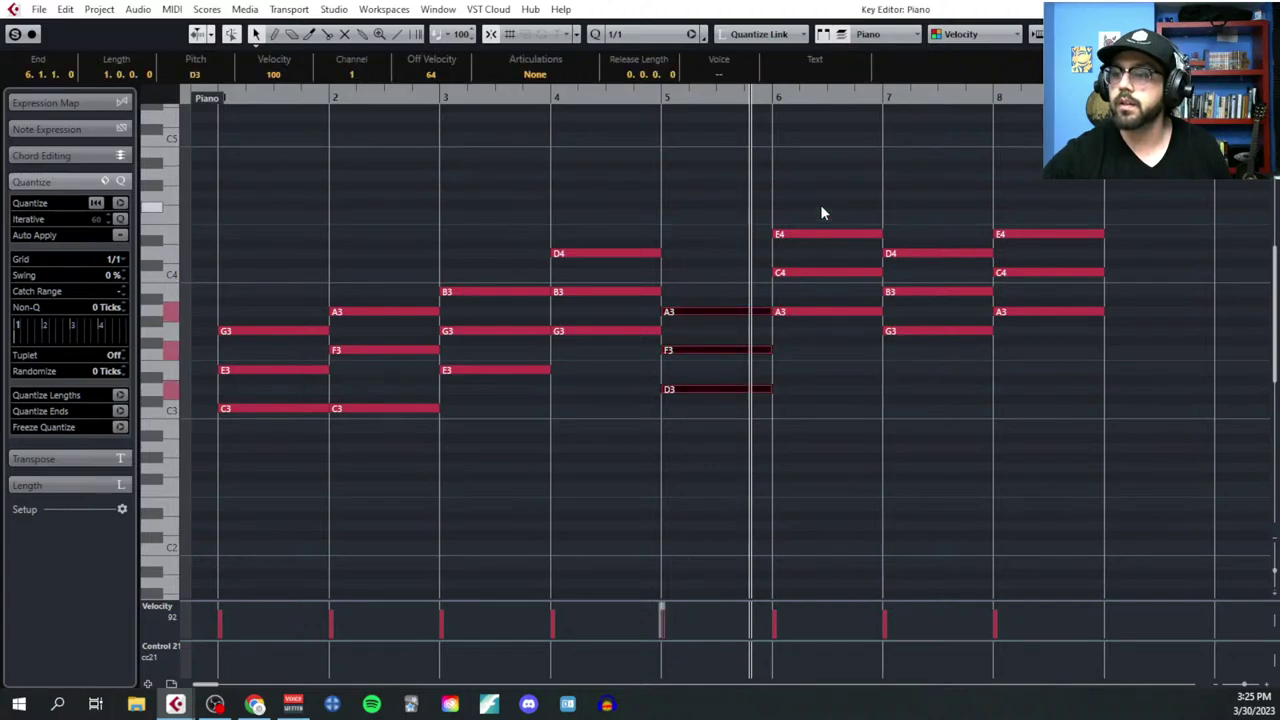
pyautogui.press('Right')
pyautogui.press('Right')
pyautogui.press('Right')
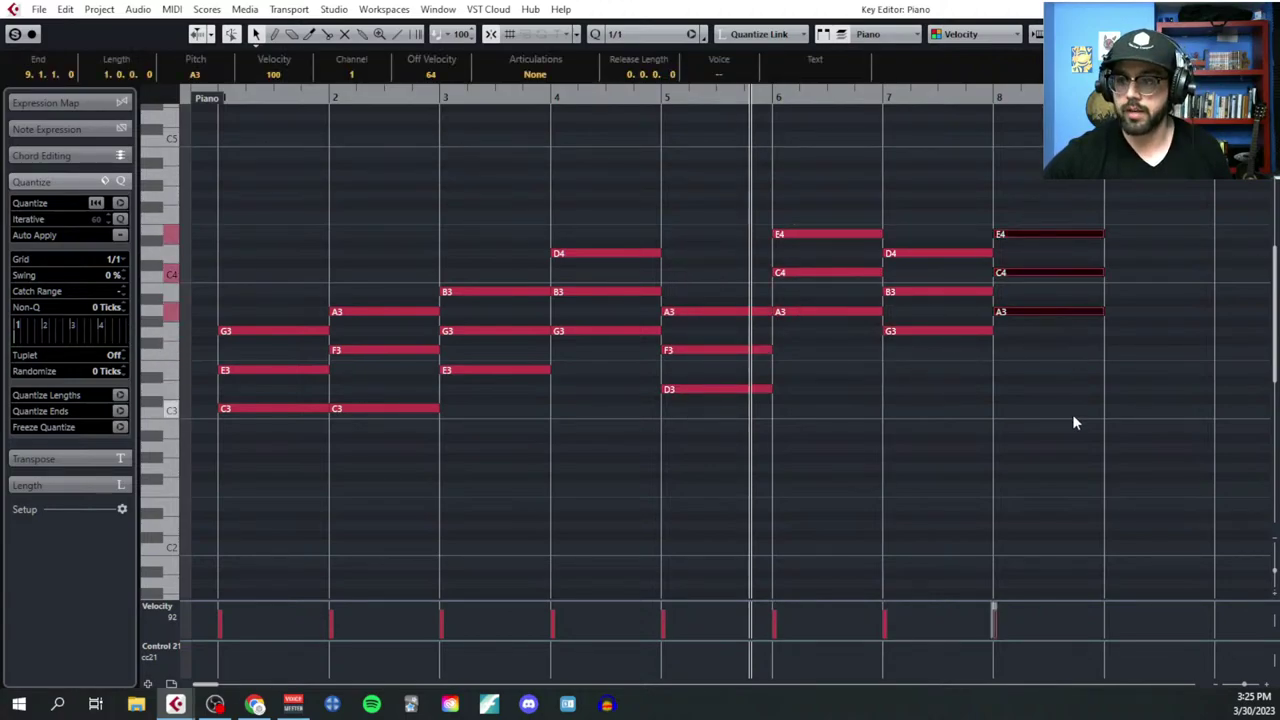
# Step: Move the lowest note of the bar 6 chord down to G3
pyautogui.click(1074, 422)
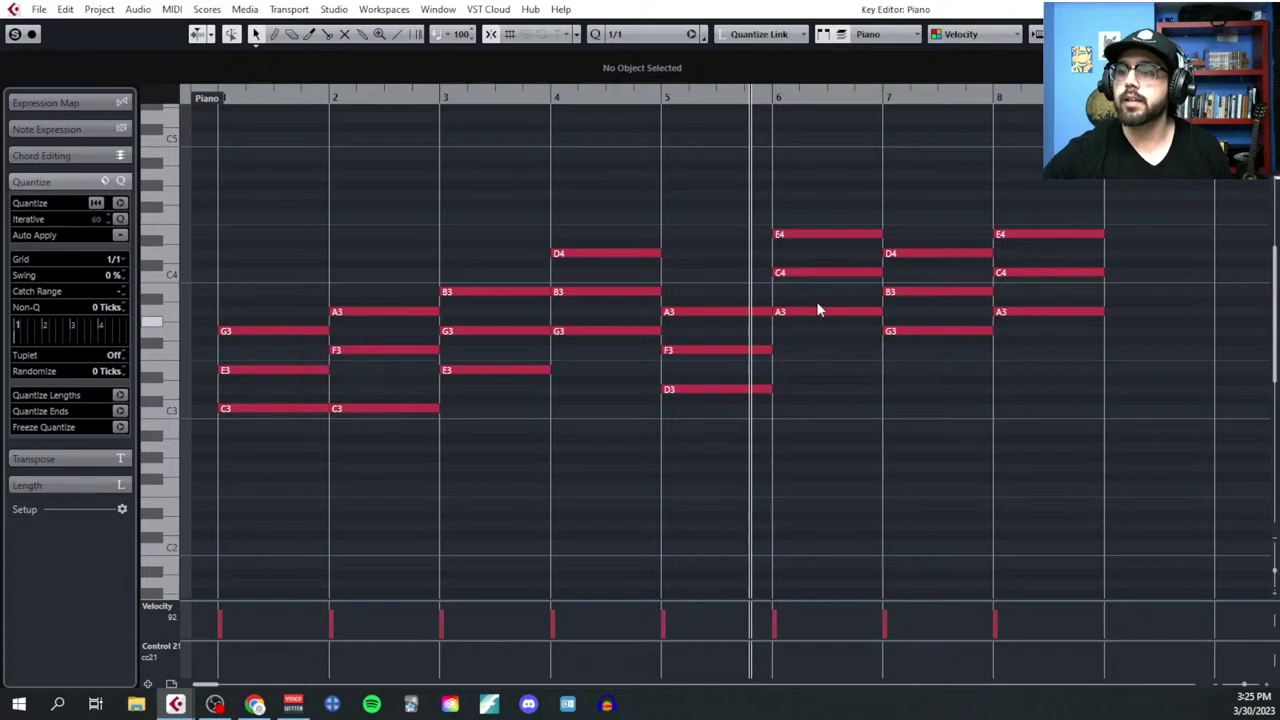
pyautogui.moveTo(810, 311)
pyautogui.mouseDown()
pyautogui.moveTo(816, 354)
pyautogui.moveTo(815, 331)
pyautogui.mouseUp()
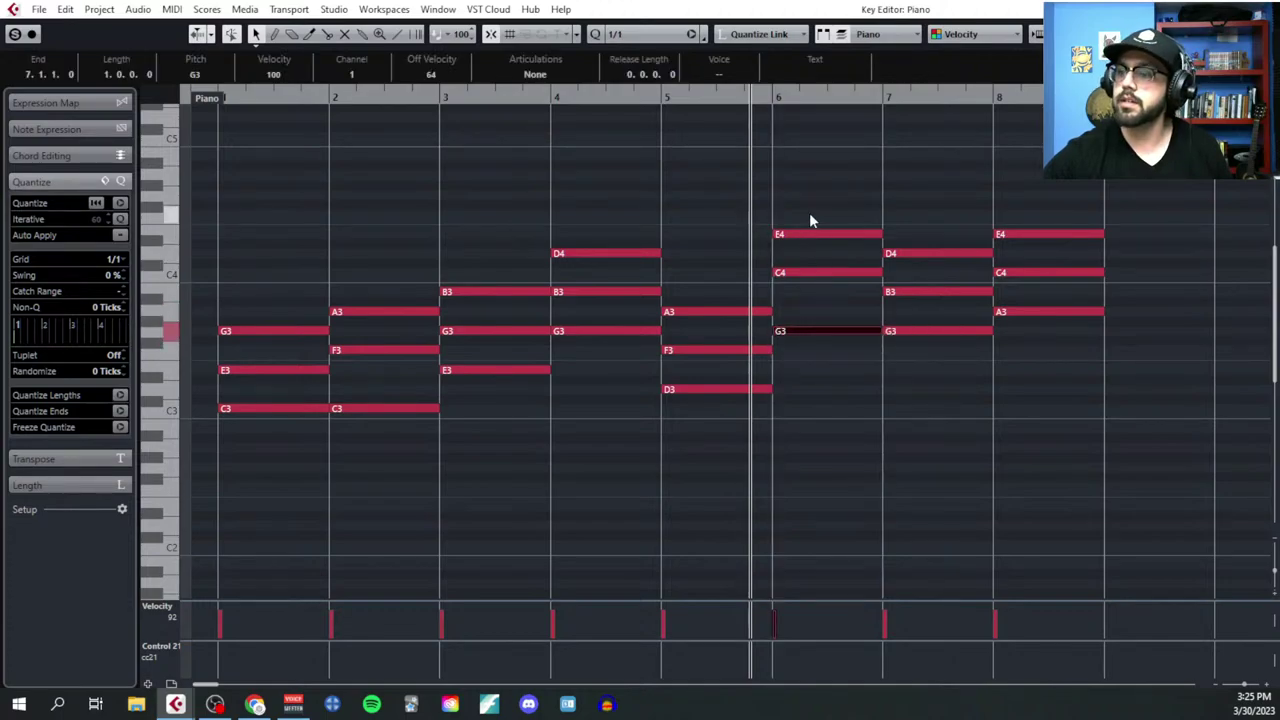
# Step: Raise the lowest note of the bar 5 chord an octave to D4, and play the progression from the start
pyautogui.click(722, 391)
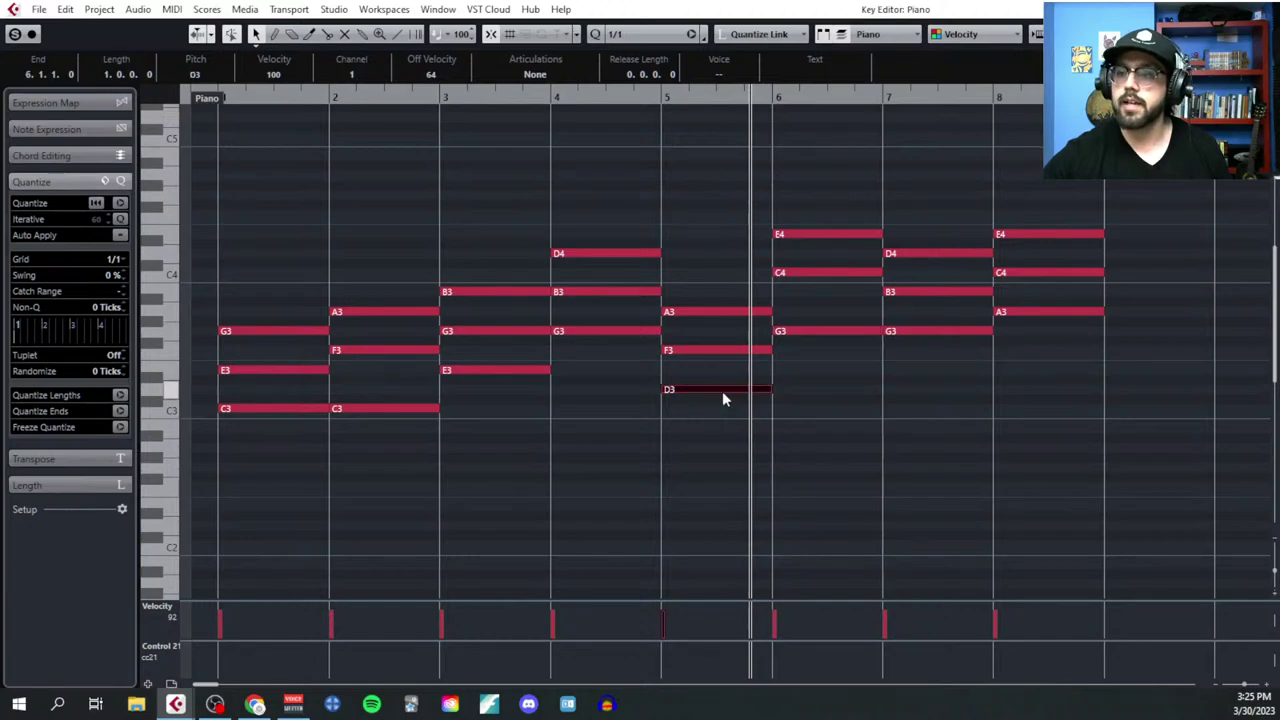
pyautogui.hotkey('shift', 'Up')
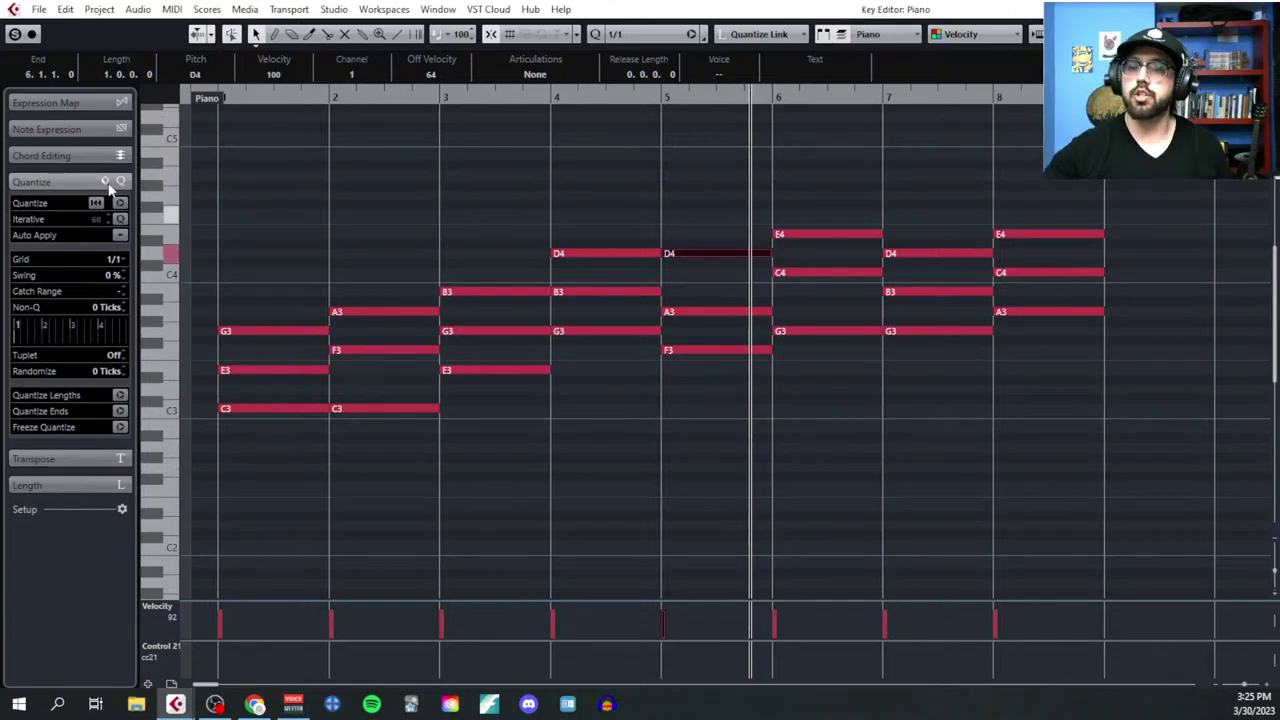
pyautogui.scroll(1, 274, 197)
pyautogui.press('Home')
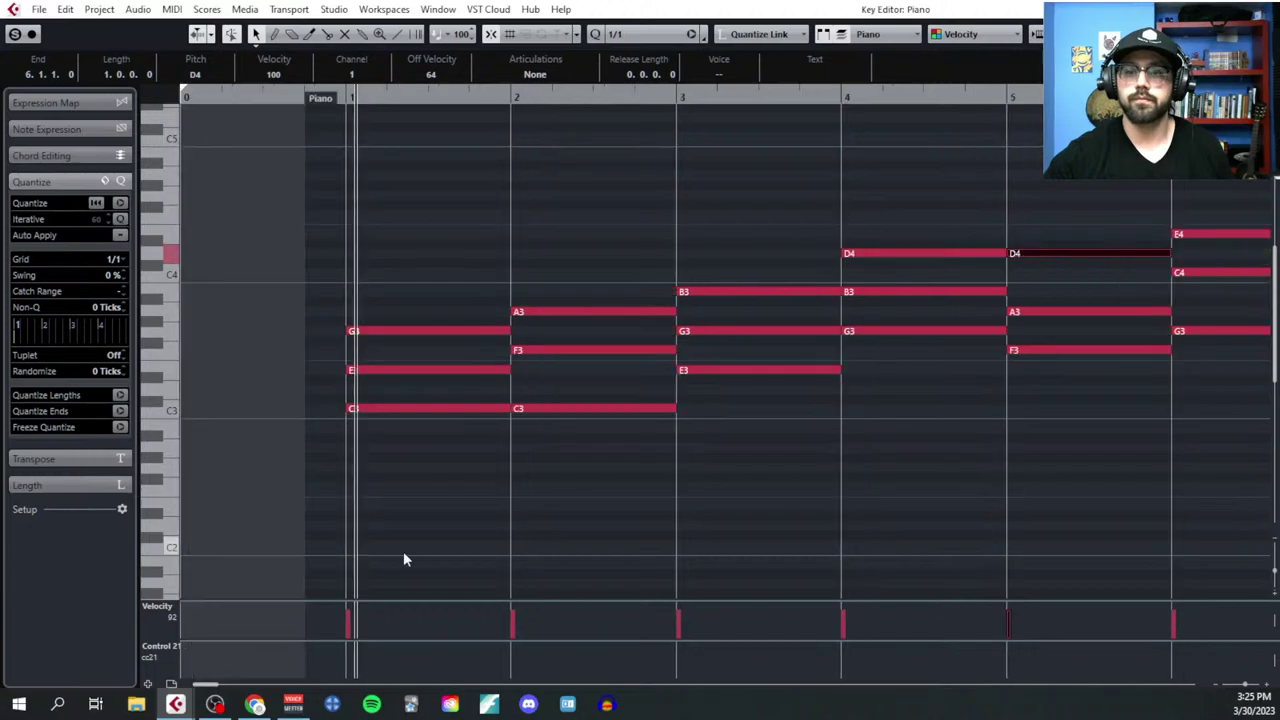
pyautogui.press('g')
pyautogui.press('space')
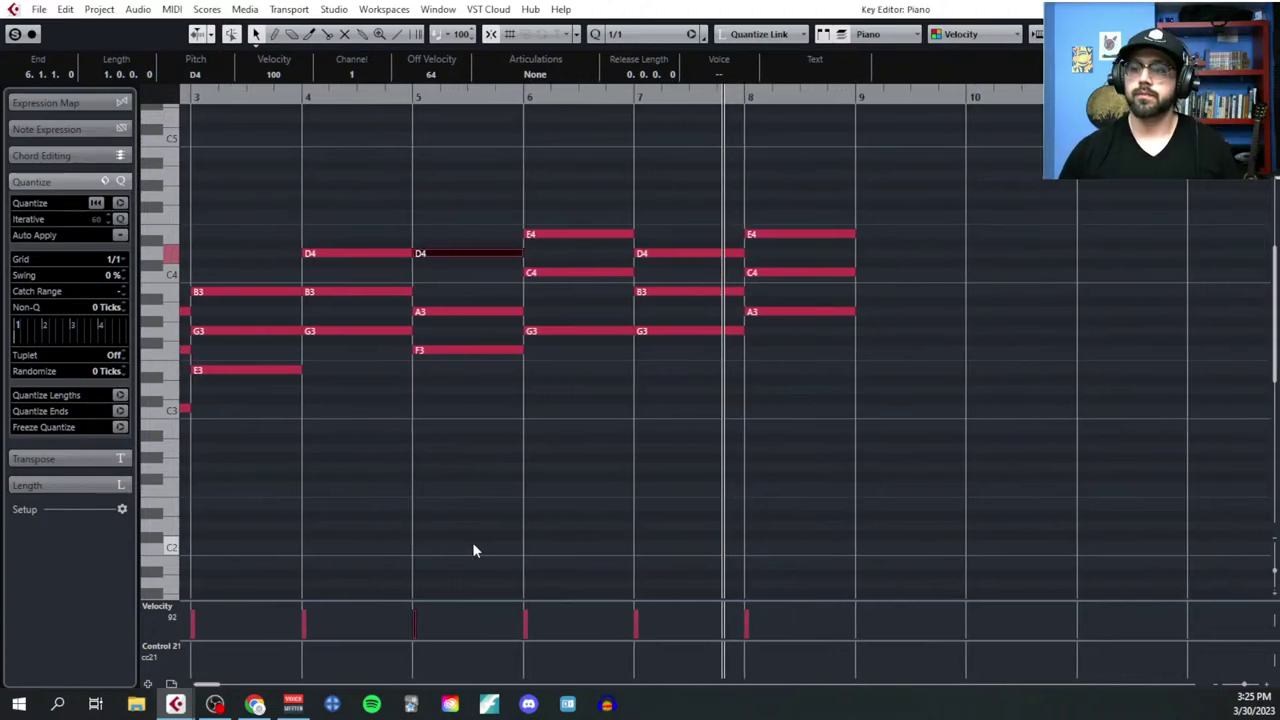
# Step: Move the lowest note of the bar 8 chord down to G3
pyautogui.click(667, 345)
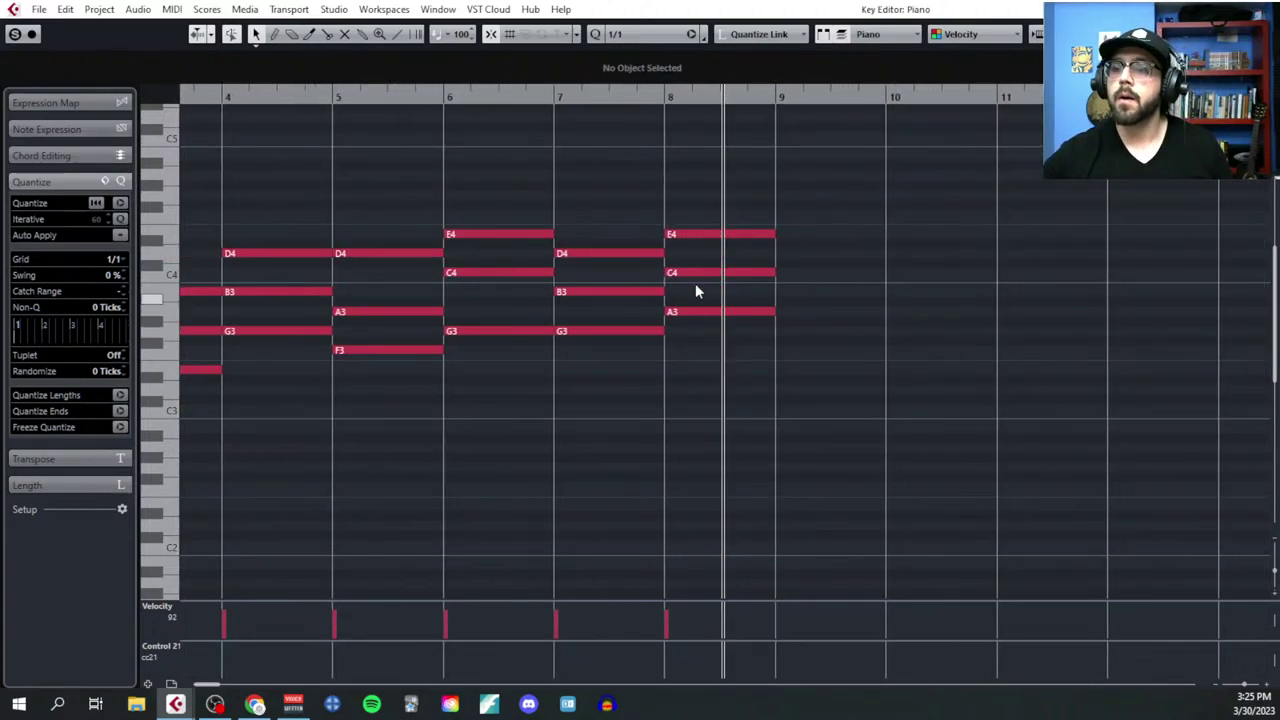
pyautogui.moveTo(706, 314); pyautogui.dragTo(704, 340)
# Step: Lower the top note of the bar 4 and 5 chords and the top two notes of the bar 6 to 8 chords by an octave
pyautogui.keyDown('ctrl'); pyautogui.scroll(-3, 684, 434); pyautogui.keyUp('ctrl')
pyautogui.scroll(-3, 664, 436)
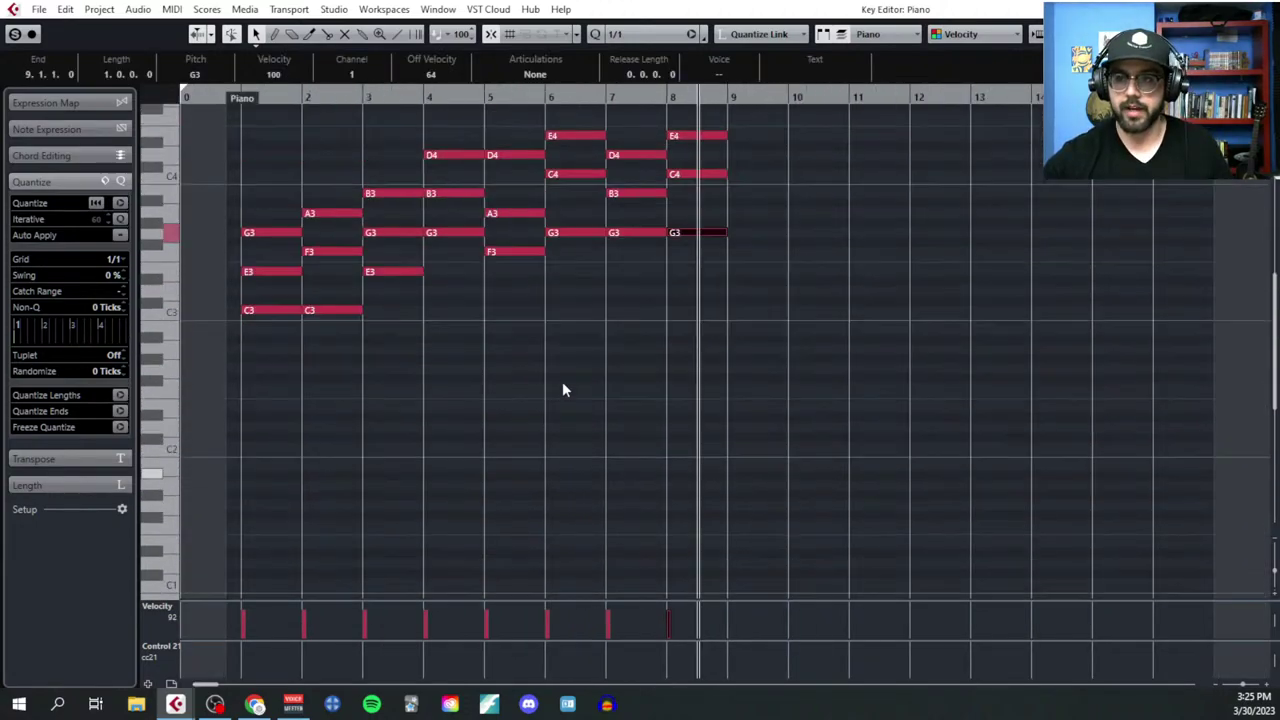
pyautogui.scroll(3, 562, 389)
pyautogui.click(551, 438)
pyautogui.moveTo(435, 220); pyautogui.dragTo(702, 295)
pyautogui.hotkey('shift', 'Down')
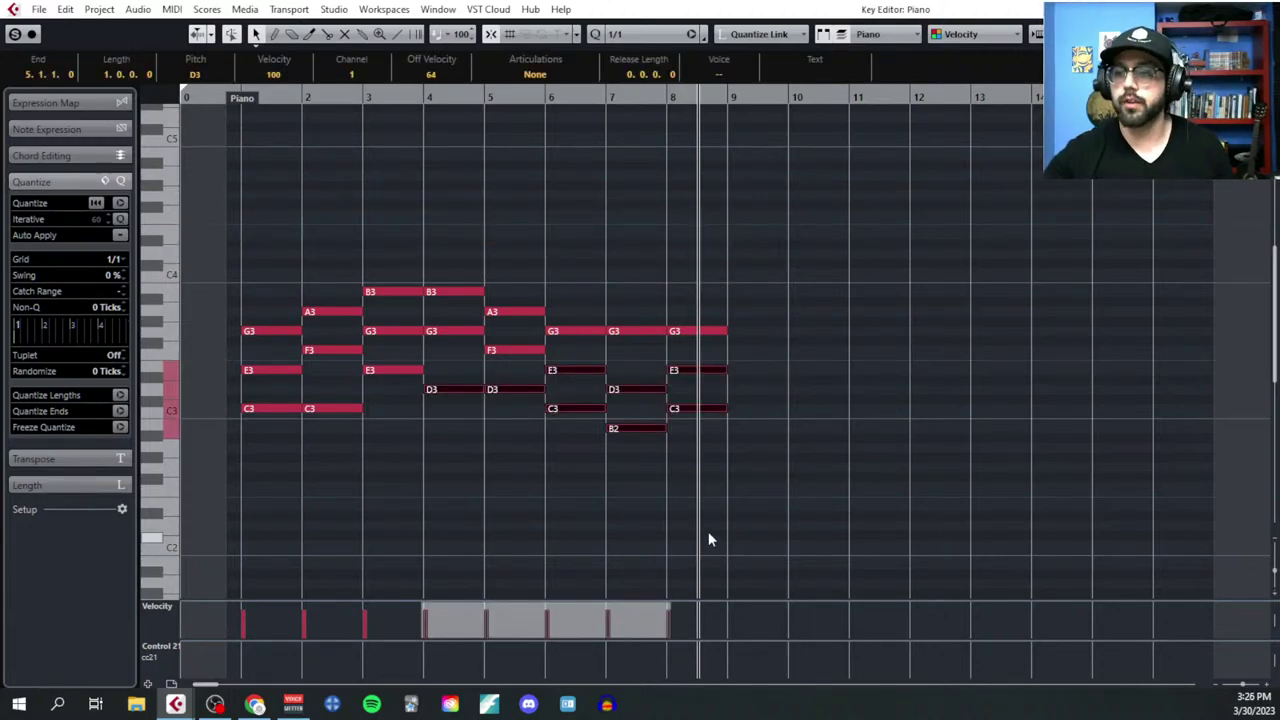
# Step: Raise the lowest notes of the bar 7 and bar 8 chords an octave to B3 and C4
pyautogui.moveTo(651, 407); pyautogui.dragTo(683, 442)
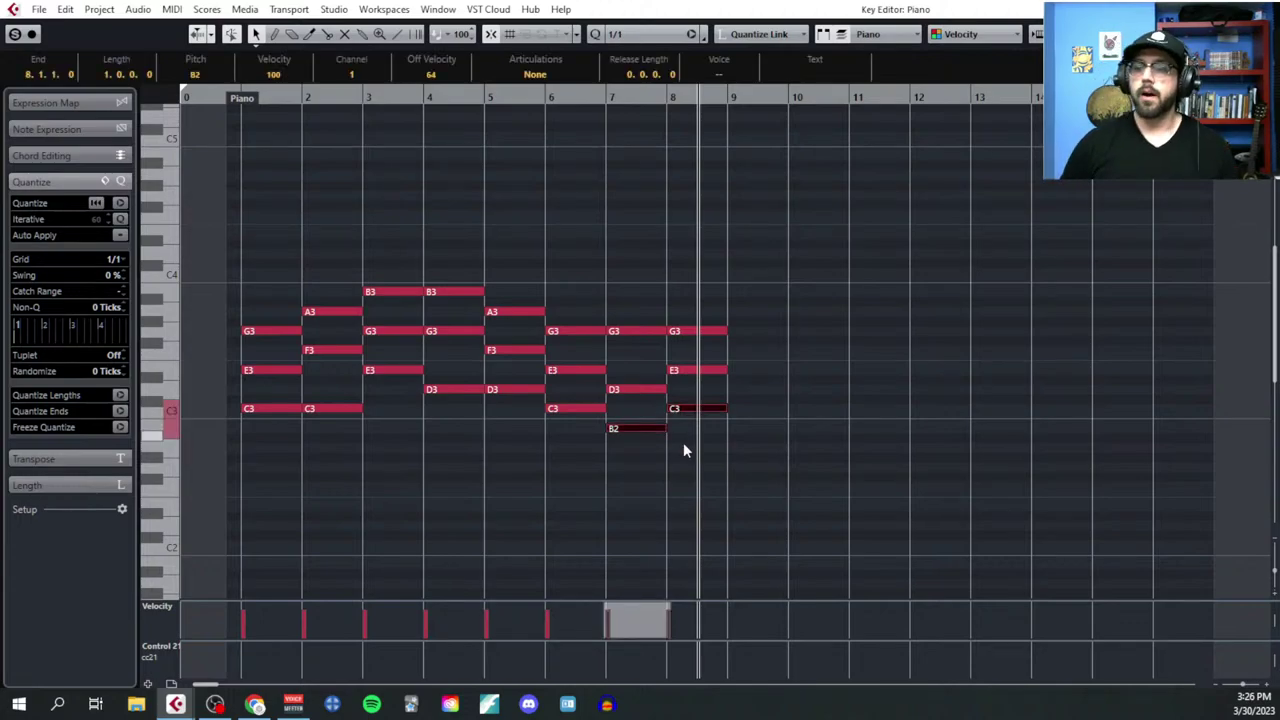
pyautogui.hotkey('shift', 'Up')
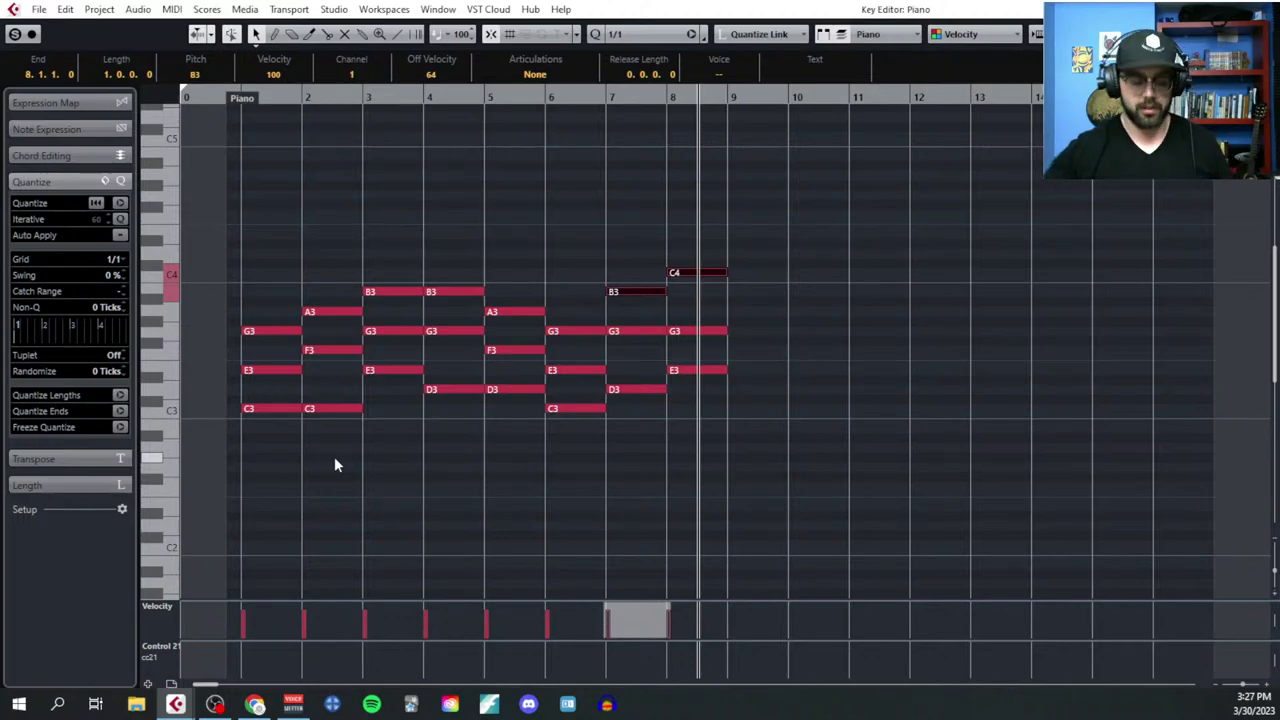
pyautogui.click(676, 478)
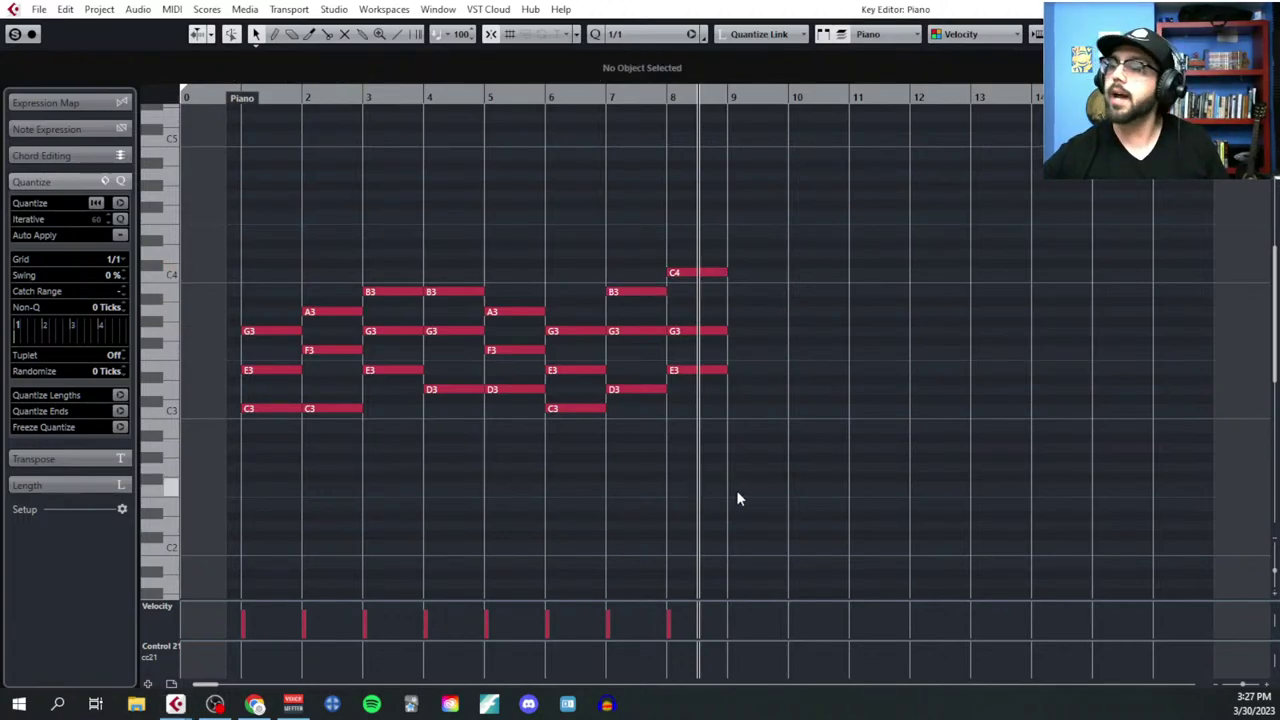
# Step: Set the project tempo to 110 BPM in the transport controls, and close them
pyautogui.press('F2')
pyautogui.moveTo(37, 571); pyautogui.dragTo(630, 566)
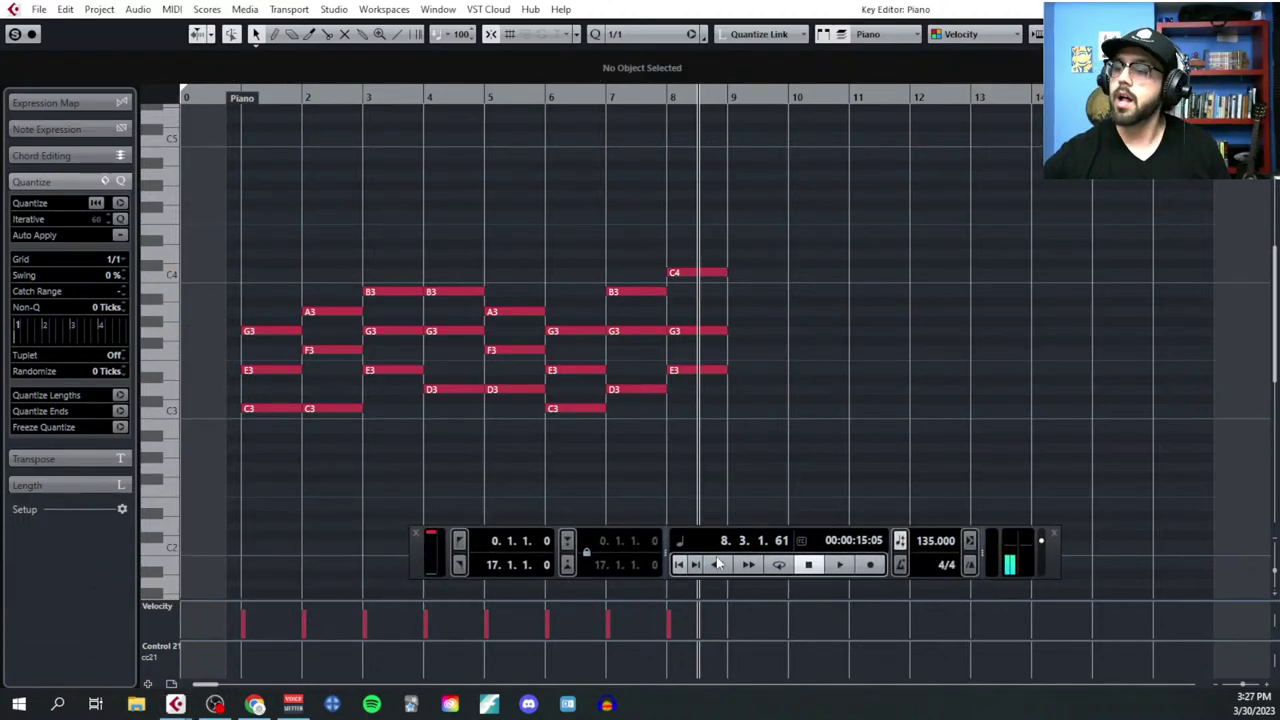
pyautogui.doubleClick(933, 540)
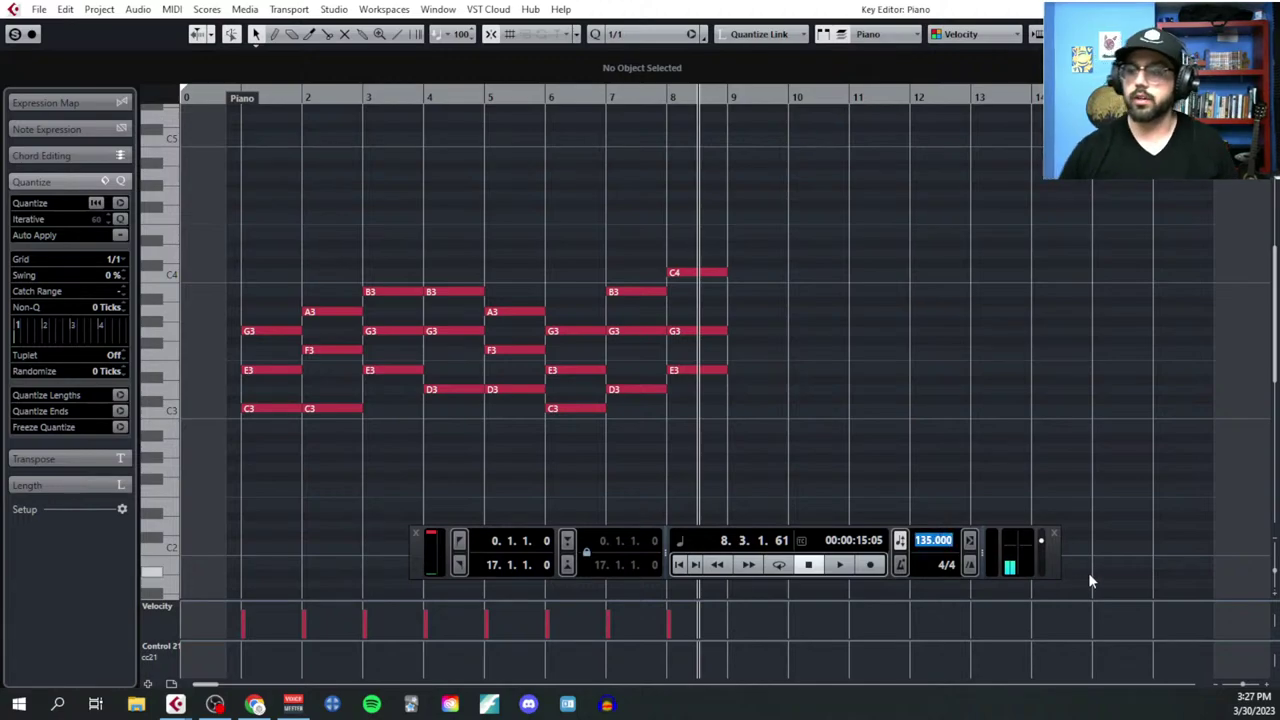
pyautogui.write('110')
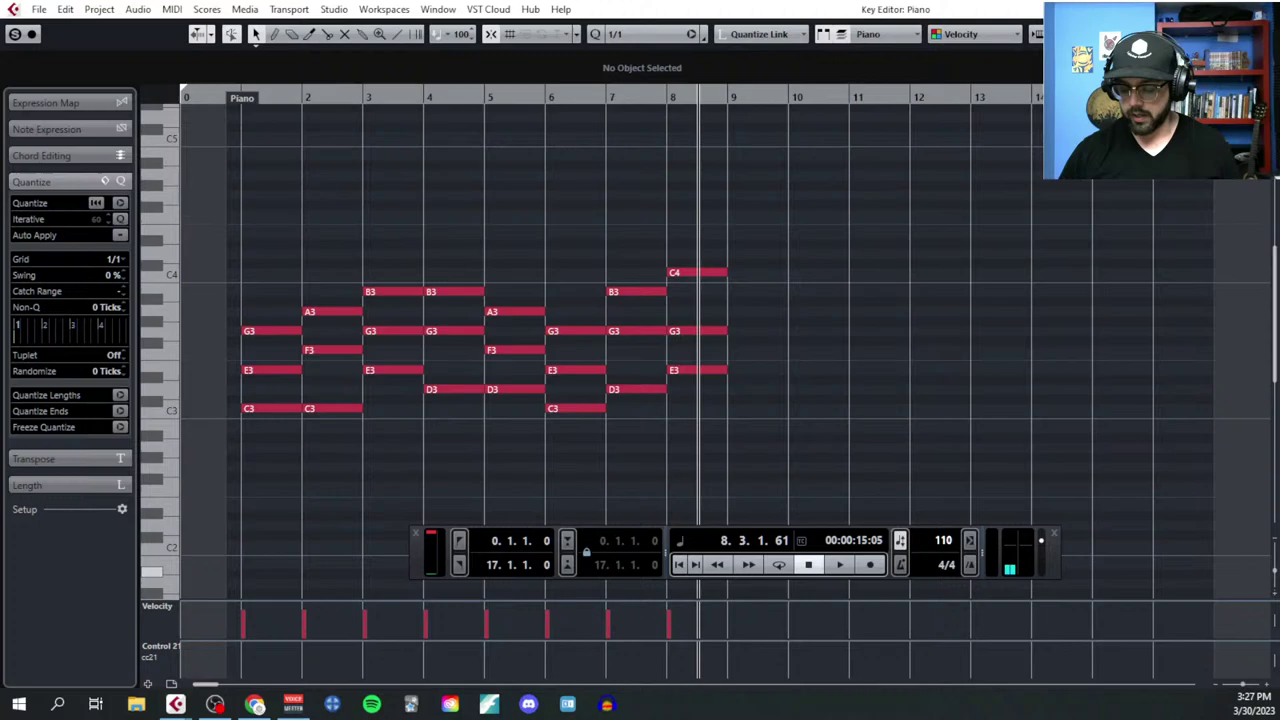
pyautogui.press('Return')
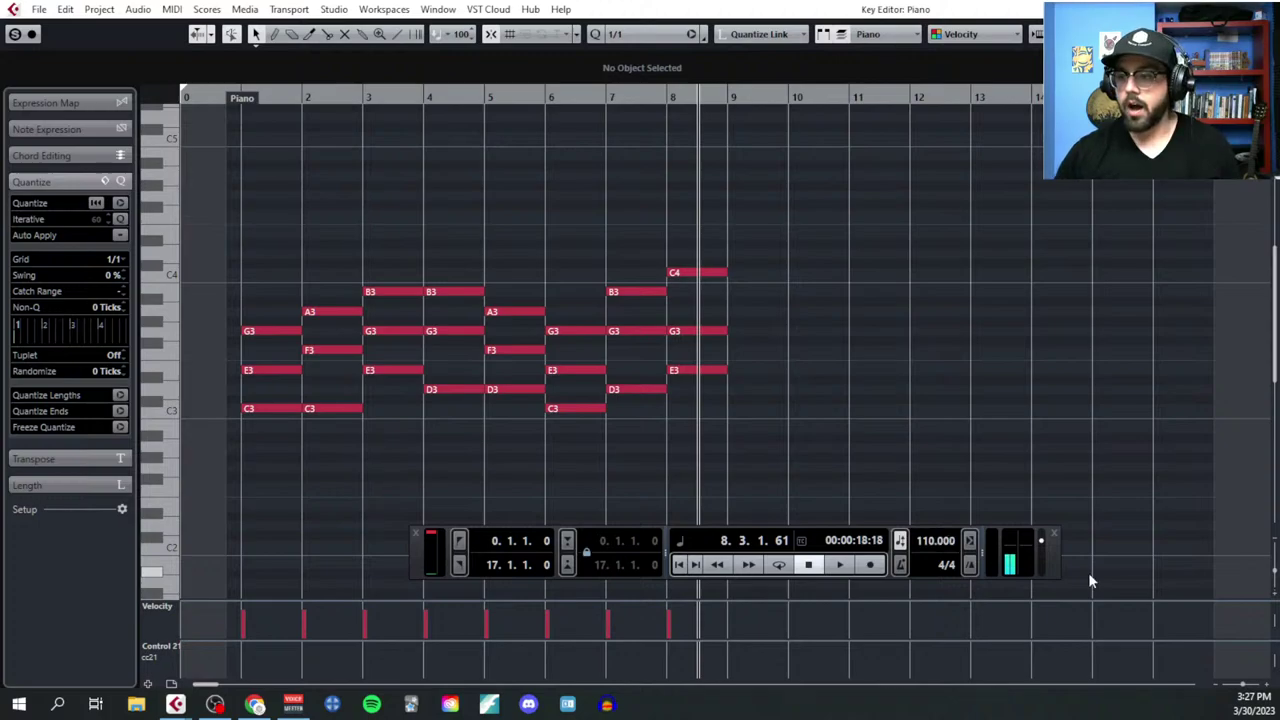
pyautogui.click(415, 533)
# Step: Draw one-bar bass notes C2, F2, E2 and G2 under the chords of bars 1 to 4
pyautogui.rightClick(296, 520)
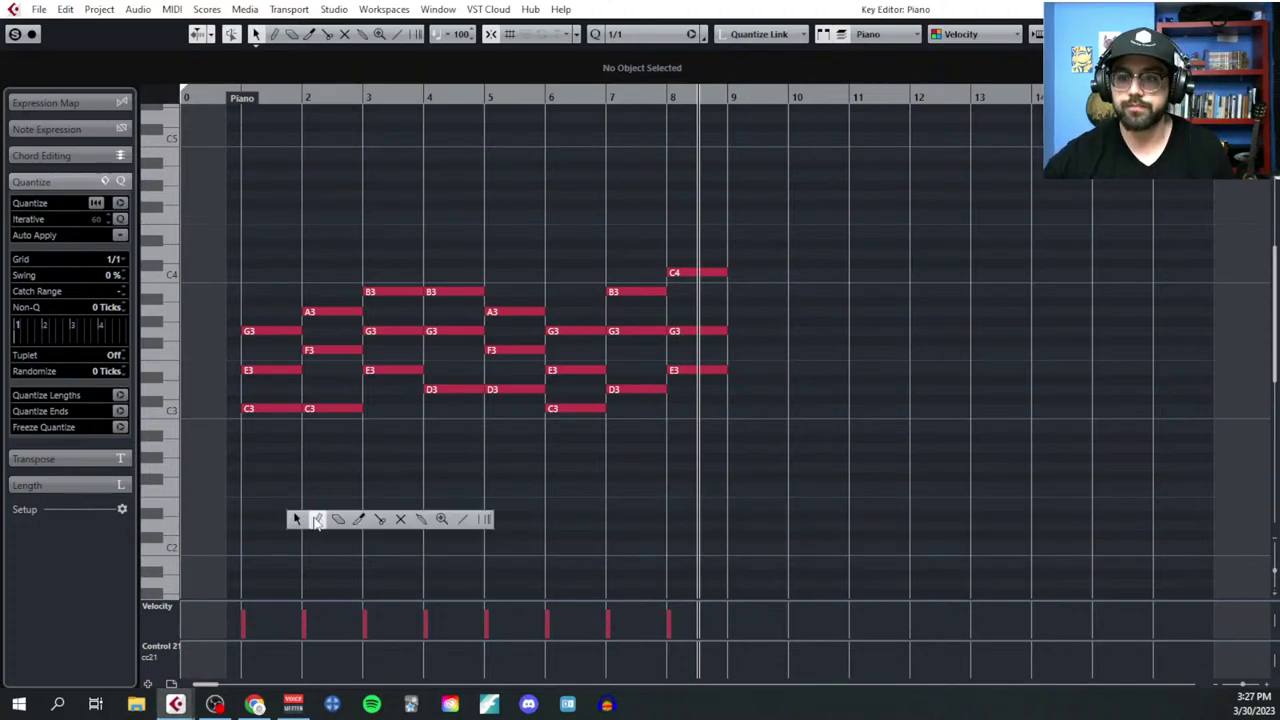
pyautogui.click(314, 519)
pyautogui.click(262, 545)
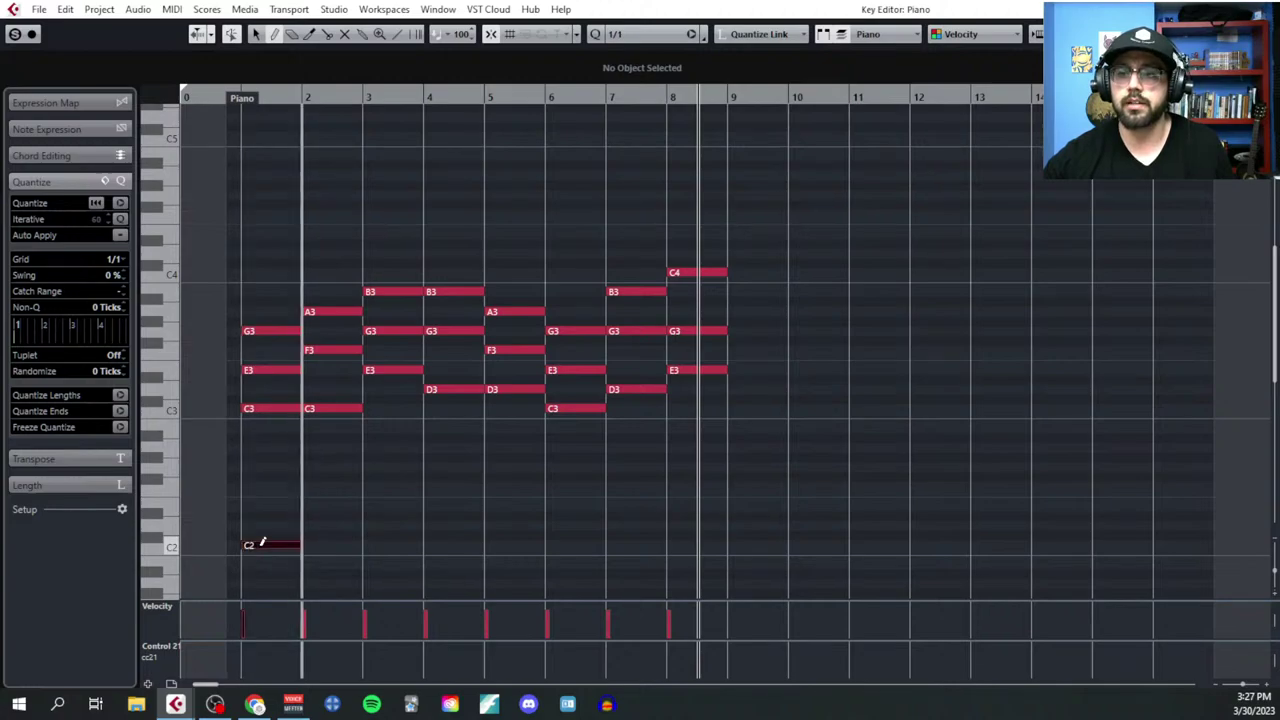
pyautogui.click(330, 506)
pyautogui.moveTo(347, 490); pyautogui.dragTo(348, 488)
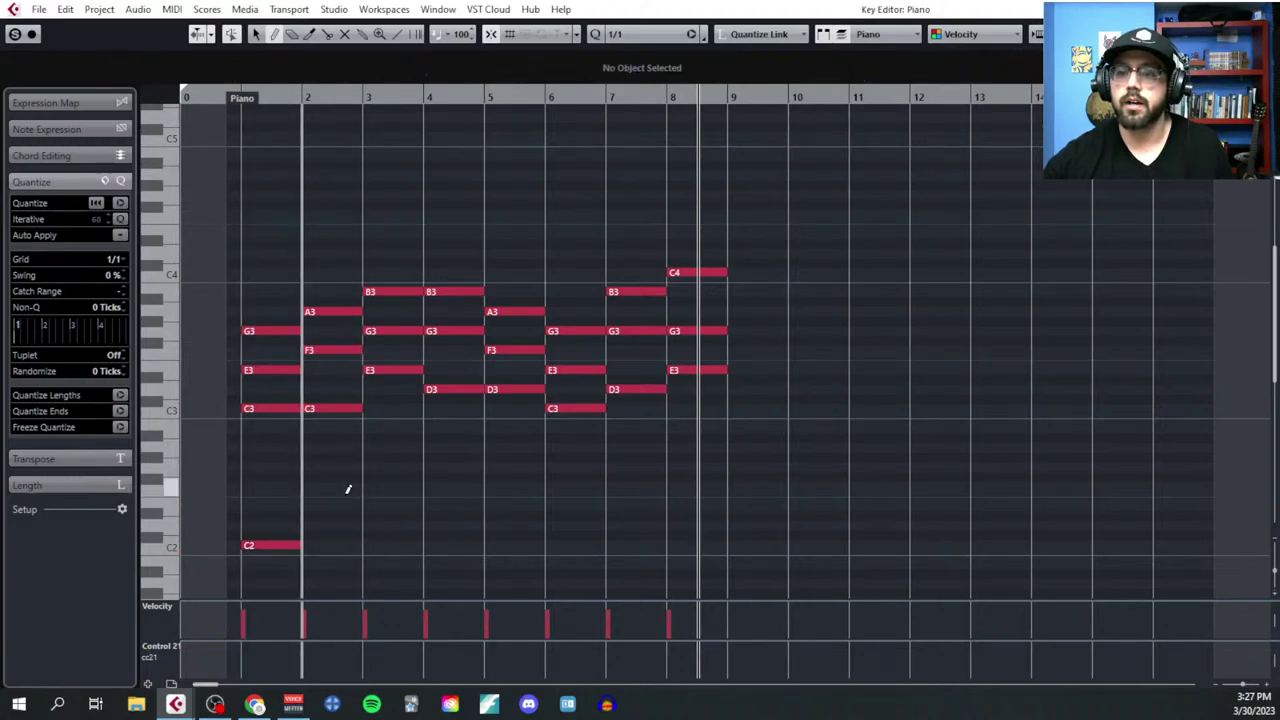
pyautogui.click(390, 506)
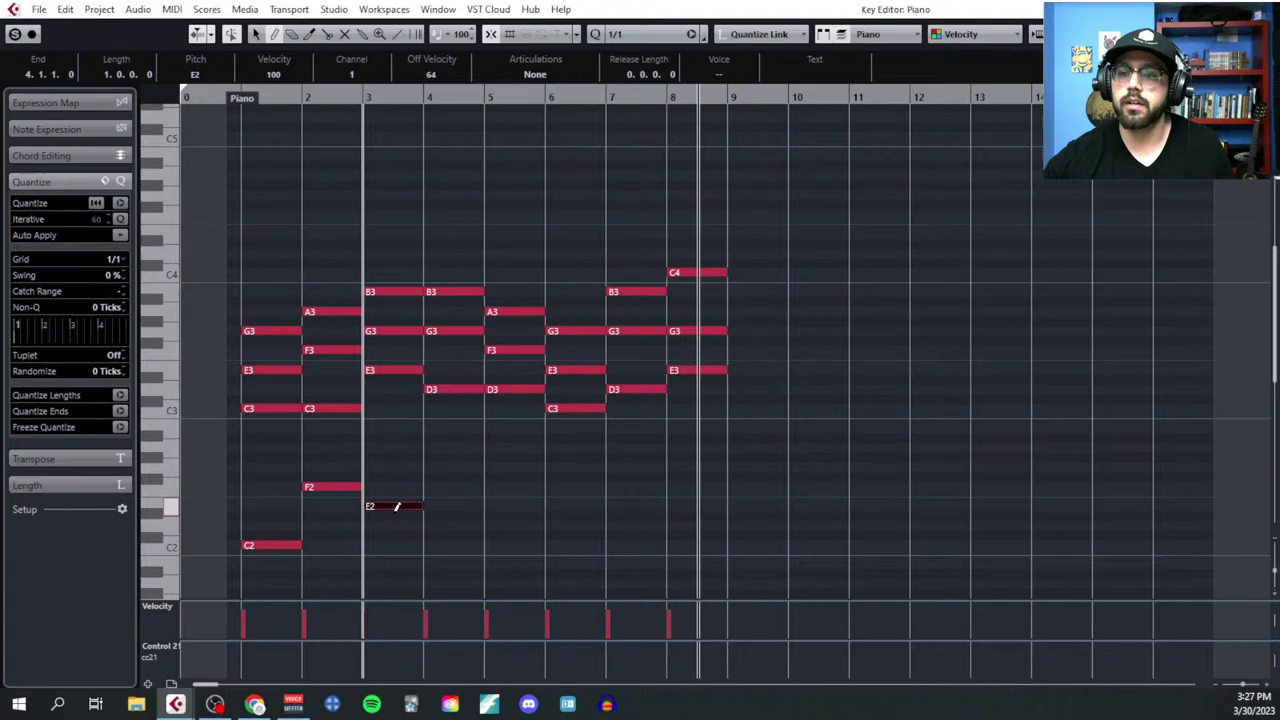
pyautogui.click(447, 467)
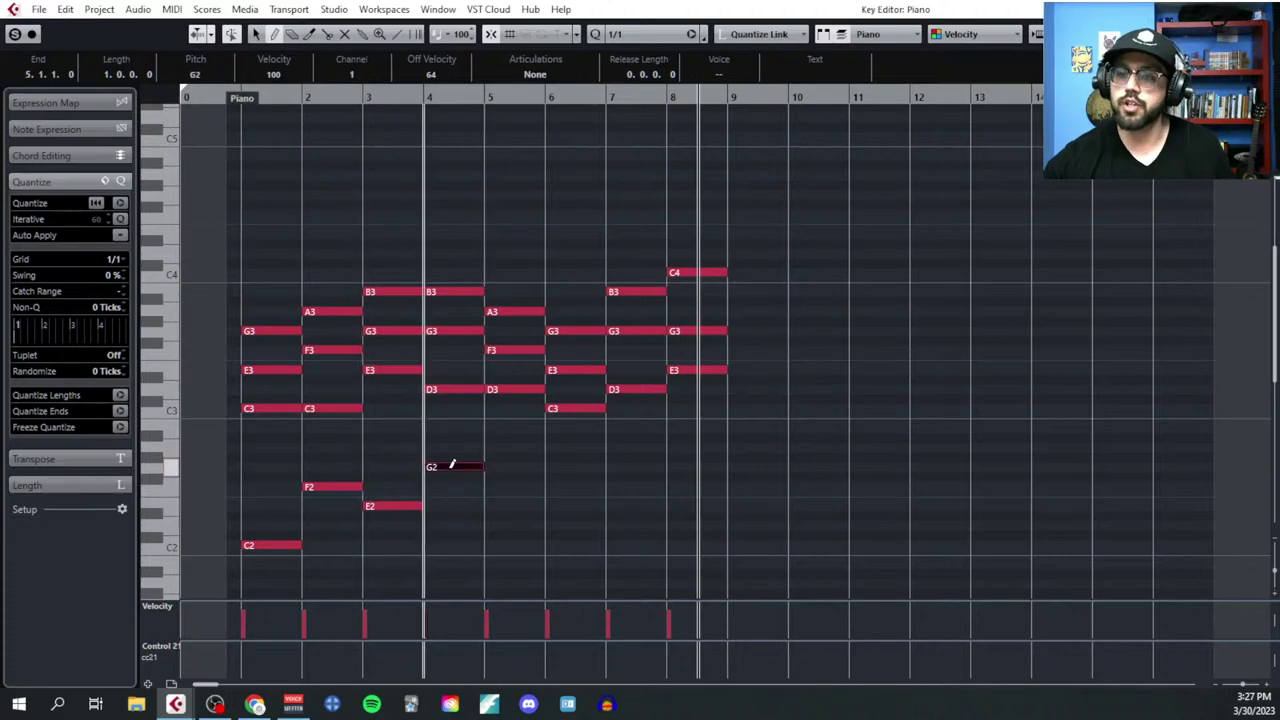
# Step: Draw one-bar bass notes D2, C2, G2 and C2 under bars 5 to 8, and return to the selection tool
pyautogui.click(508, 525)
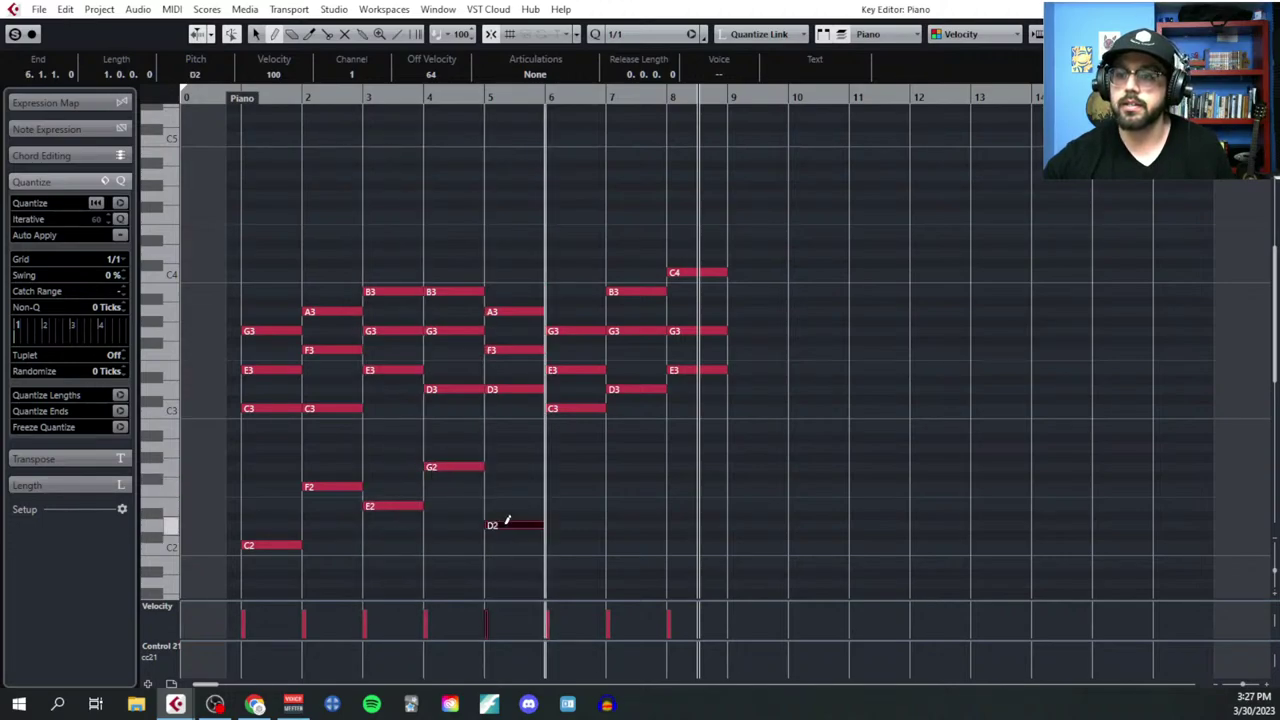
pyautogui.click(562, 544)
pyautogui.click(628, 467)
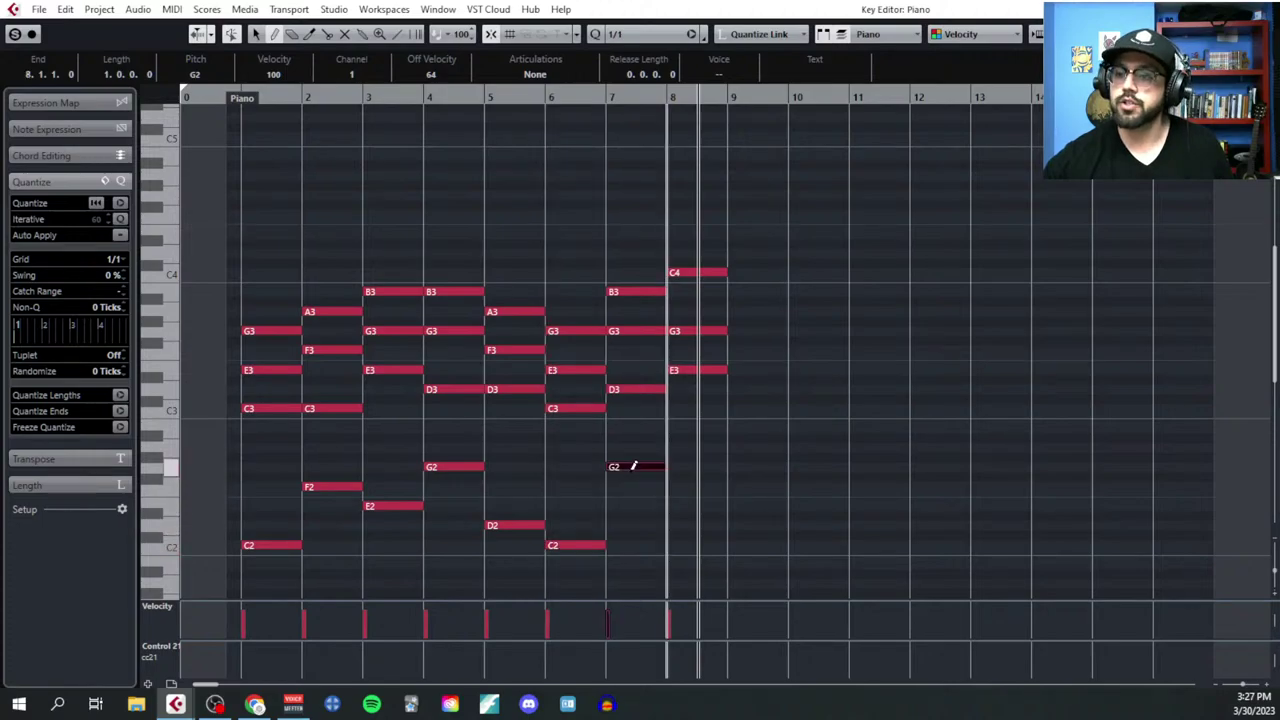
pyautogui.click(690, 545)
pyautogui.rightClick(800, 509)
pyautogui.click(804, 512)
# Step: Lower the velocity of all chord notes above the bass line to 80, and play the progression from bar 1
pyautogui.moveTo(272, 244); pyautogui.dragTo(714, 466)
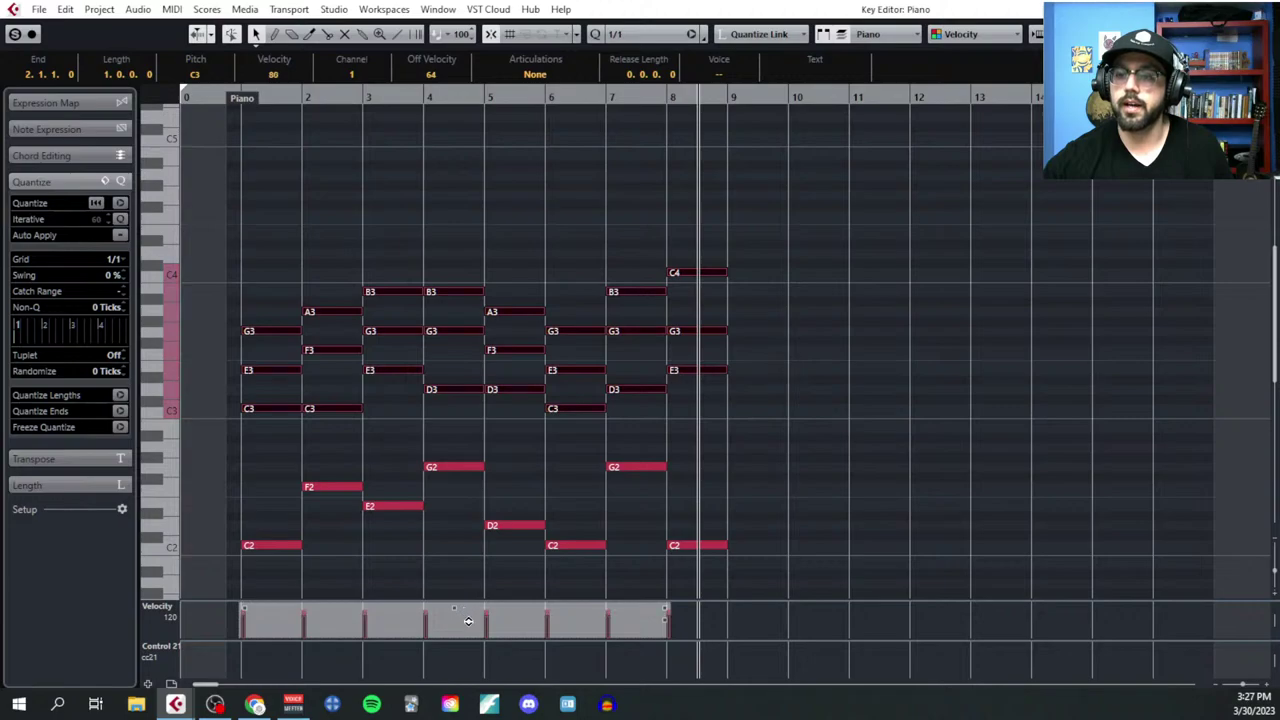
pyautogui.click(522, 471)
pyautogui.scroll(3, 240, 130)
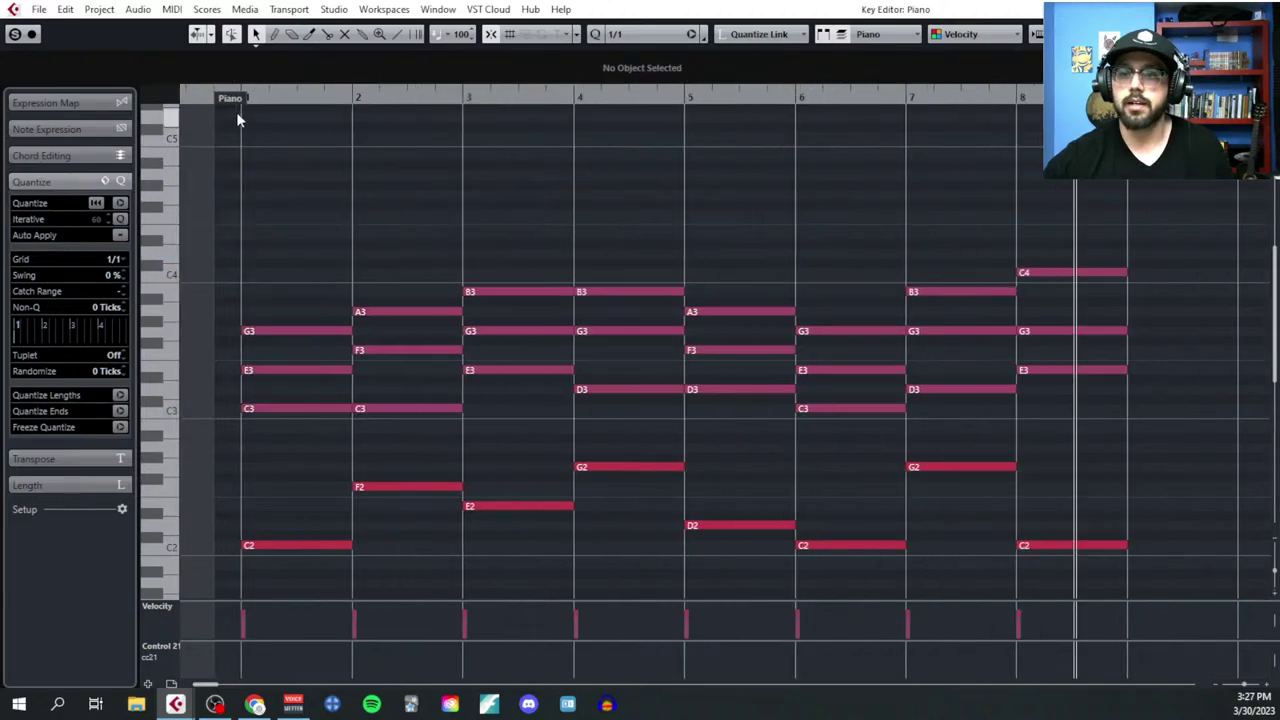
pyautogui.click(246, 100)
pyautogui.scroll(-1, 320, 230)
pyautogui.scroll(-2, 336, 239)
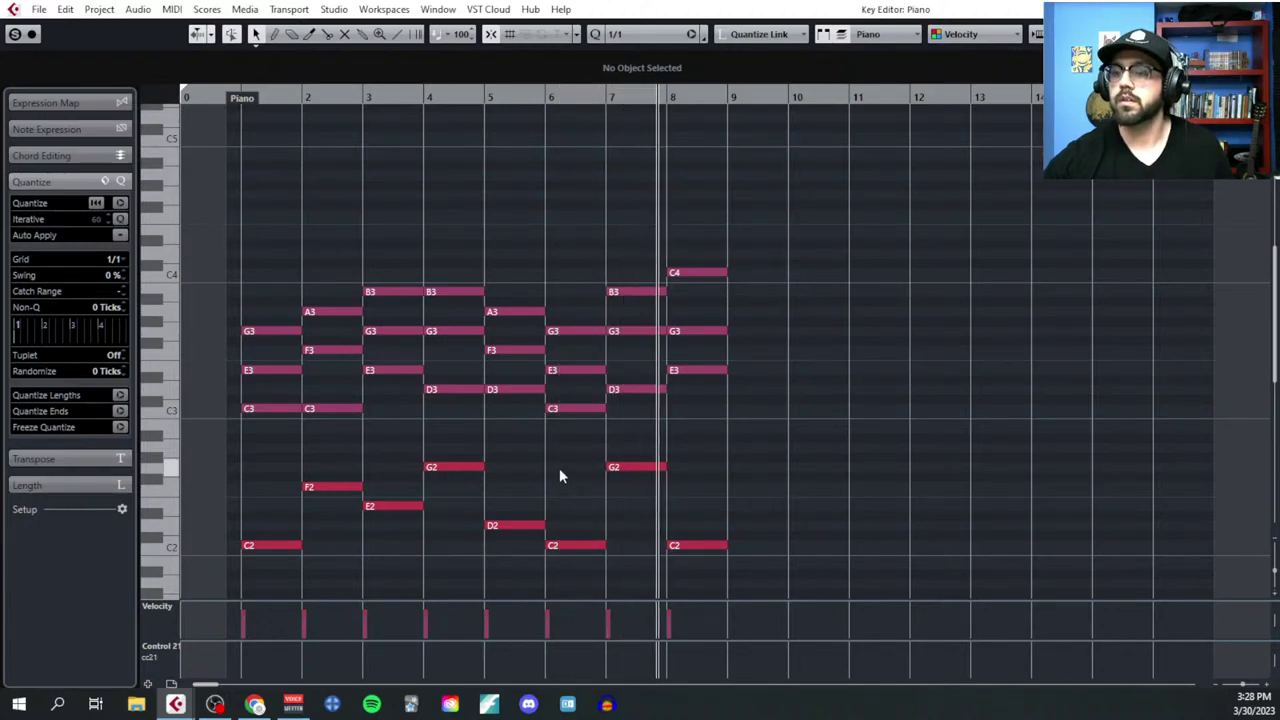
# Step: Raise the C3 in the bar 6 chord an octave to C4, and clear the selection
pyautogui.click(561, 408)
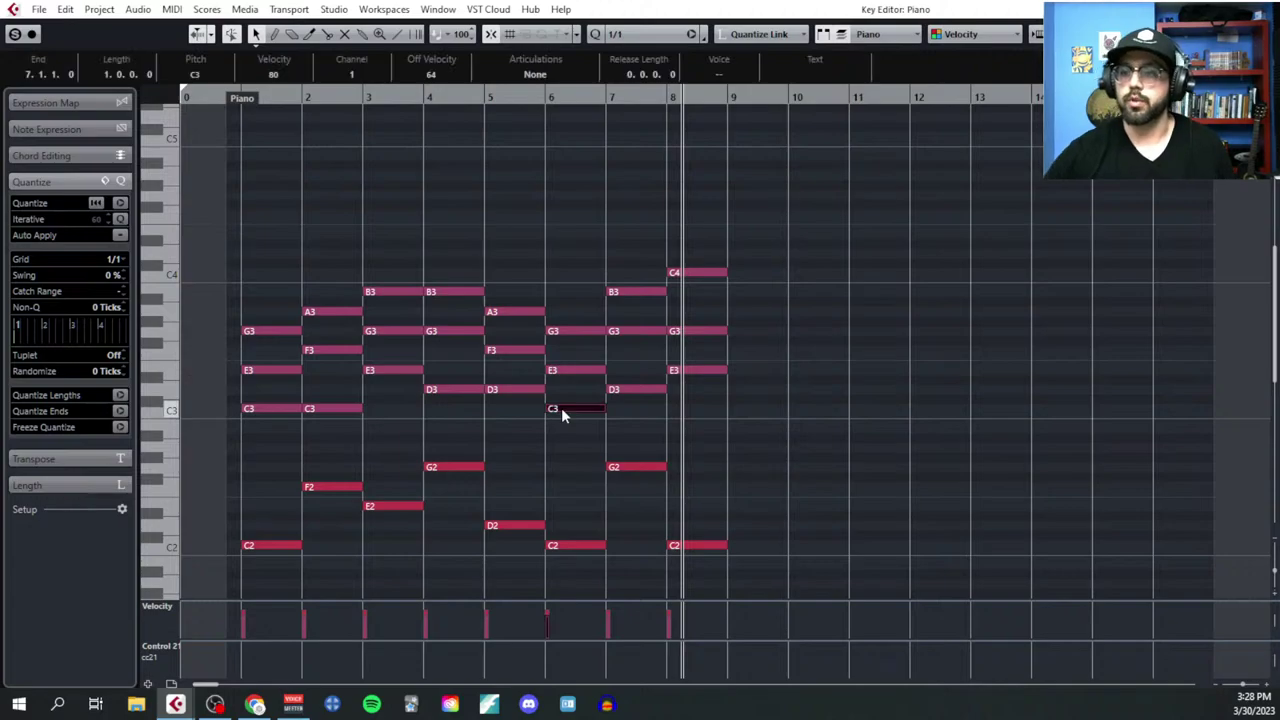
pyautogui.hotkey('shift', 'Up')
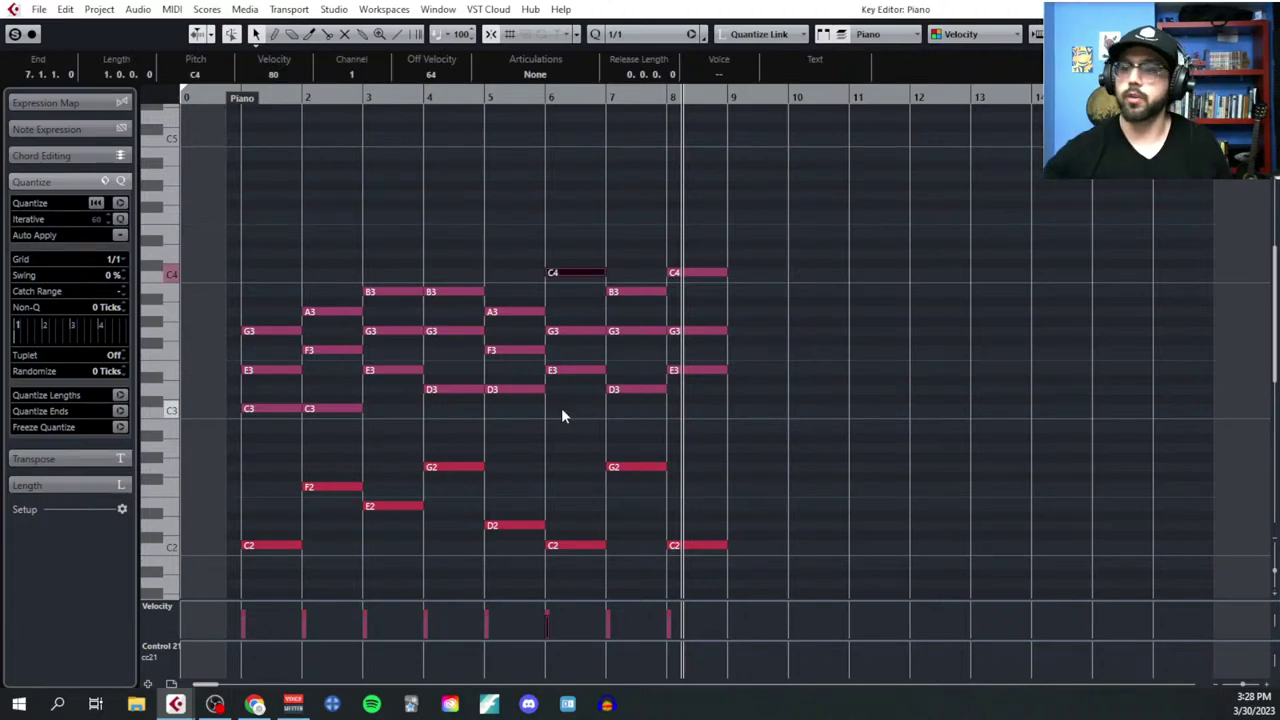
pyautogui.click(769, 467)
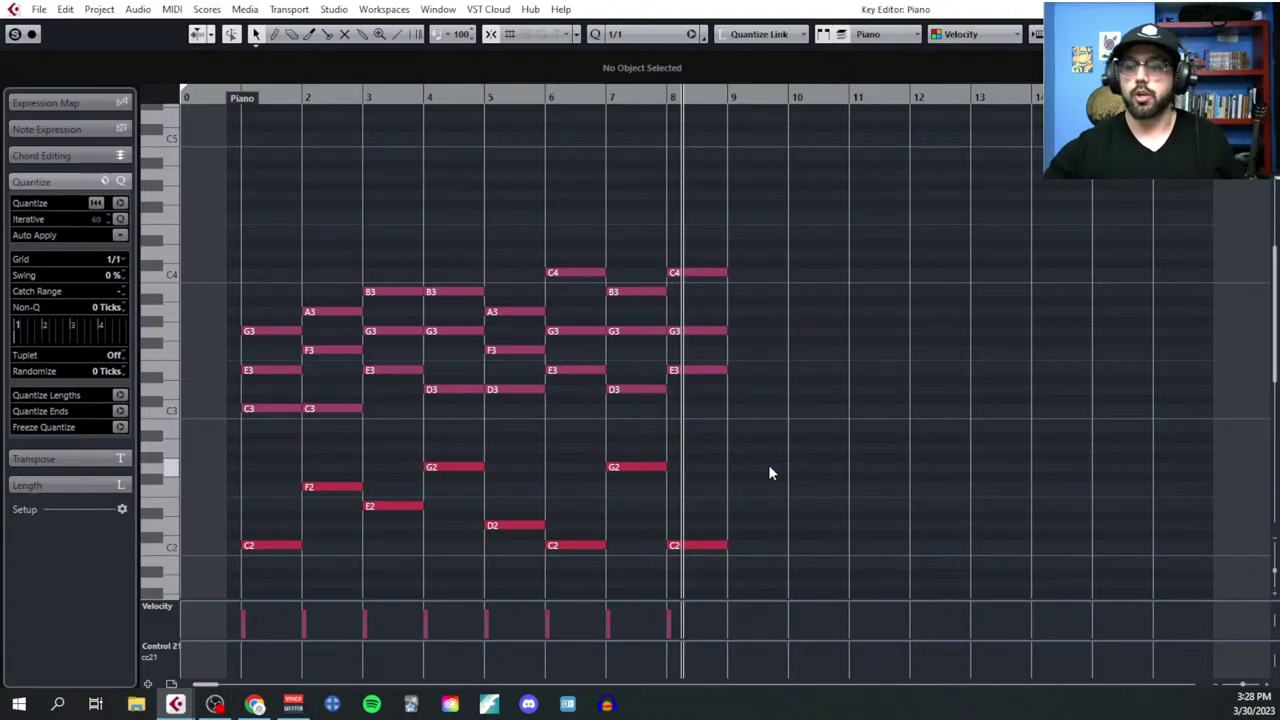
pyautogui.scroll(-5, 653, 511)
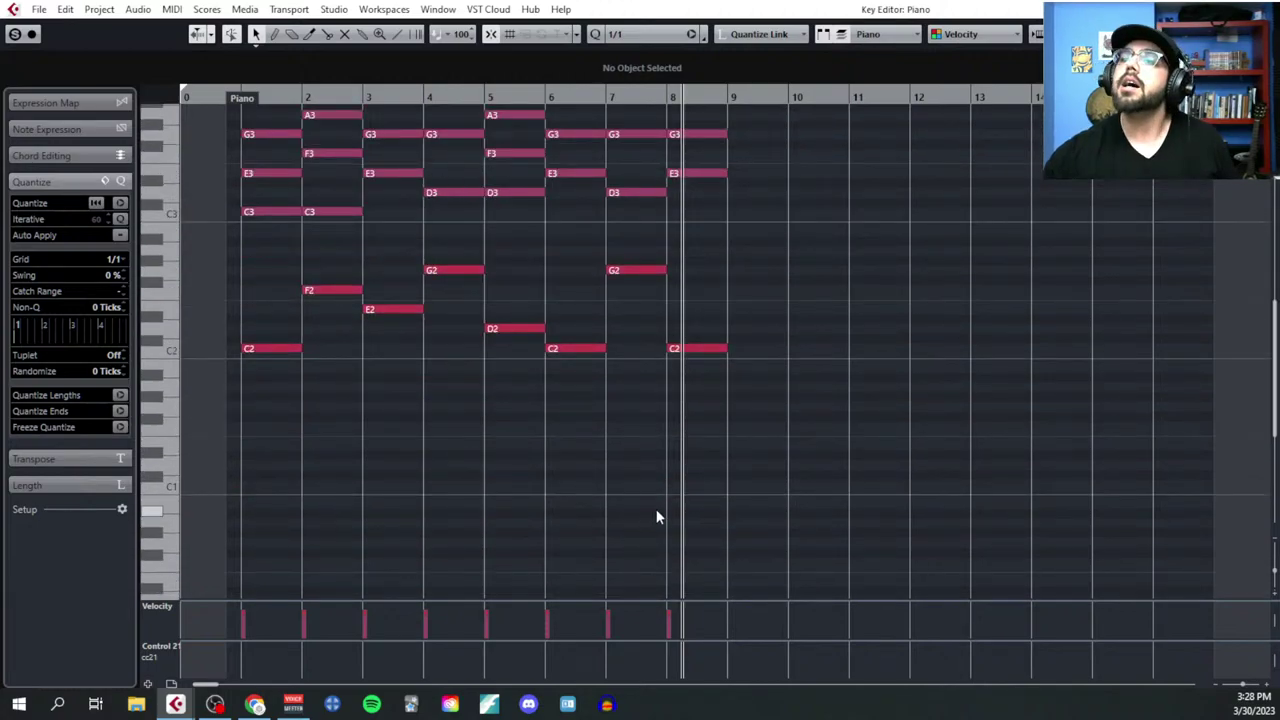
pyautogui.scroll(2, 657, 517)
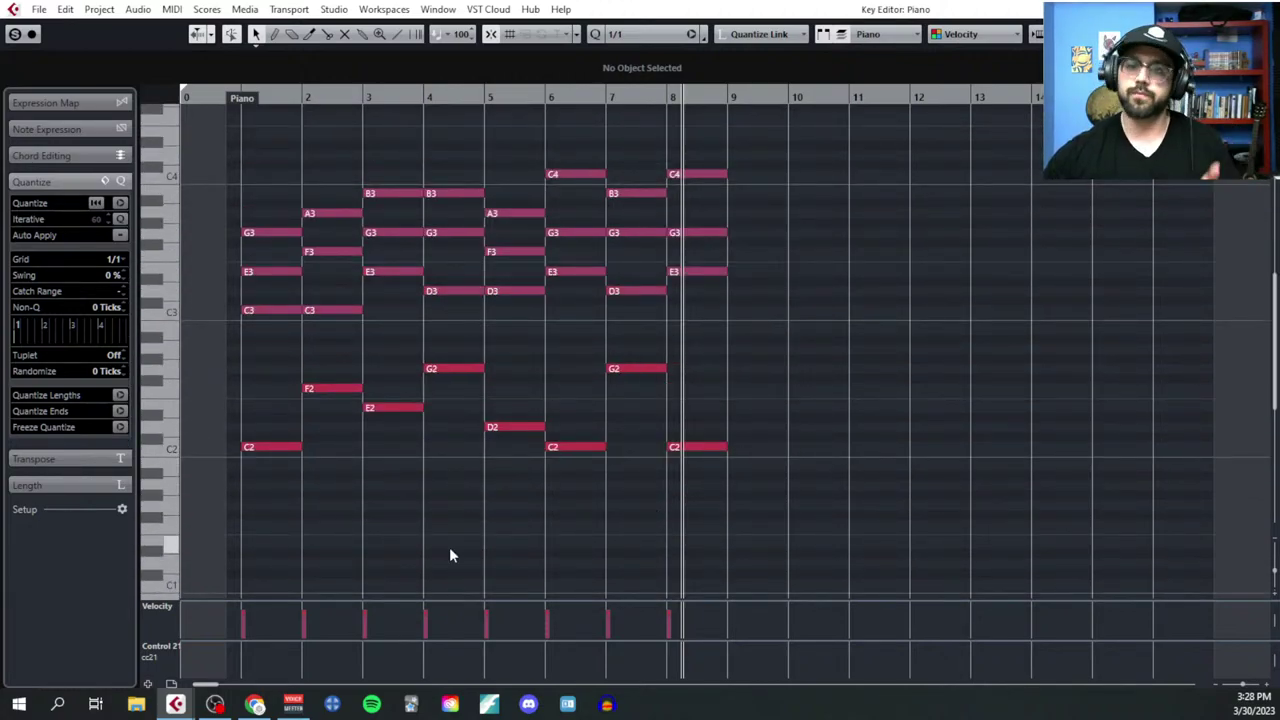
pyautogui.scroll(2, 449, 552)
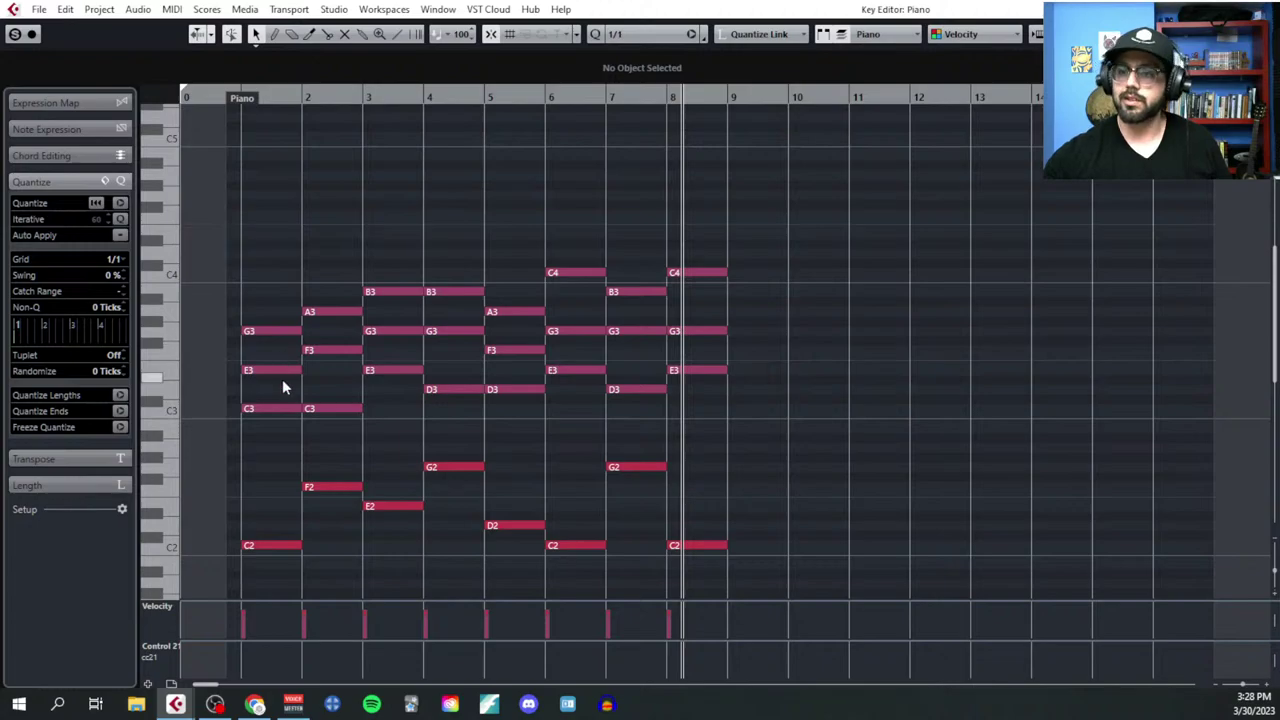
# Step: Set the quantize grid to 1/2
pyautogui.keyDown('ctrl'); pyautogui.scroll(1, 282, 379); pyautogui.keyUp('ctrl')
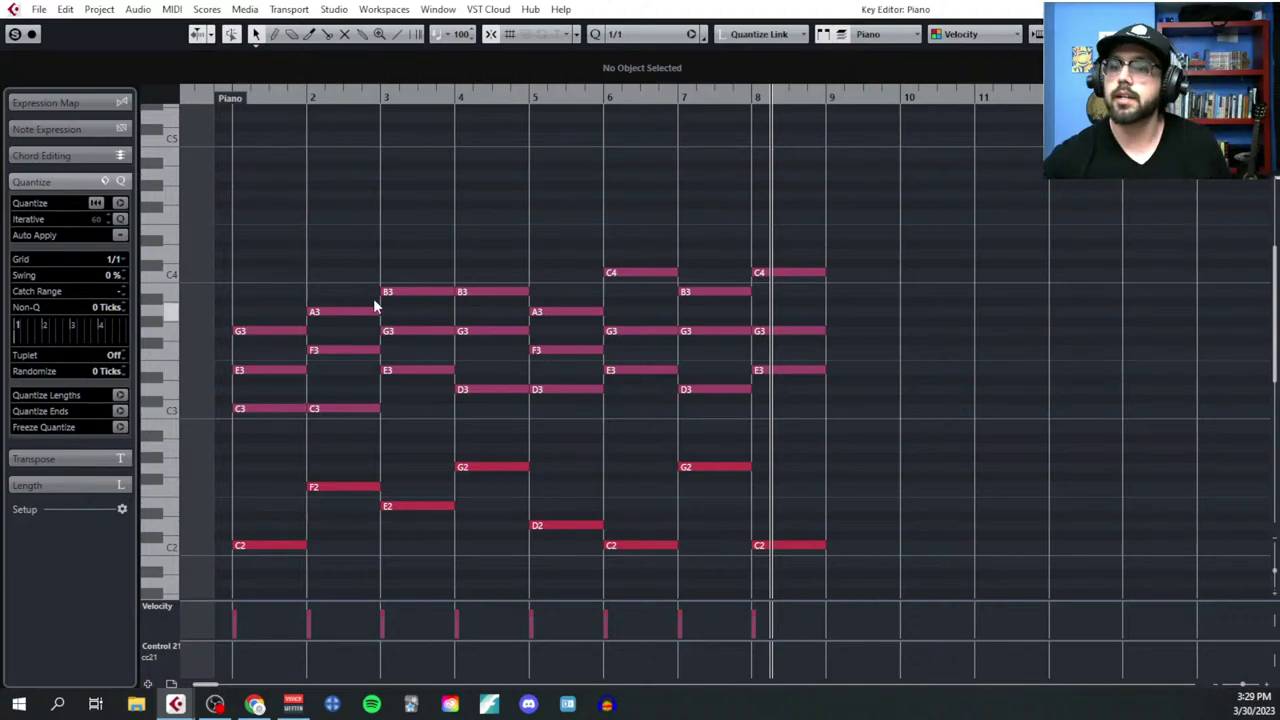
pyautogui.click(115, 259)
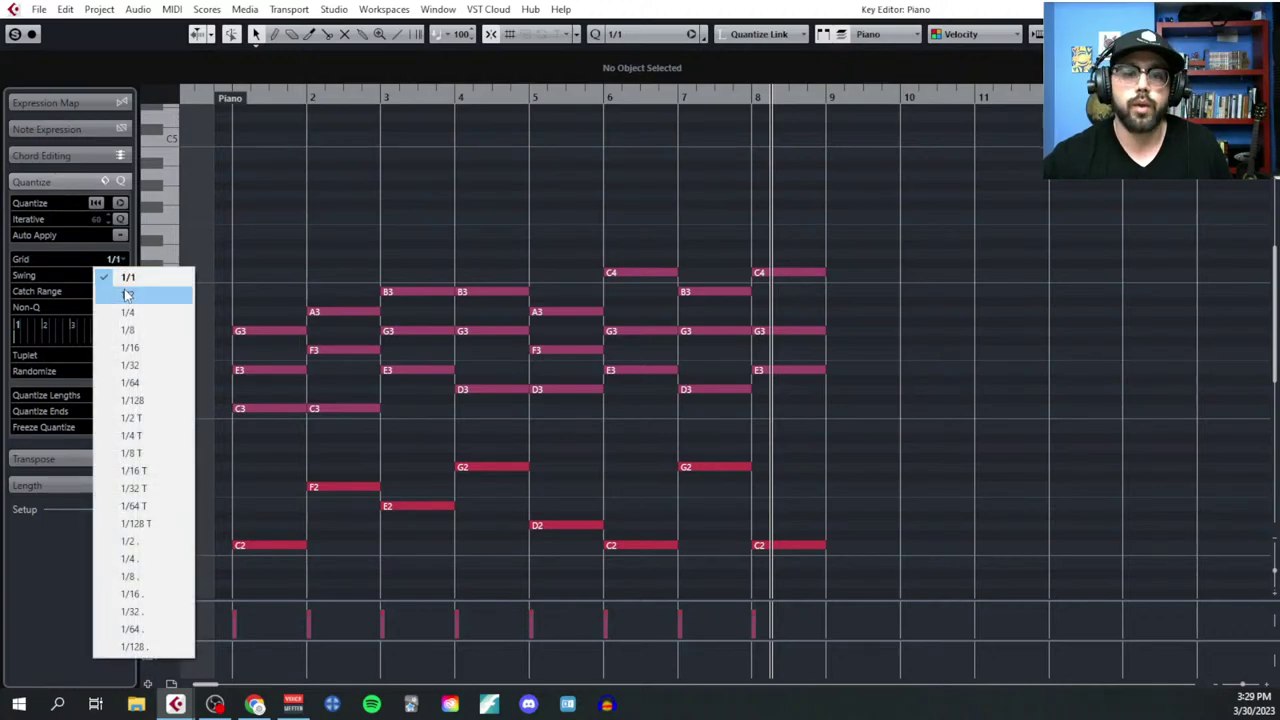
pyautogui.click(128, 296)
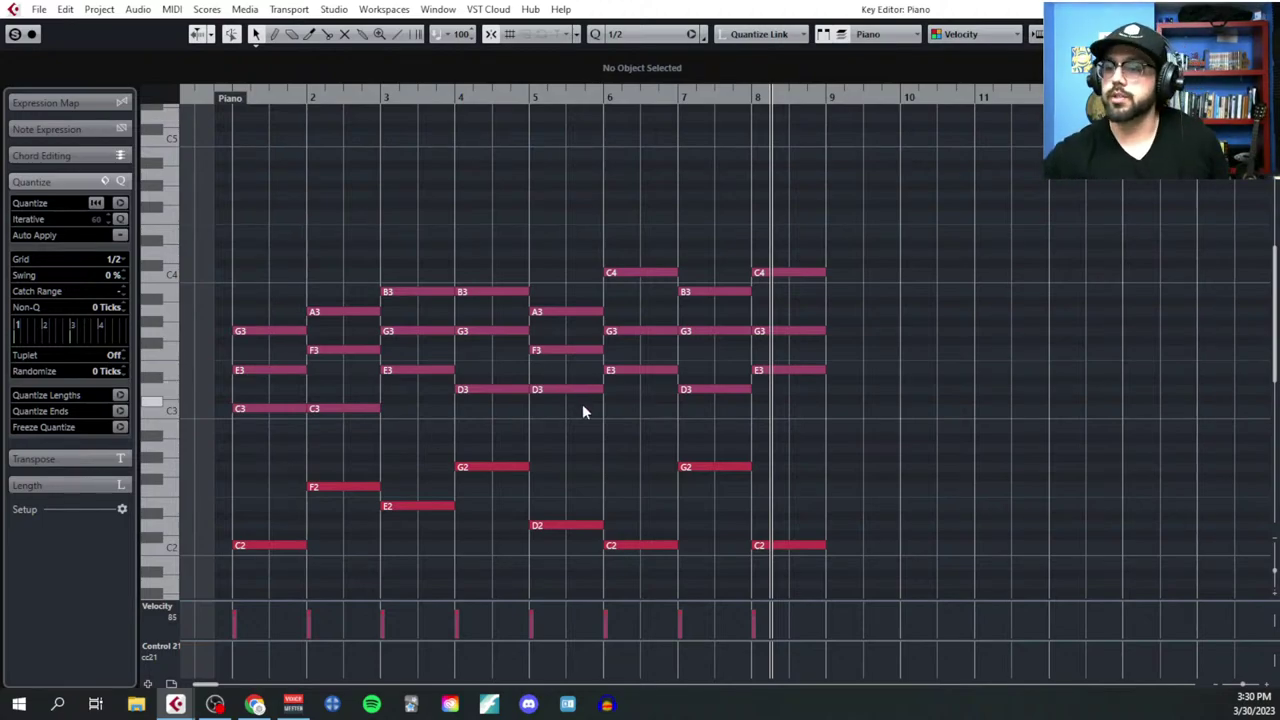
pyautogui.scroll(-2, 597, 449)
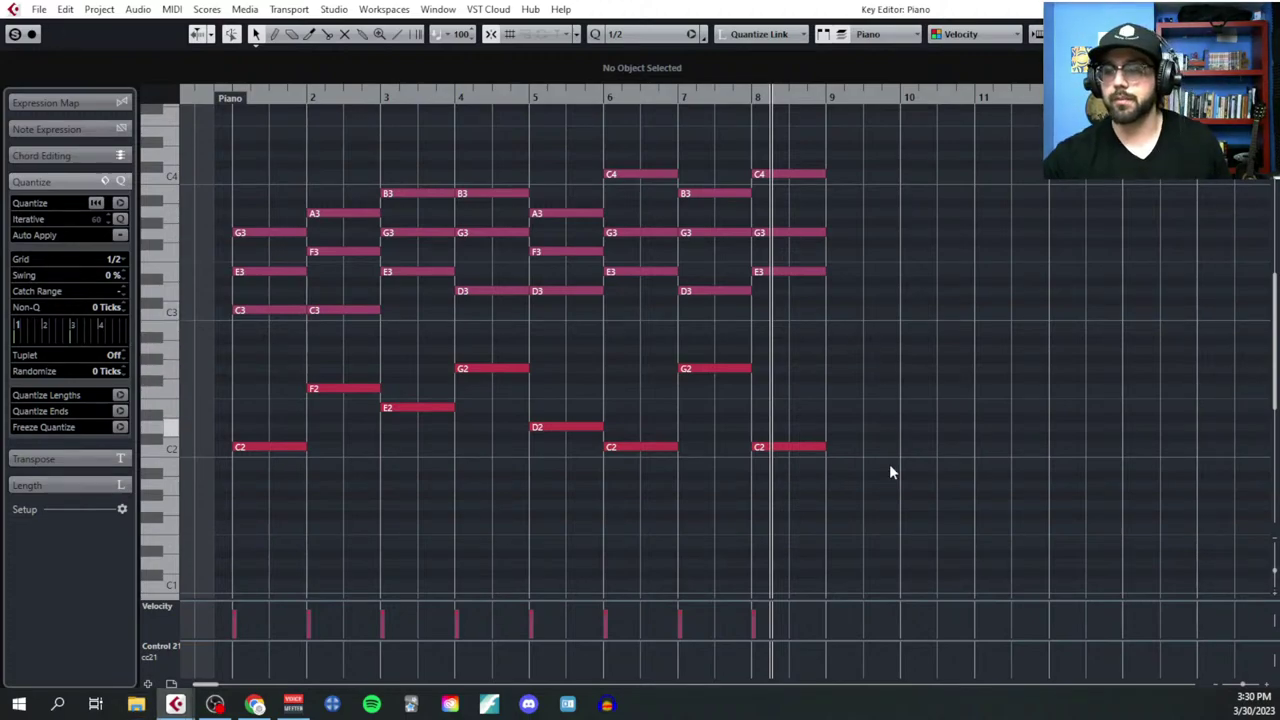
pyautogui.scroll(3, 863, 395)
pyautogui.scroll(-3, 820, 412)
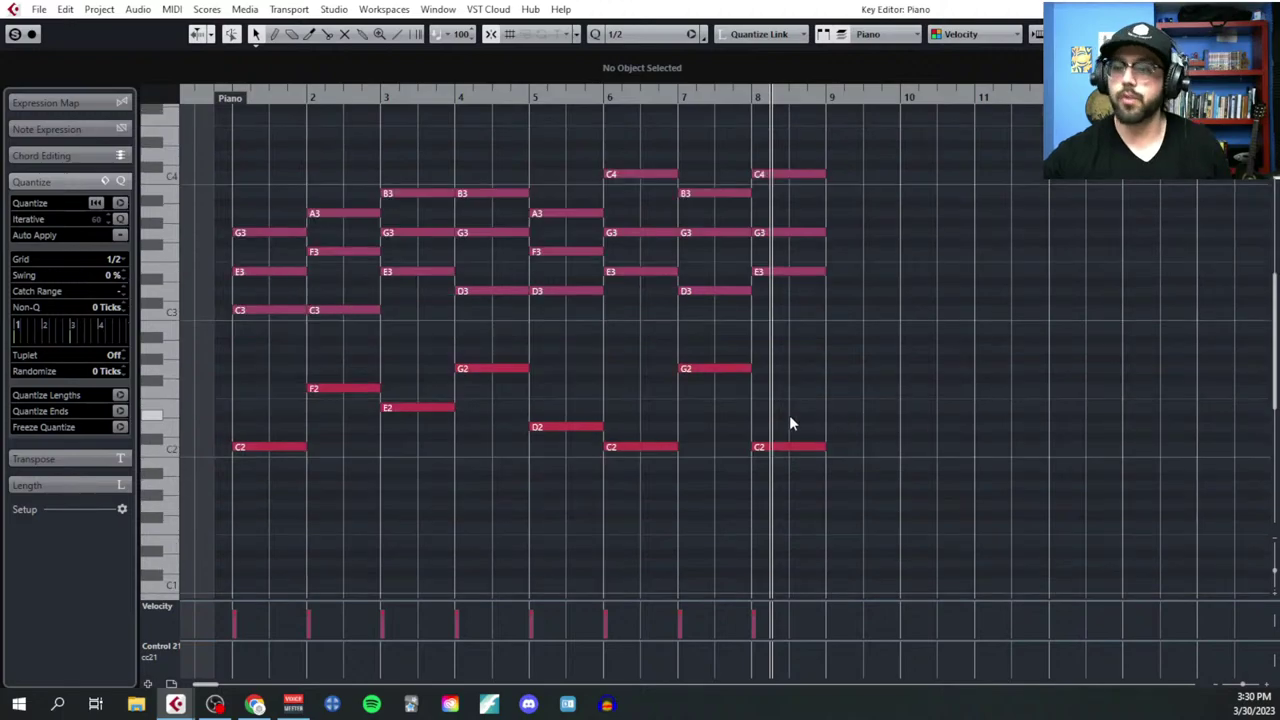
# Step: Set the quantize grid to 1/4
pyautogui.scroll(3, 352, 366)
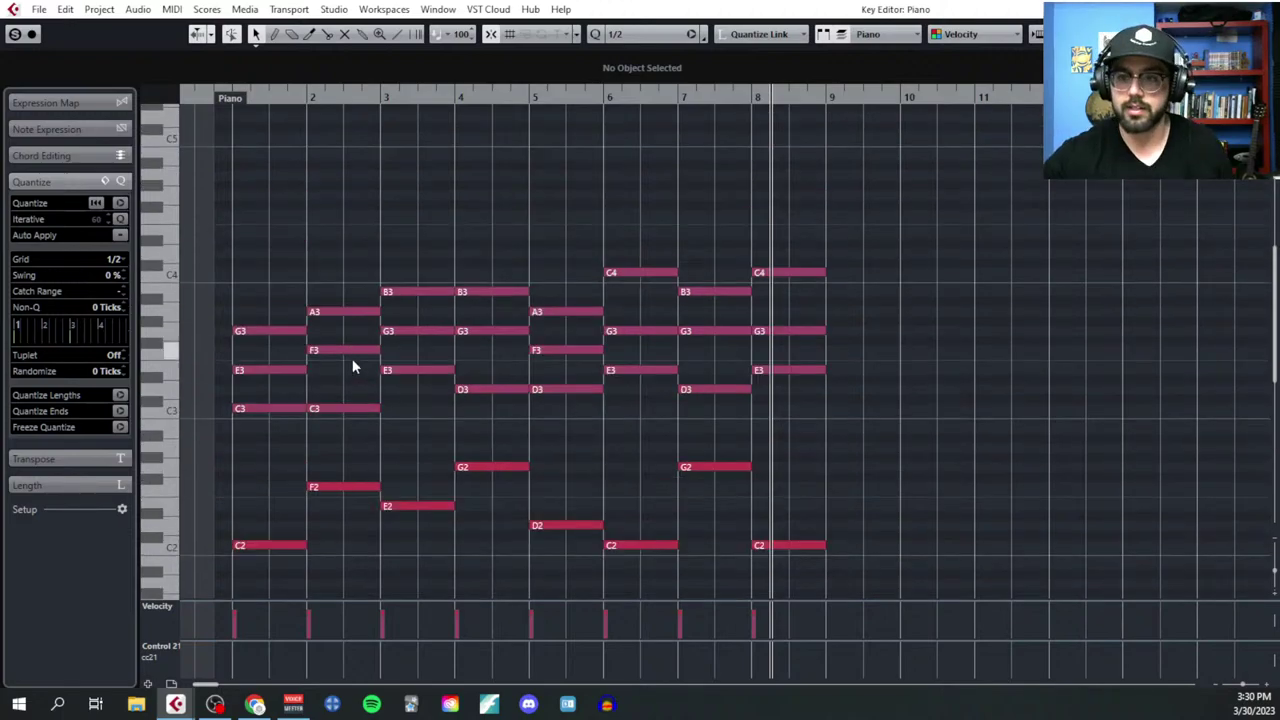
pyautogui.click(118, 260)
pyautogui.click(150, 320)
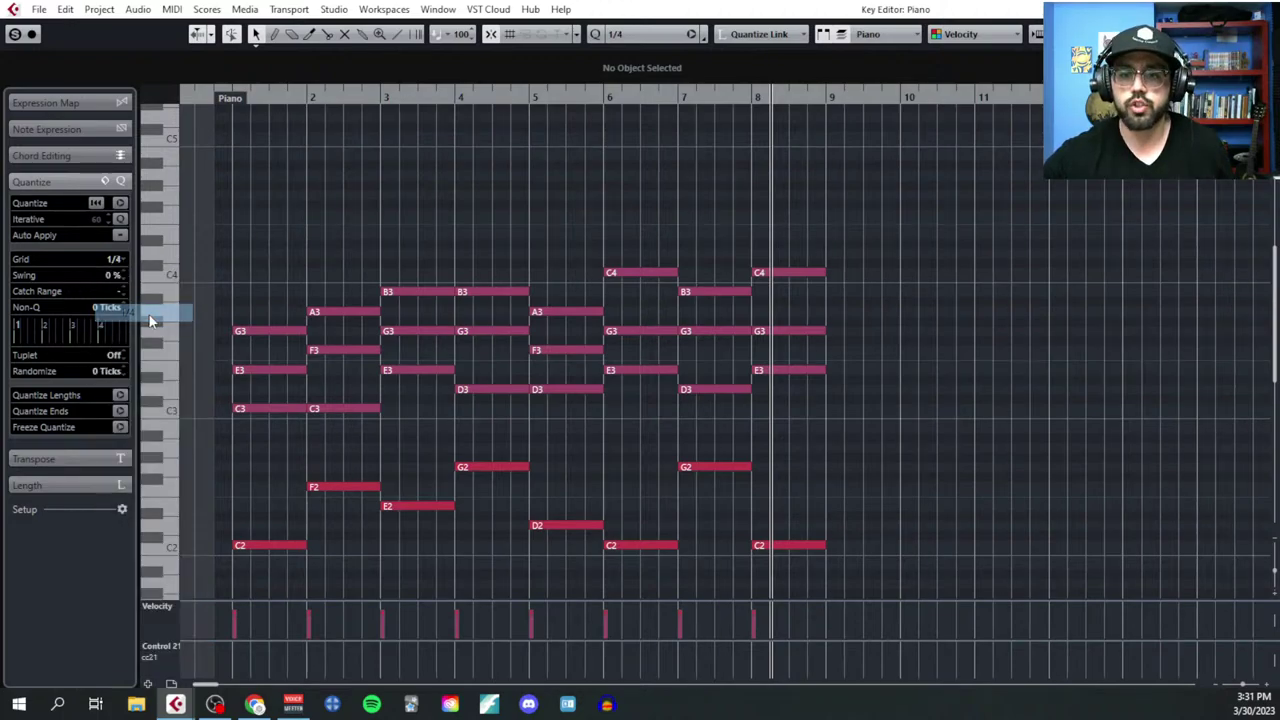
pyautogui.scroll(3, 346, 409)
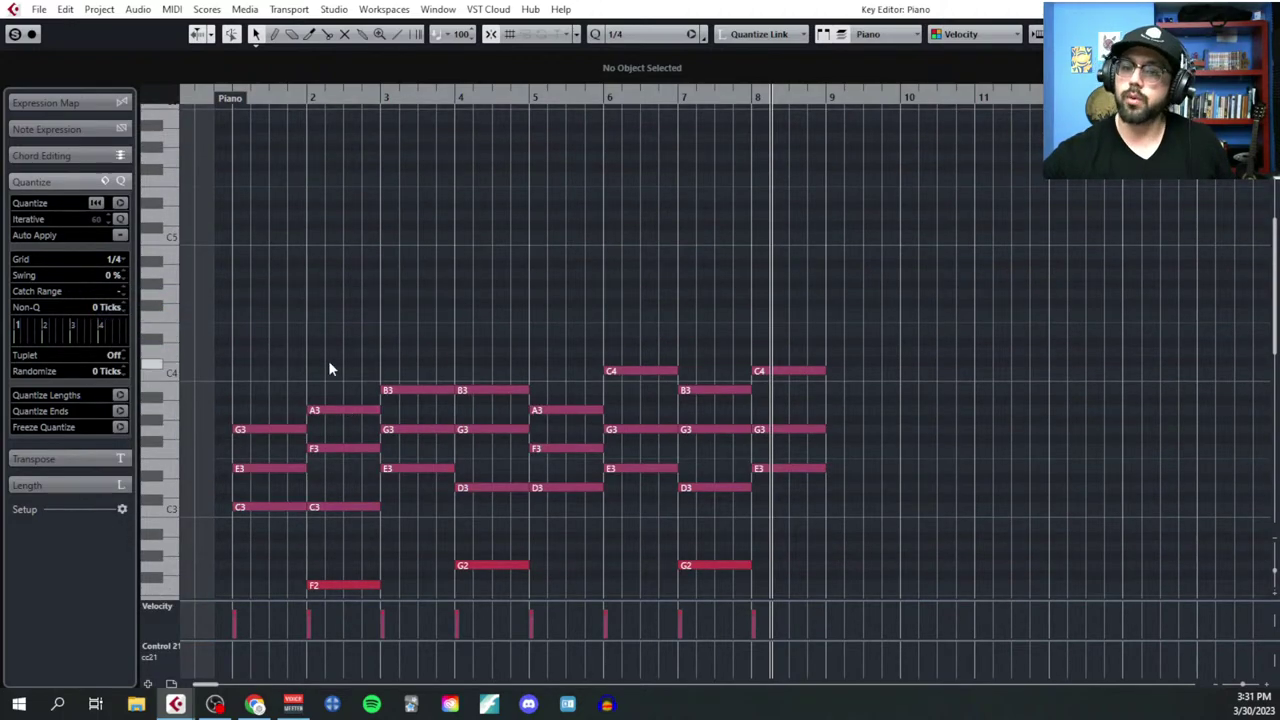
pyautogui.scroll(2, 246, 356)
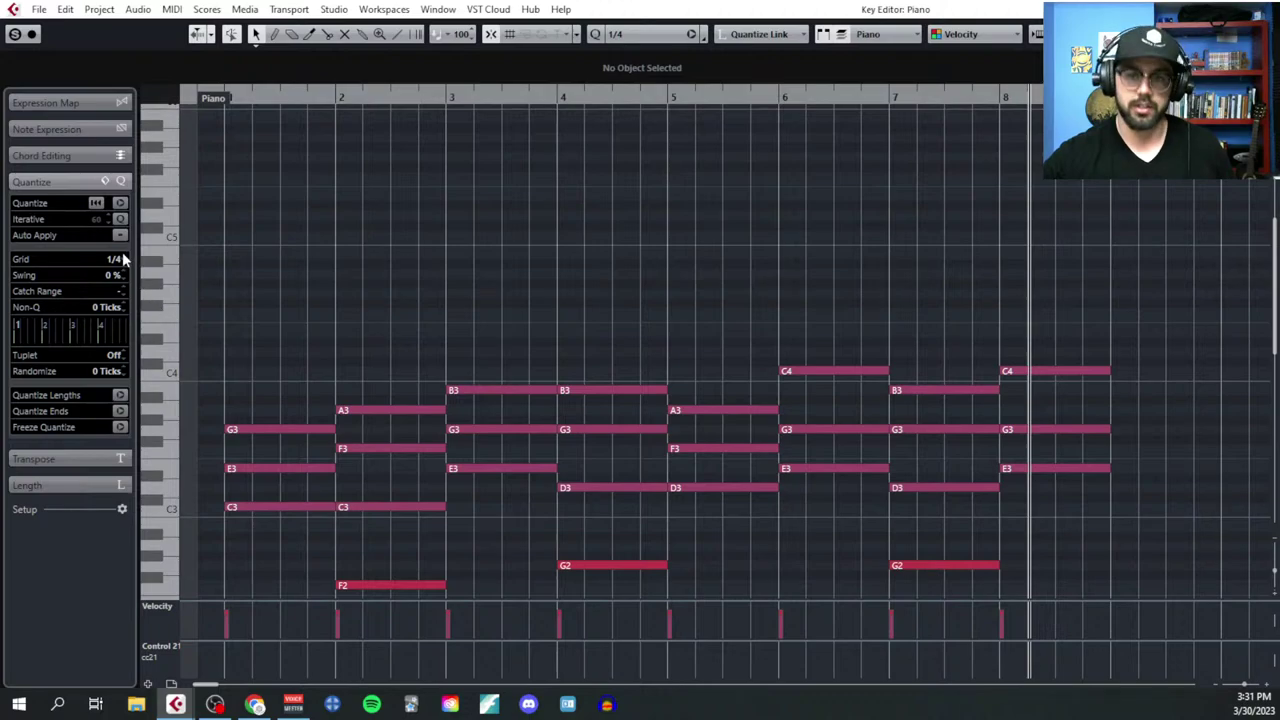
# Step: Set the quantize grid to 1/2 and draw half-bar melody notes G4 and E4 above the chord in bar 1
pyautogui.click(118, 259)
pyautogui.click(140, 296)
pyautogui.rightClick(262, 320)
pyautogui.click(286, 323)
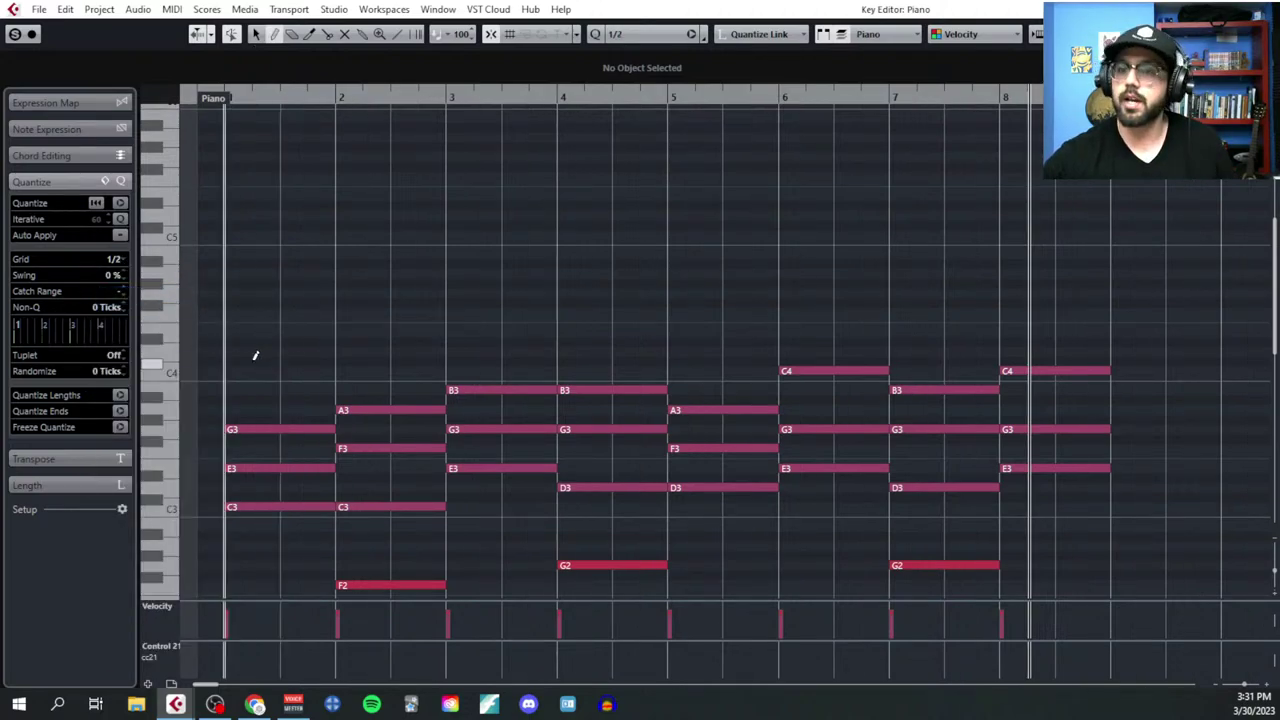
pyautogui.scroll(-3, 262, 356)
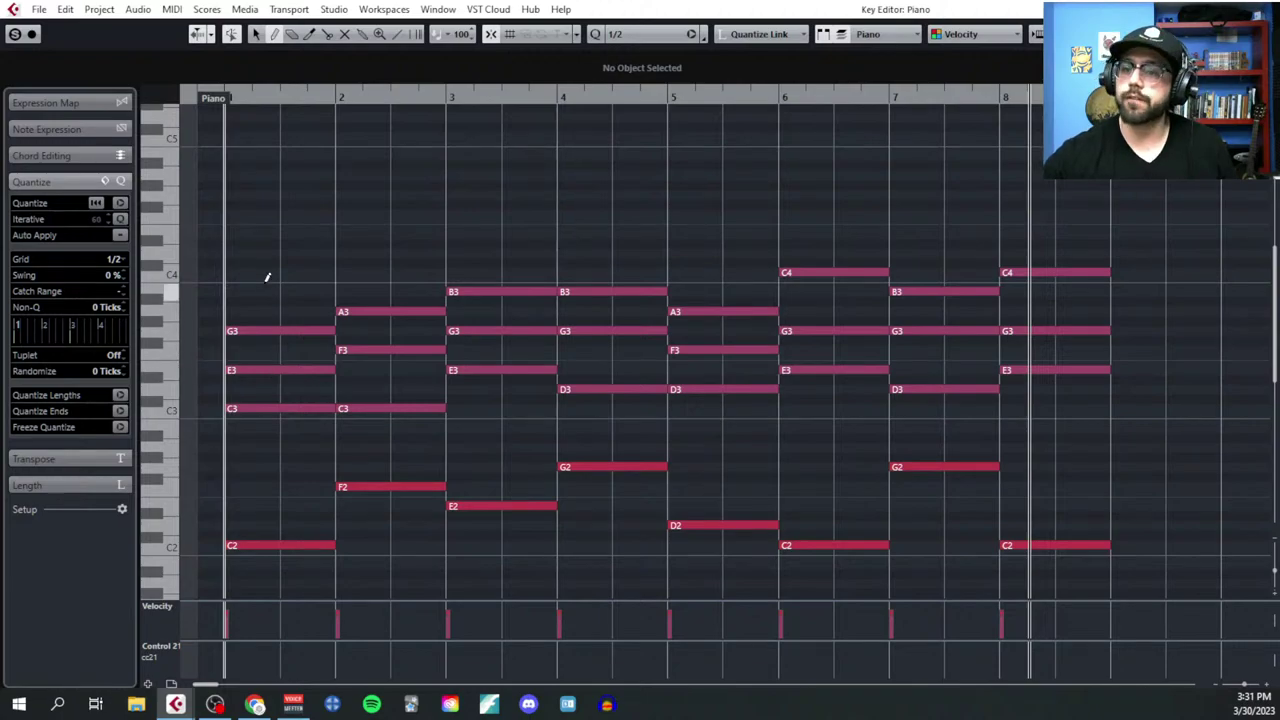
pyautogui.click(251, 194)
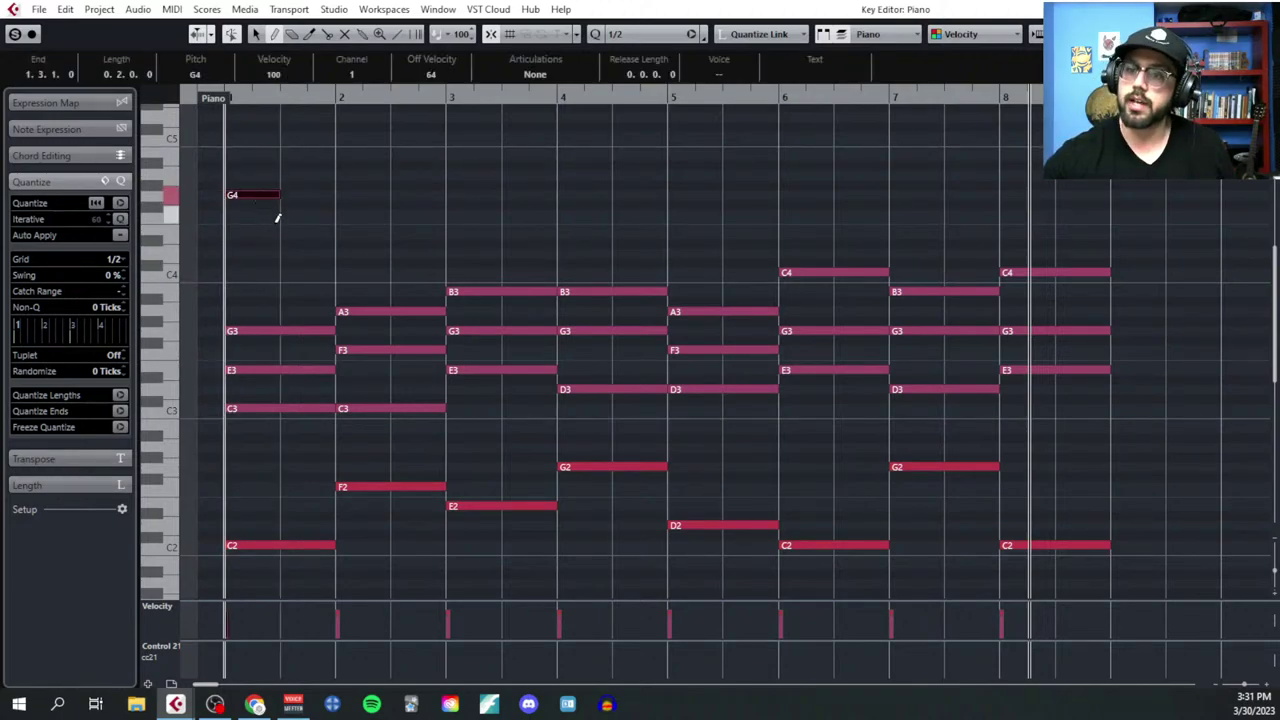
pyautogui.click(302, 233)
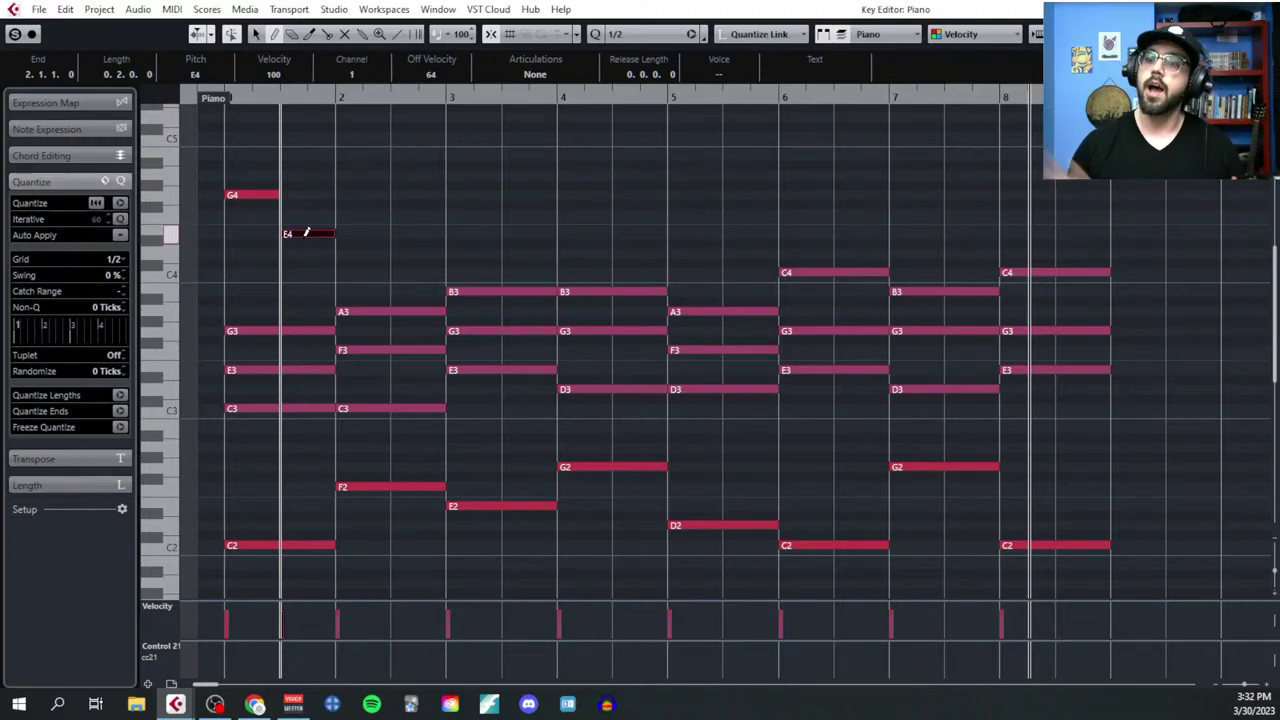
pyautogui.click(302, 236)
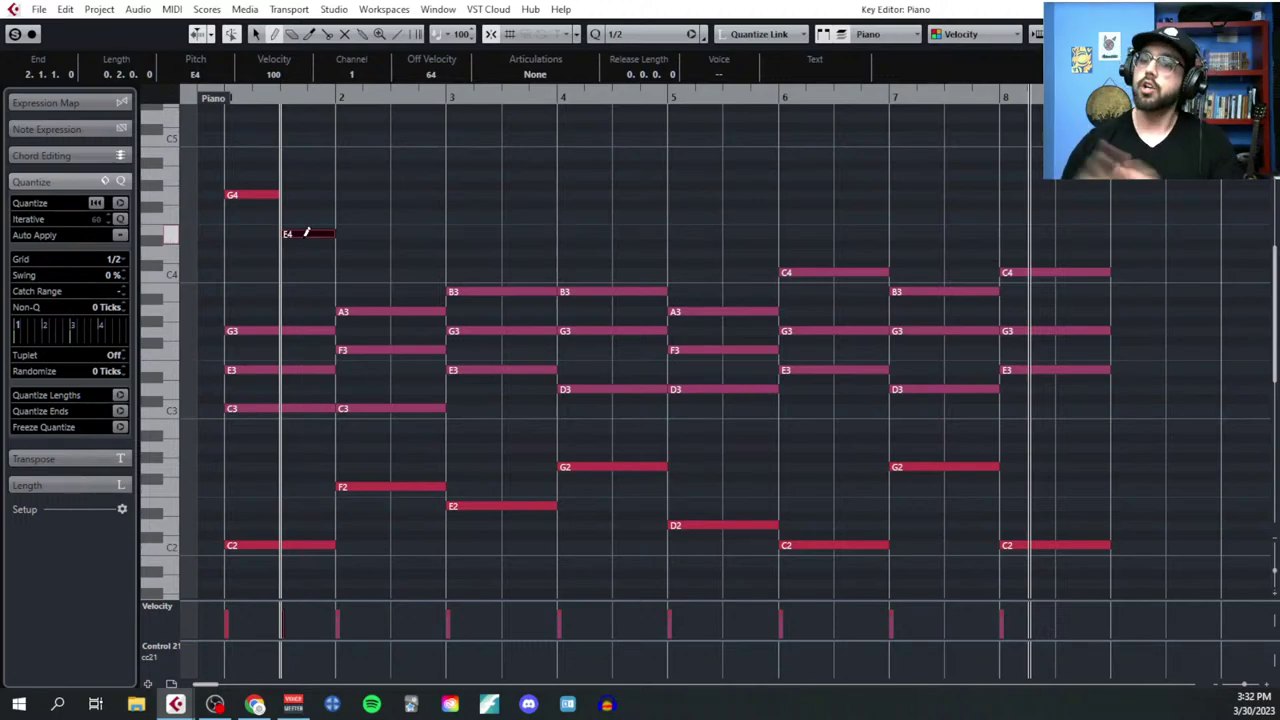
pyautogui.click(396, 171)
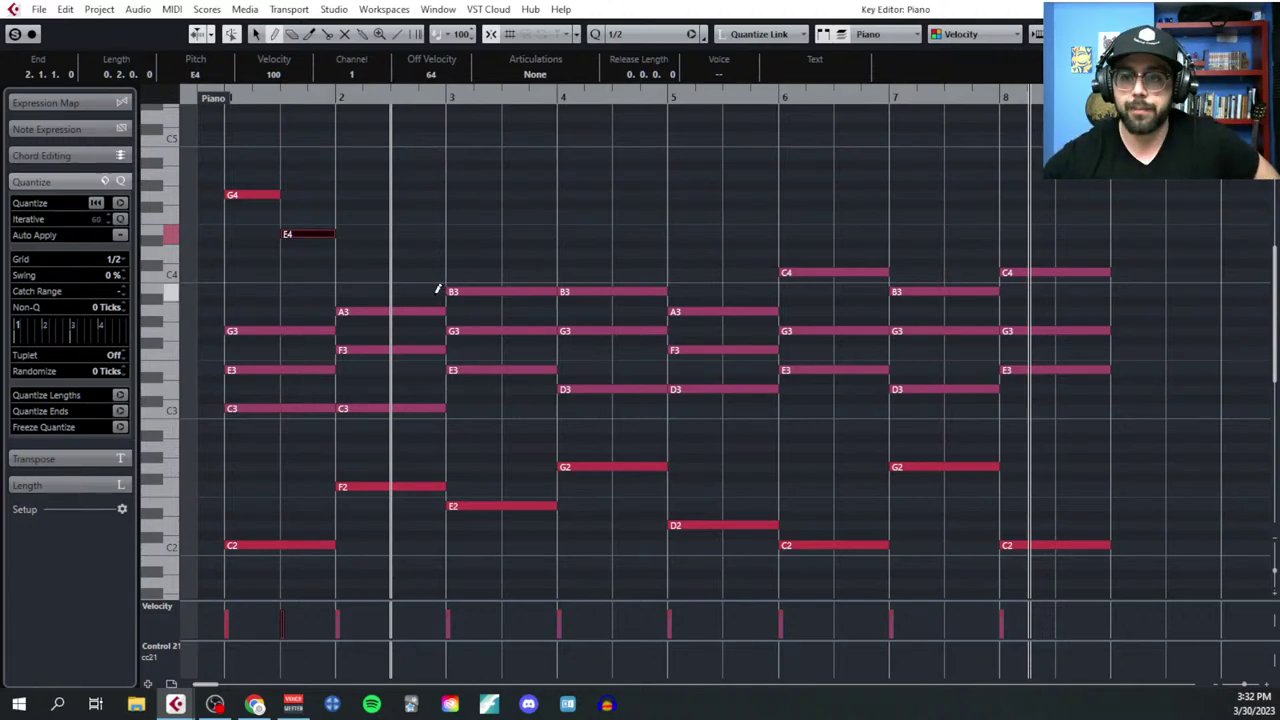
pyautogui.click(355, 272)
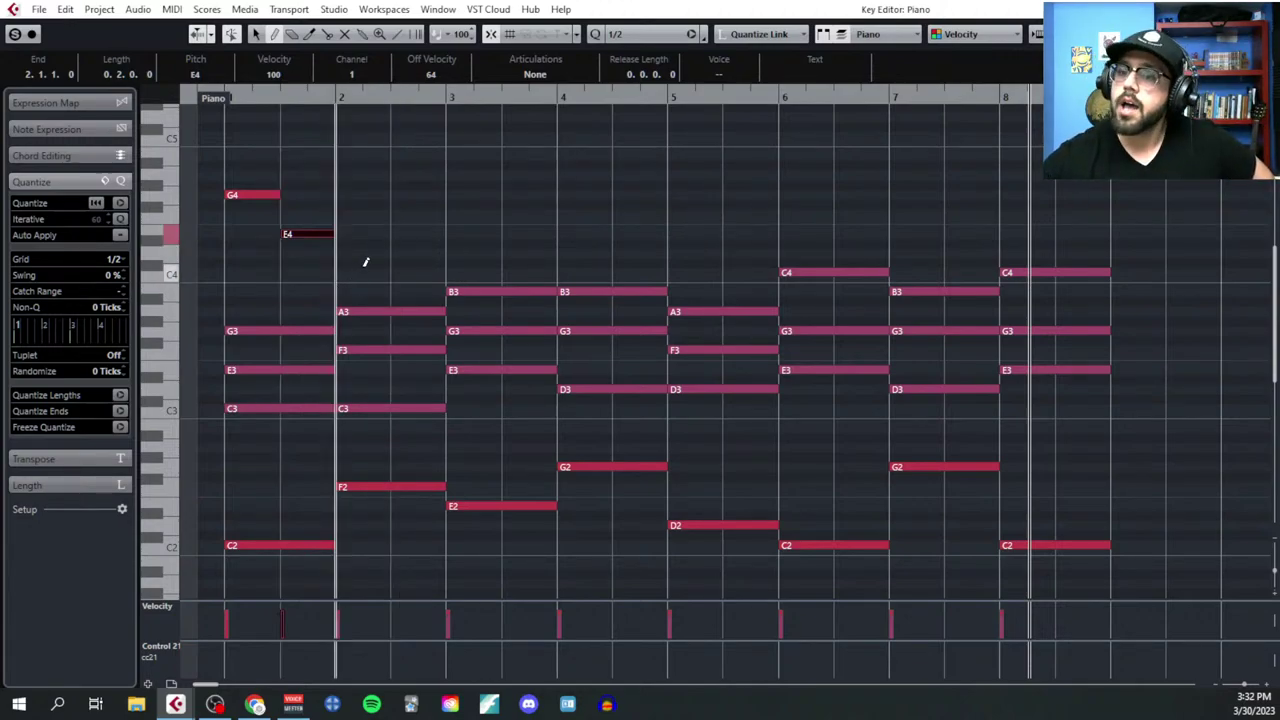
pyautogui.scroll(2, 366, 260)
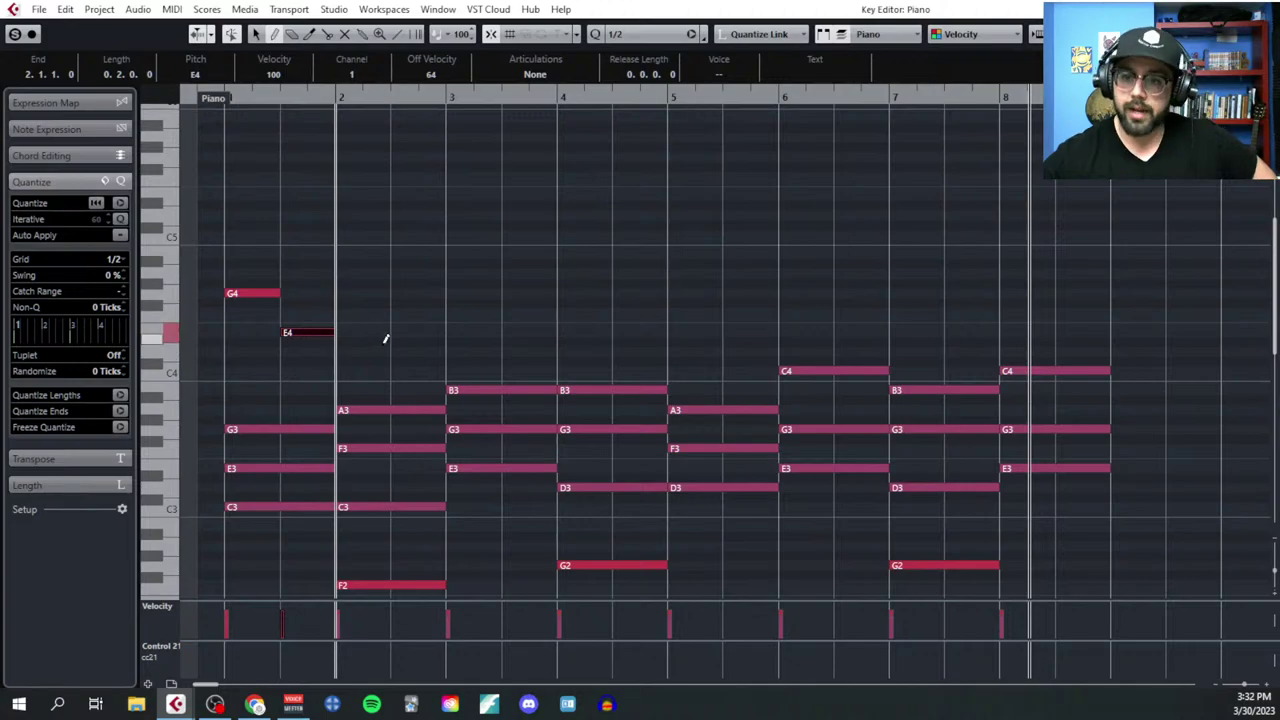
pyautogui.scroll(-2, 384, 336)
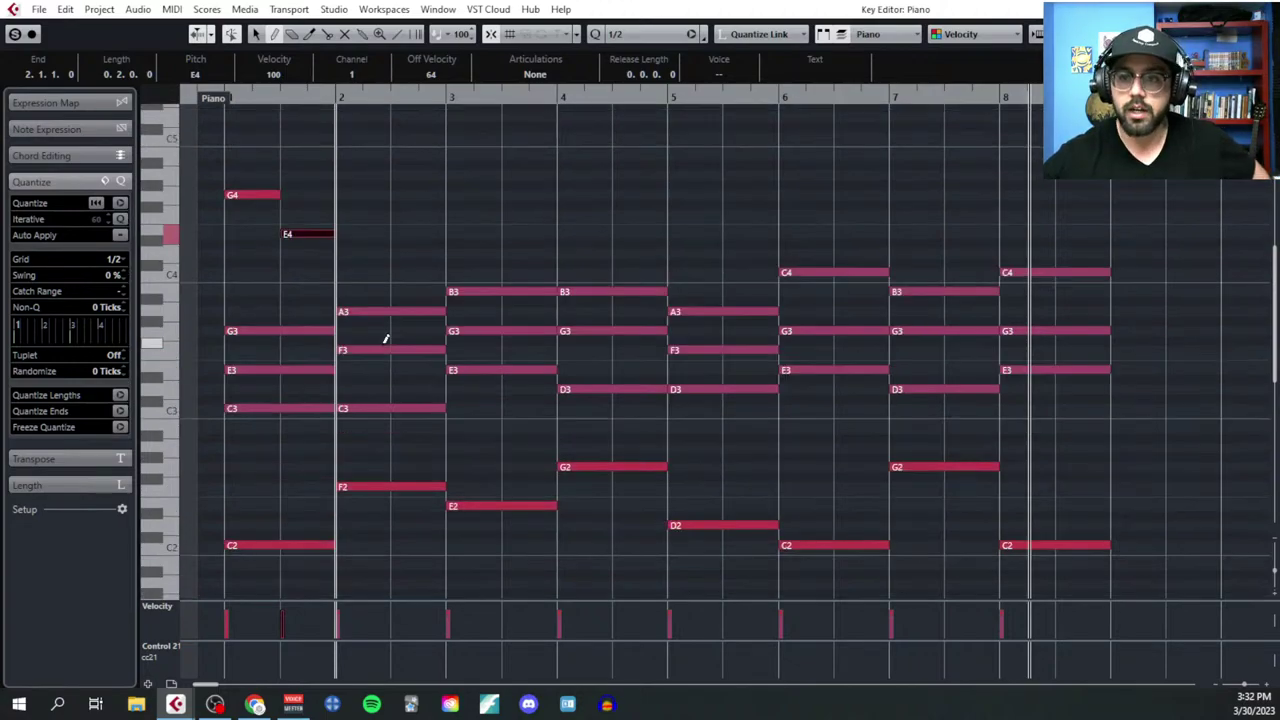
pyautogui.click(384, 335)
pyautogui.click(388, 196)
pyautogui.click(309, 226)
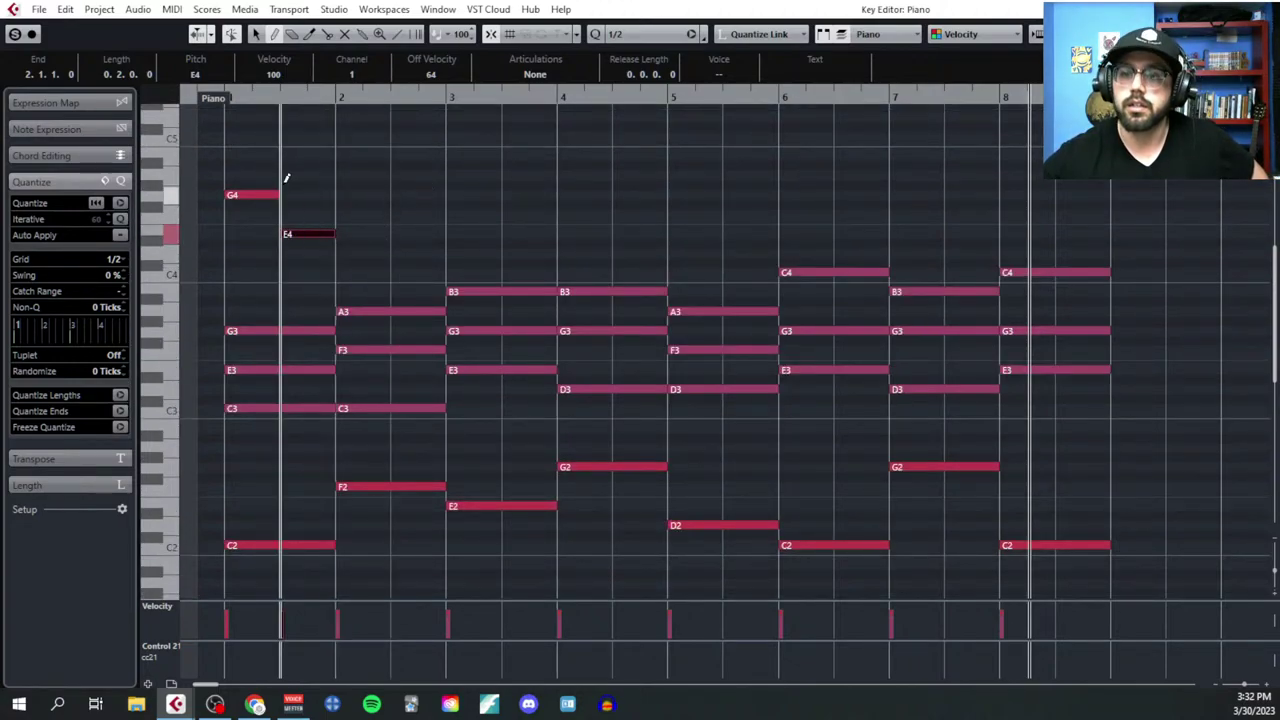
pyautogui.click(343, 218)
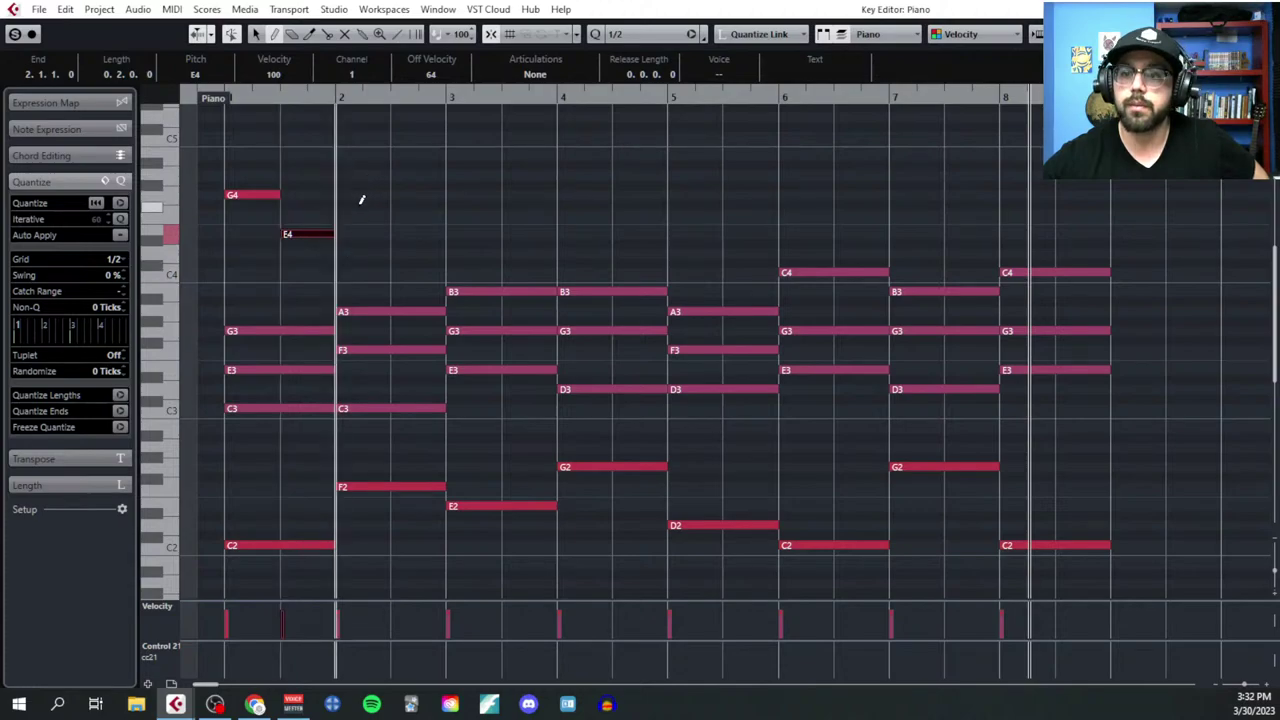
# Step: Draw half-bar melody notes A4 and F4 above the chord in bar 2
pyautogui.click(362, 210)
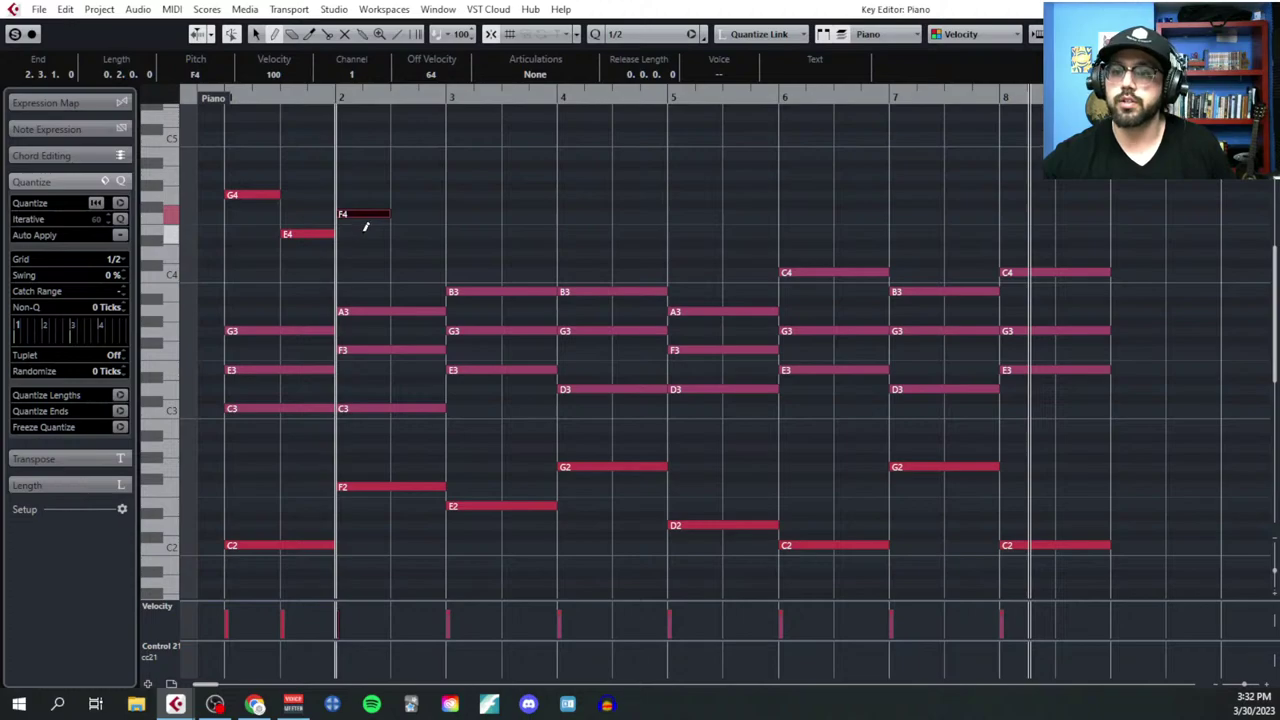
pyautogui.moveTo(354, 214); pyautogui.dragTo(366, 176)
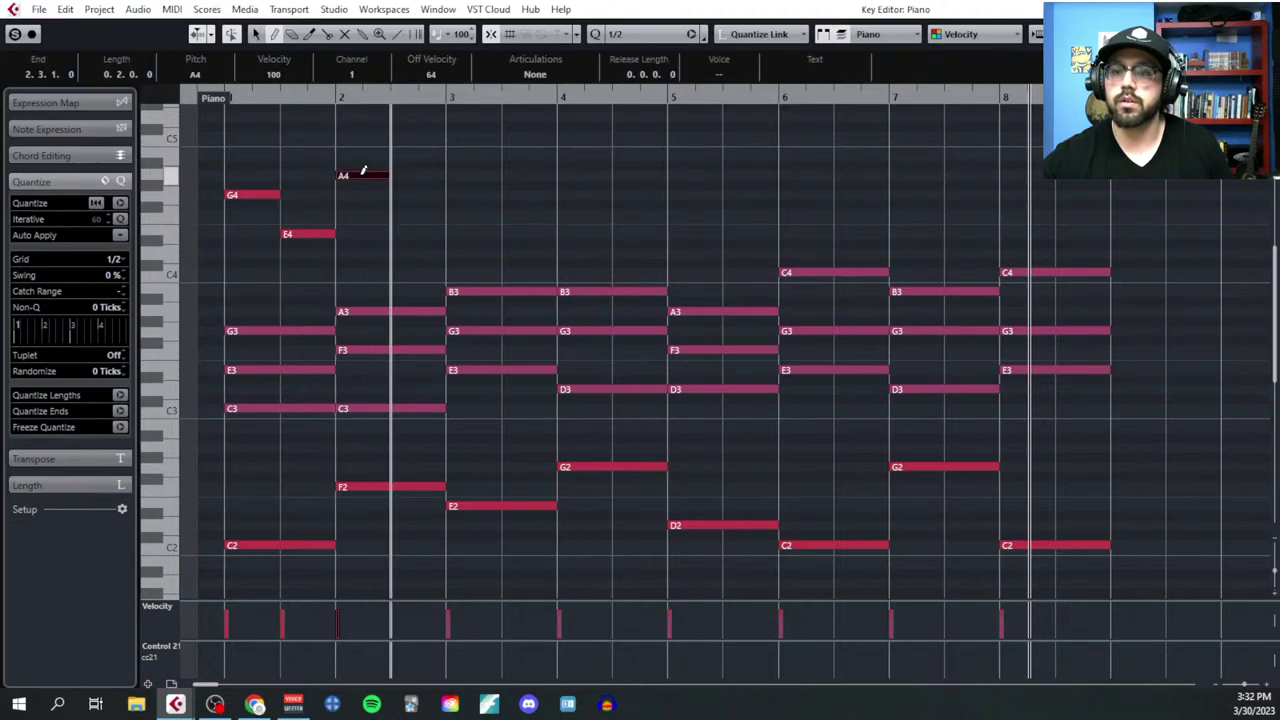
pyautogui.click(428, 213)
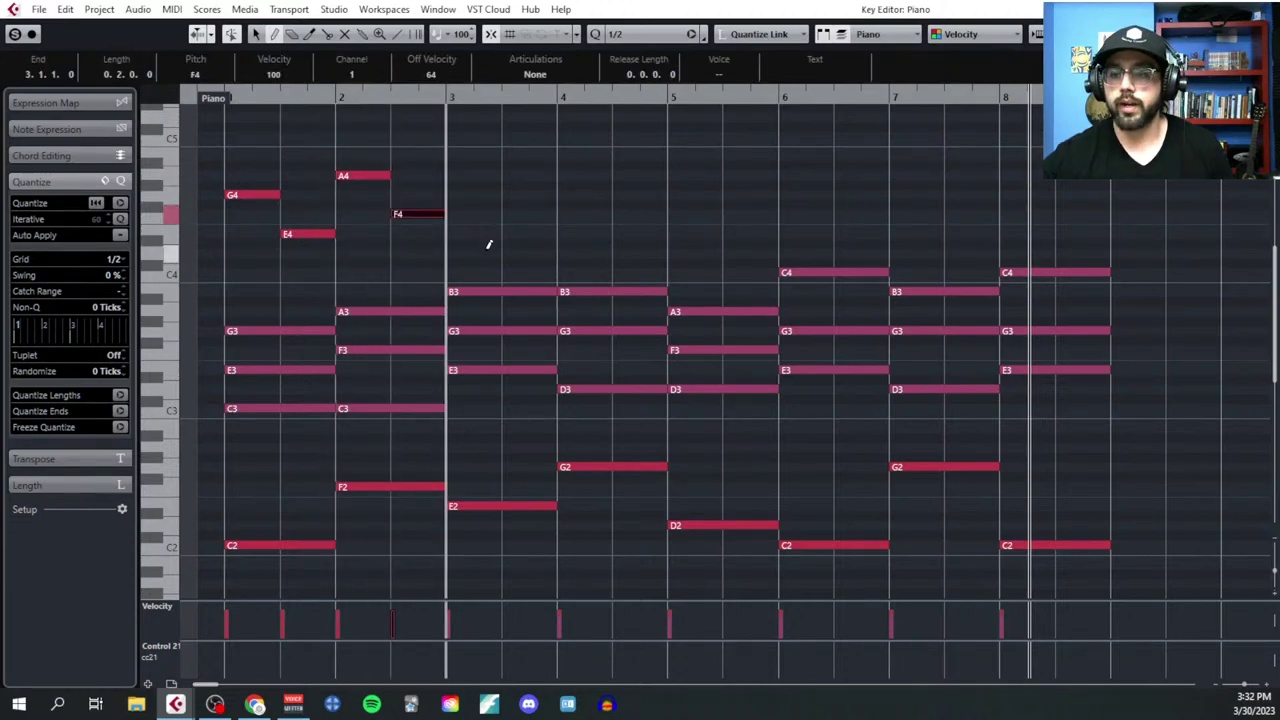
# Step: Draw half-bar melody notes G4 and E4 in bar 3, and G4 and D5 in bar 4
pyautogui.scroll(2, 487, 265)
pyautogui.click(462, 292)
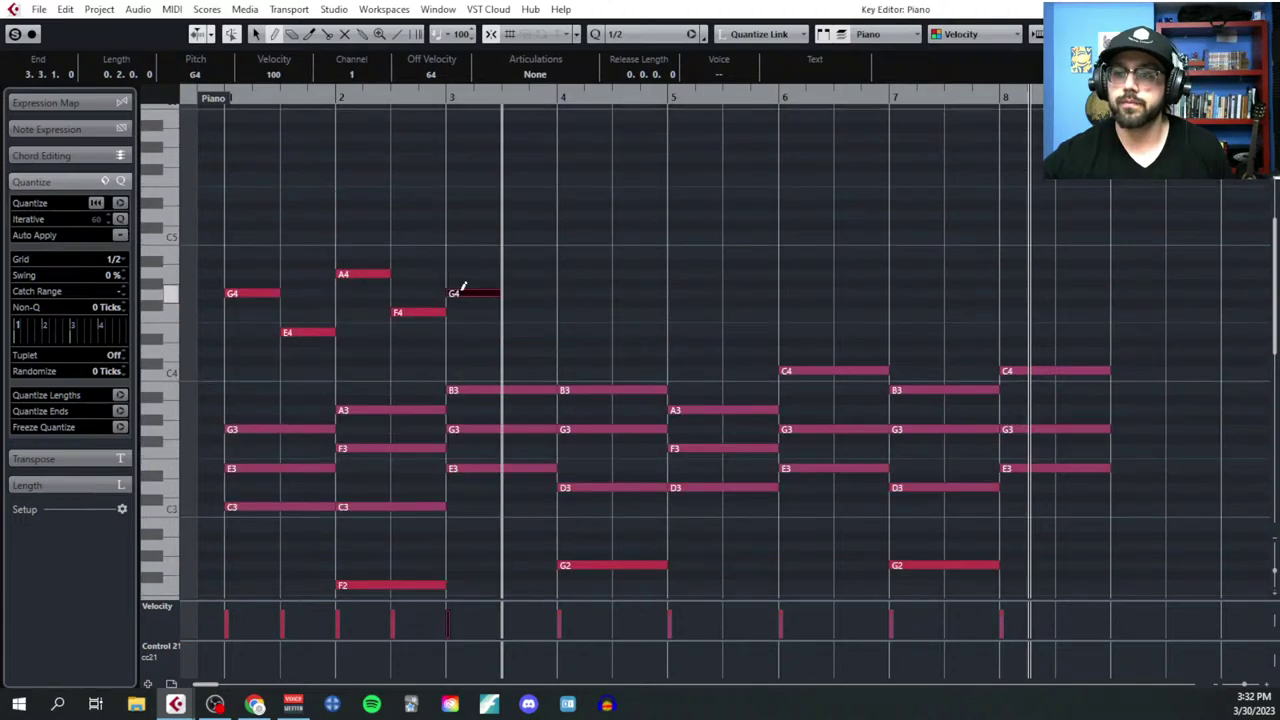
pyautogui.click(522, 330)
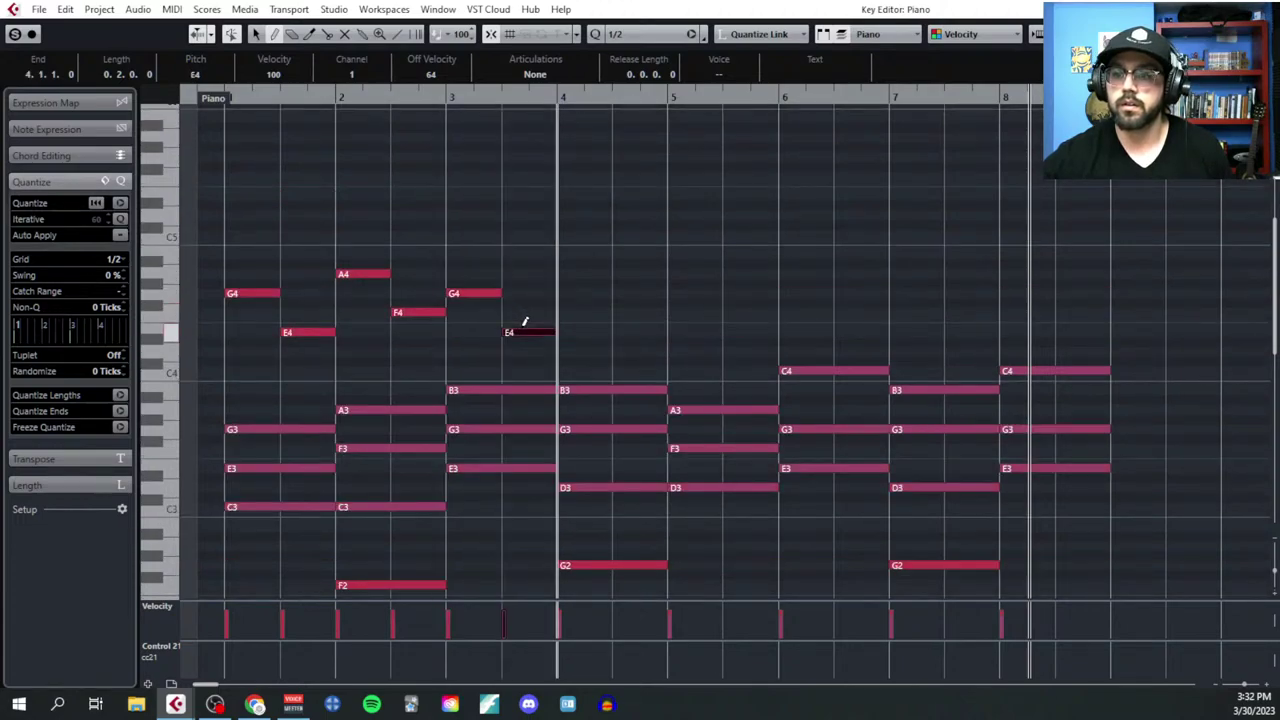
pyautogui.click(585, 293)
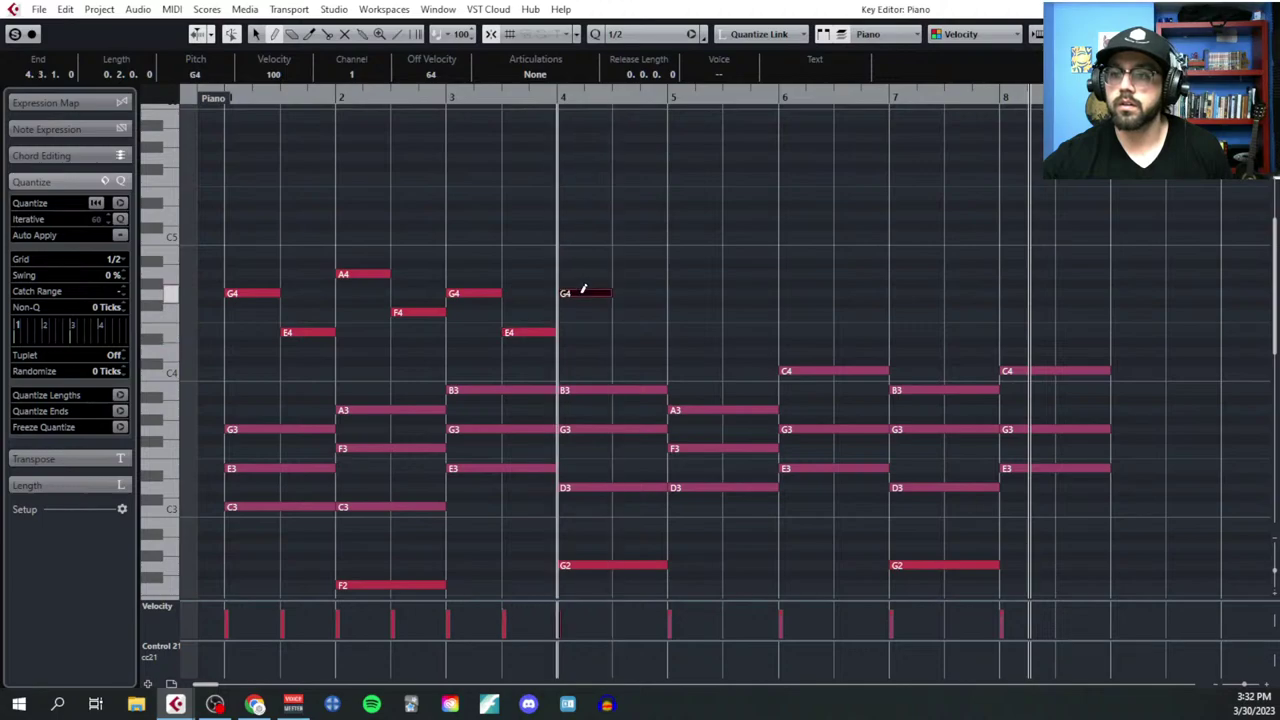
pyautogui.click(638, 215)
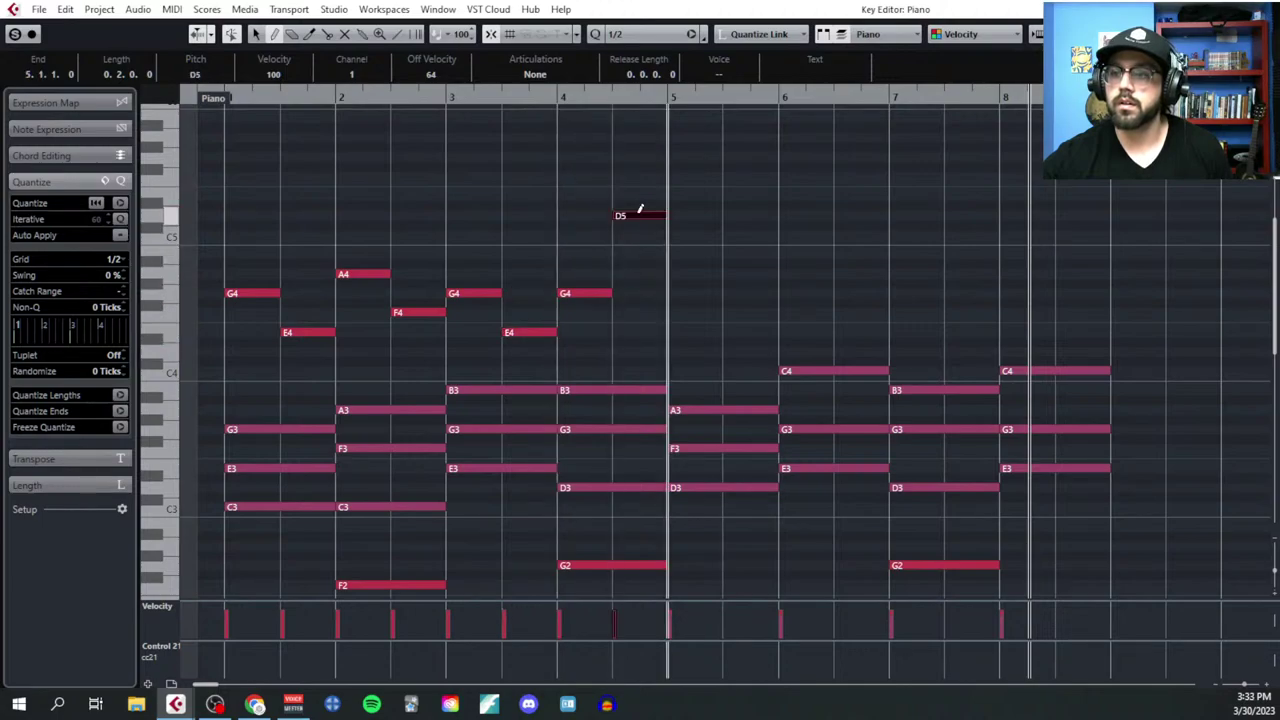
# Step: With the selection tool, select the melody notes in bars 1 and 2 together with their matching chord tones G3, E3, A3 and F3
pyautogui.rightClick(700, 317)
pyautogui.click(677, 317)
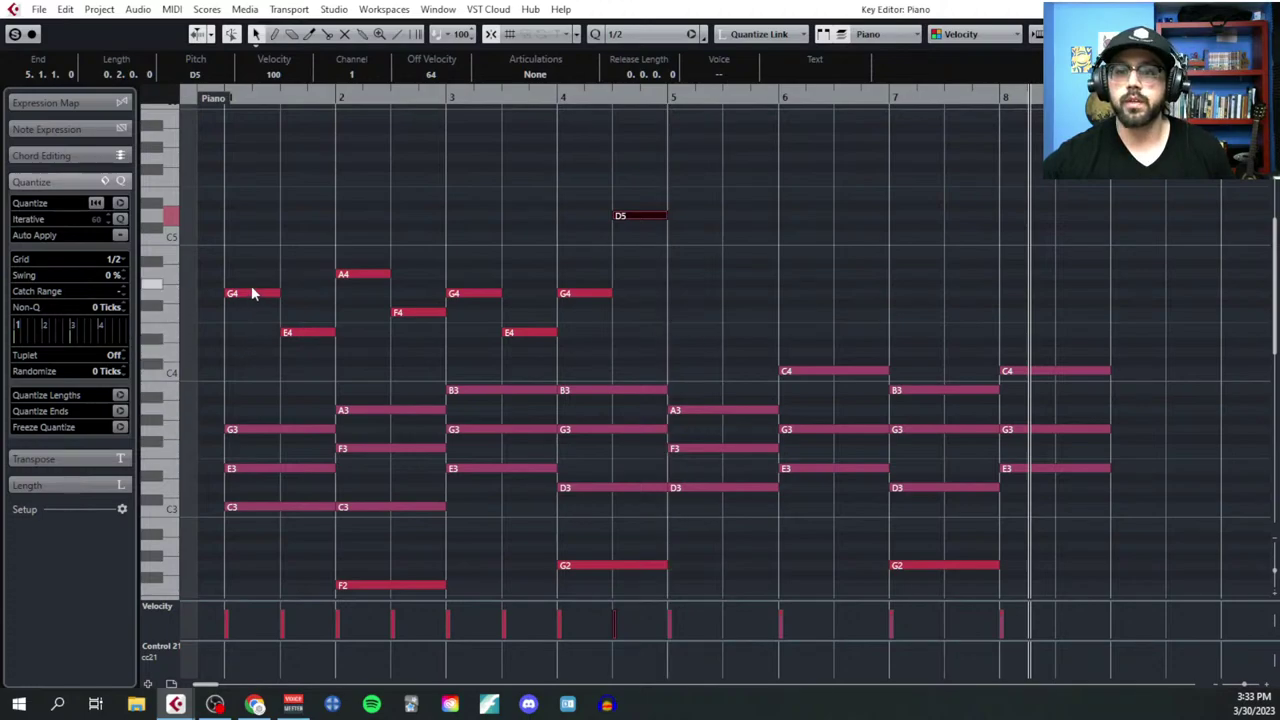
pyautogui.moveTo(252, 276); pyautogui.dragTo(274, 442)
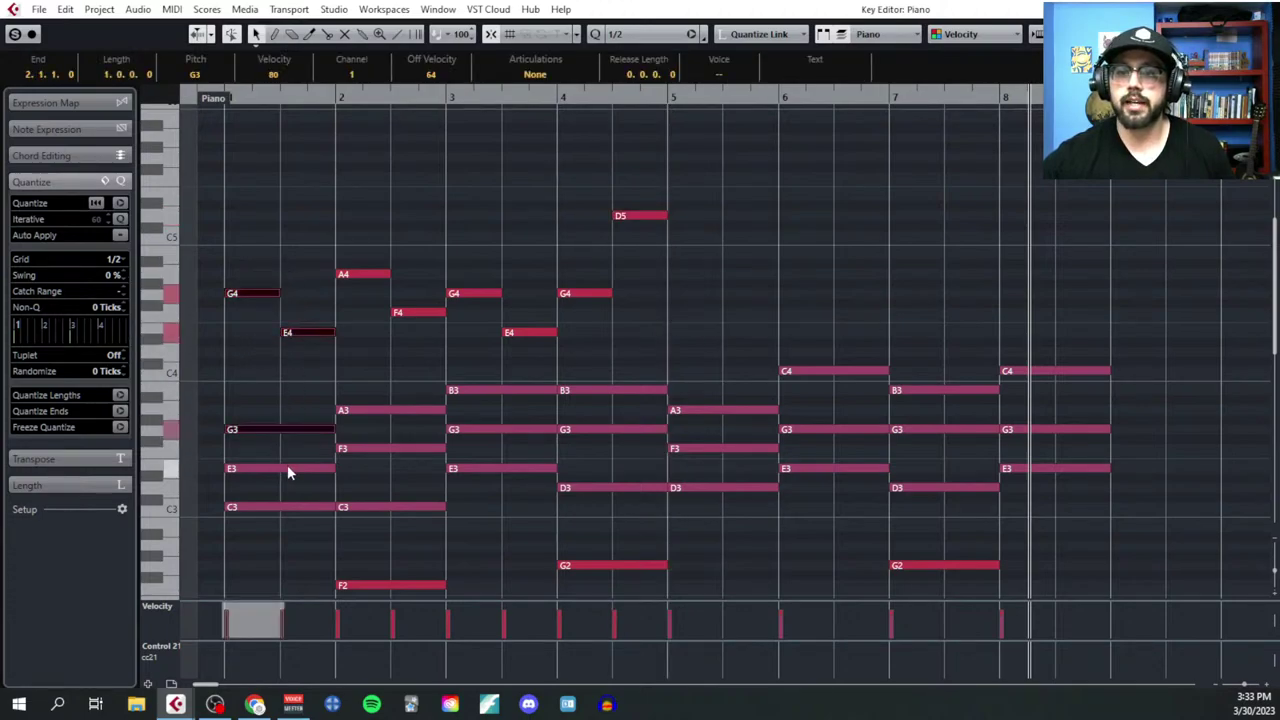
pyautogui.keyDown('shift'); pyautogui.click(287, 470); pyautogui.keyUp('shift')
pyautogui.moveTo(349, 246); pyautogui.dragTo(402, 320)
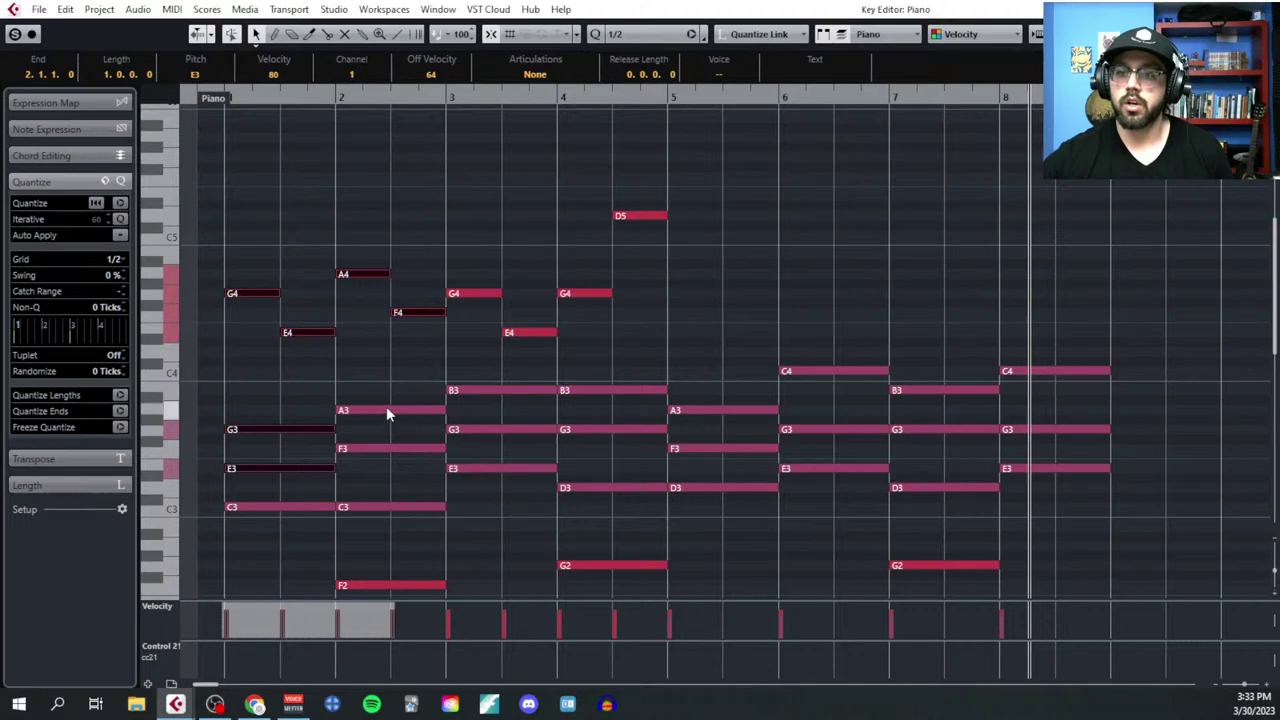
pyautogui.keyDown('shift'); pyautogui.click(389, 414); pyautogui.keyUp('shift')
pyautogui.keyDown('shift'); pyautogui.click(392, 448); pyautogui.keyUp('shift')
# Step: Add the melody notes in bars 3 and 4 and their matching G3, E3 and D3 chord tones to the selection, and clear it
pyautogui.moveTo(469, 280); pyautogui.dragTo(523, 342)
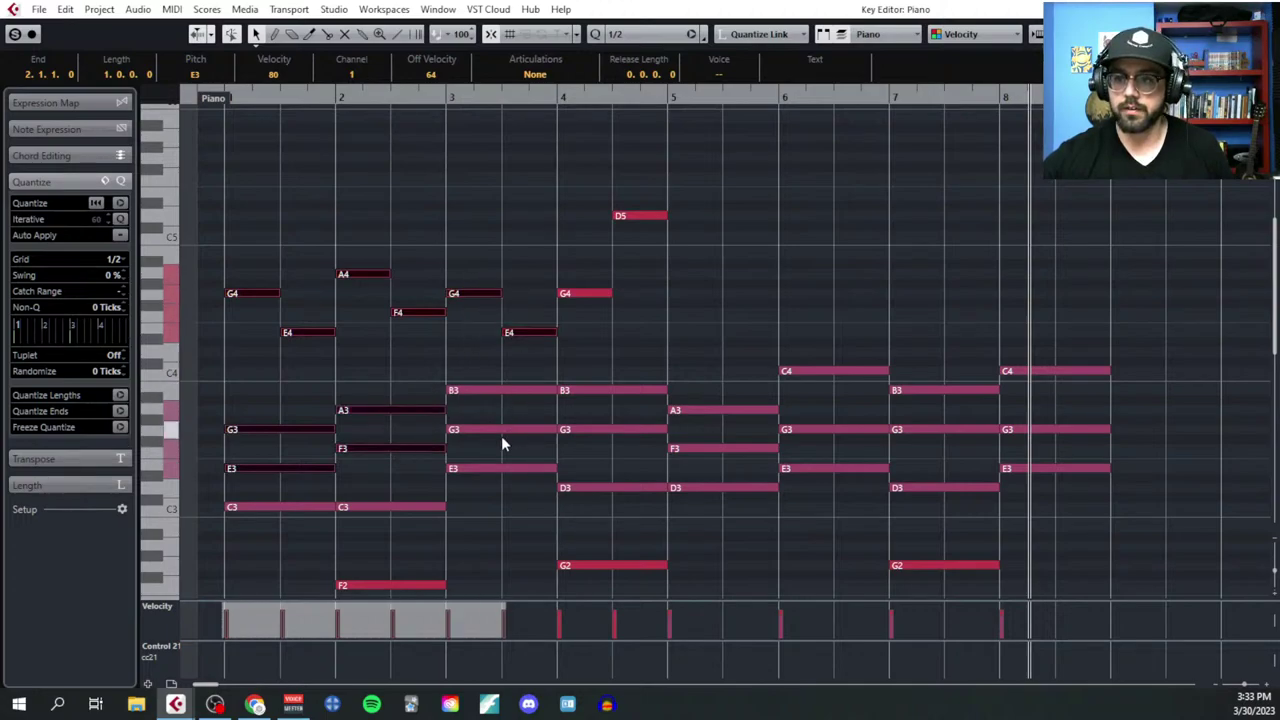
pyautogui.keyDown('shift'); pyautogui.click(493, 429); pyautogui.keyUp('shift')
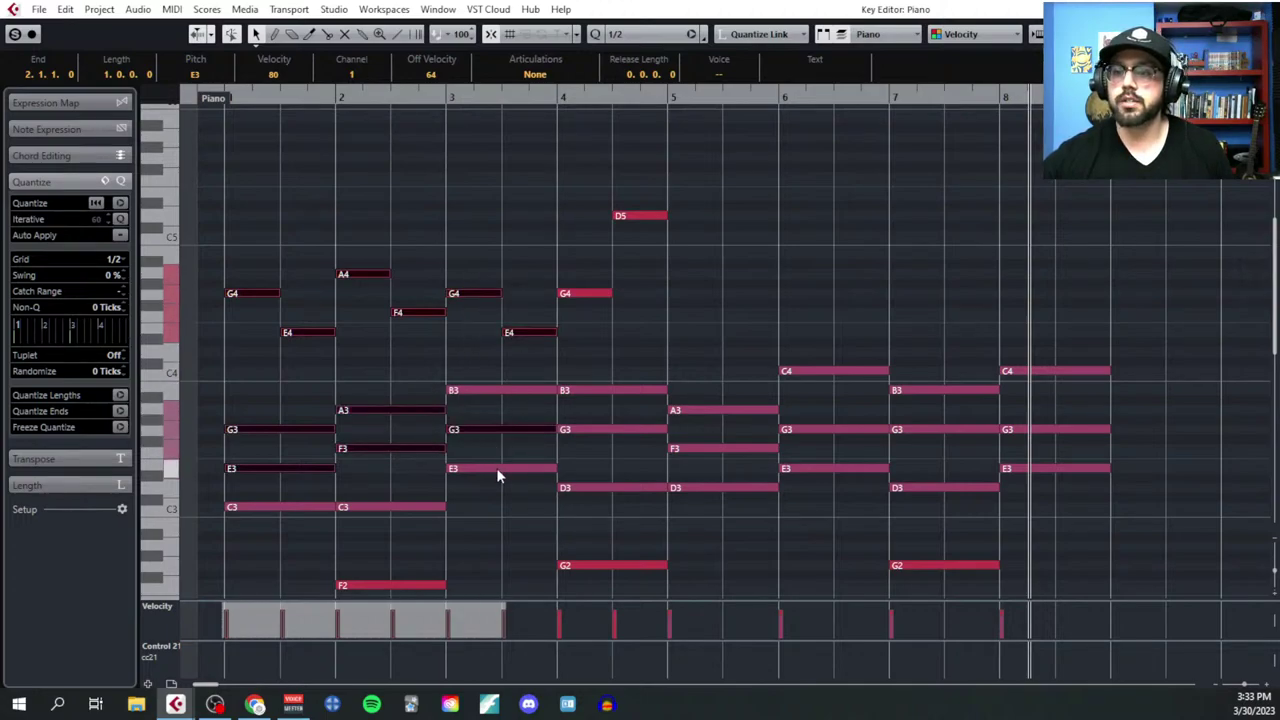
pyautogui.keyDown('shift'); pyautogui.click(496, 467); pyautogui.keyUp('shift')
pyautogui.moveTo(574, 196); pyautogui.dragTo(642, 316)
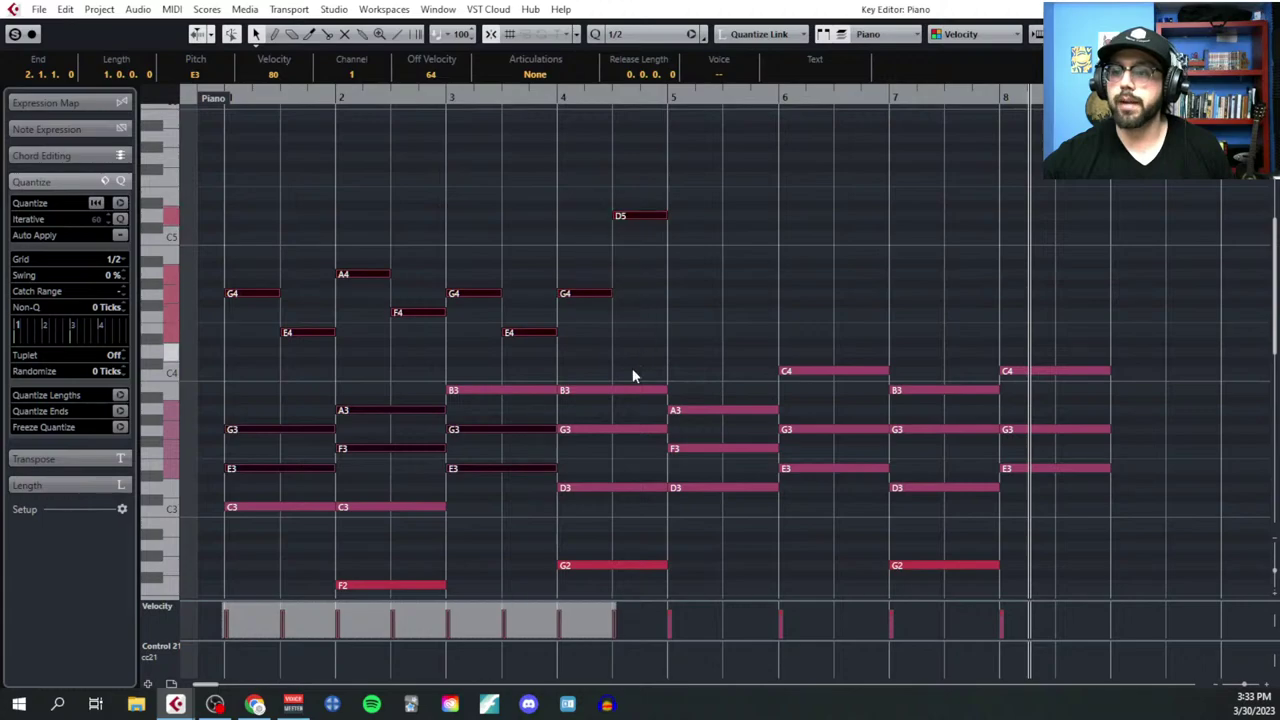
pyautogui.keyDown('shift'); pyautogui.click(594, 428); pyautogui.keyUp('shift')
pyautogui.keyDown('shift'); pyautogui.click(619, 486); pyautogui.keyUp('shift')
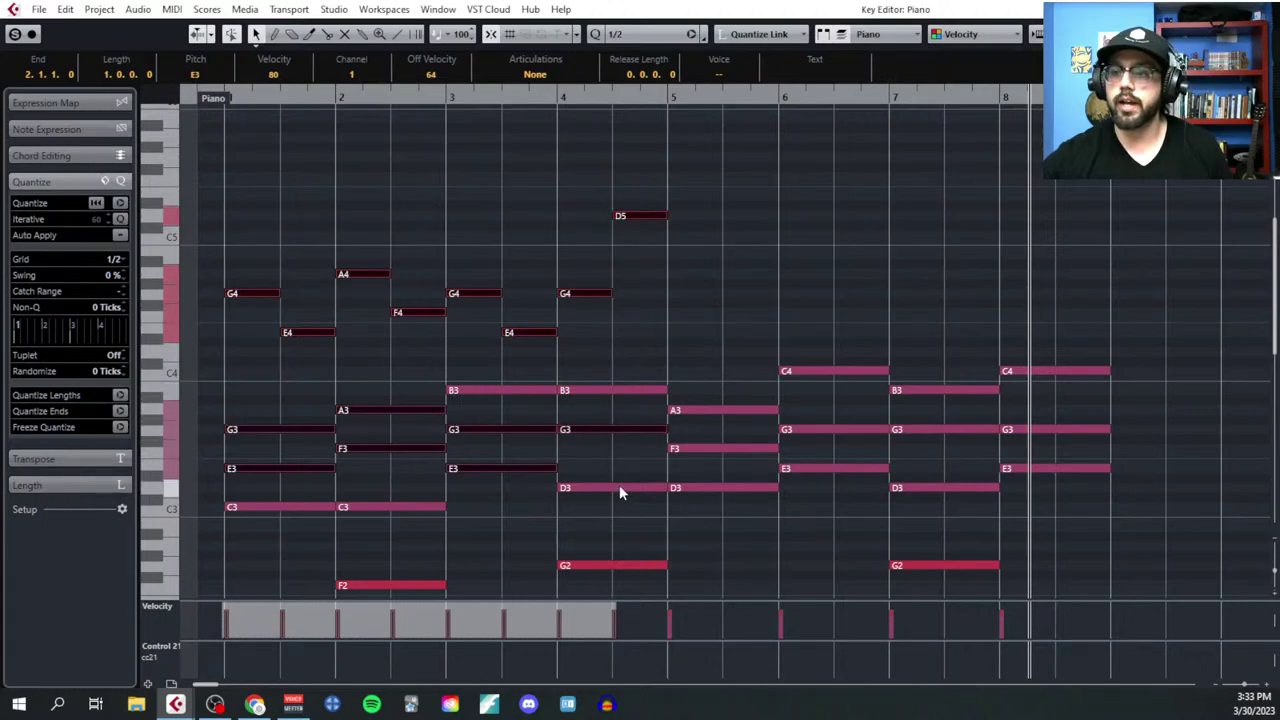
pyautogui.click(730, 313)
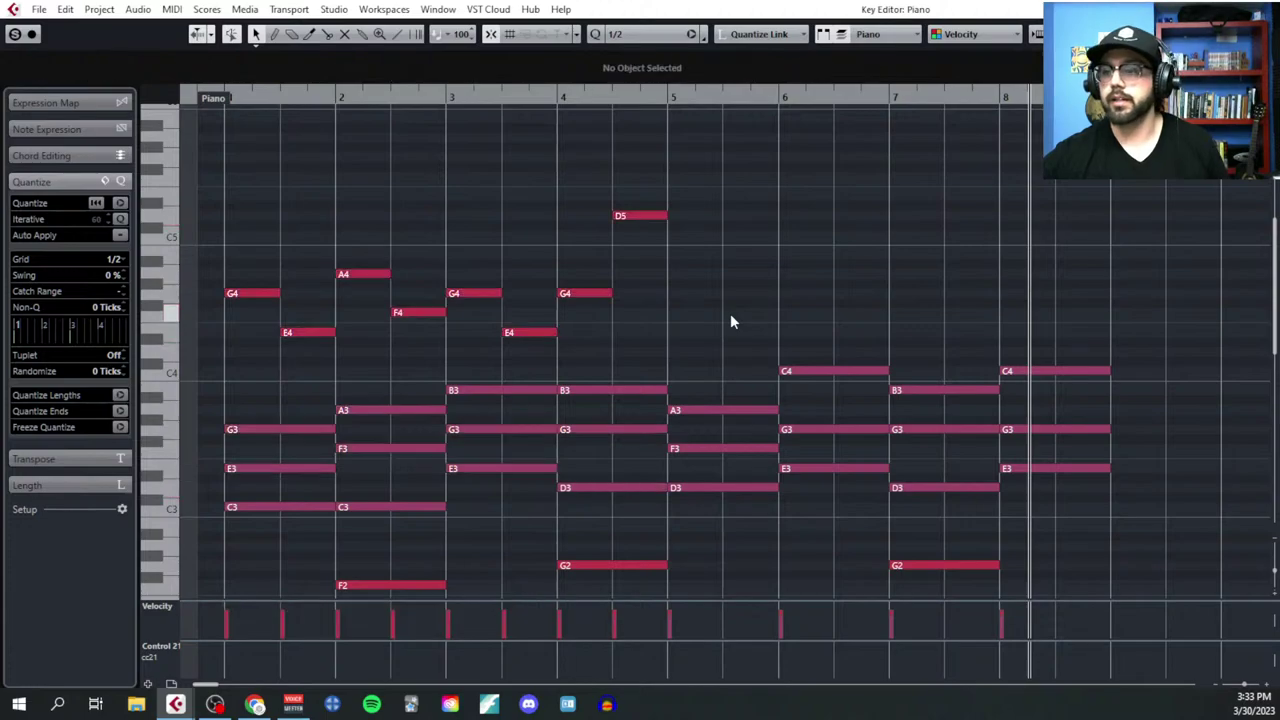
# Step: Draw half-bar melody notes D5 and A4 in bar 5, and C5 and E5 in bar 6
pyautogui.keyDown('ctrl'); pyautogui.scroll(1, 706, 347); pyautogui.keyUp('ctrl')
pyautogui.rightClick(697, 278)
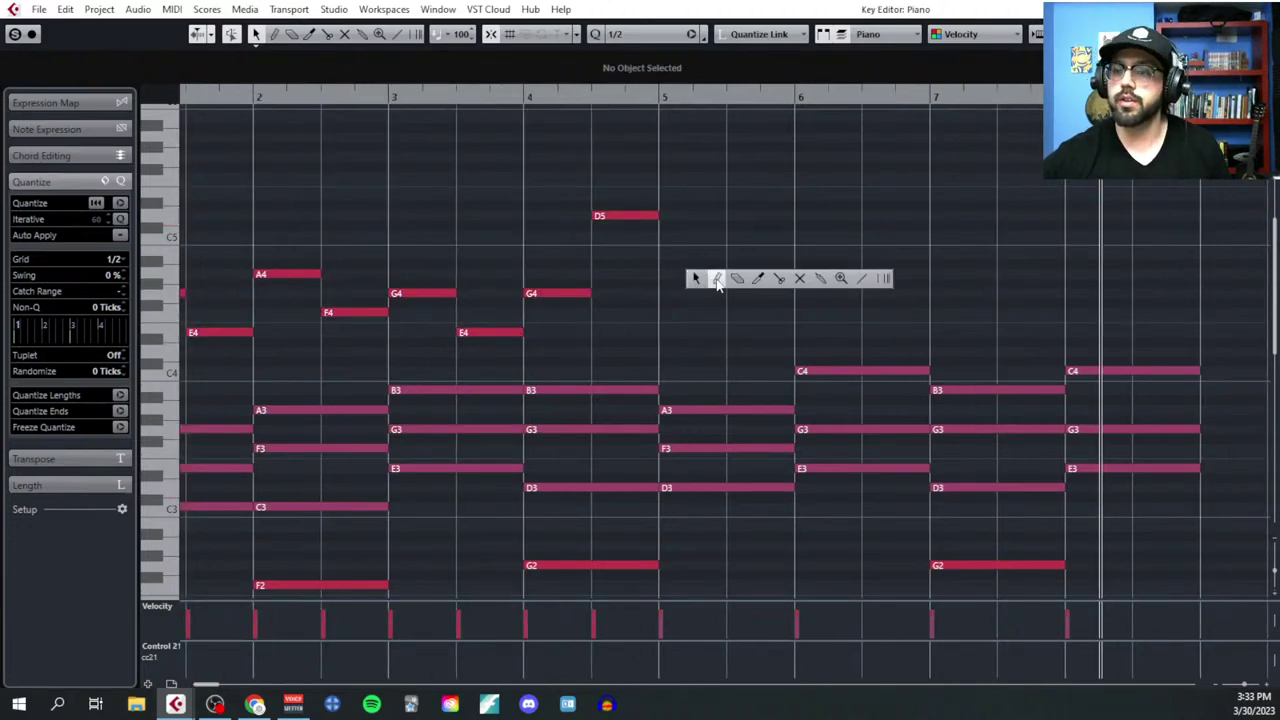
pyautogui.click(714, 281)
pyautogui.scroll(-1, 712, 281)
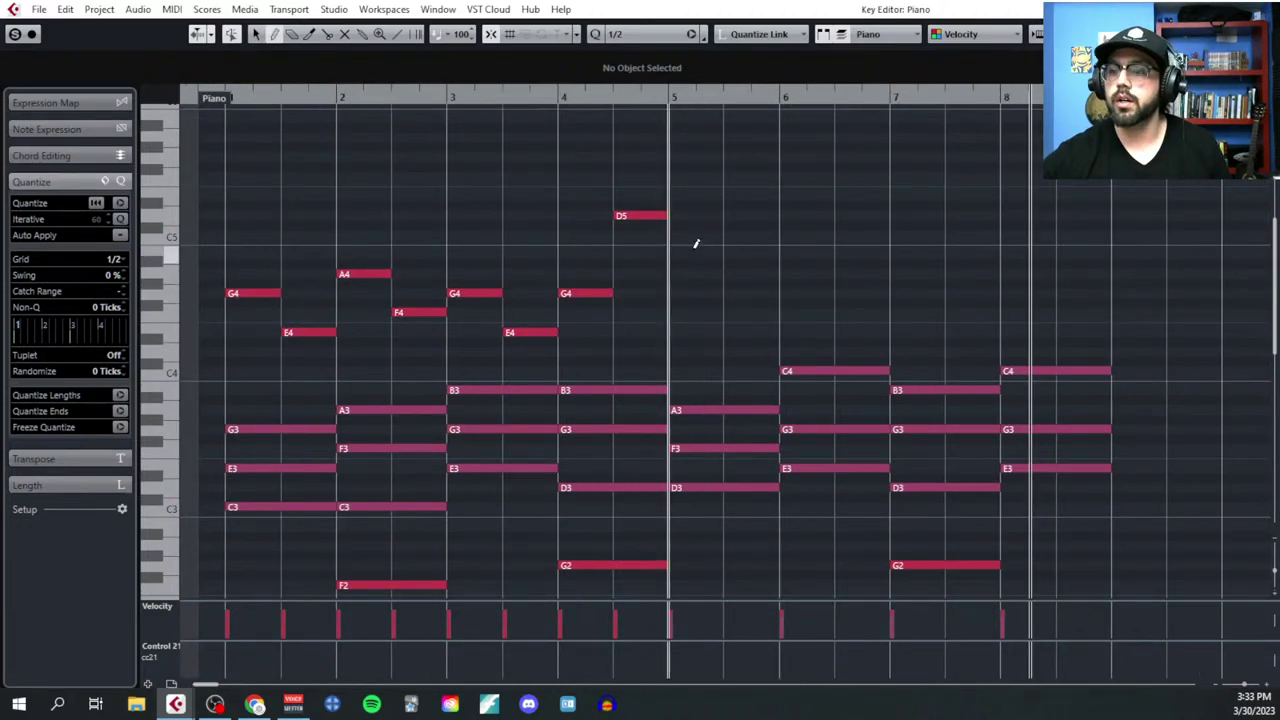
pyautogui.click(697, 216)
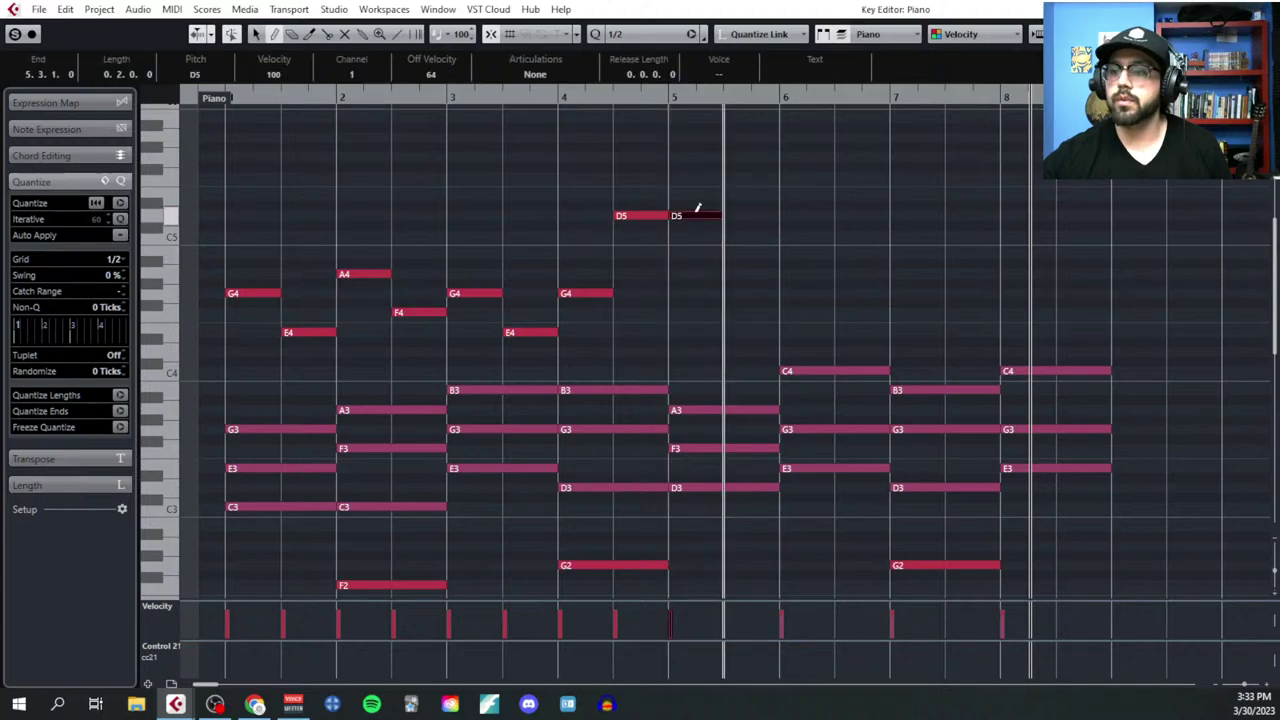
pyautogui.click(751, 272)
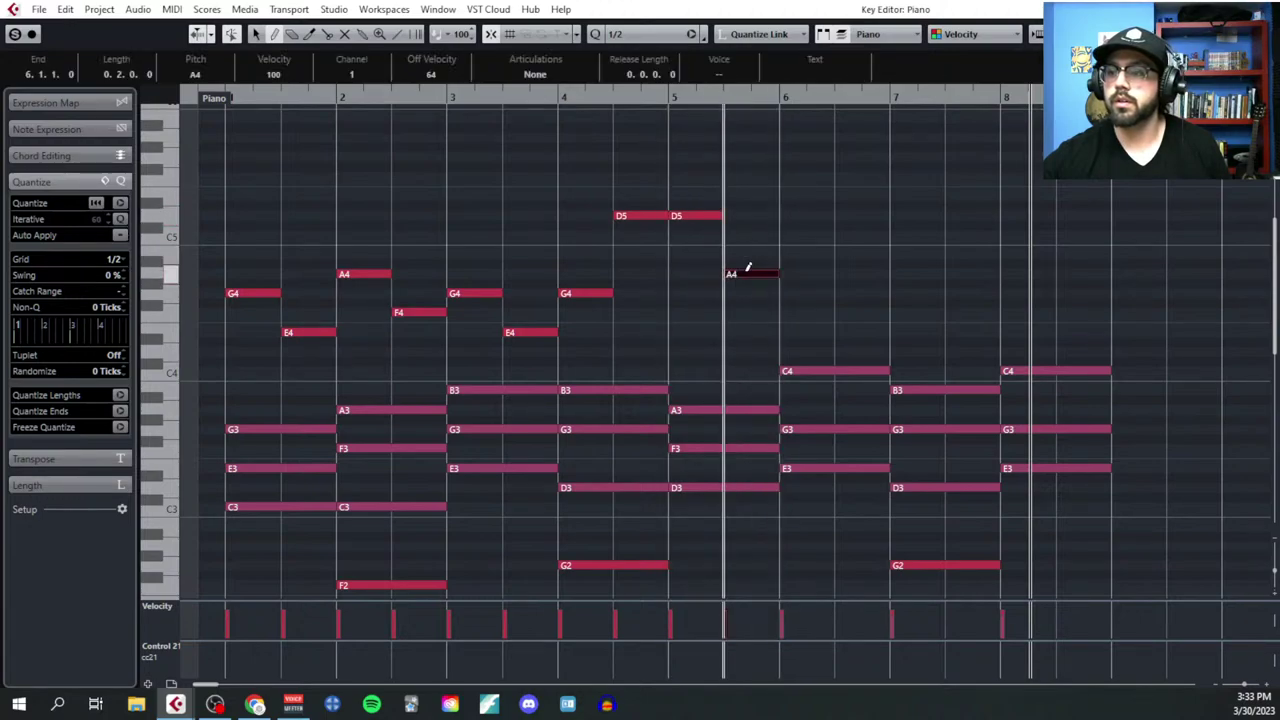
pyautogui.click(803, 234)
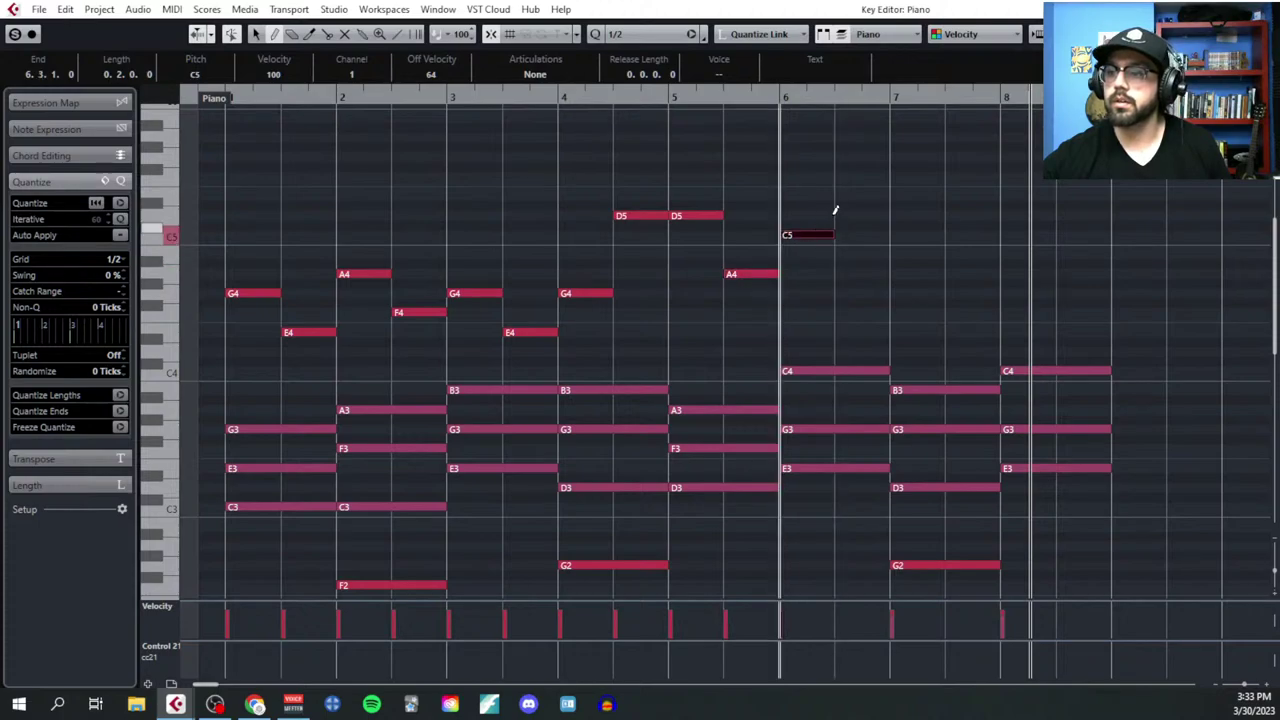
pyautogui.click(858, 195)
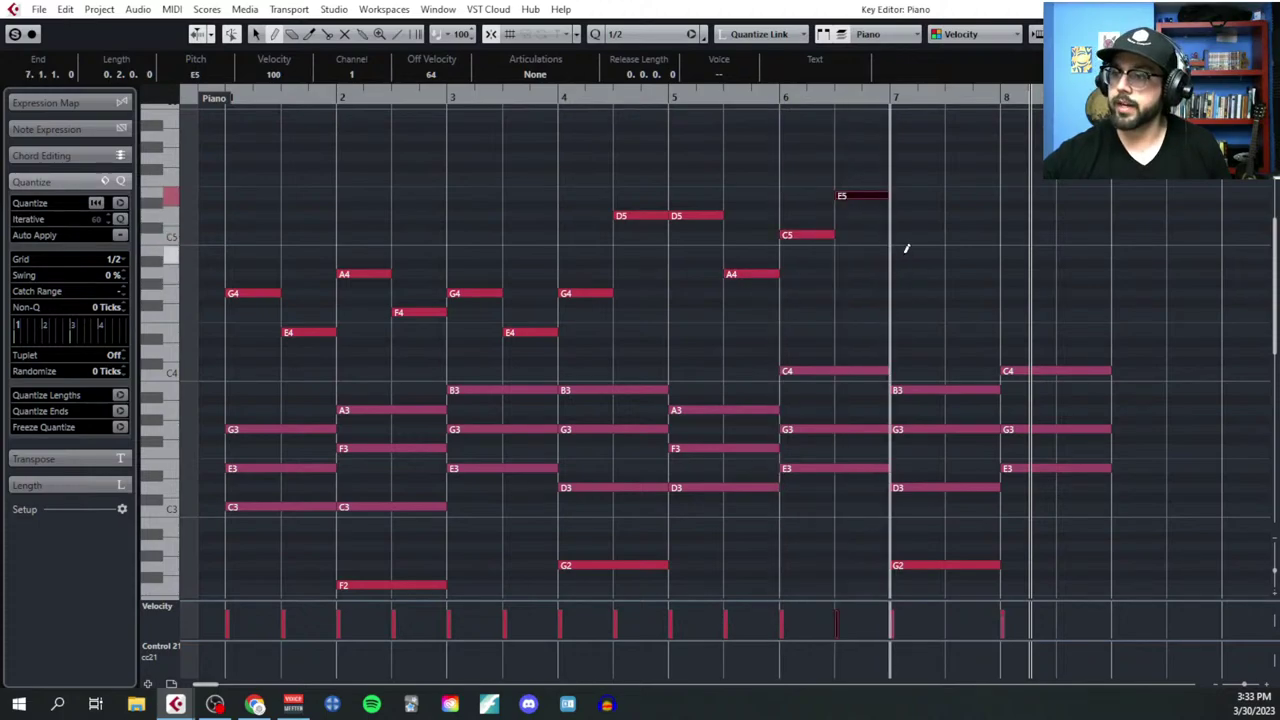
# Step: Draw half-bar melody notes D5 and B4 above the chord in bar 7
pyautogui.click(916, 215)
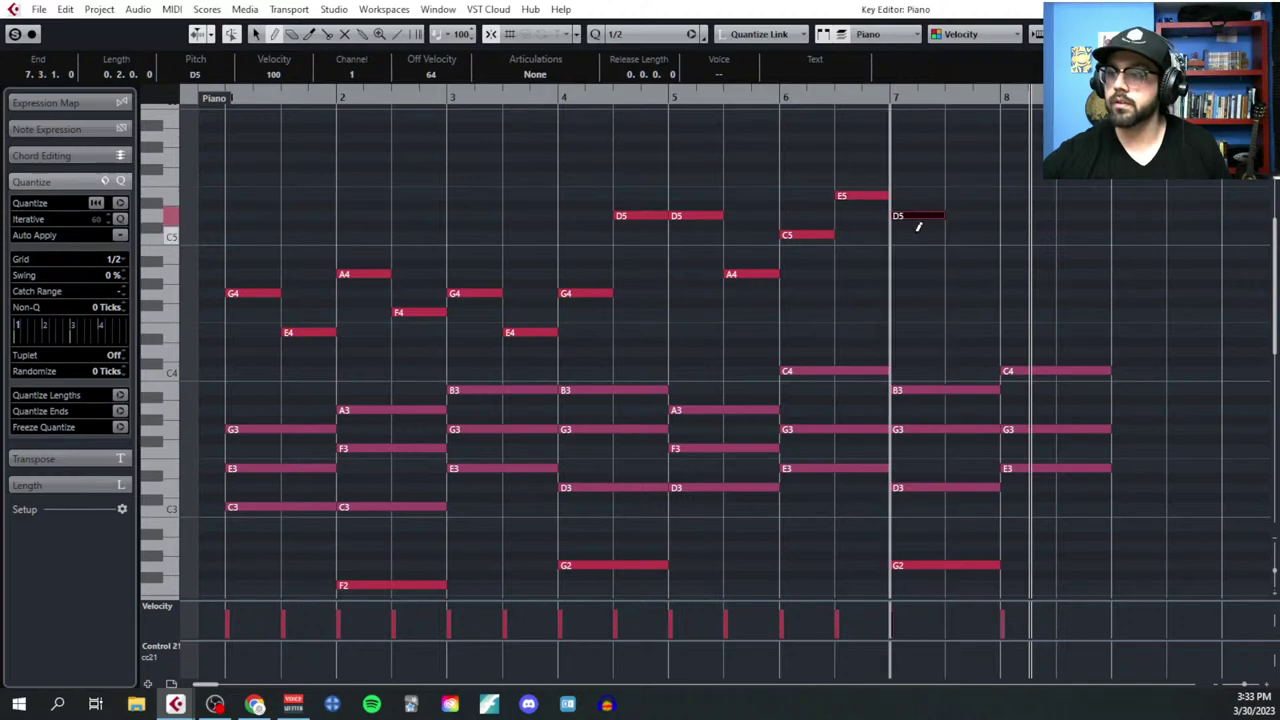
pyautogui.click(966, 273)
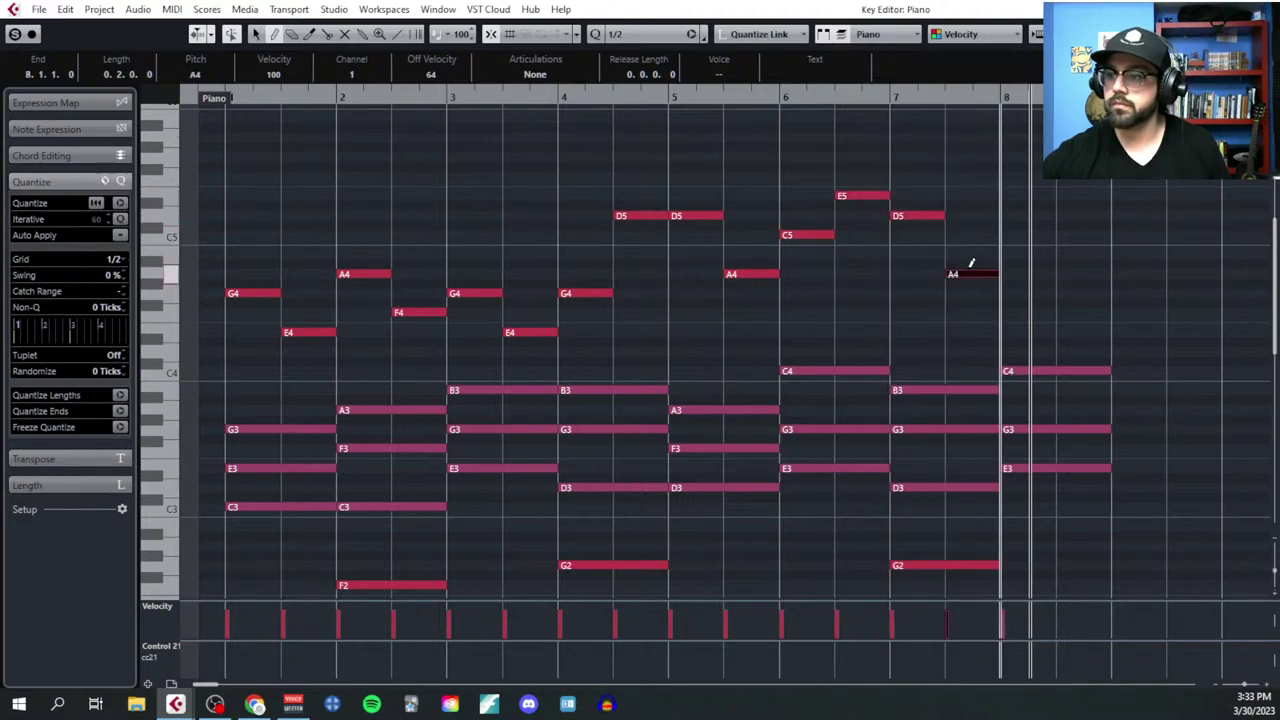
pyautogui.click(971, 278)
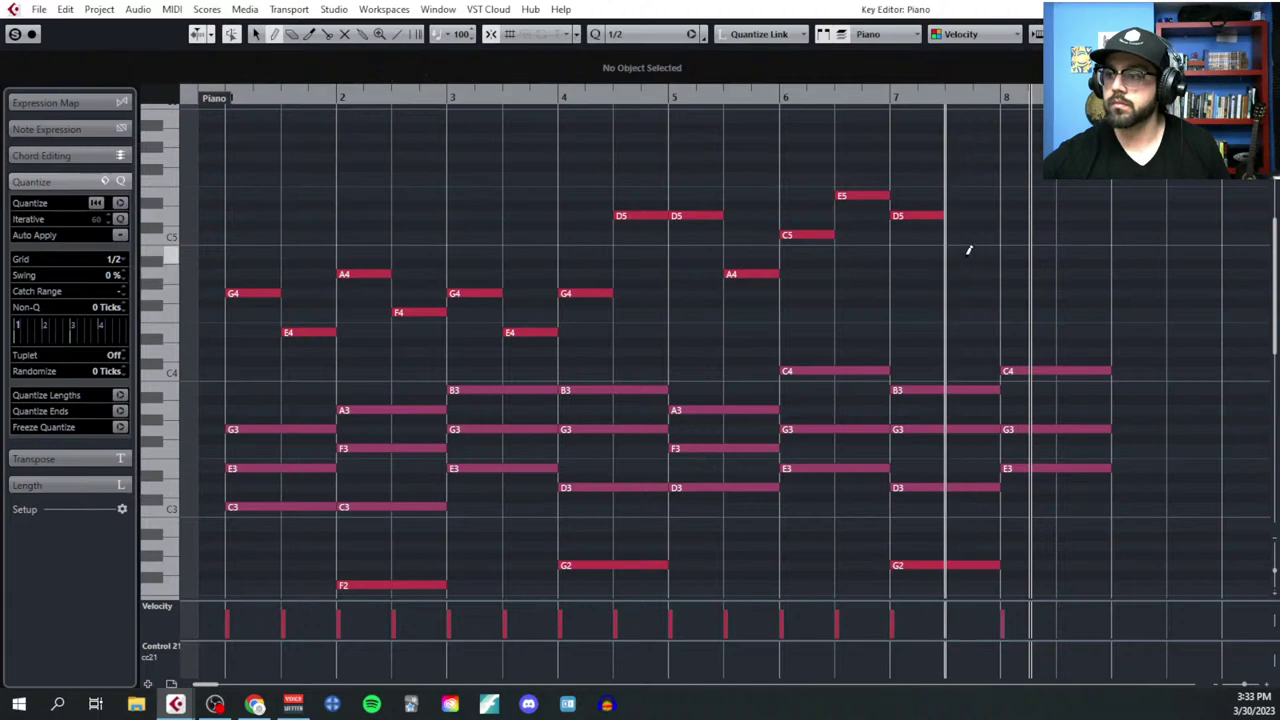
pyautogui.click(969, 254)
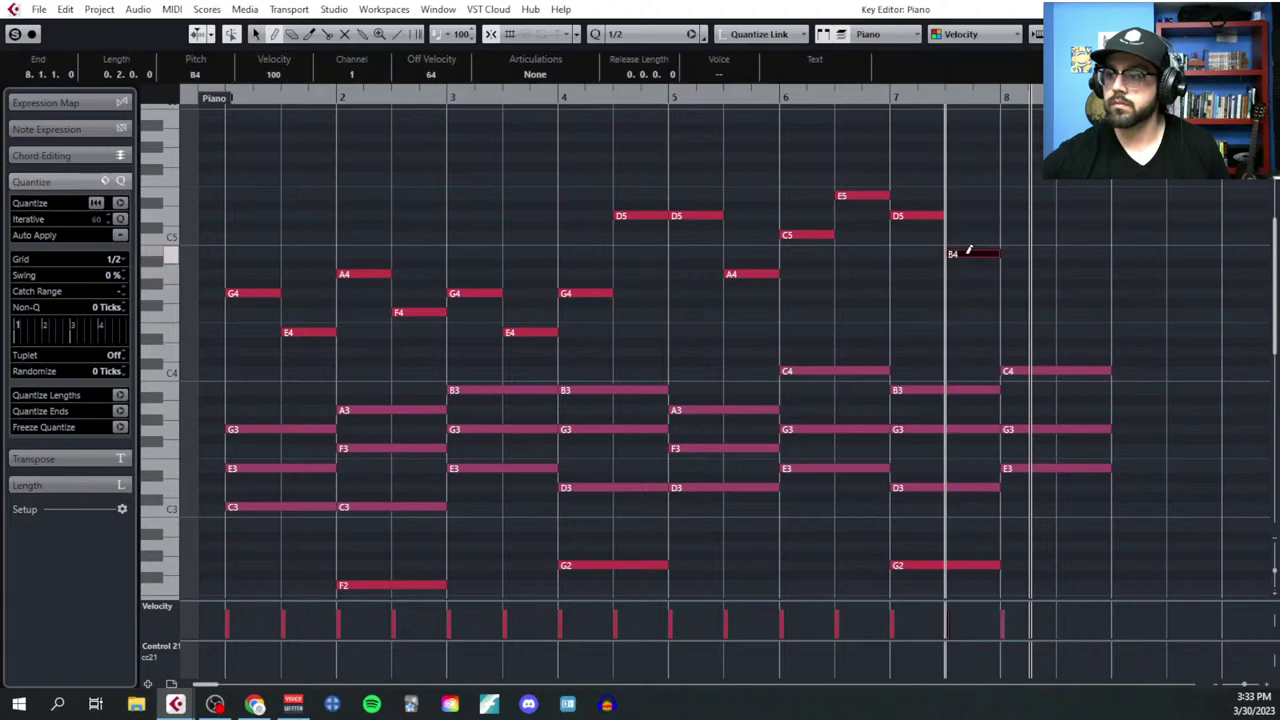
# Step: Draw two half-bar melody notes in bar 8 and arrange them as C5 followed by G4
pyautogui.click(1027, 284)
pyautogui.click(1028, 292)
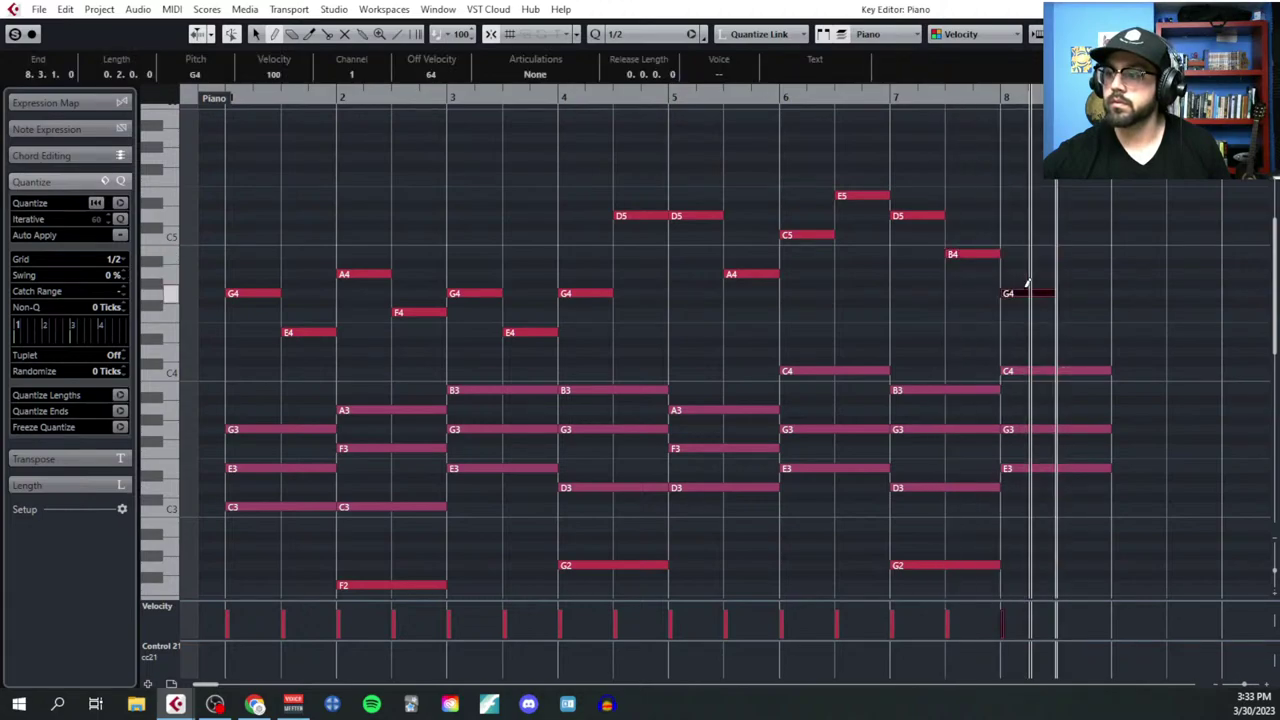
pyautogui.click(1092, 334)
pyautogui.click(1092, 334)
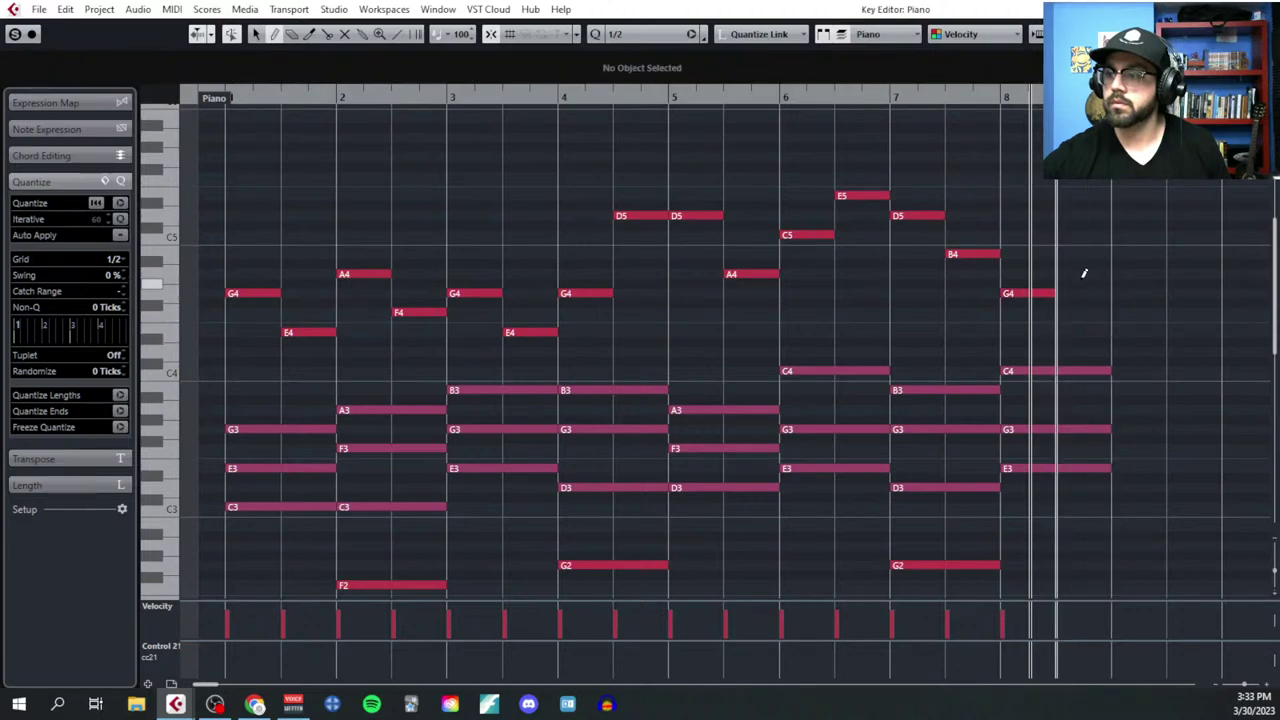
pyautogui.click(1083, 254)
pyautogui.click(1083, 252)
pyautogui.click(1074, 234)
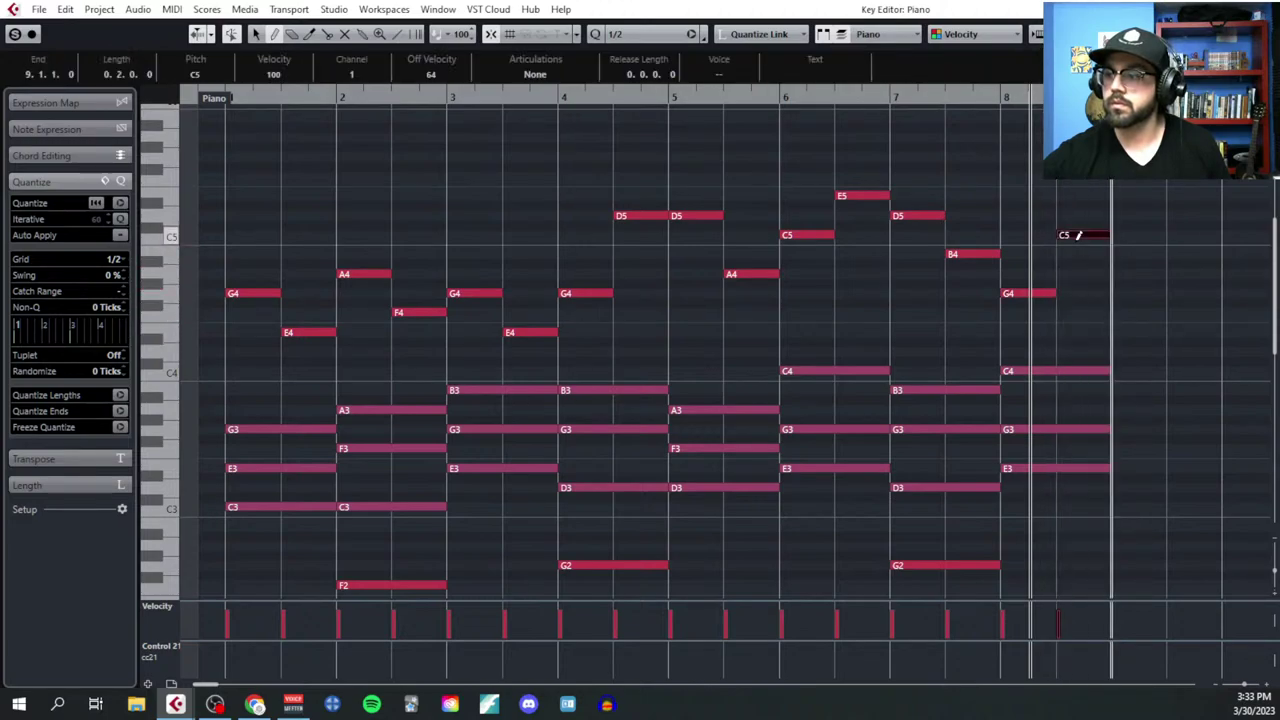
pyautogui.moveTo(1036, 292); pyautogui.dragTo(1054, 240)
pyautogui.press('Escape')
pyautogui.moveTo(1040, 296); pyautogui.dragTo(1085, 301)
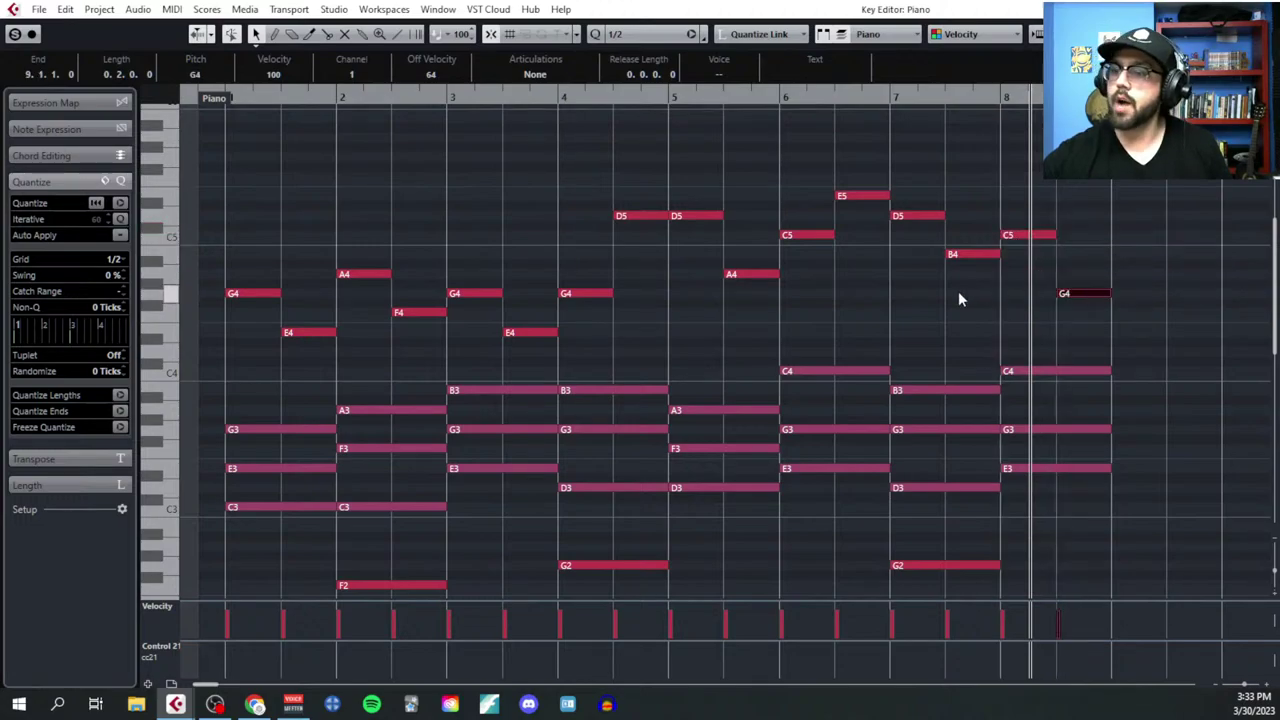
pyautogui.click(958, 291)
# Step: Play back the piece from the start of bar 1 to hear the full melody over the chords
pyautogui.scroll(3, 220, 142)
pyautogui.click(230, 100)
pyautogui.press('g')
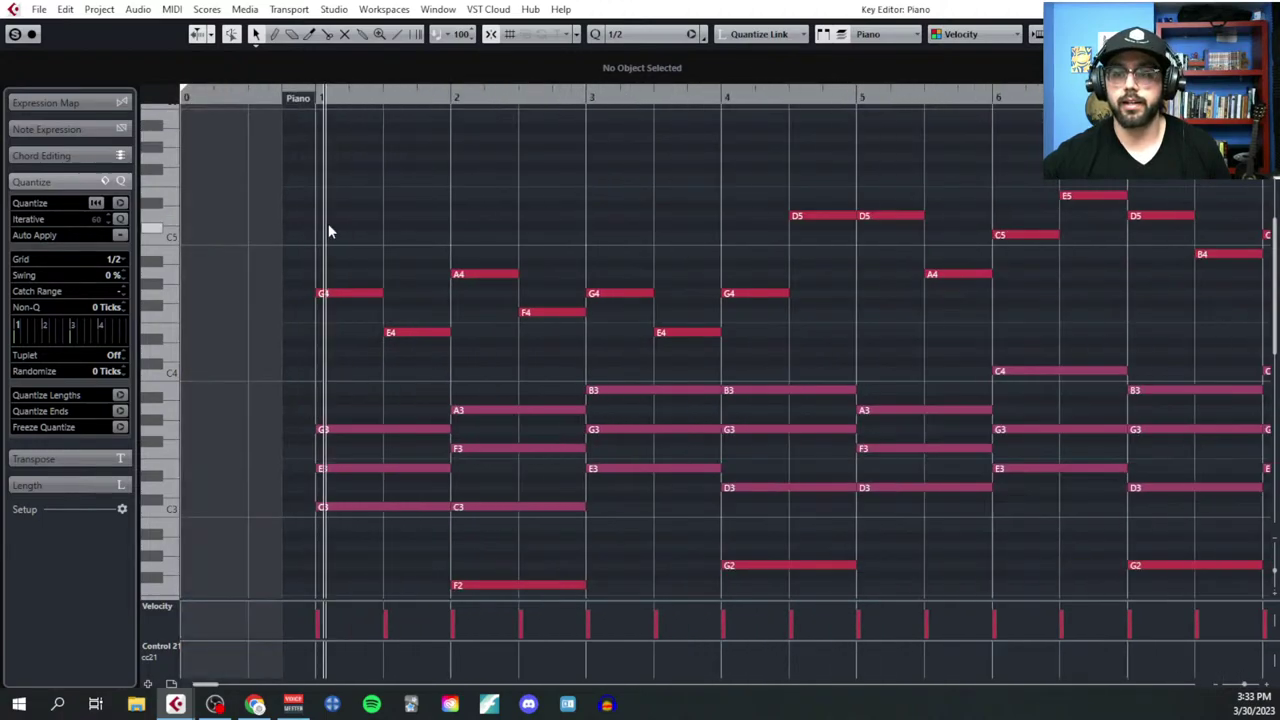
pyautogui.press('space')
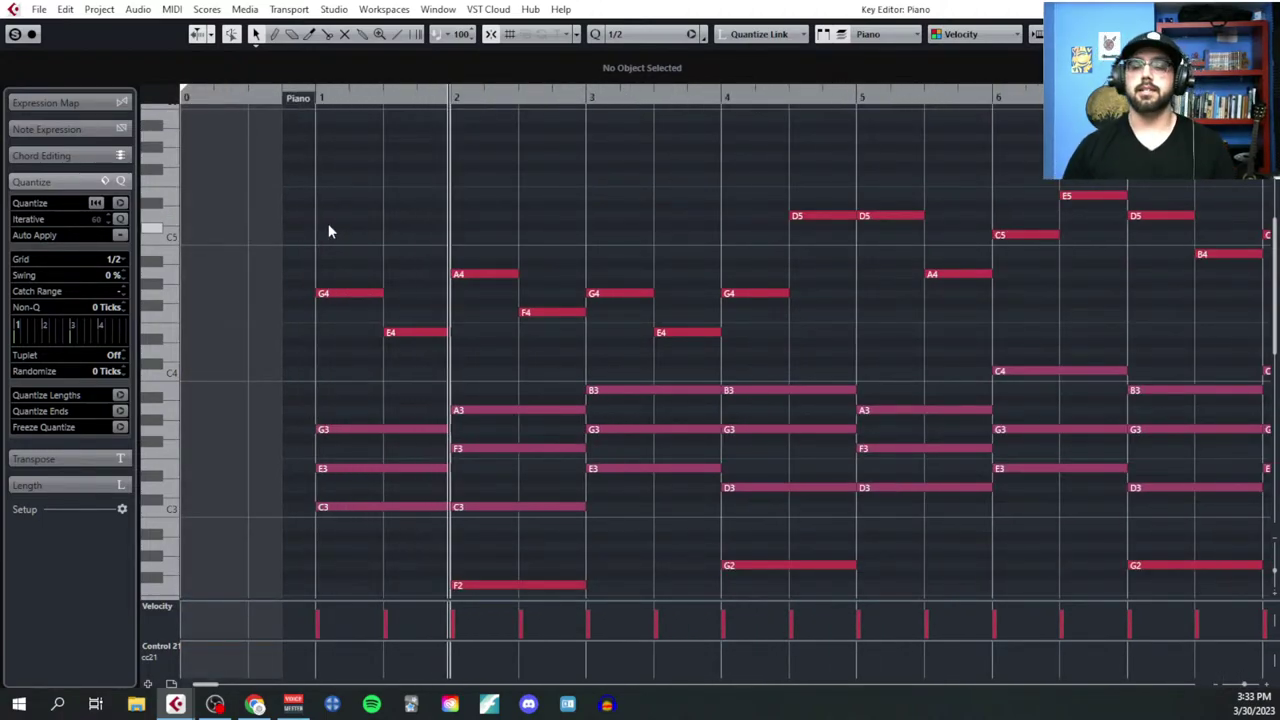
pyautogui.press('g')
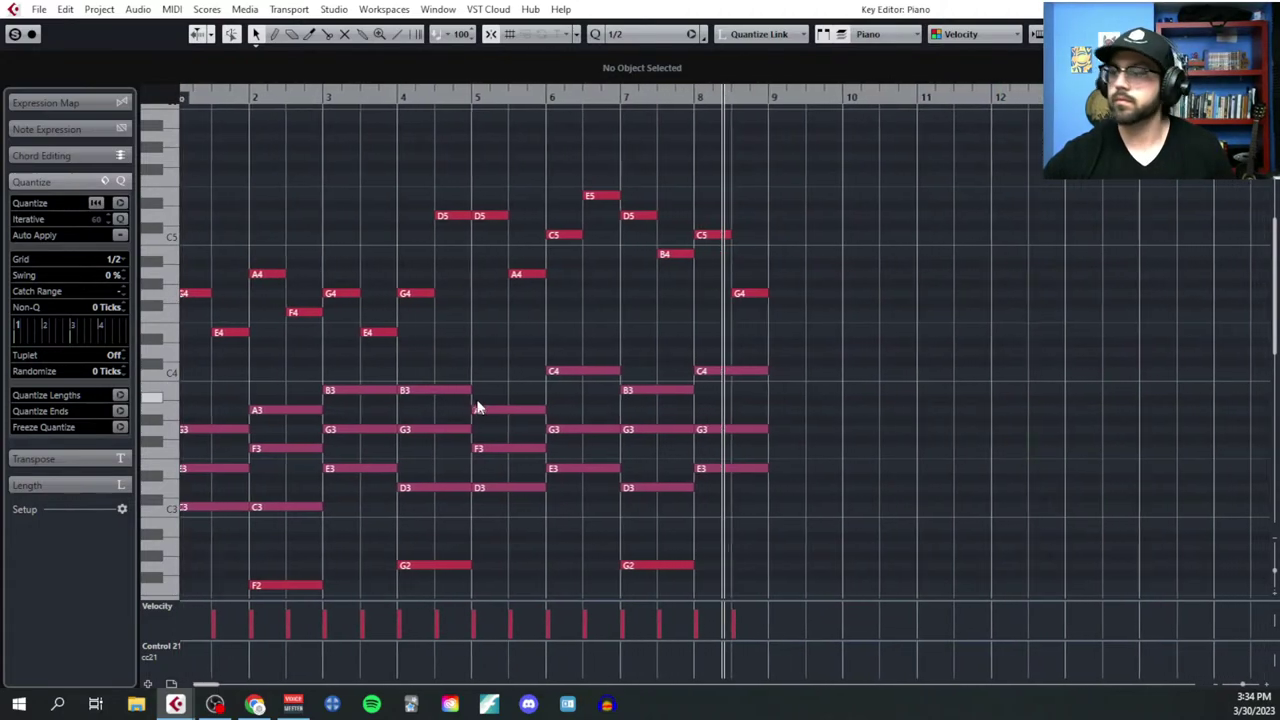
pyautogui.press('h')
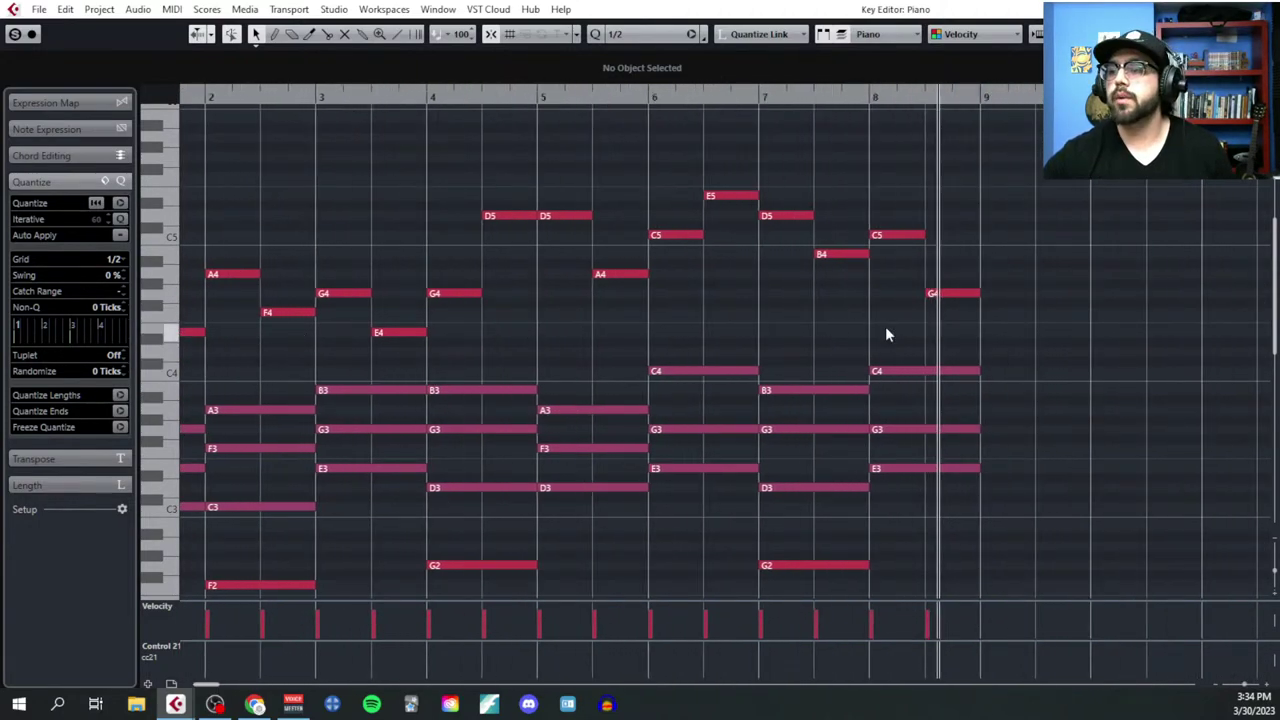
# Step: Select all melody notes from bar 1 through bar 8 together, and clear the selection
pyautogui.hscroll(-4, 885, 326)
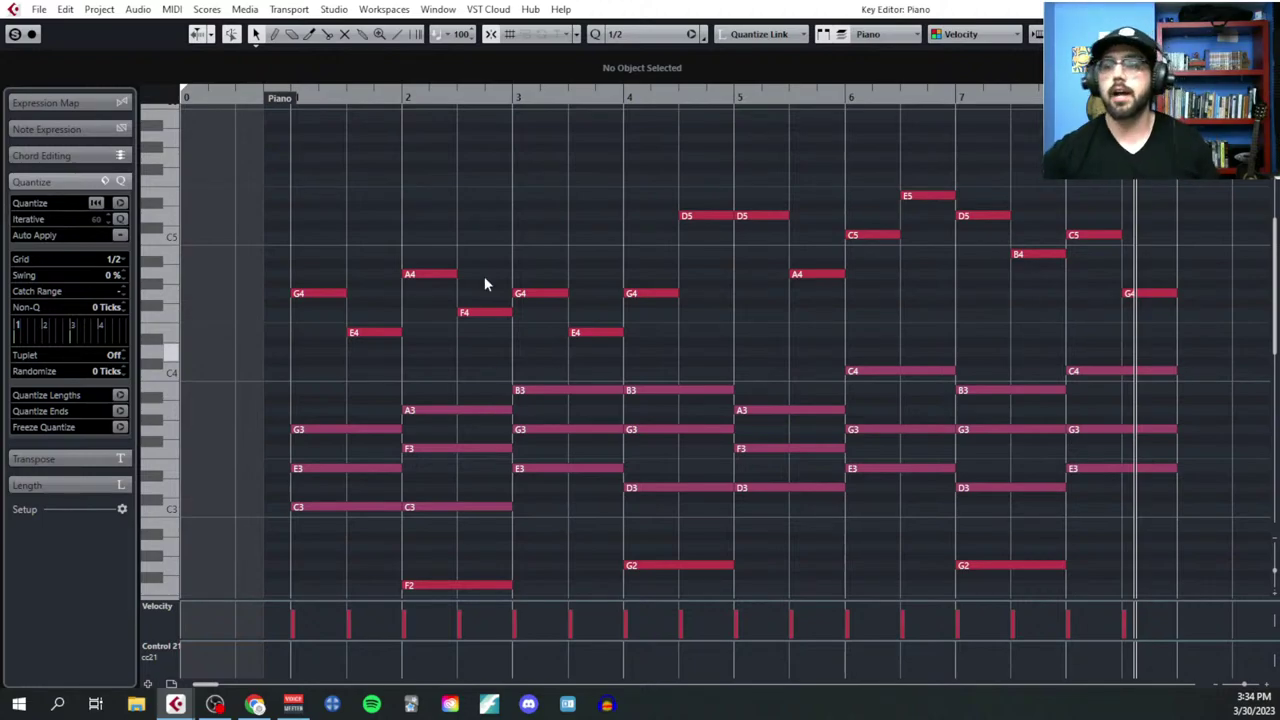
pyautogui.moveTo(276, 155); pyautogui.dragTo(1204, 337)
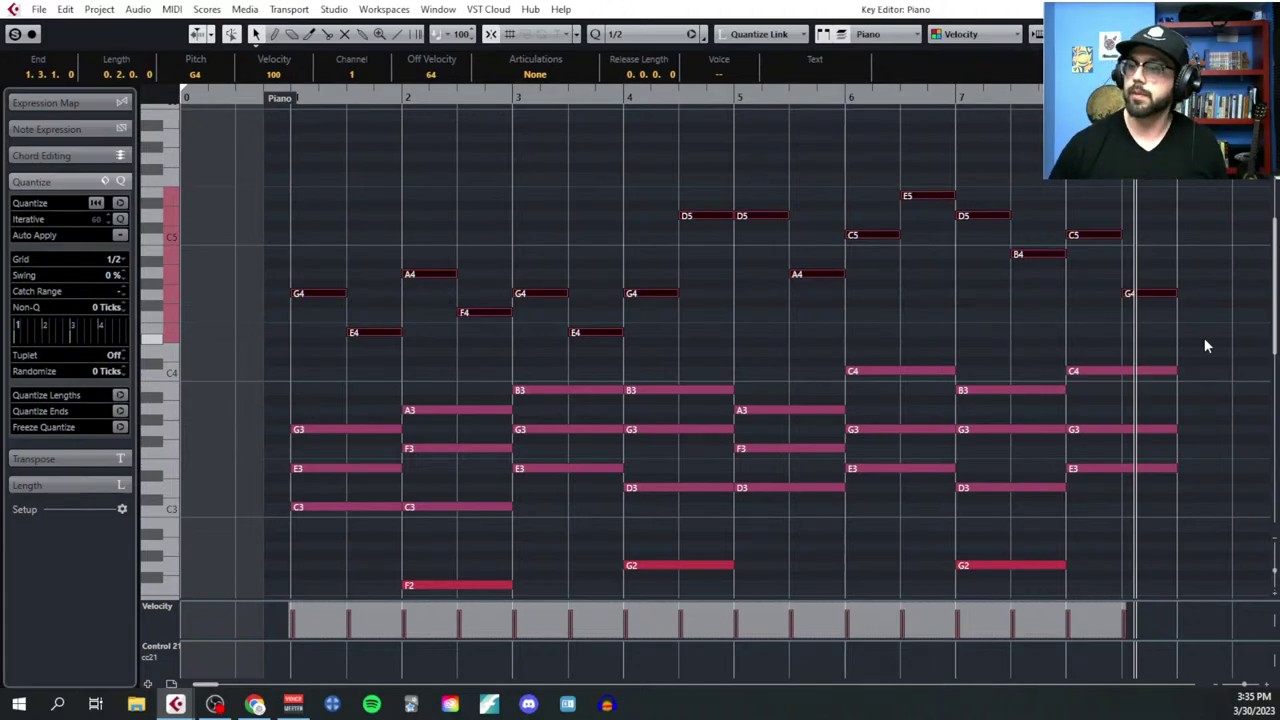
pyautogui.click(1128, 334)
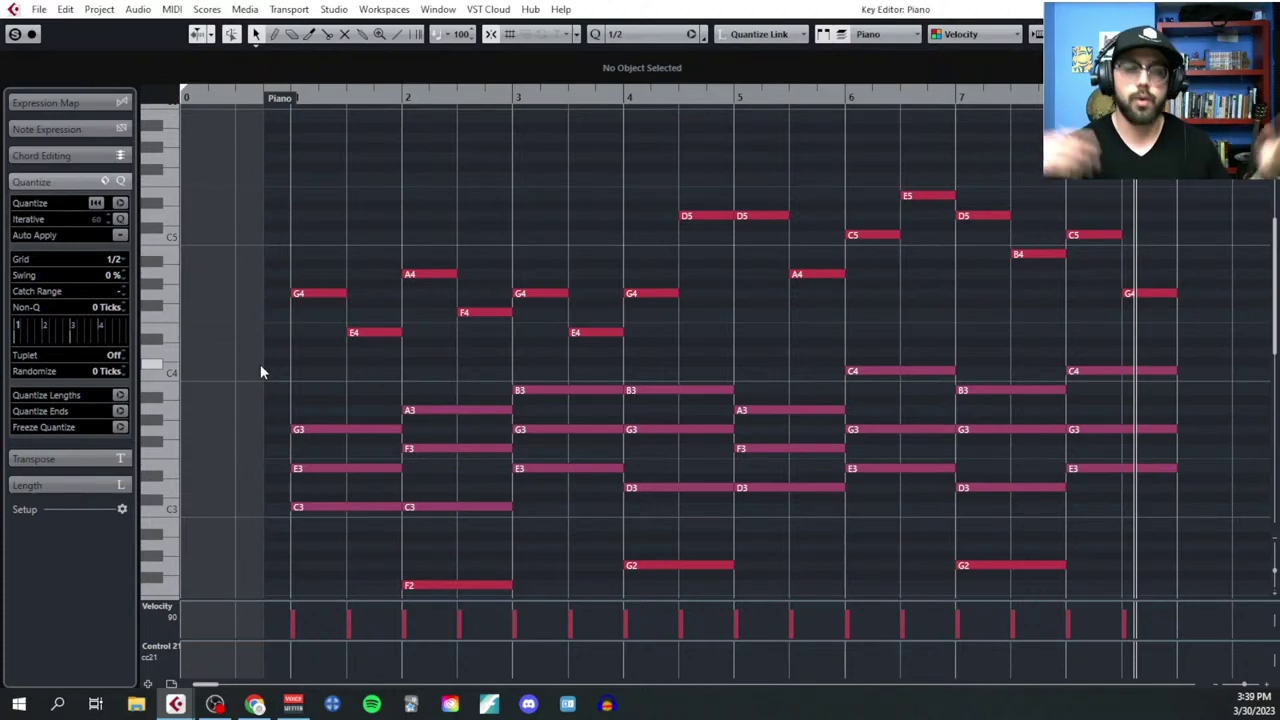
# Step: With the grid set to 1/8, split bar 1's melody G4 after its first and third eighths, and split the E4 in half
pyautogui.scroll(1, 329, 335)
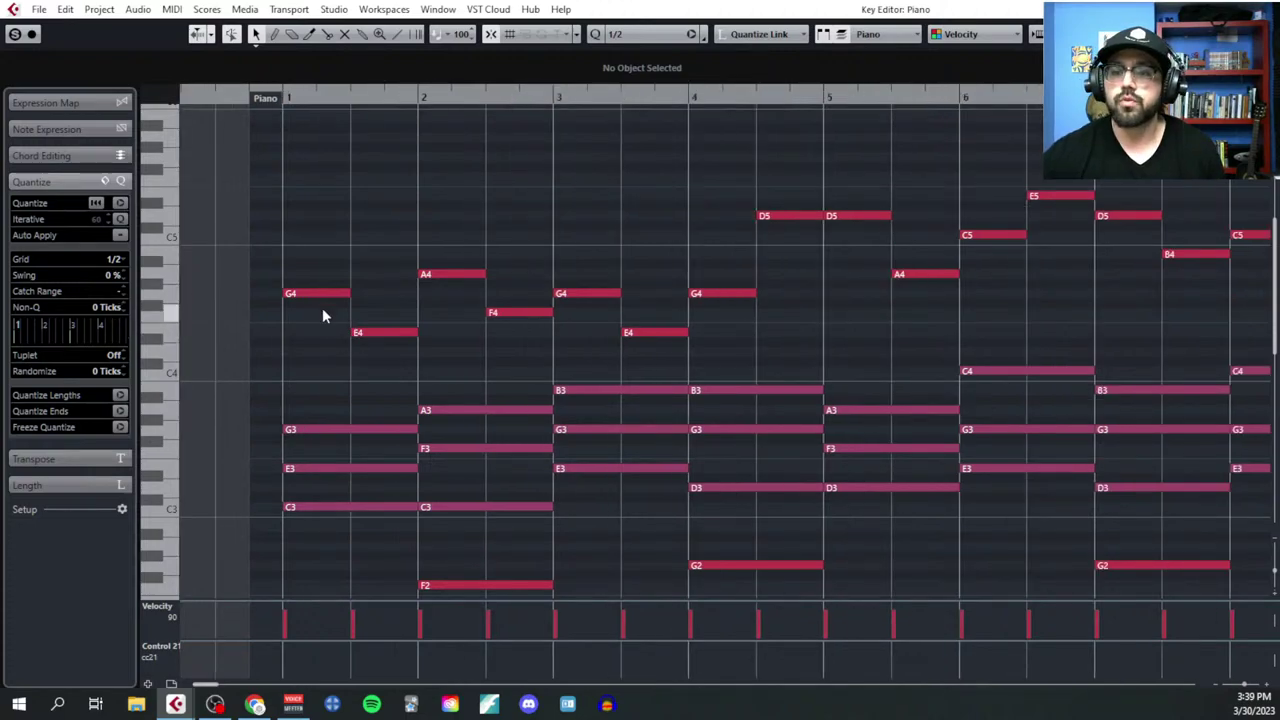
pyautogui.click(126, 263)
pyautogui.click(127, 330)
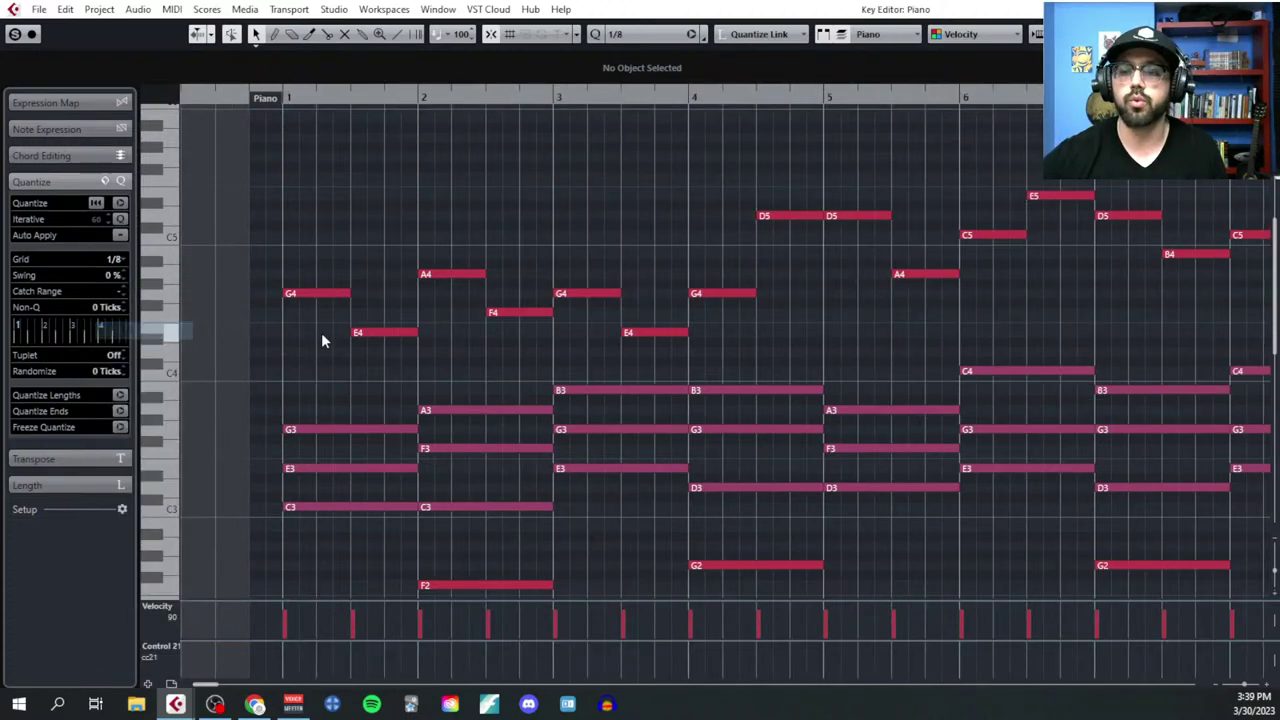
pyautogui.scroll(2, 307, 324)
pyautogui.rightClick(293, 330)
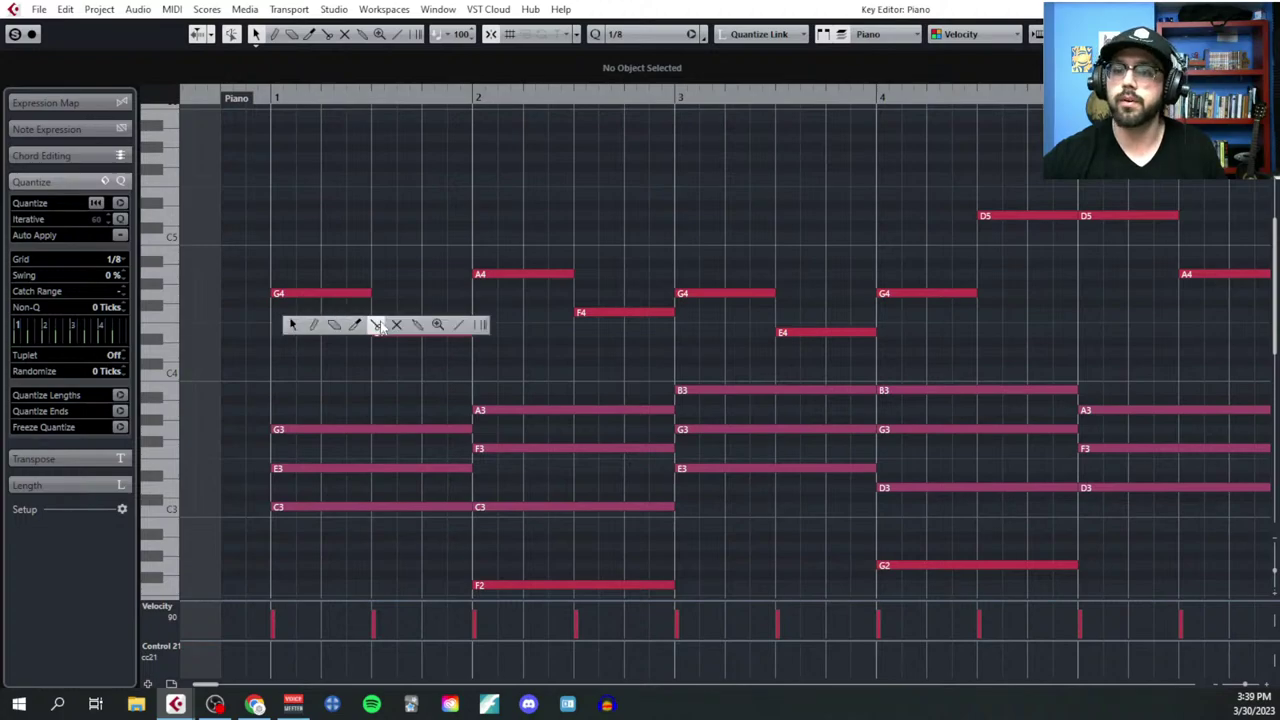
pyautogui.click(377, 325)
pyautogui.click(303, 295)
pyautogui.click(353, 295)
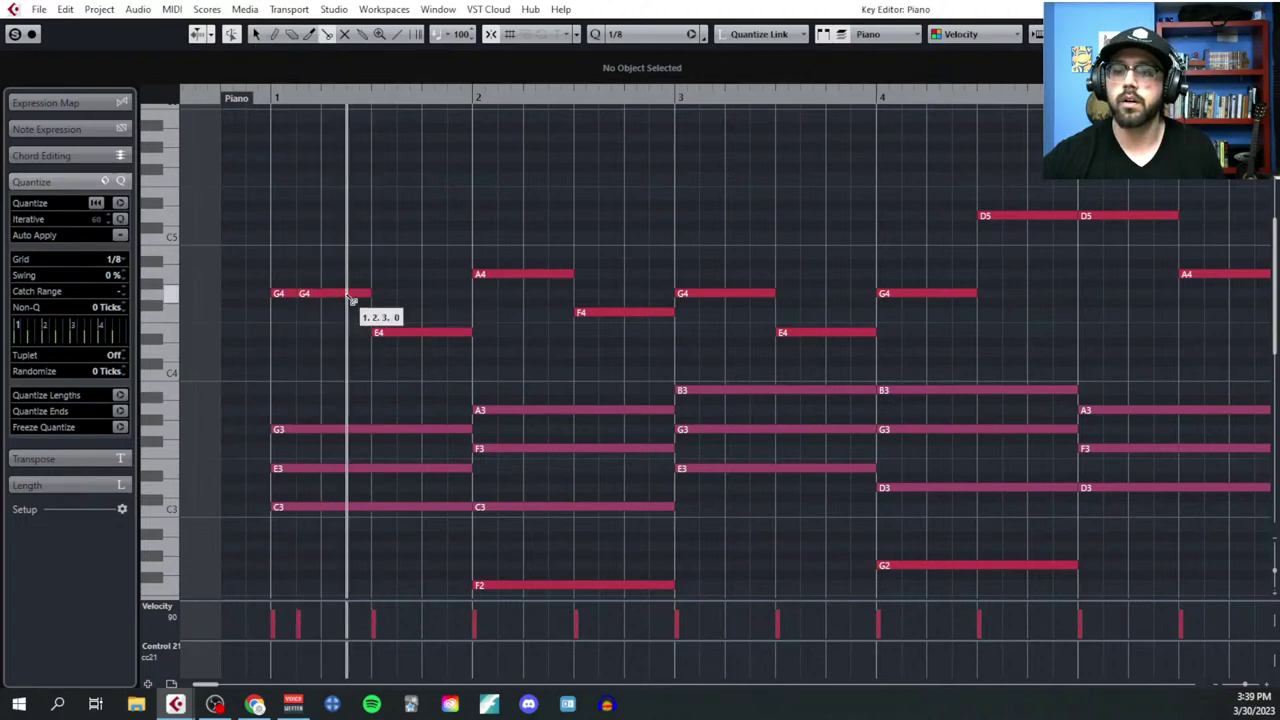
pyautogui.click(428, 333)
pyautogui.press('1')
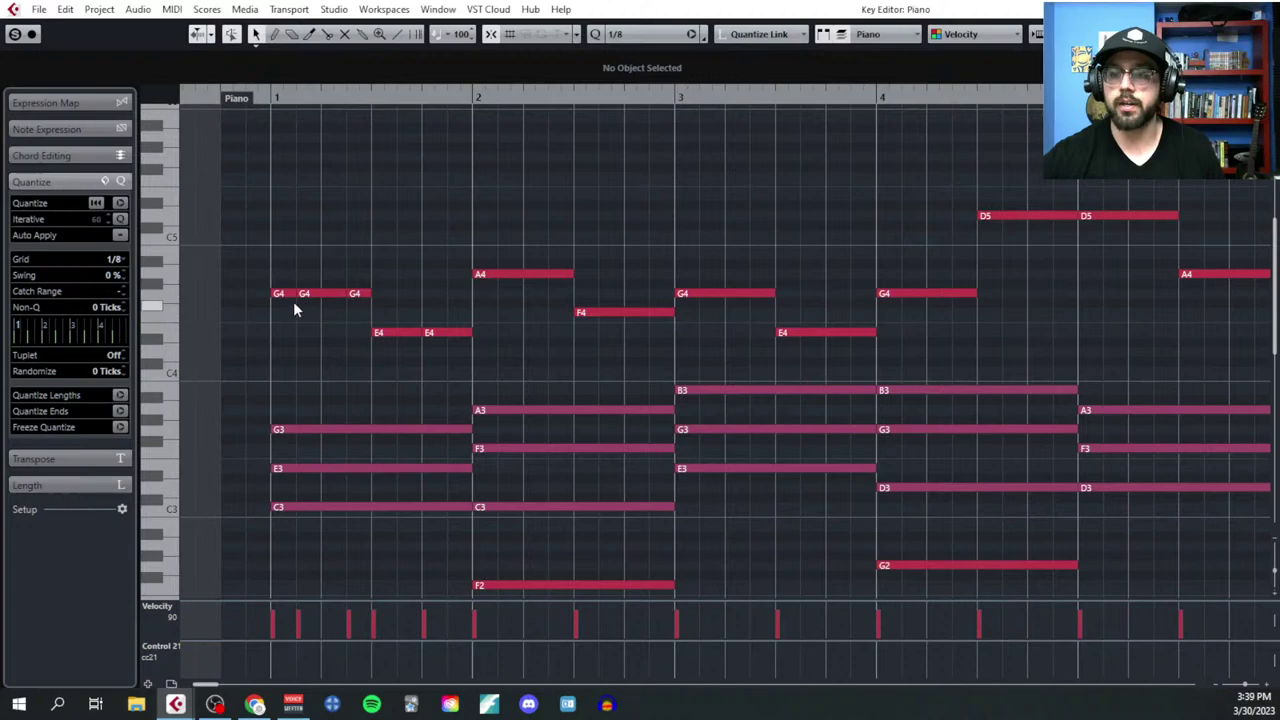
# Step: Transpose bar 1's second G4 to A4, third G4 to F4 and second E4 to D4, and play the bar back
pyautogui.click(329, 296)
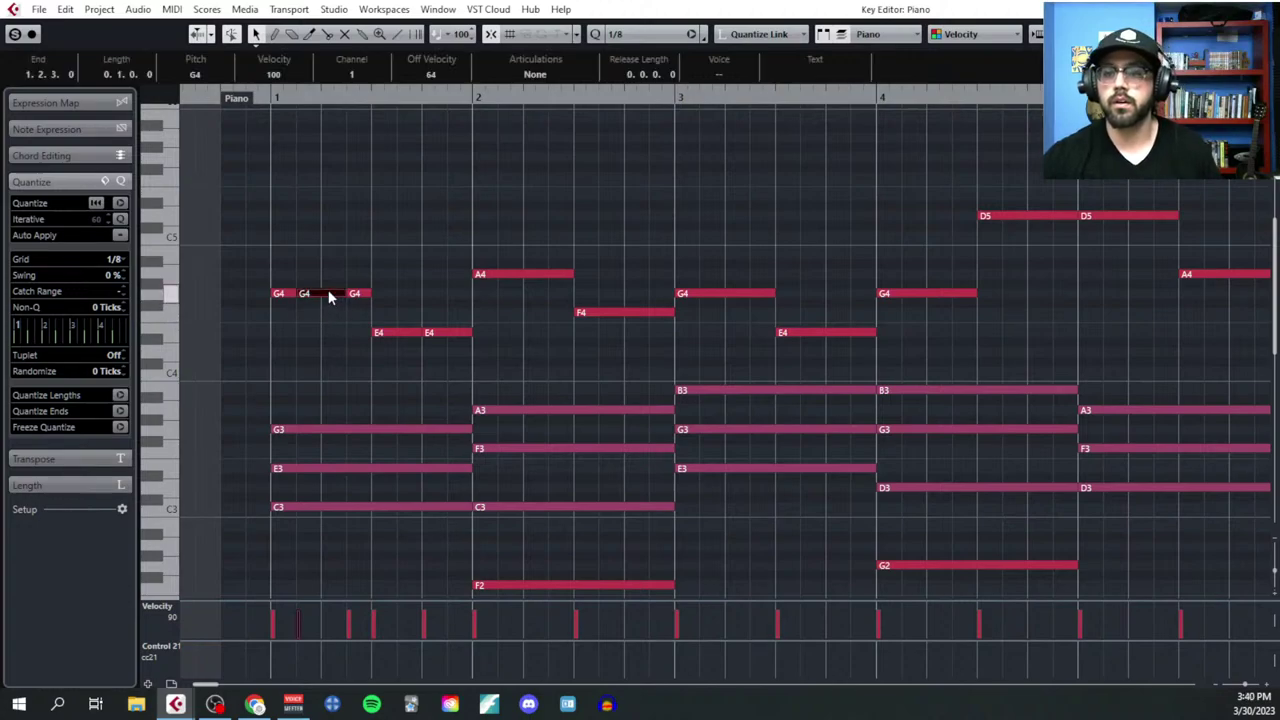
pyautogui.press('Up')
pyautogui.press('Up')
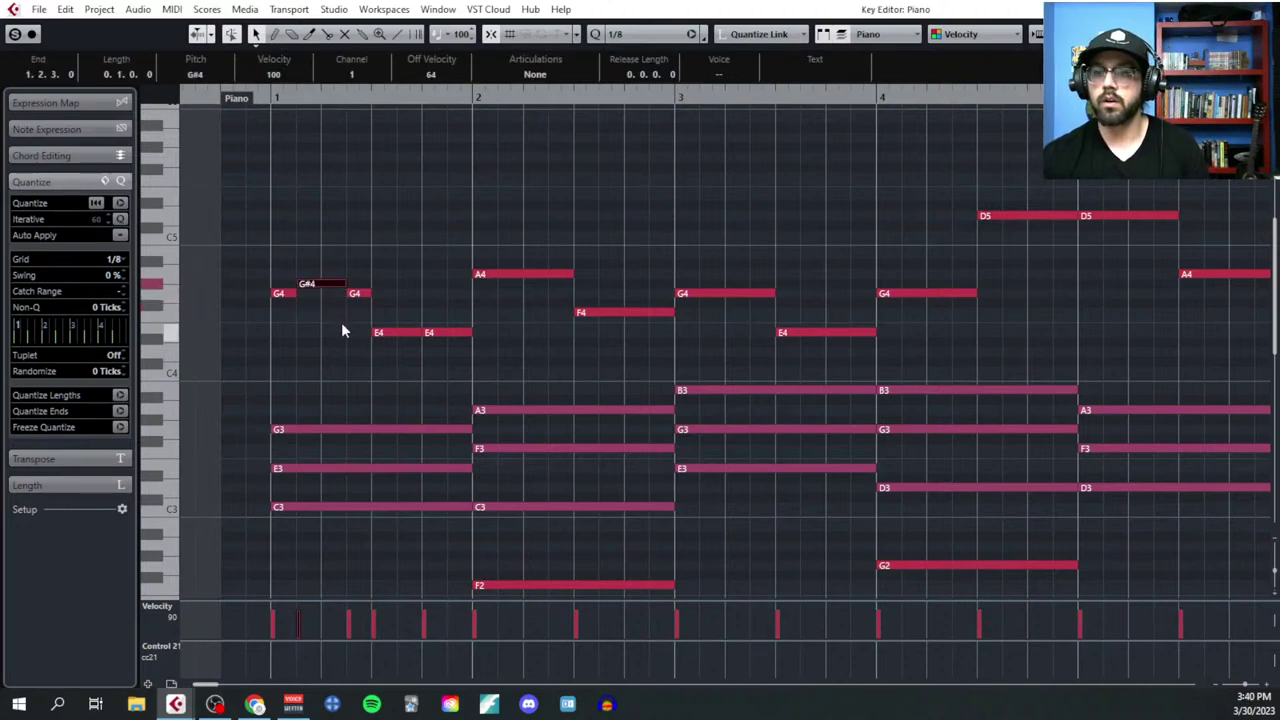
pyautogui.click(358, 293)
pyautogui.press('Down')
pyautogui.press('Down')
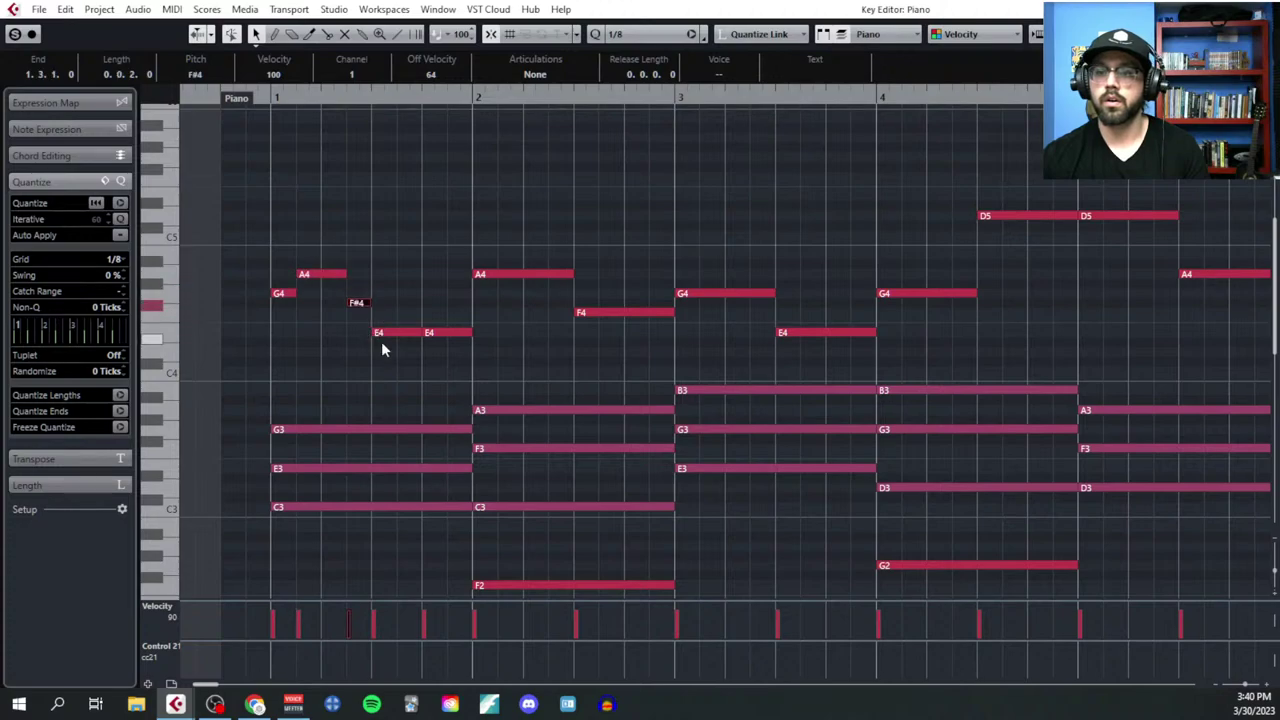
pyautogui.click(450, 333)
pyautogui.press('Down')
pyautogui.press('Down')
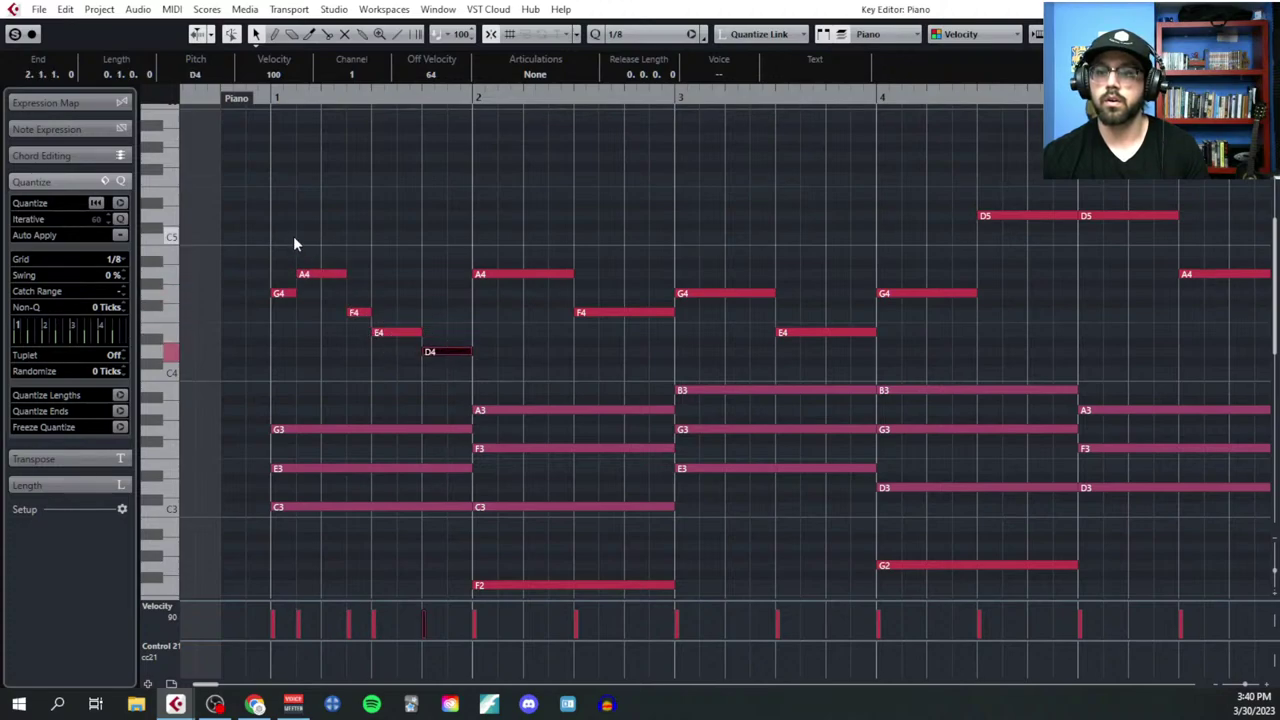
pyautogui.press('space')
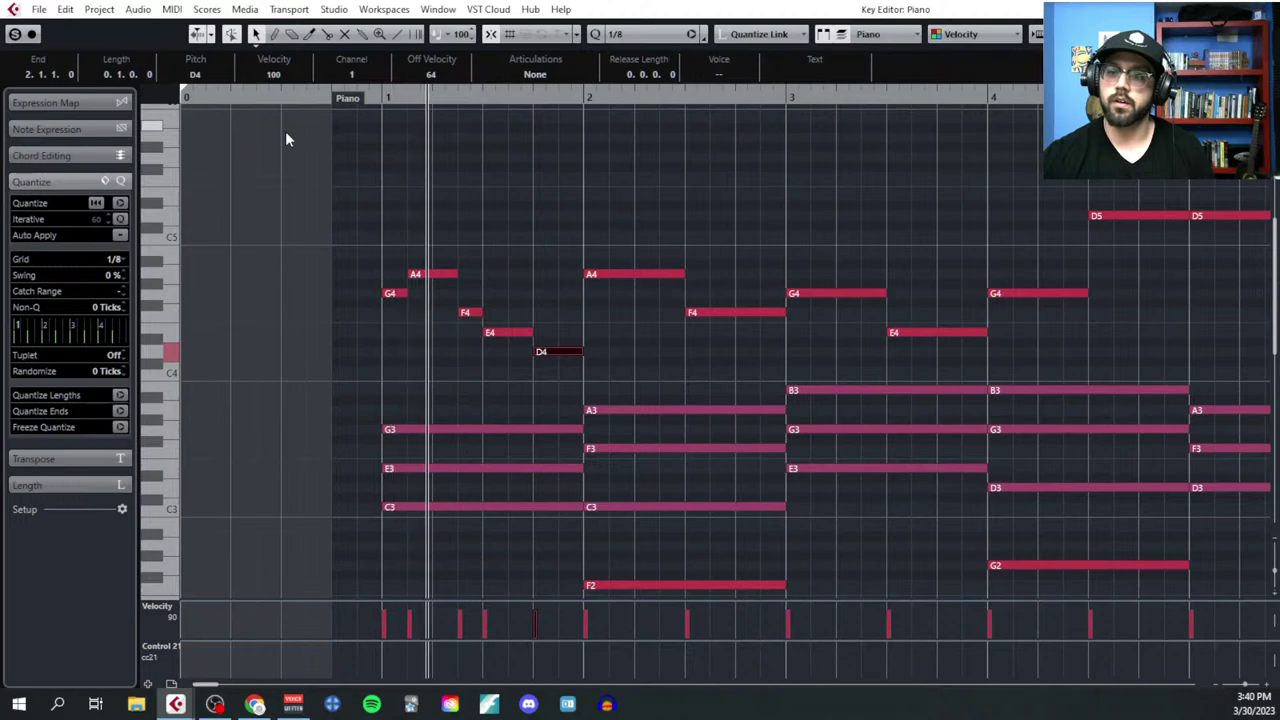
# Step: Split bar 2's melody A4 into four eighth notes and lower the last three to G4, F4 and E4
pyautogui.rightClick(612, 320)
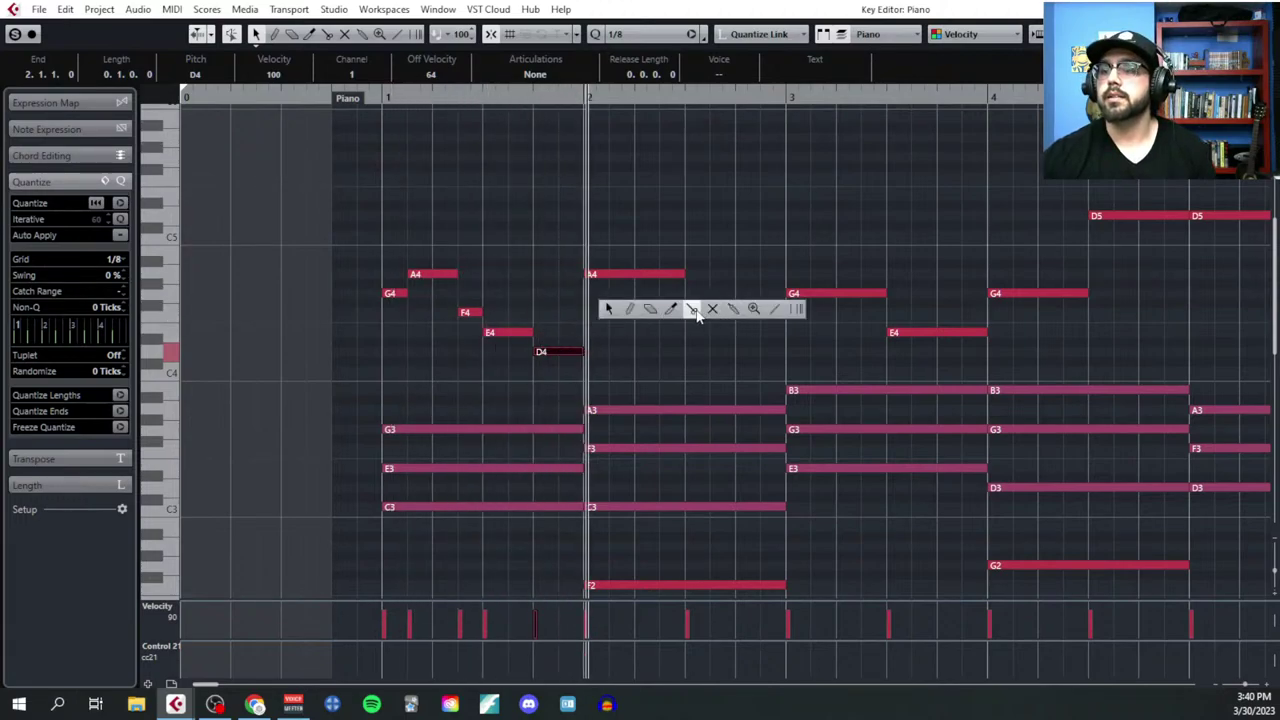
pyautogui.click(689, 309)
pyautogui.click(612, 279)
pyautogui.click(637, 279)
pyautogui.click(662, 279)
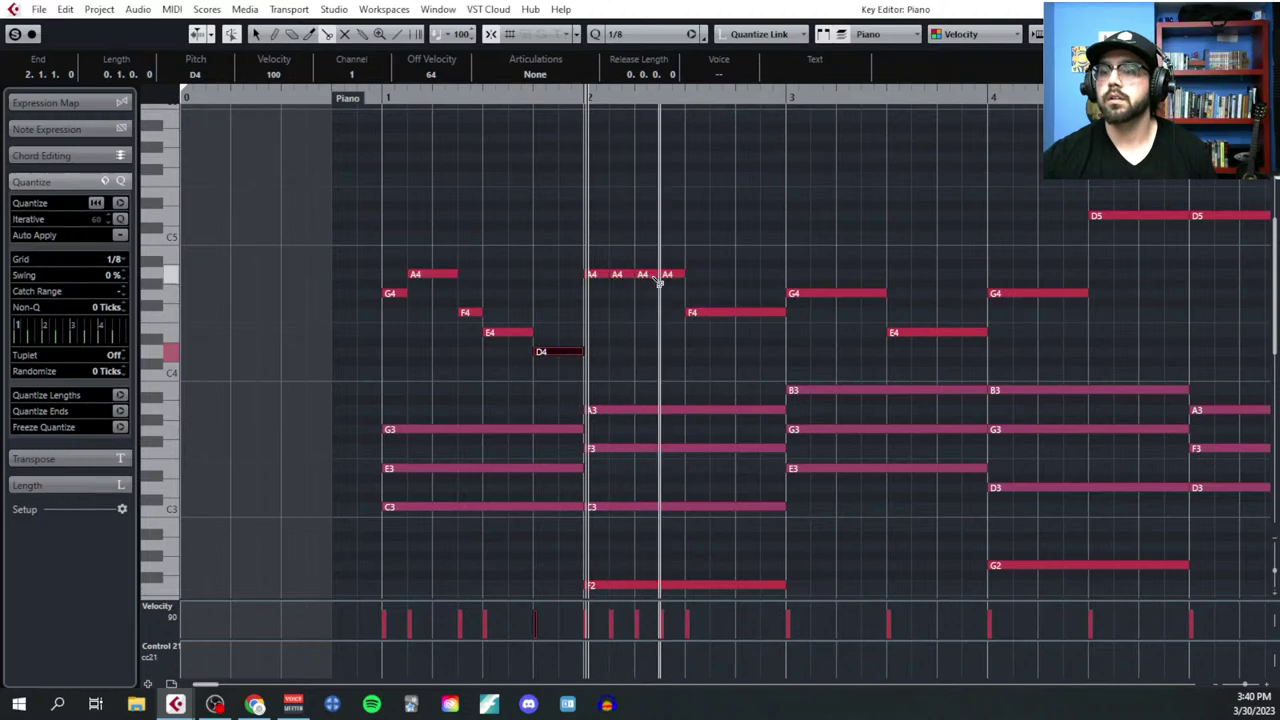
pyautogui.press('1')
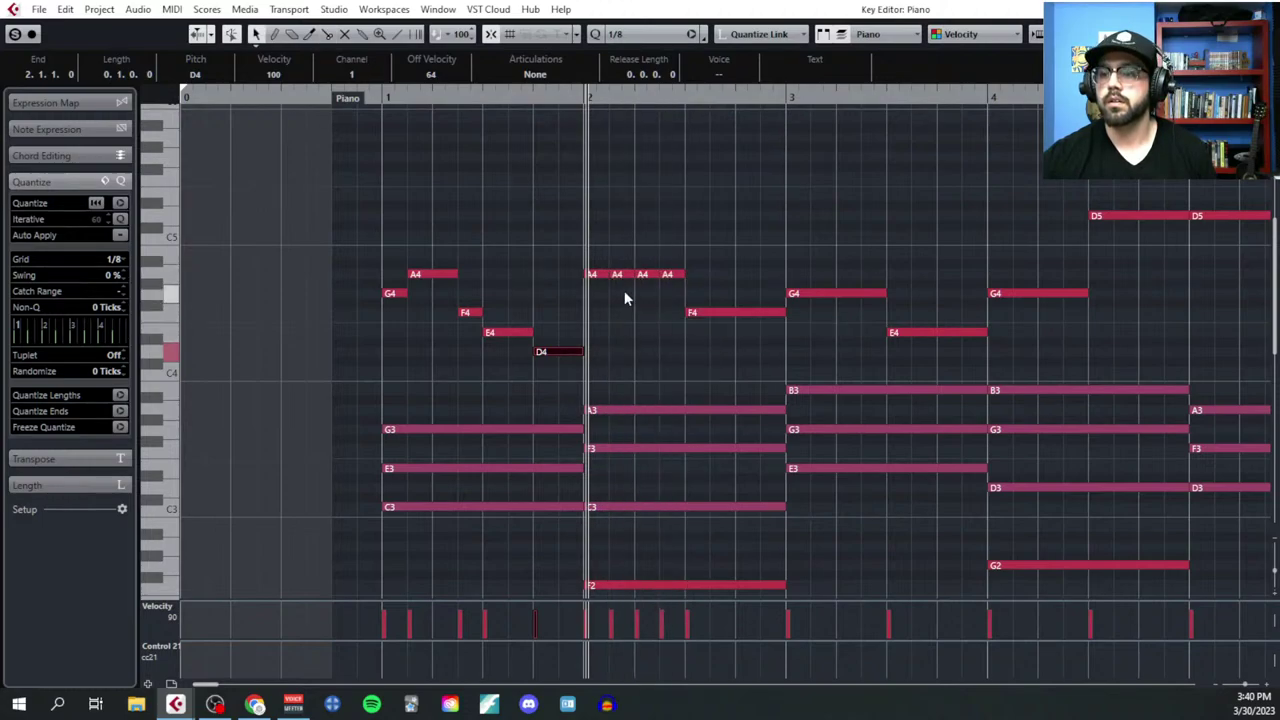
pyautogui.click(614, 277)
pyautogui.moveTo(617, 276); pyautogui.dragTo(690, 340)
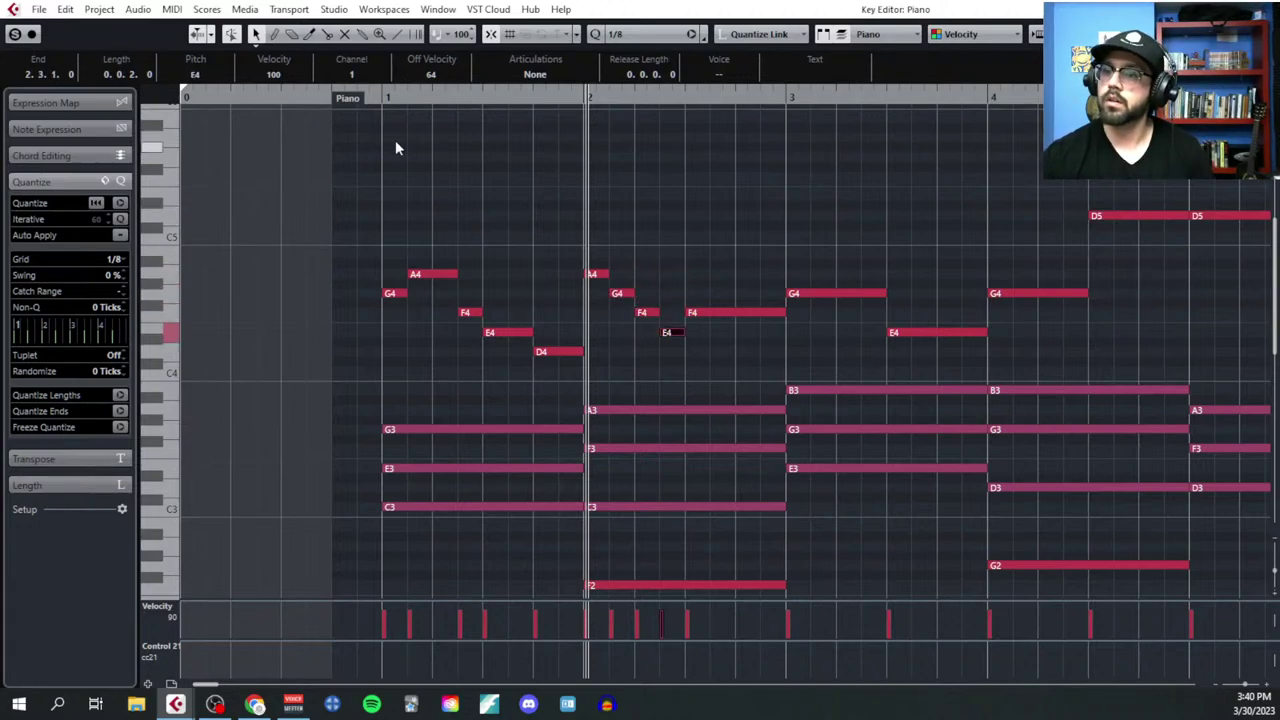
# Step: Play back bars 1 and 2, and select bar 1's G4 and E4, followed by its A4, F4 and D4
pyautogui.click(381, 98)
pyautogui.press('space')
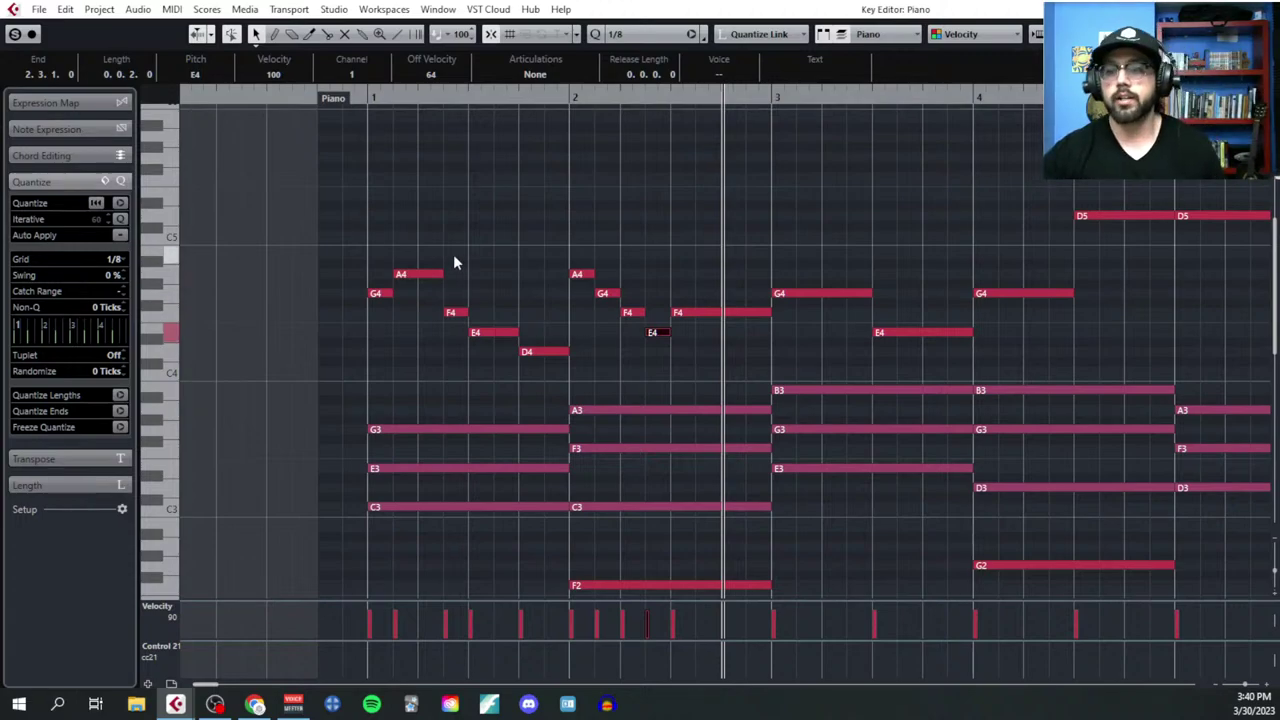
pyautogui.click(380, 291)
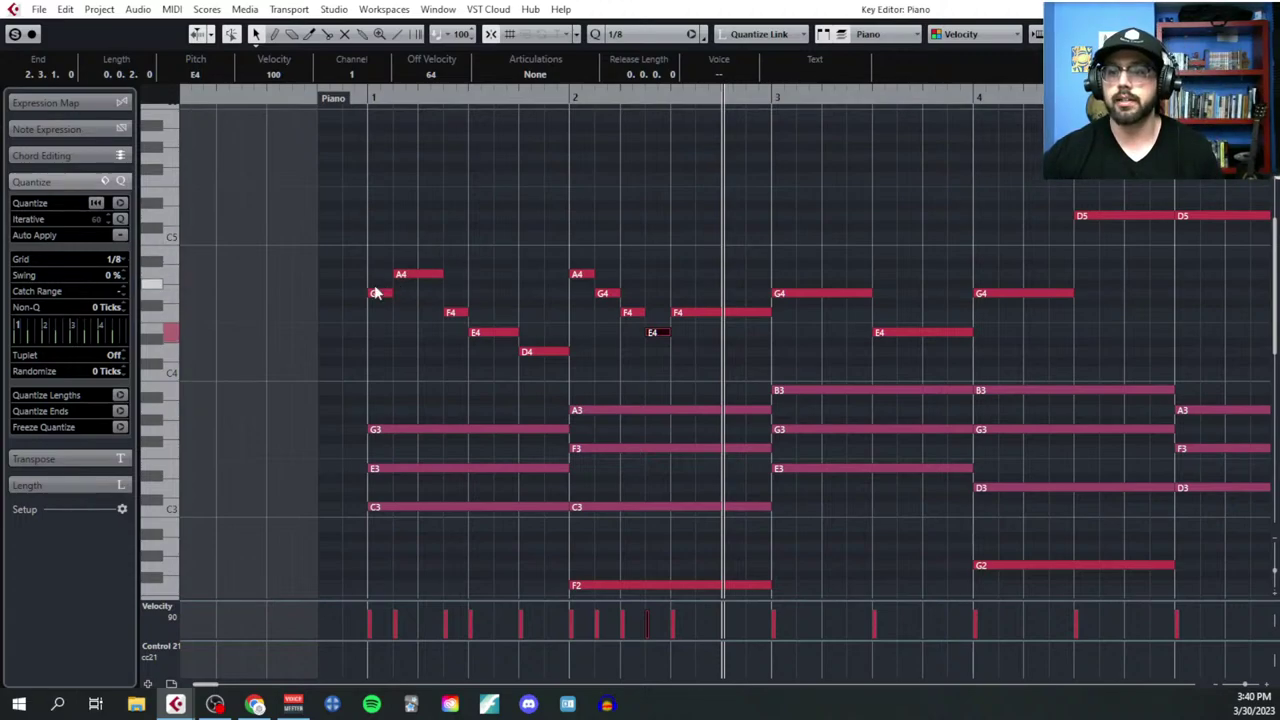
pyautogui.keyDown('shift'); pyautogui.click(496, 332); pyautogui.keyUp('shift')
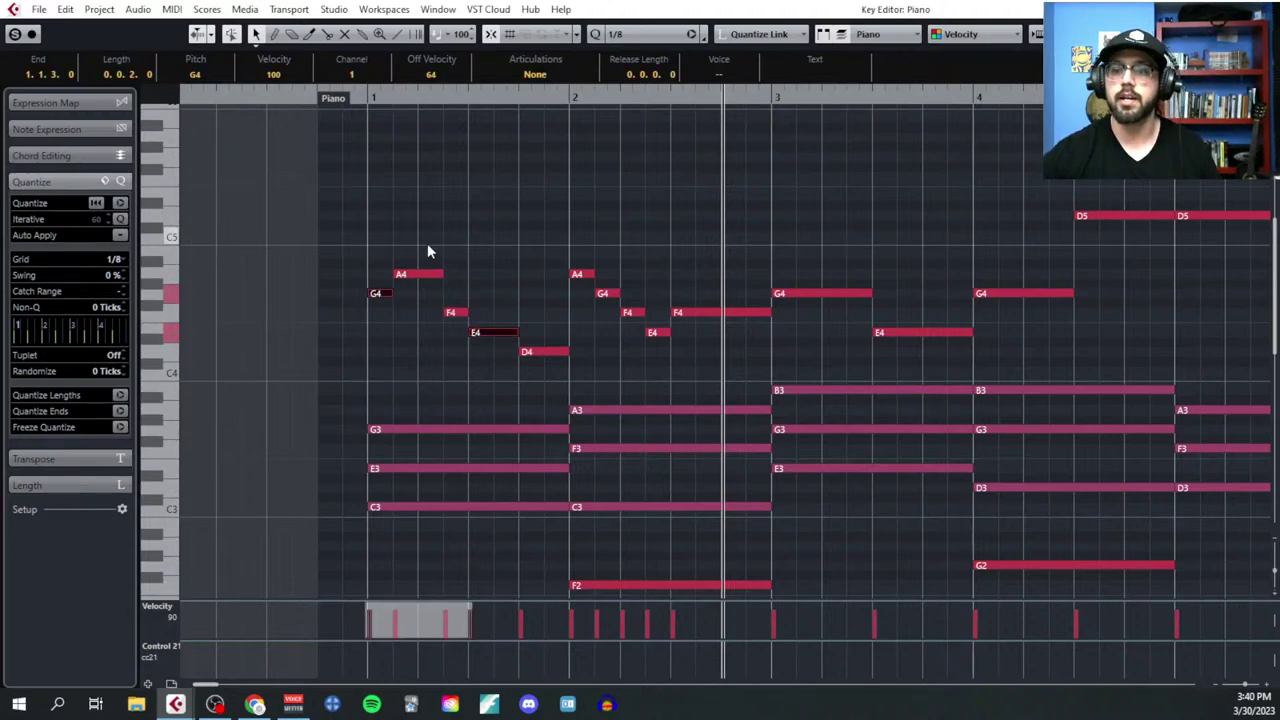
pyautogui.moveTo(427, 245); pyautogui.dragTo(456, 322)
pyautogui.keyDown('shift'); pyautogui.click(538, 351); pyautogui.keyUp('shift')
pyautogui.click(502, 396)
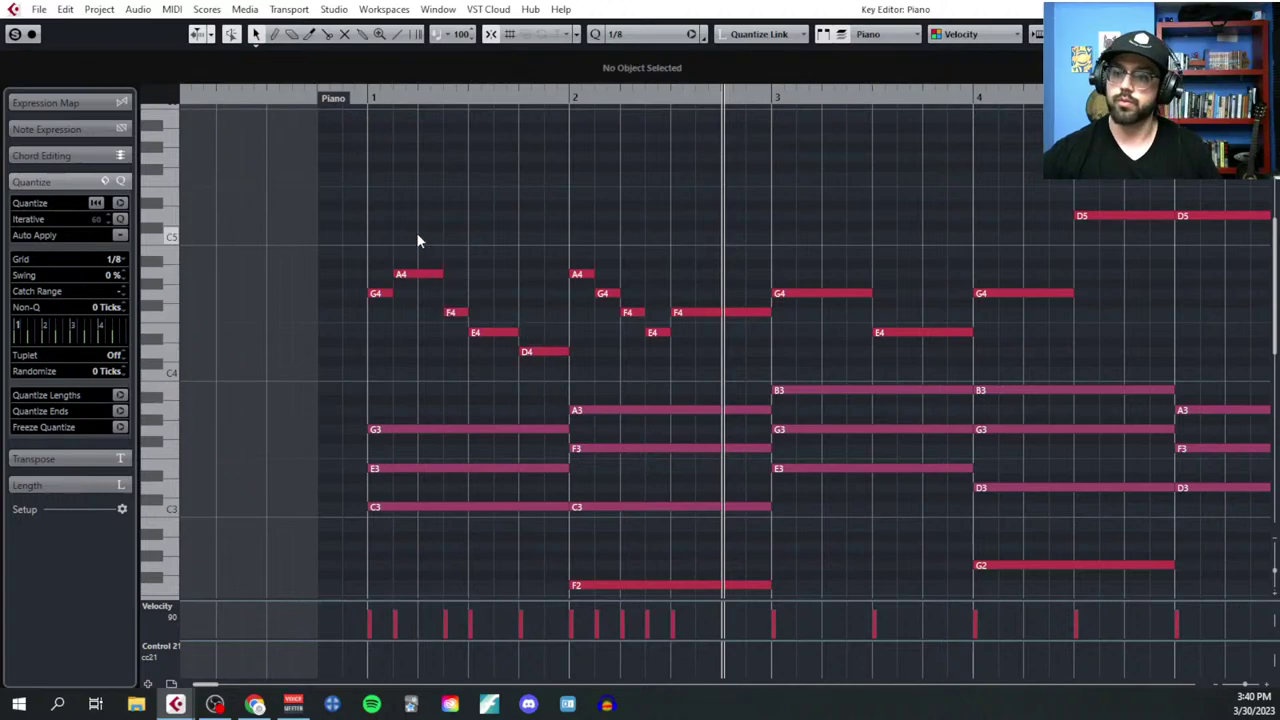
# Step: Select bar 1's A4, select all the melody notes of bars 1 and 2, and clear the selection
pyautogui.click(424, 274)
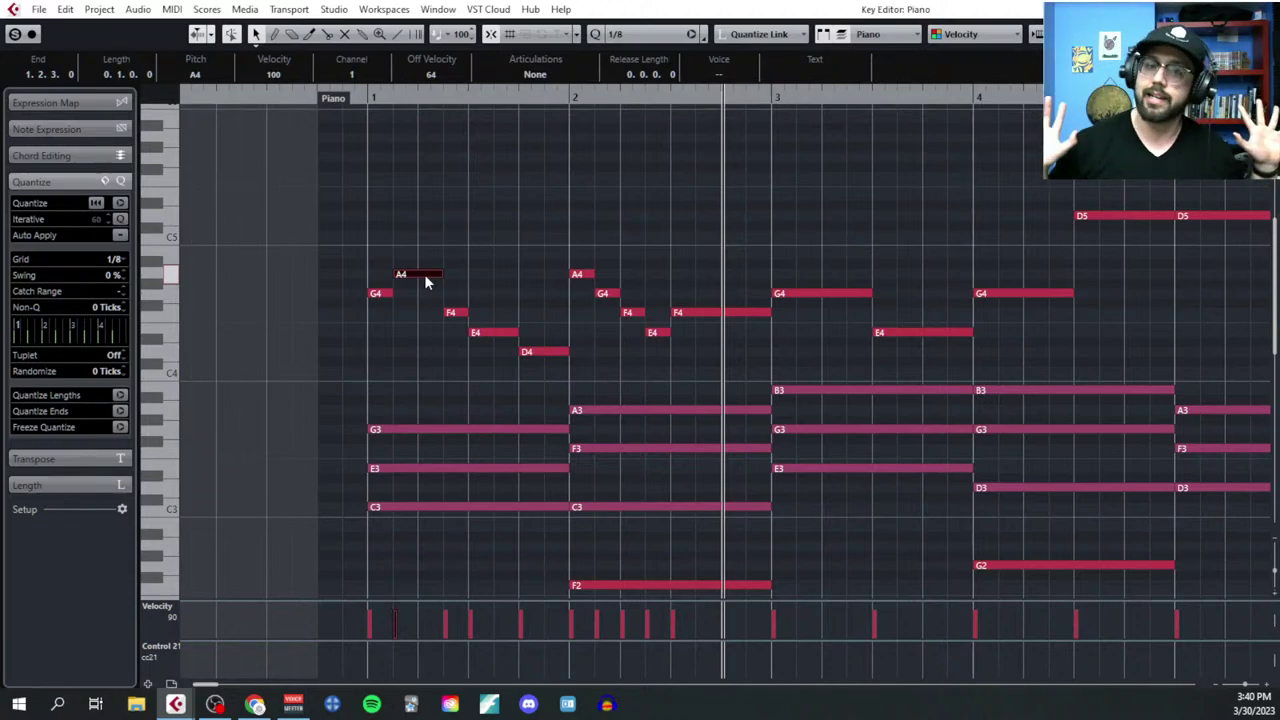
pyautogui.press('h')
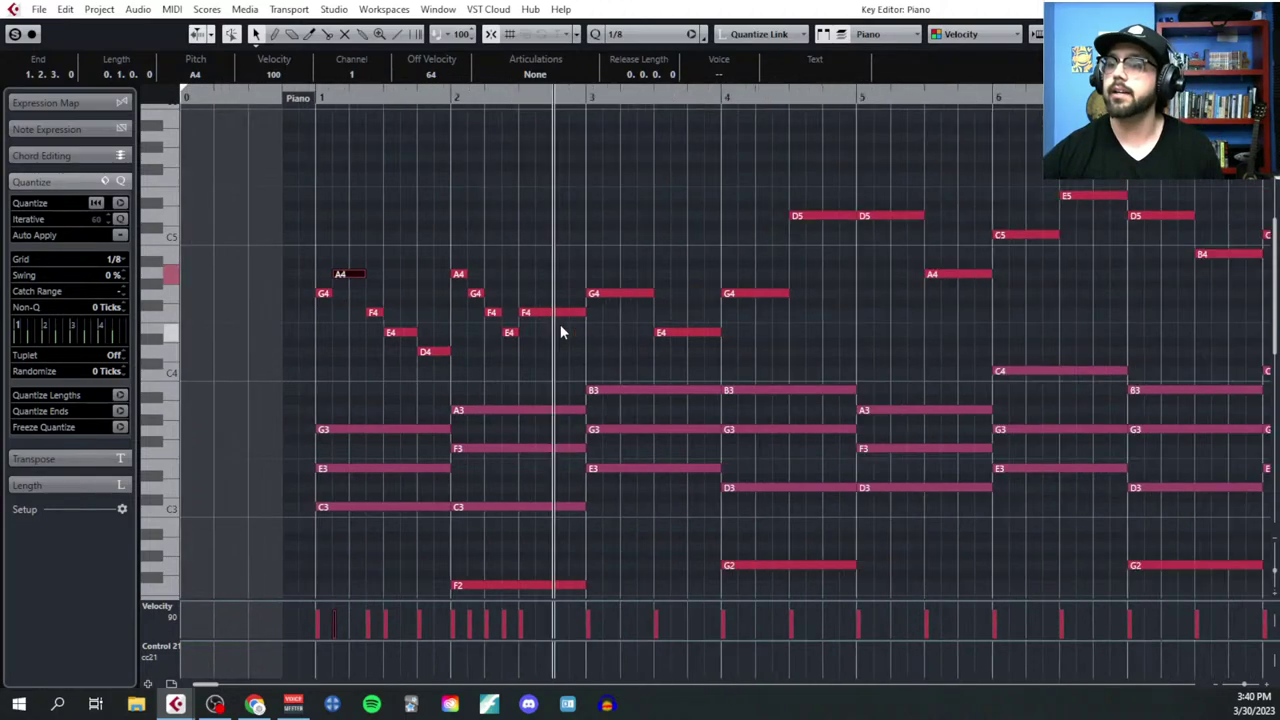
pyautogui.press('h')
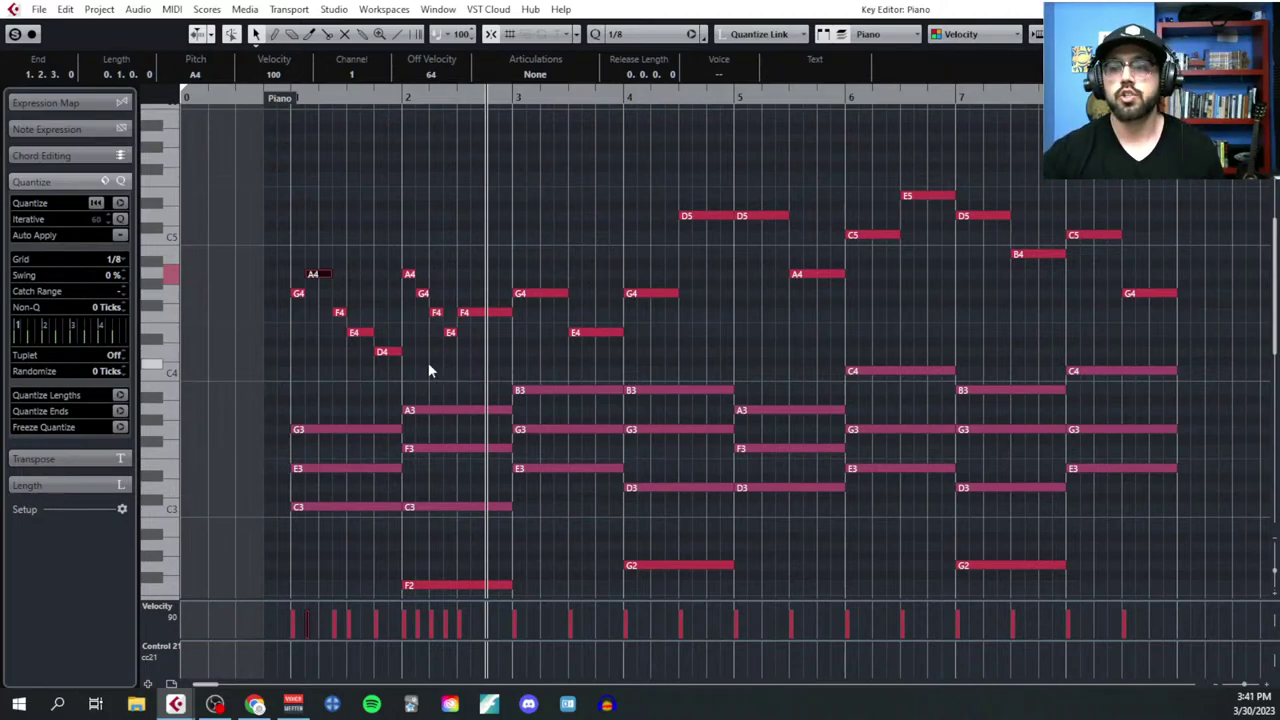
pyautogui.press('g')
pyautogui.click(296, 248)
pyautogui.moveTo(250, 229); pyautogui.dragTo(485, 360)
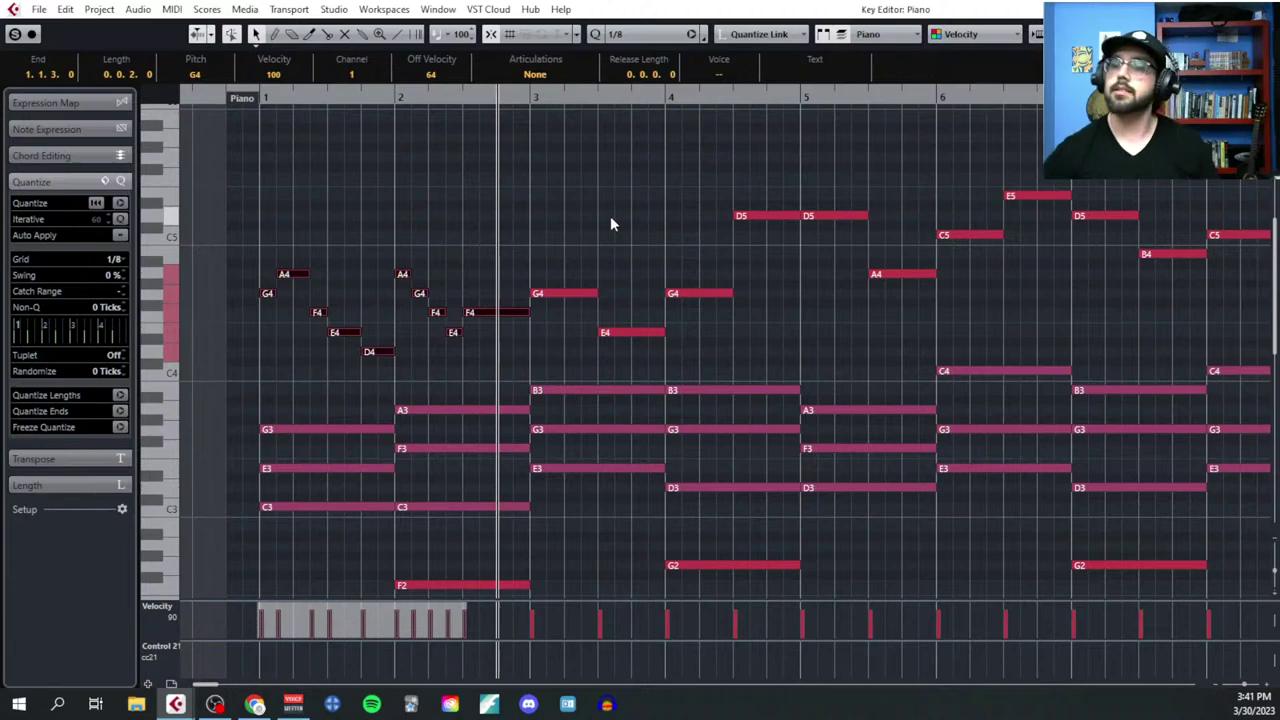
pyautogui.click(552, 347)
# Step: Split bar 3's melody G4 after its first and third eighths, and split its E4 in half
pyautogui.scroll(3, 552, 347)
pyautogui.rightClick(597, 352)
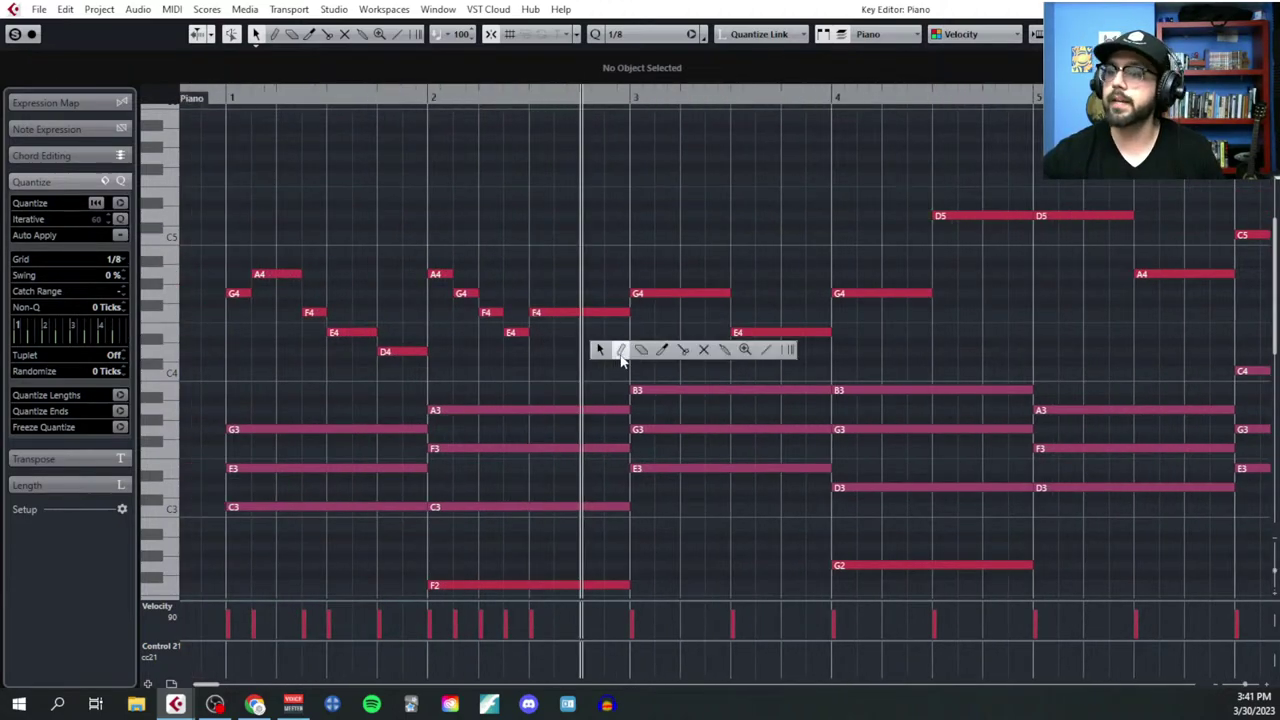
pyautogui.click(684, 350)
pyautogui.click(656, 293)
pyautogui.click(706, 293)
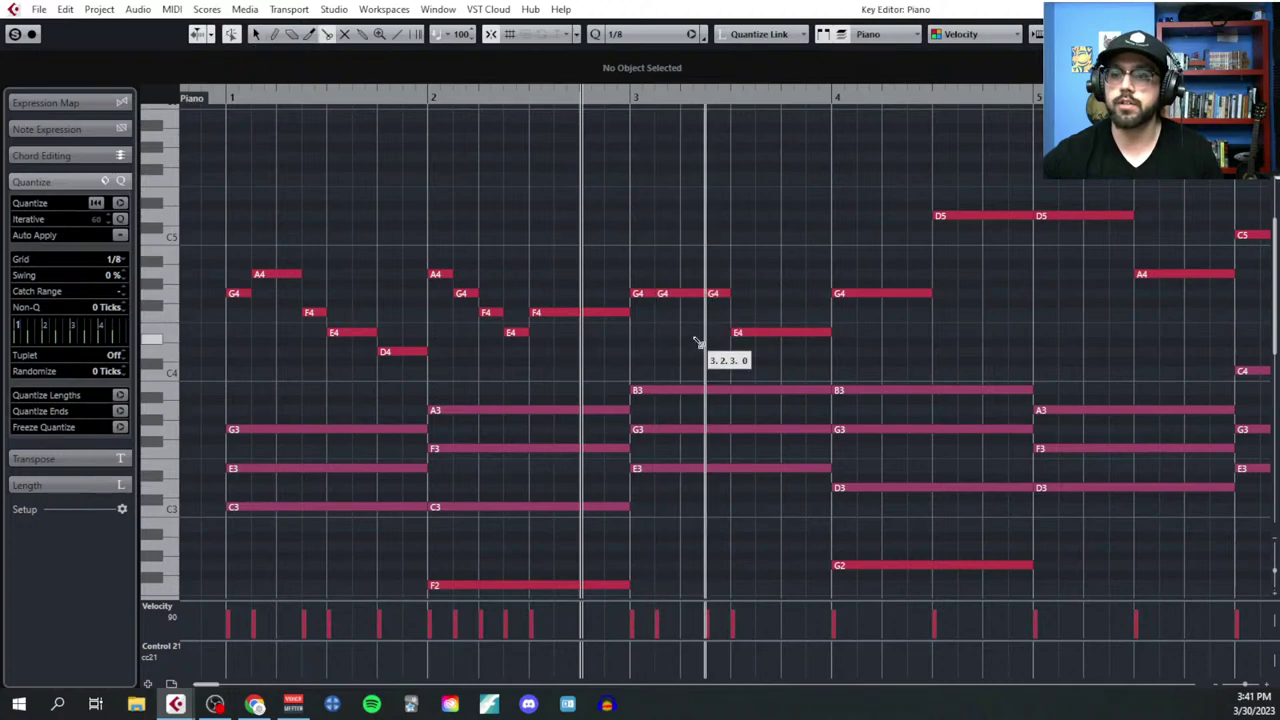
pyautogui.click(788, 333)
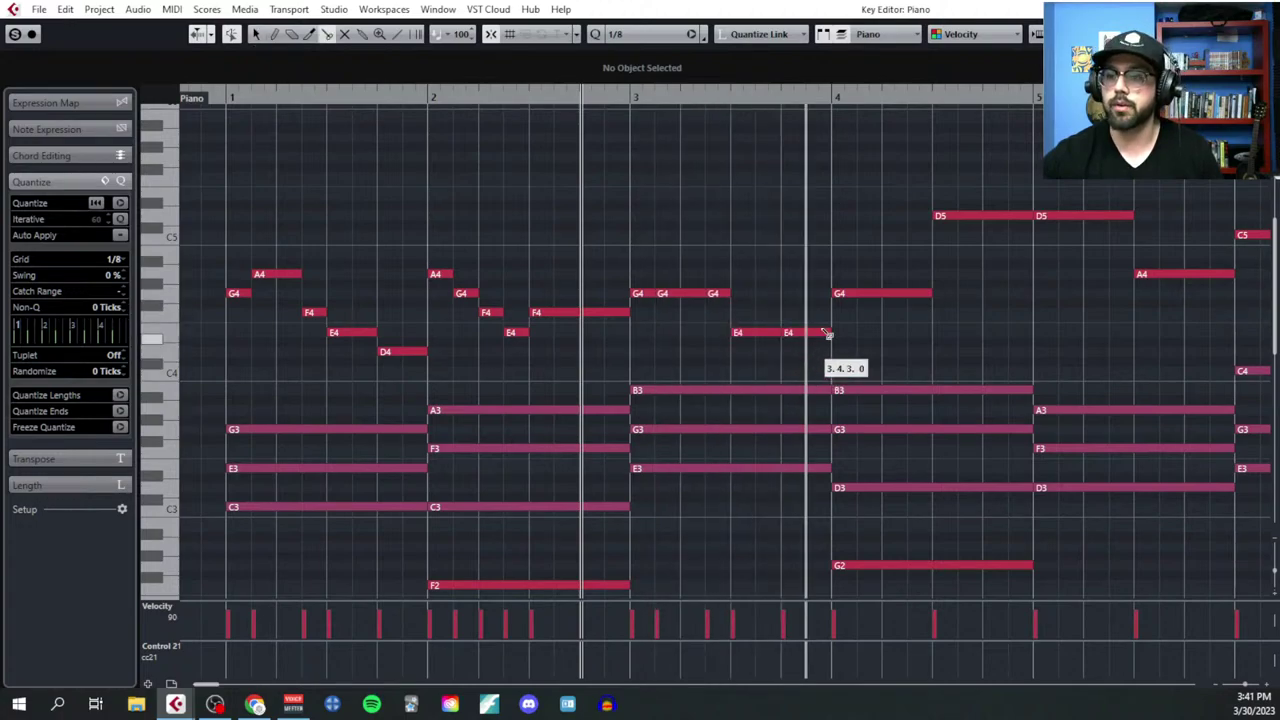
# Step: Split bar 4's melody G4 into four eighth notes
pyautogui.click(858, 294)
pyautogui.click(883, 294)
pyautogui.click(908, 294)
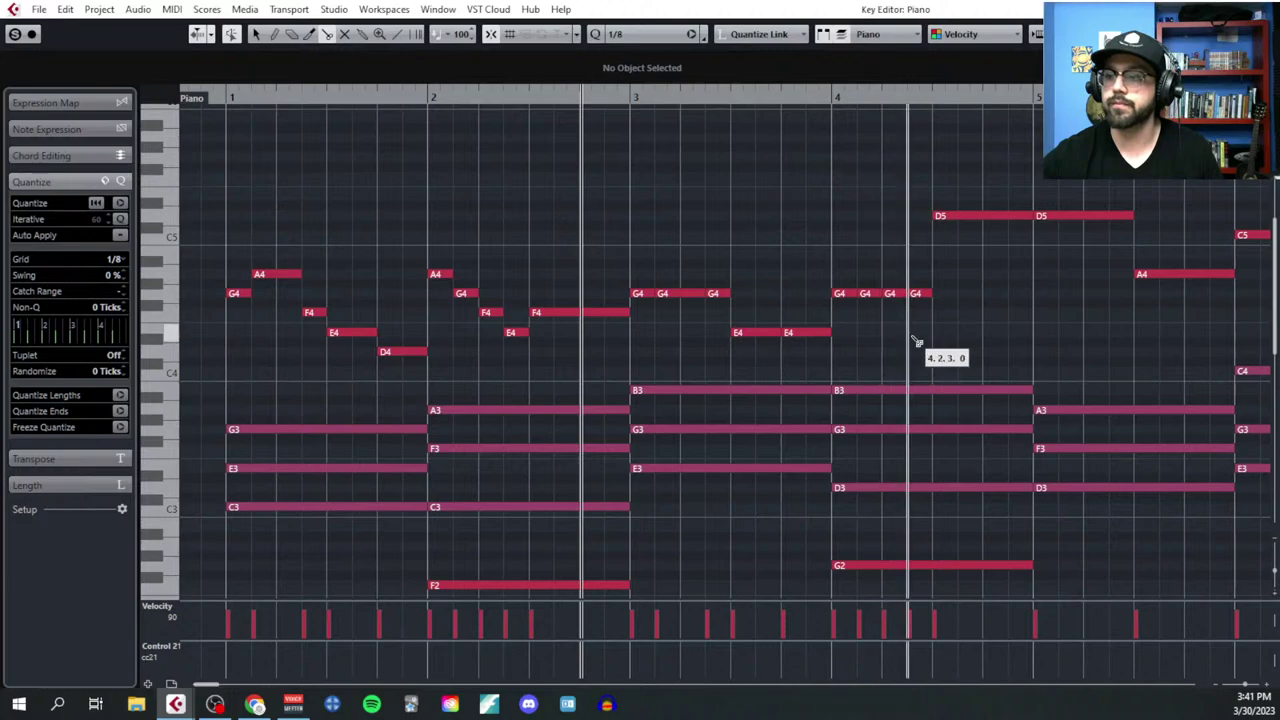
# Step: Raise bar 3's second melody G4 to B4 and lower its third G4 to F4
pyautogui.press('1')
pyautogui.click(643, 294)
pyautogui.click(681, 297)
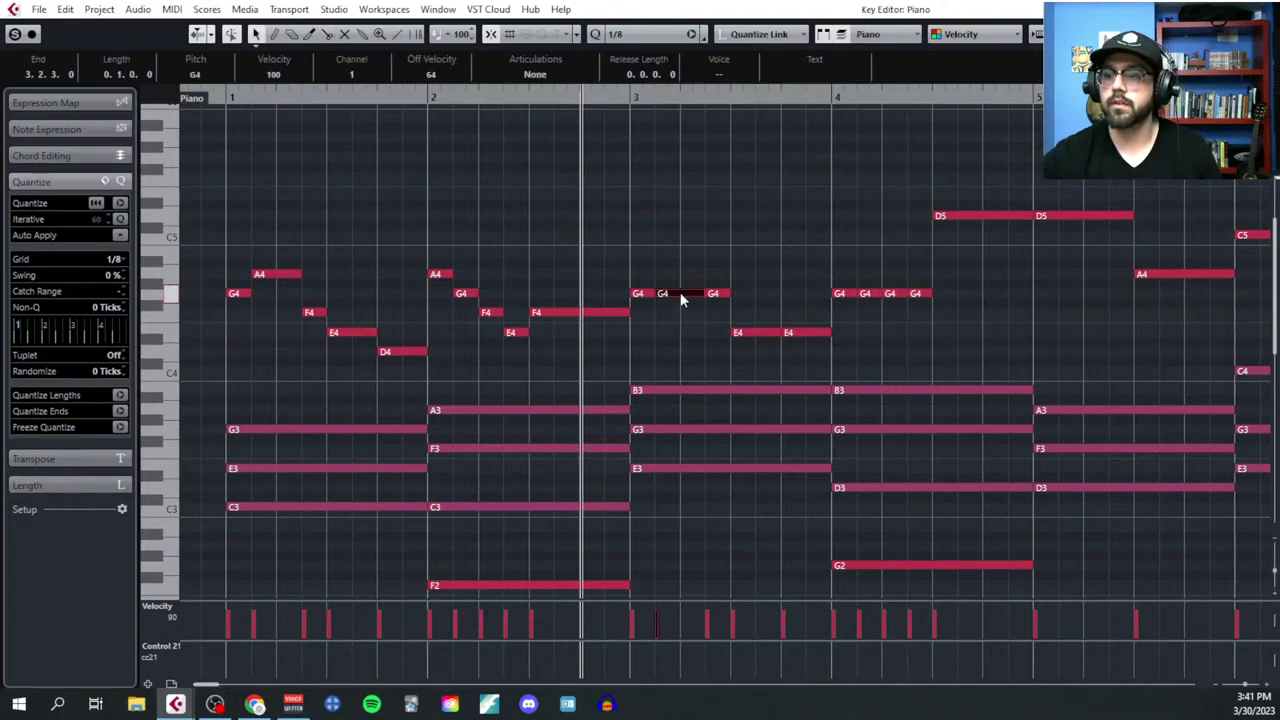
pyautogui.press('Up')
pyautogui.press('Up')
pyautogui.press('Up')
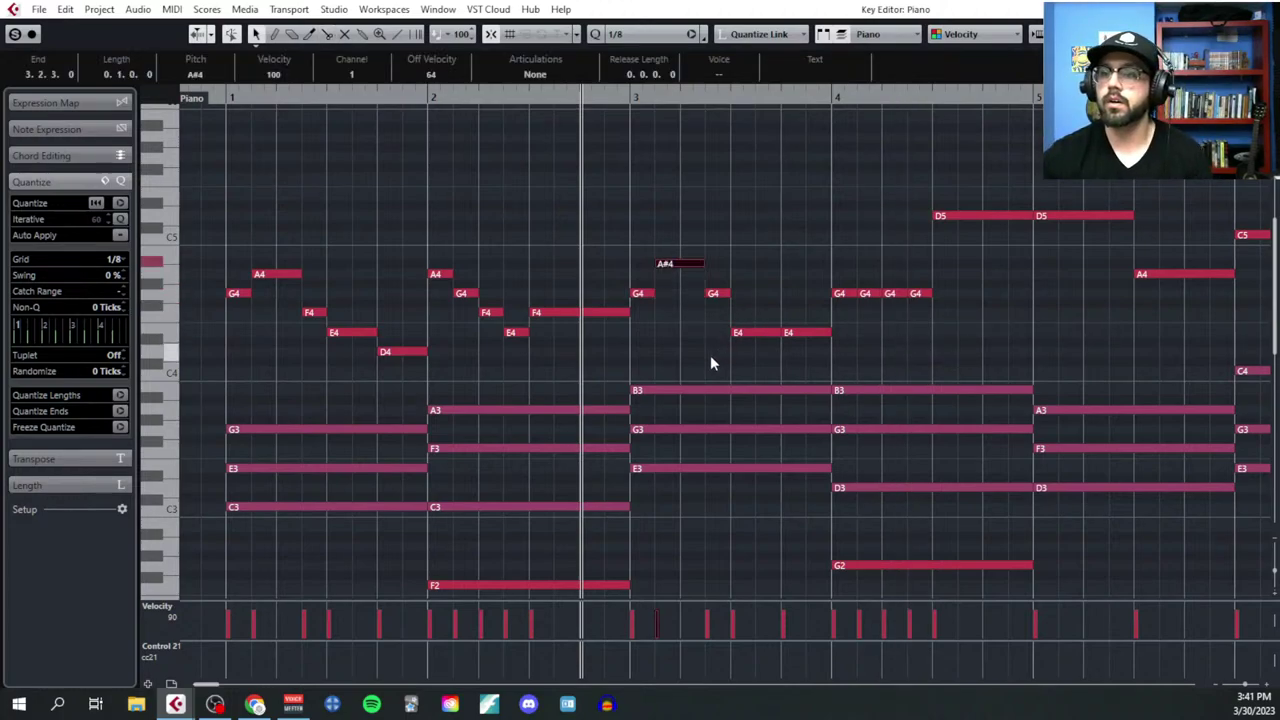
pyautogui.press('Up')
pyautogui.click(692, 331)
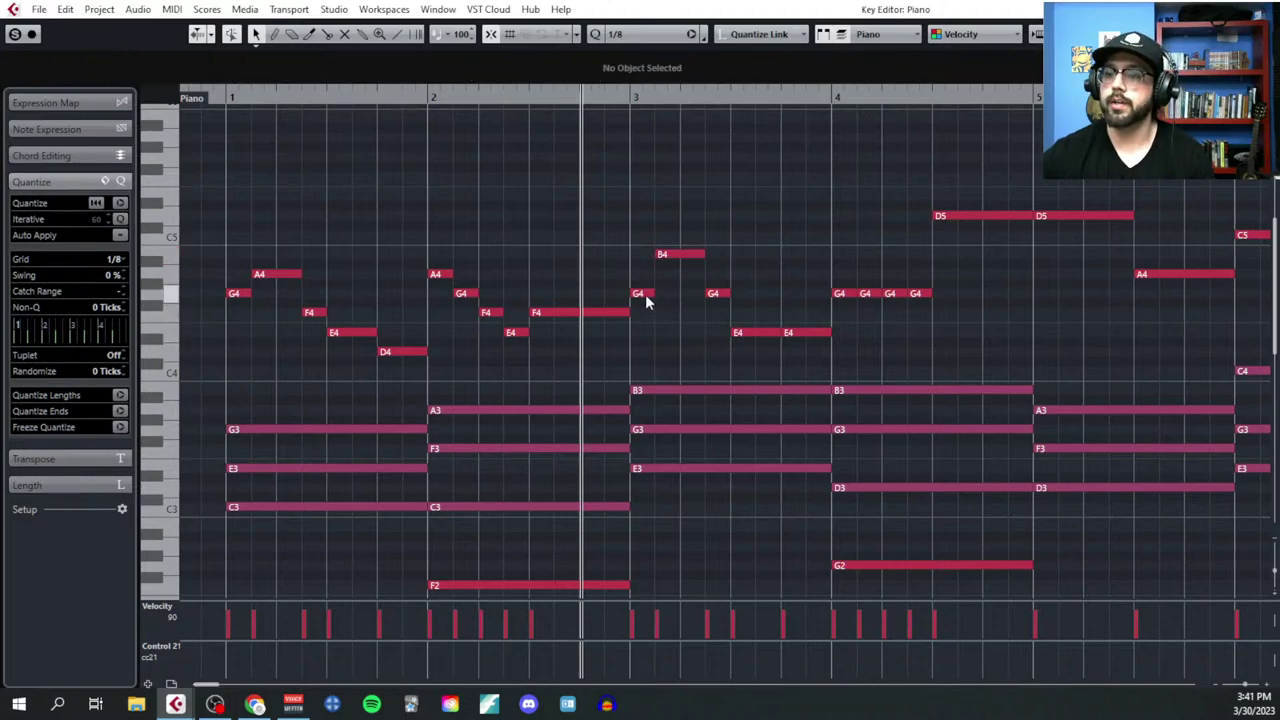
pyautogui.click(668, 257)
pyautogui.click(718, 294)
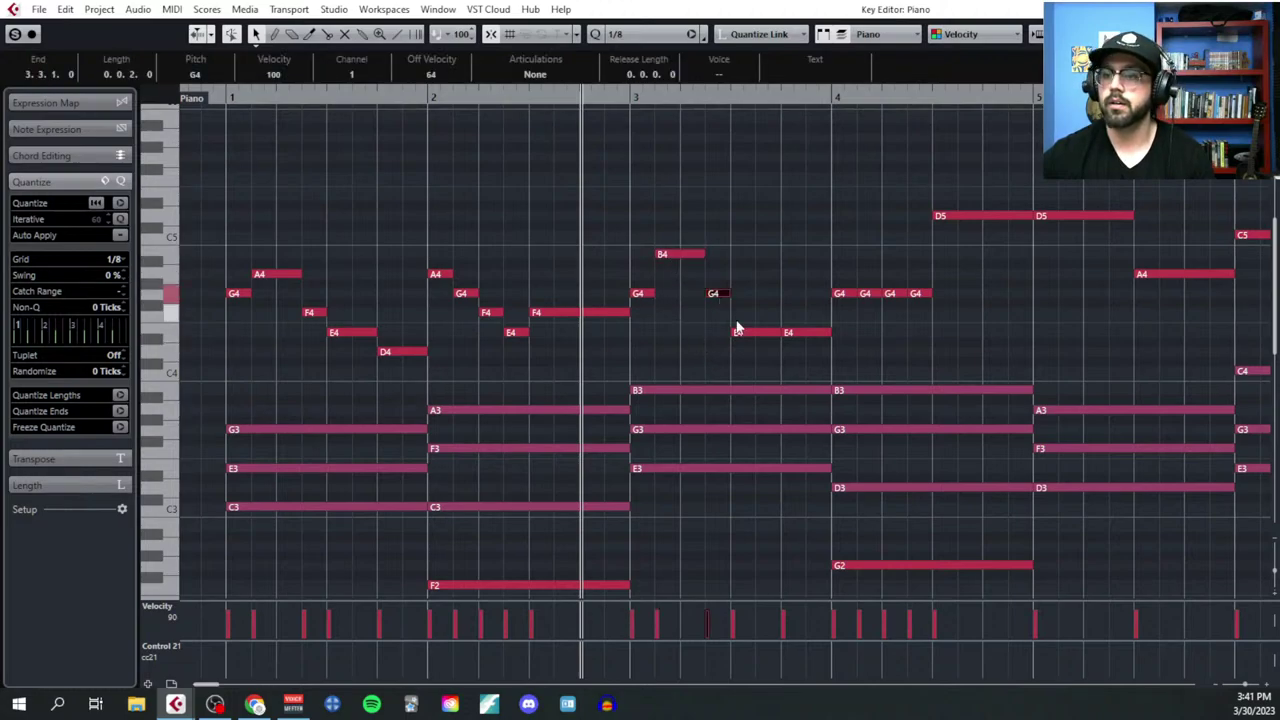
pyautogui.press('Down')
pyautogui.press('Down')
# Step: Try neighbouring pitches for bar 3's second melody E4 and raise it to A4
pyautogui.click(749, 335)
pyautogui.click(809, 334)
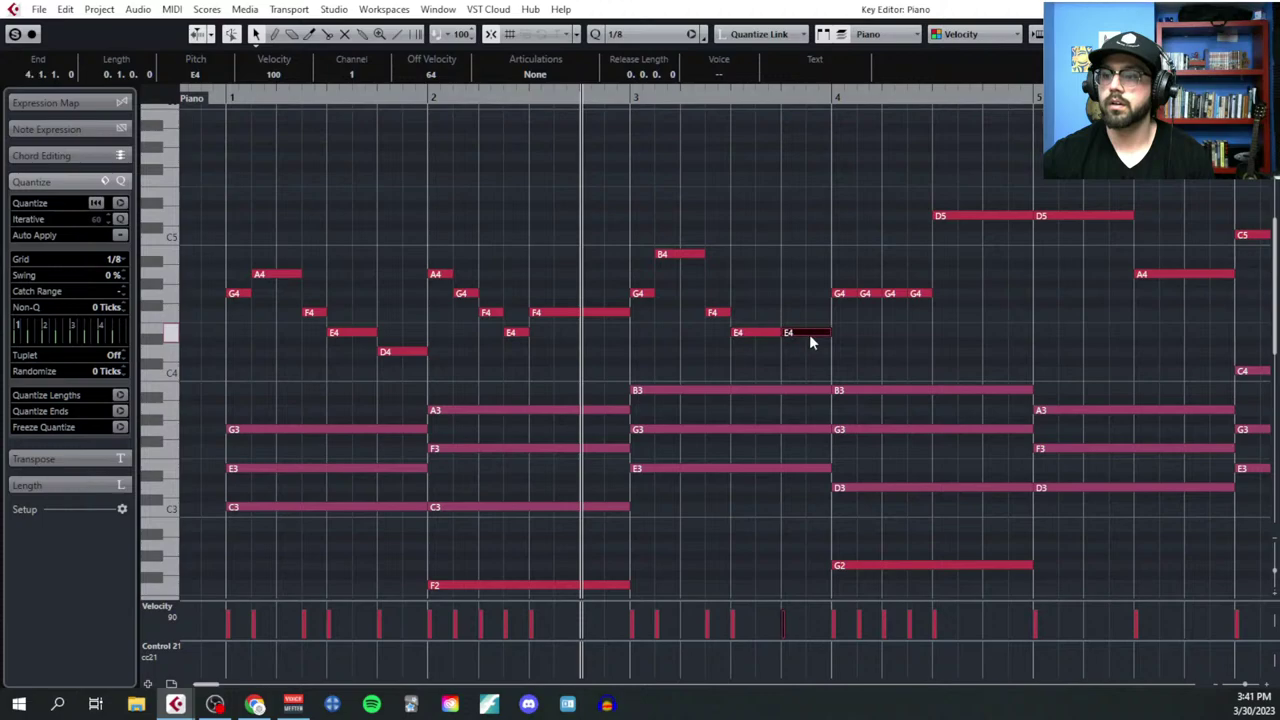
pyautogui.press('Up')
pyautogui.press('Up')
pyautogui.press('Down')
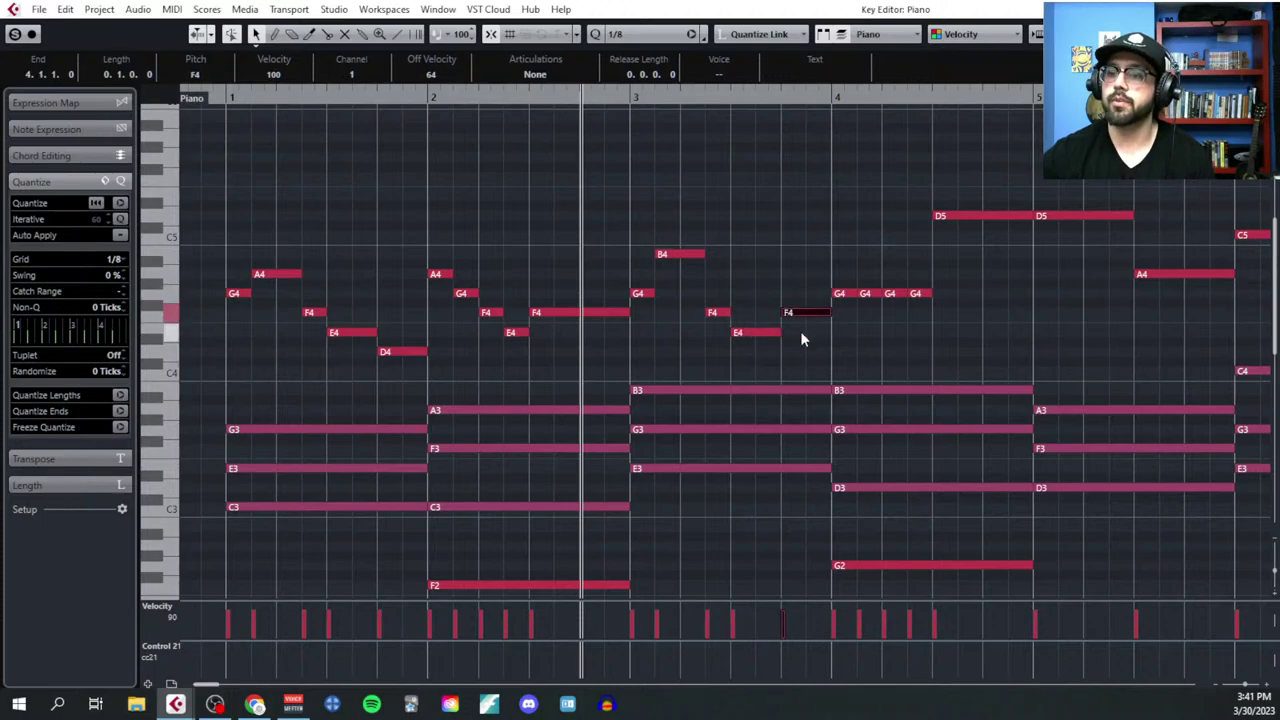
pyautogui.press('Down')
pyautogui.press('Down')
pyautogui.press('Up')
pyautogui.press('Up')
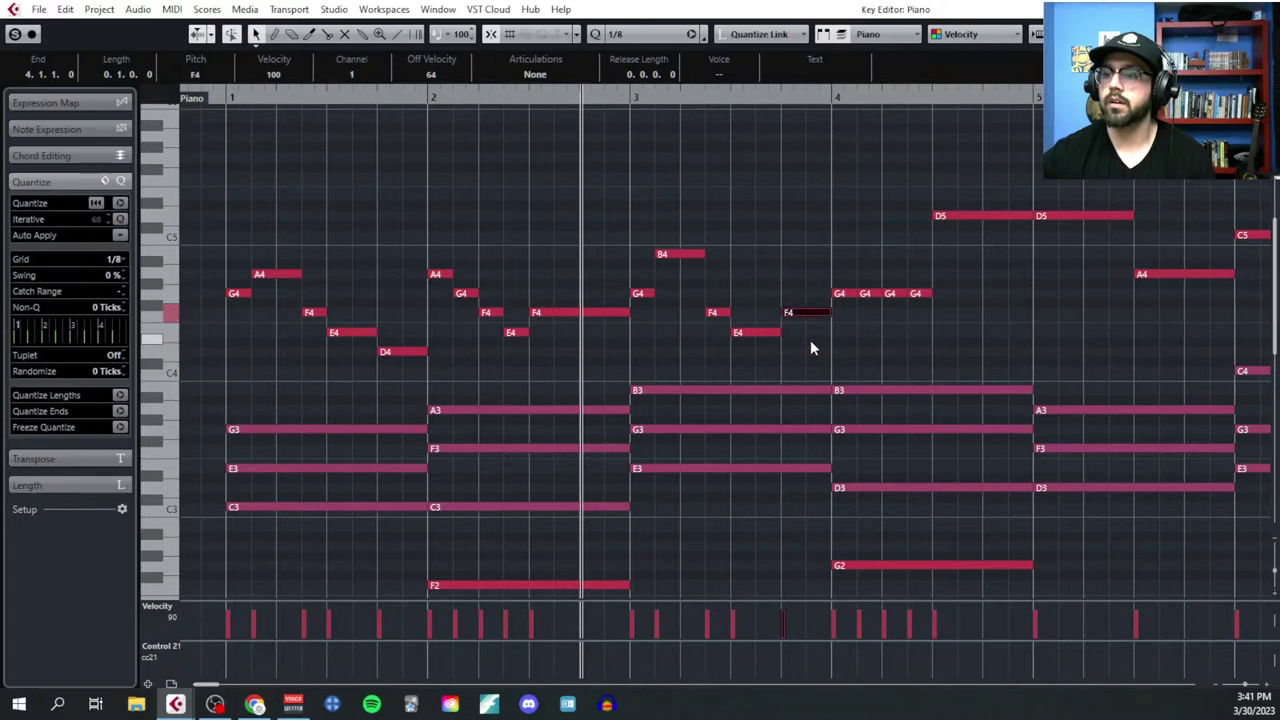
pyautogui.press('Up')
pyautogui.press('Up')
# Step: Raise bar 4's second, third and fourth G4 to A4, B4 and C5, and play back from bar 3
pyautogui.click(843, 300)
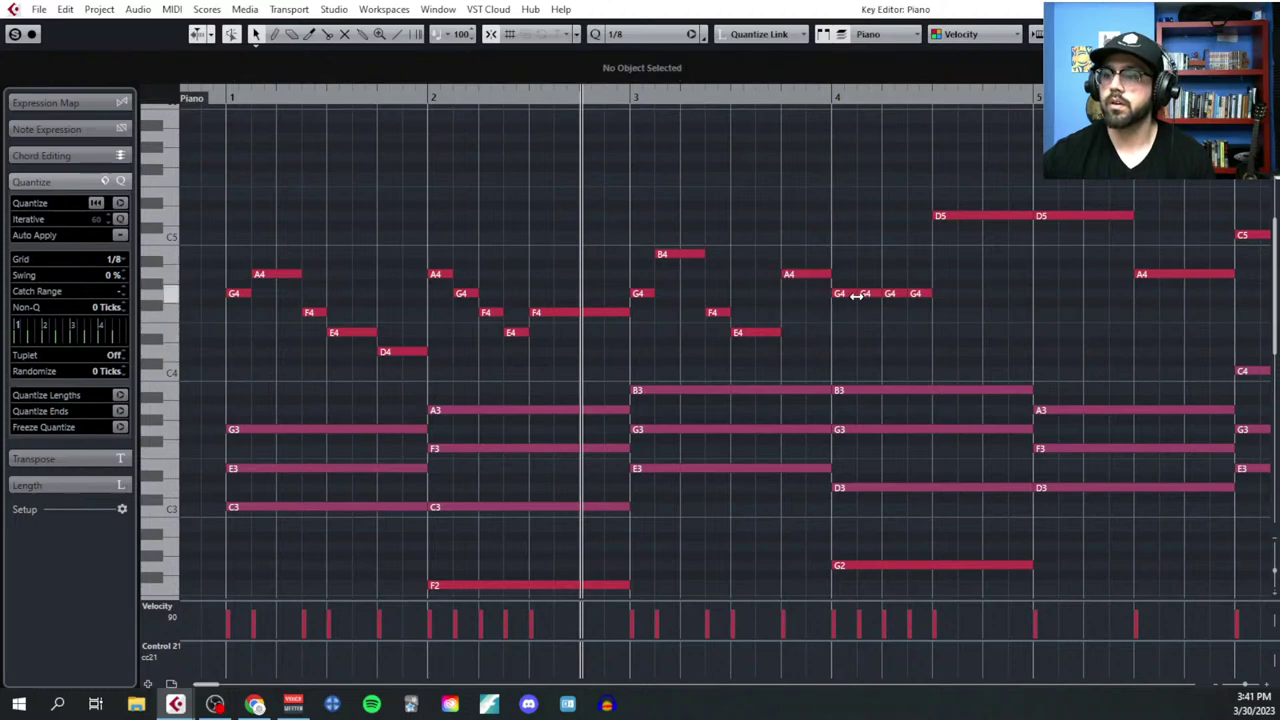
pyautogui.click(851, 294)
pyautogui.click(865, 294)
pyautogui.press('Up')
pyautogui.press('Up')
pyautogui.click(887, 295)
pyautogui.press('Up')
pyautogui.press('Up')
pyautogui.press('Up')
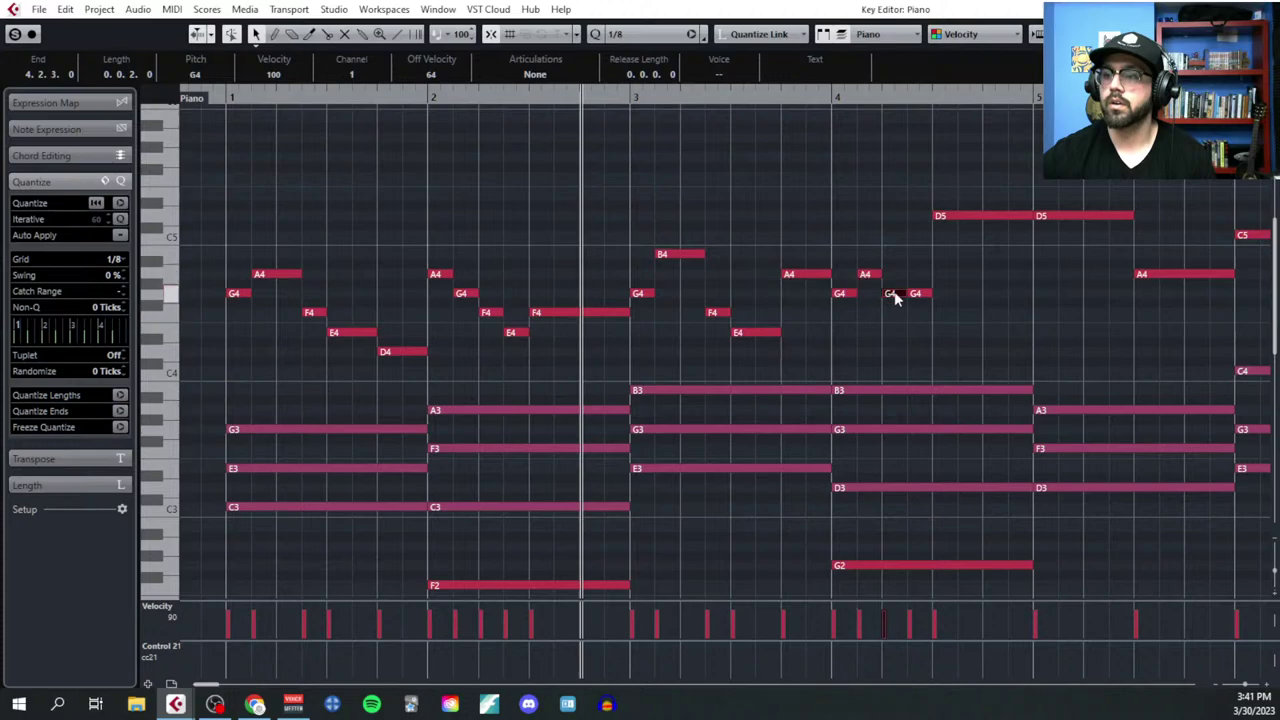
pyautogui.press('Up')
pyautogui.click(916, 292)
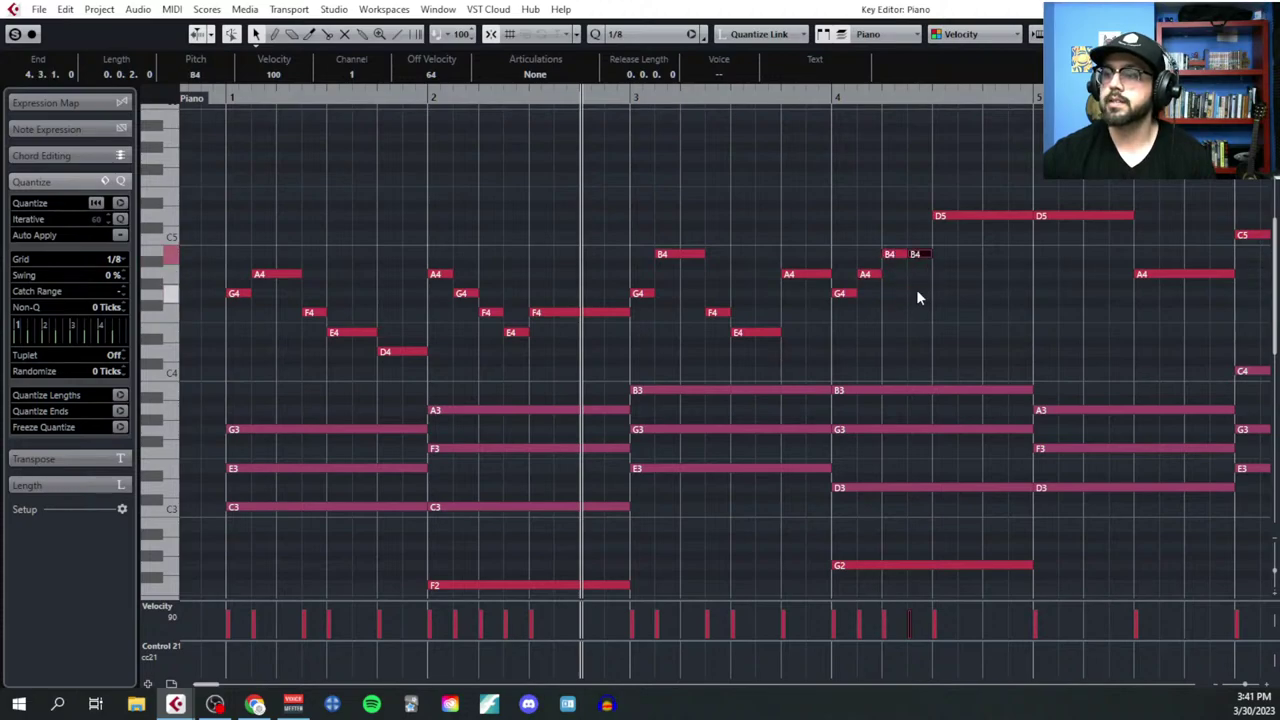
pyautogui.press('Up')
pyautogui.press('Up')
pyautogui.press('Up')
pyautogui.press('Up')
pyautogui.press('Up')
pyautogui.click(630, 97)
pyautogui.press('space')
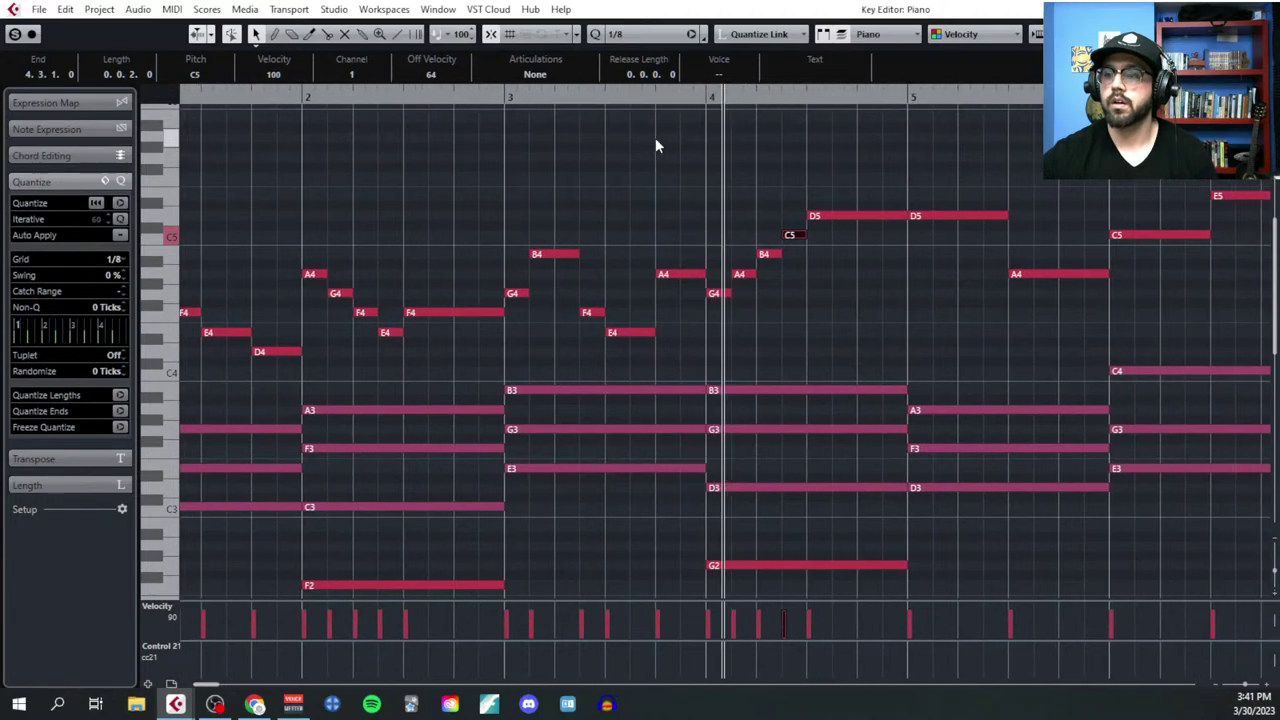
# Step: Raise bar 3's melody F4 to A4 and play the piece back from bar 1
pyautogui.click(487, 320)
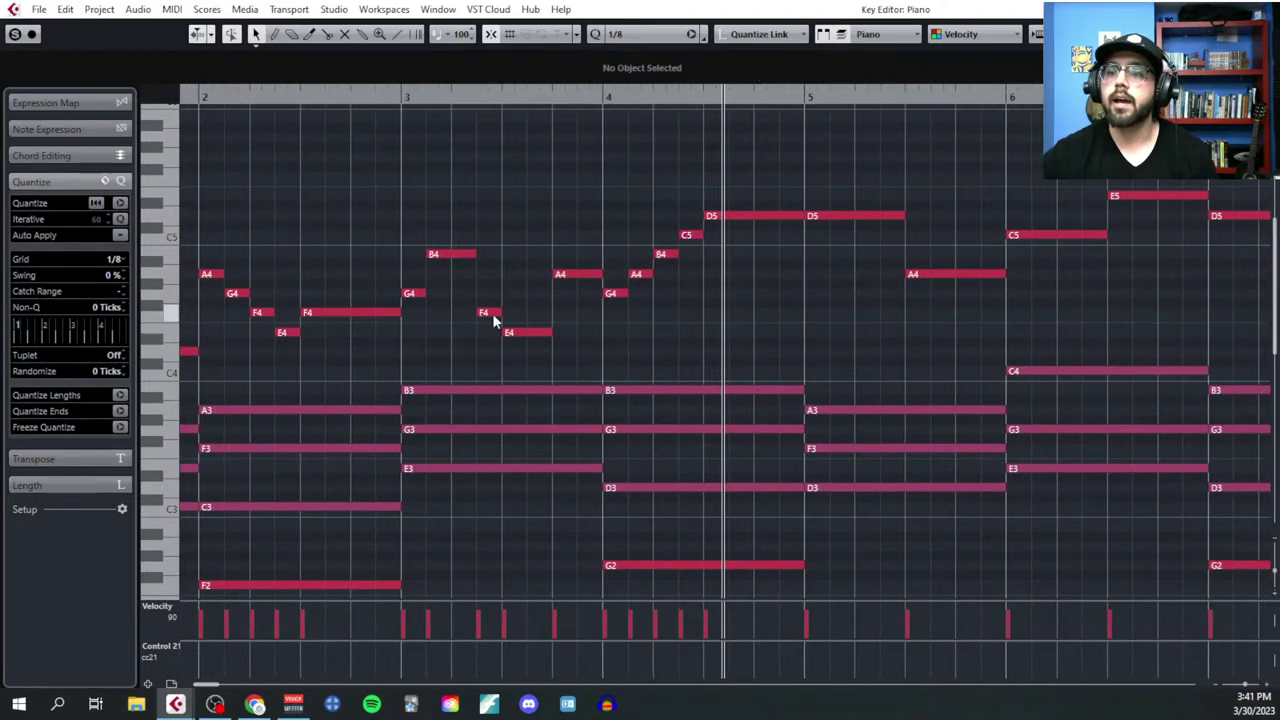
pyautogui.click(489, 311)
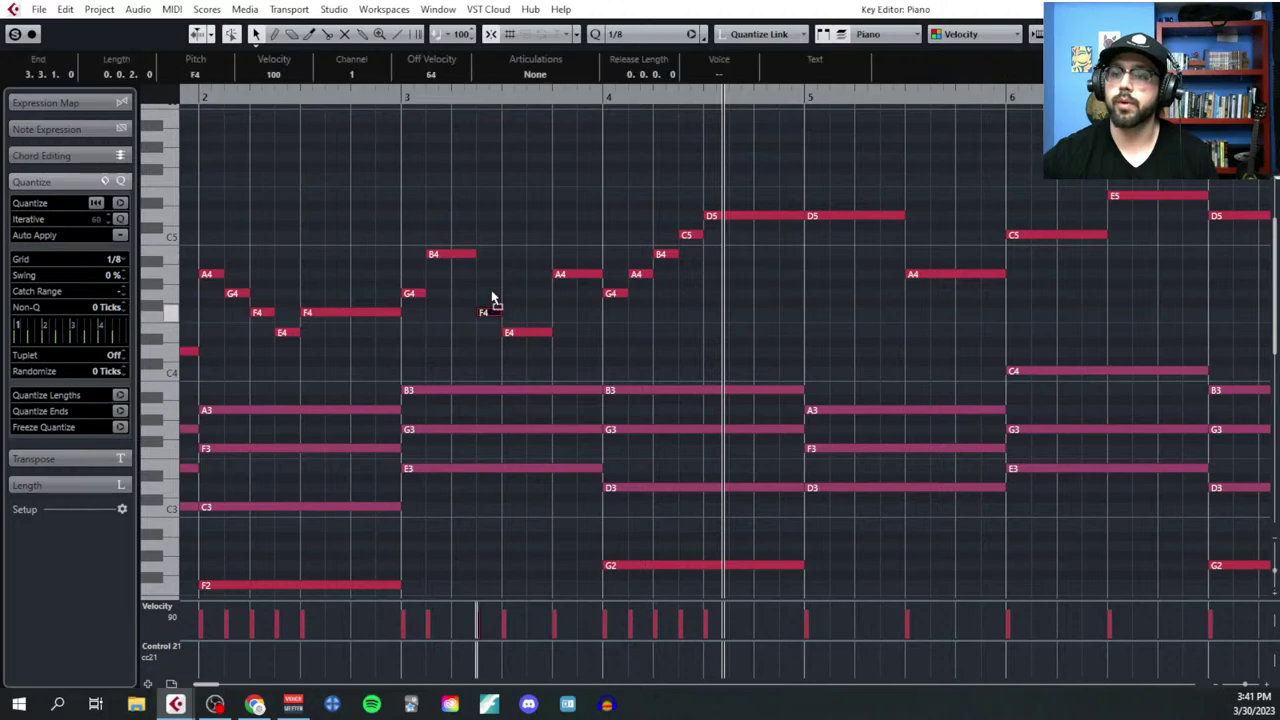
pyautogui.moveTo(492, 297); pyautogui.dragTo(492, 276)
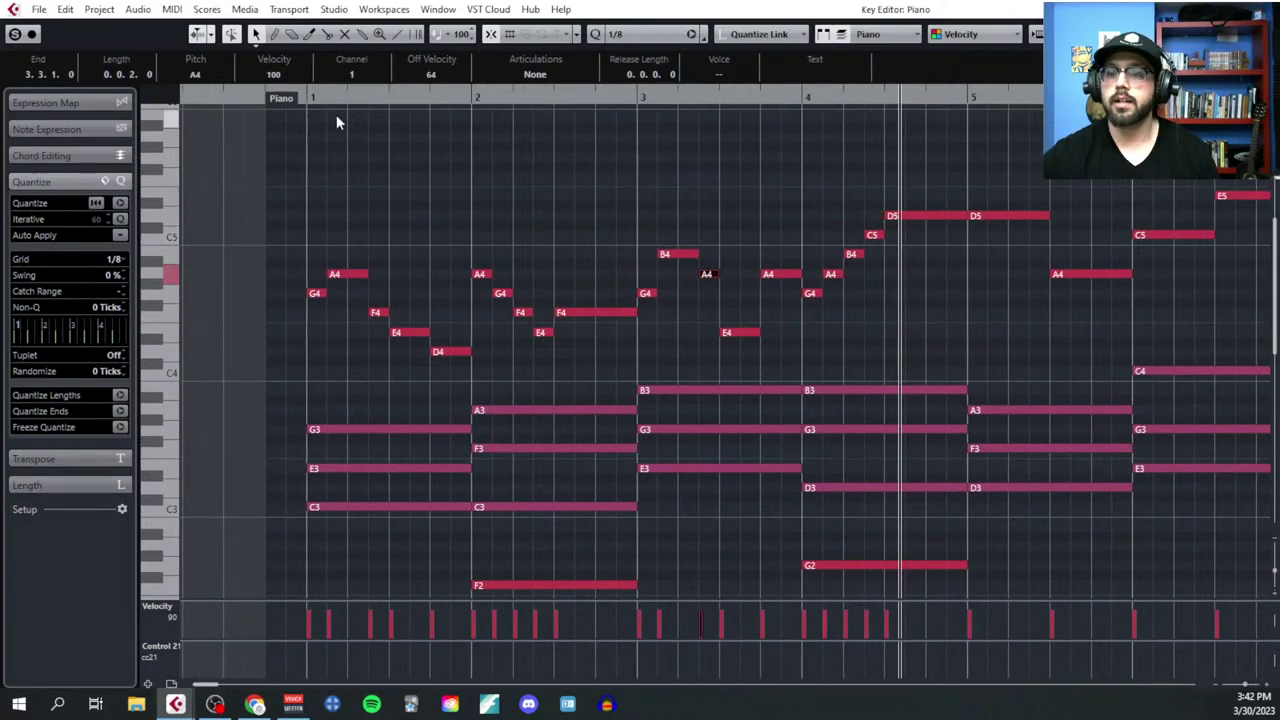
pyautogui.click(306, 98)
pyautogui.press('space')
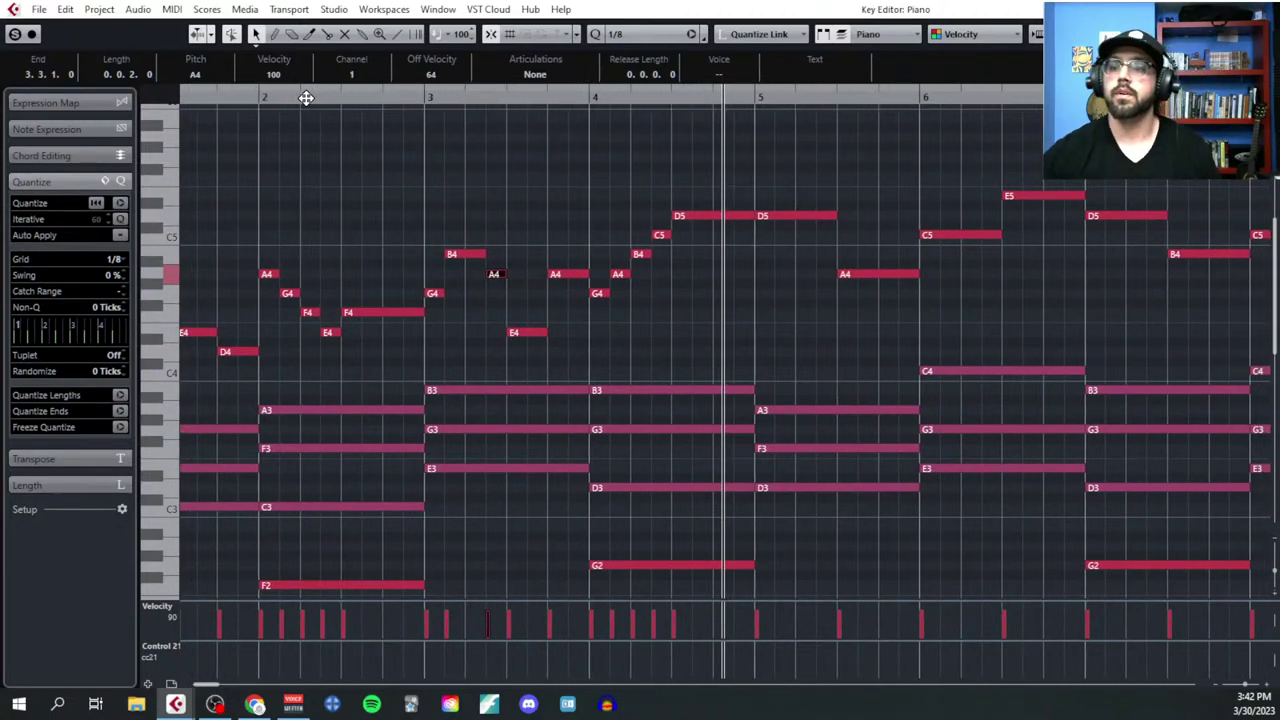
# Step: Lower bar 3's last melody note to F4, play back from bar 3, and raise the note to F#4
pyautogui.click(572, 288)
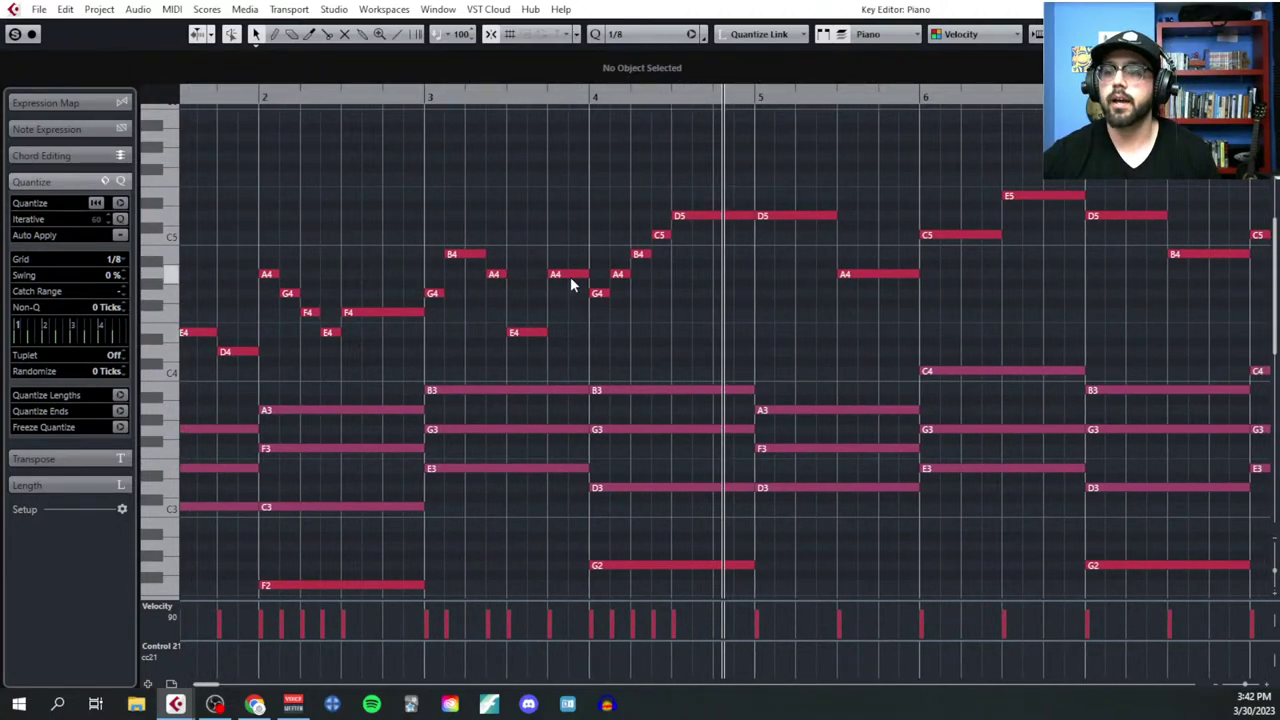
pyautogui.moveTo(572, 277); pyautogui.dragTo(572, 315)
pyautogui.click(424, 99)
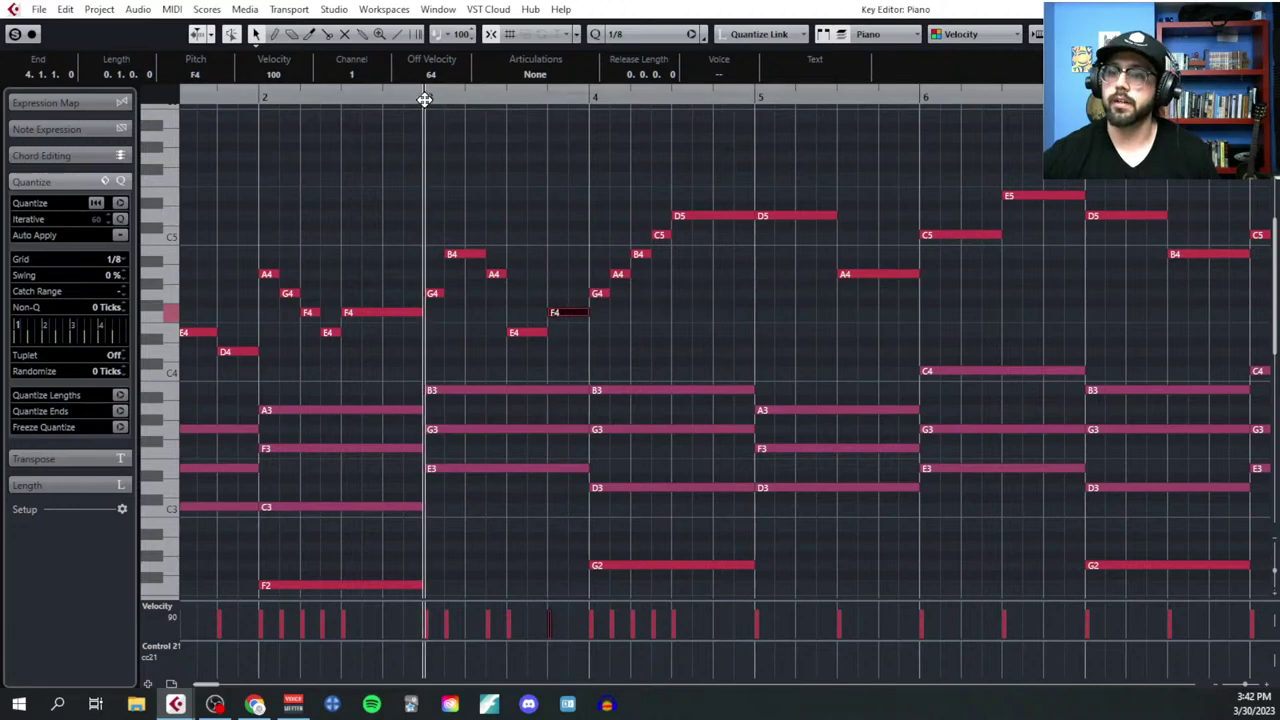
pyautogui.press('space')
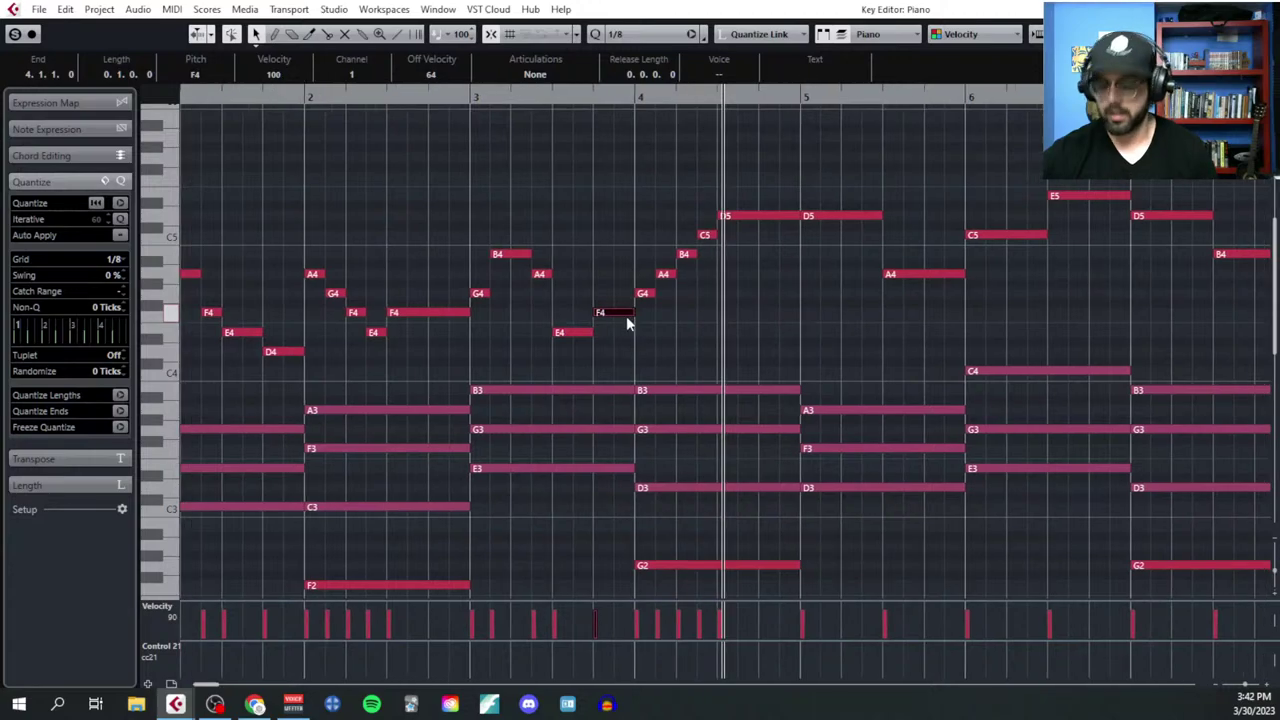
pyautogui.press('Up')
pyautogui.click(471, 97)
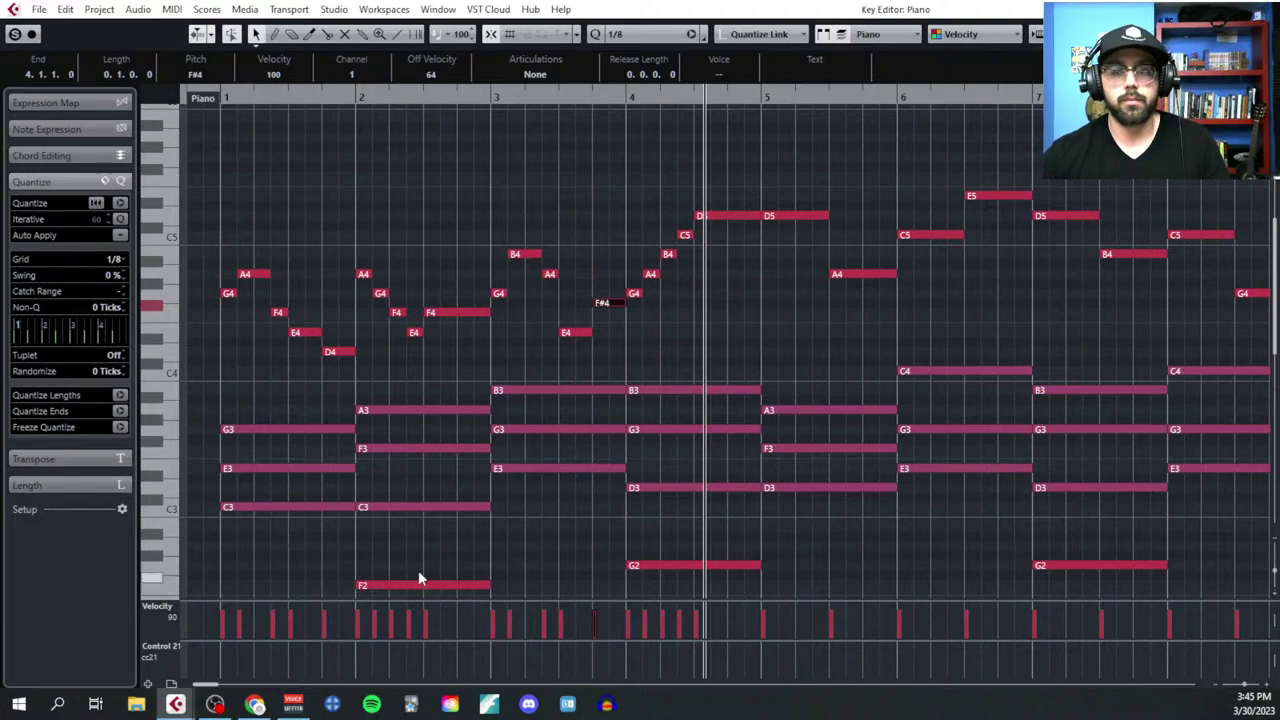
# Step: Play back the first four bars from bar 1 and clear the note selection
pyautogui.click(223, 98)
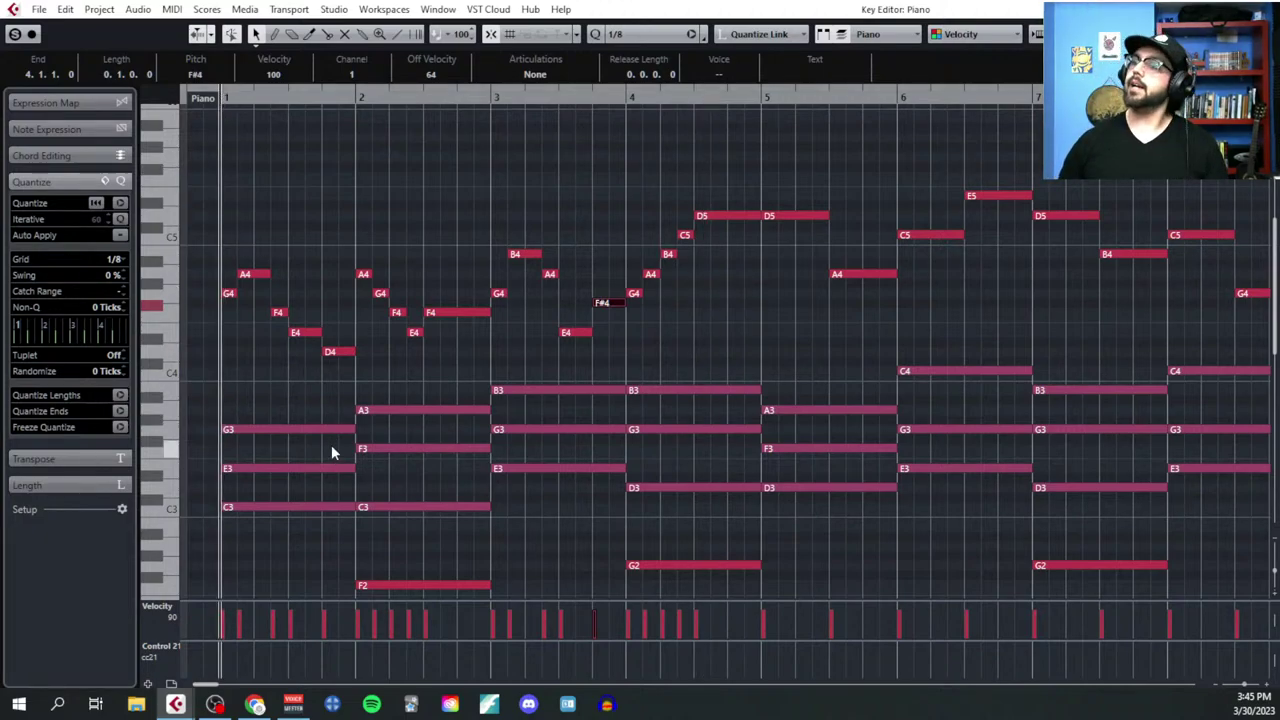
pyautogui.press('space')
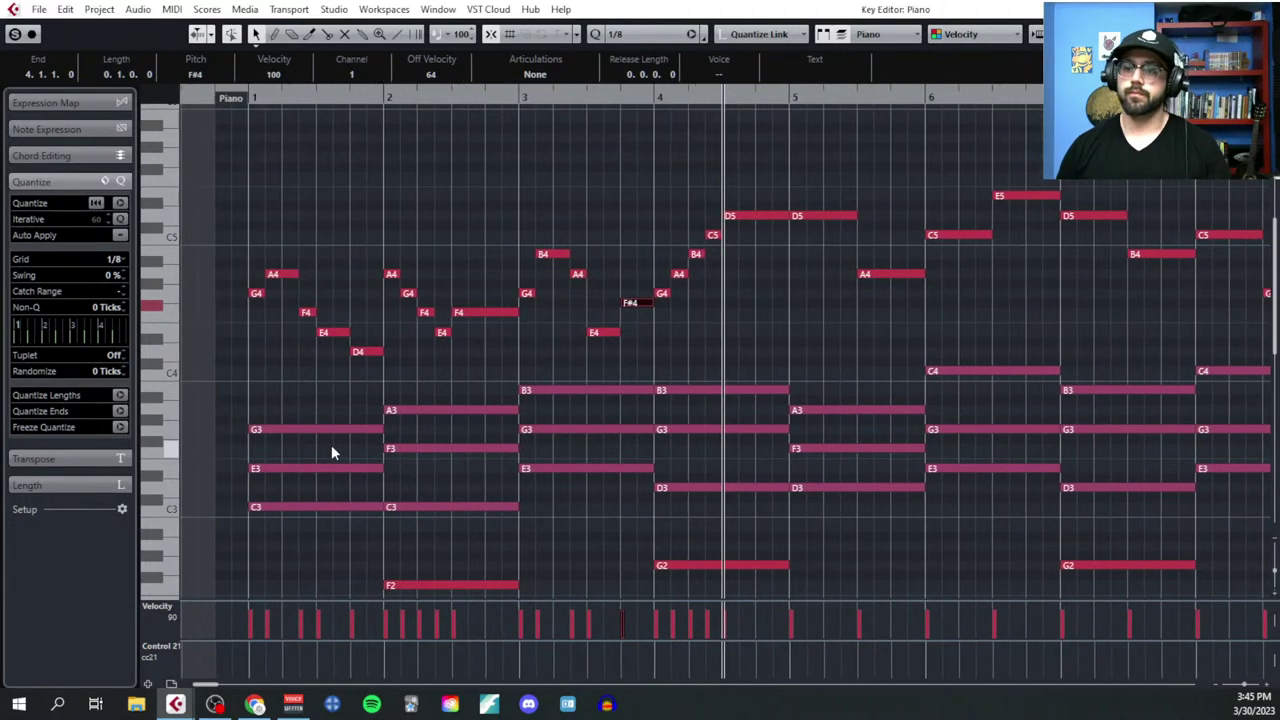
pyautogui.click(620, 322)
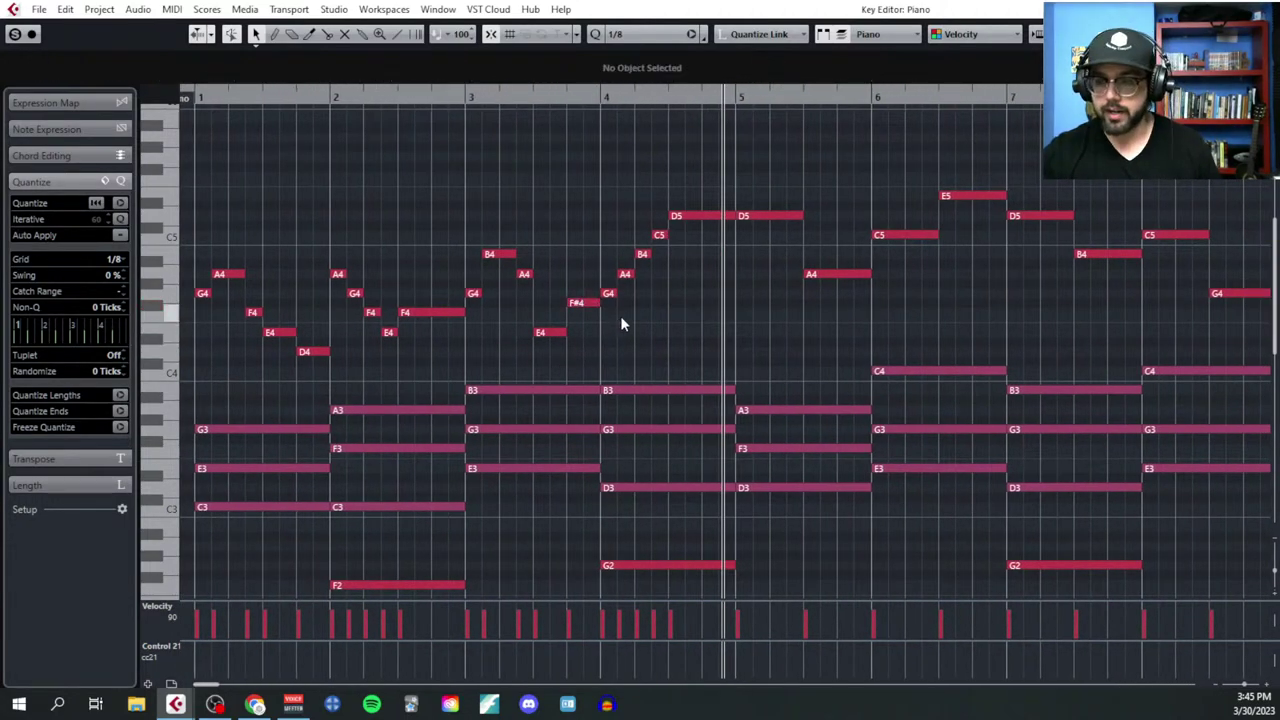
pyautogui.scroll(-2, 672, 317)
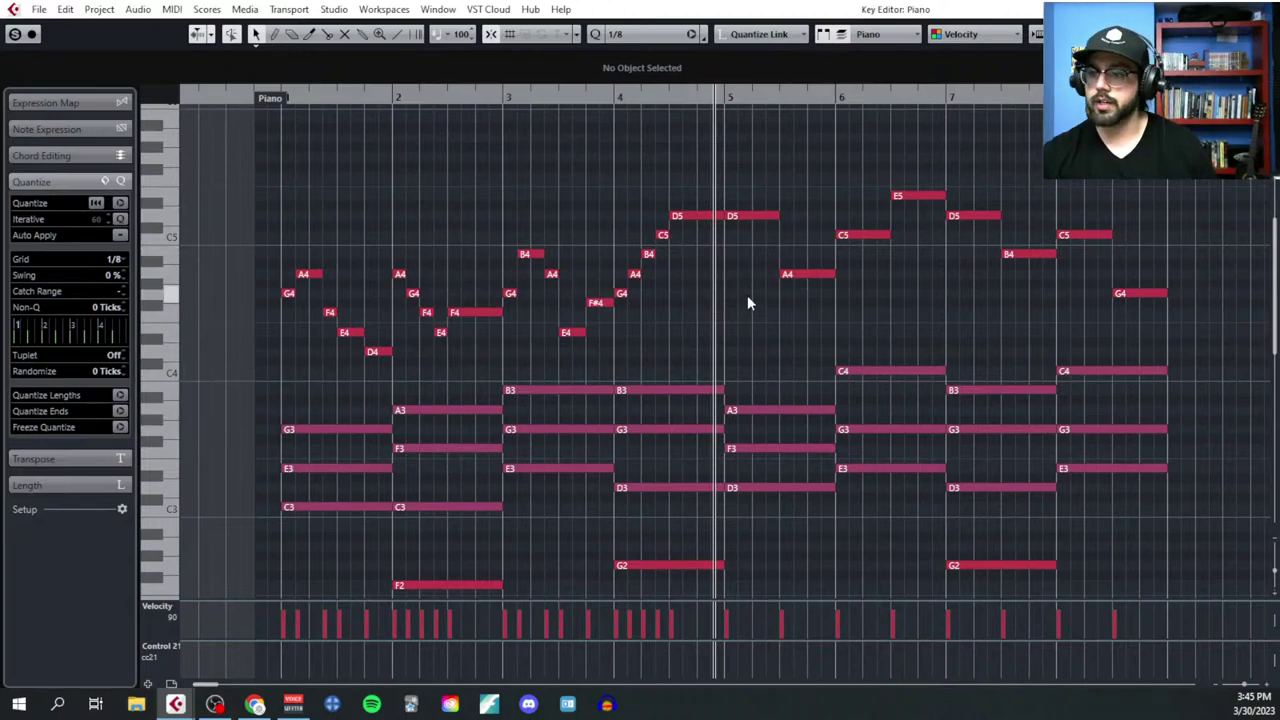
# Step: Highlight the melody notes of bars 1–2, bars 3–4 and bars 5–6 in turn to compare the phrases
pyautogui.scroll(2, 742, 301)
pyautogui.scroll(3, 560, 300)
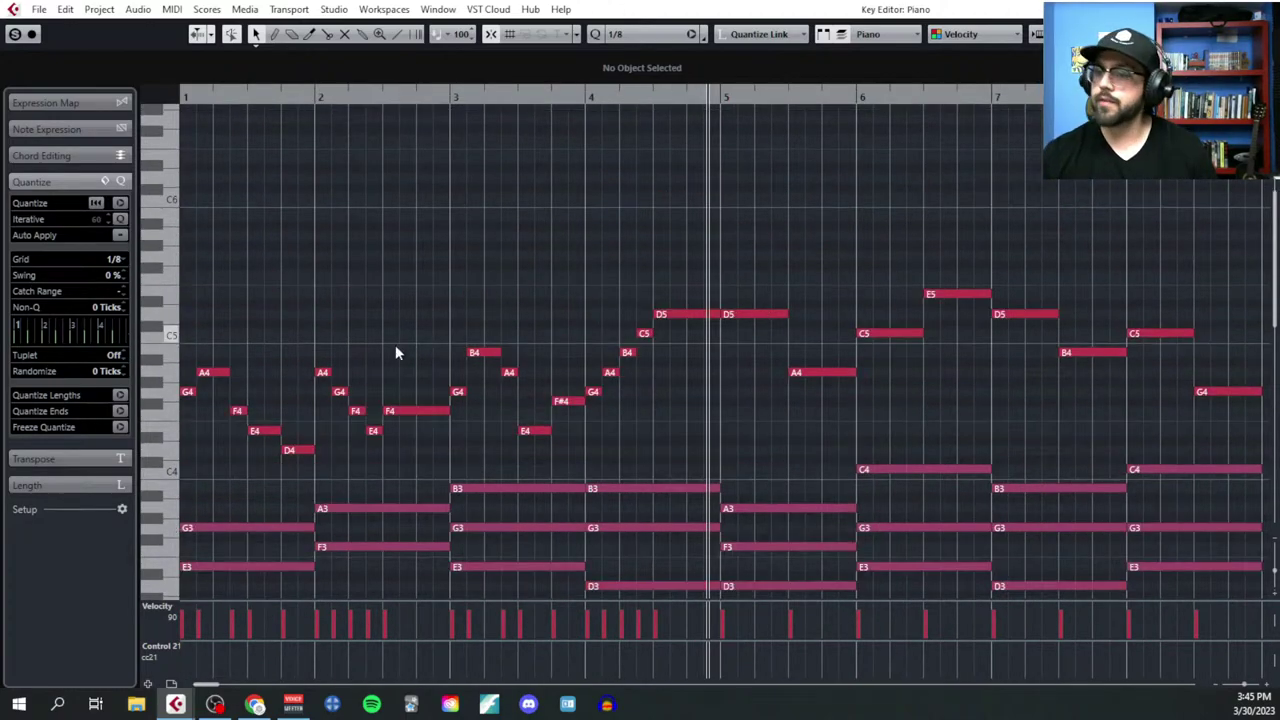
pyautogui.hscroll(-2, 392, 345)
pyautogui.moveTo(274, 295); pyautogui.dragTo(522, 462)
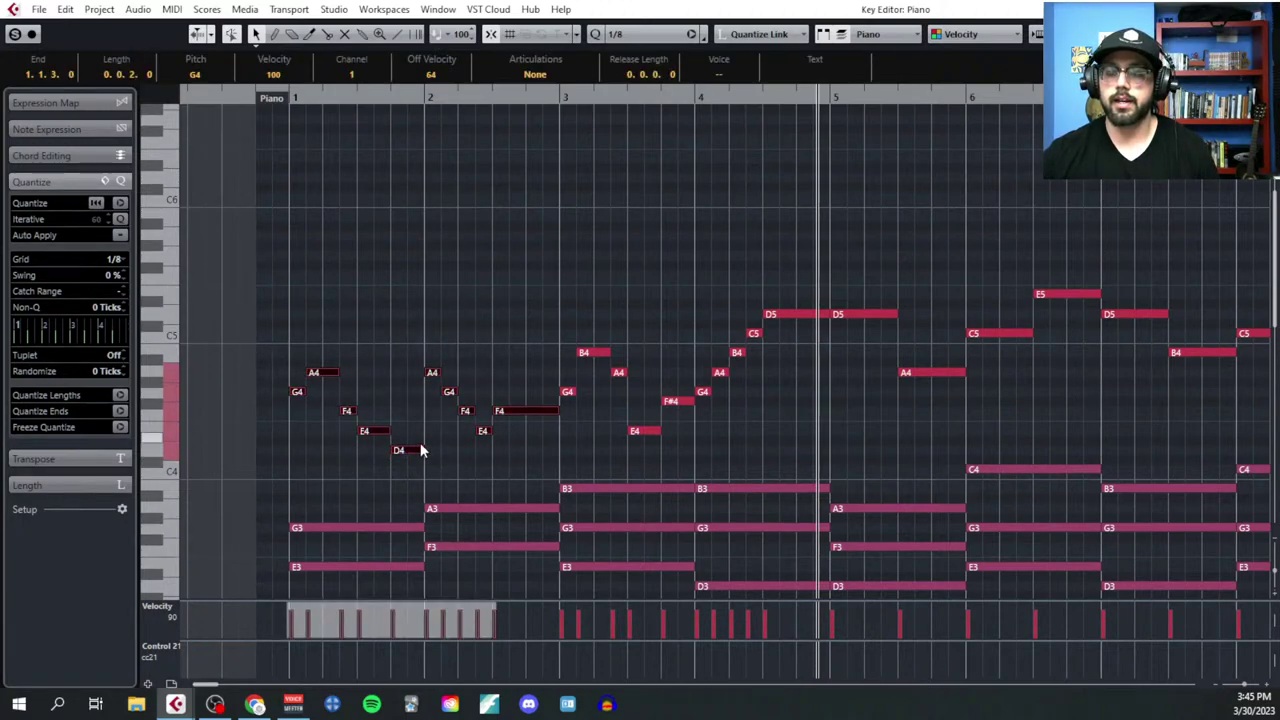
pyautogui.moveTo(563, 268); pyautogui.dragTo(800, 452)
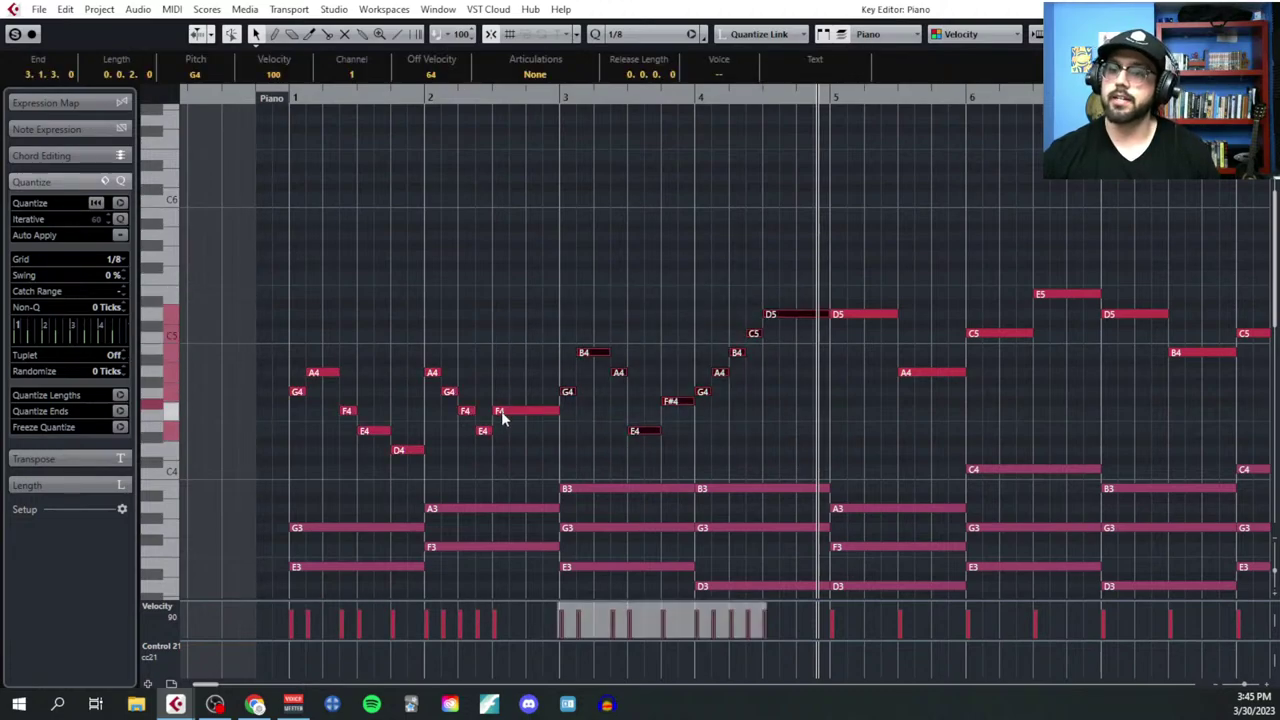
pyautogui.hscroll(2, 536, 424)
pyautogui.press('g')
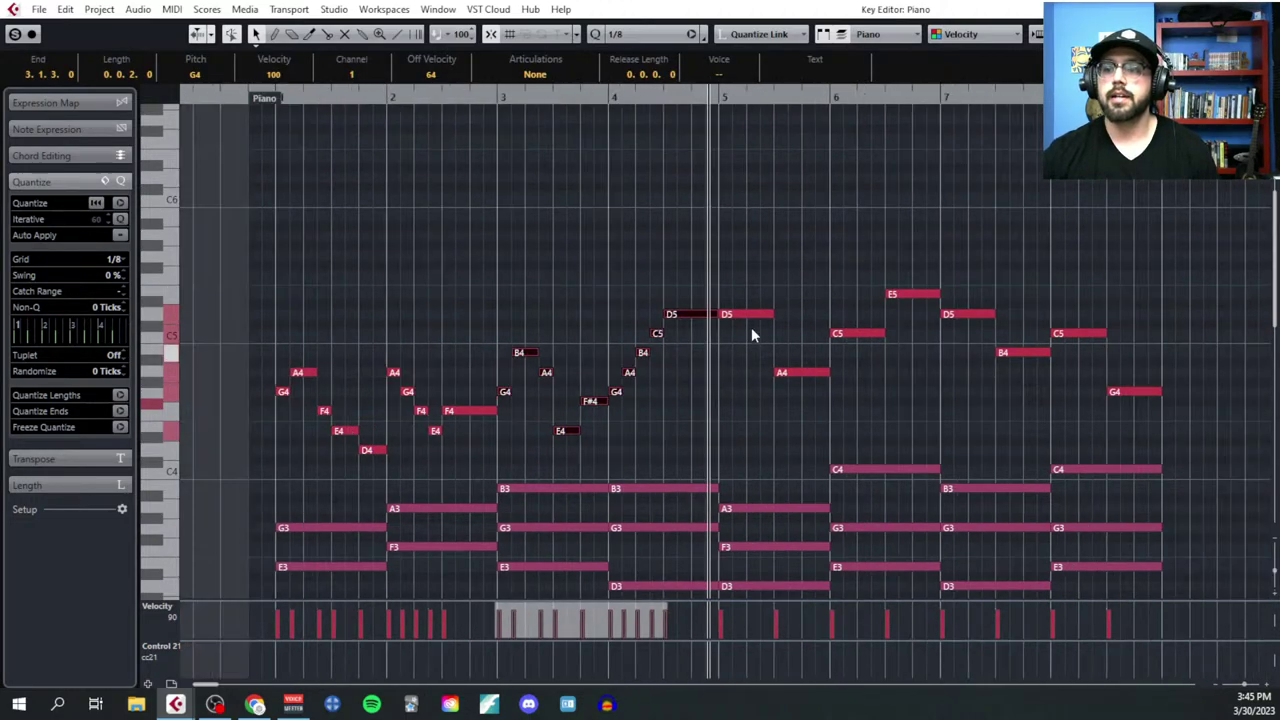
pyautogui.moveTo(743, 245); pyautogui.dragTo(906, 426)
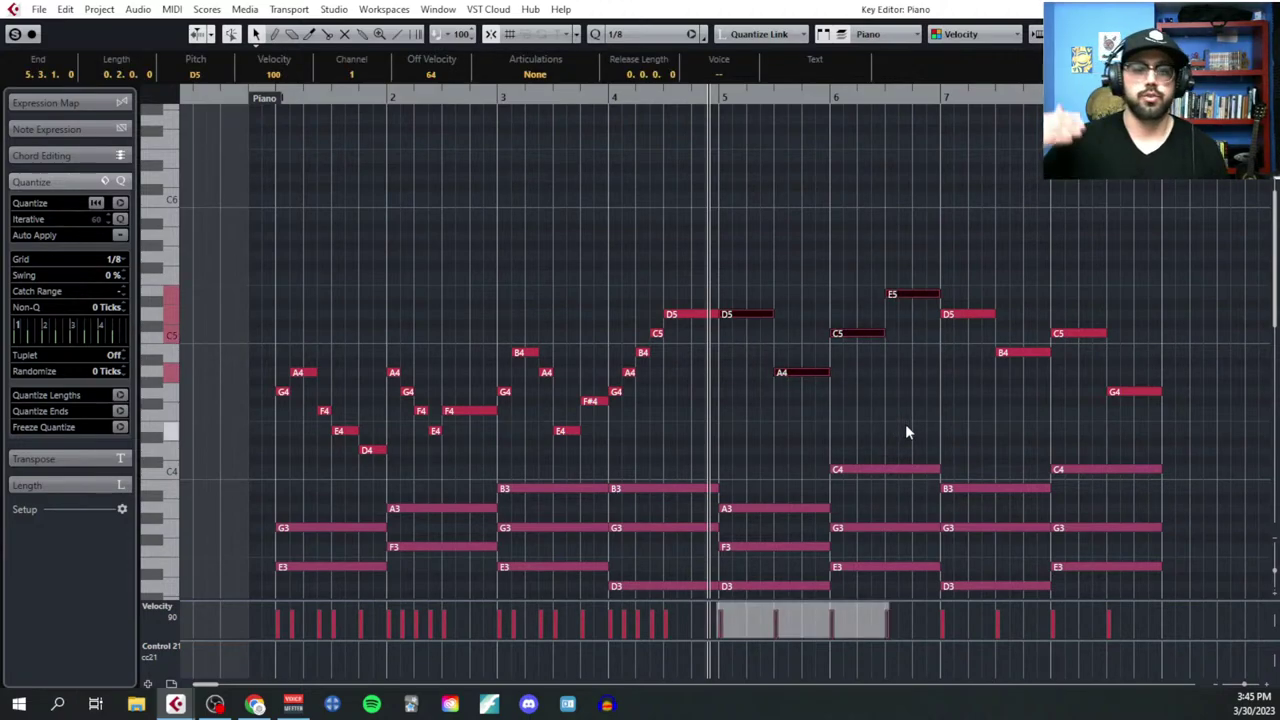
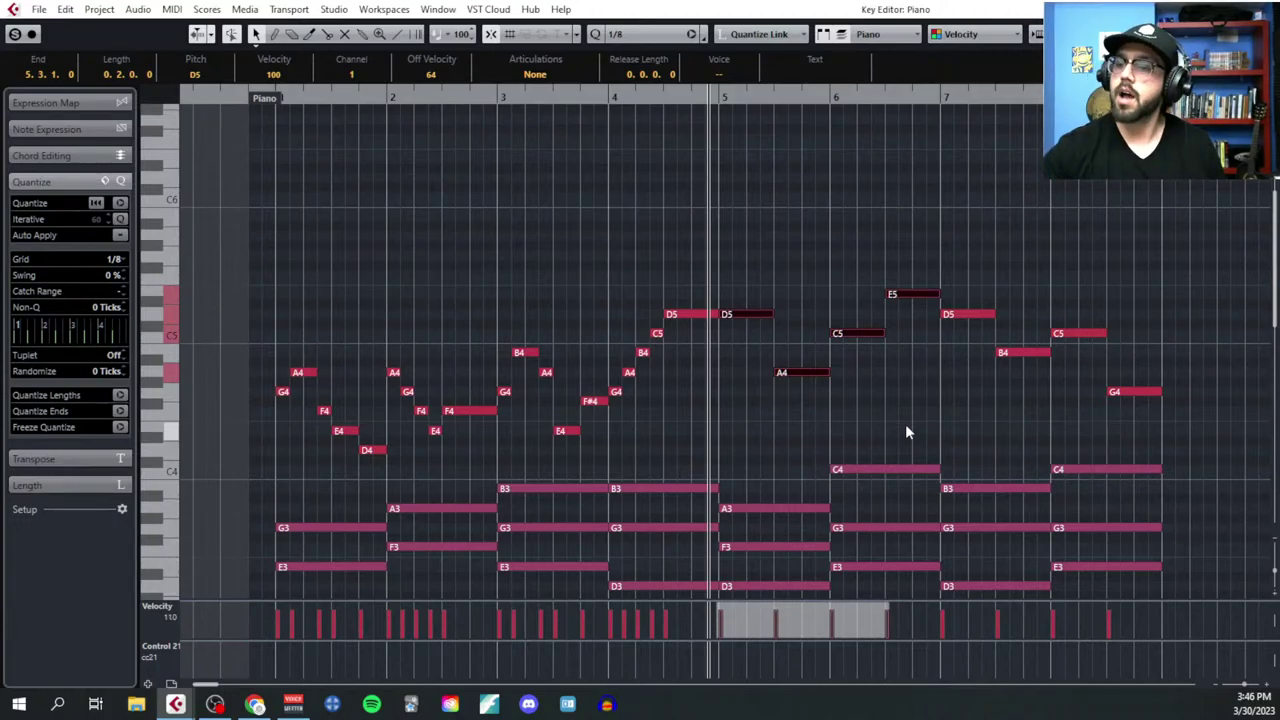
# Step: Review the first two melody phrases again by selecting bars 1–2 and bars 3–4, and clear the selection
pyautogui.scroll(2, 671, 424)
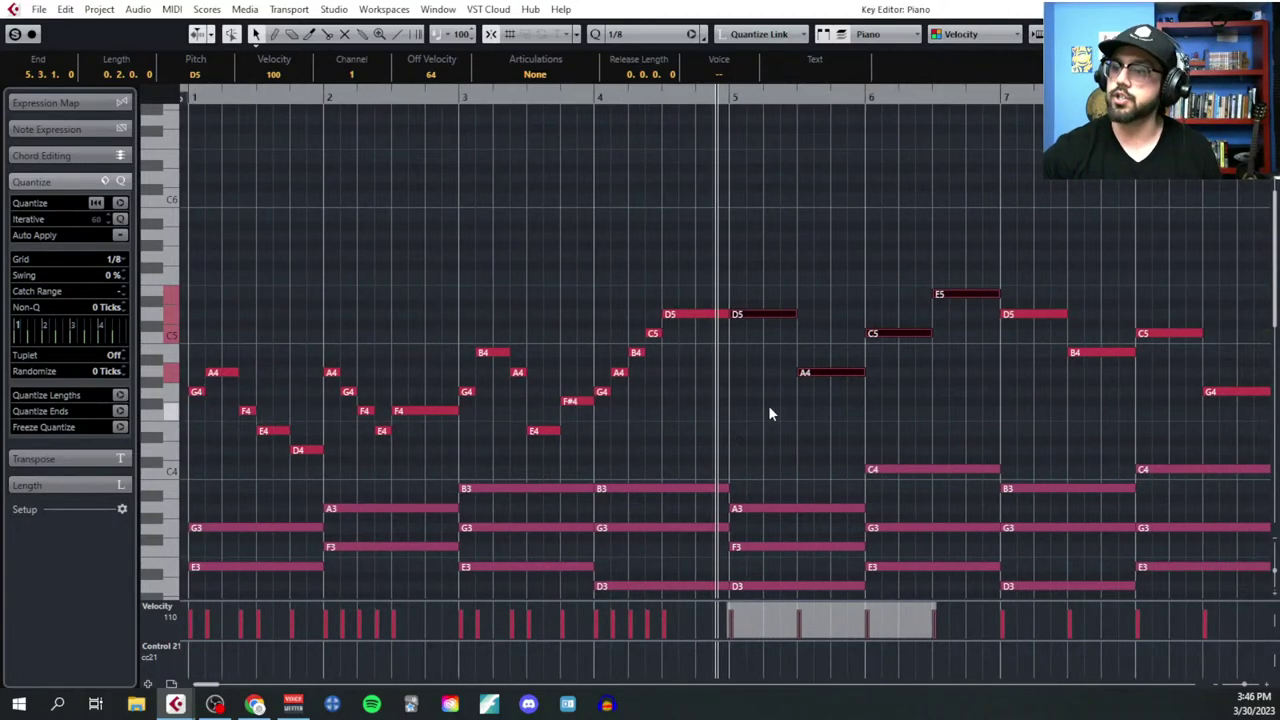
pyautogui.hscroll(-3, 762, 414)
pyautogui.moveTo(310, 294); pyautogui.dragTo(530, 470)
pyautogui.moveTo(571, 263); pyautogui.dragTo(798, 453)
pyautogui.hscroll(3, 798, 453)
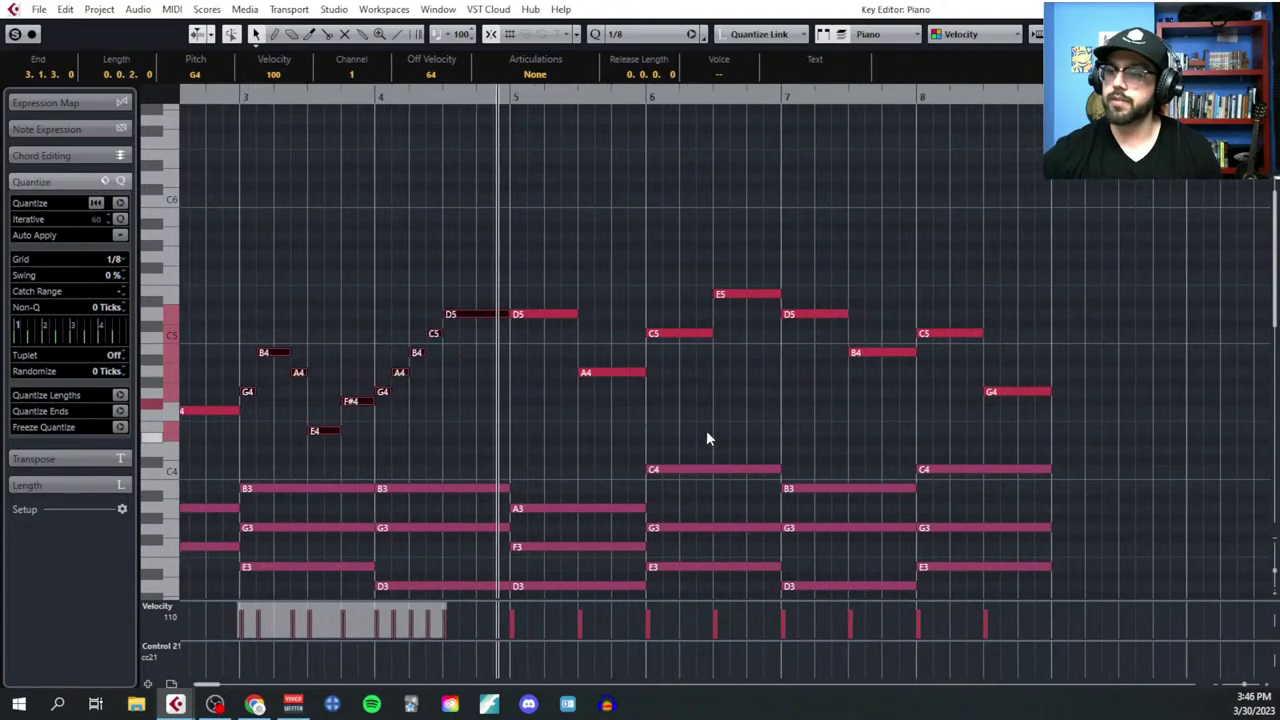
pyautogui.click(602, 422)
# Step: Split bar 5's melody D5 and A4 before their last eighth, bar 6's C5 in half, and its E5 after the first eighth
pyautogui.scroll(-2, 521, 390)
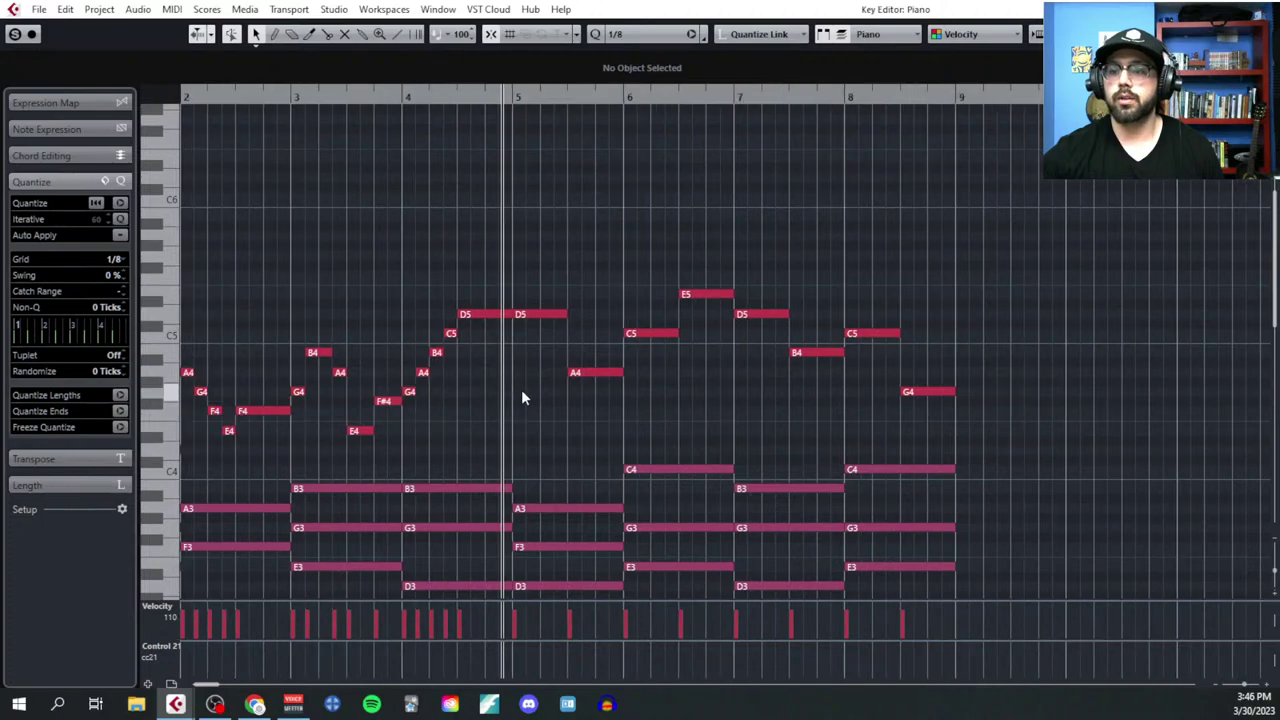
pyautogui.hscroll(-3, 560, 405)
pyautogui.rightClick(748, 383)
pyautogui.click(828, 383)
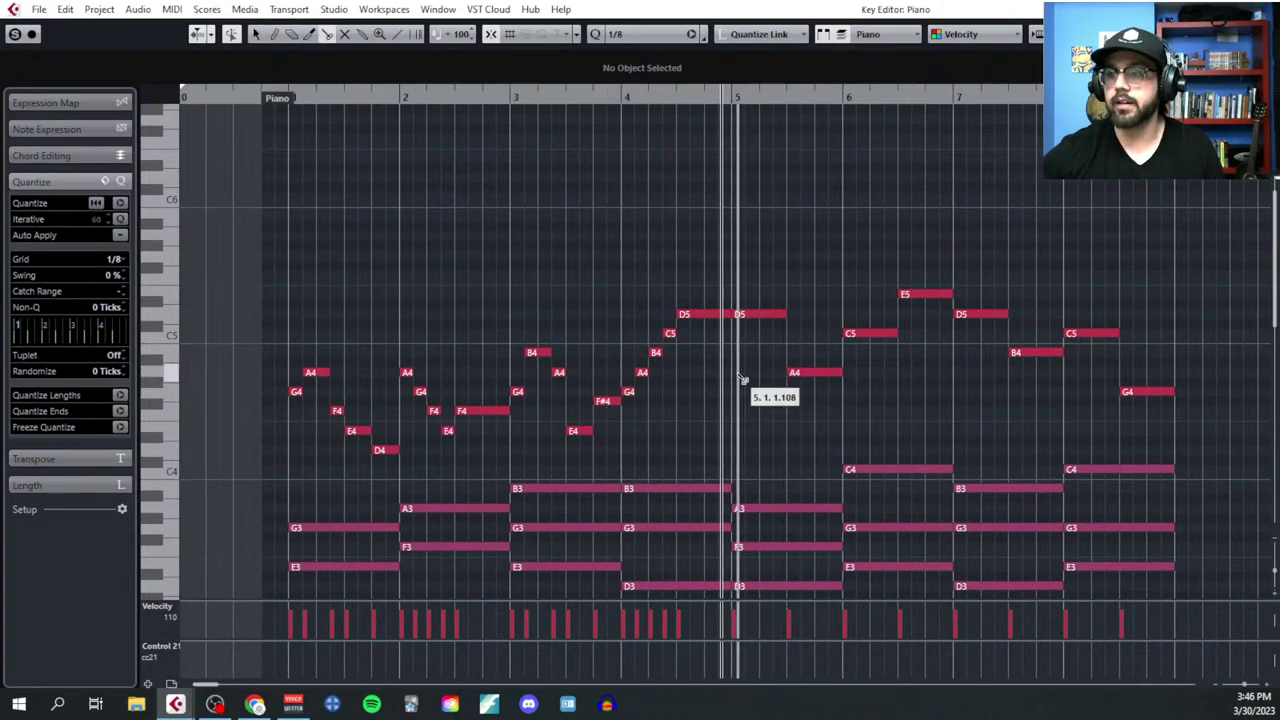
pyautogui.click(745, 380)
pyautogui.click(804, 316)
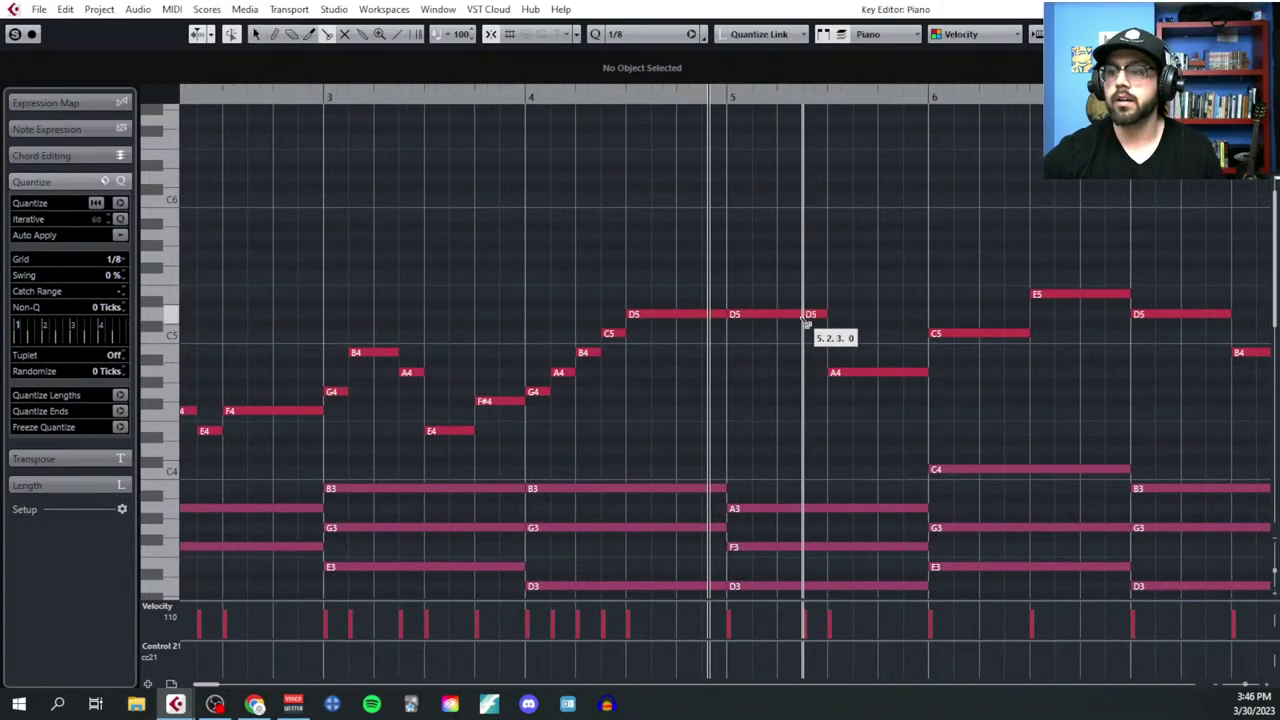
pyautogui.click(910, 375)
pyautogui.click(980, 334)
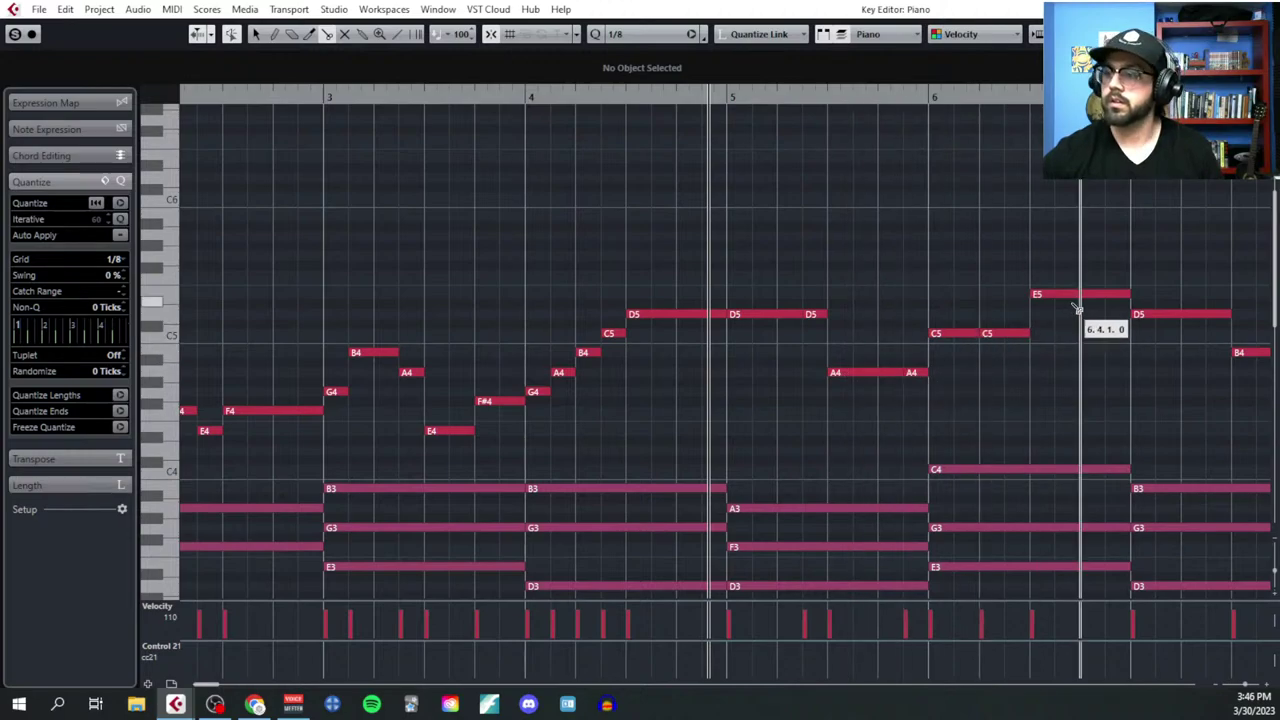
pyautogui.click(1056, 294)
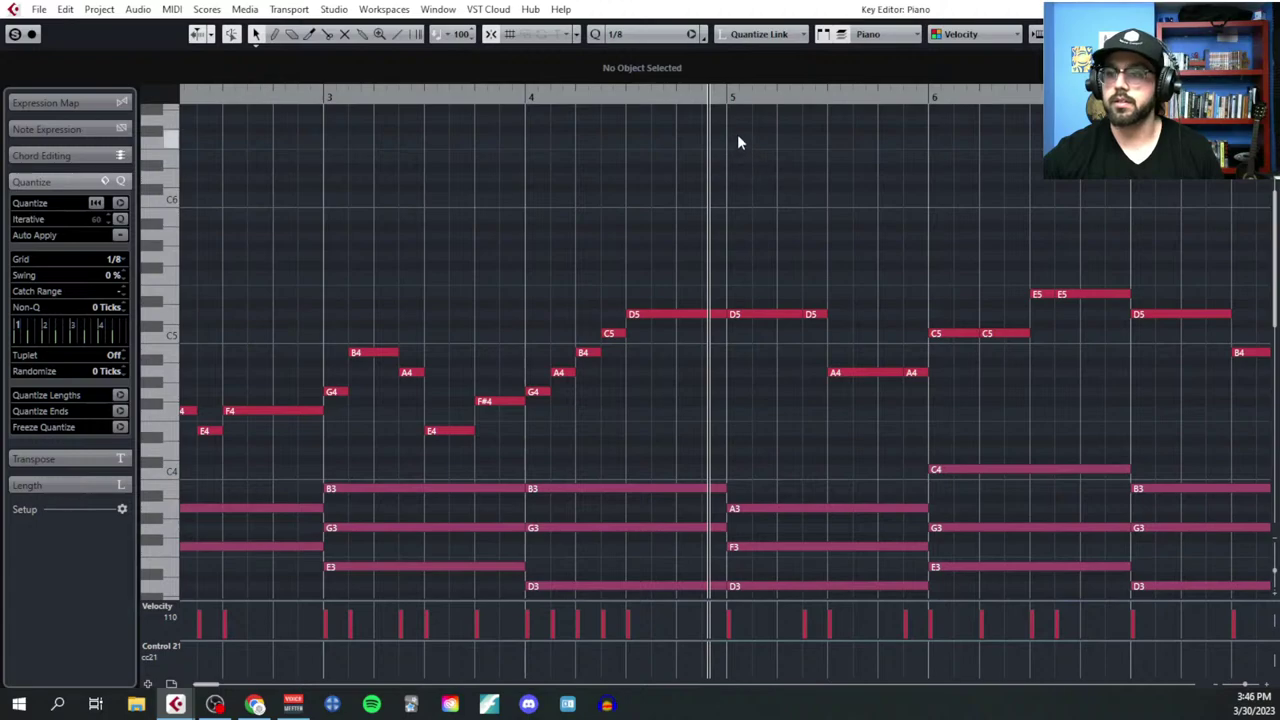
# Step: Play back bars 5 and 6, and glue bar 6's two E5 pieces back into one note
pyautogui.press('space')
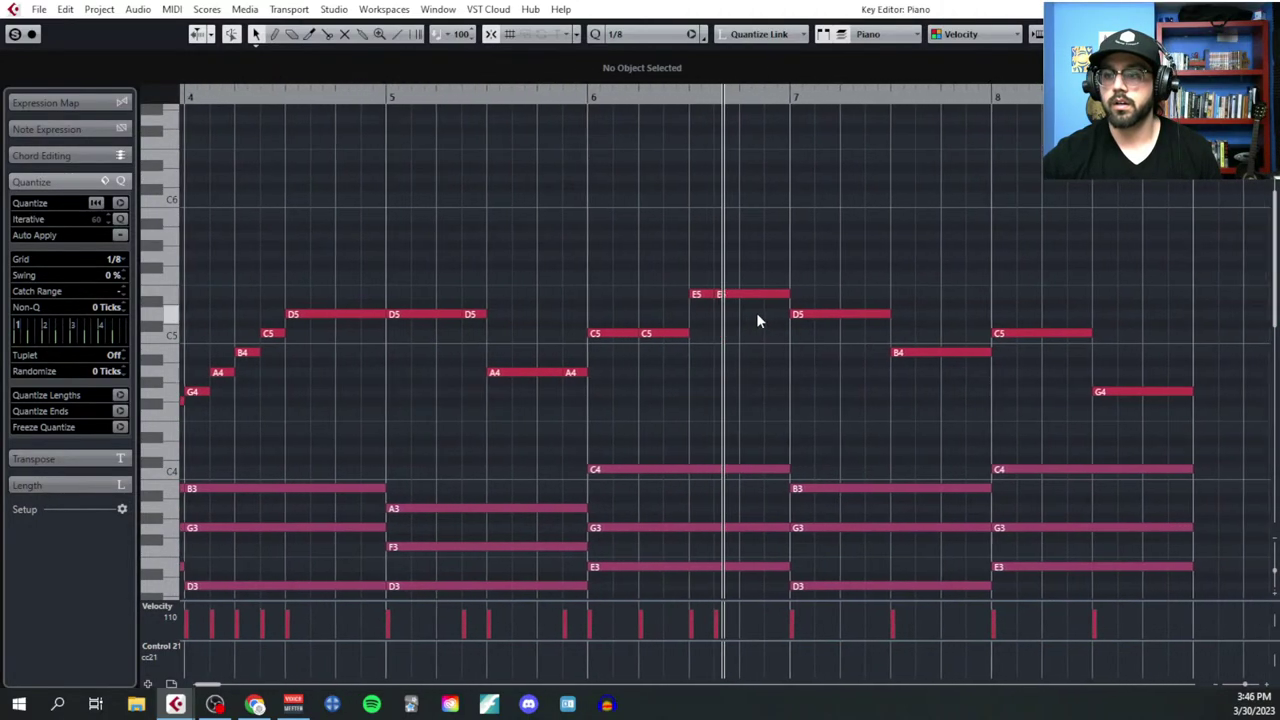
pyautogui.press('space')
pyautogui.rightClick(680, 318)
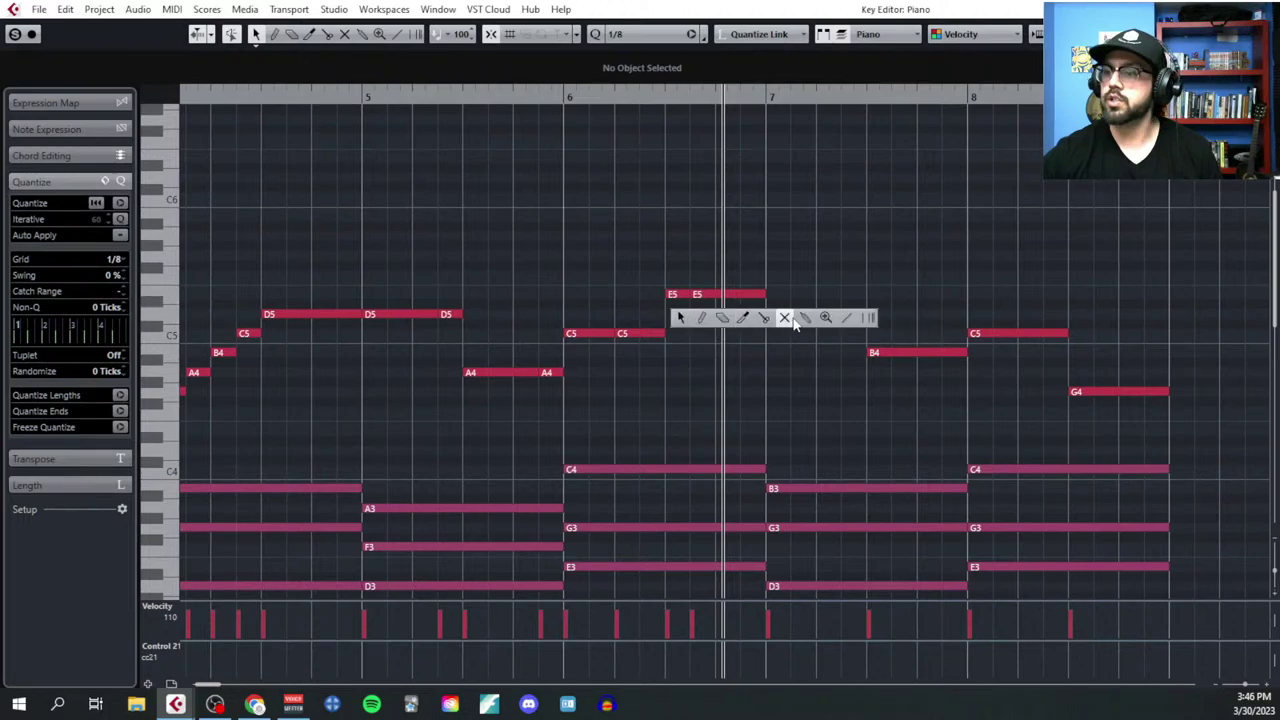
pyautogui.click(805, 318)
pyautogui.click(680, 294)
pyautogui.press('1')
pyautogui.scroll(-2, 456, 324)
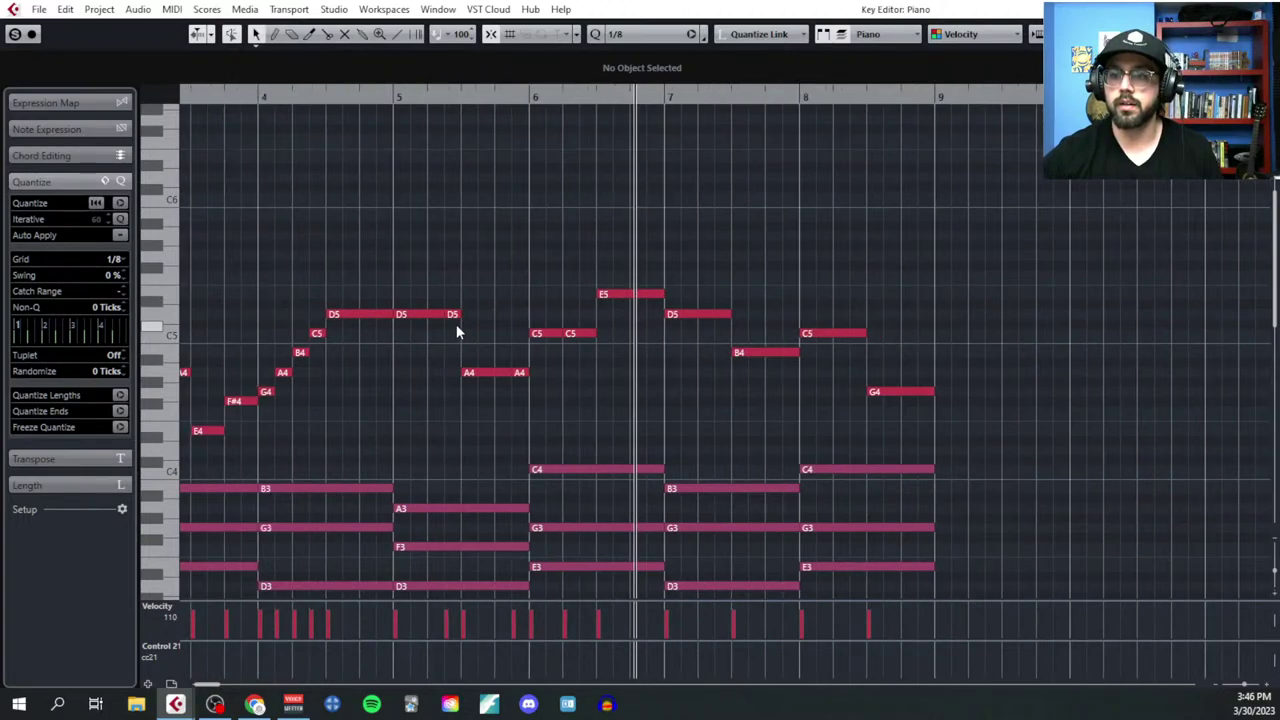
# Step: Lower bar 5's short second D5 to C5 and play back from bar 5
pyautogui.moveTo(452, 318); pyautogui.dragTo(452, 333)
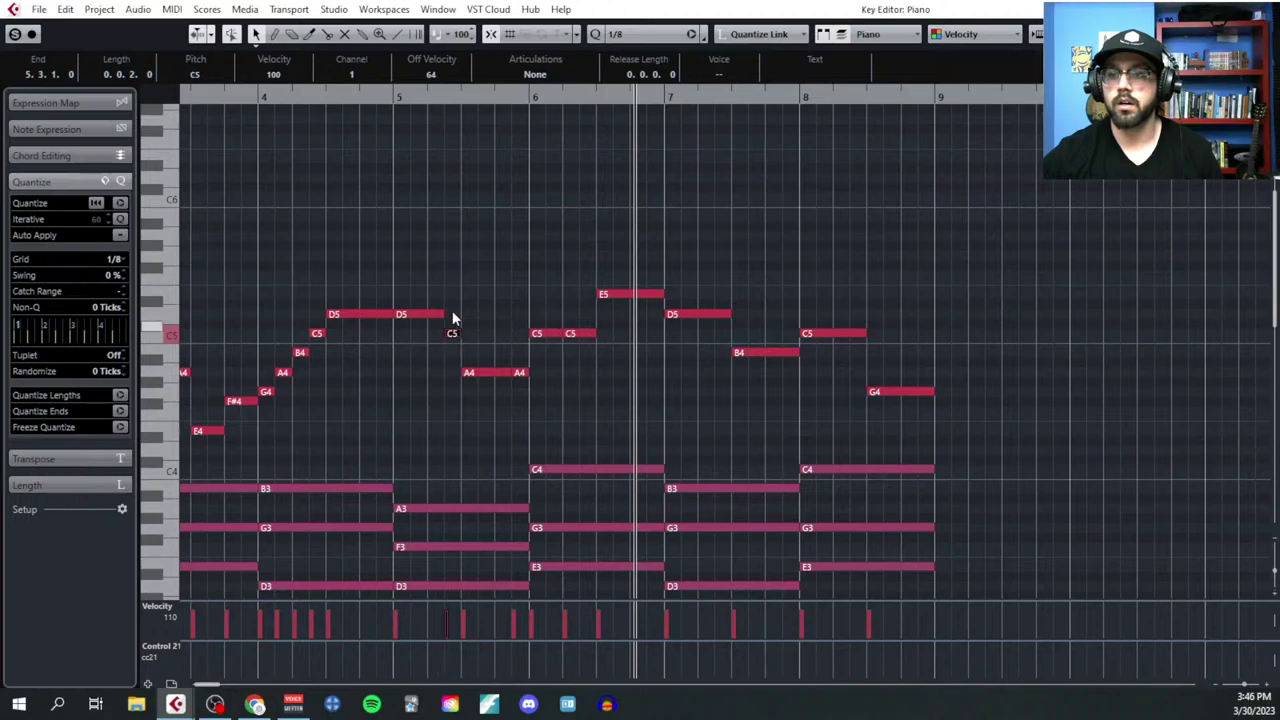
pyautogui.click(391, 104)
pyautogui.press('space')
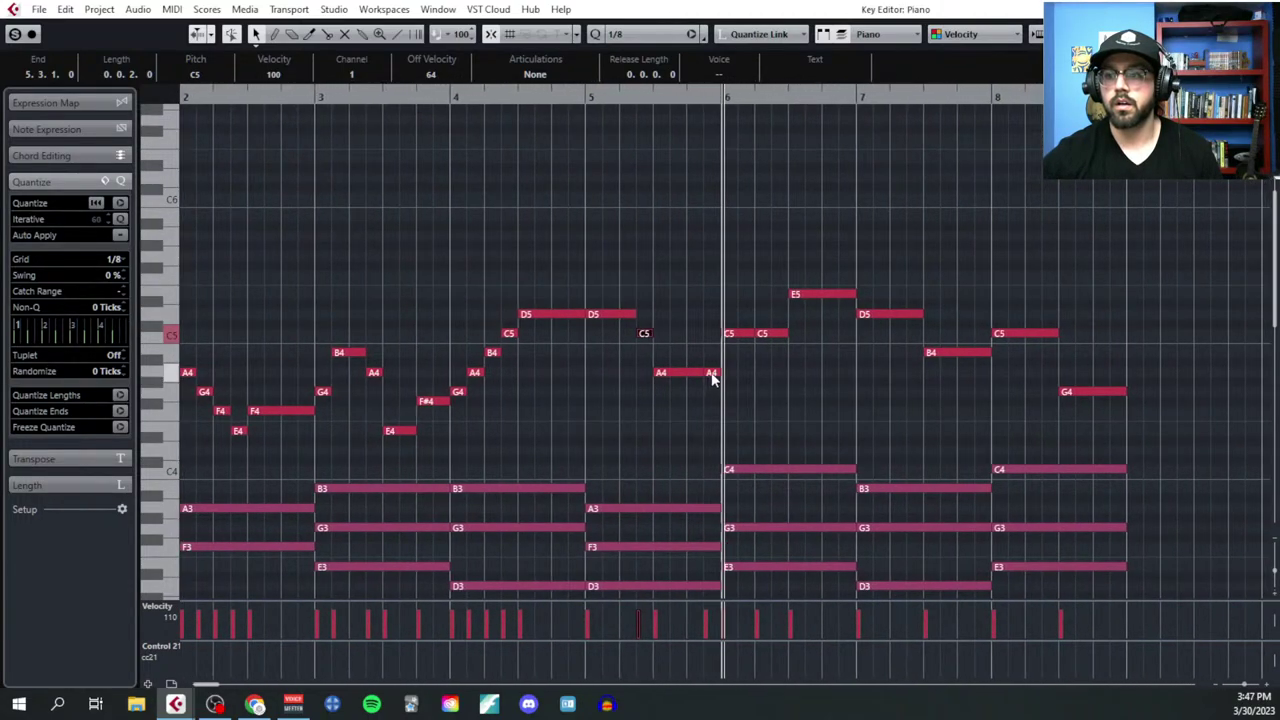
# Step: Lower bar 5's short final A4 to G4 and try bar 6's first C5 on B4
pyautogui.click(711, 372)
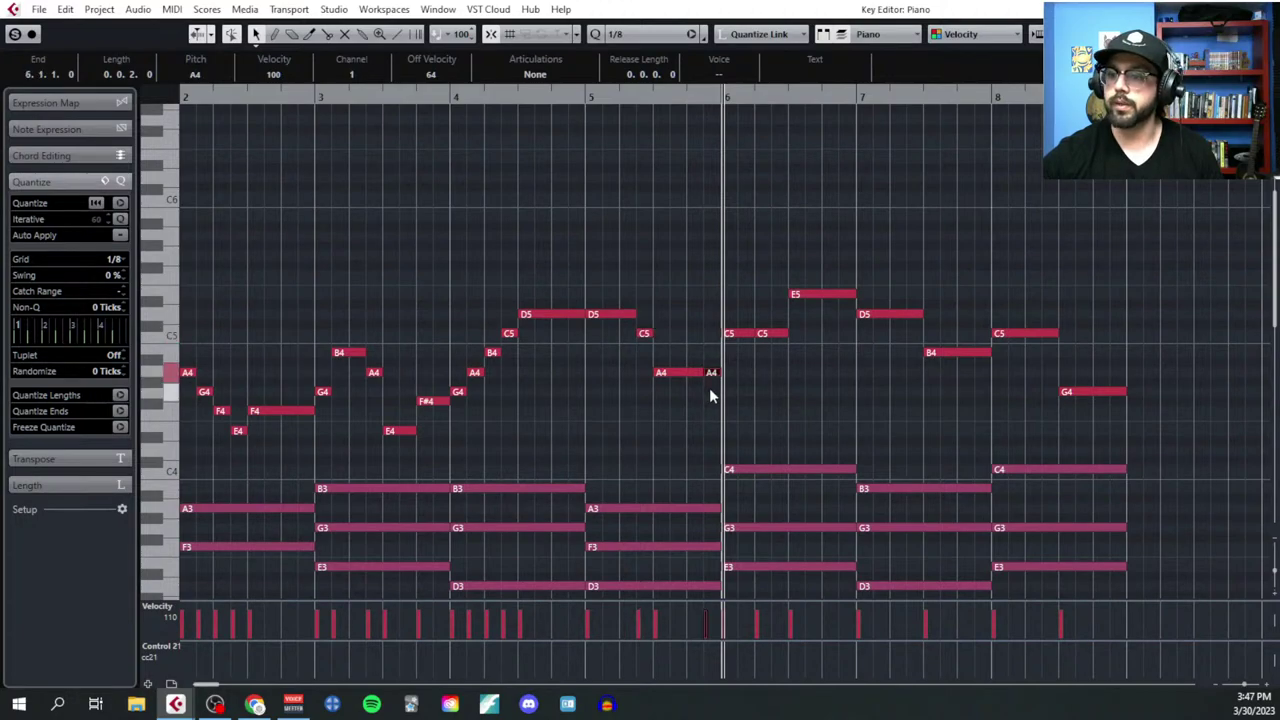
pyautogui.moveTo(711, 372); pyautogui.dragTo(711, 391)
pyautogui.moveTo(731, 341); pyautogui.dragTo(736, 366)
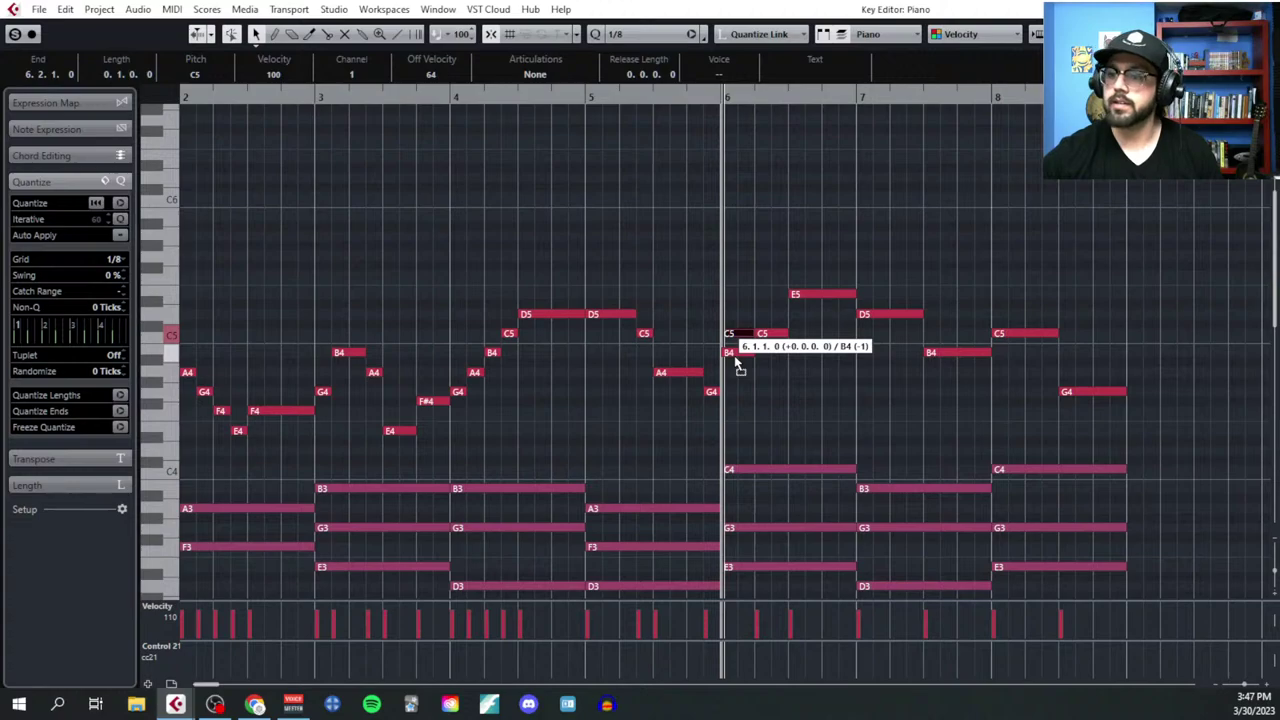
pyautogui.moveTo(737, 368); pyautogui.dragTo(737, 350)
# Step: Raise bar 6's second C5 to D5 so the melody steps up to the E5
pyautogui.scroll(-3, 737, 371)
pyautogui.scroll(2, 757, 289)
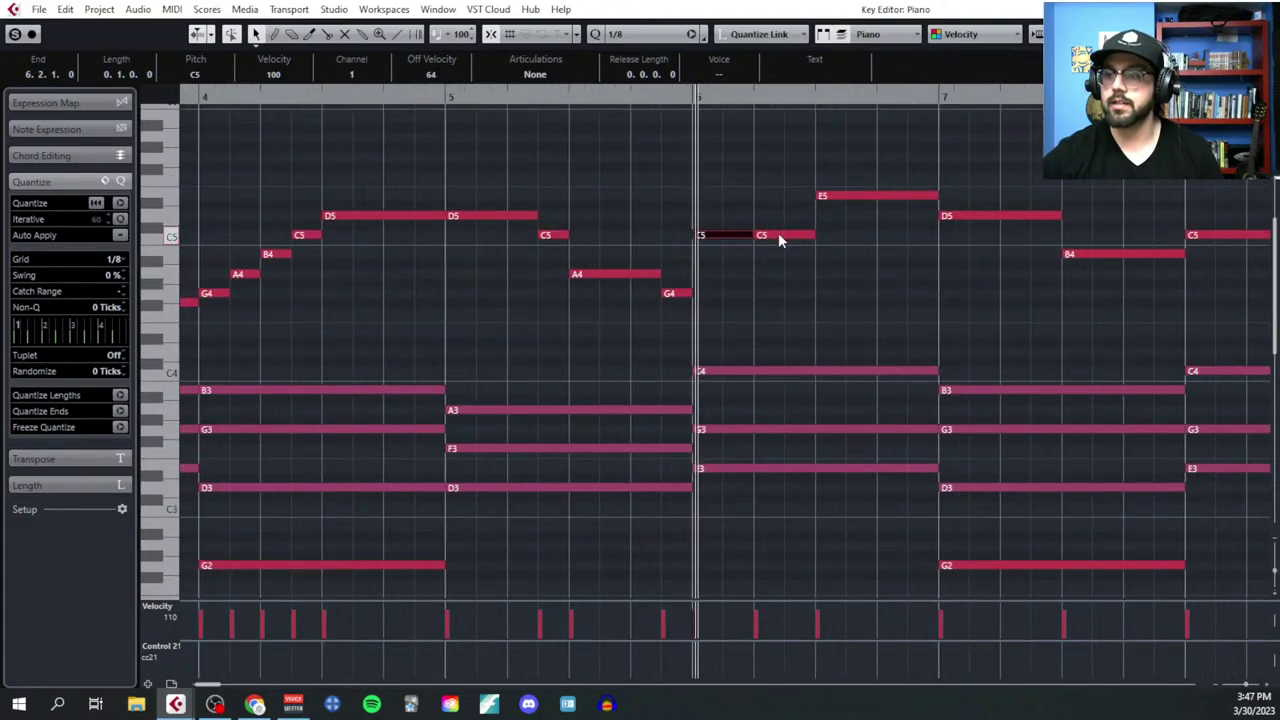
pyautogui.moveTo(779, 236); pyautogui.dragTo(865, 198)
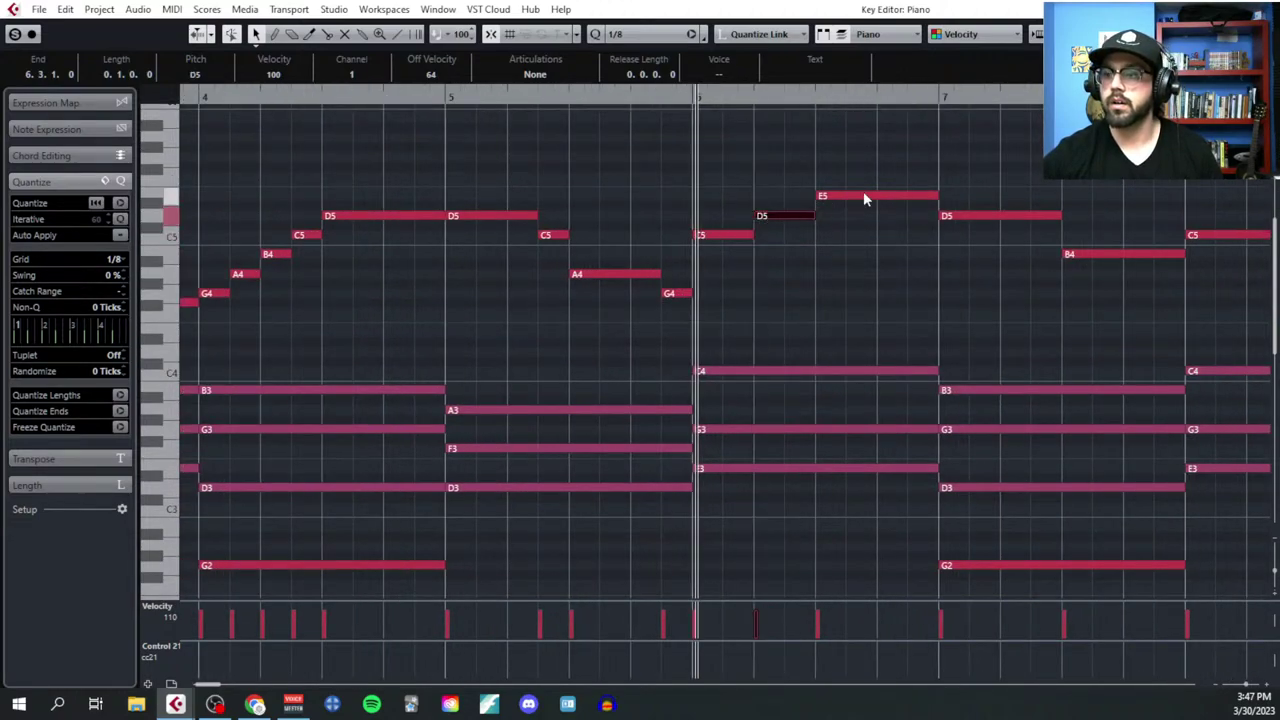
pyautogui.click(863, 196)
# Step: Play the piece back from bar 1 into bar 8
pyautogui.press('g')
pyautogui.press('g')
pyautogui.press('g')
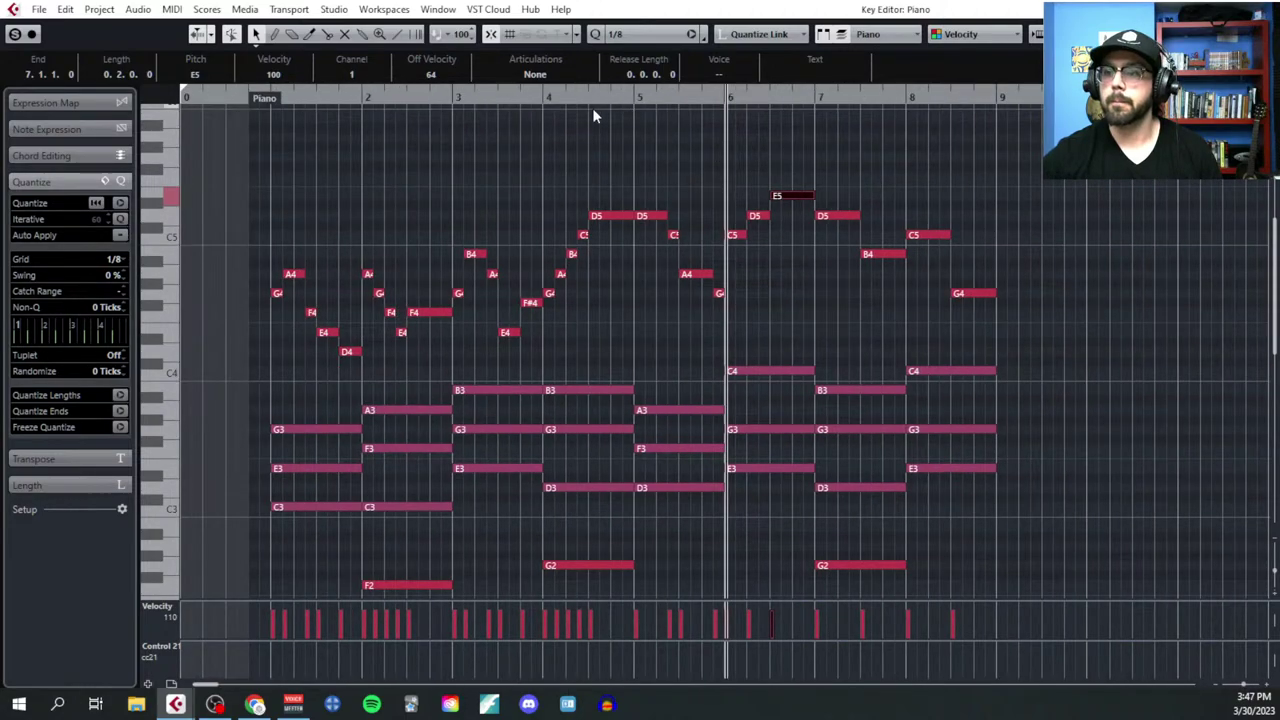
pyautogui.moveTo(257, 90); pyautogui.dragTo(260, 95)
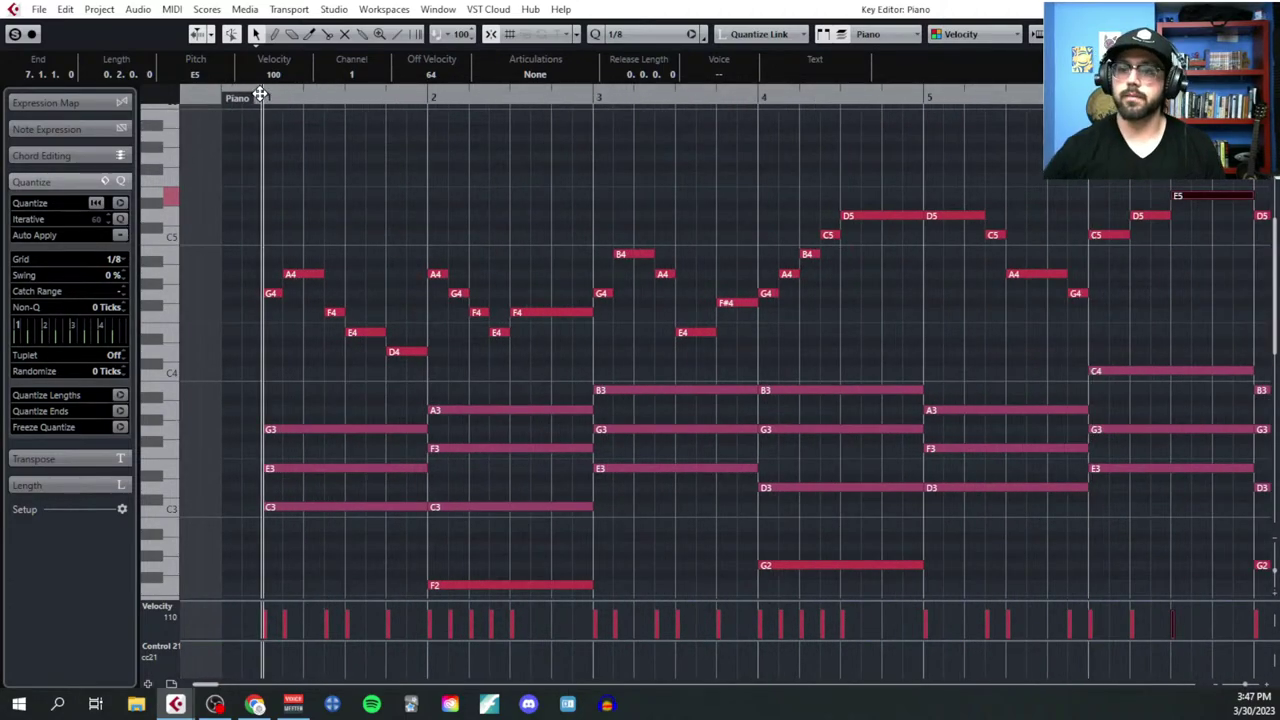
pyautogui.press('space')
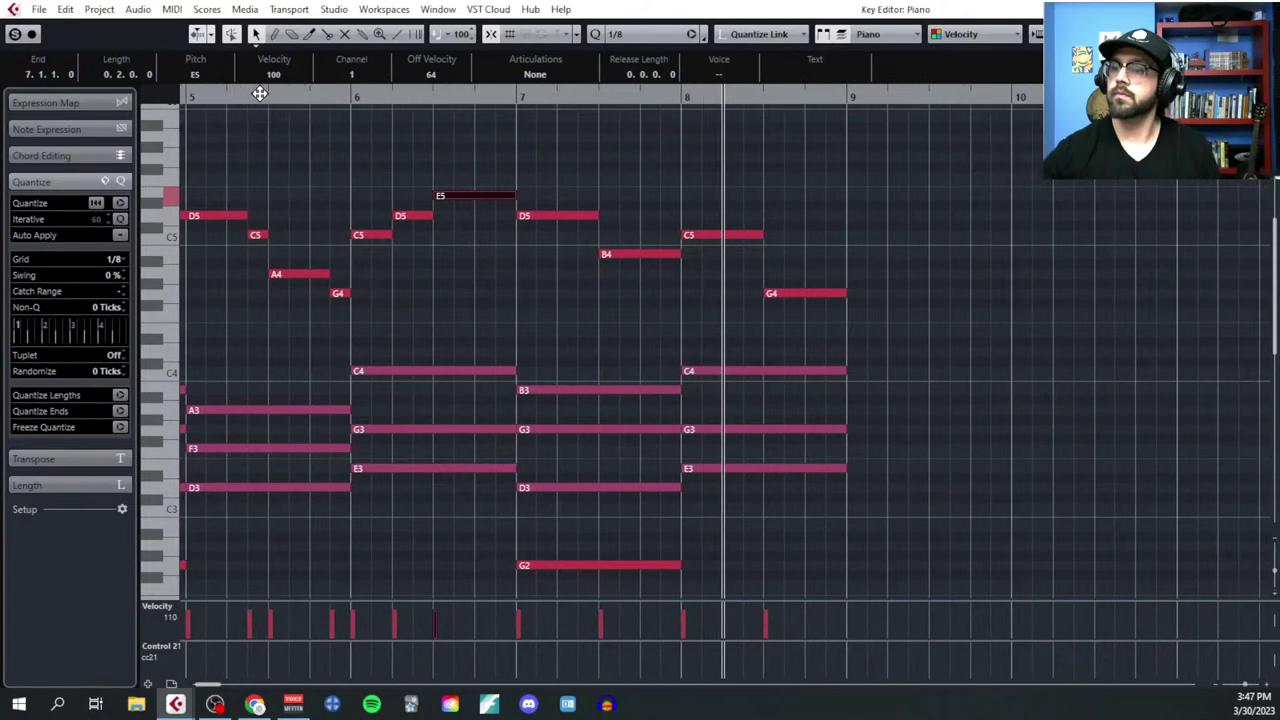
pyautogui.press('space')
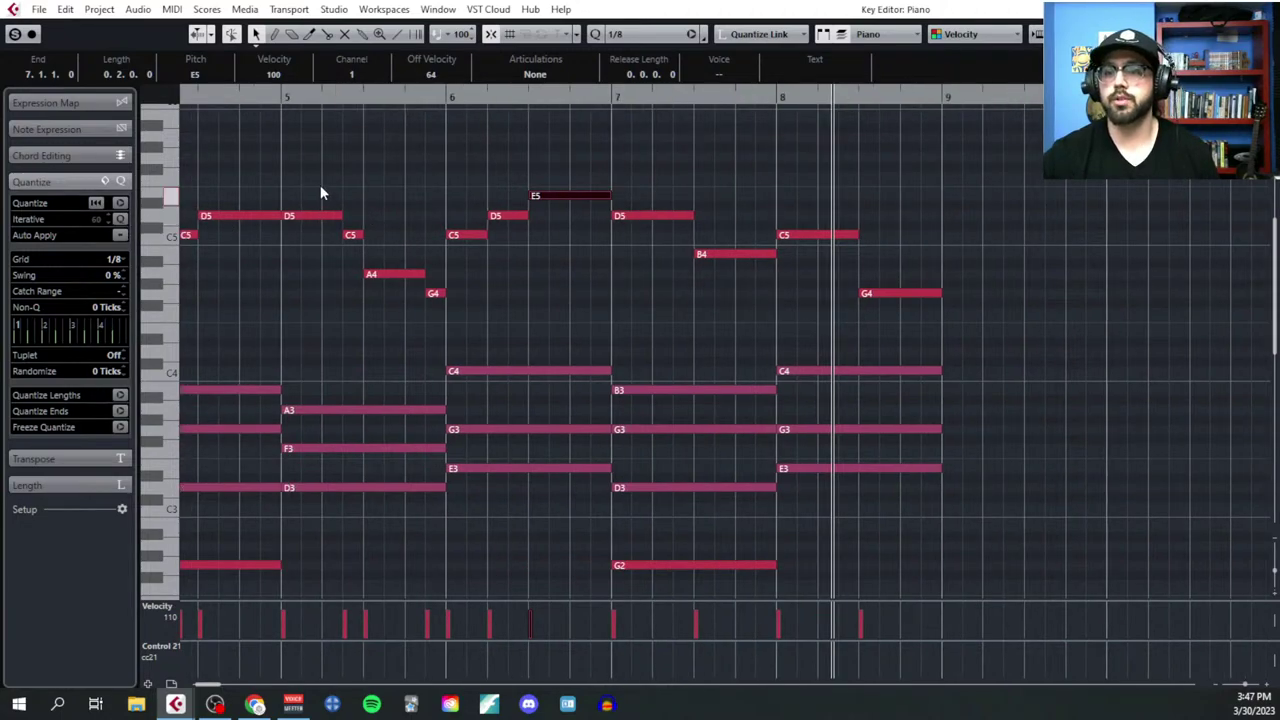
# Step: Highlight the melody of bars 5–6 and then bars 7–8 to compare the phrases, and clear the selection
pyautogui.moveTo(320, 192); pyautogui.dragTo(540, 305)
pyautogui.moveTo(637, 180); pyautogui.dragTo(916, 337)
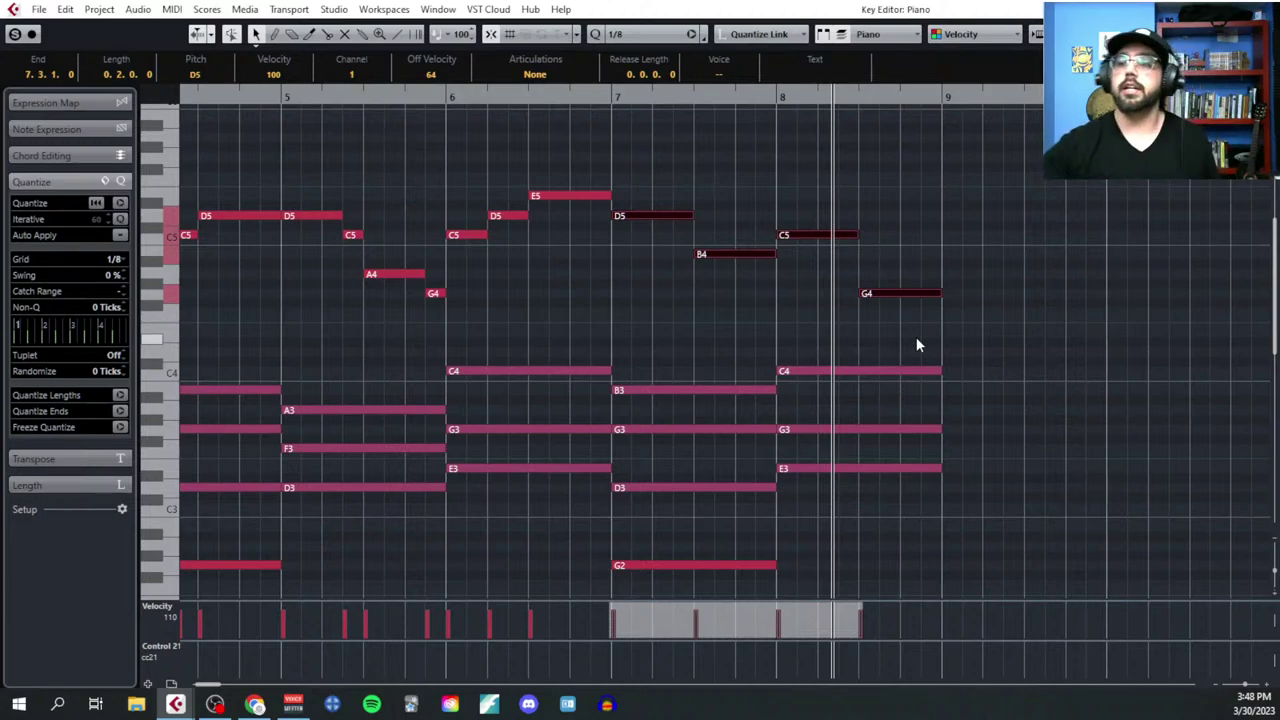
pyautogui.click(916, 337)
pyautogui.click(898, 293)
pyautogui.click(828, 338)
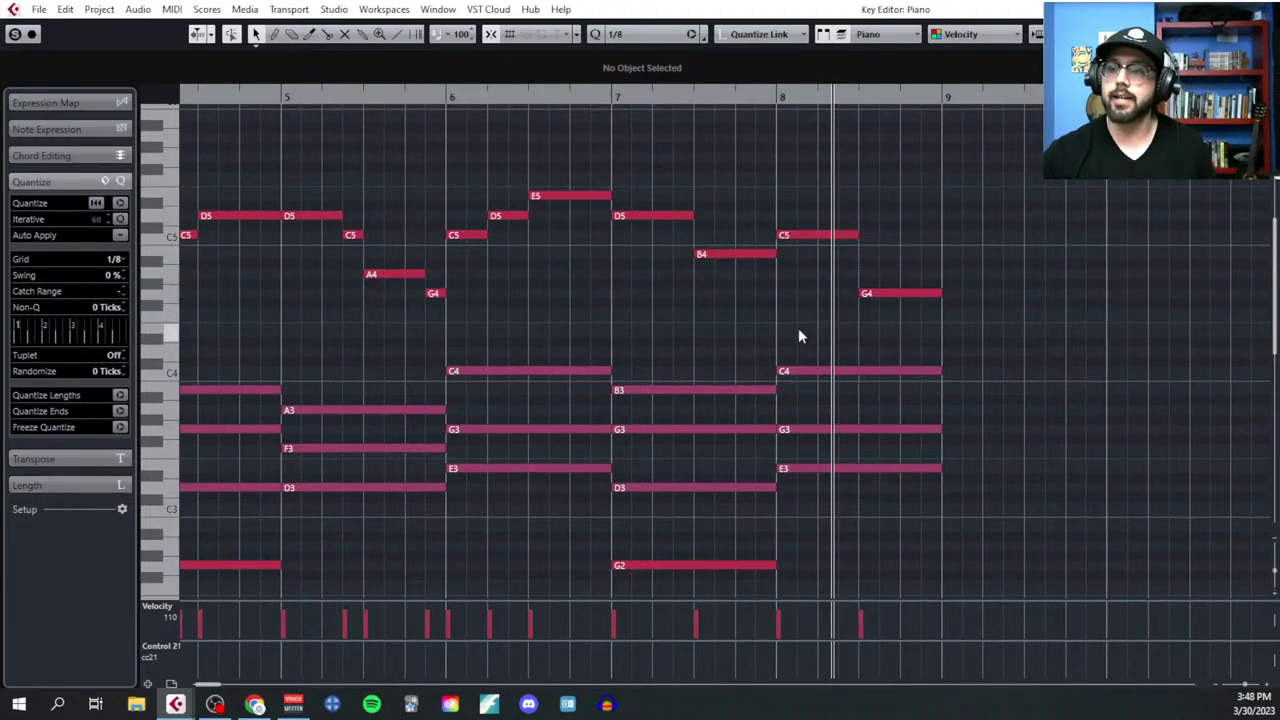
# Step: Split bar 8's melody C5 at beat 2 and lower its second half to A4
pyautogui.rightClick(810, 272)
pyautogui.click(902, 278)
pyautogui.click(834, 238)
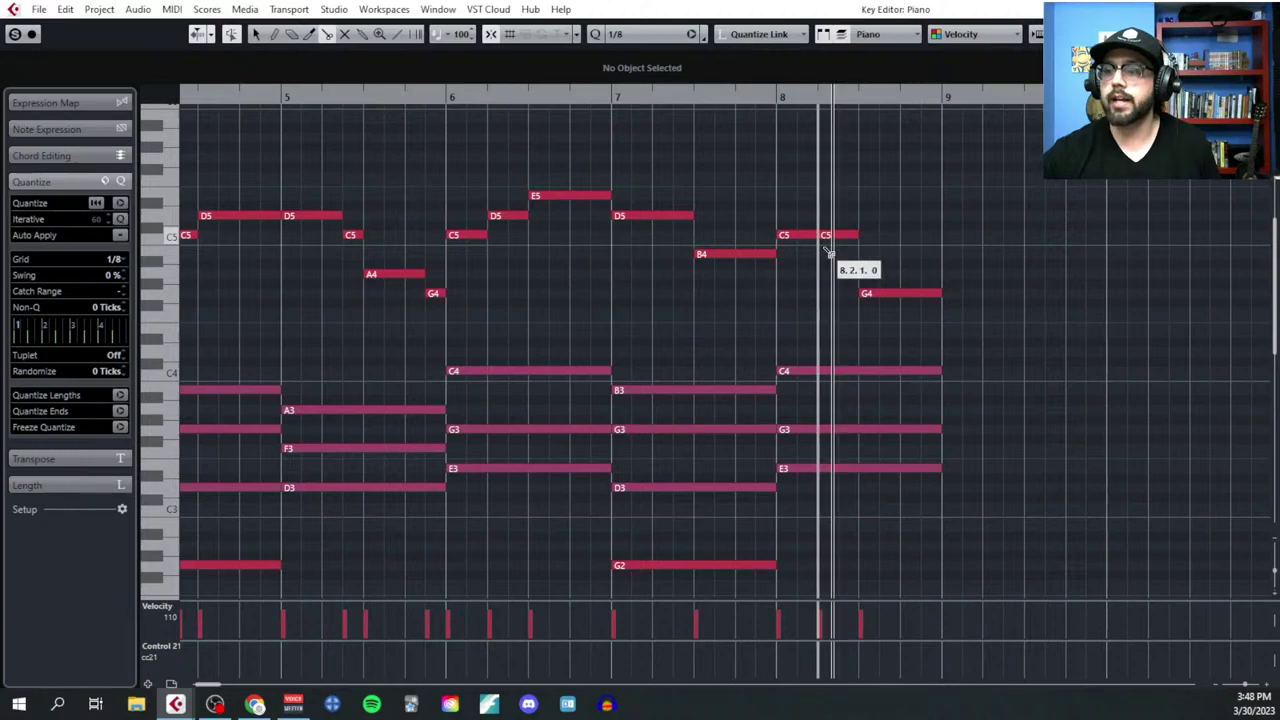
pyautogui.press('1')
pyautogui.click(845, 236)
pyautogui.press('Down')
pyautogui.press('Down')
pyautogui.press('Down')
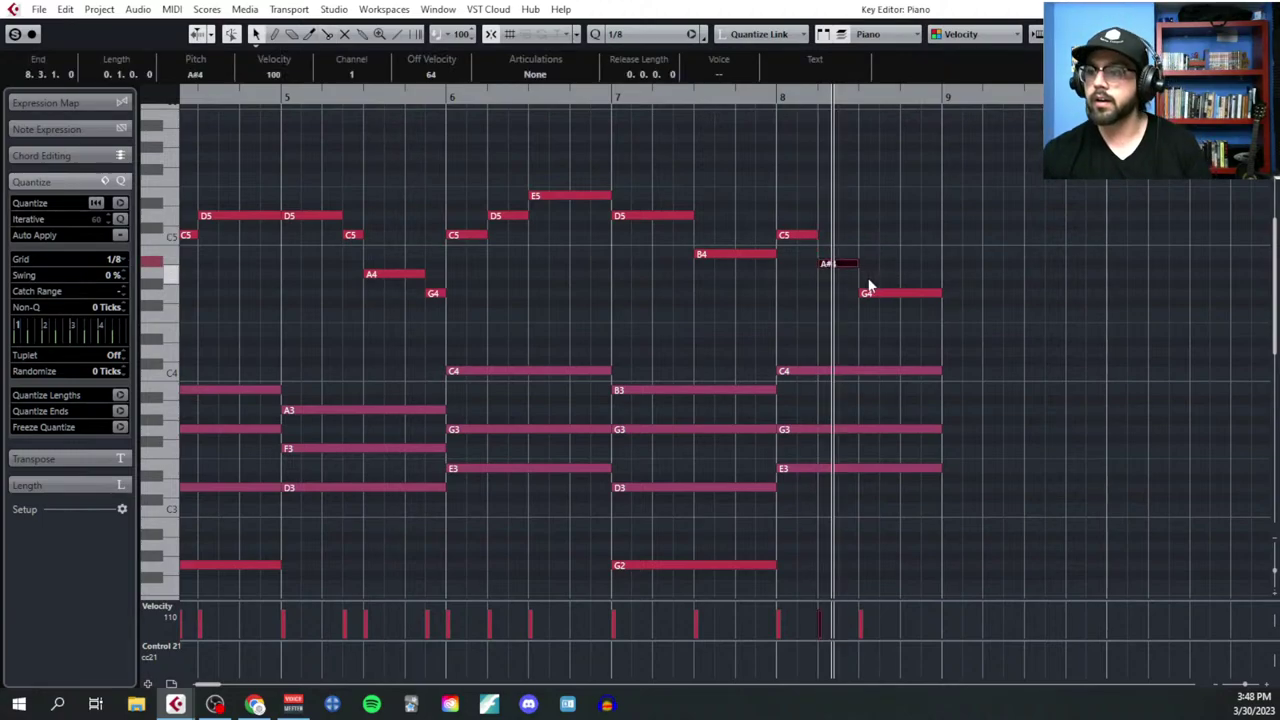
# Step: Play the whole piece back from bar 1 to hear the revised ending in bar 8
pyautogui.keyDown('ctrl'); pyautogui.scroll(-2, 807, 331); pyautogui.keyUp('ctrl')
pyautogui.keyDown('ctrl'); pyautogui.scroll(-2, 806, 329); pyautogui.keyUp('ctrl')
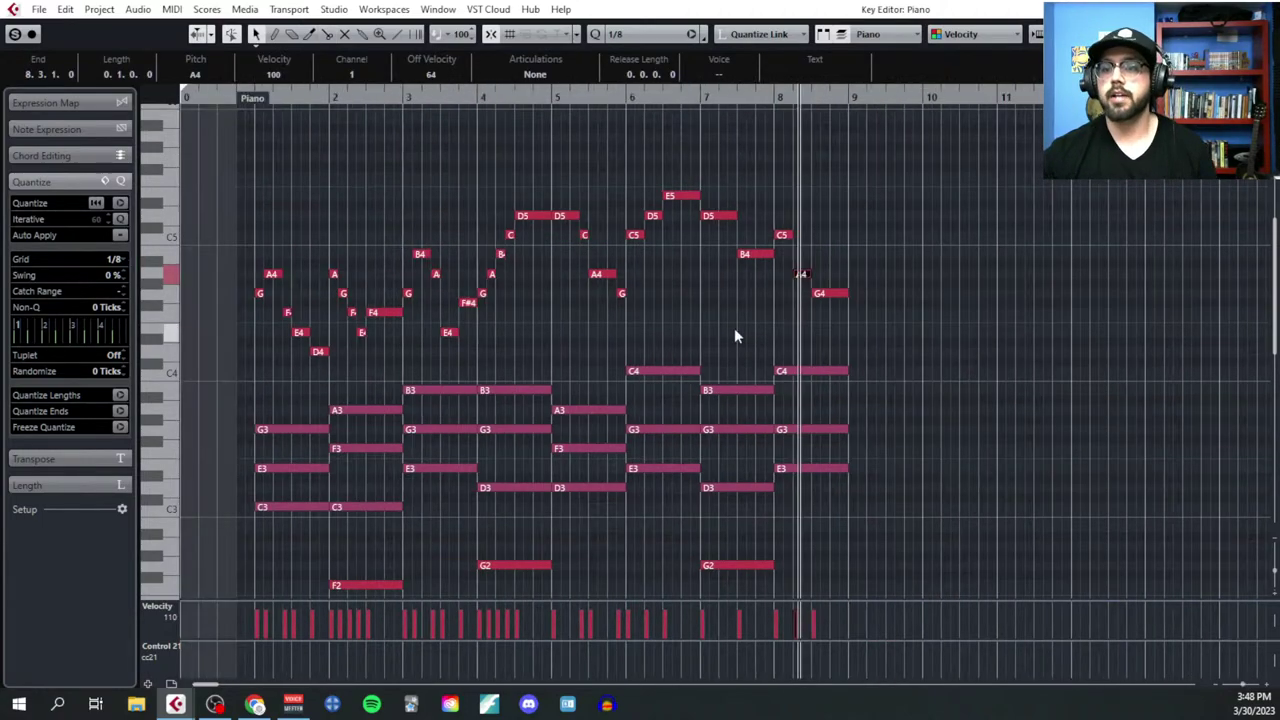
pyautogui.keyDown('ctrl'); pyautogui.scroll(3, 244, 171); pyautogui.keyUp('ctrl')
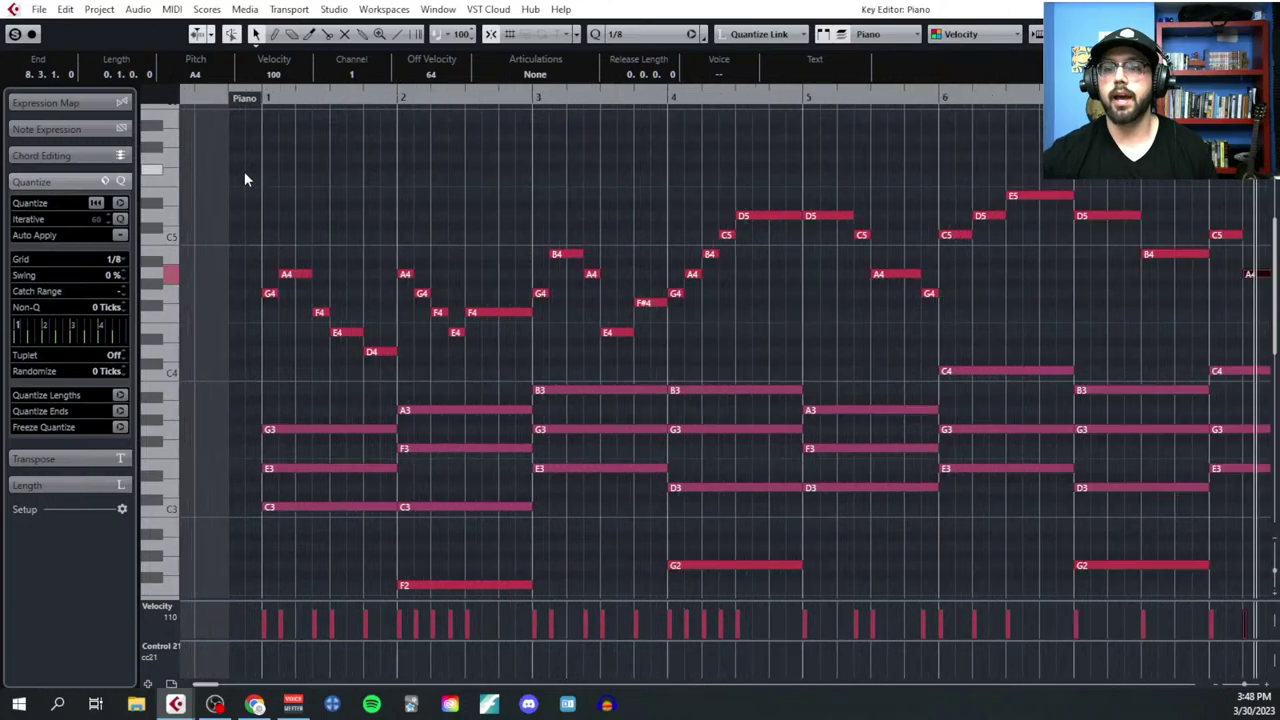
pyautogui.click(268, 92)
pyautogui.press('h')
pyautogui.scroll(-2, 520, 330)
pyautogui.scroll(2, 698, 410)
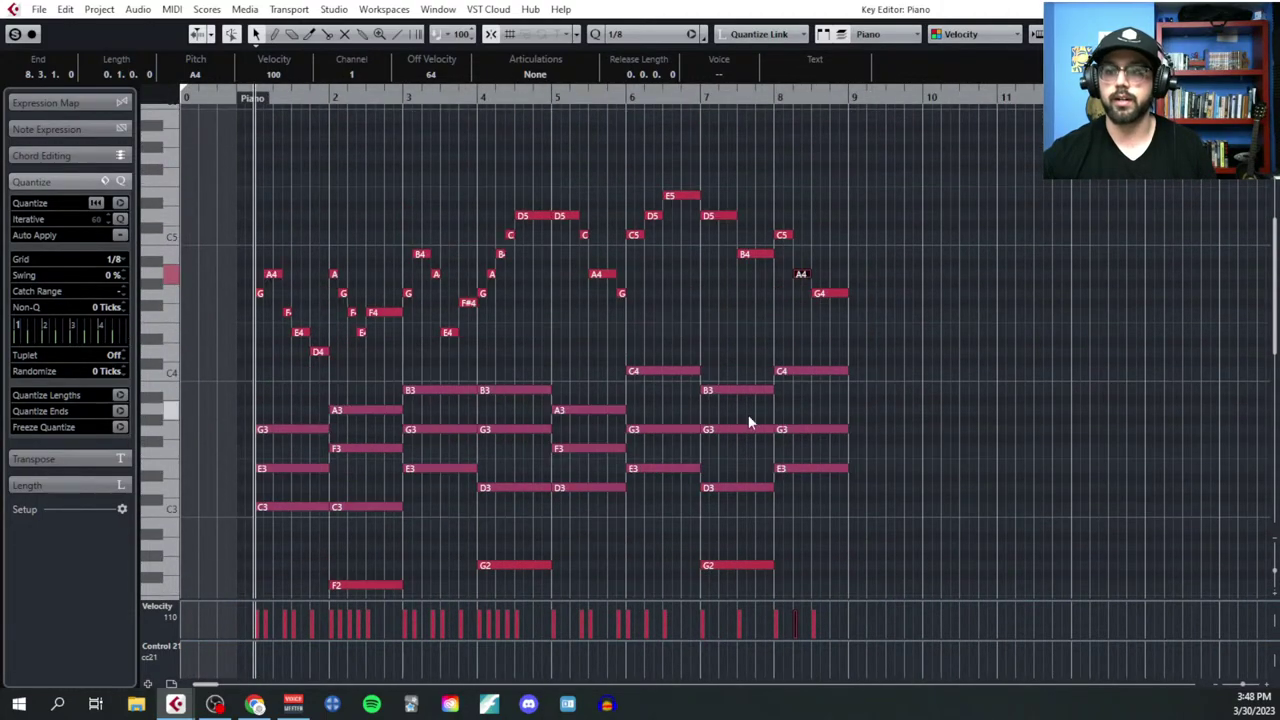
pyautogui.press('space')
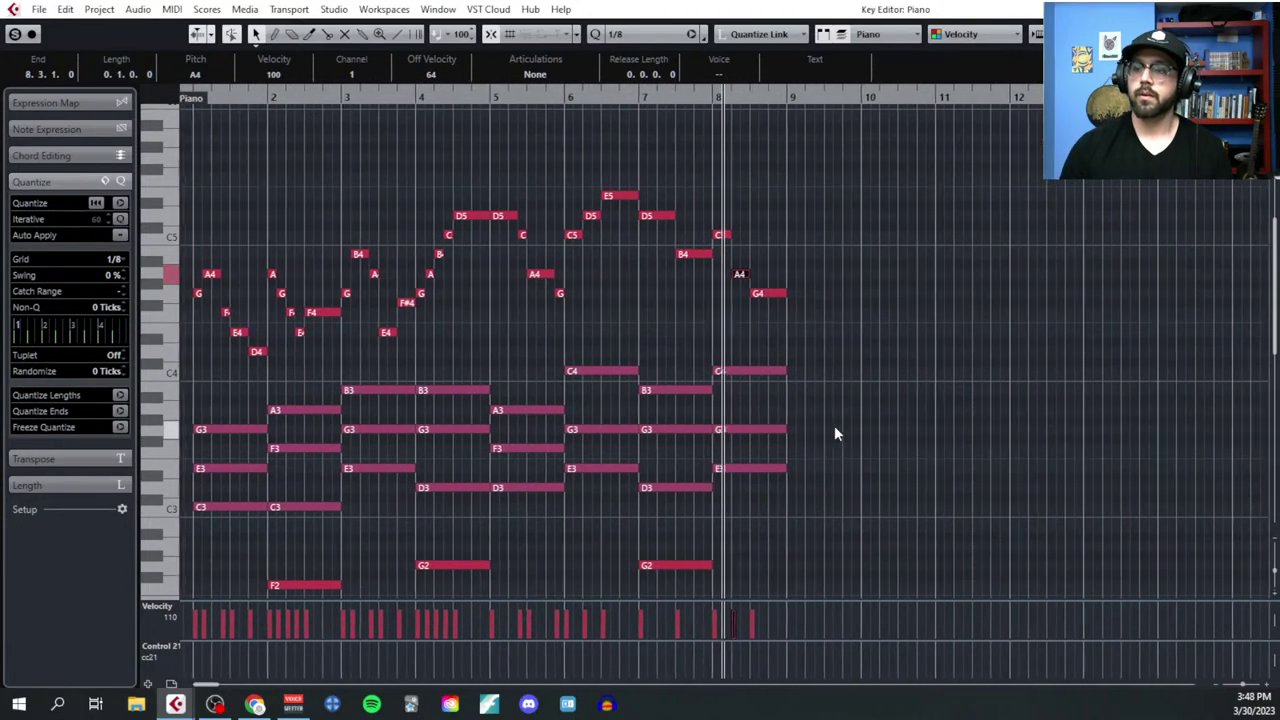
pyautogui.press('space')
pyautogui.press('h')
pyautogui.press('h')
pyautogui.press('h')
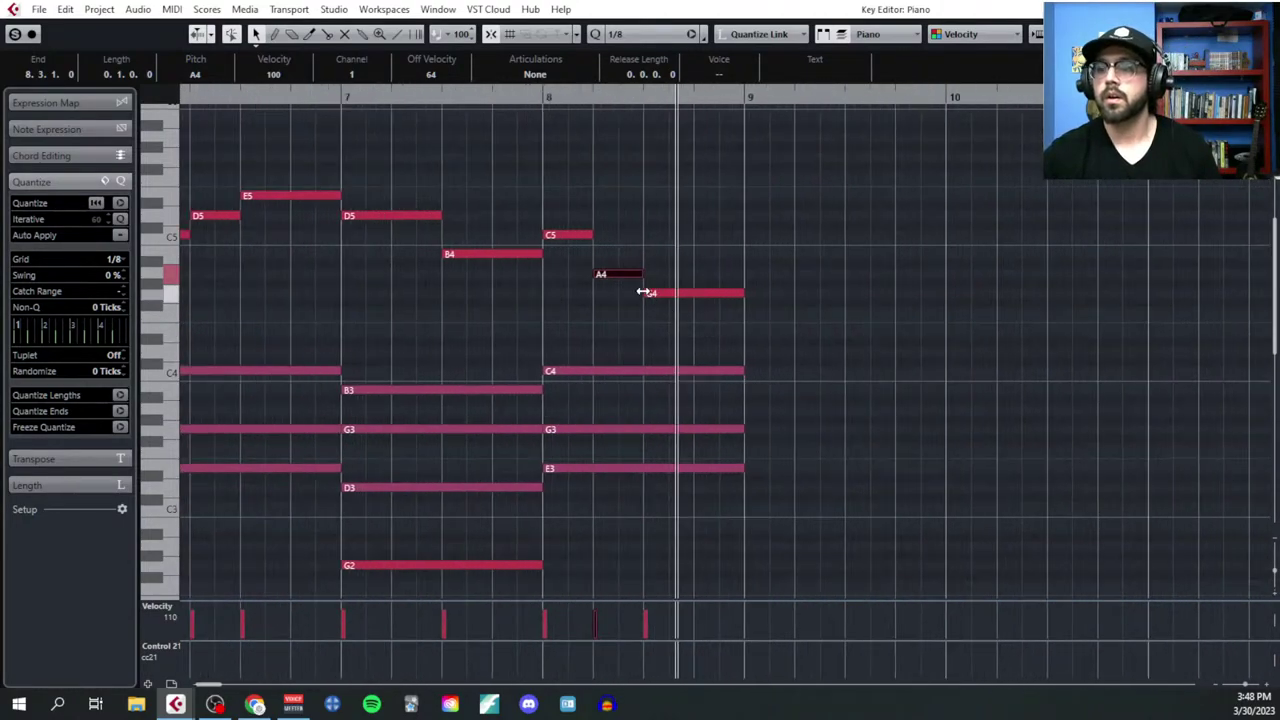
# Step: Lower bar 8's last two melody notes to G4 and C4, and play the ending back from bar 8
pyautogui.moveTo(625, 273); pyautogui.dragTo(650, 372)
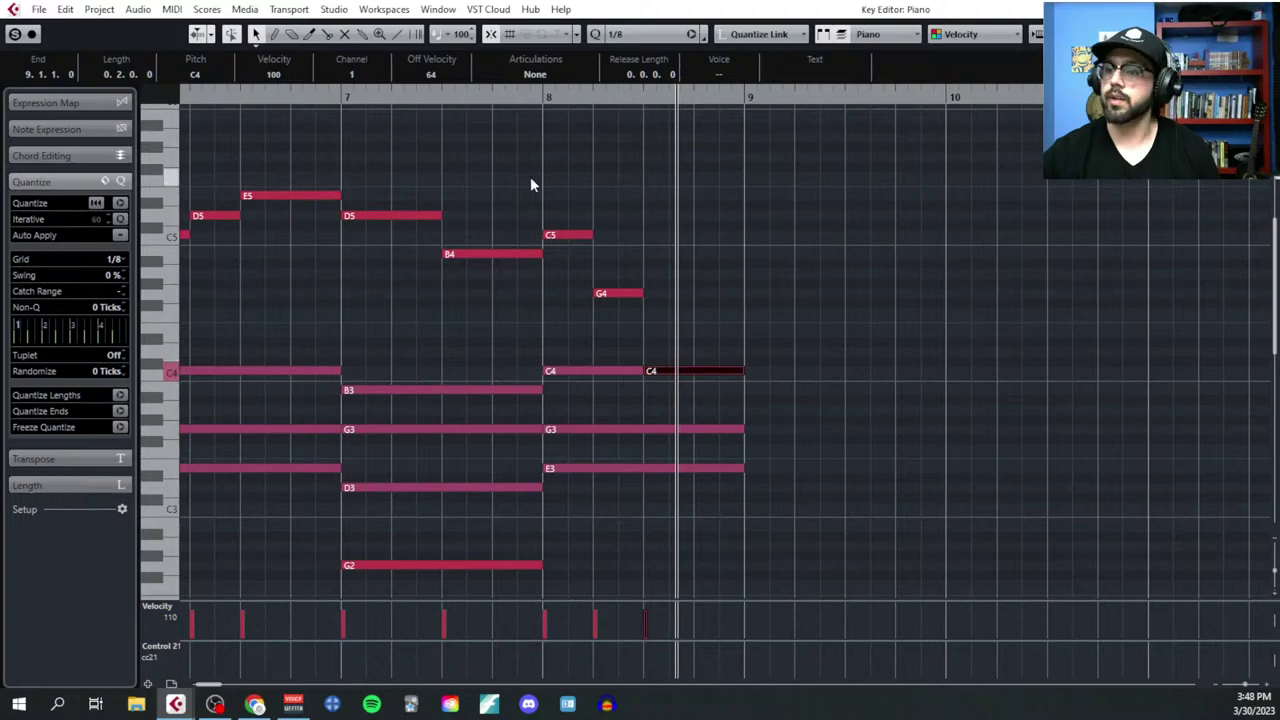
pyautogui.click(546, 98)
pyautogui.press('space')
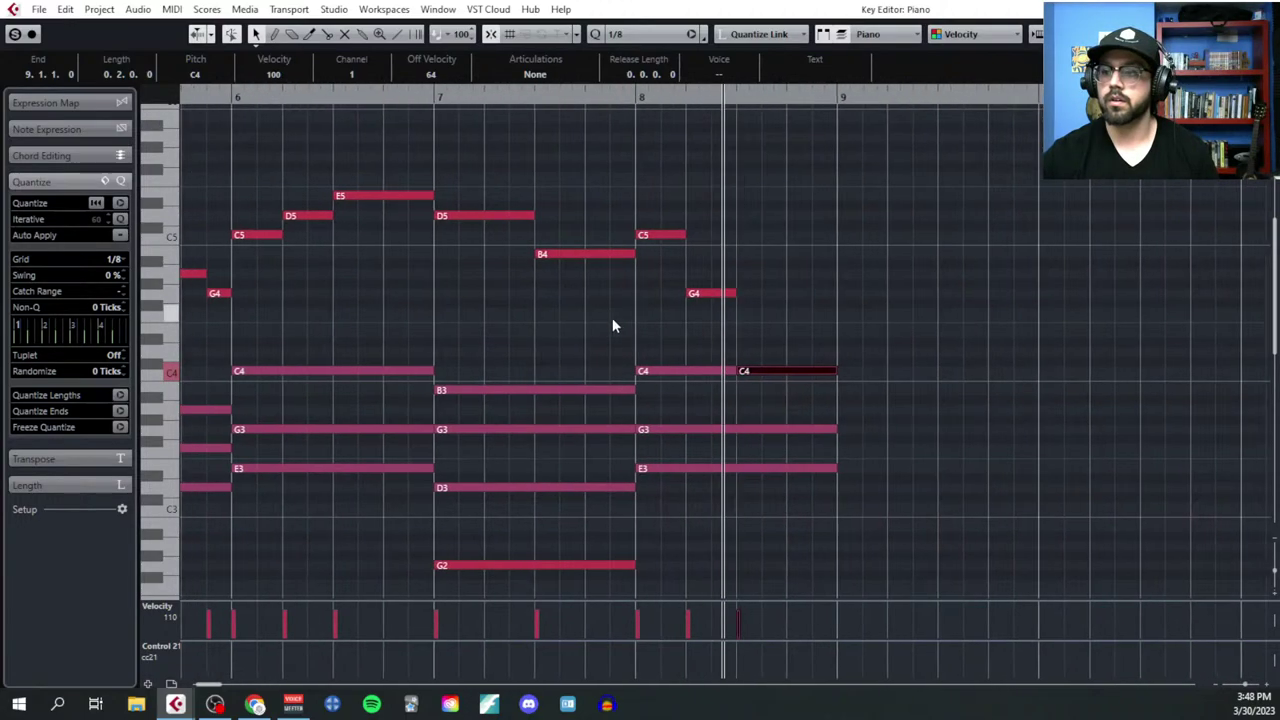
pyautogui.press('g')
pyautogui.press('g')
pyautogui.press('g')
pyautogui.click(665, 499)
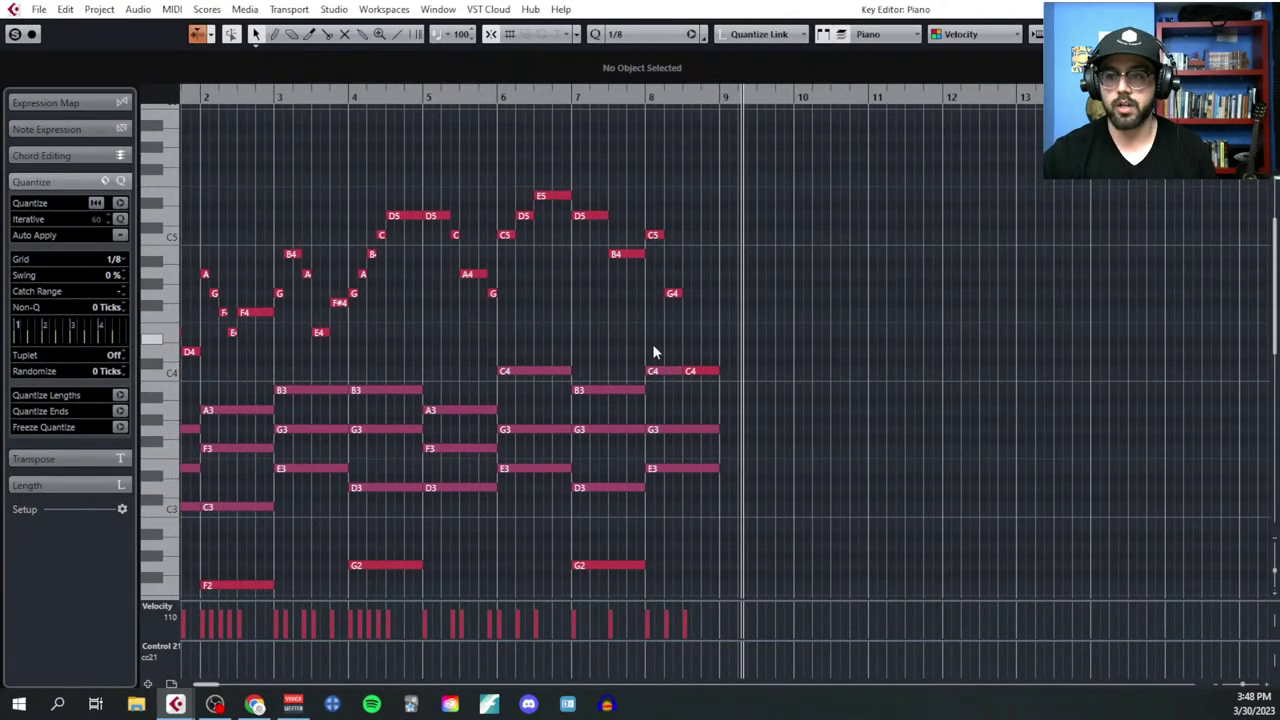
# Step: Select the whole eight-bar melody and lower its velocities so the first note is at 87
pyautogui.hscroll(-3, 662, 422)
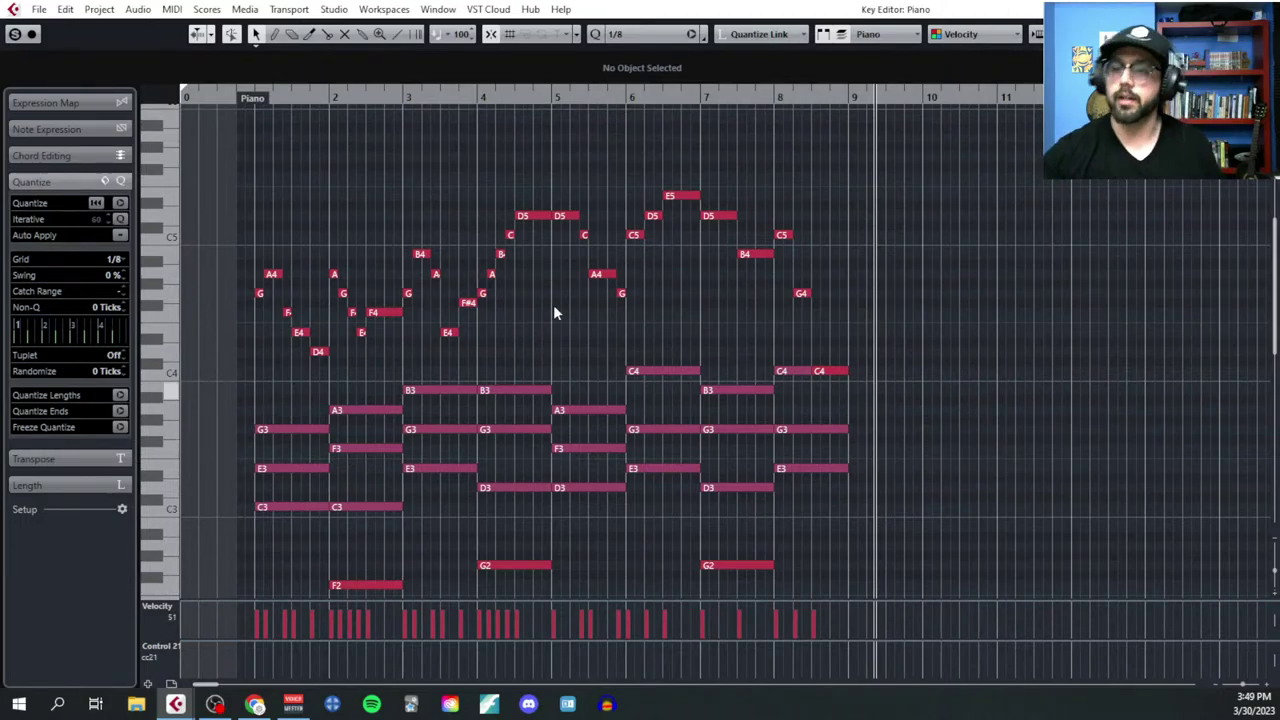
pyautogui.press('h')
pyautogui.press('h')
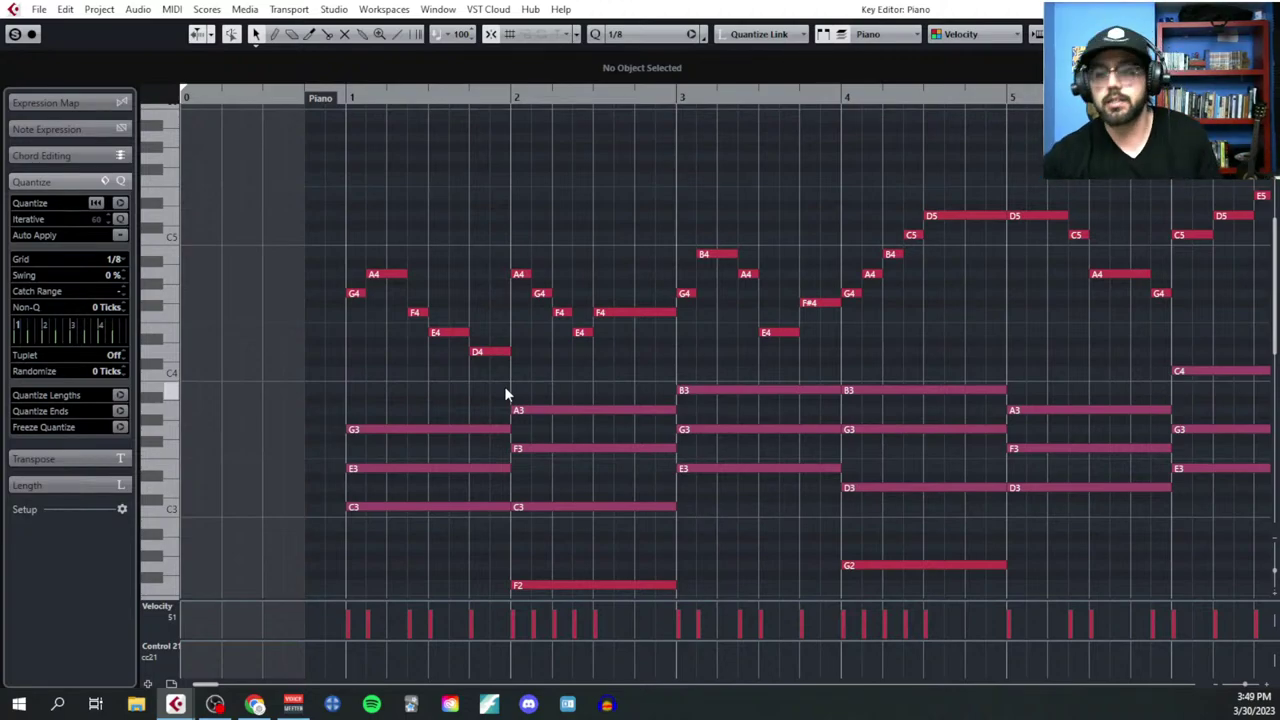
pyautogui.press('g')
pyautogui.press('g')
pyautogui.moveTo(240, 194); pyautogui.dragTo(873, 355)
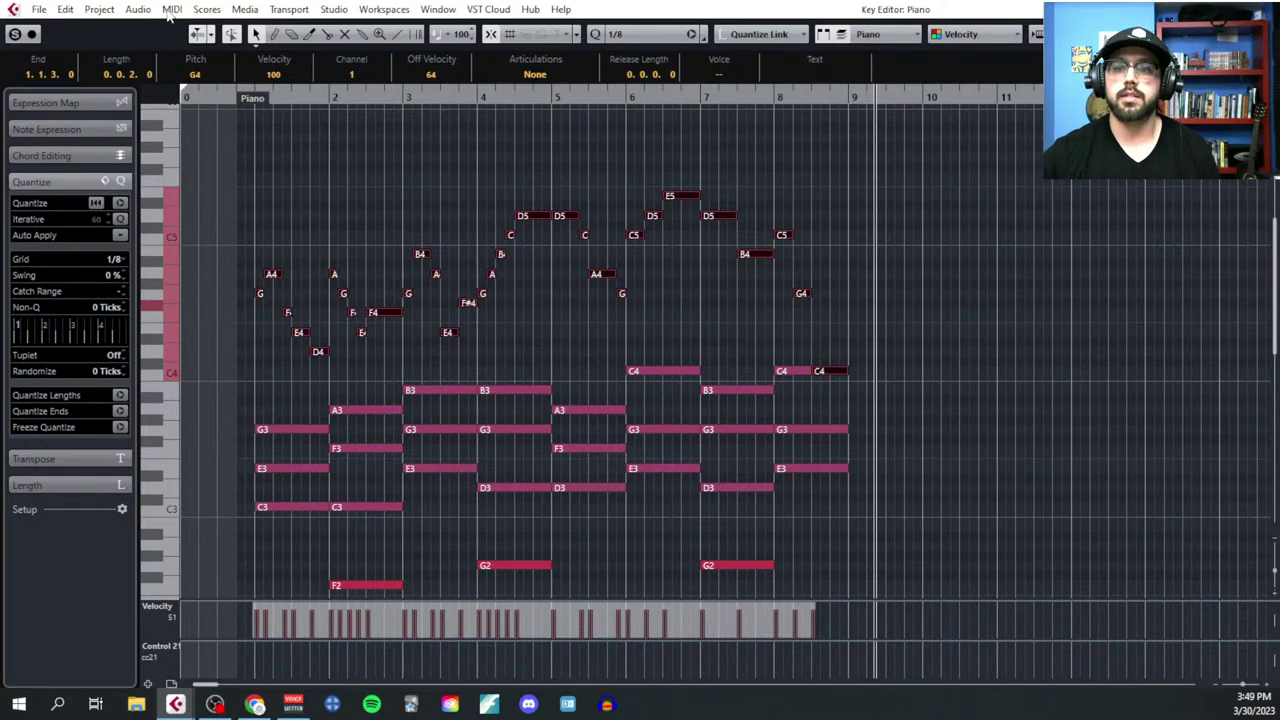
pyautogui.scroll(-3, 440, 497)
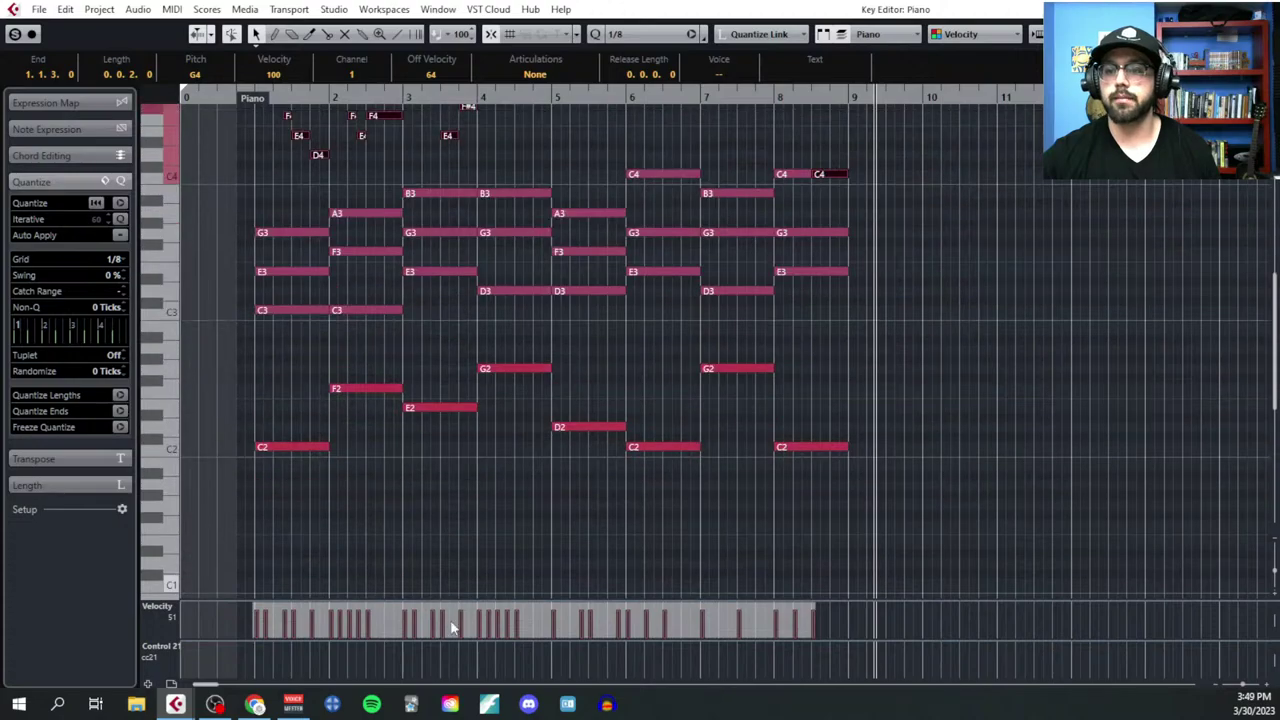
pyautogui.scroll(2, 460, 465)
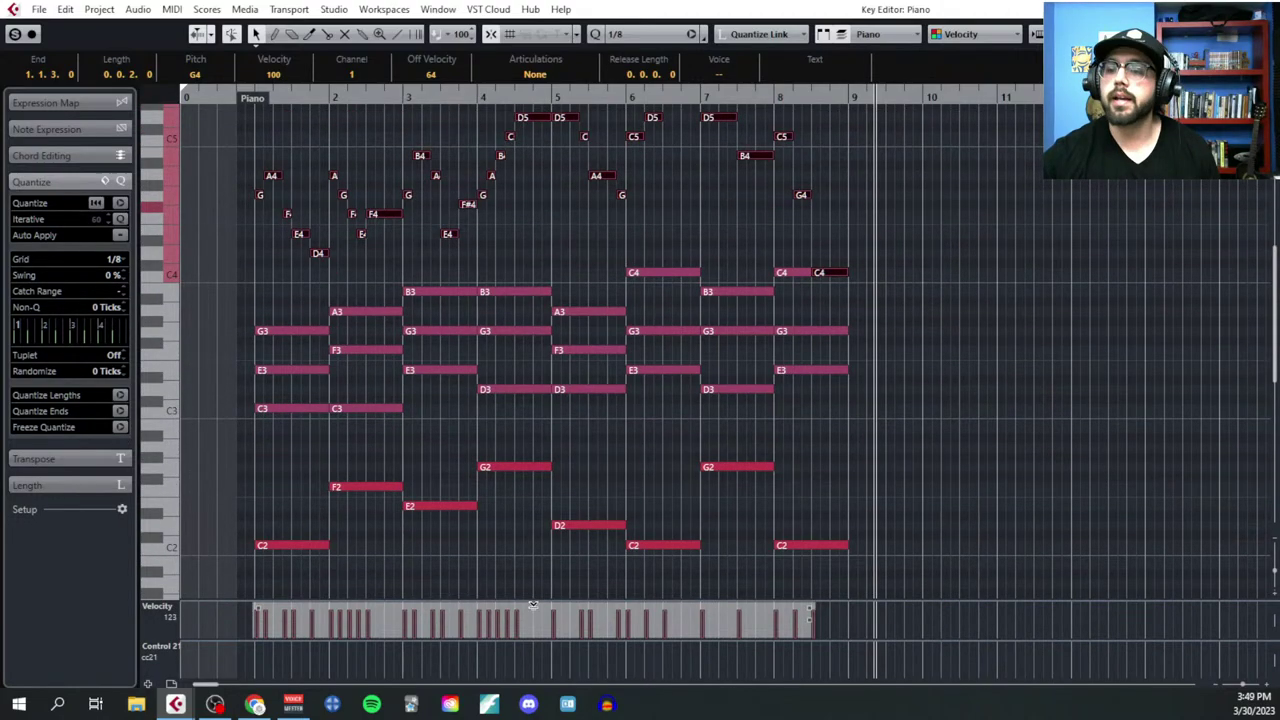
pyautogui.click(476, 526)
pyautogui.scroll(2, 400, 430)
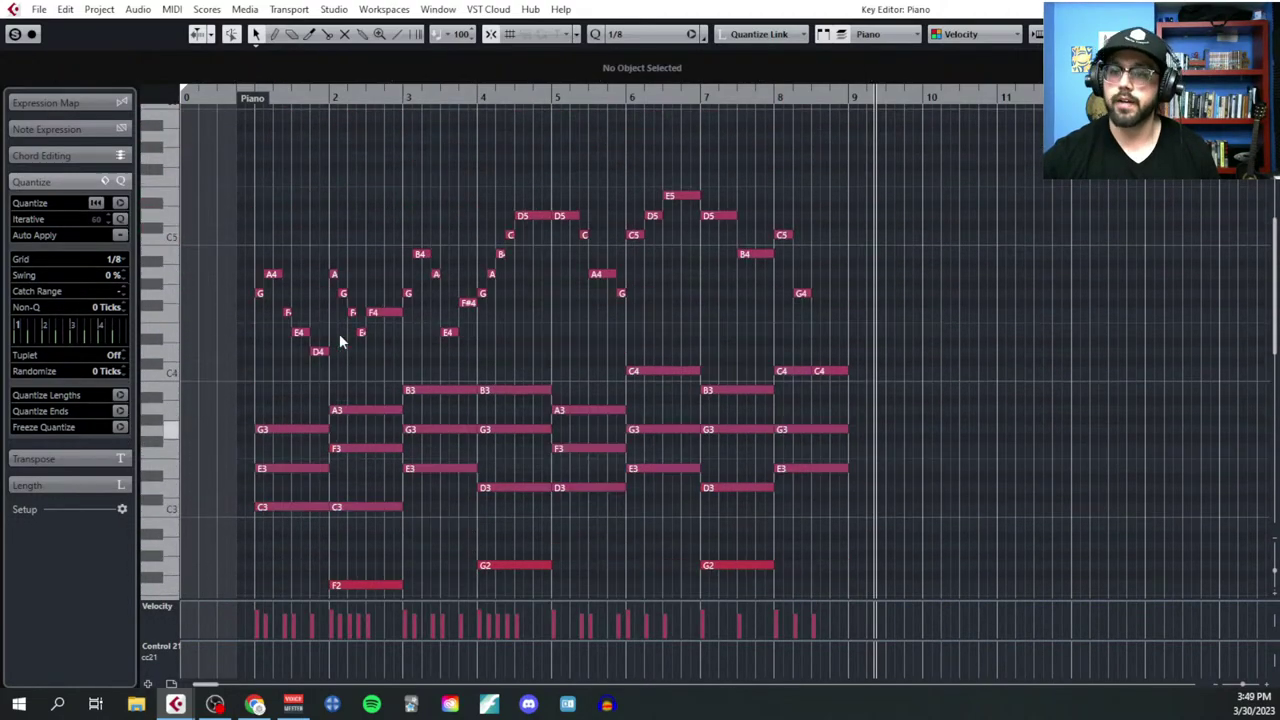
# Step: Select all melody notes, including bar 6's E5 and the final C4, and apply the Velocity 3% Variability logical preset
pyautogui.moveTo(237, 203); pyautogui.dragTo(866, 362)
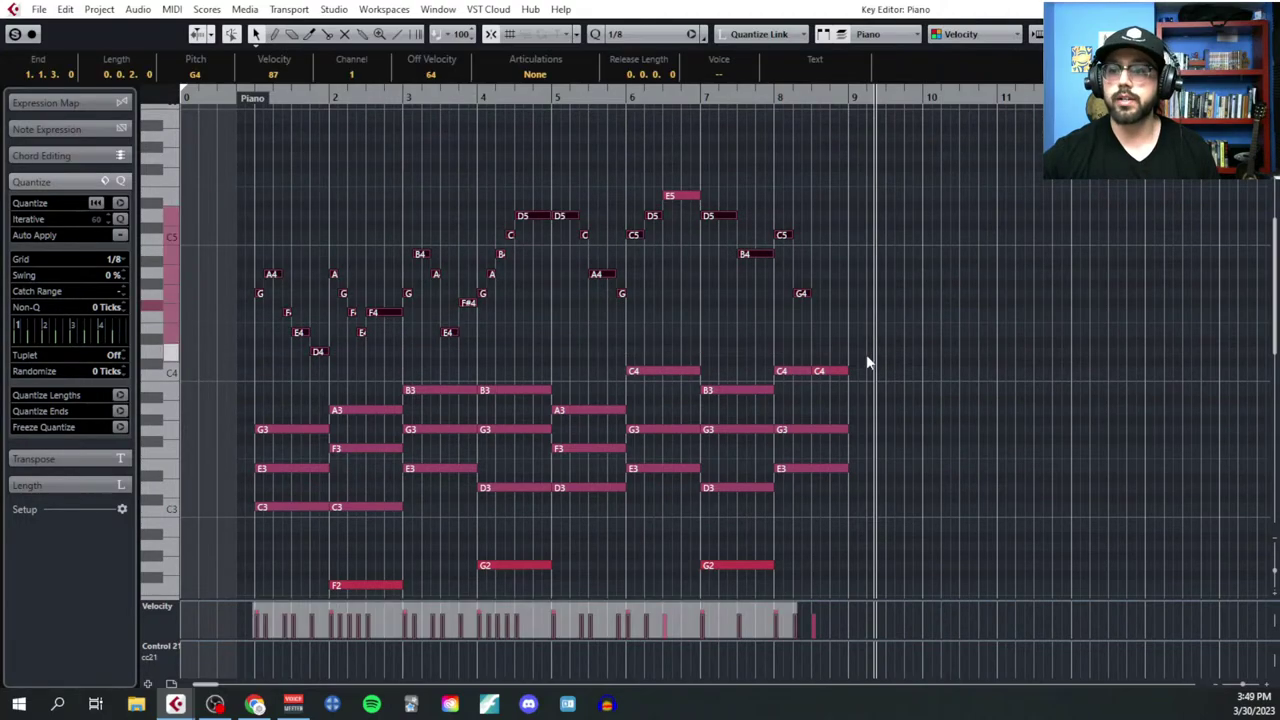
pyautogui.keyDown('shift'); pyautogui.click(680, 195); pyautogui.keyUp('shift')
pyautogui.keyDown('shift'); pyautogui.click(833, 372); pyautogui.keyUp('shift')
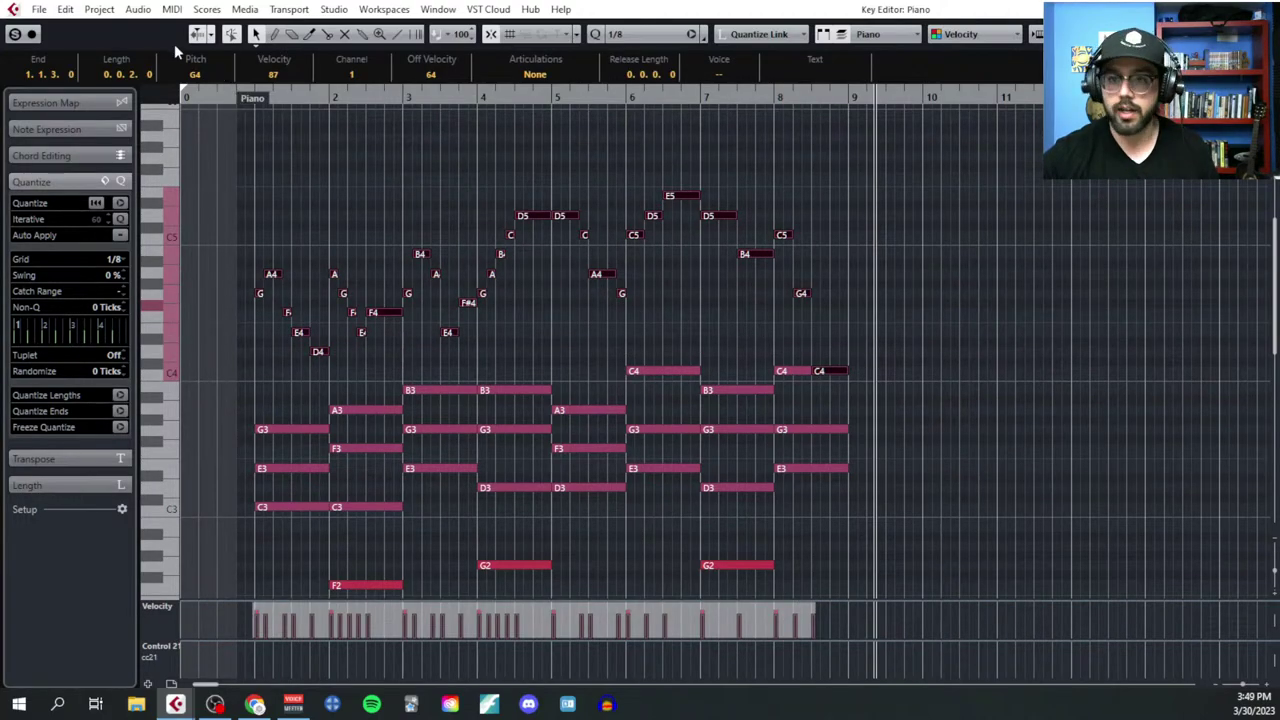
pyautogui.click(176, 12)
pyautogui.moveTo(270, 305)
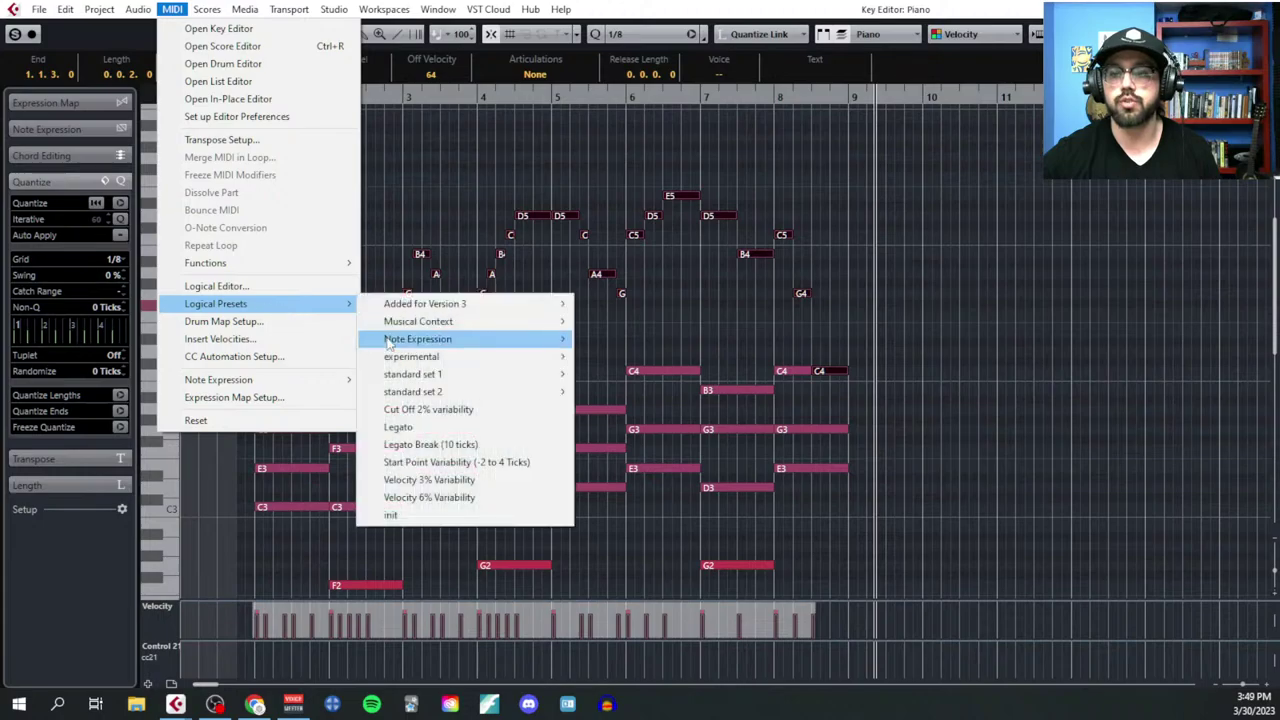
pyautogui.click(450, 481)
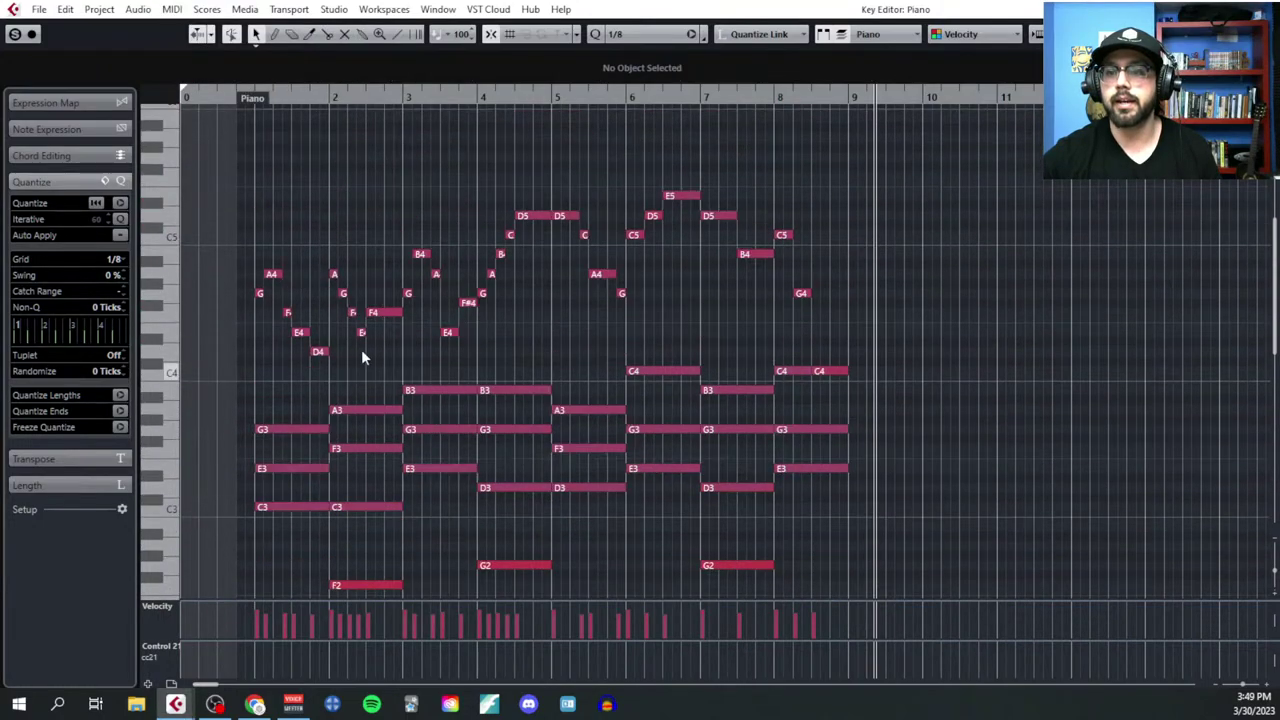
# Step: Reselect the melody and apply the Velocity 6% Variability logical preset
pyautogui.moveTo(237, 207); pyautogui.dragTo(836, 342)
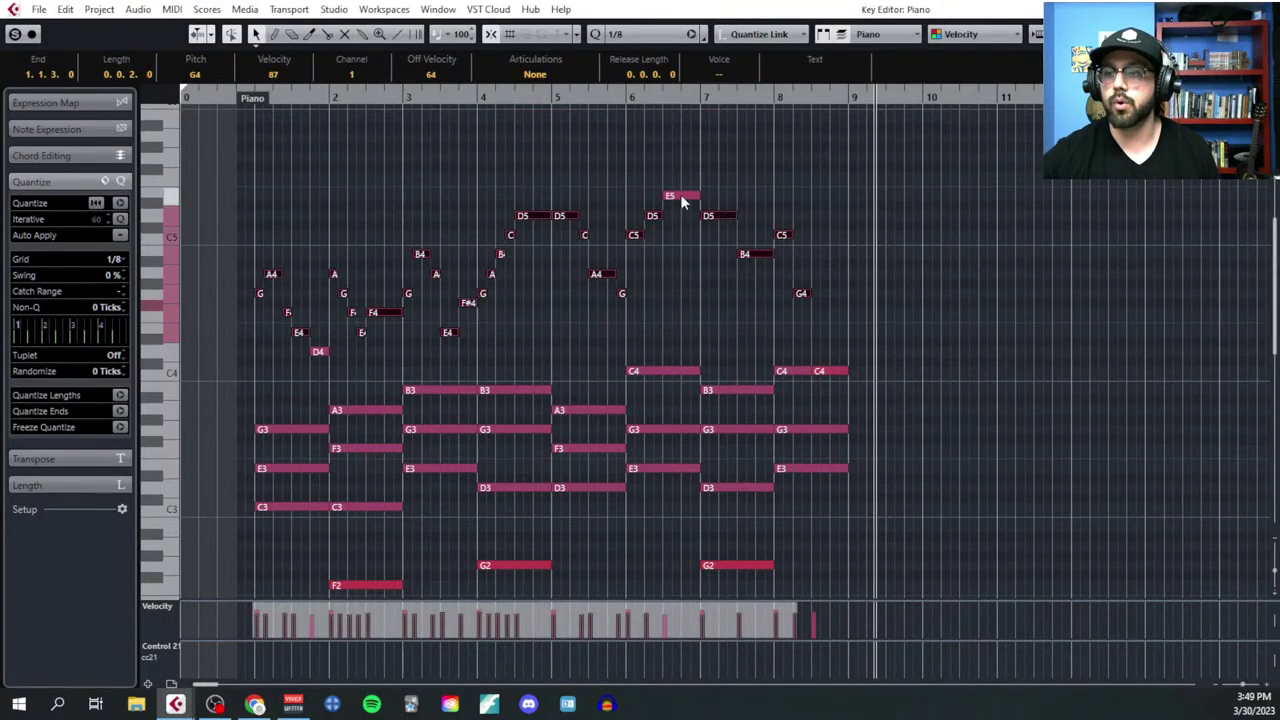
pyautogui.keyDown('shift'); pyautogui.click(825, 373); pyautogui.keyUp('shift')
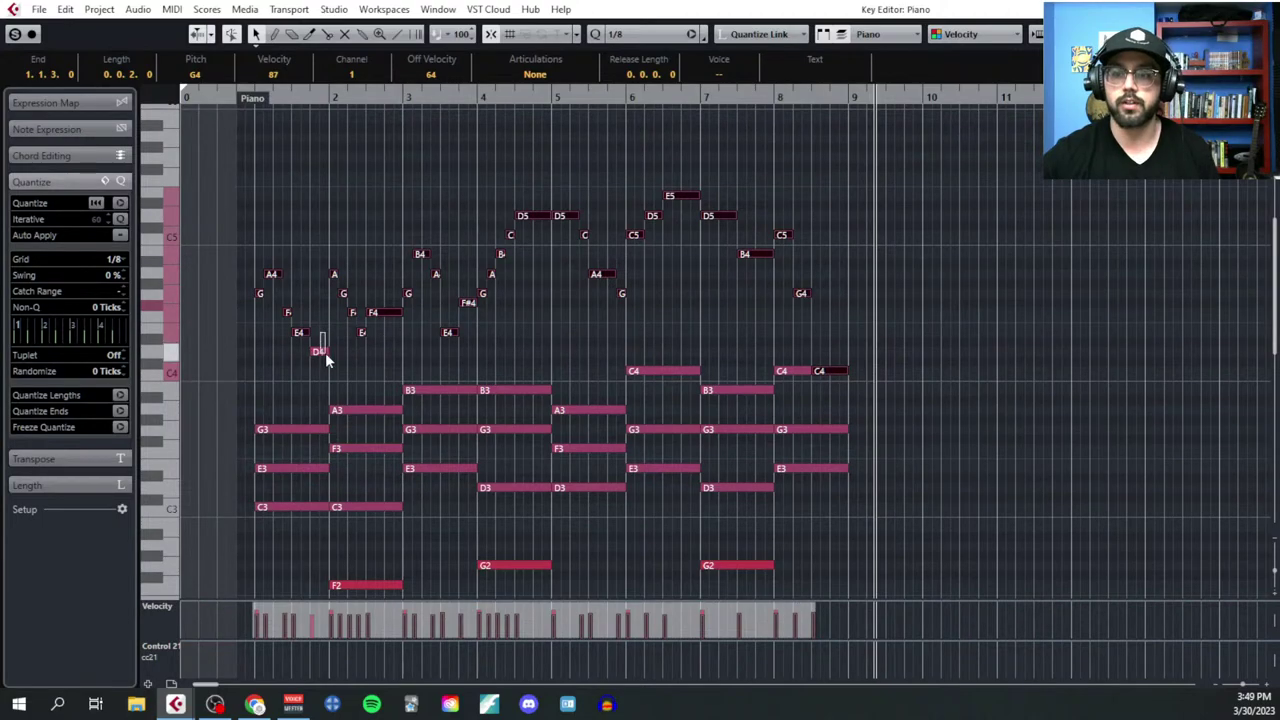
pyautogui.click(171, 9)
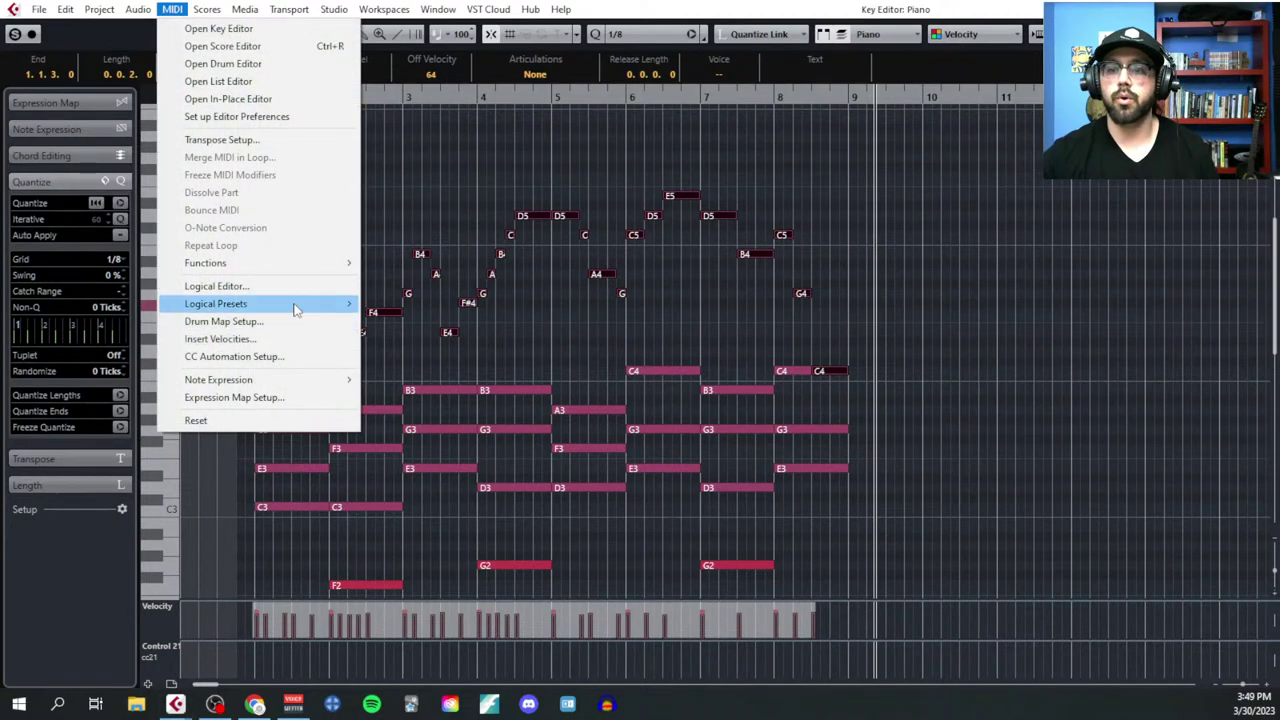
pyautogui.moveTo(308, 310)
pyautogui.click(482, 500)
pyautogui.click(617, 326)
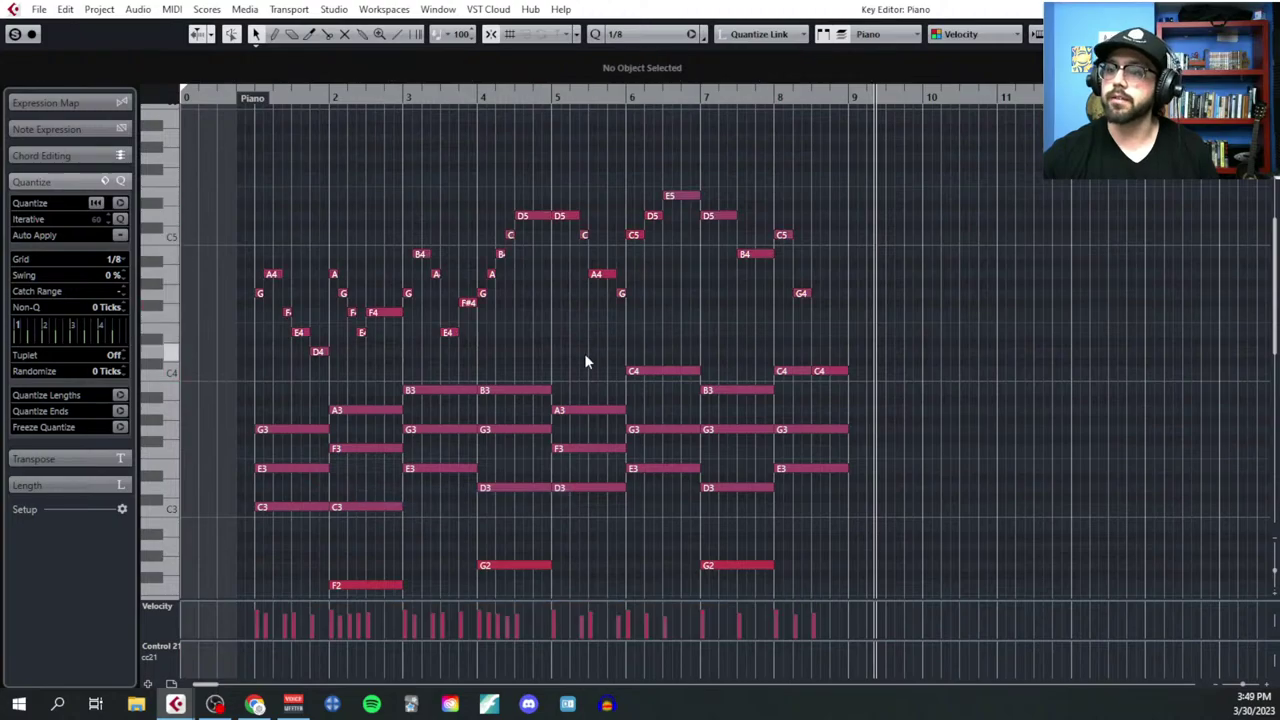
# Step: Lower the highest chord notes of bars 6, 7 and 8 by an octave to C3, B2 and C3
pyautogui.moveTo(257, 104); pyautogui.dragTo(317, 238)
pyautogui.scroll(-3, 320, 264)
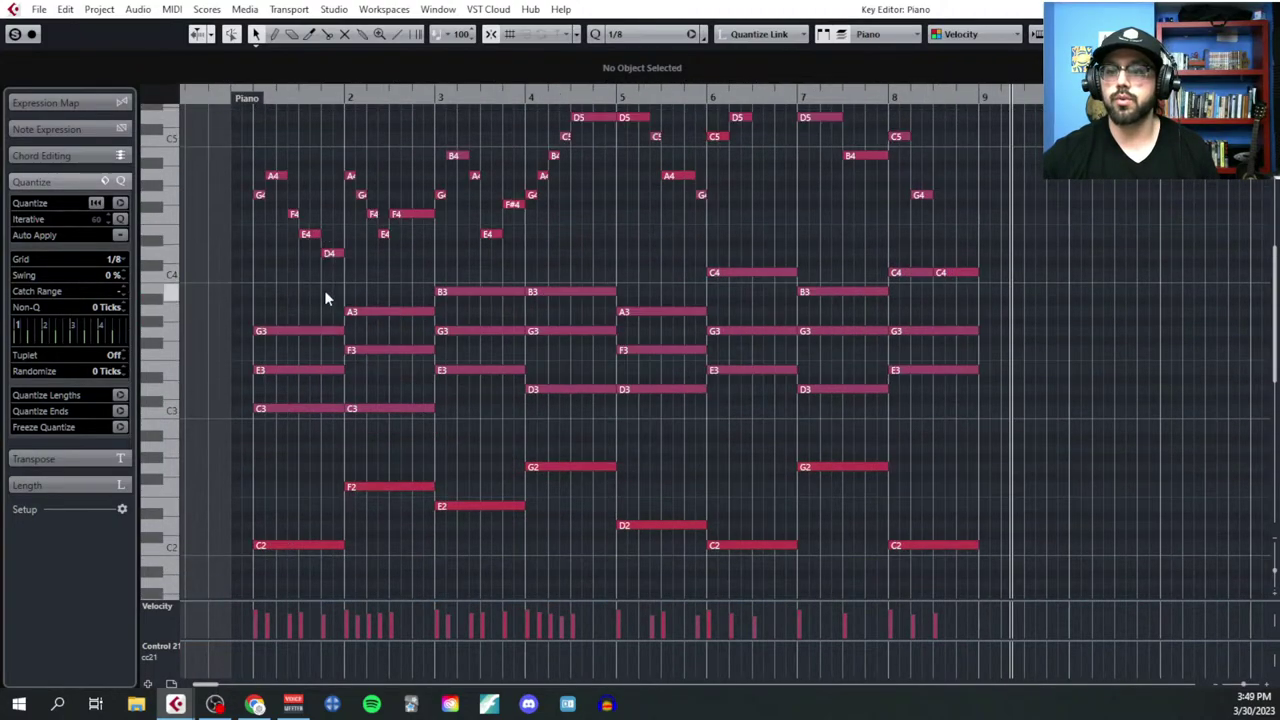
pyautogui.moveTo(308, 294)
pyautogui.mouseDown()
pyautogui.moveTo(791, 432)
pyautogui.moveTo(880, 430)
pyautogui.mouseUp()
pyautogui.moveTo(766, 246); pyautogui.dragTo(908, 312)
pyautogui.click(740, 318)
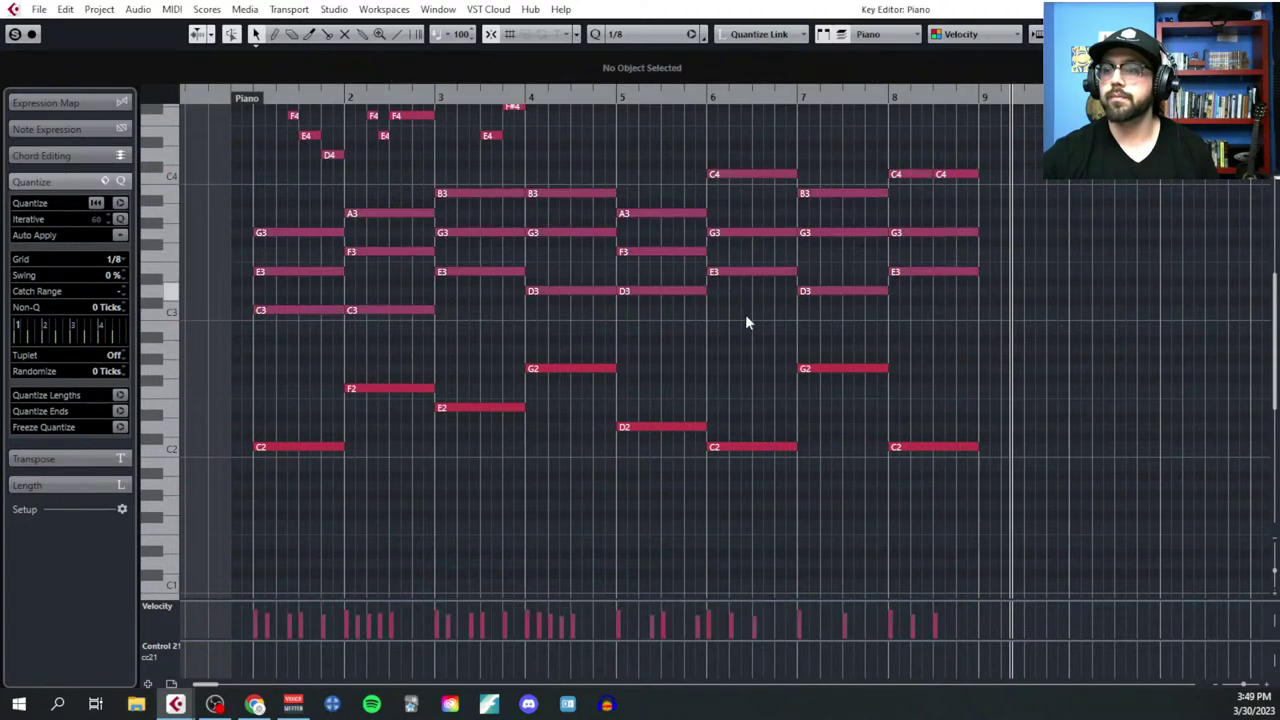
pyautogui.moveTo(729, 233); pyautogui.dragTo(910, 292)
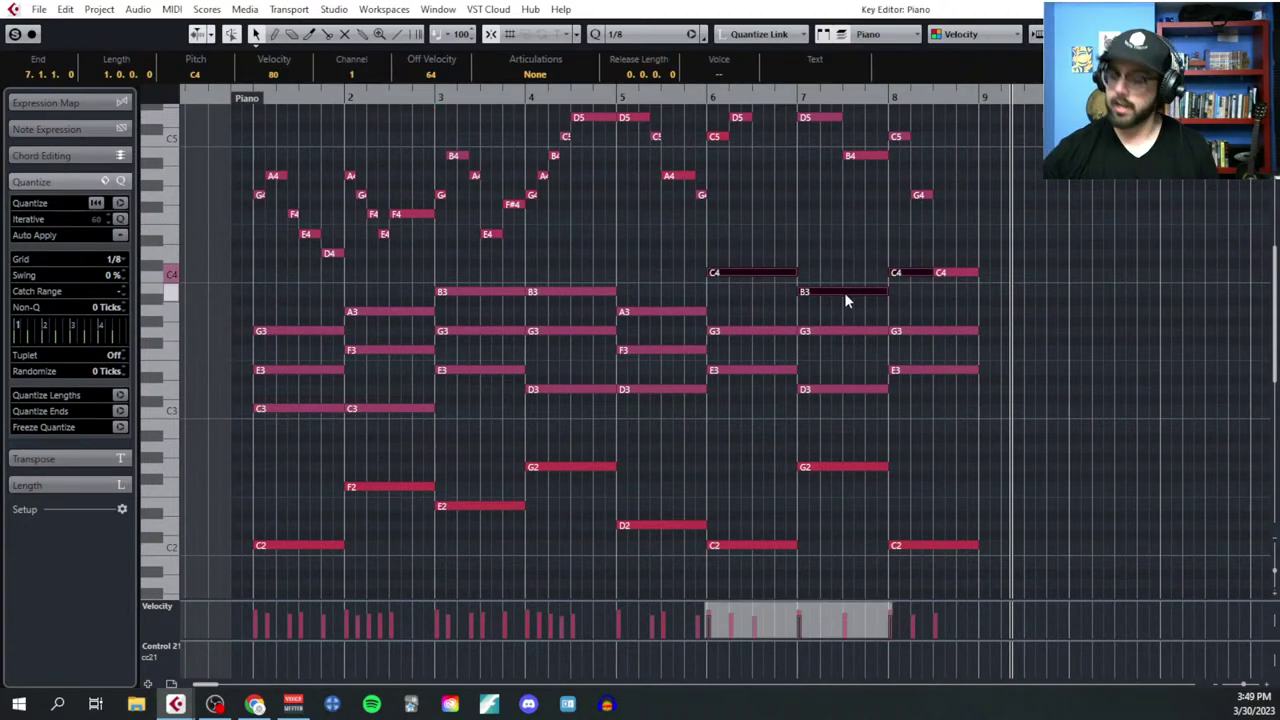
pyautogui.hotkey('shift', 'Down')
pyautogui.scroll(-3, 667, 446)
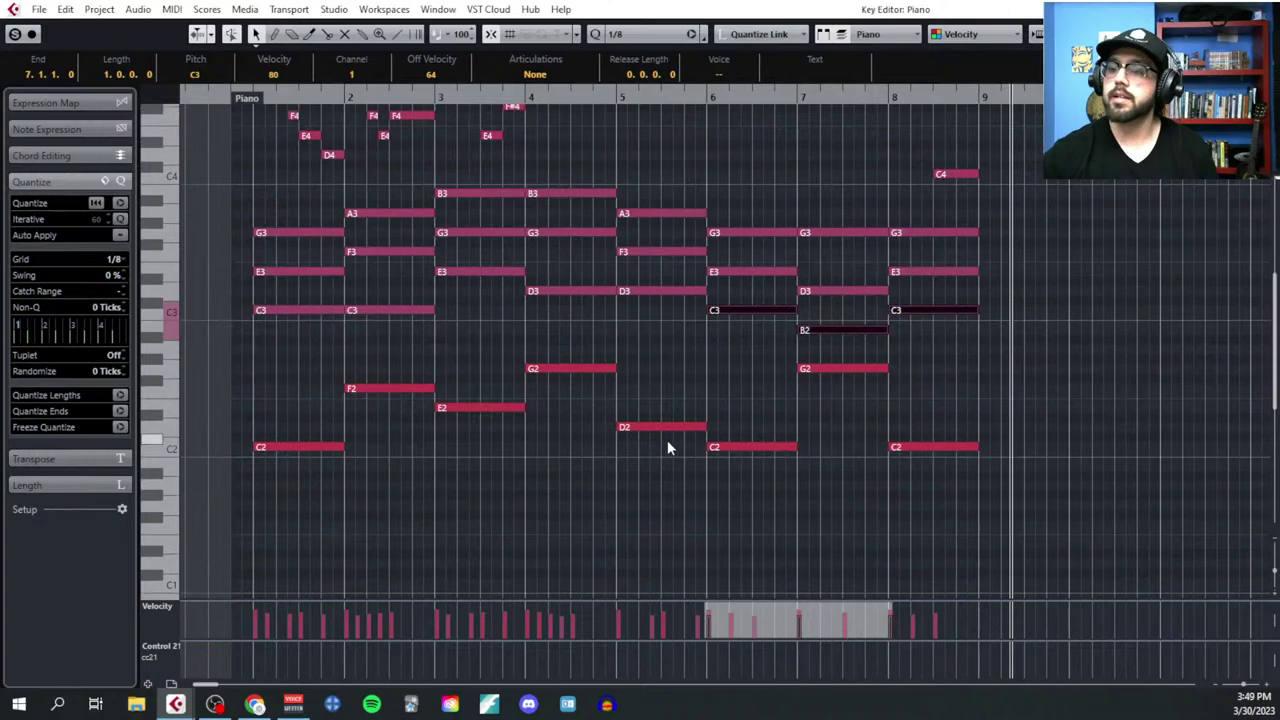
pyautogui.click(677, 542)
pyautogui.press('g')
# Step: Select all chord and bass notes and apply the Velocity 3% Variability logical preset to them
pyautogui.scroll(3, 569, 436)
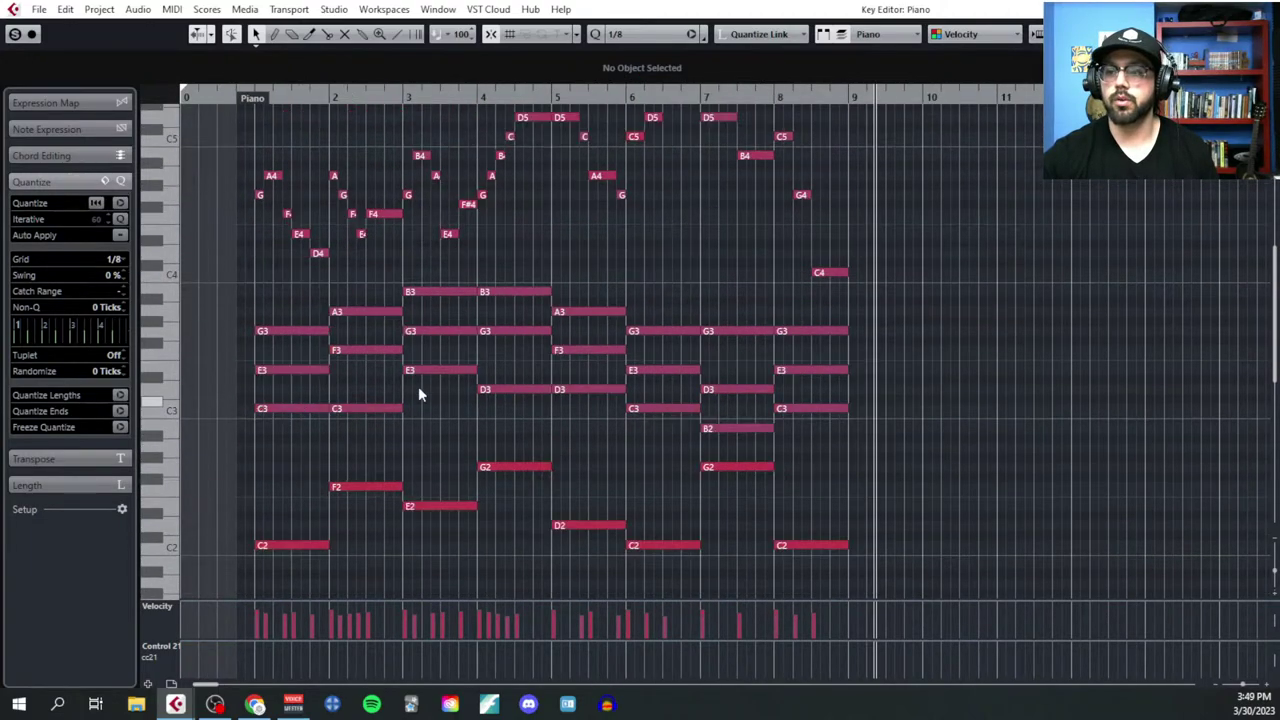
pyautogui.moveTo(284, 298); pyautogui.dragTo(816, 580)
pyautogui.moveTo(437, 291); pyautogui.dragTo(500, 324)
pyautogui.click(172, 9)
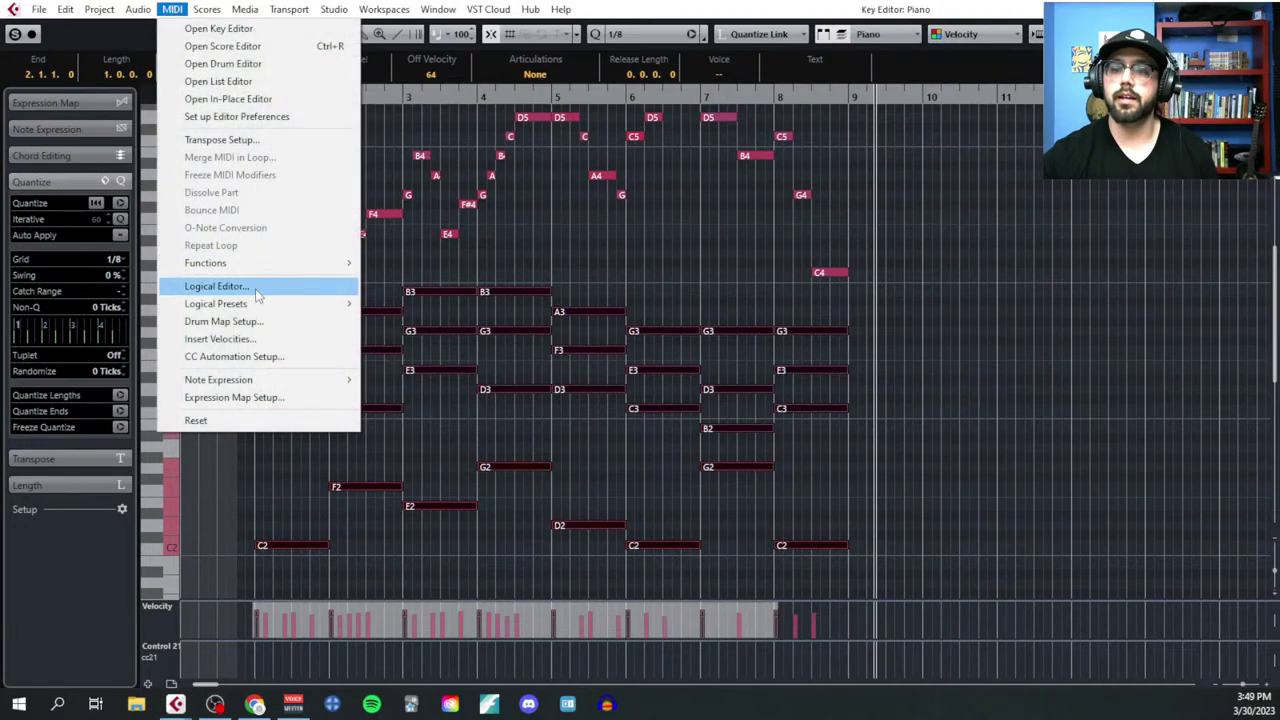
pyautogui.moveTo(262, 310)
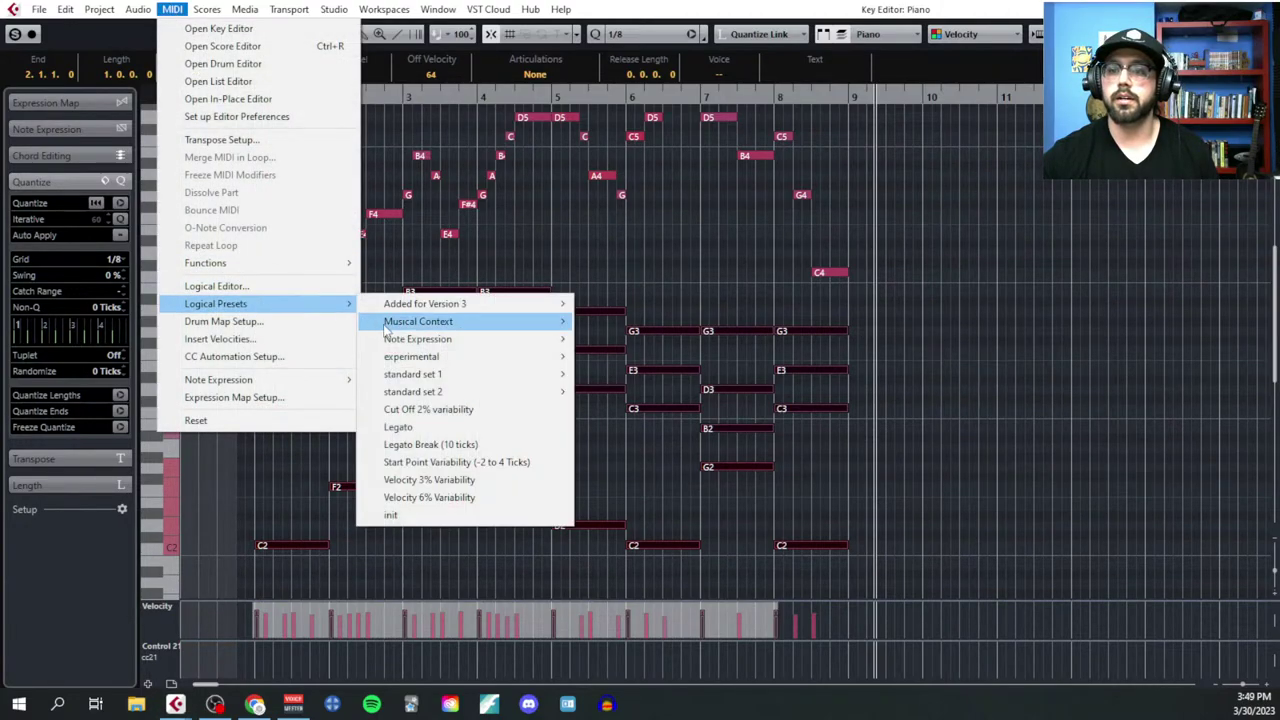
pyautogui.click(460, 482)
pyautogui.scroll(-3, 463, 520)
pyautogui.click(463, 520)
pyautogui.moveTo(308, 353); pyautogui.dragTo(862, 508)
pyautogui.click(536, 488)
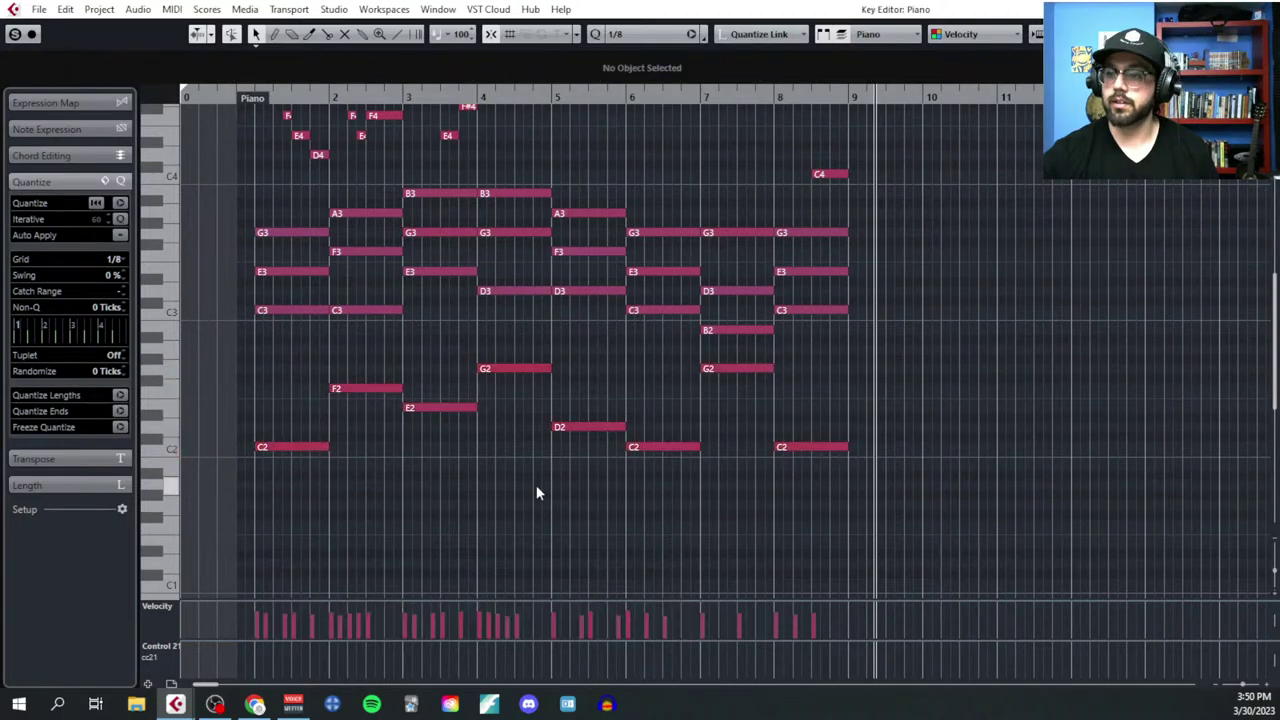
# Step: Select the whole melody and apply the Start Point Variability (-2 to 4 Ticks) logical preset
pyautogui.scroll(4, 373, 420)
pyautogui.moveTo(223, 257); pyautogui.dragTo(852, 474)
pyautogui.scroll(1, 618, 440)
pyautogui.hscroll(-2, 584, 440)
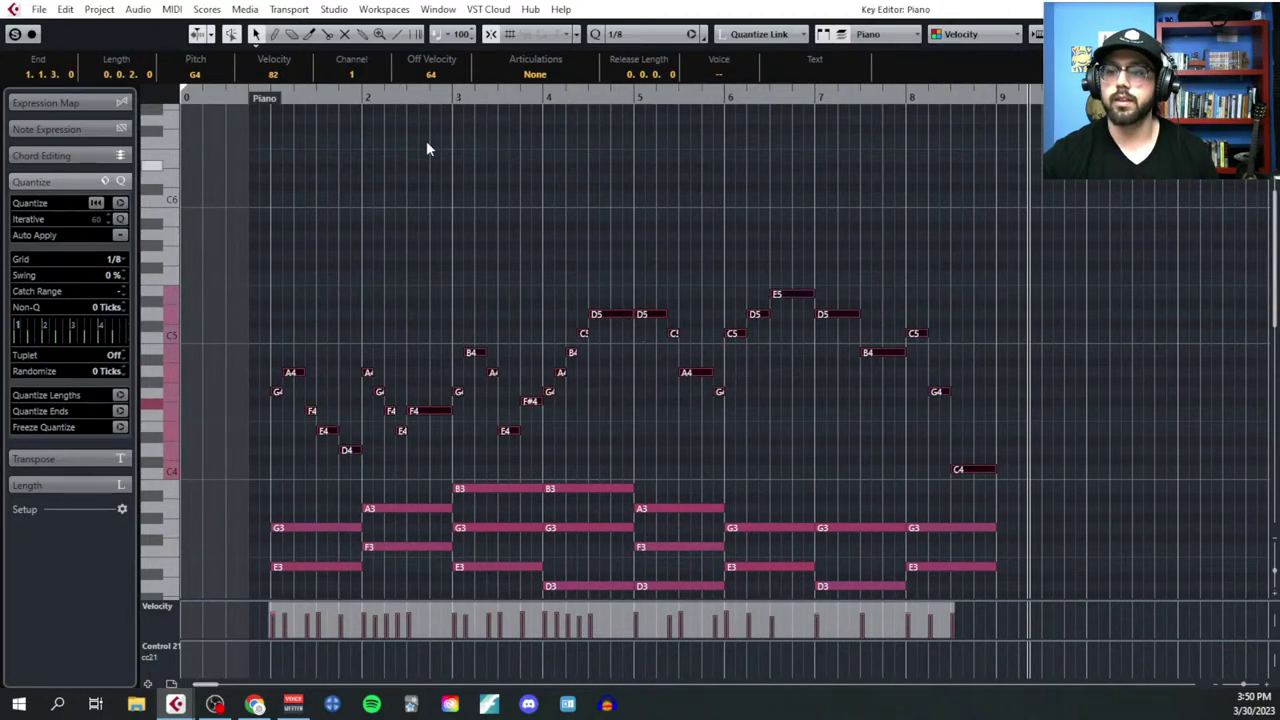
pyautogui.click(172, 9)
pyautogui.moveTo(249, 306)
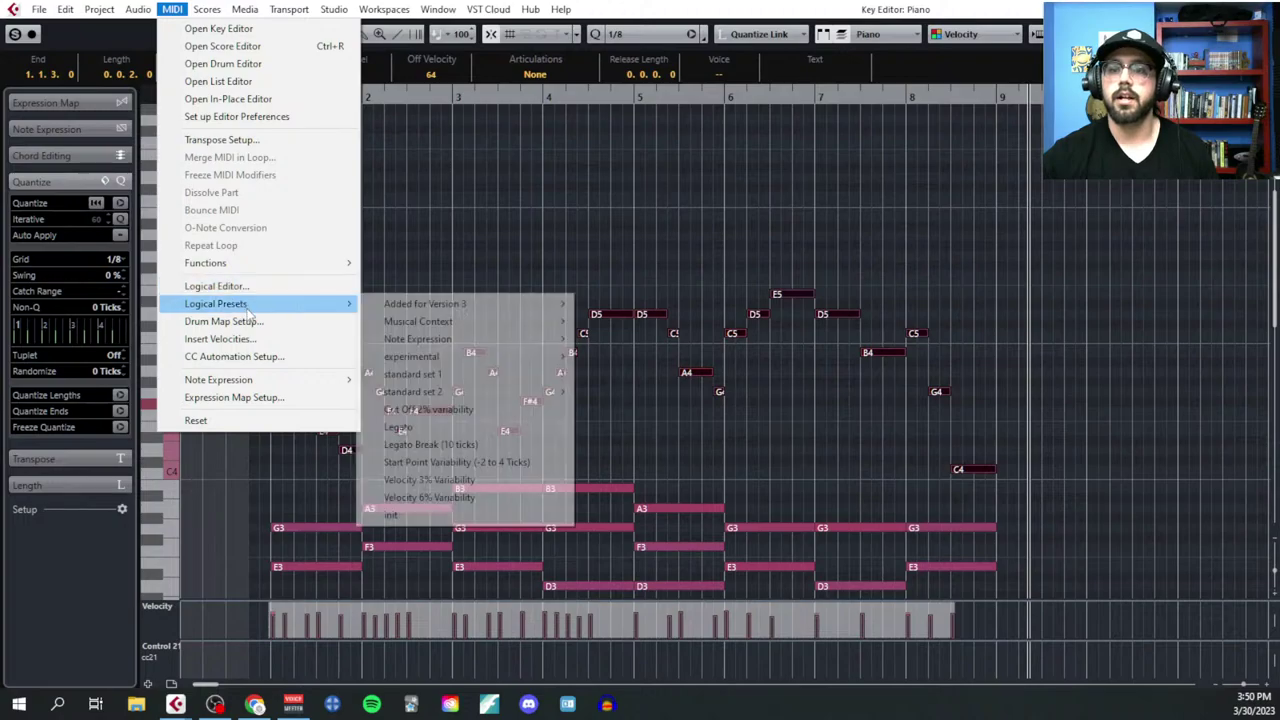
pyautogui.click(472, 462)
pyautogui.click(583, 413)
# Step: Apply the Legato Break (10 ticks) logical preset to the long D5 at the end of bar 4
pyautogui.scroll(5, 583, 413)
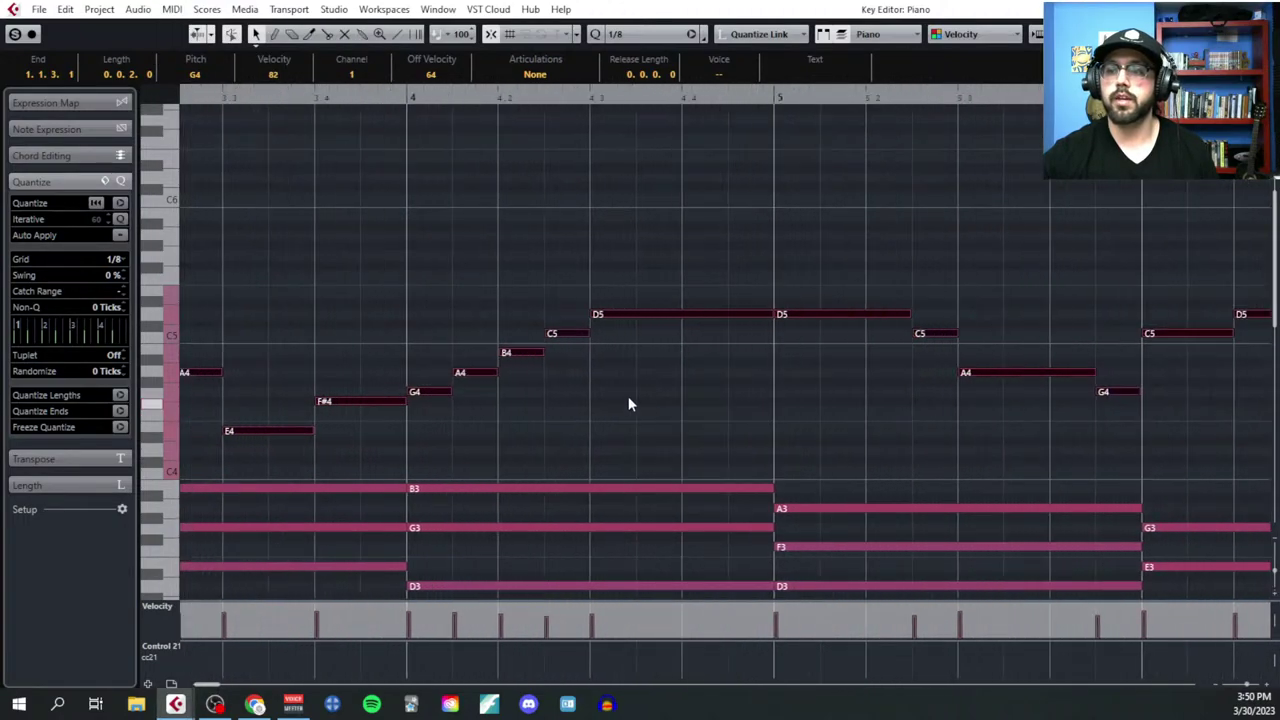
pyautogui.click(745, 316)
pyautogui.click(172, 9)
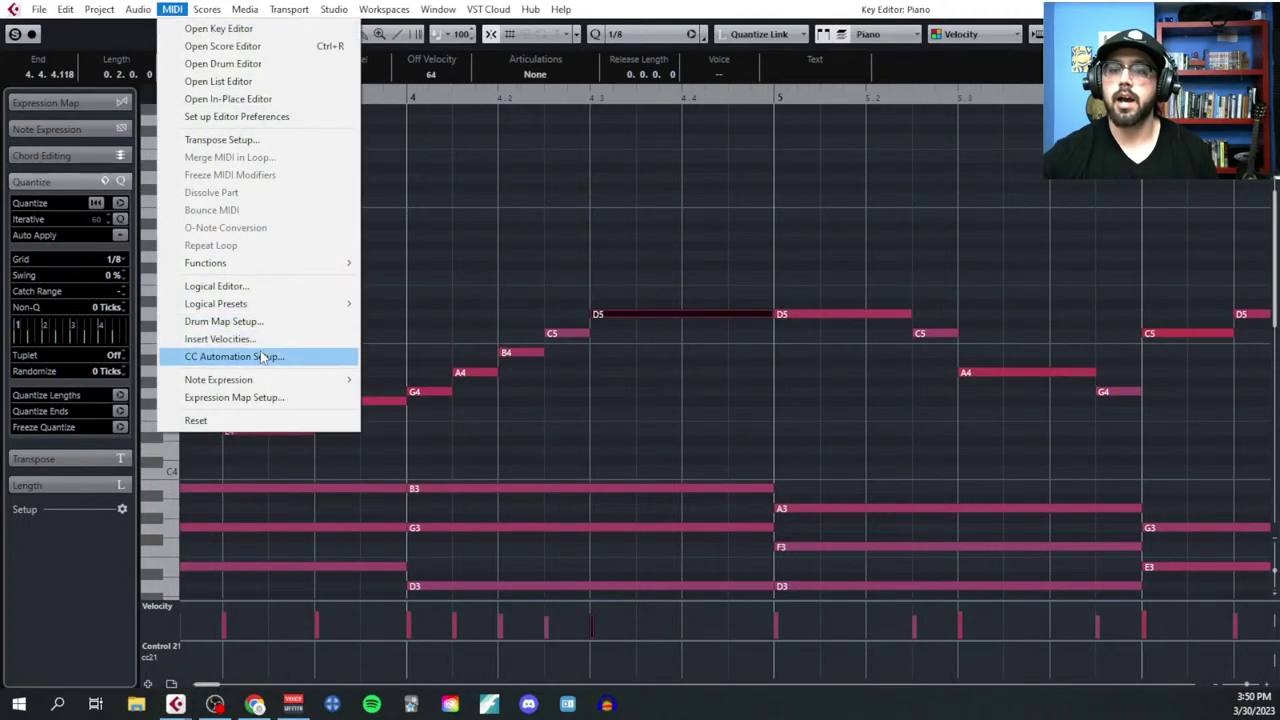
pyautogui.moveTo(278, 305)
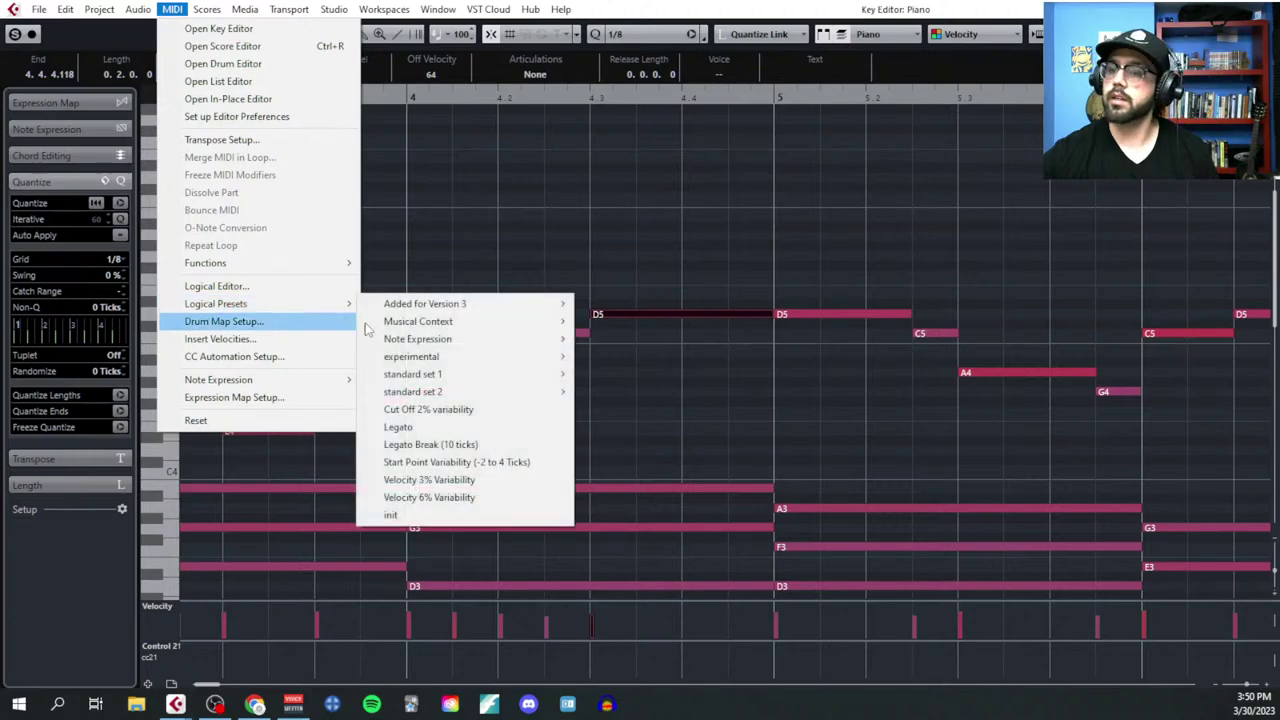
pyautogui.click(433, 442)
pyautogui.scroll(-6, 433, 428)
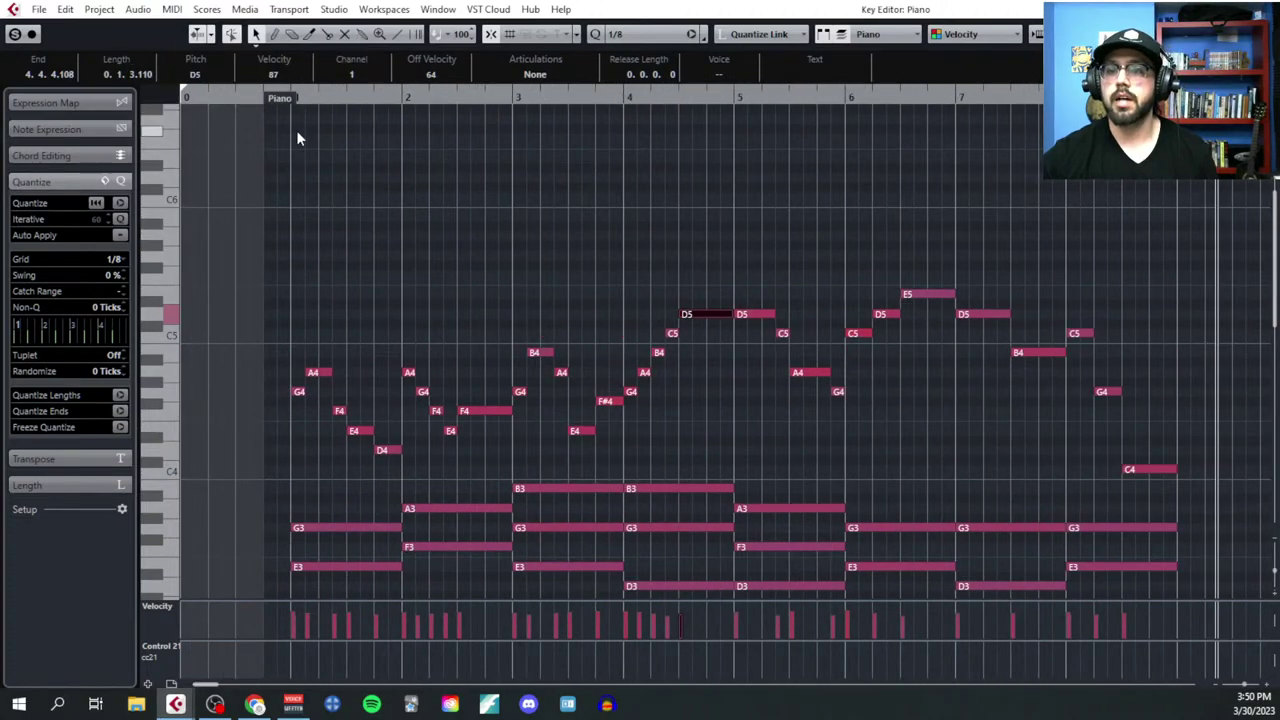
# Step: Play the whole piece back from bar 1 to hear the humanized velocities and timing
pyautogui.scroll(3, 296, 132)
pyautogui.moveTo(289, 100); pyautogui.dragTo(322, 295)
pyautogui.press('space')
pyautogui.scroll(-4, 321, 296)
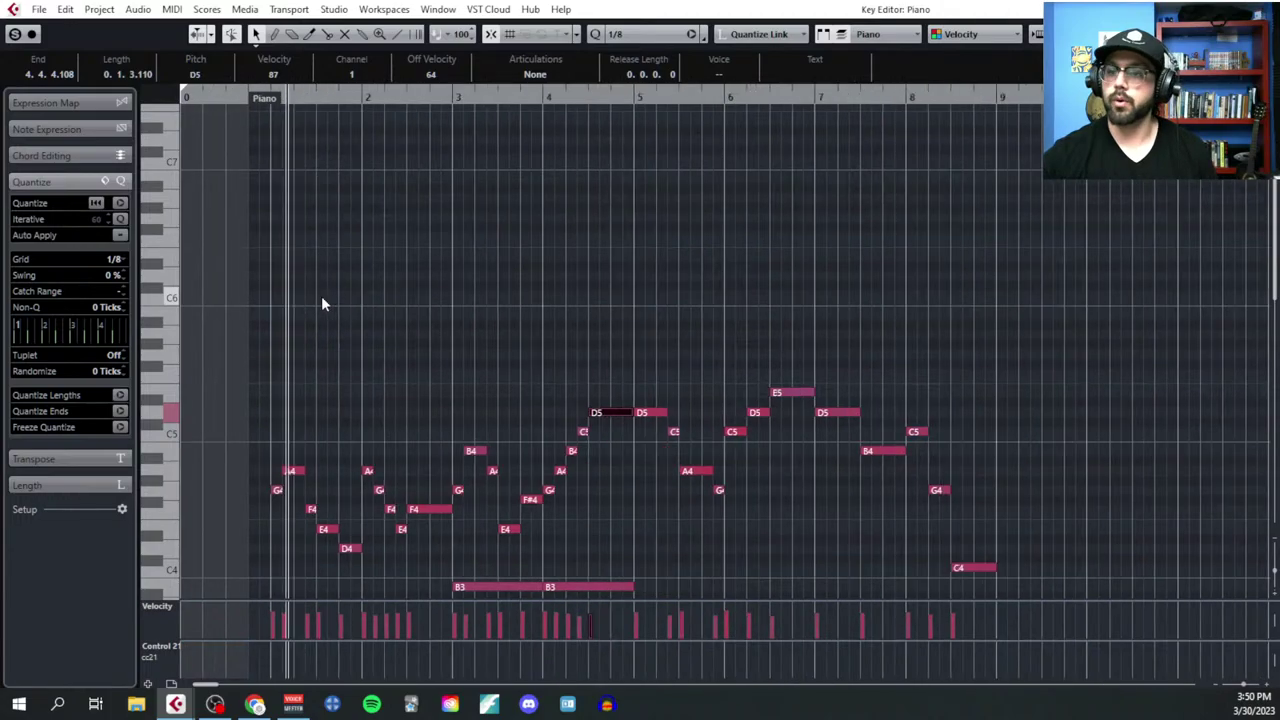
pyautogui.scroll(-3, 327, 317)
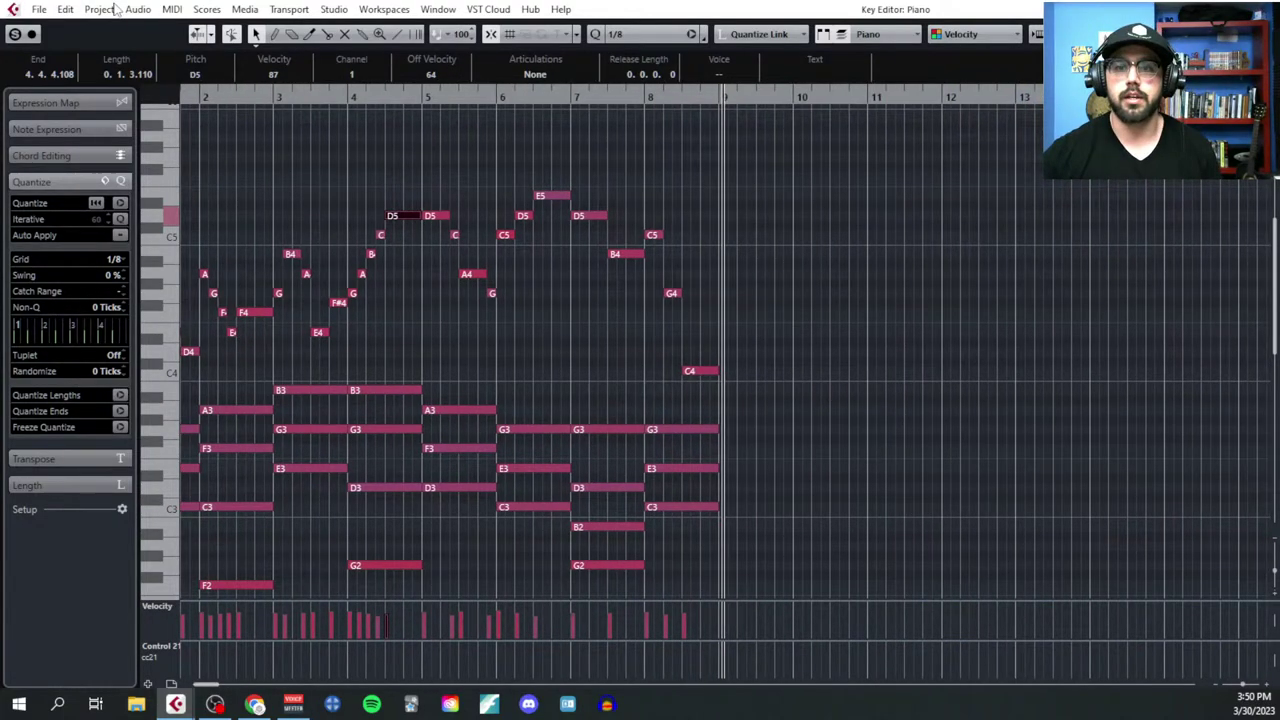
# Step: Open the project's Notepad
pyautogui.click(176, 10)
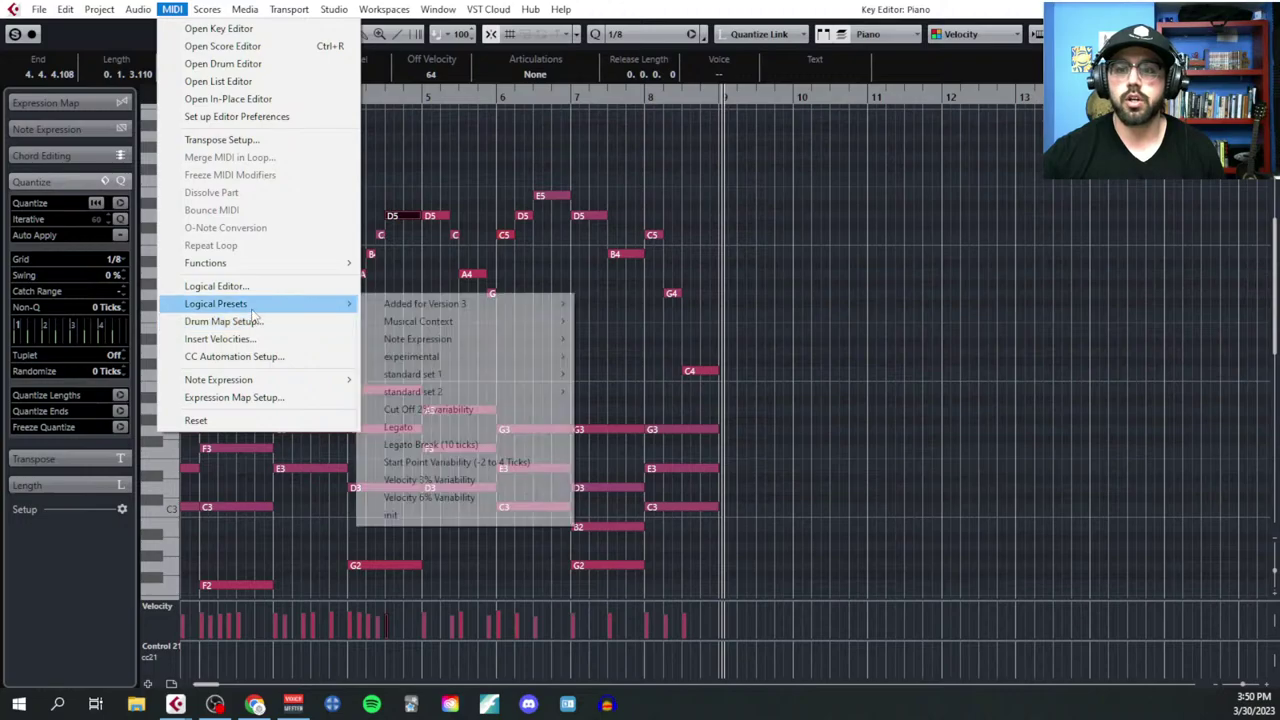
pyautogui.moveTo(99, 9)
pyautogui.click(155, 293)
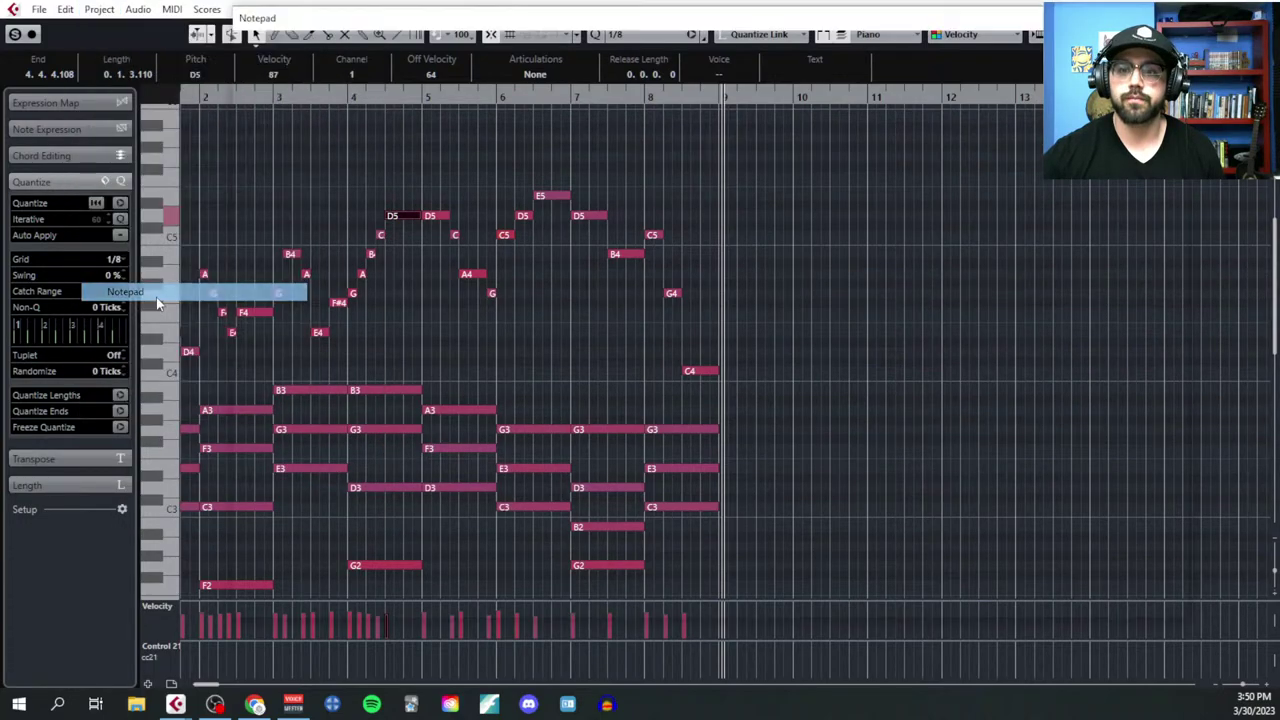
# Step: Replace all the Notepad text with the heading "Content & Happy:" and an indented line beginning "Valence ="
pyautogui.hotkey('ctrl', 'a')
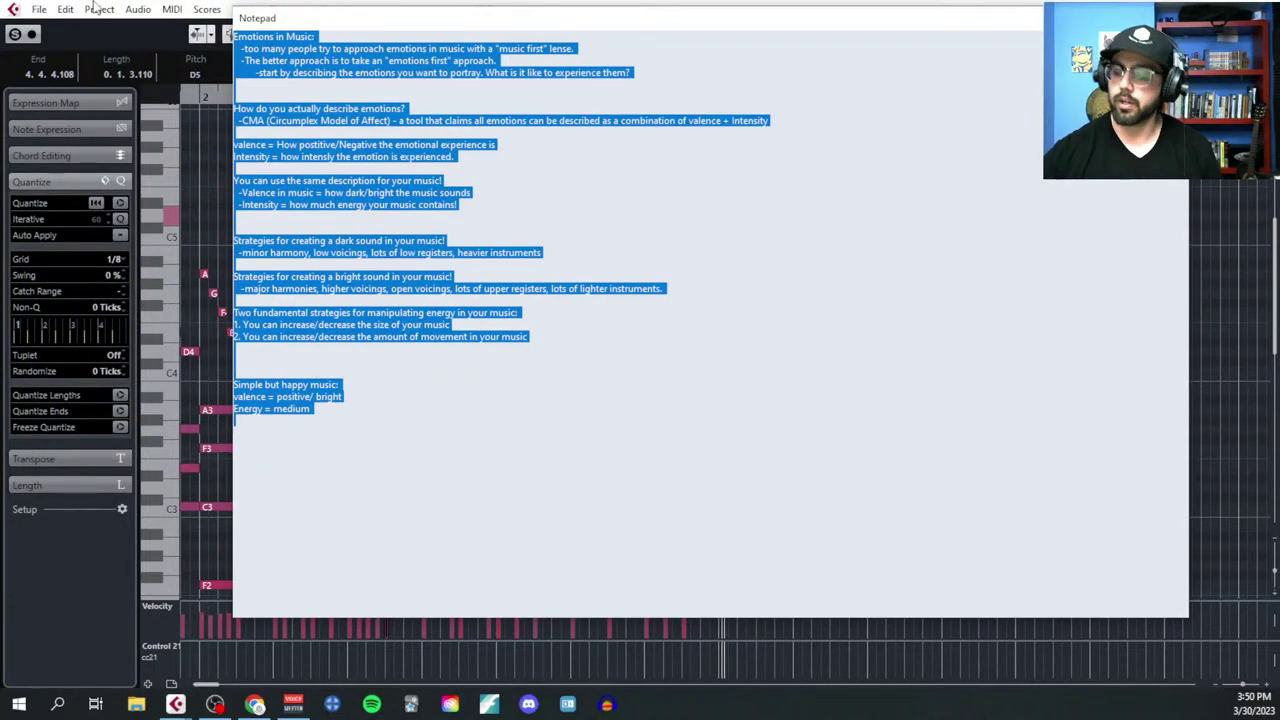
pyautogui.press('BackSpace')
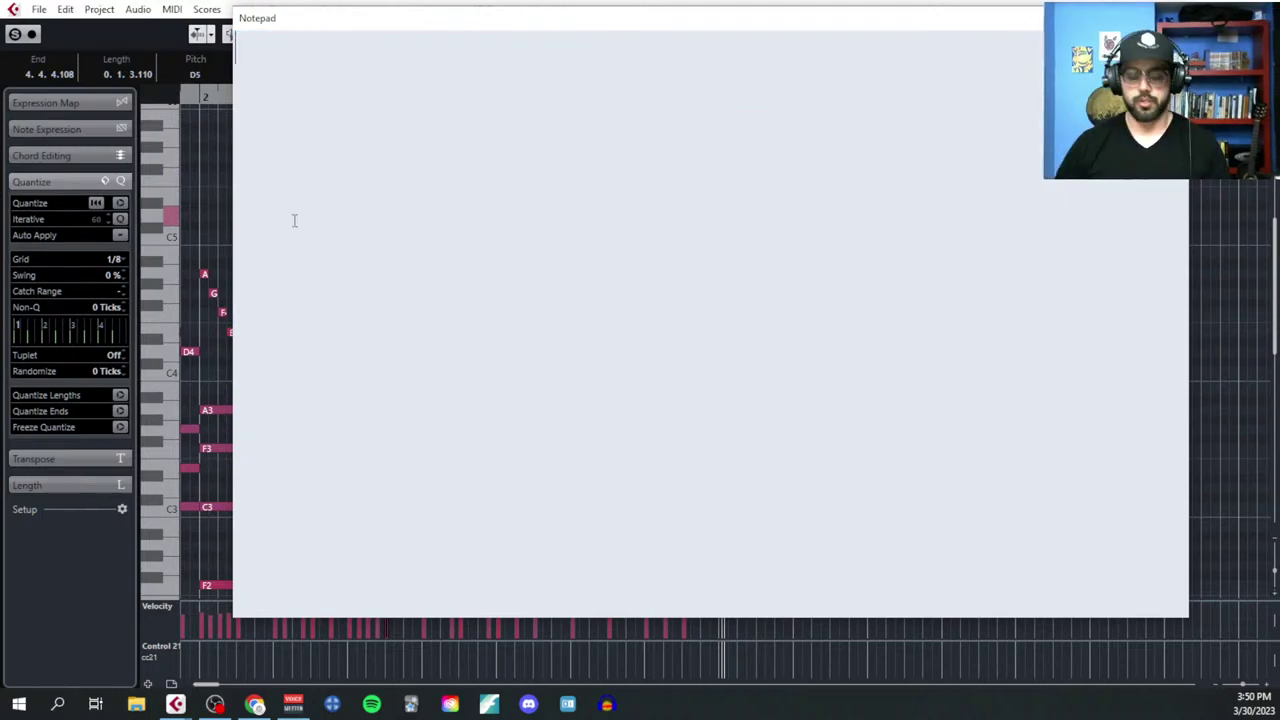
pyautogui.write('Conten')
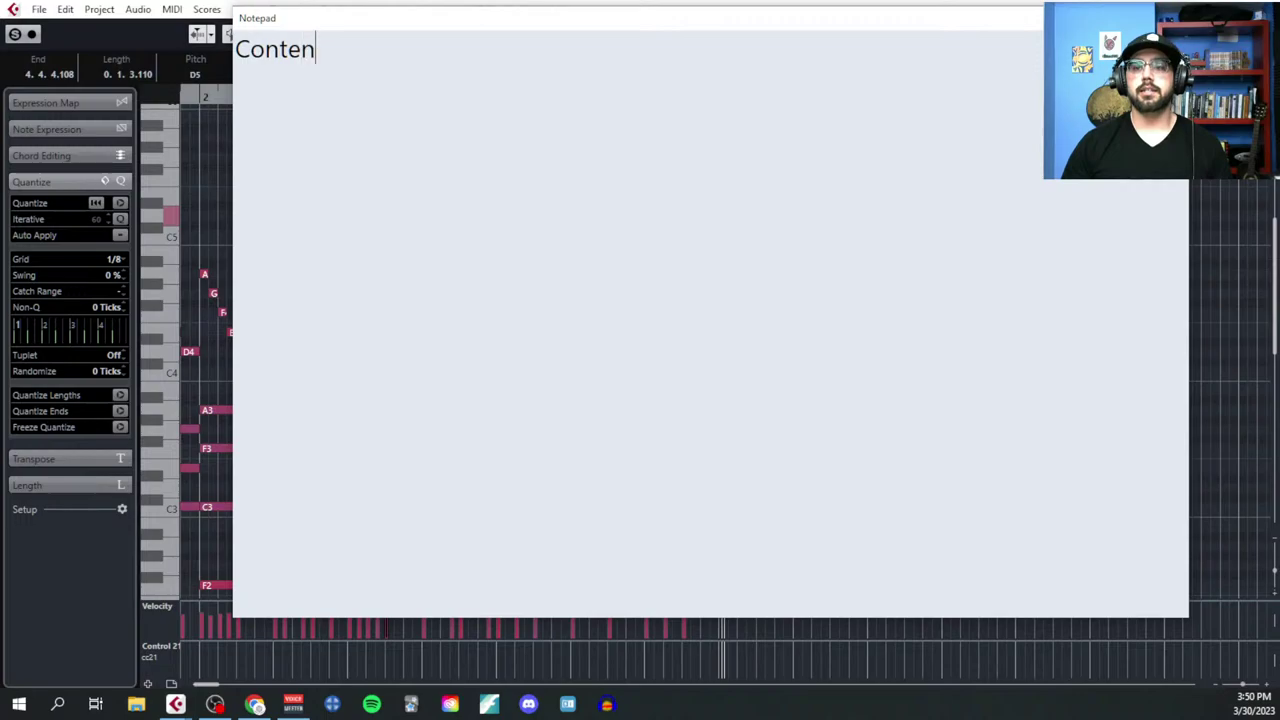
pyautogui.write('t & ')
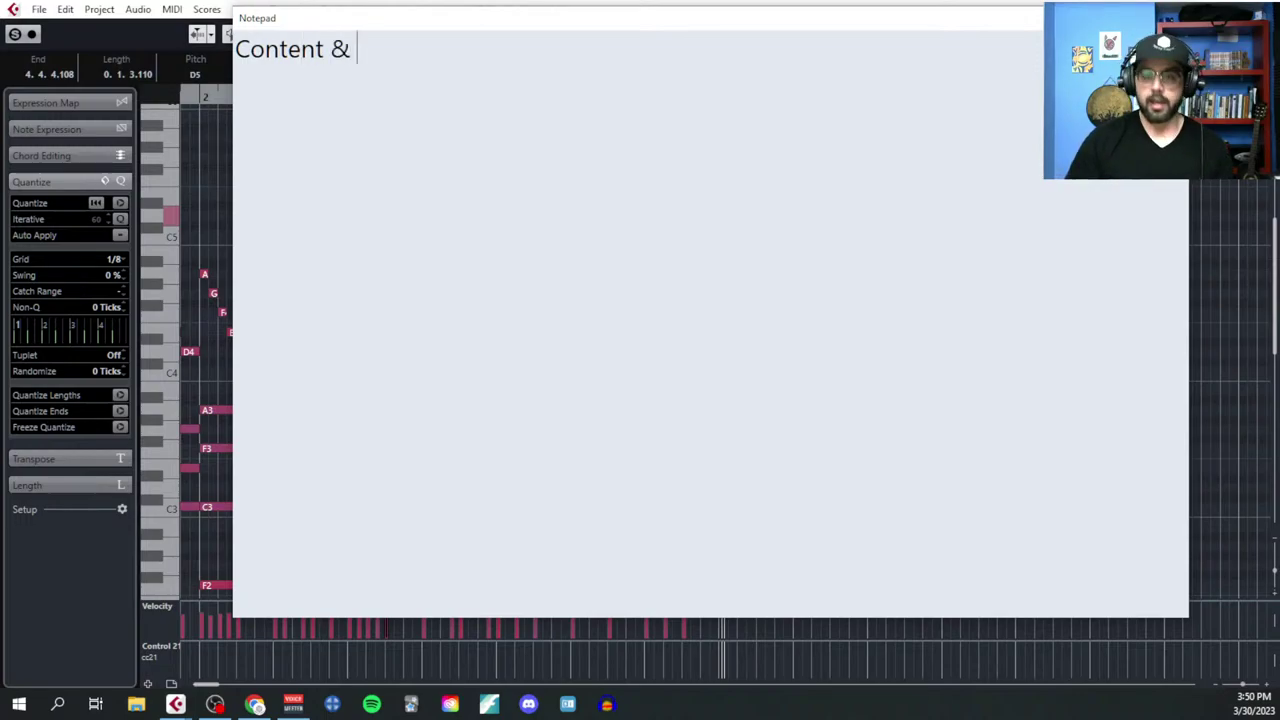
pyautogui.write('Happy:     Valence =')
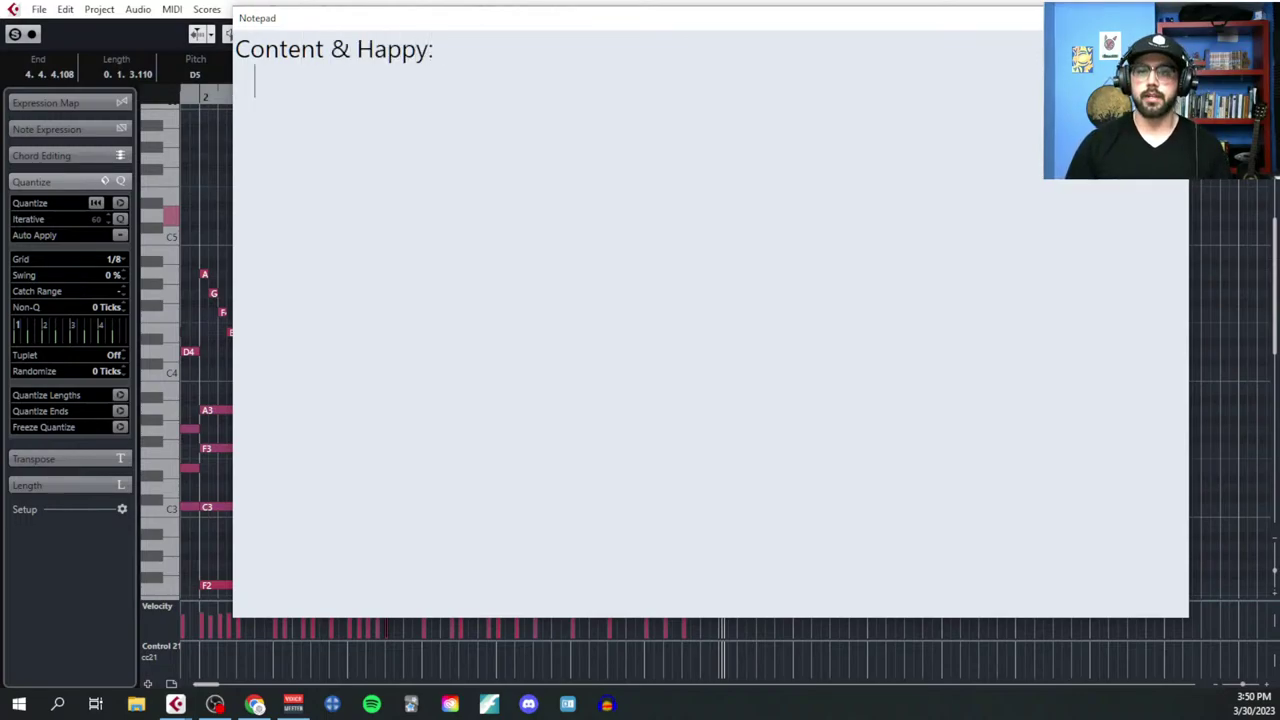
# Step: Complete the valence line with "Bright (it's a positive emotion)" and add the line "Energy = moderate" below it
pyautogui.write(' B')
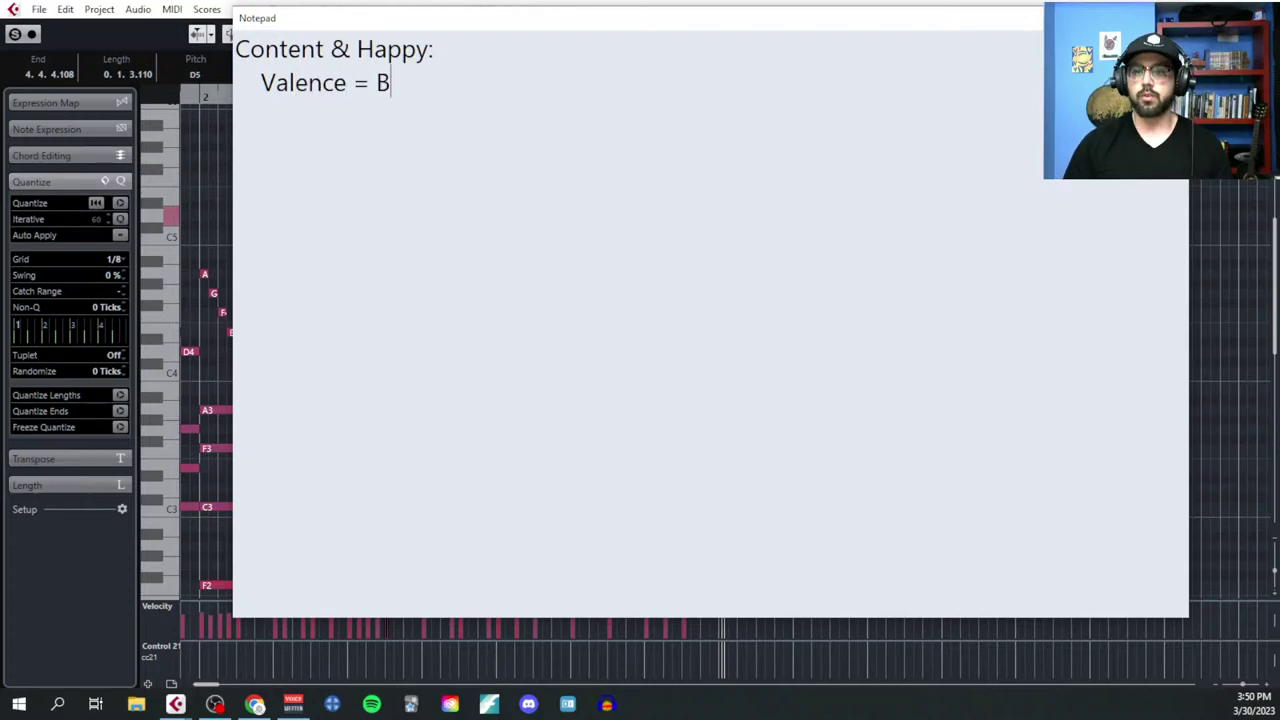
pyautogui.write("right (it's a positive ")
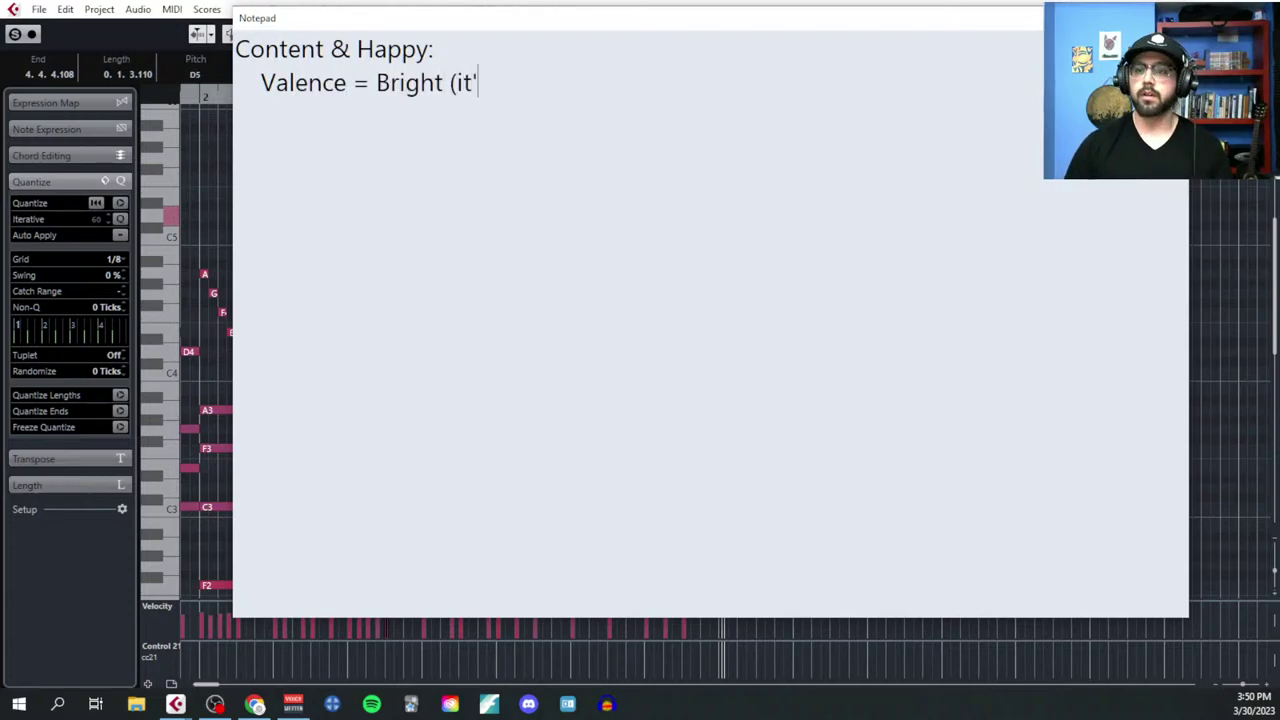
pyautogui.write('emotion')
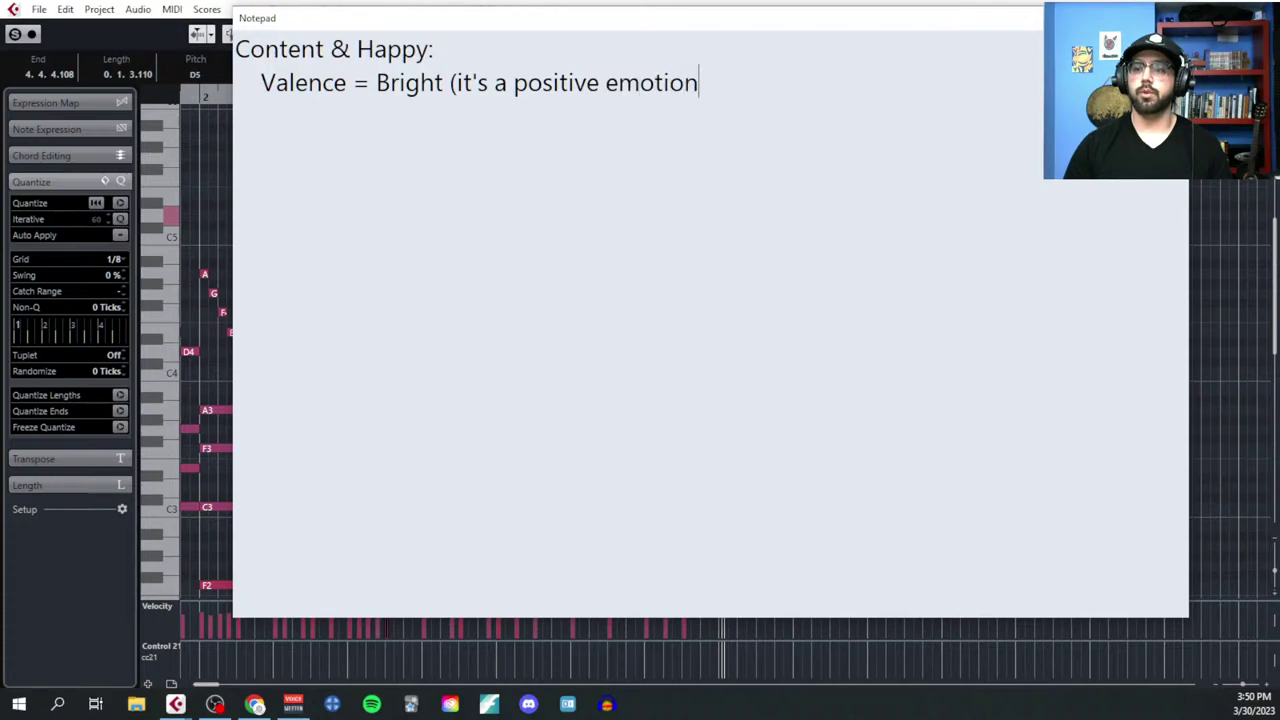
pyautogui.write(')')
pyautogui.press('Return')
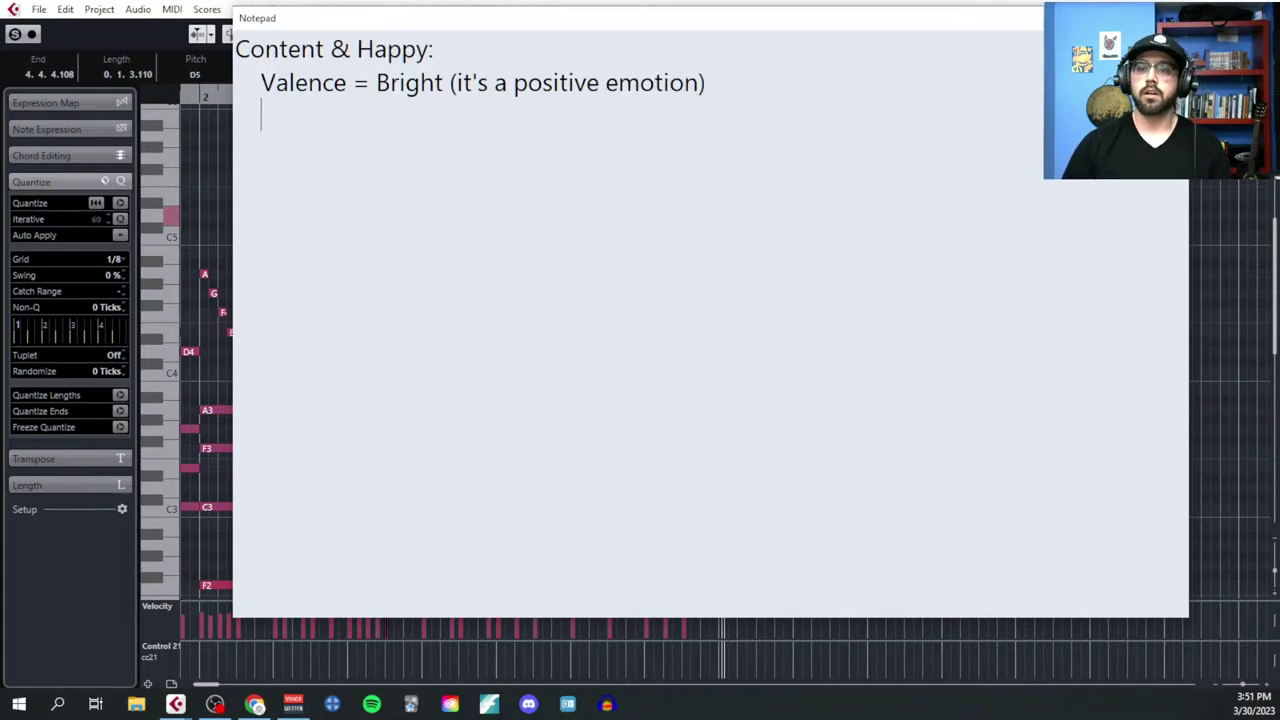
pyautogui.write('Energy = moderate')
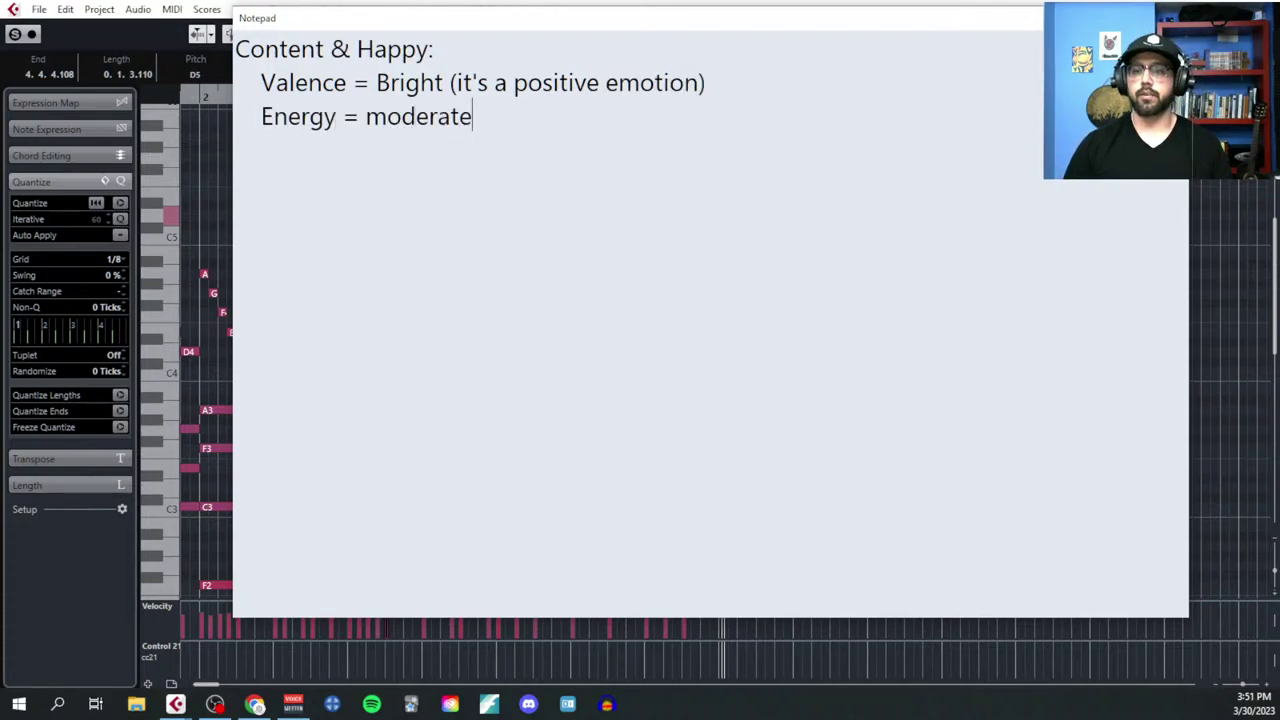
pyautogui.write(" (We're not ")
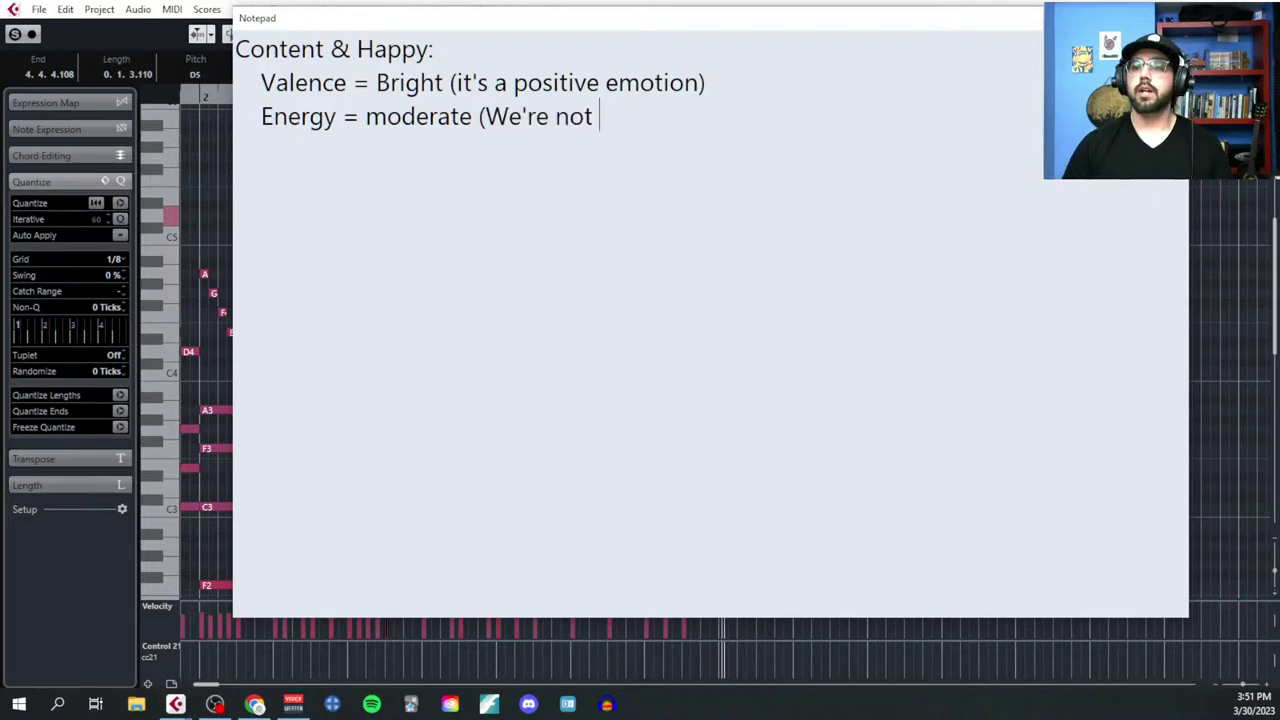
pyautogui.write('draggingo ur')
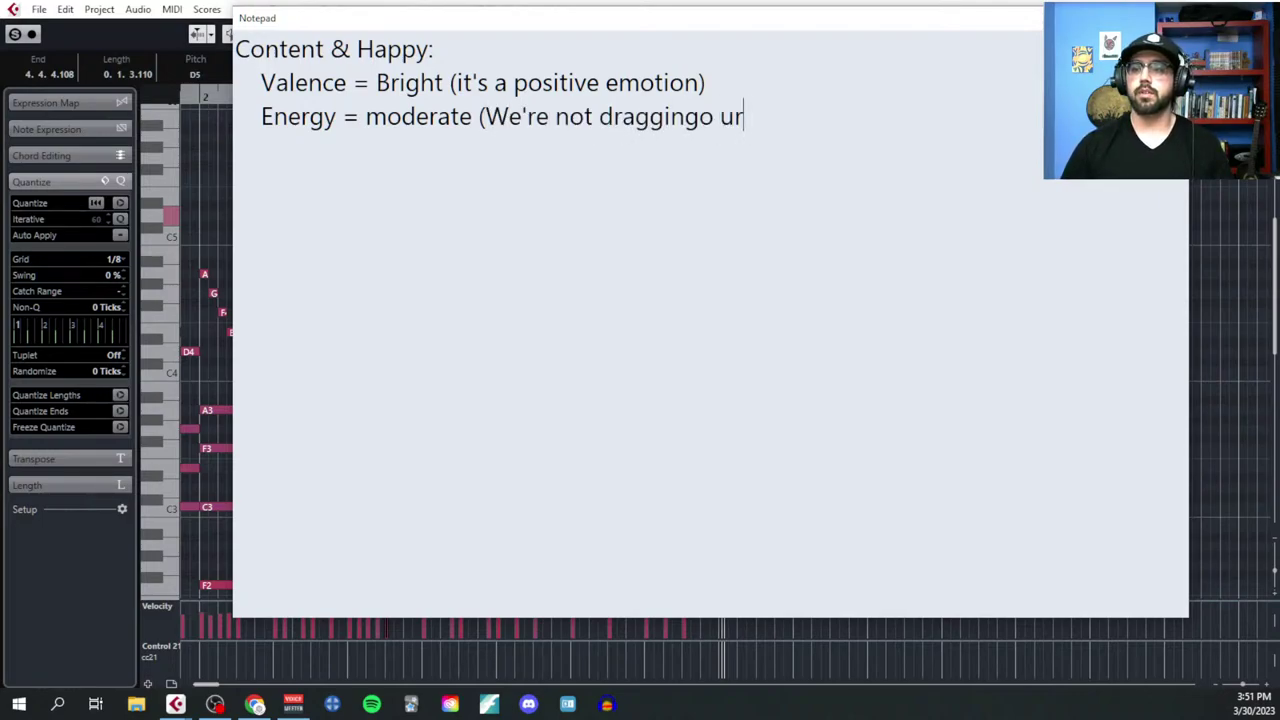
pyautogui.press('BackSpace')
pyautogui.press('BackSpace')
pyautogui.press('BackSpace')
pyautogui.press('BackSpace')
pyautogui.press('BackSpace')
pyautogui.press('BackSpace')
pyautogui.press('BackSpace')
pyautogui.press('BackSpace')
pyautogui.press('BackSpace')
pyautogui.press('BackSpace')
pyautogui.press('BackSpace')
pyautogui.press('BackSpace')
pyautogui.press('BackSpace')
pyautogui.press('BackSpace')
pyautogui.press('BackSpace')
pyautogui.press('BackSpace')
pyautogui.press('BackSpace')
pyautogui.press('BackSpace')
pyautogui.press('BackSpace')
pyautogui.press('BackSpace')
pyautogui.press('BackSpace')
pyautogui.press('BackSpace')
pyautogui.press('BackSpace')
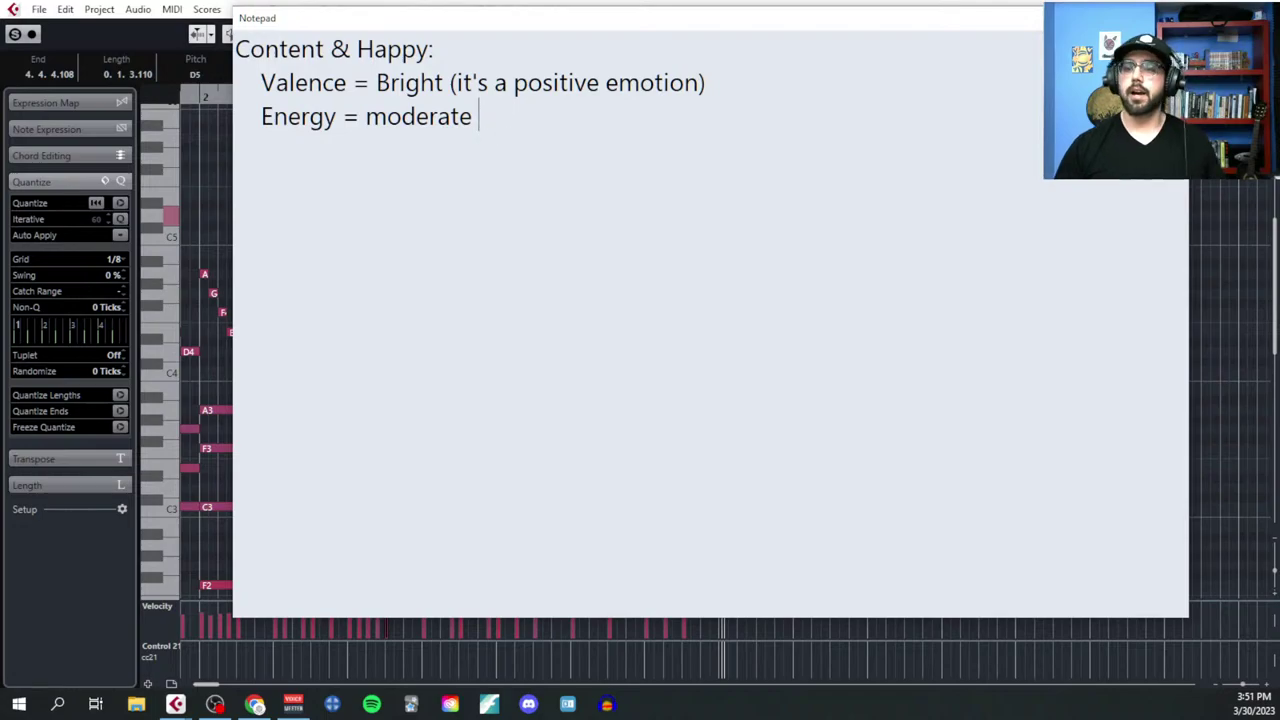
# Step: Add the explanation "(we're not bursting with energy, but" after "moderate" on the energy line
pyautogui.write("(we're not ")
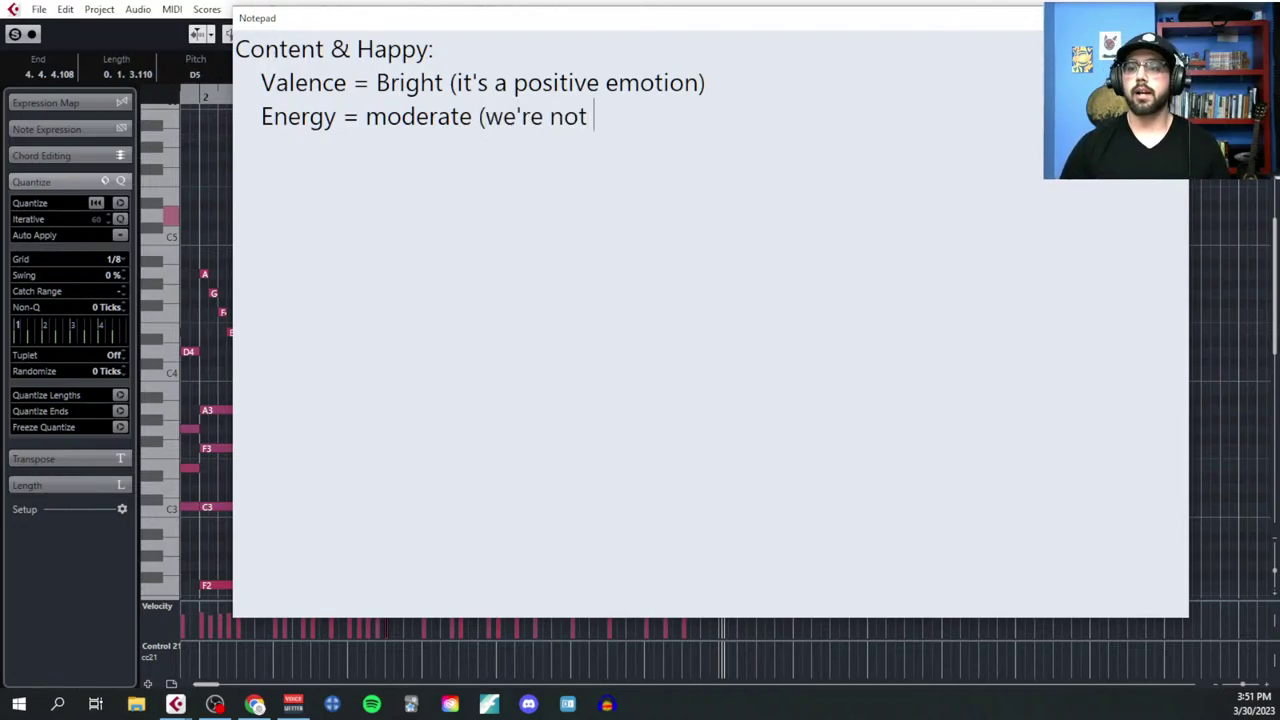
pyautogui.write('bursti')
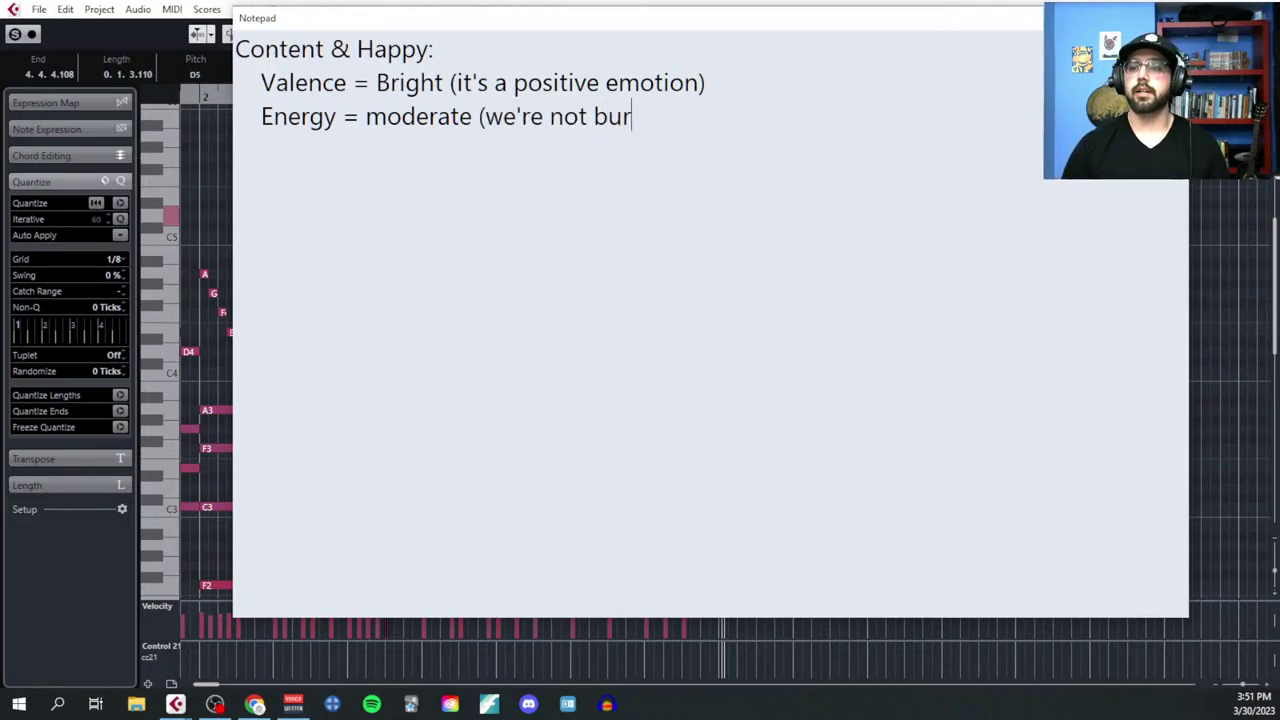
pyautogui.press('BackSpace')
pyautogui.write('ing i')
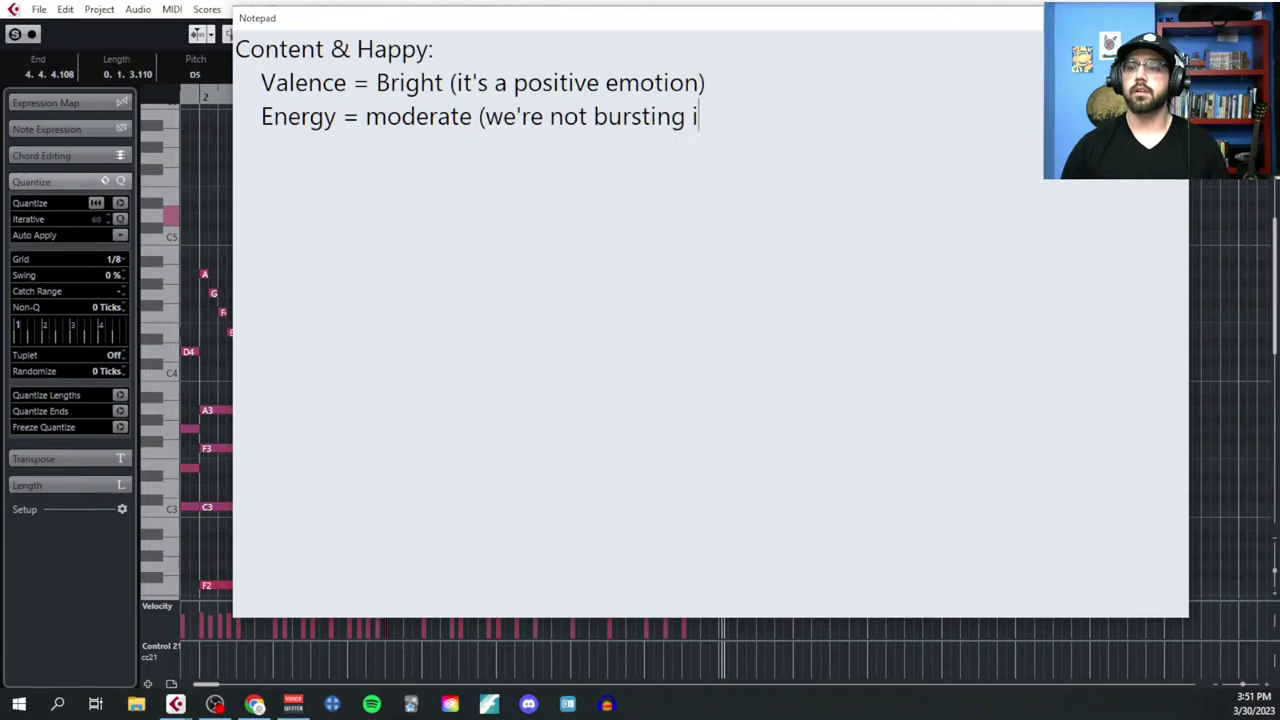
pyautogui.press('BackSpace')
pyautogui.write('with energy, but ')
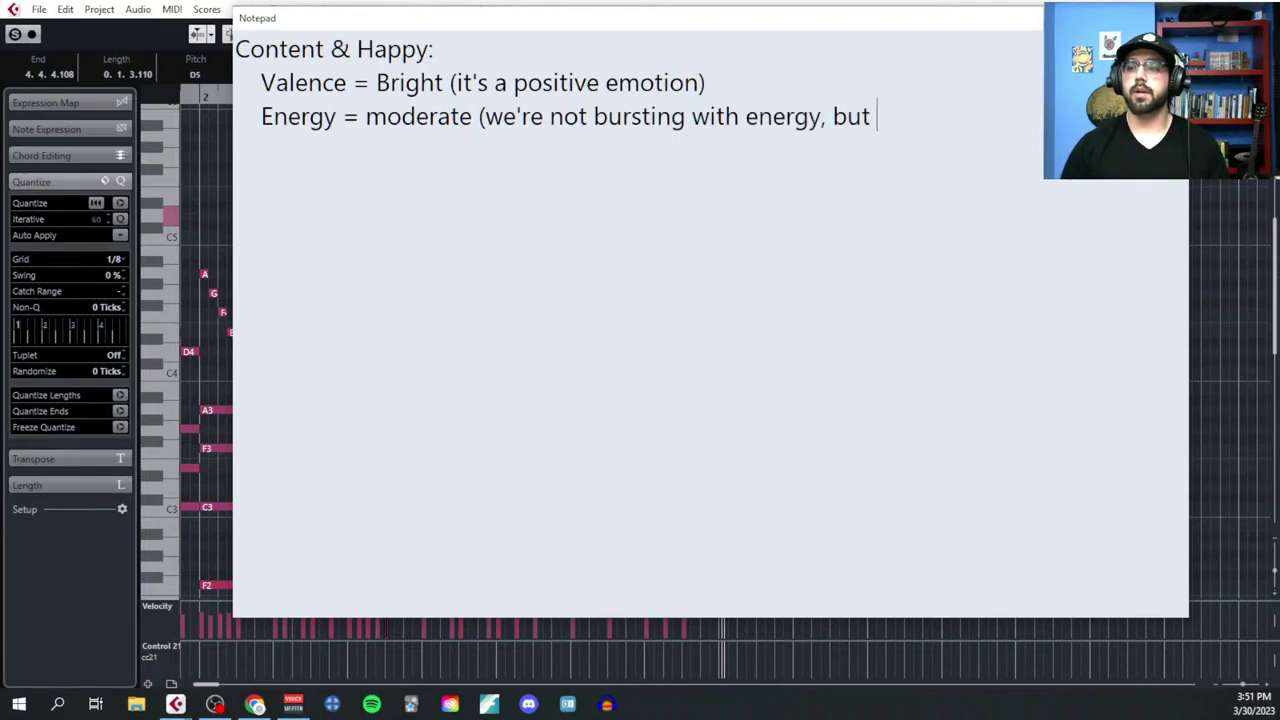
# Step: Complete the first Energy line with "we're not comatose either)" and shrink the note's text size
pyautogui.write("we're not coma")
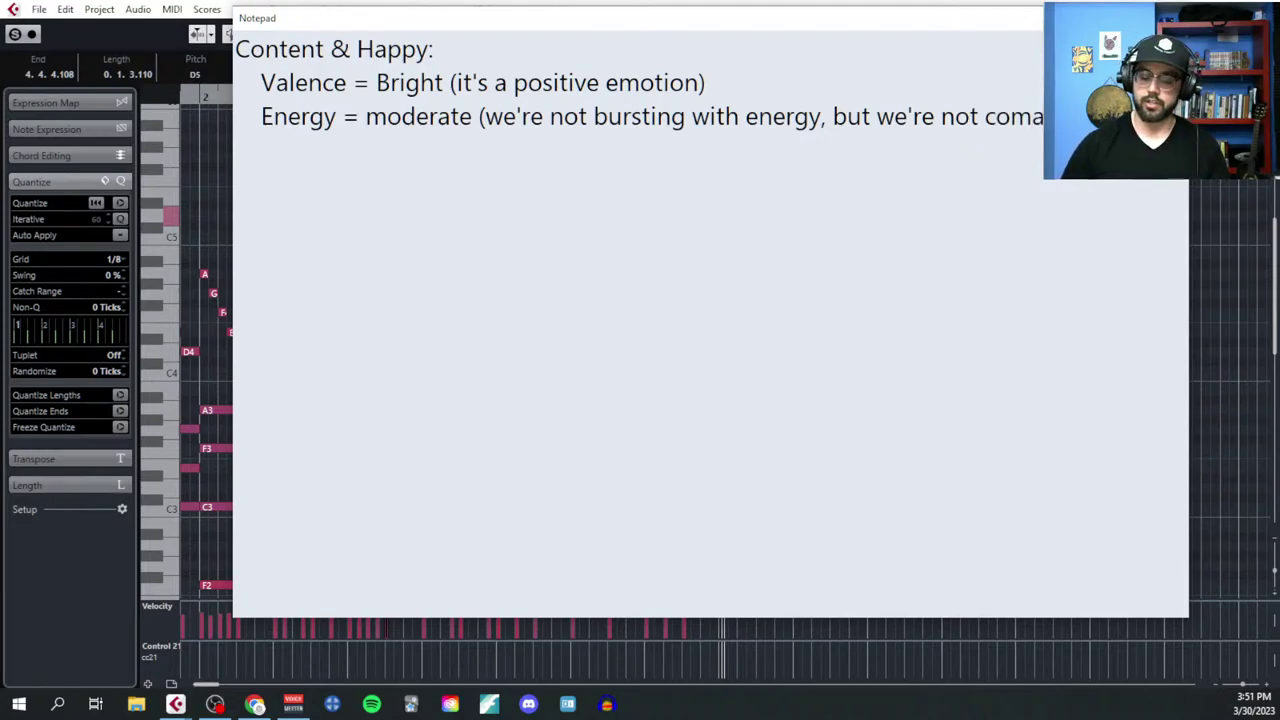
pyautogui.hotkey('ctrl', '-')
pyautogui.hotkey('ctrl', '-')
pyautogui.hotkey('ctrl', '-')
pyautogui.hotkey('ctrl', '-')
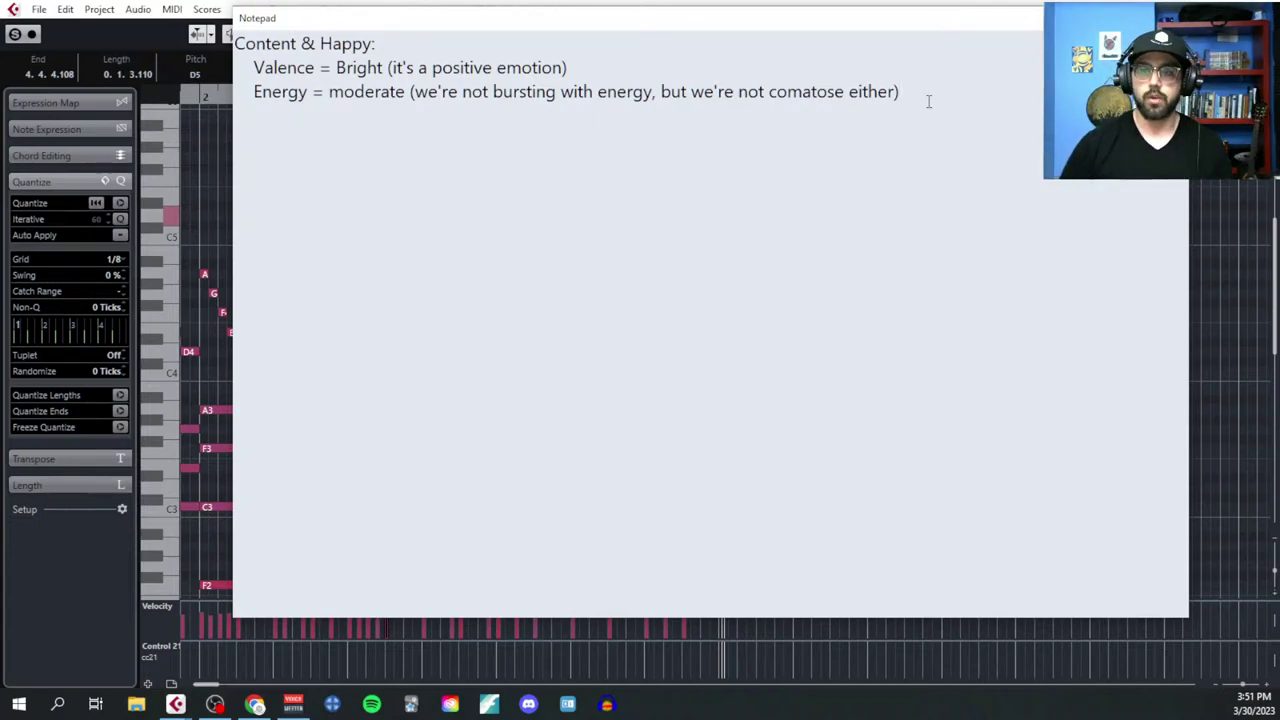
# Step: Leave two blank lines below the Content & Happy notes and add a placeholder heading "?????"
pyautogui.press('Return')
pyautogui.press('Return')
pyautogui.press('Return')
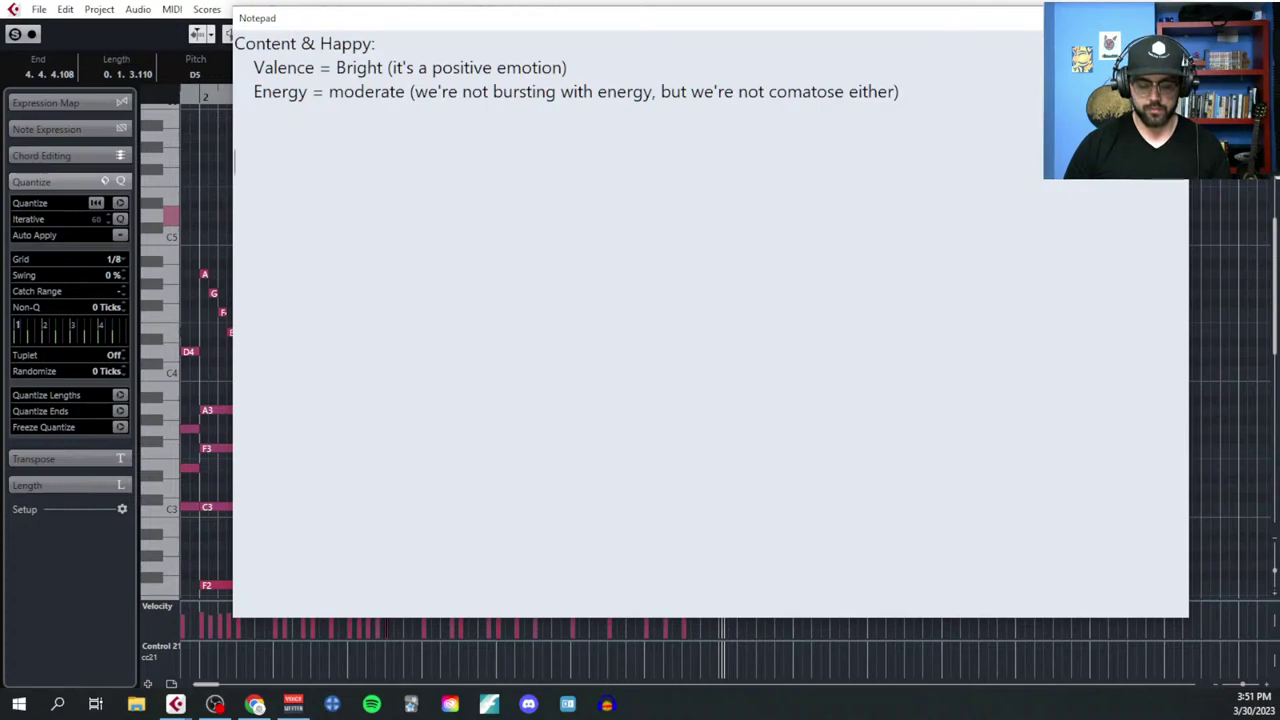
pyautogui.write('?????')
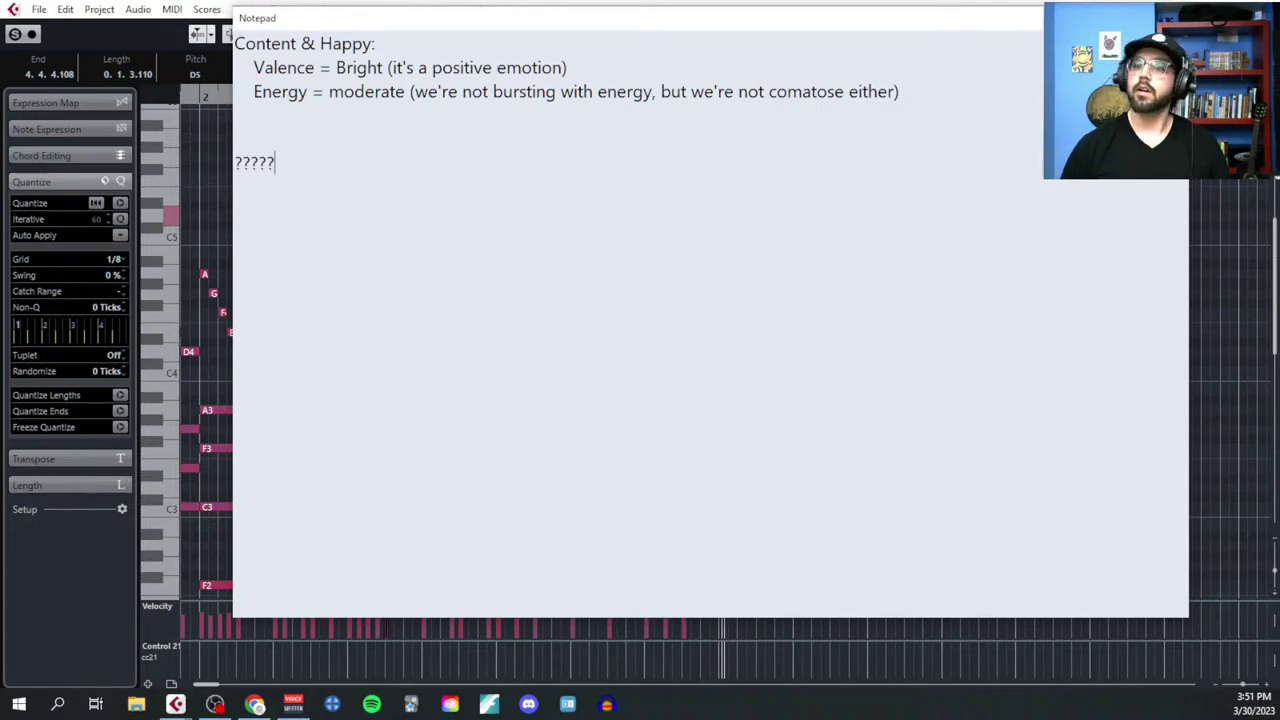
# Step: Add the indented lines "Valence = Neutral Bright" and "Energy = moderate" under the ????? heading
pyautogui.write('Vale')
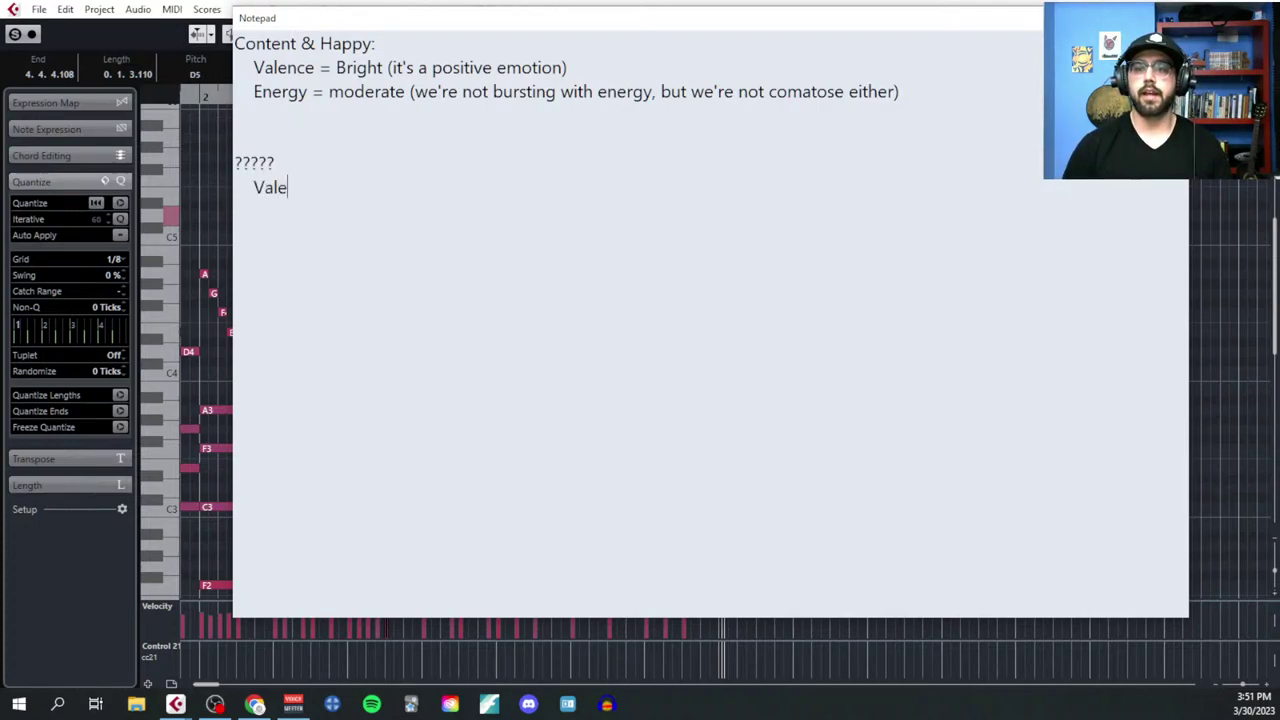
pyautogui.write('nce = Netural')
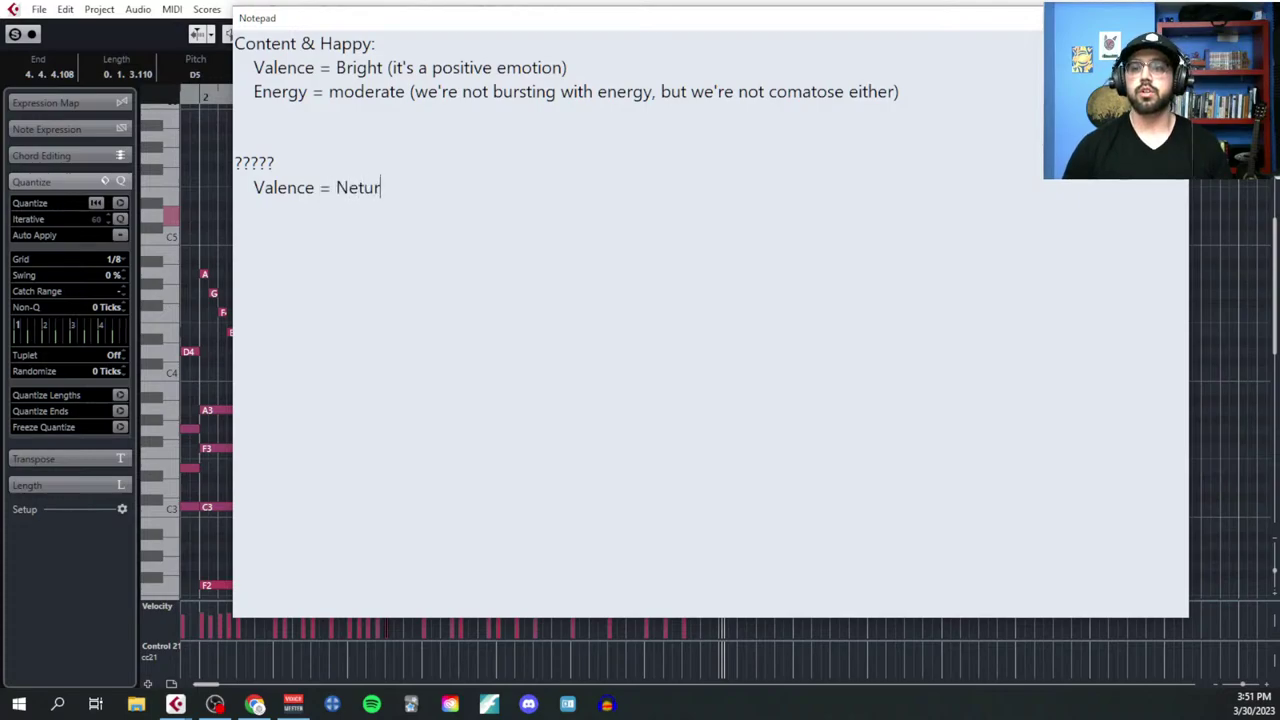
pyautogui.press('BackSpace')
pyautogui.press('BackSpace')
pyautogui.press('BackSpace')
pyautogui.press('BackSpace')
pyautogui.press('BackSpace')
pyautogui.write('utral Bright')
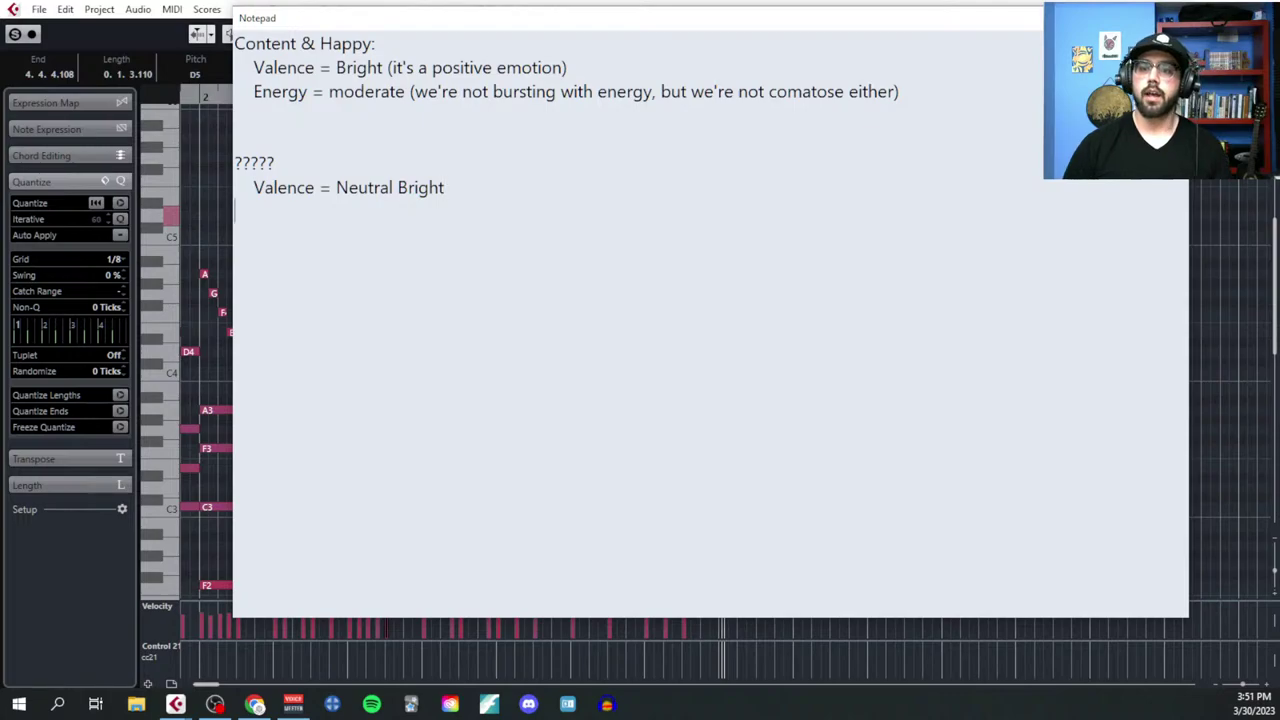
pyautogui.press('Return')
pyautogui.press('Tab')
pyautogui.write('Energy = moderat')
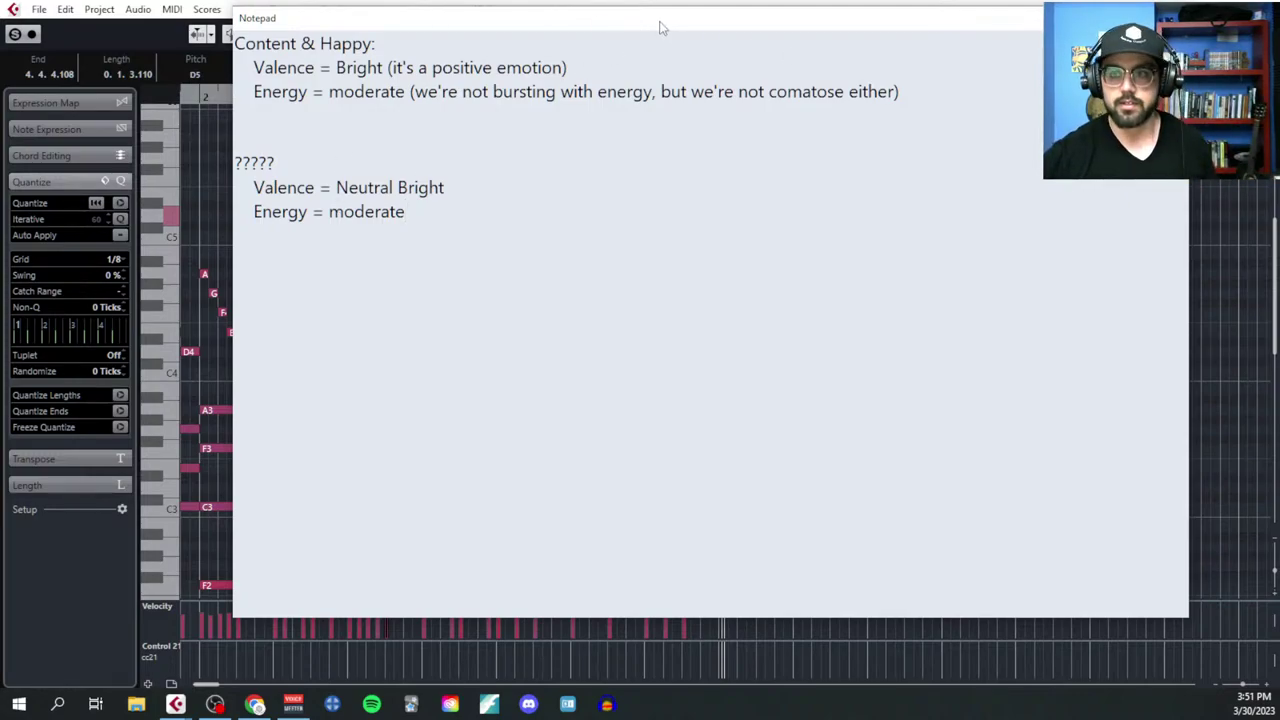
# Step: Move the notes window aside, close it and return to the piano notes in the Cubase Key Editor
pyautogui.moveTo(660, 28); pyautogui.dragTo(63, 110)
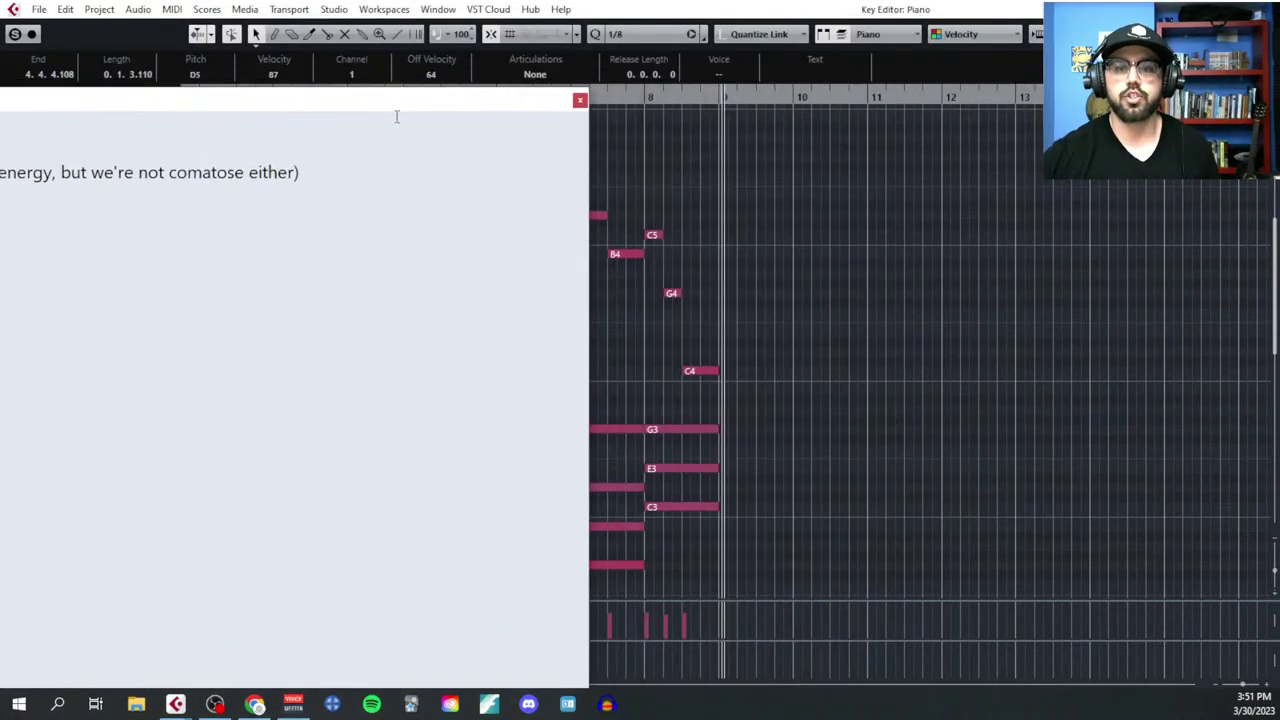
pyautogui.click(579, 100)
pyautogui.press('h')
pyautogui.click(296, 389)
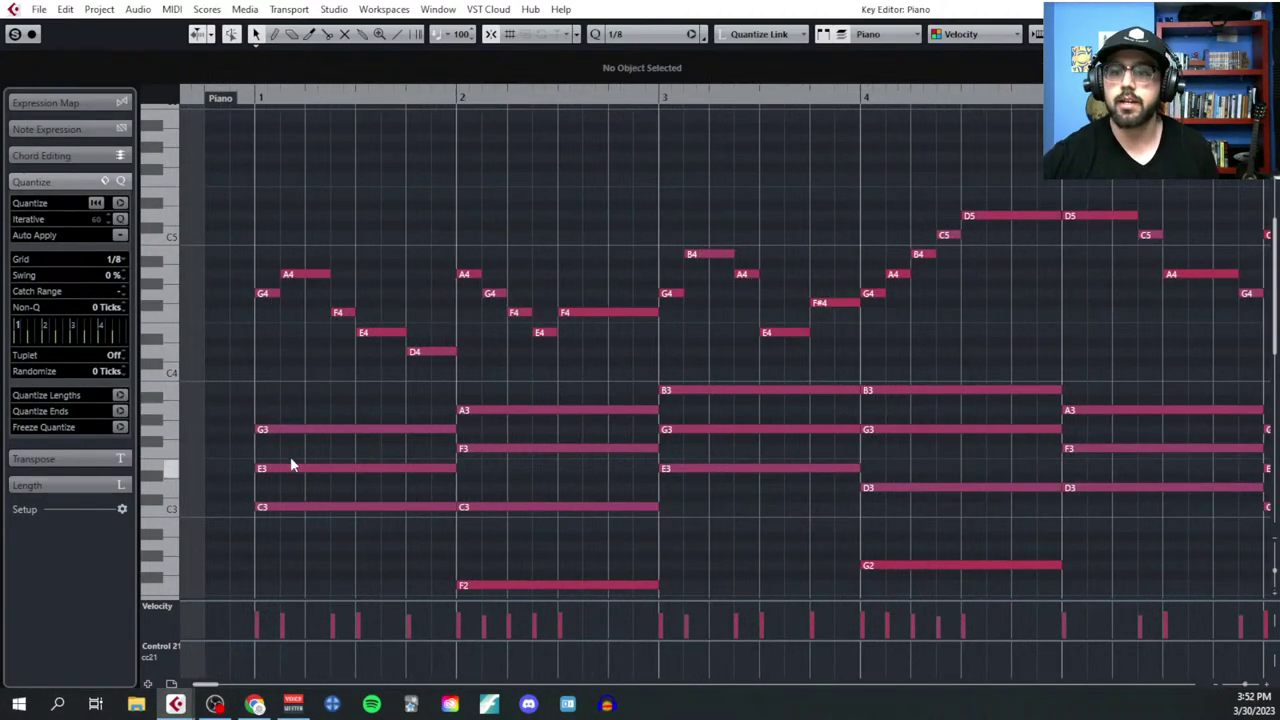
pyautogui.scroll(-4, 288, 456)
pyautogui.scroll(2, 294, 286)
pyautogui.click(303, 335)
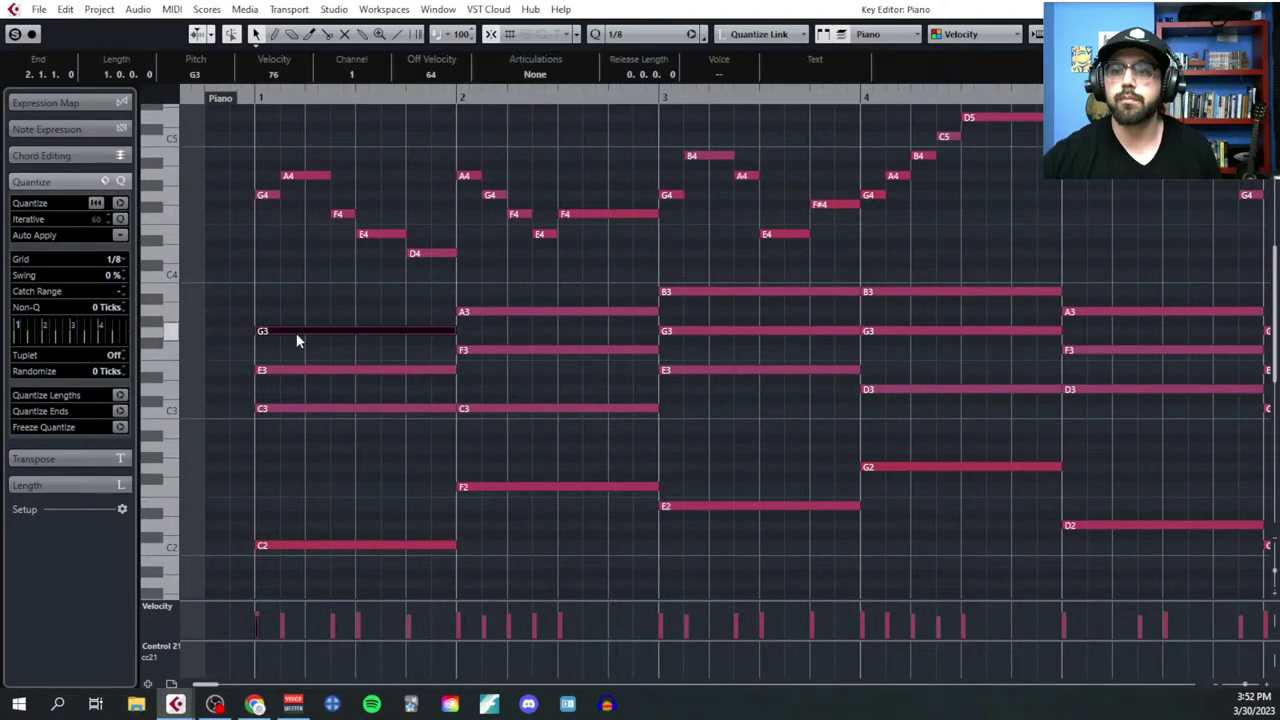
pyautogui.rightClick(296, 333)
pyautogui.click(293, 300)
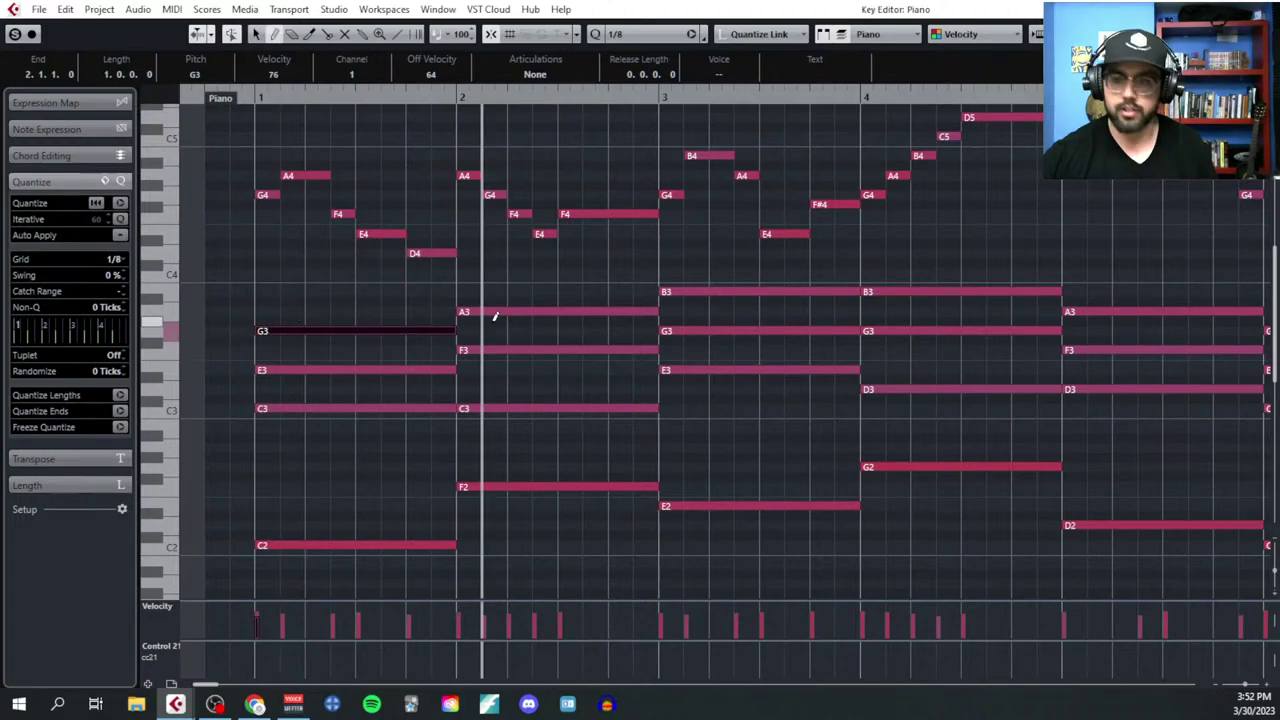
pyautogui.press('g')
pyautogui.press('g')
pyautogui.scroll(4, 296, 322)
pyautogui.rightClick(296, 330)
pyautogui.click(305, 300)
# Step: Copy all piano notes from bars 1 to 8 and paste them starting at bar 10
pyautogui.moveTo(253, 268); pyautogui.dragTo(810, 412)
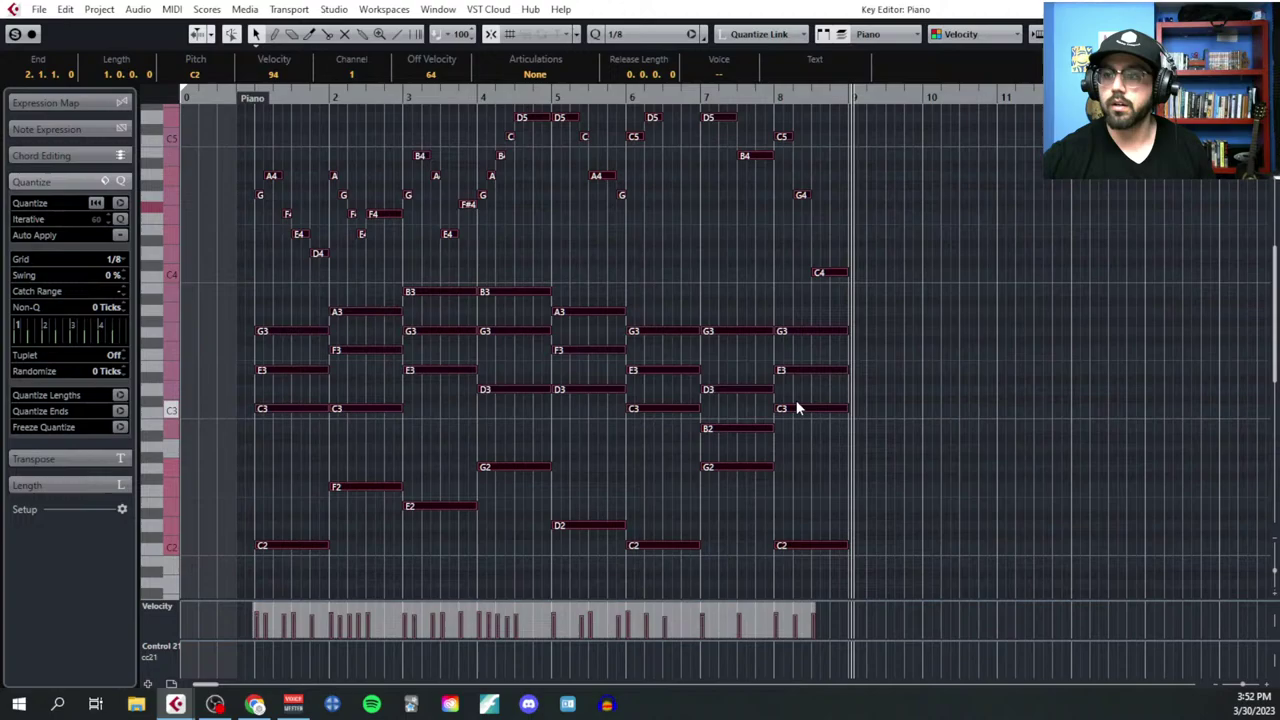
pyautogui.click(926, 97)
pyautogui.hotkey('ctrl', 'c')
pyautogui.hotkey('ctrl', 'v')
pyautogui.hscroll(4, 875, 329)
pyautogui.keyDown('ctrl'); pyautogui.scroll(3, 645, 387); pyautogui.keyUp('ctrl')
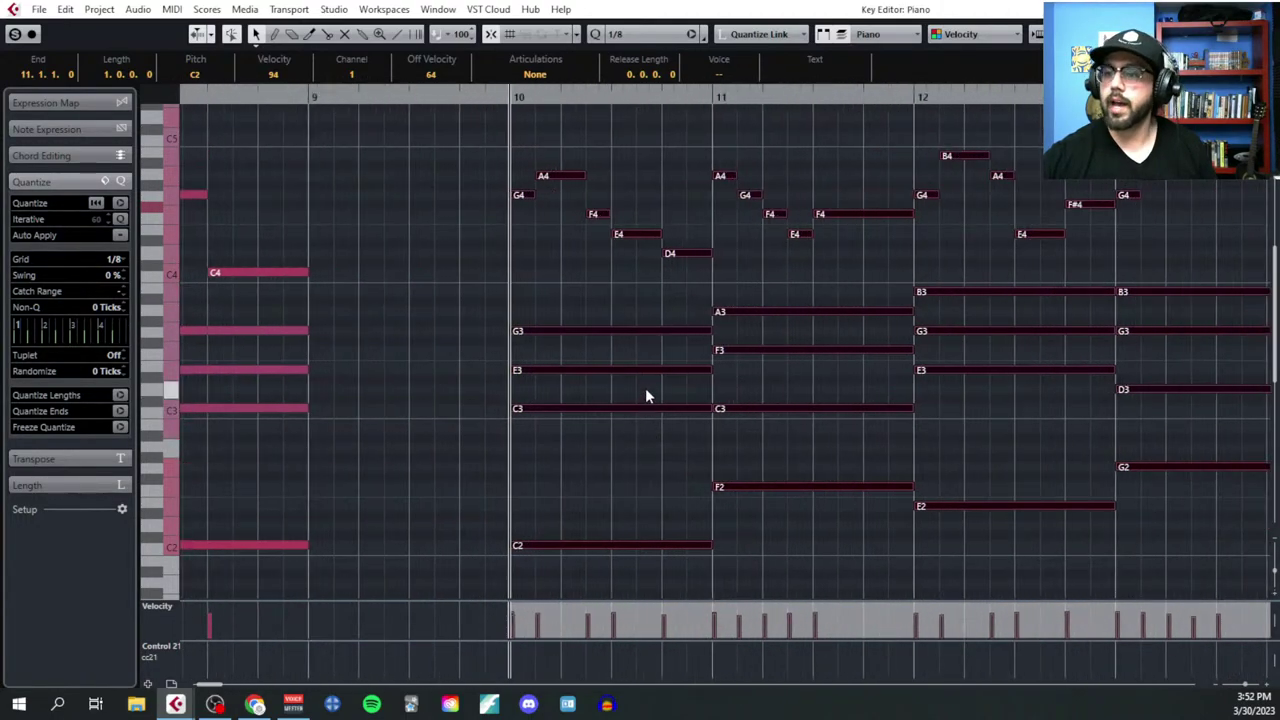
# Step: Extend the Piano part in the project to end at 18.3.1.0 and reopen it in the Key Editor
pyautogui.hotkey('shift', 'f')
pyautogui.press('Escape')
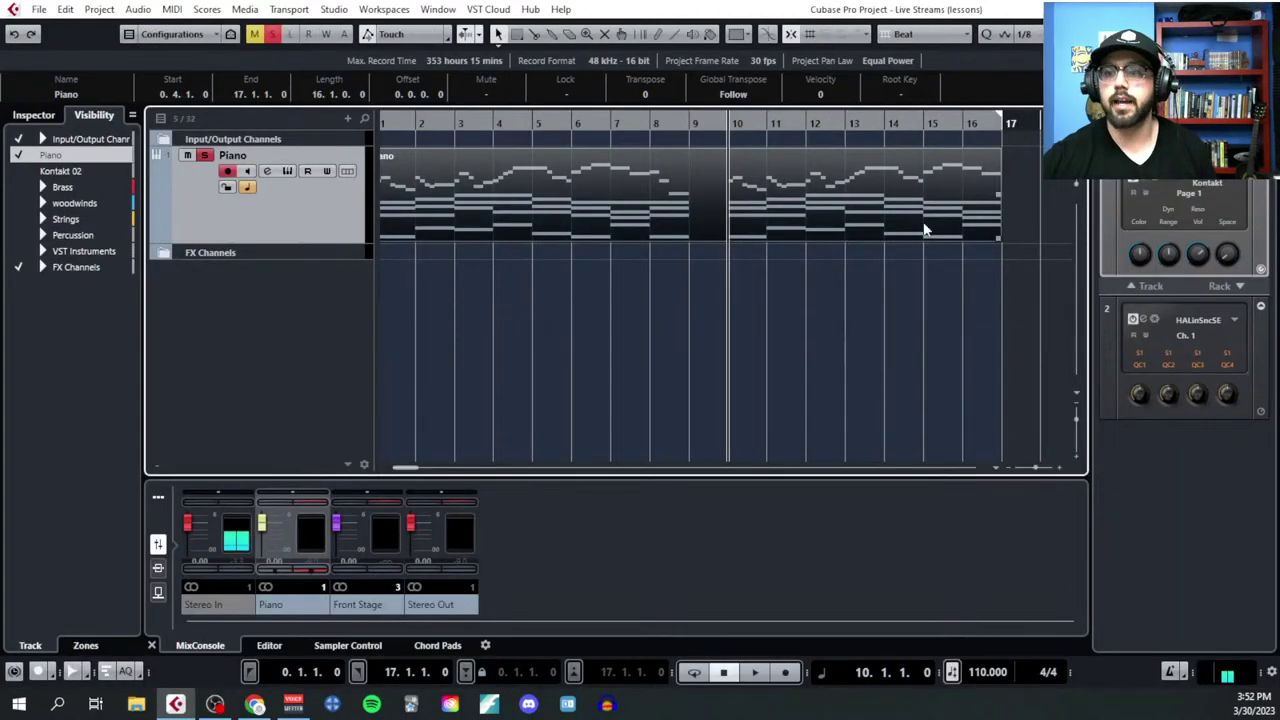
pyautogui.moveTo(1002, 240); pyautogui.dragTo(1057, 245)
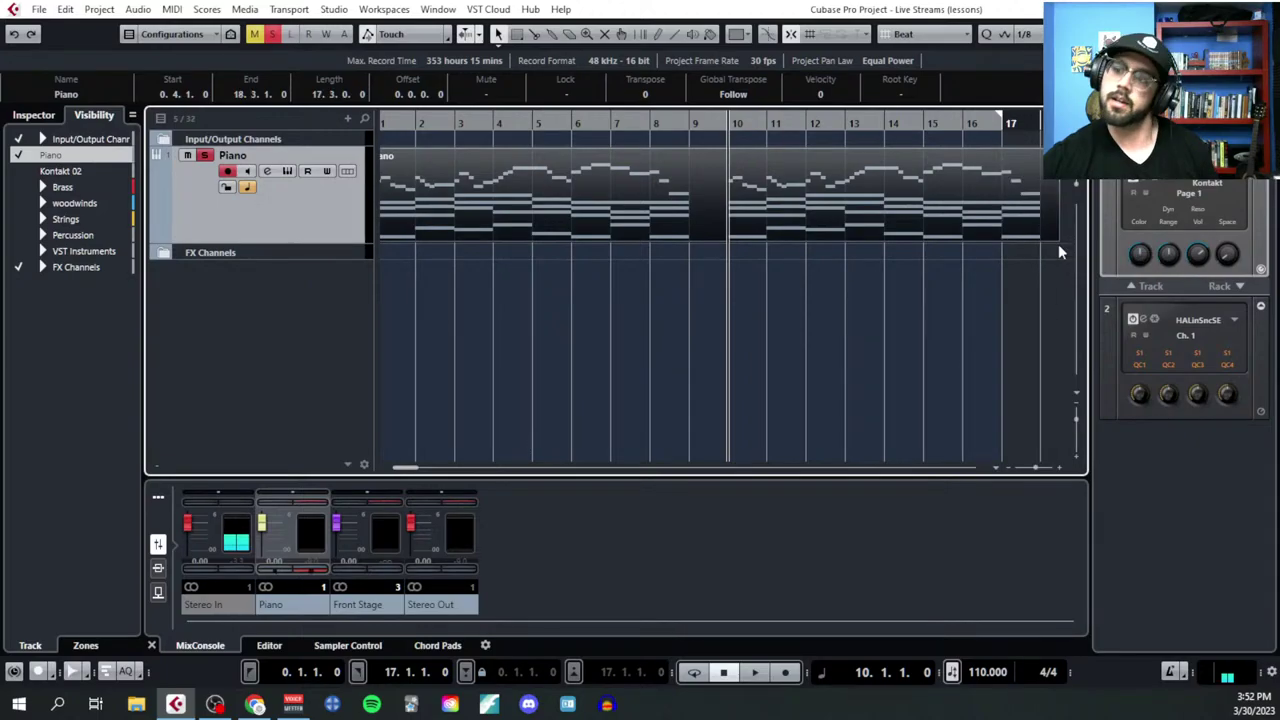
pyautogui.click(172, 9)
pyautogui.click(210, 28)
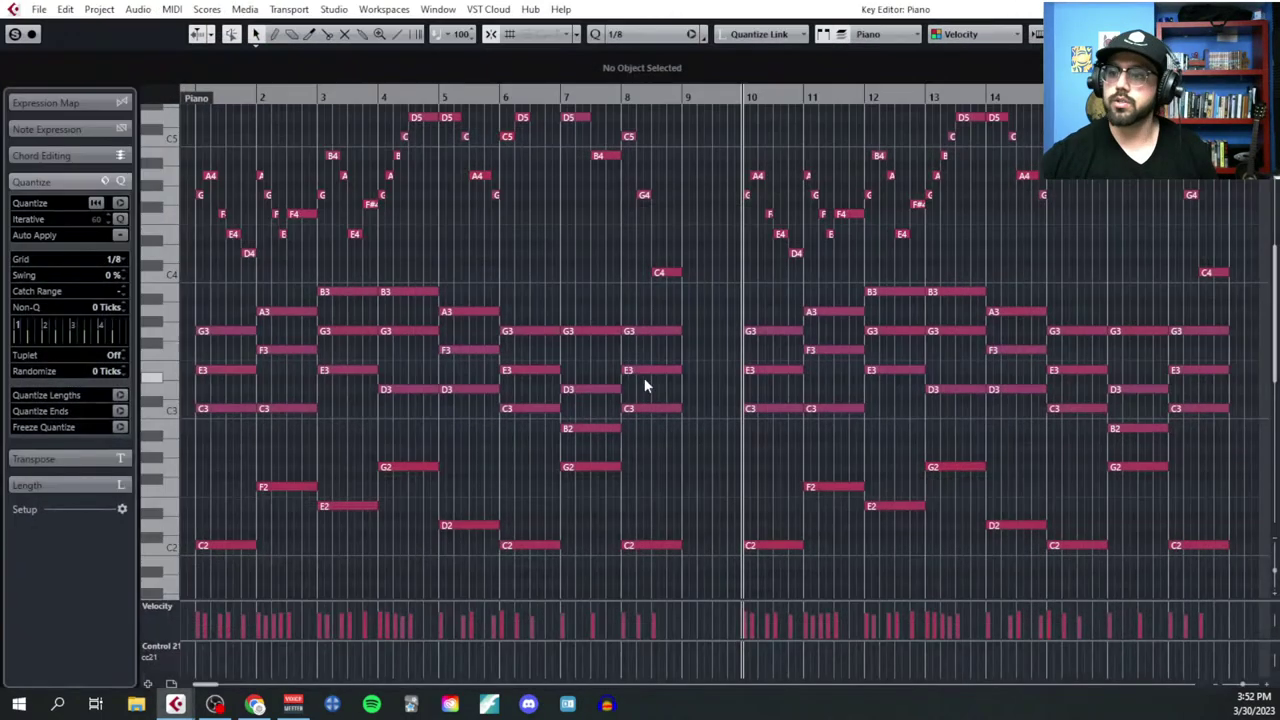
# Step: Draw one full-bar chord note per bar in bars 10 to 15: B3, E3, D3, E3, C4 and B3 respectively
pyautogui.keyDown('ctrl'); pyautogui.scroll(3, 644, 377); pyautogui.keyUp('ctrl')
pyautogui.rightClick(427, 304)
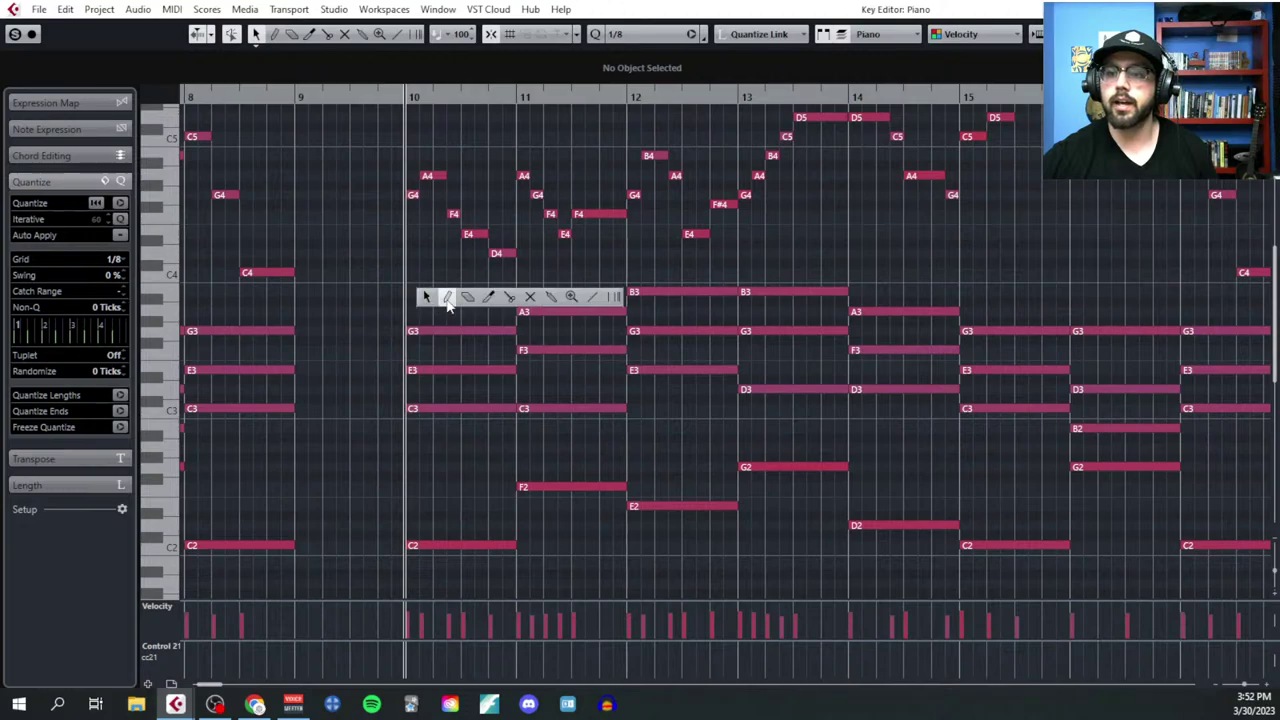
pyautogui.click(428, 294)
pyautogui.moveTo(413, 291); pyautogui.dragTo(516, 291)
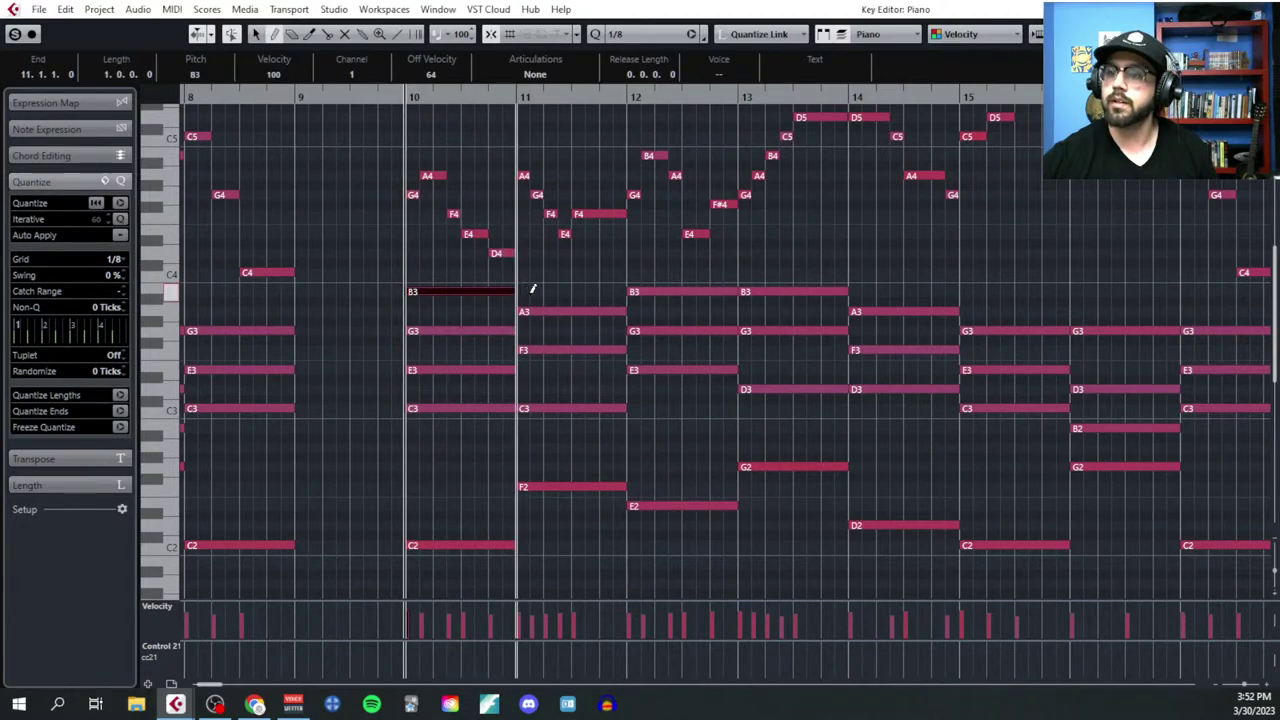
pyautogui.moveTo(522, 369); pyautogui.dragTo(627, 370)
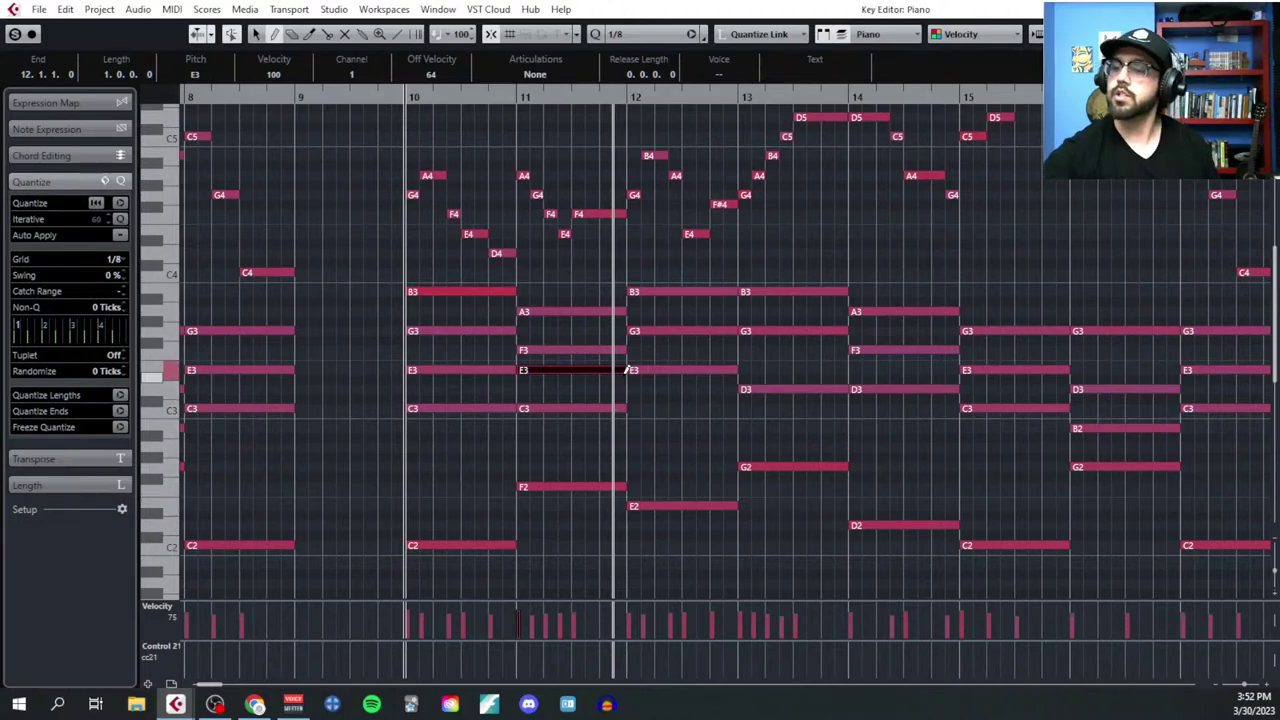
pyautogui.moveTo(634, 389); pyautogui.dragTo(740, 389)
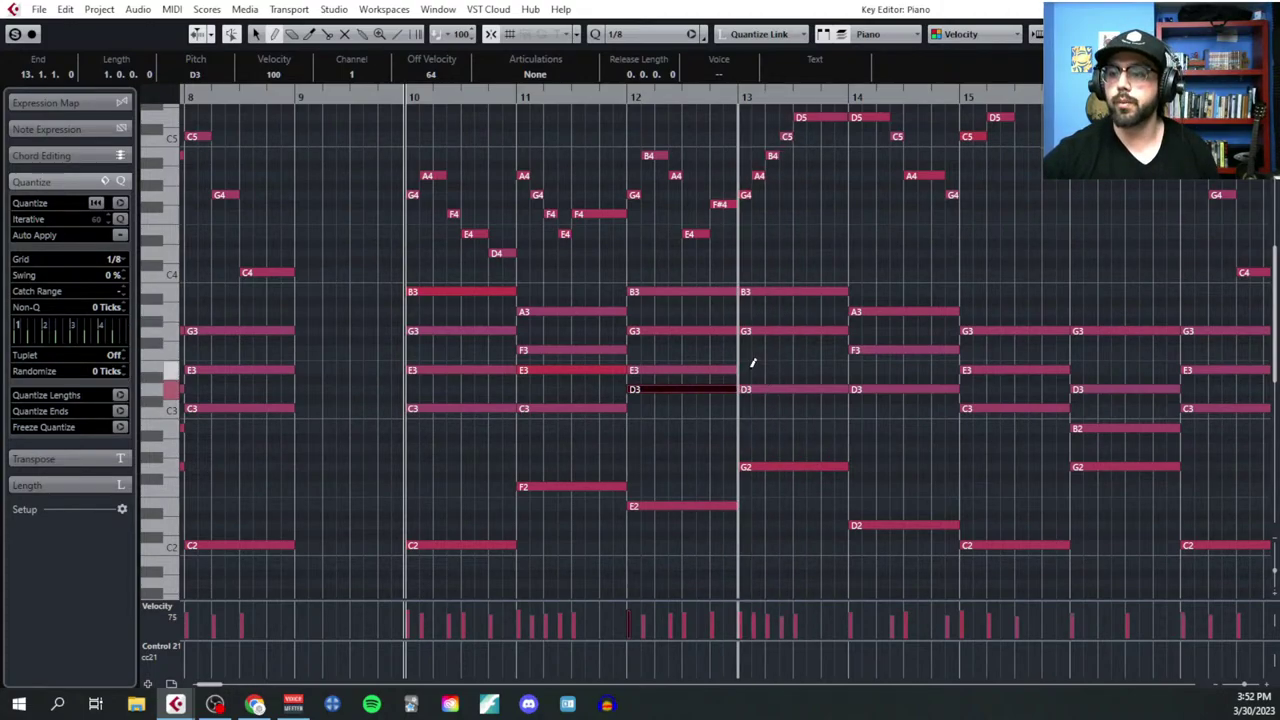
pyautogui.moveTo(750, 370); pyautogui.dragTo(849, 368)
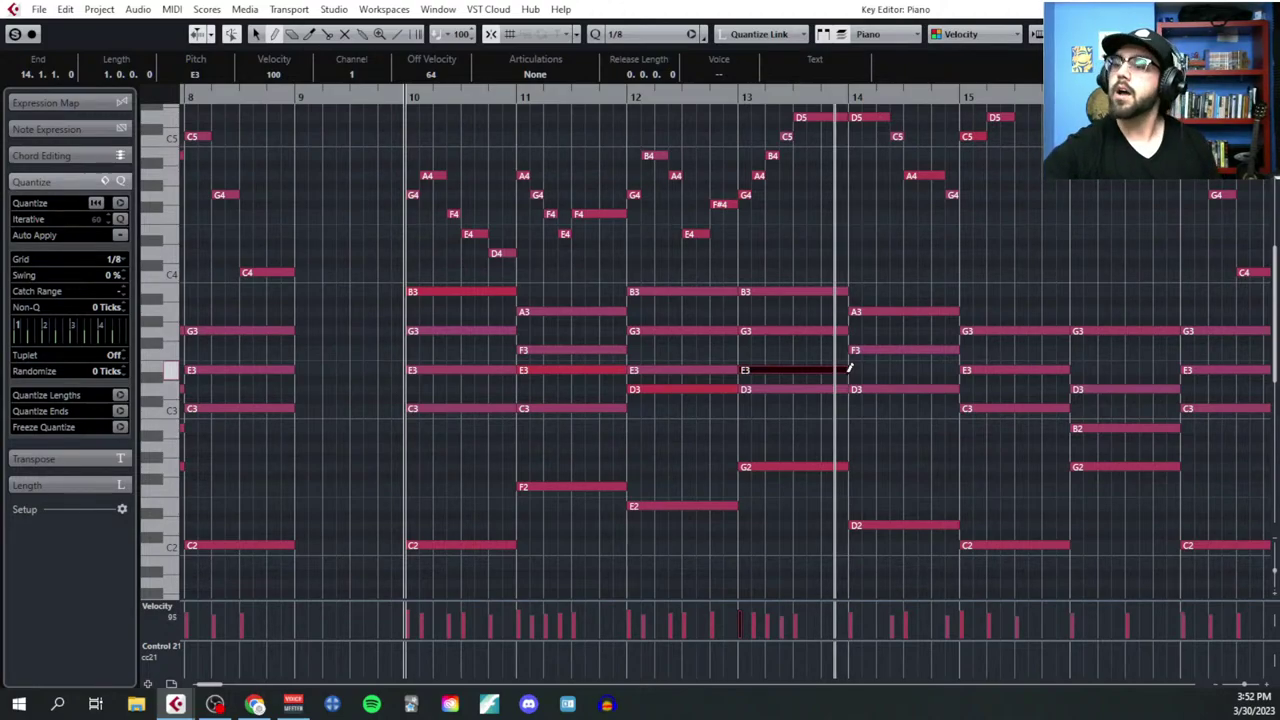
pyautogui.hscroll(2, 820, 378)
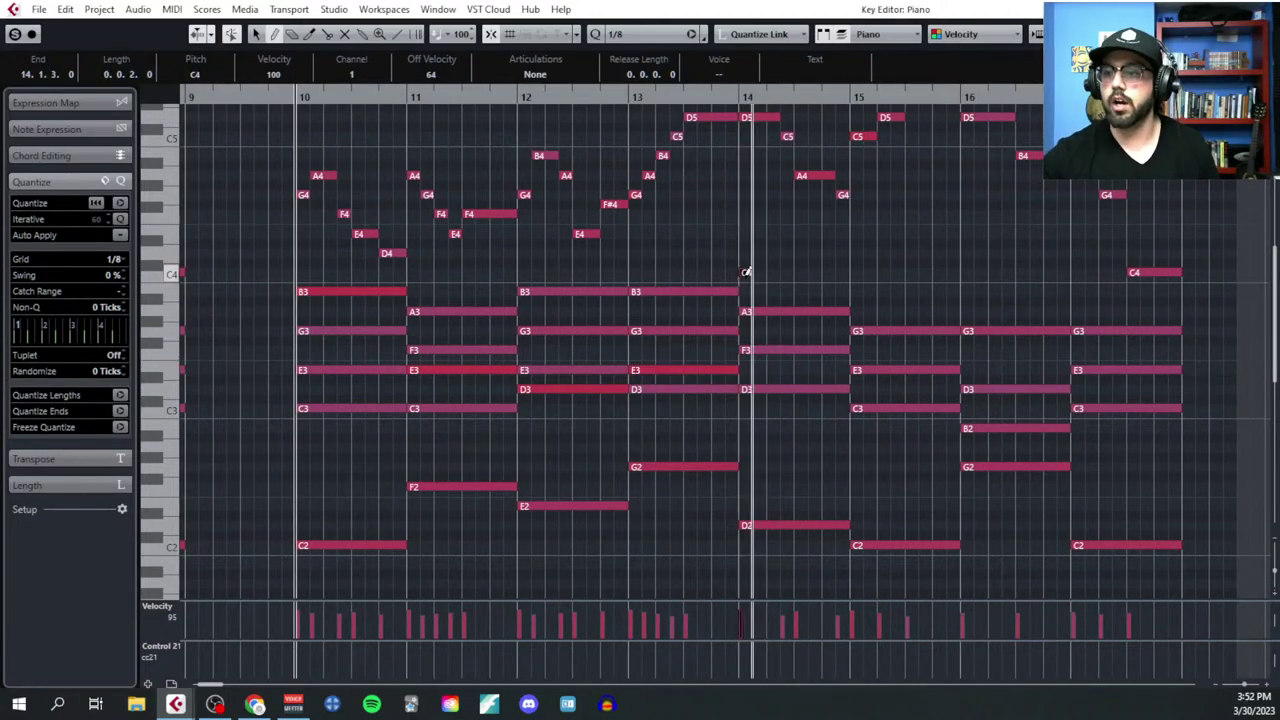
pyautogui.moveTo(747, 271); pyautogui.dragTo(972, 290)
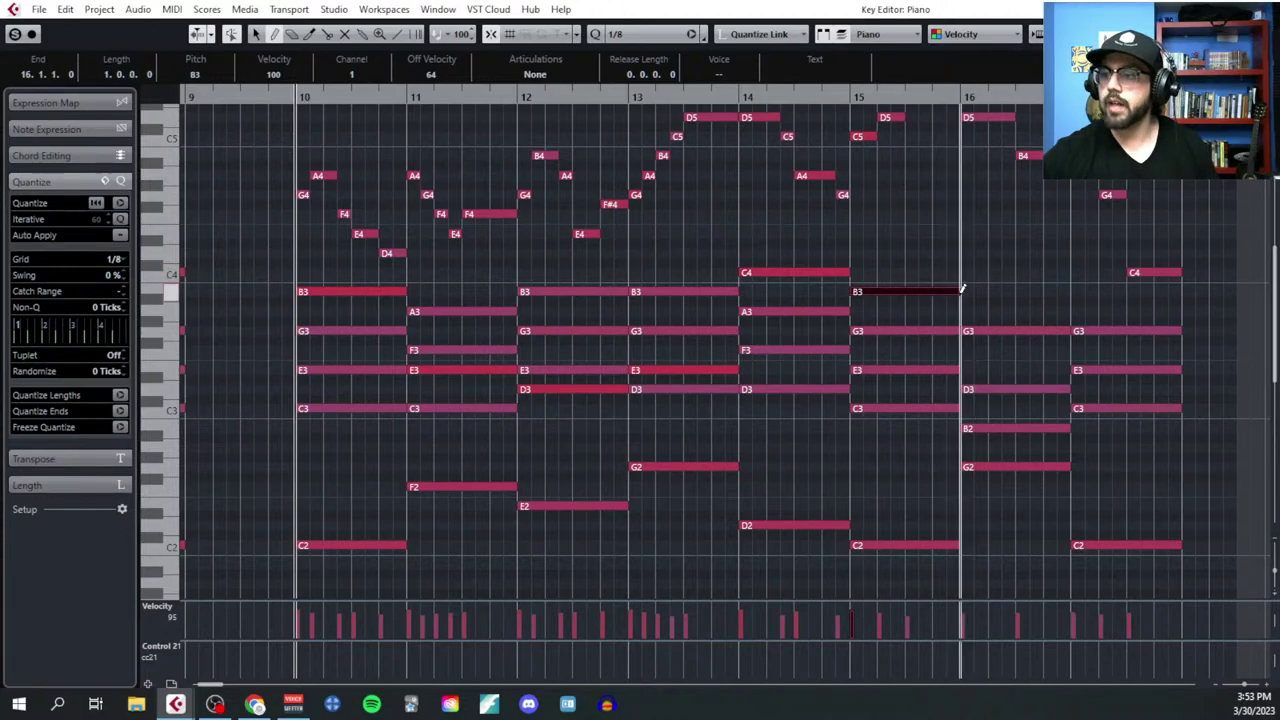
# Step: In bar 16, draw a full-bar F3 and delete the G3 from the chord
pyautogui.hscroll(2, 859, 397)
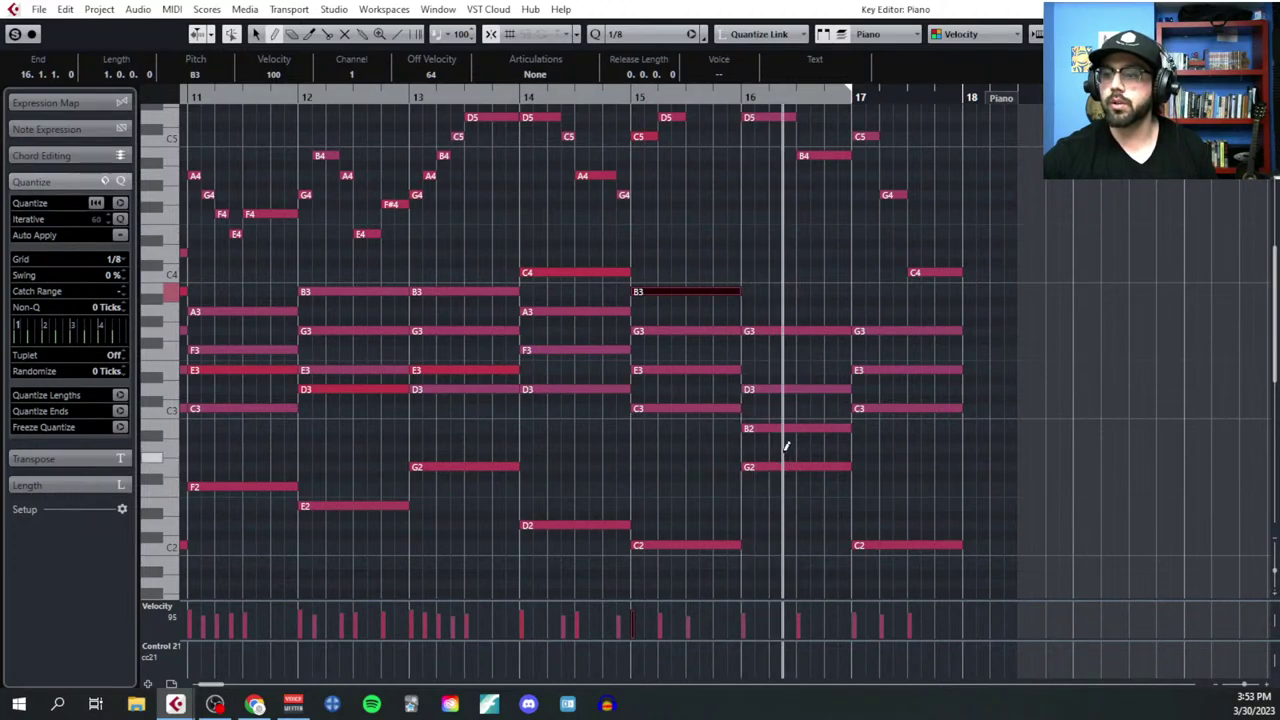
pyautogui.moveTo(751, 349); pyautogui.dragTo(849, 349)
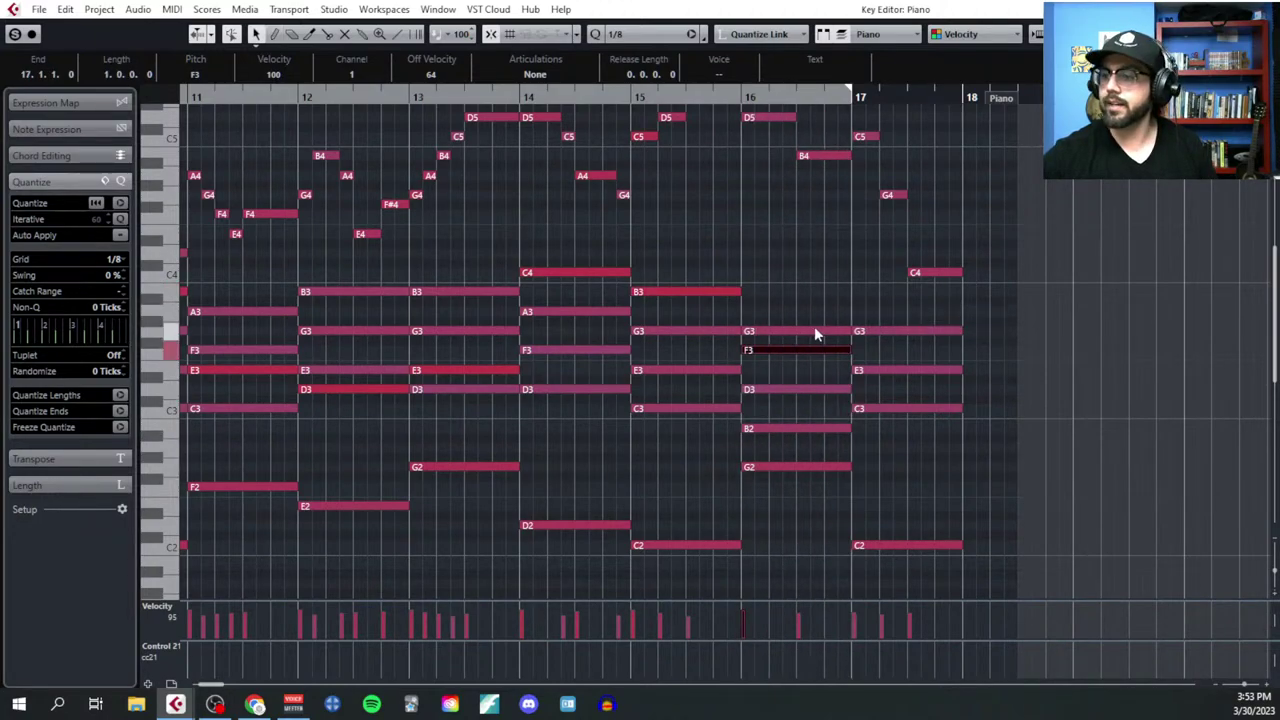
pyautogui.press('Left')
pyautogui.scroll(-2, 788, 385)
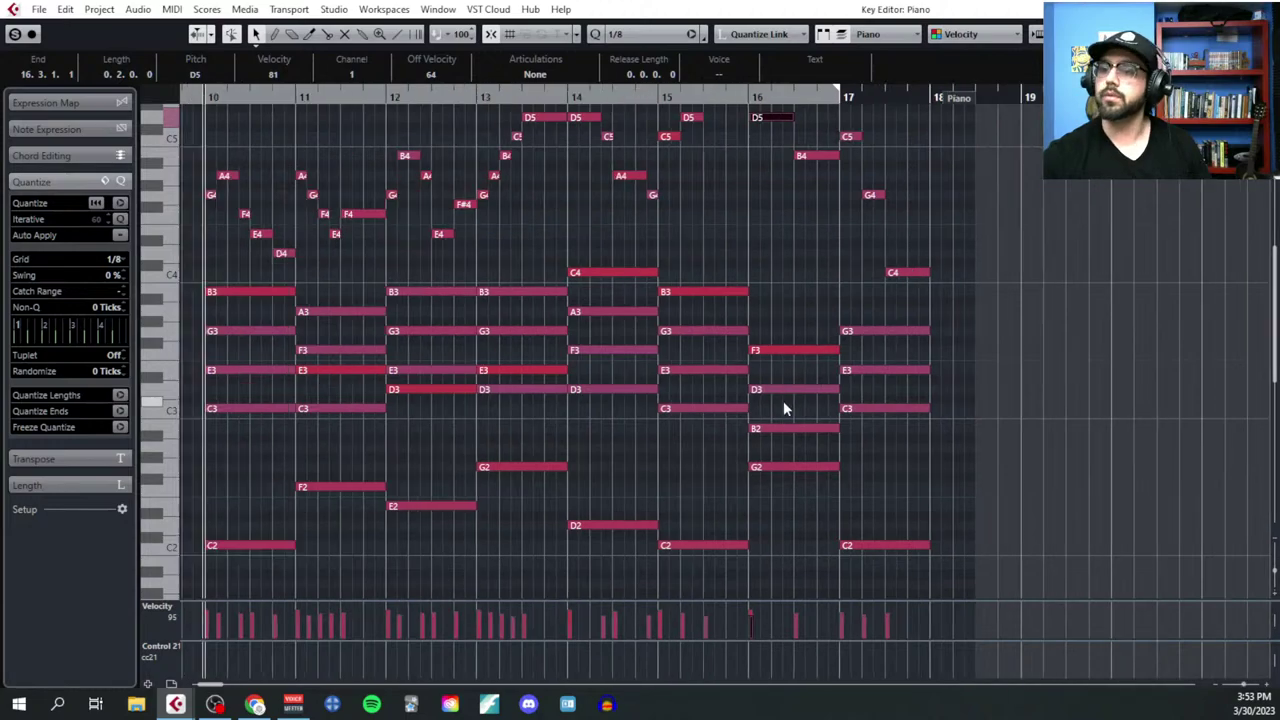
# Step: Draw a full-bar A3 on top of the final C chord in bar 17
pyautogui.rightClick(838, 310)
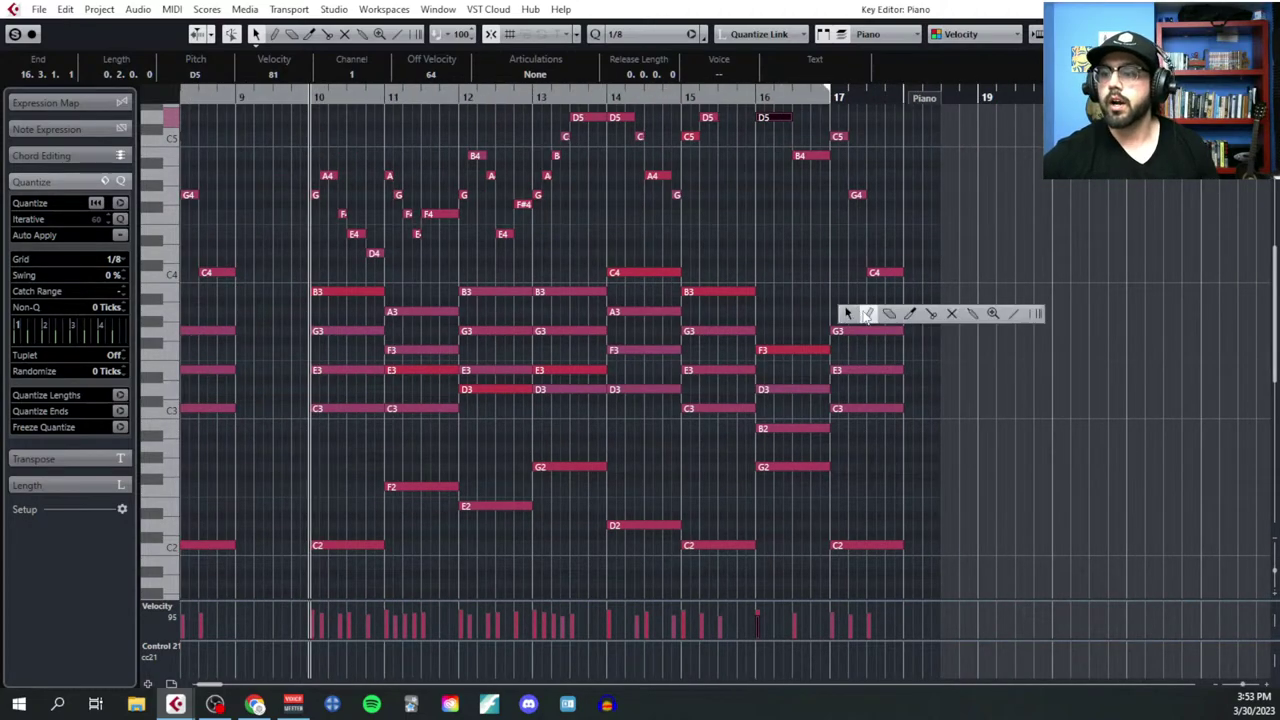
pyautogui.click(868, 314)
pyautogui.moveTo(846, 311); pyautogui.dragTo(908, 311)
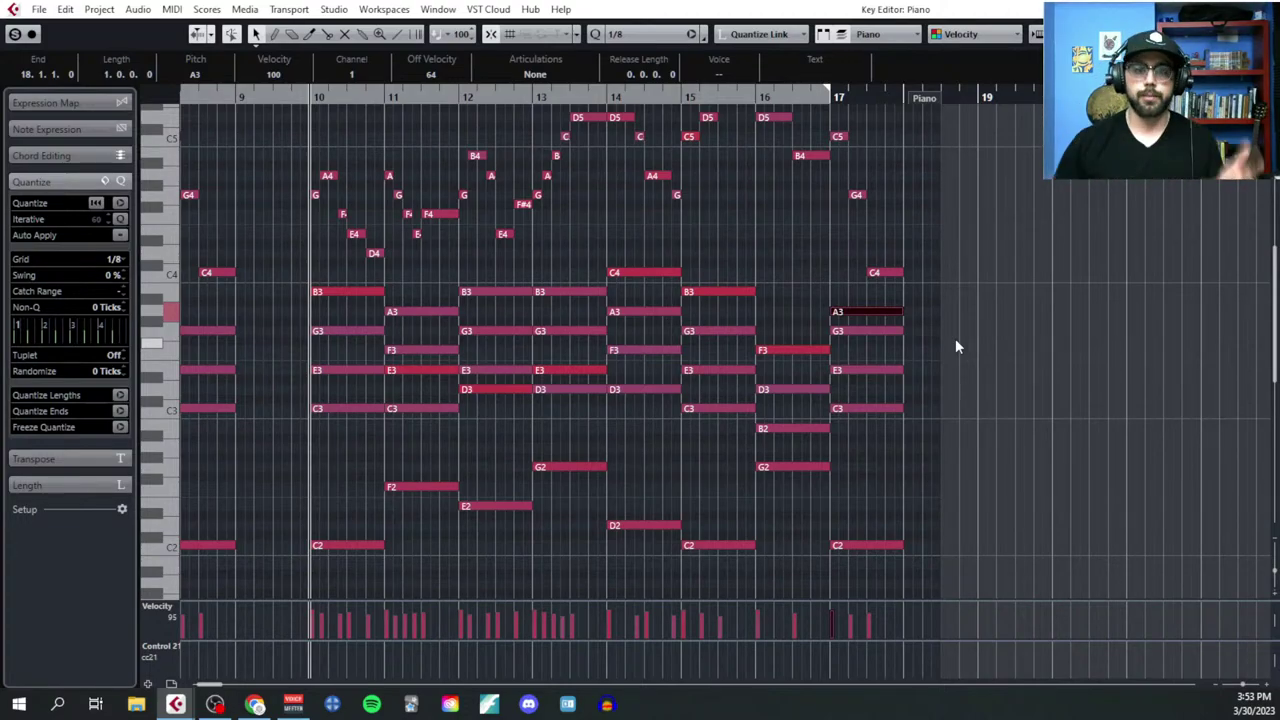
# Step: Examine the bar 10 chord by selecting its C3-E3-G3 triad, its E3-G3-B3 triad and all four upper notes in turn
pyautogui.moveTo(357, 322); pyautogui.dragTo(358, 410)
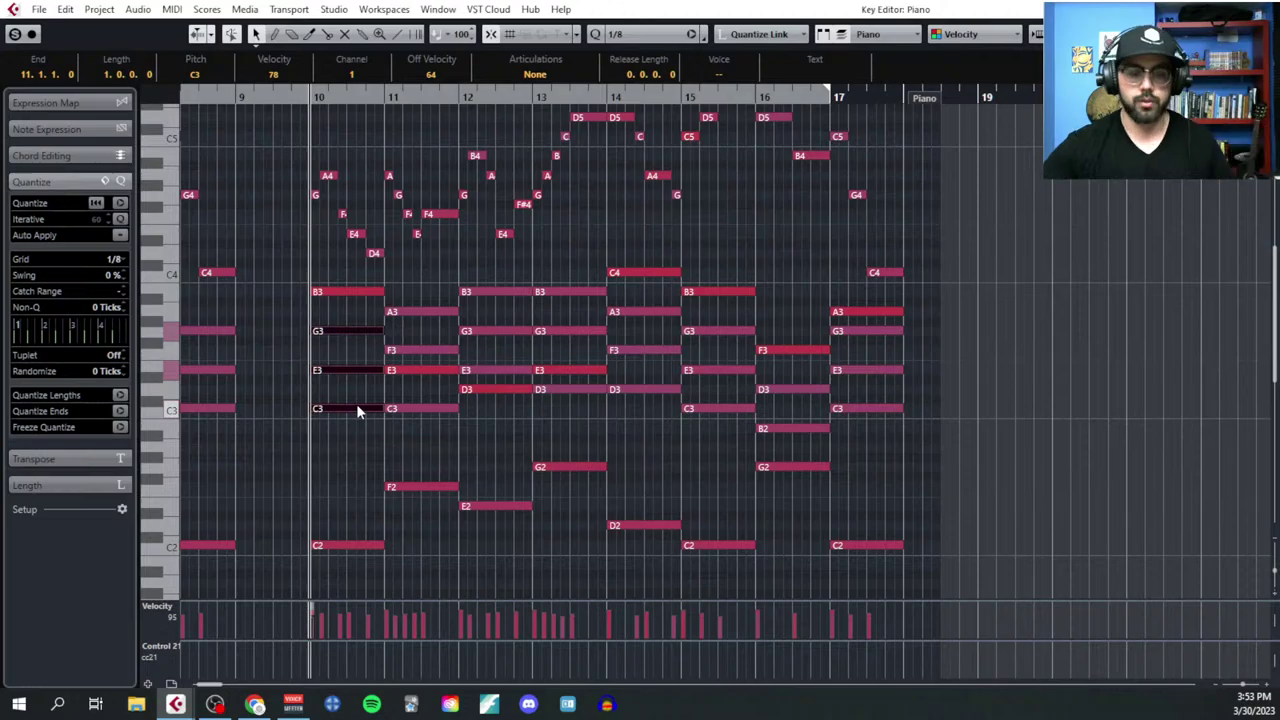
pyautogui.scroll(2, 325, 445)
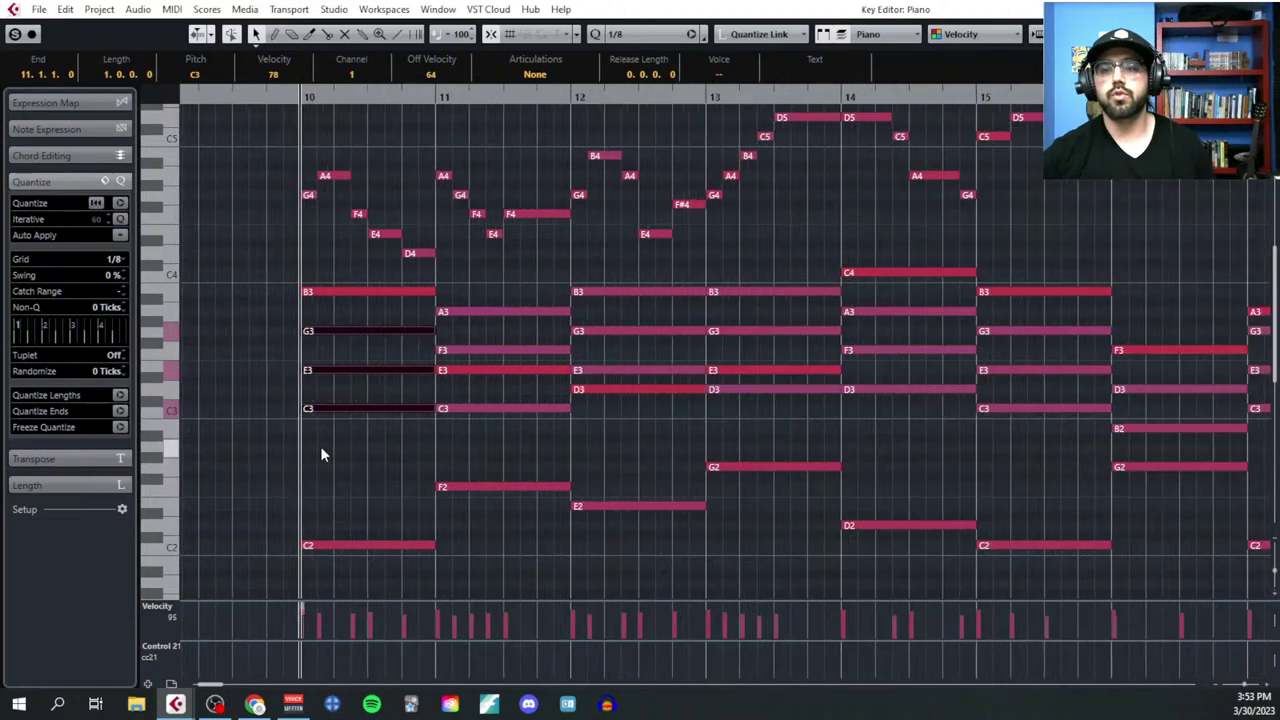
pyautogui.click(328, 440)
pyautogui.moveTo(347, 338); pyautogui.dragTo(348, 437)
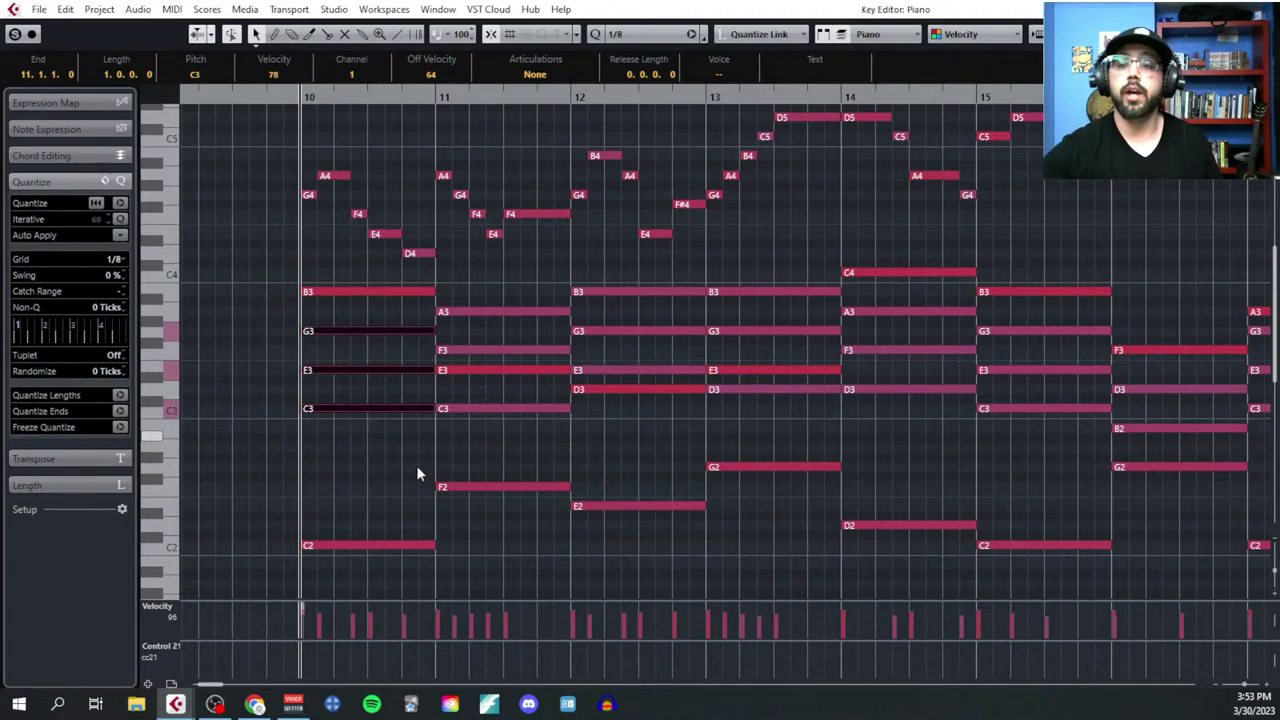
pyautogui.moveTo(352, 282); pyautogui.dragTo(356, 381)
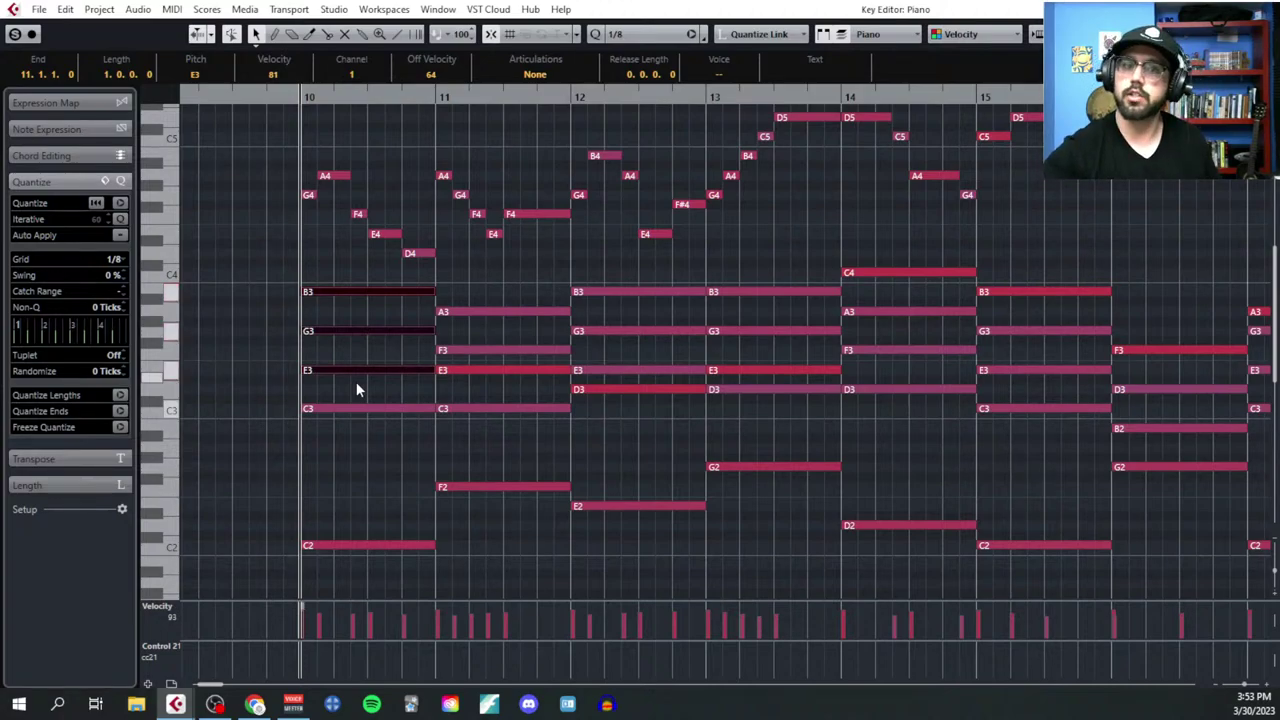
pyautogui.click(324, 281)
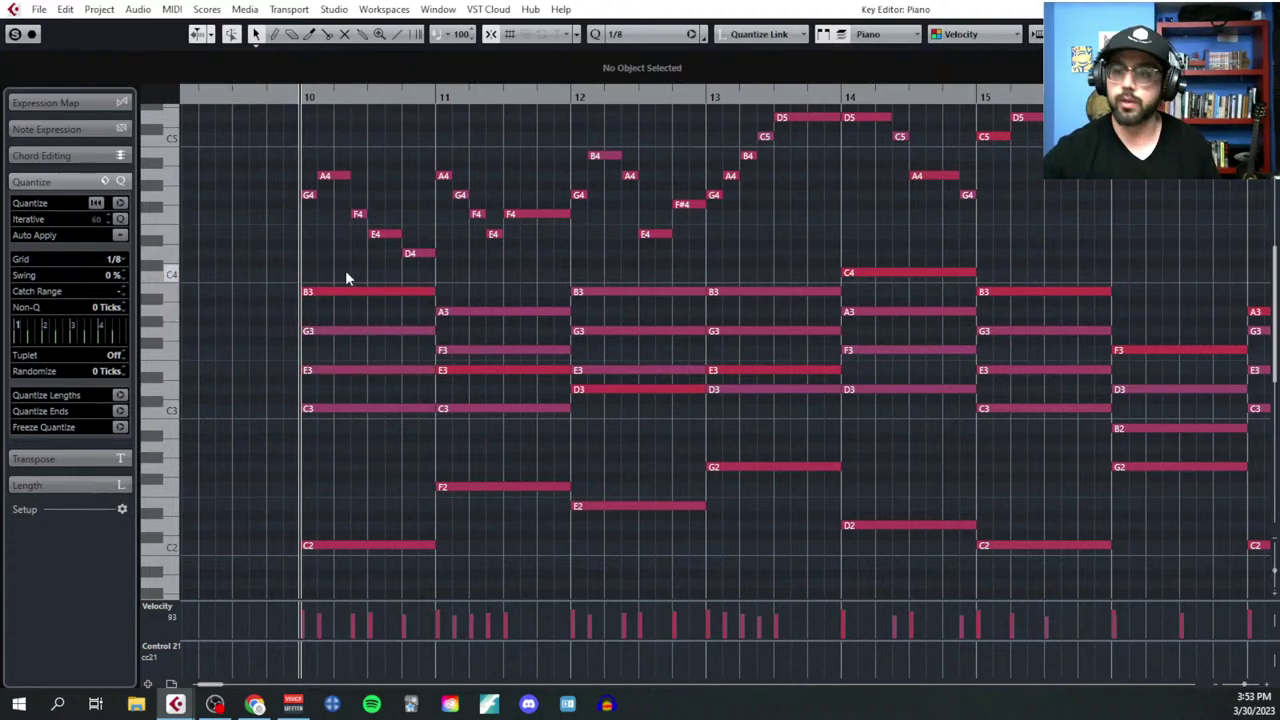
pyautogui.moveTo(345, 270); pyautogui.dragTo(366, 483)
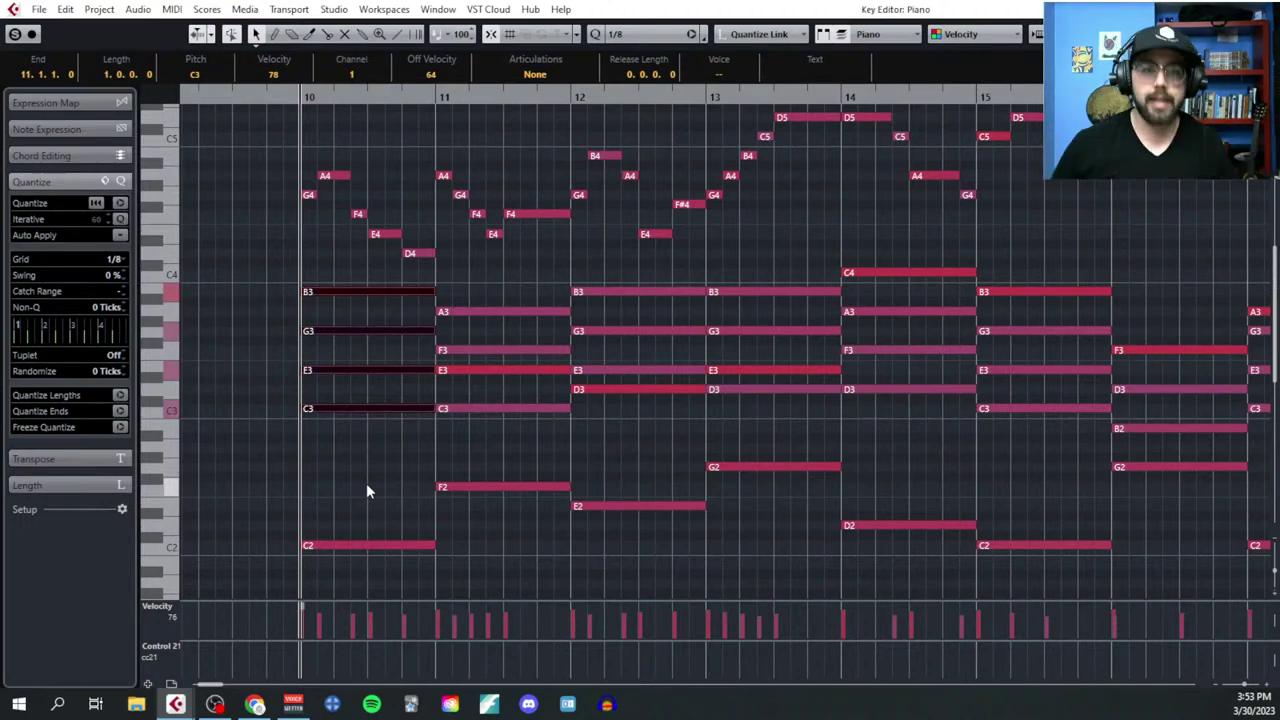
# Step: Select the added chord tones B3, E3, D3, E3, C4, B3, F3 and A3 in bars 10 to 17 and lower their velocity to about 82
pyautogui.click(356, 440)
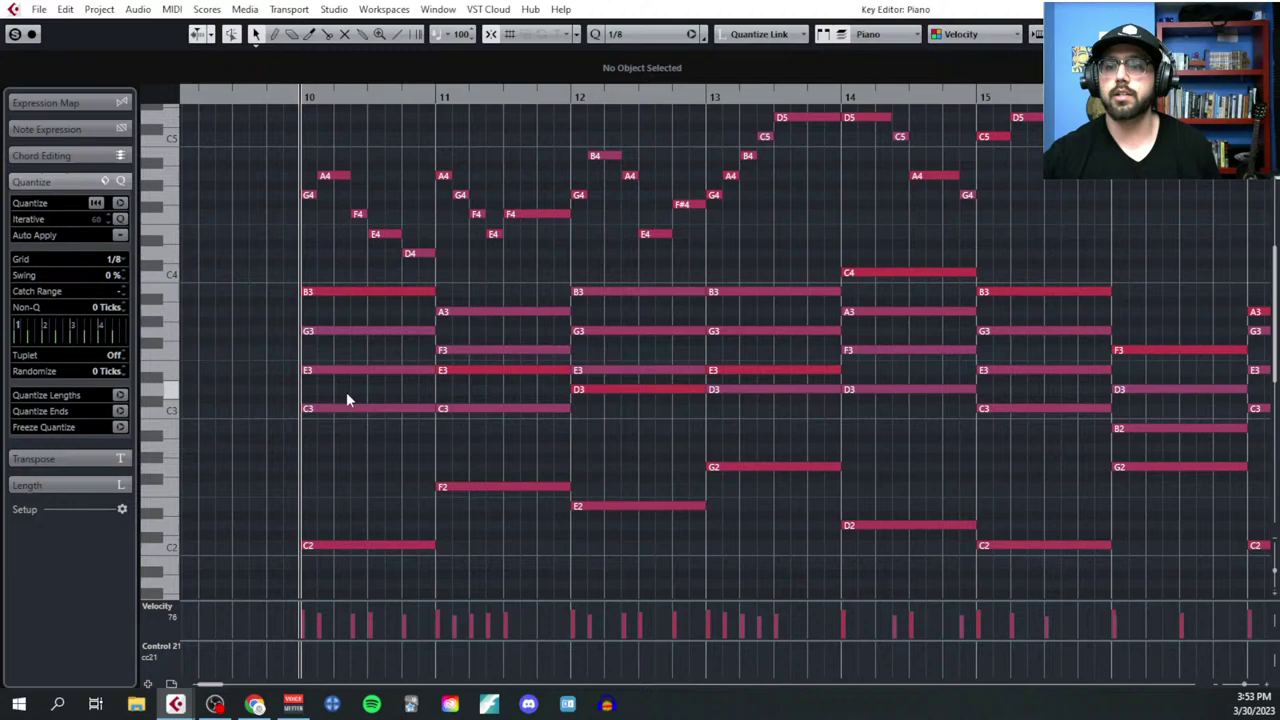
pyautogui.click(376, 292)
pyautogui.keyDown('shift'); pyautogui.click(467, 370); pyautogui.keyUp('shift')
pyautogui.keyDown('shift'); pyautogui.click(609, 390); pyautogui.keyUp('shift')
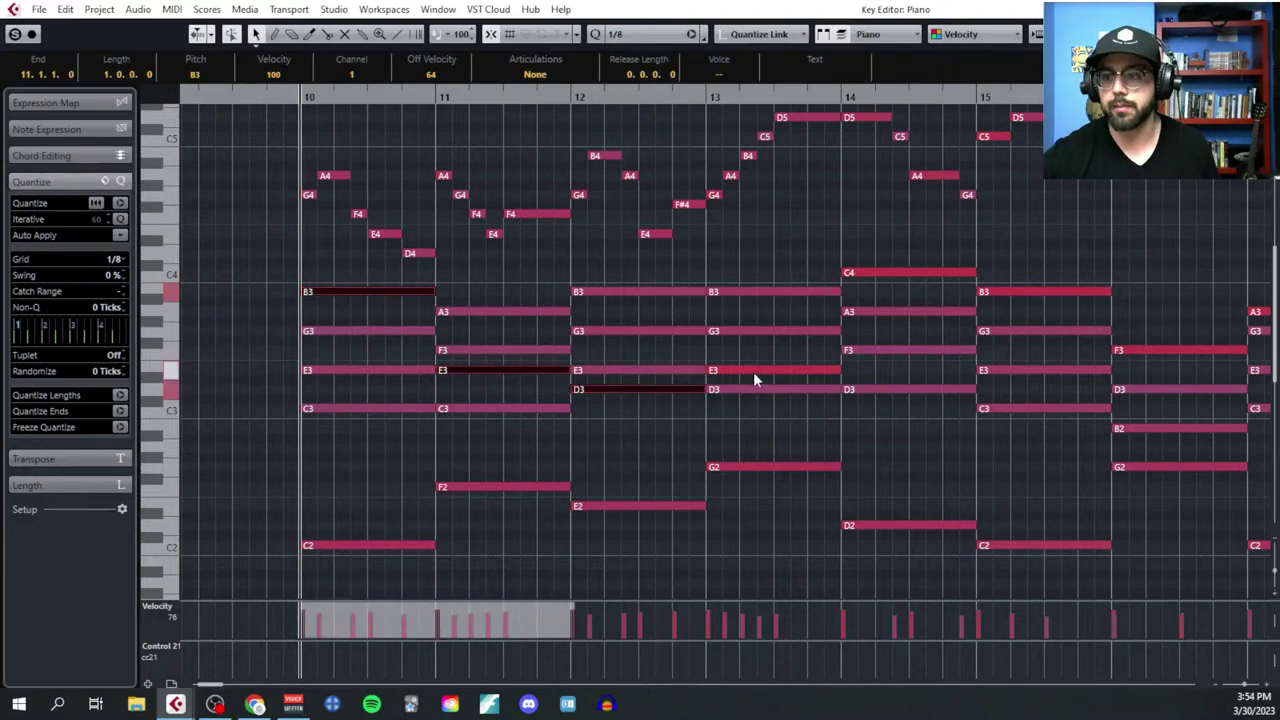
pyautogui.keyDown('shift'); pyautogui.click(753, 371); pyautogui.keyUp('shift')
pyautogui.hscroll(2, 700, 405)
pyautogui.keyDown('shift'); pyautogui.click(800, 272); pyautogui.keyUp('shift')
pyautogui.keyDown('shift'); pyautogui.click(877, 291); pyautogui.keyUp('shift')
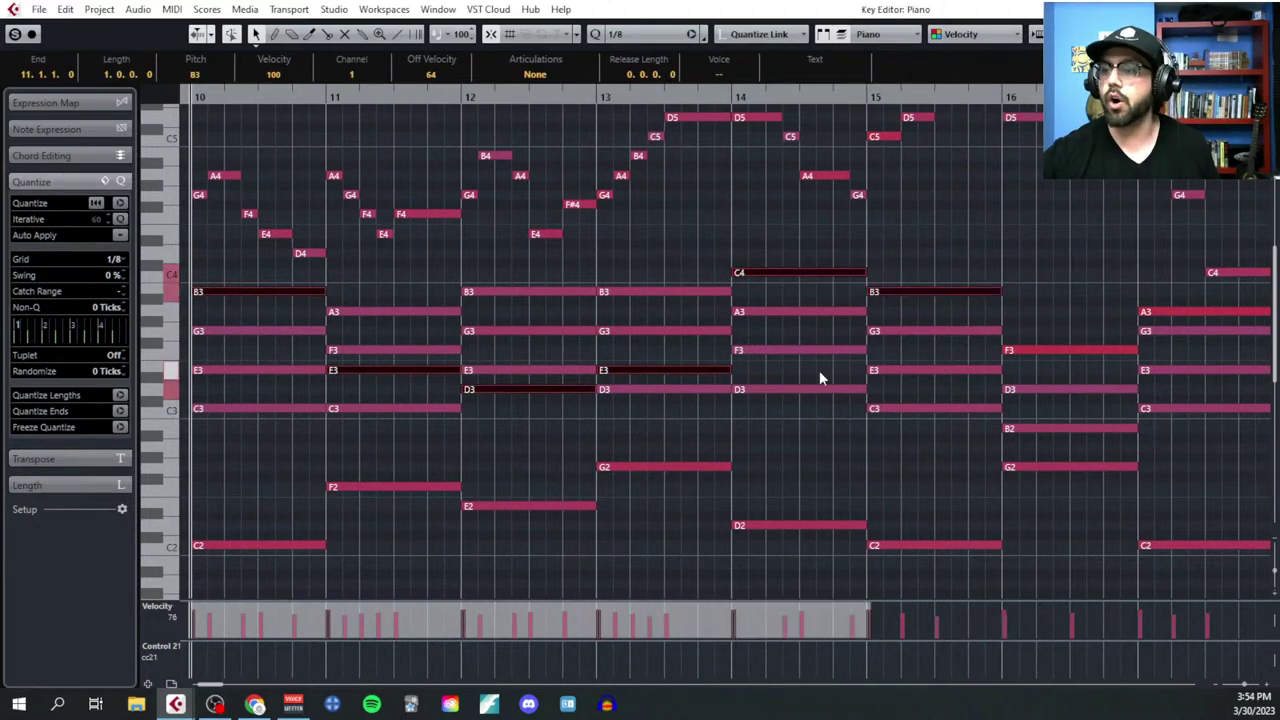
pyautogui.hscroll(5, 819, 370)
pyautogui.keyDown('shift'); pyautogui.click(752, 351); pyautogui.keyUp('shift')
pyautogui.keyDown('shift'); pyautogui.click(840, 312); pyautogui.keyUp('shift')
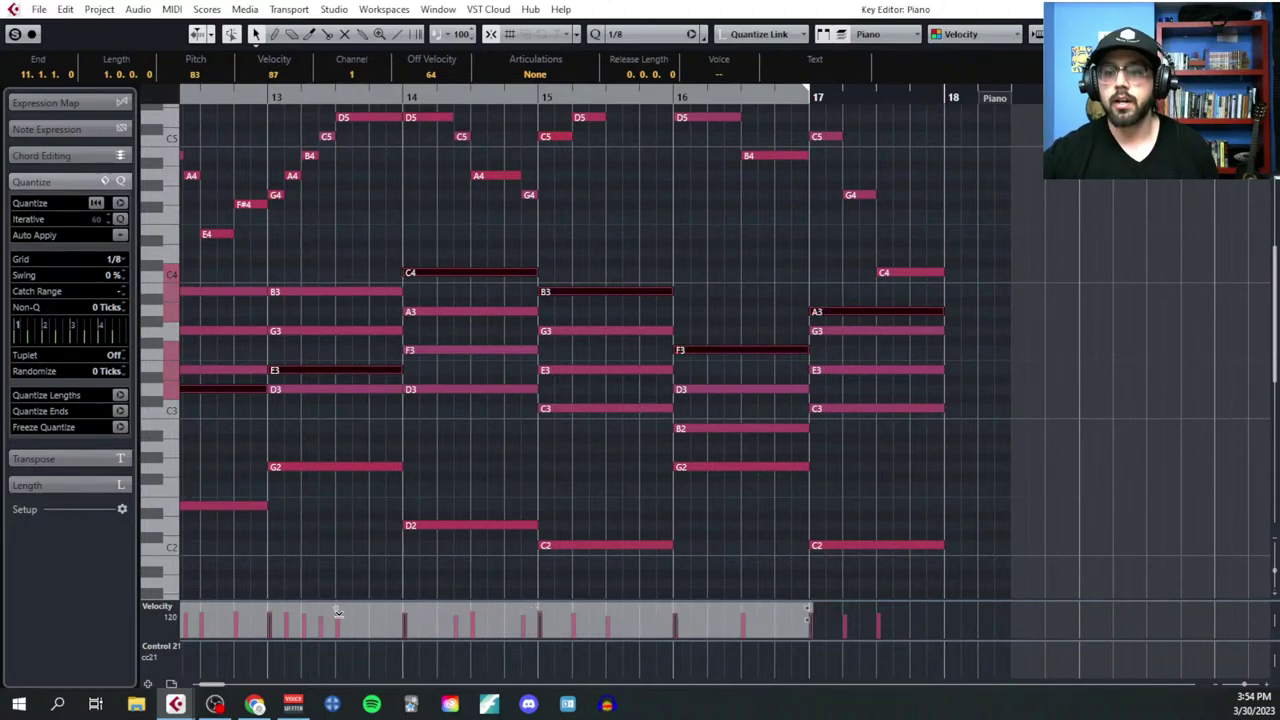
pyautogui.click(327, 525)
# Step: Play back the extended chord progression in bars 10 to 17
pyautogui.scroll(-4, 327, 525)
pyautogui.hscroll(-10, 334, 500)
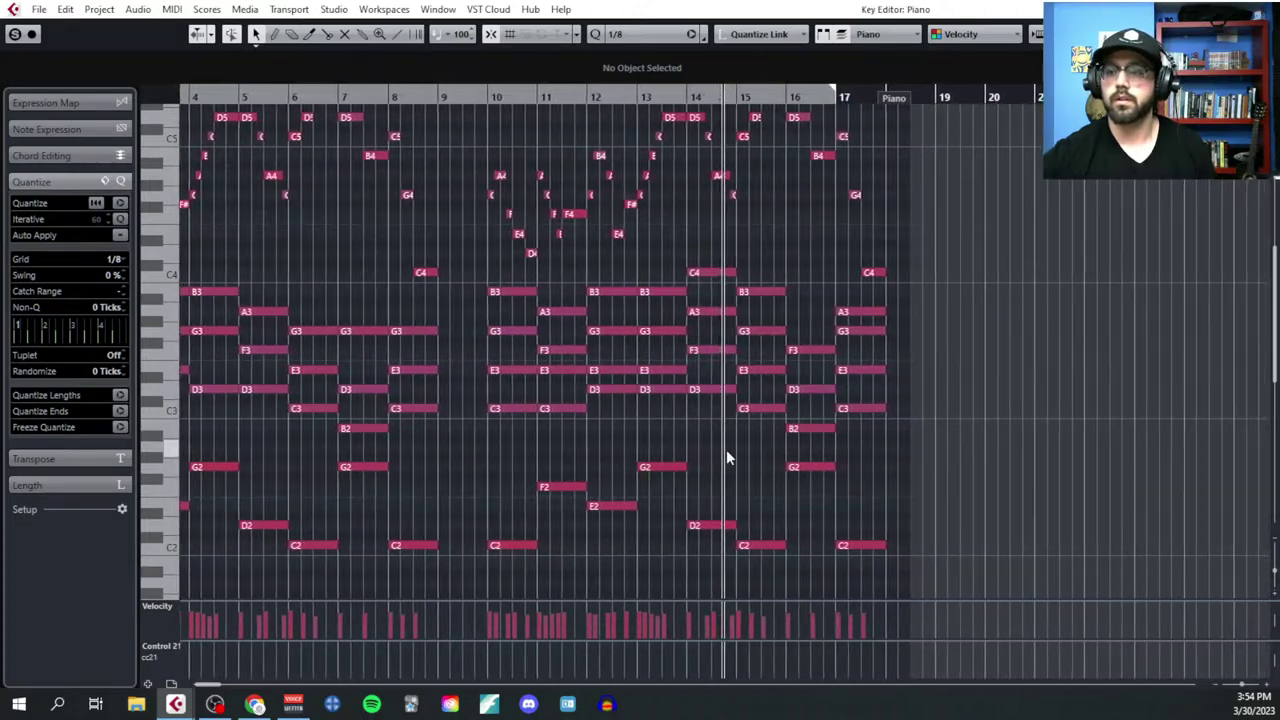
pyautogui.scroll(2, 726, 449)
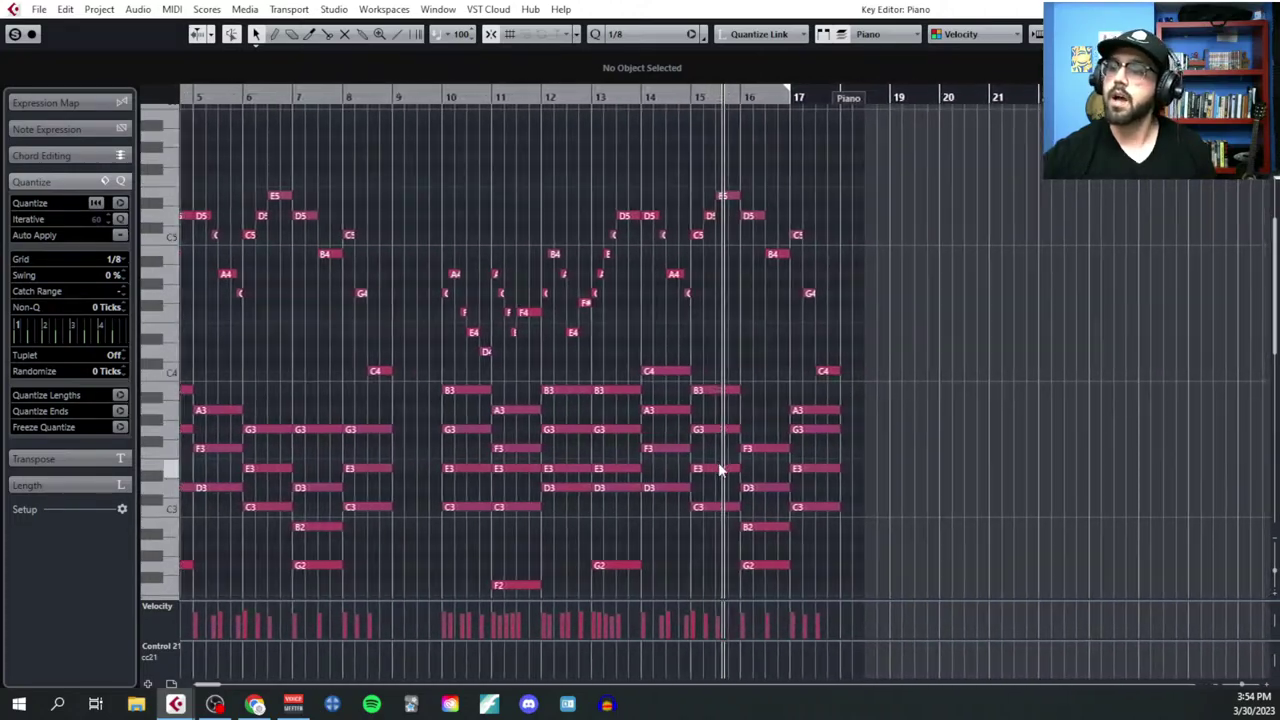
pyautogui.scroll(1, 718, 462)
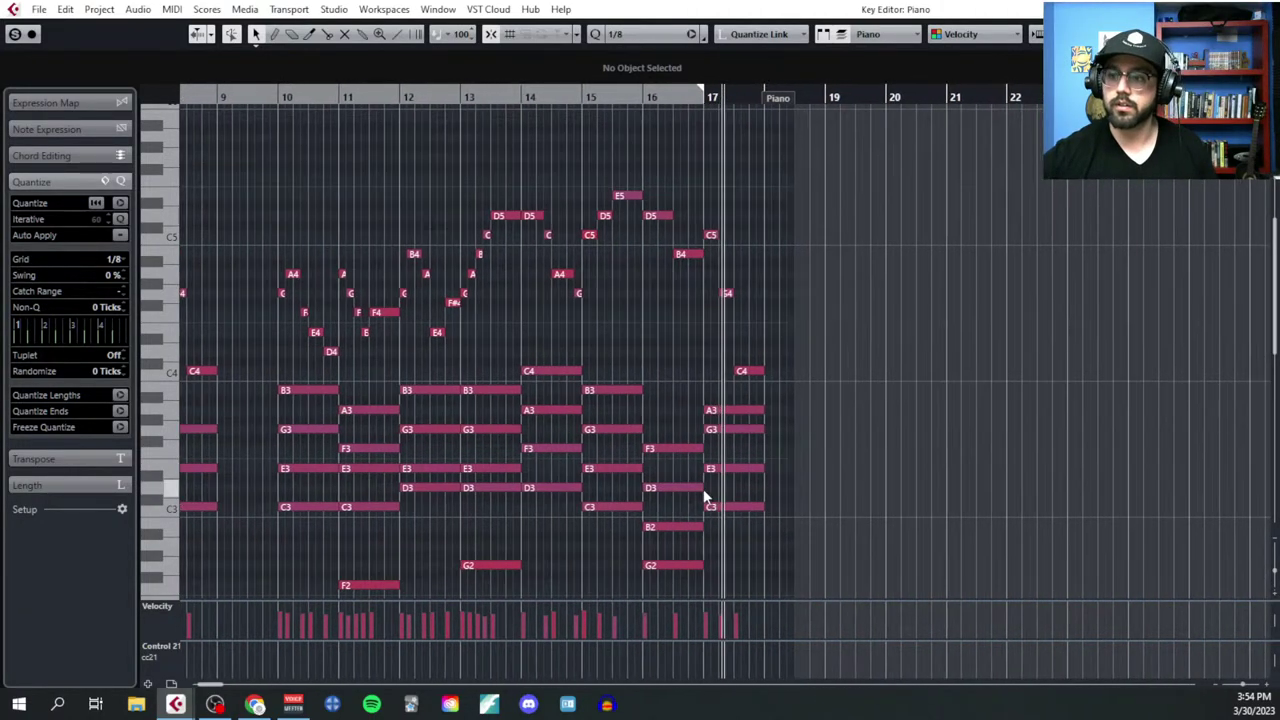
pyautogui.scroll(3, 248, 385)
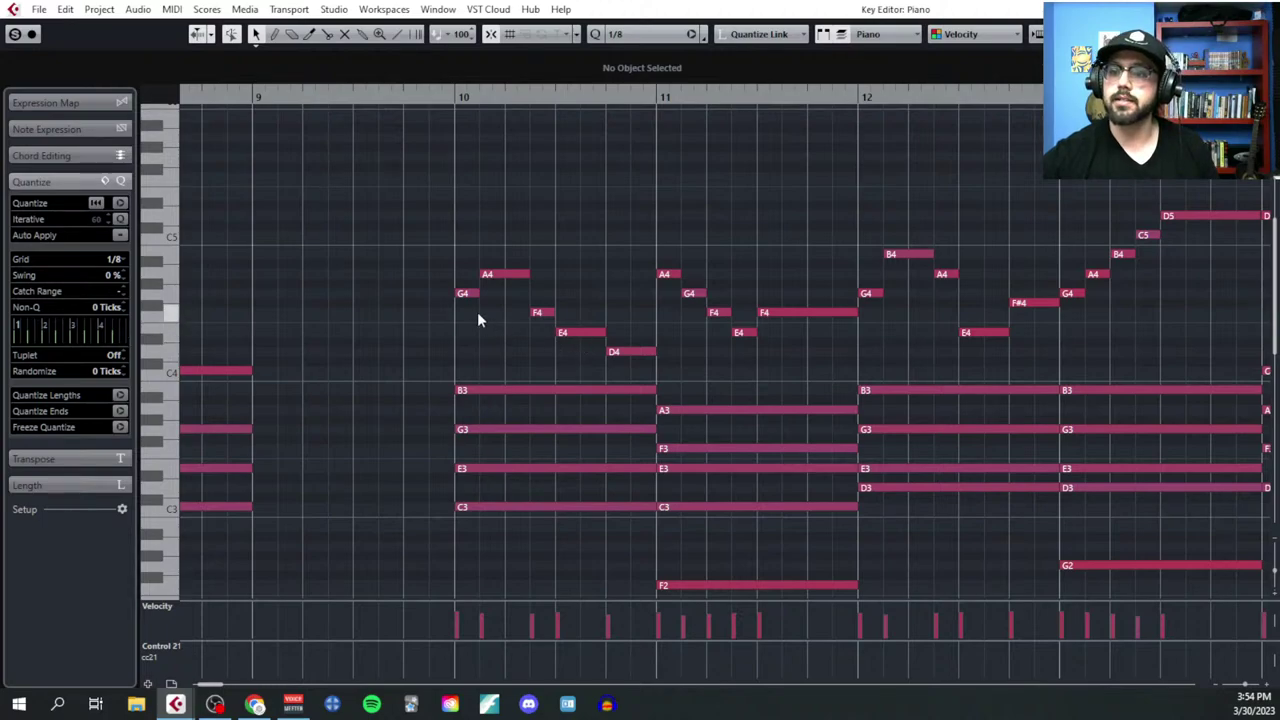
# Step: Transpose the five melody notes of bar 10 up four semitones
pyautogui.moveTo(446, 262); pyautogui.dragTo(625, 378)
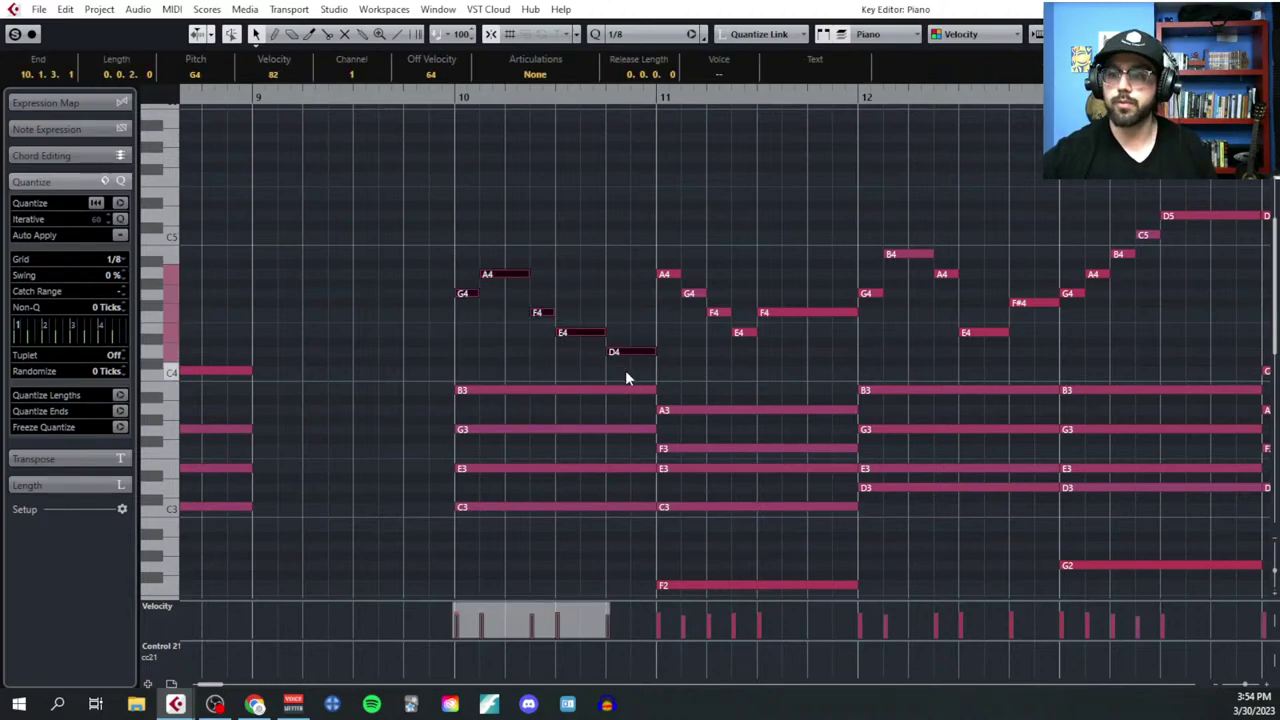
pyautogui.press('Up')
pyautogui.press('Up')
pyautogui.press('Up')
pyautogui.press('Up')
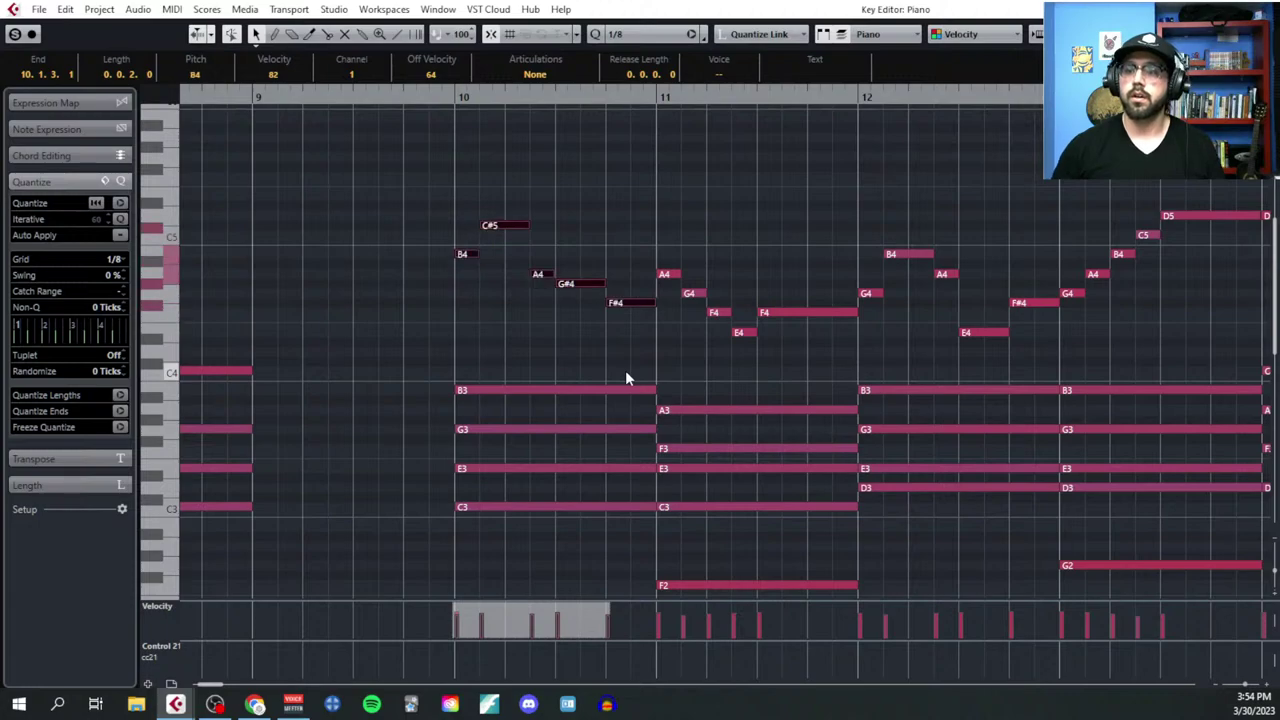
pyautogui.click(540, 355)
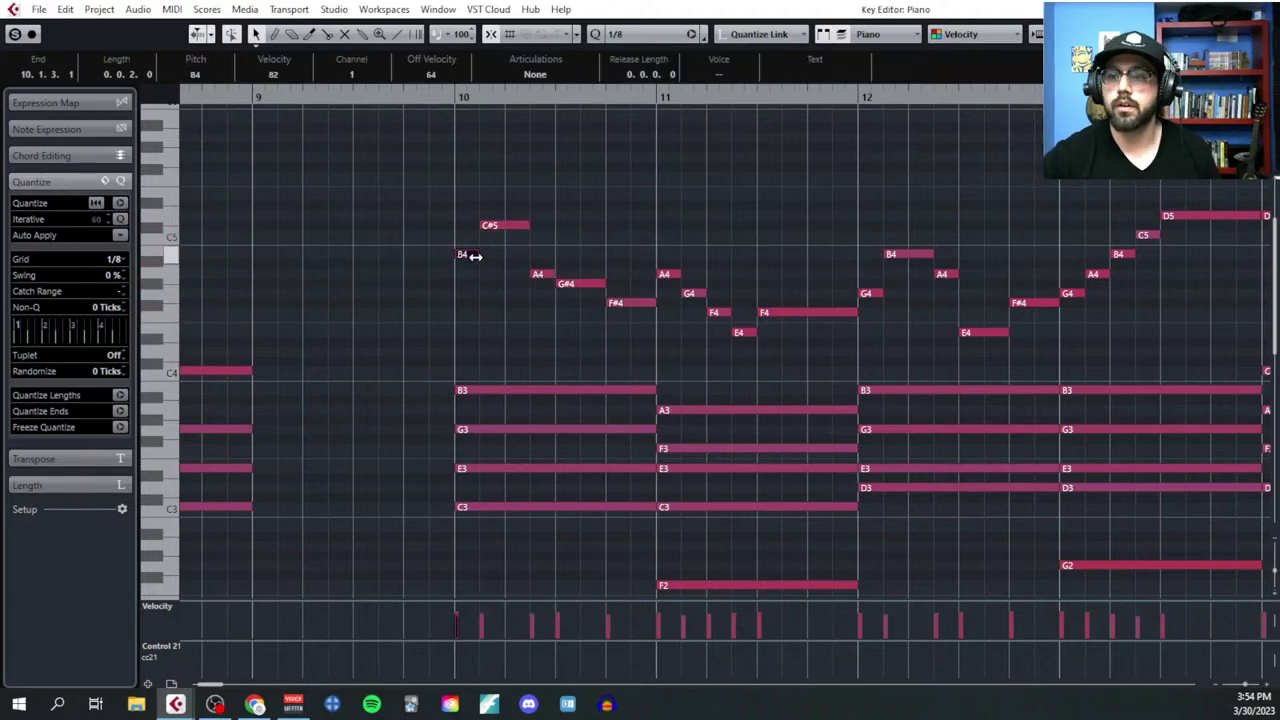
# Step: Lower the last four melody notes of bar 10 to C5, G4, F4 and E4, and play the bar back
pyautogui.click(497, 230)
pyautogui.press('Down')
pyautogui.click(565, 311)
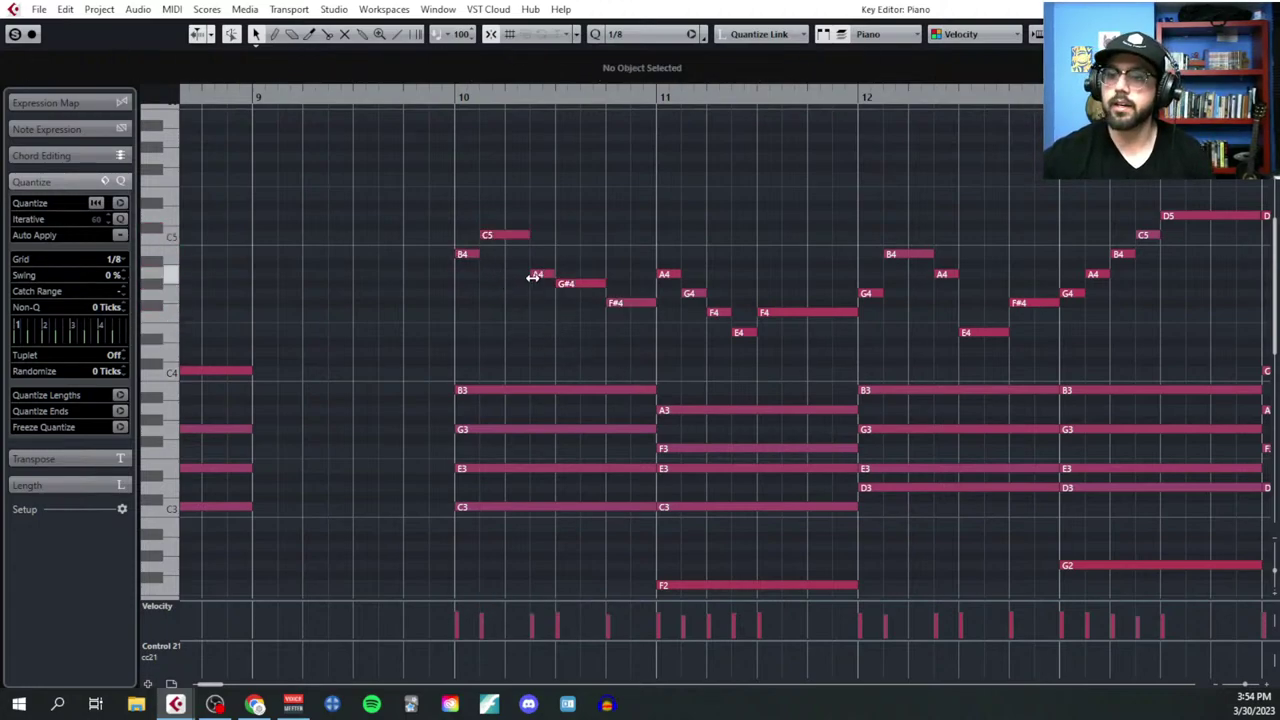
pyautogui.click(538, 277)
pyautogui.moveTo(538, 280); pyautogui.dragTo(640, 337)
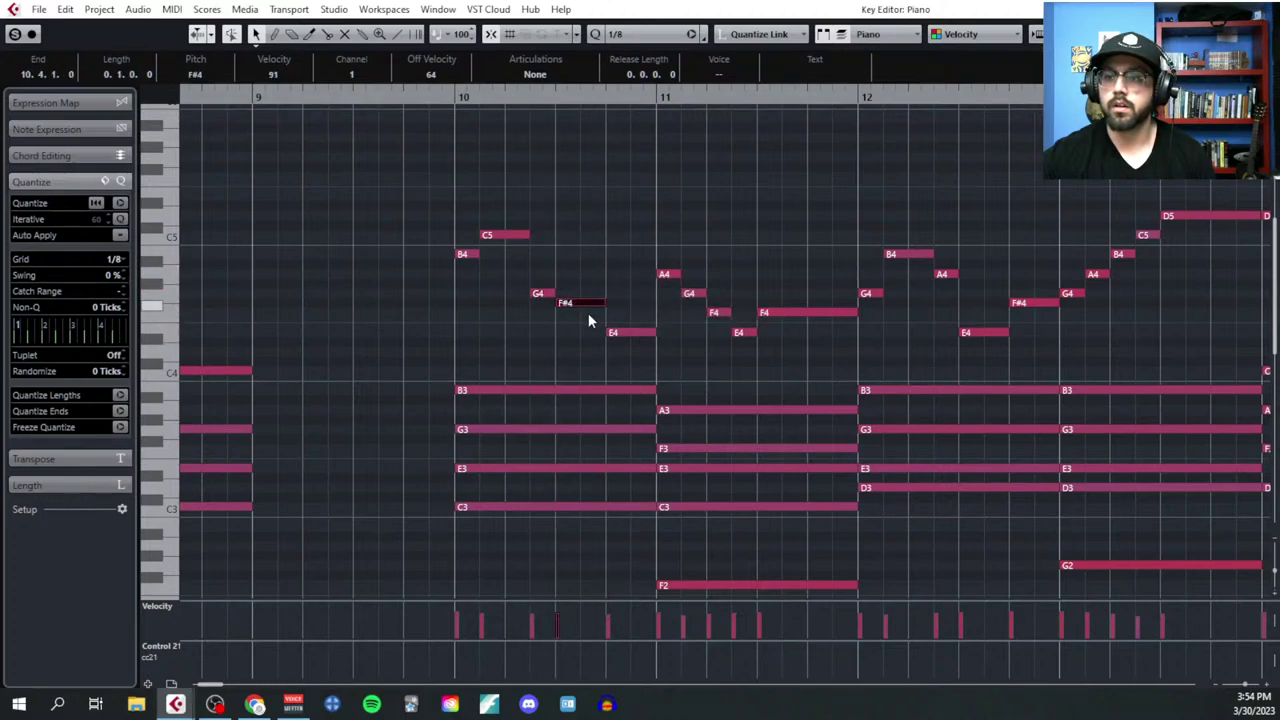
pyautogui.moveTo(590, 304); pyautogui.dragTo(590, 322)
pyautogui.click(457, 95)
pyautogui.press('space')
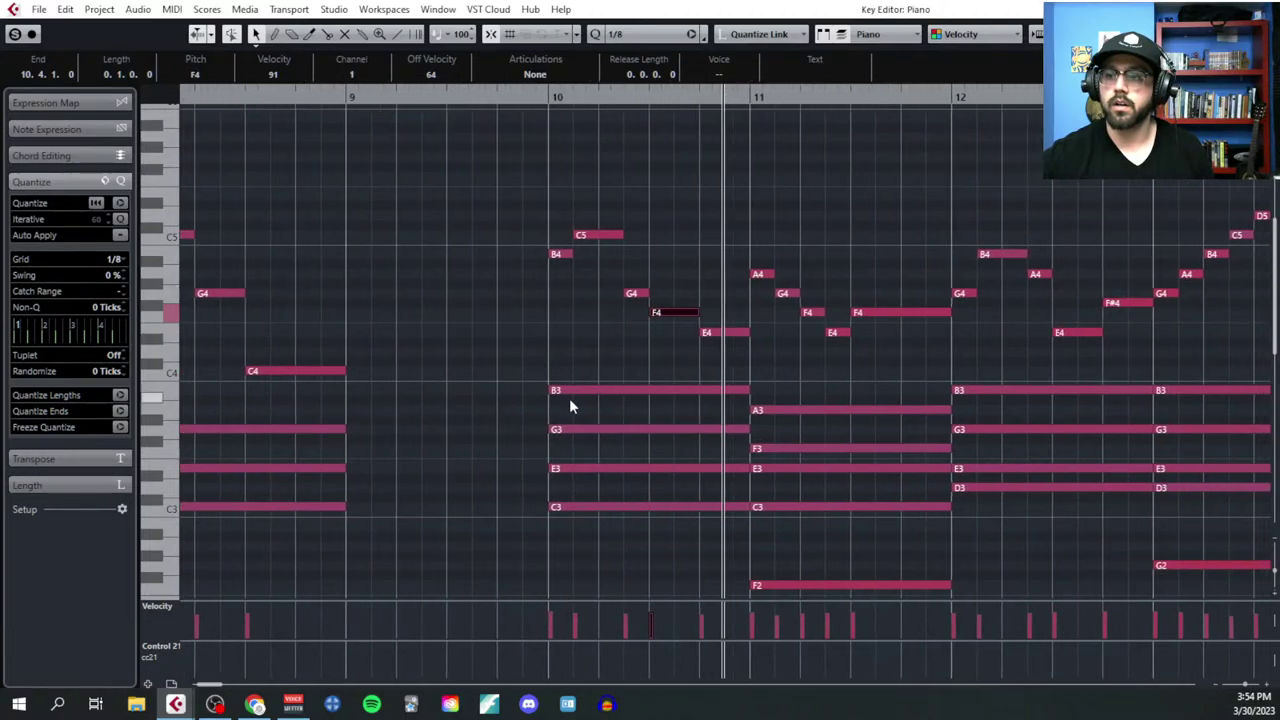
# Step: Mute the B3 in the bar 10 chord and play back from bar 10
pyautogui.click(574, 390)
pyautogui.hotkey('shift', 'm')
pyautogui.click(542, 97)
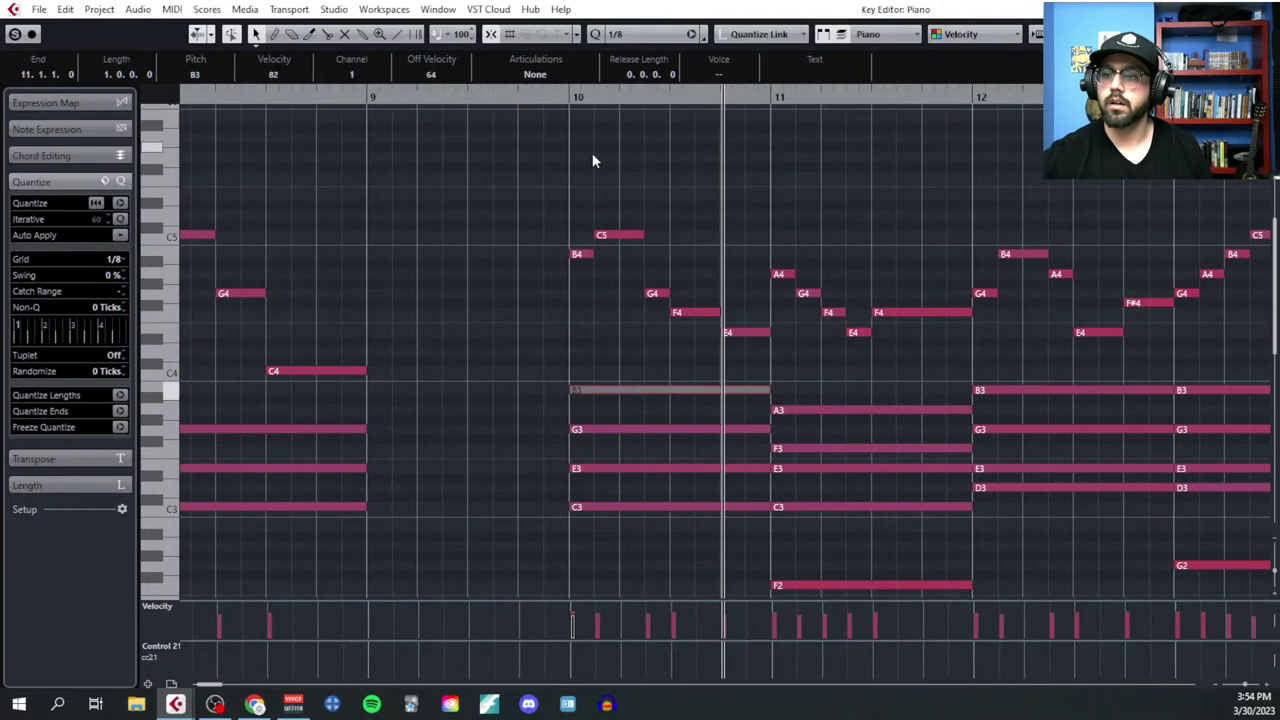
# Step: Undo the muting of the B3 and all the pitch changes to the bar 10 melody
pyautogui.press('Up')
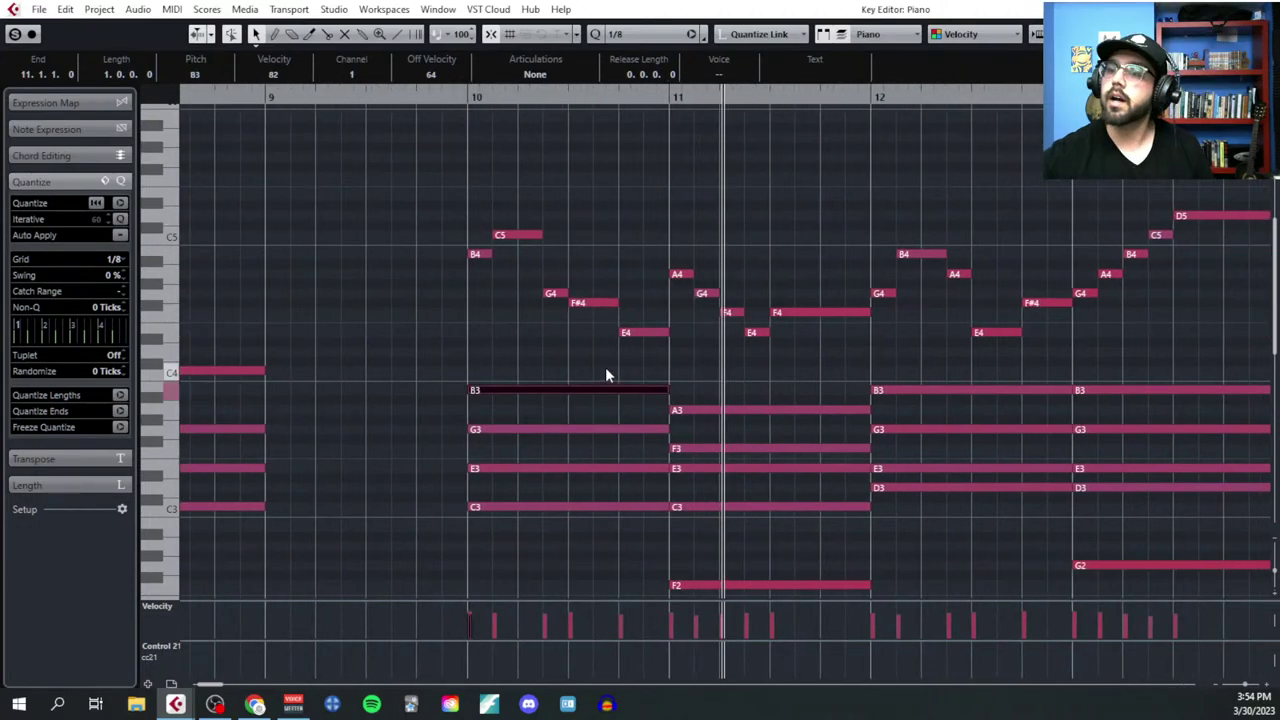
pyautogui.press('Up')
pyautogui.press('Up')
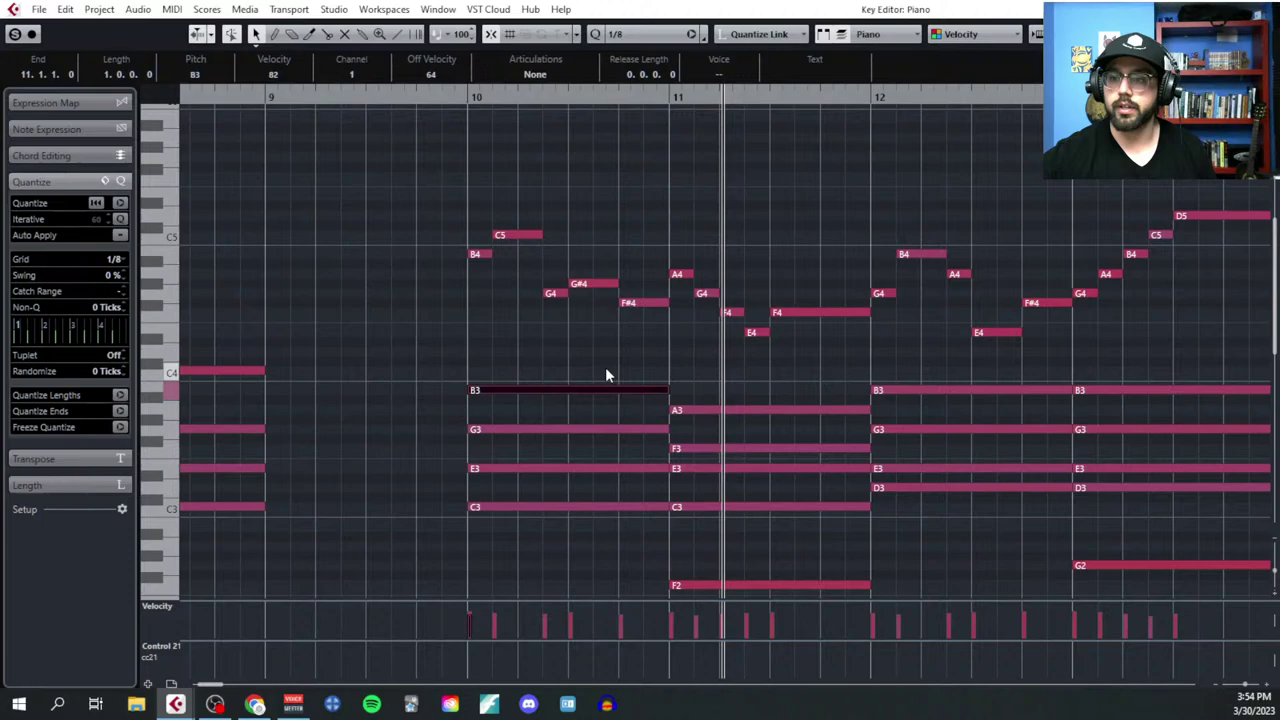
pyautogui.press('Up')
pyautogui.press('Up')
pyautogui.click(527, 363)
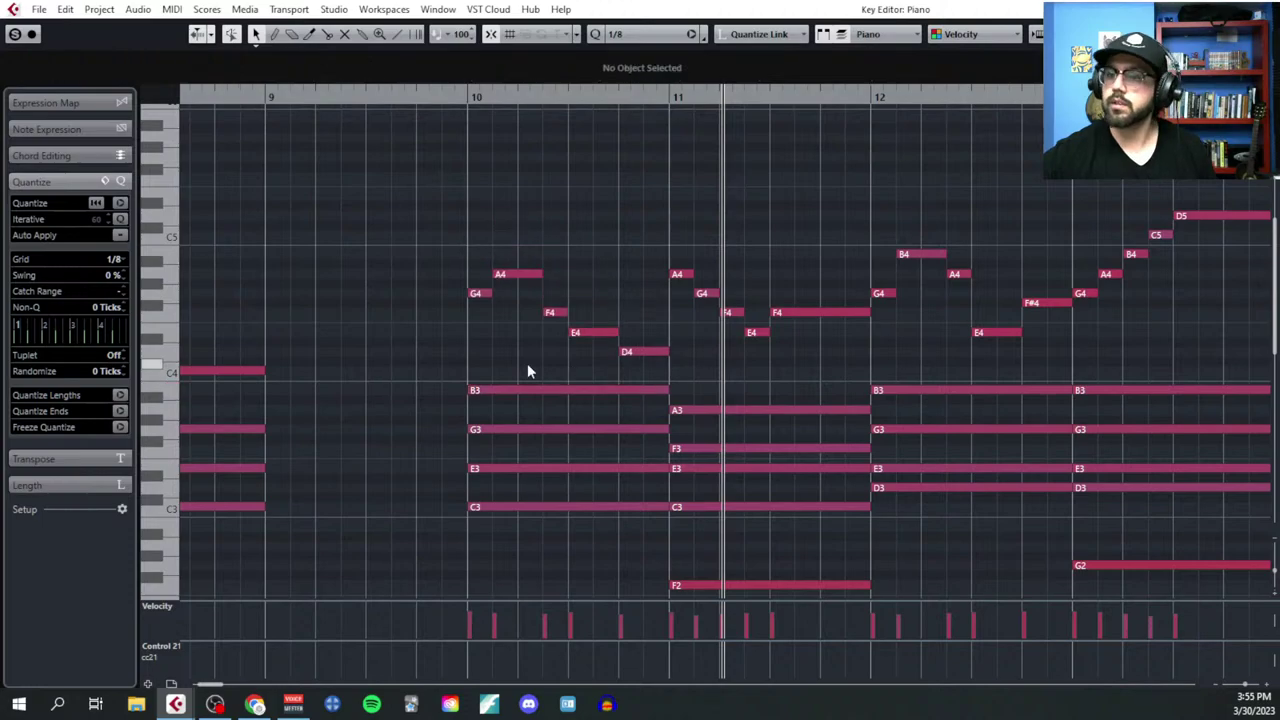
# Step: Mute the fifth, G3, in the bar 10 chord and play back from bar 10
pyautogui.click(515, 430)
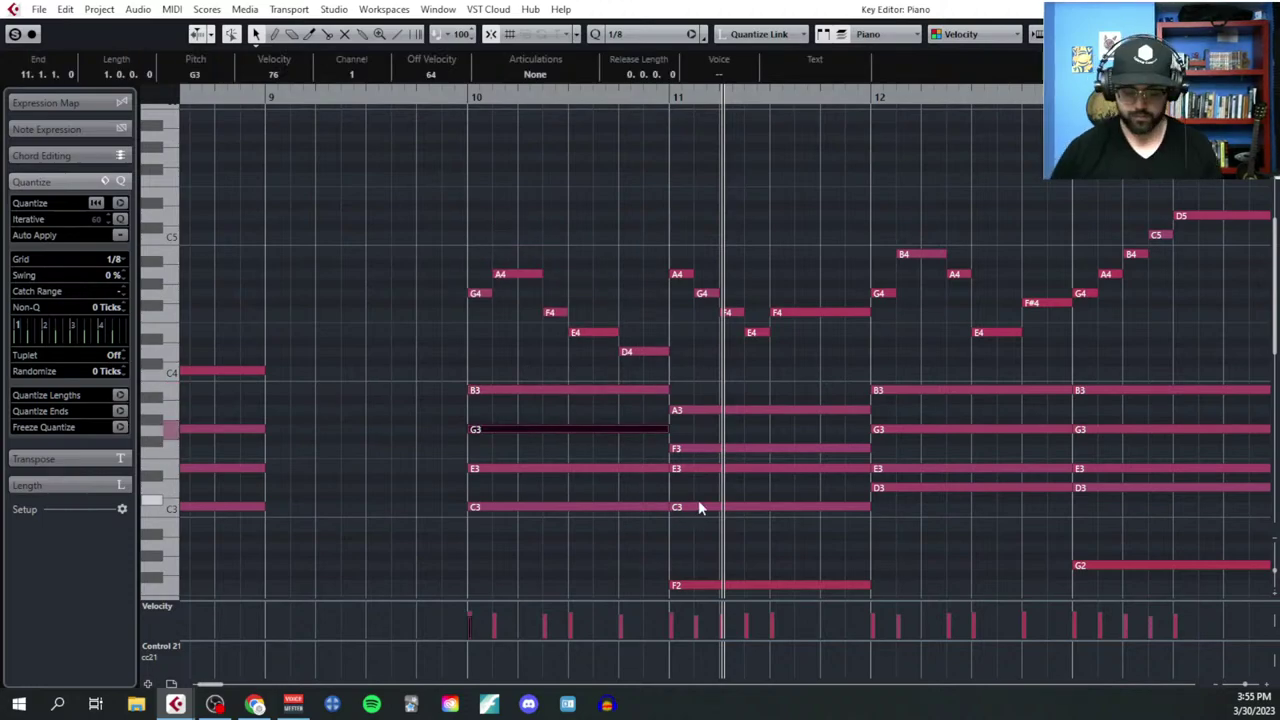
pyautogui.scroll(4, 642, 280)
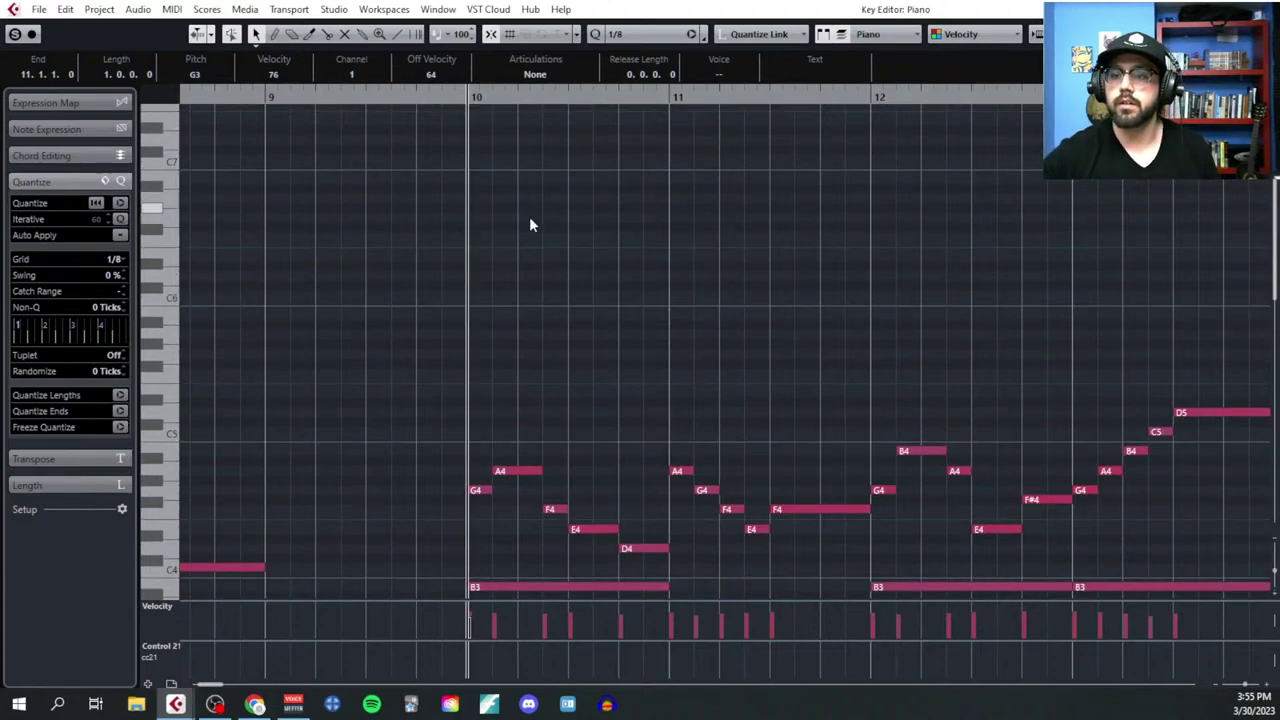
pyautogui.scroll(-6, 572, 256)
pyautogui.hscroll(-3, 600, 320)
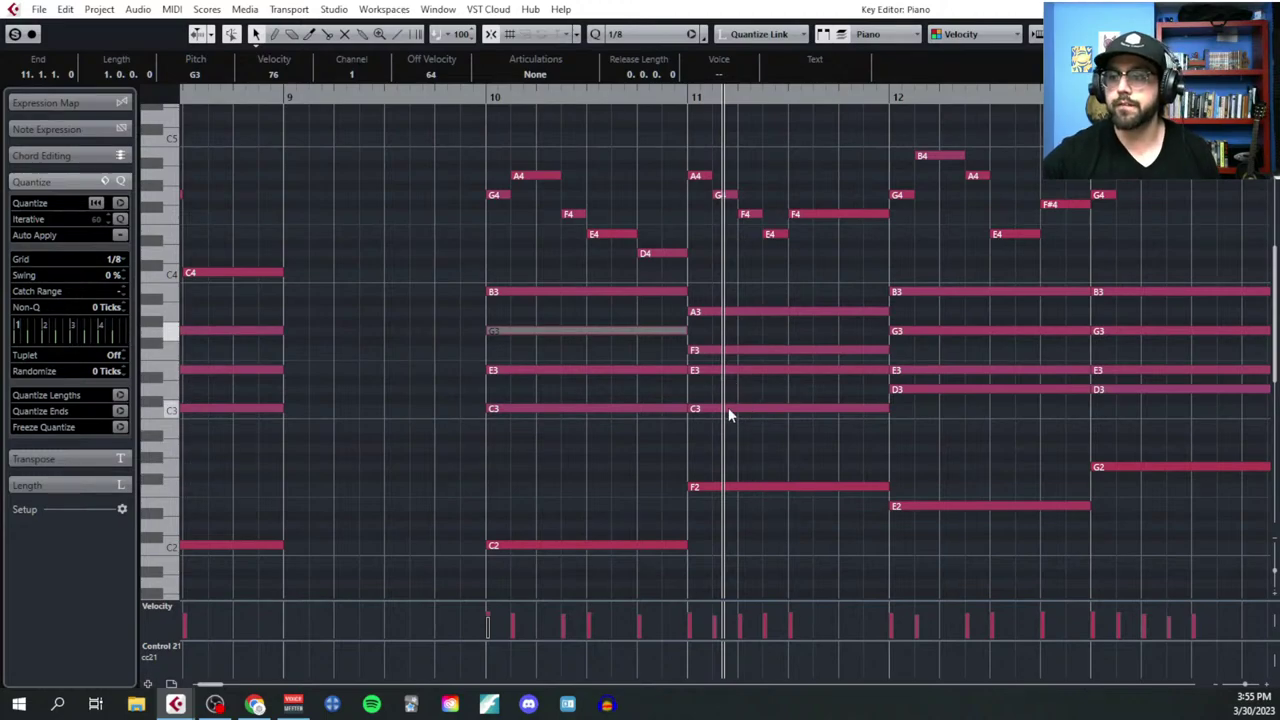
# Step: Mute the fifths of the next three chords: C3 in bar 11, B3 in bar 12 and D3 in bar 13
pyautogui.click(729, 410)
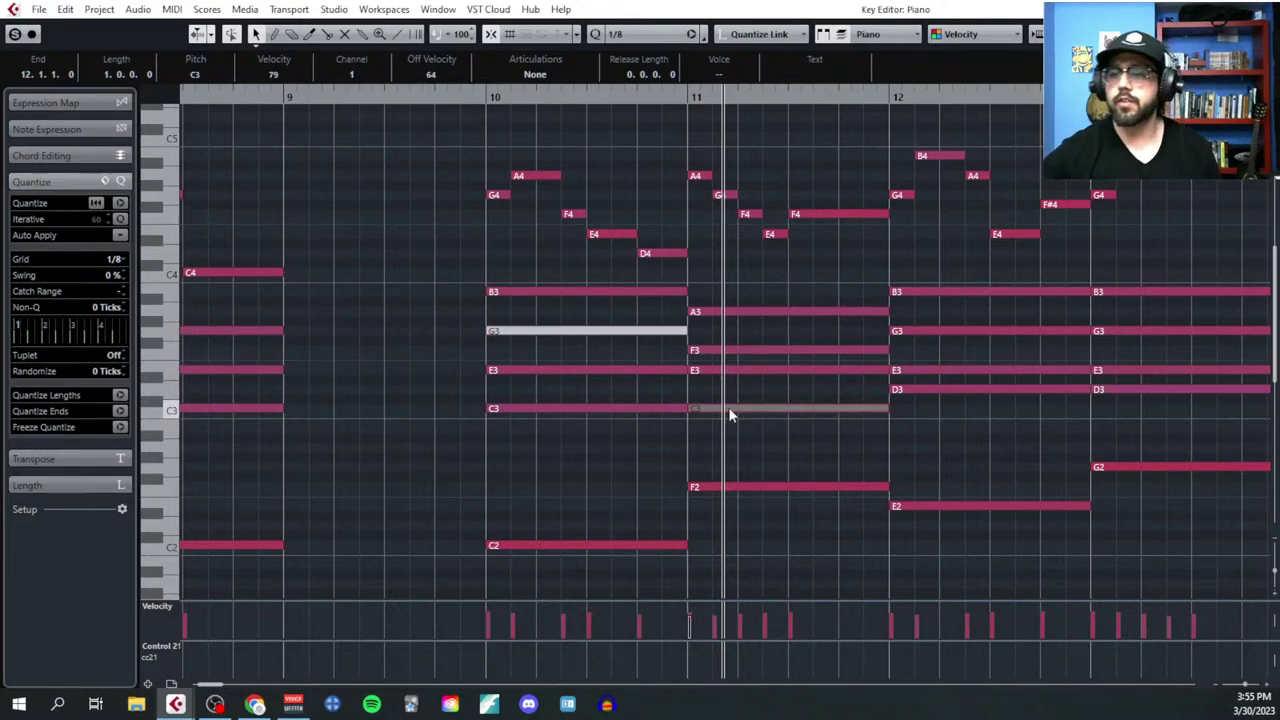
pyautogui.hscroll(5, 728, 411)
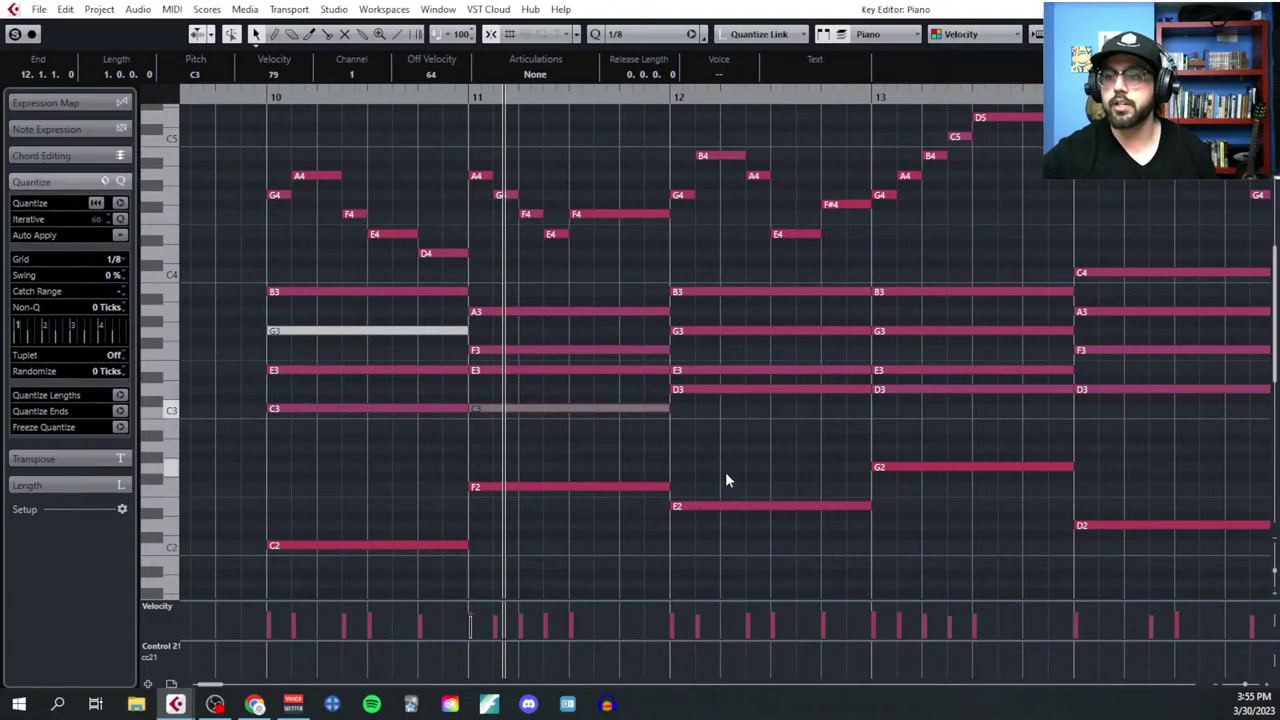
pyautogui.click(717, 292)
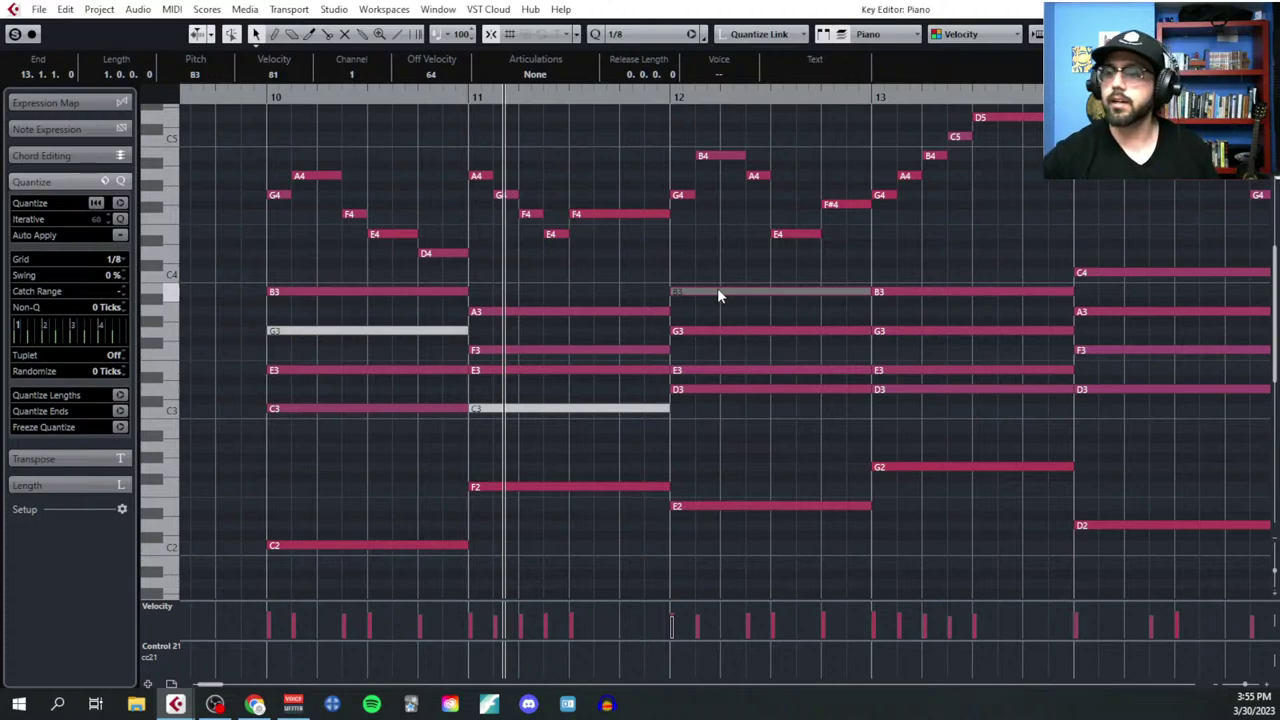
pyautogui.hscroll(5, 725, 416)
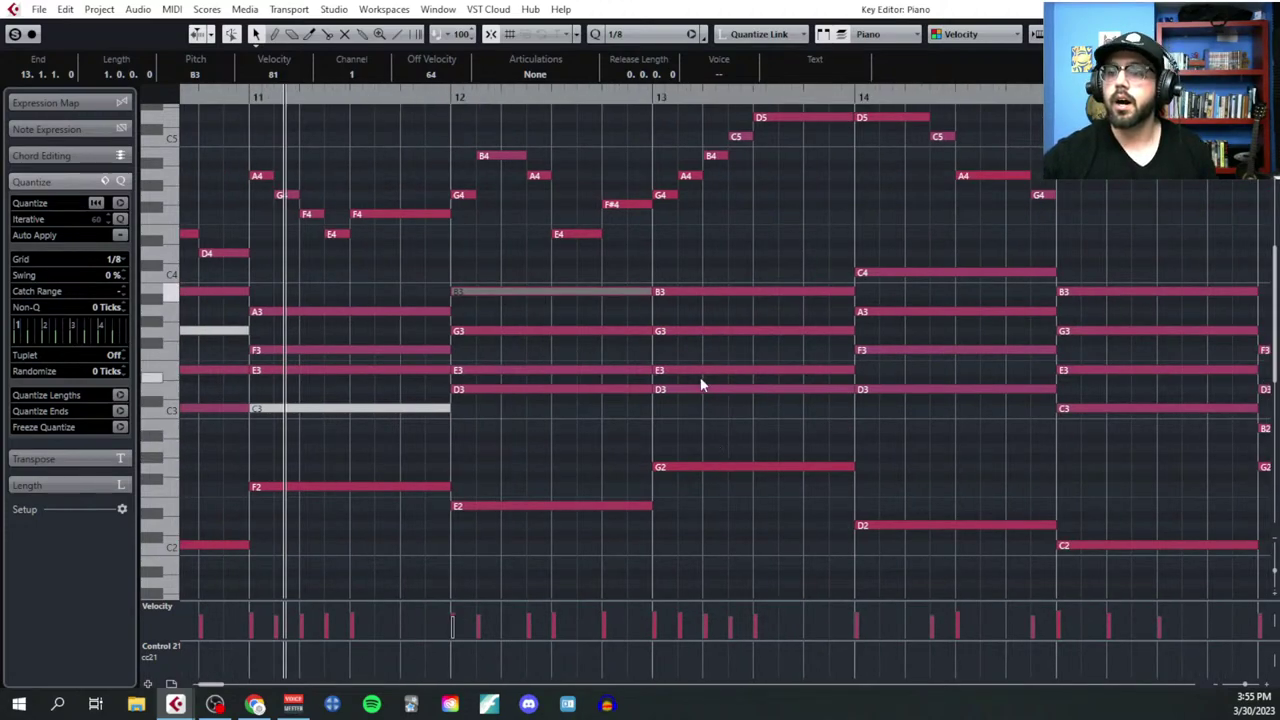
pyautogui.click(700, 389)
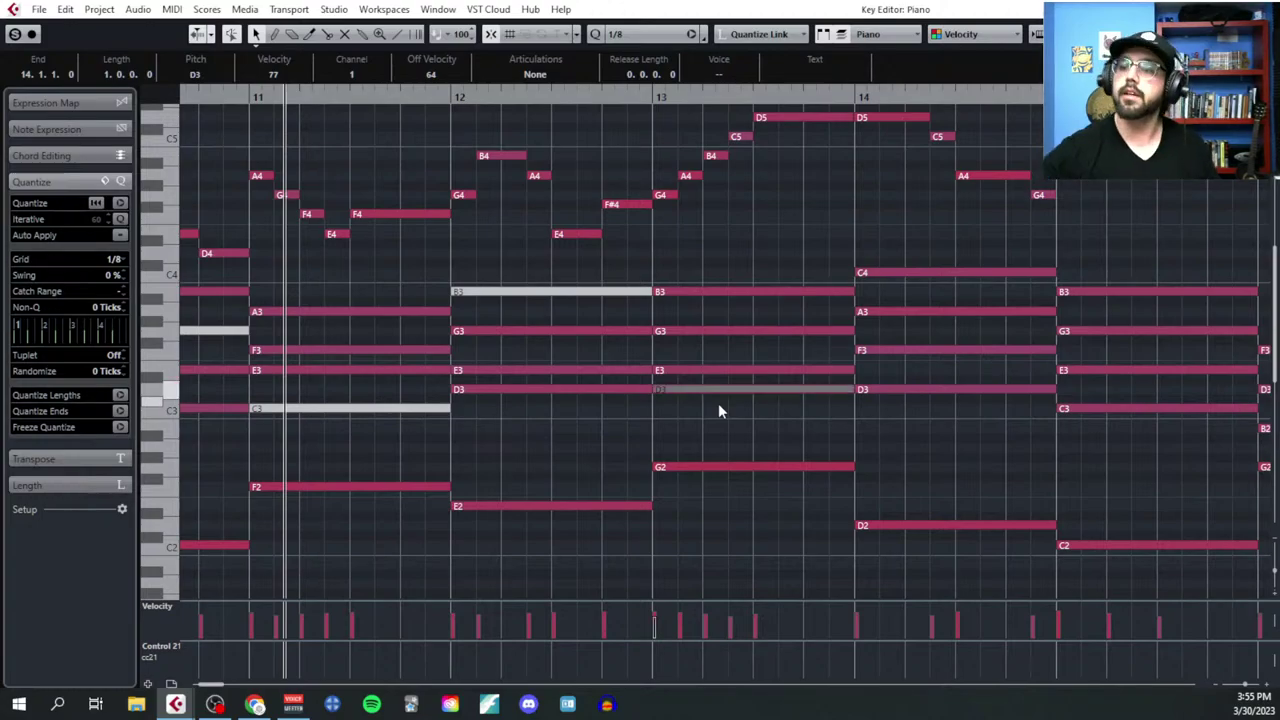
# Step: Play back bars 10 to 13 with the fifths muted
pyautogui.scroll(-3, 718, 403)
pyautogui.click(346, 97)
pyautogui.hscroll(-7, 444, 262)
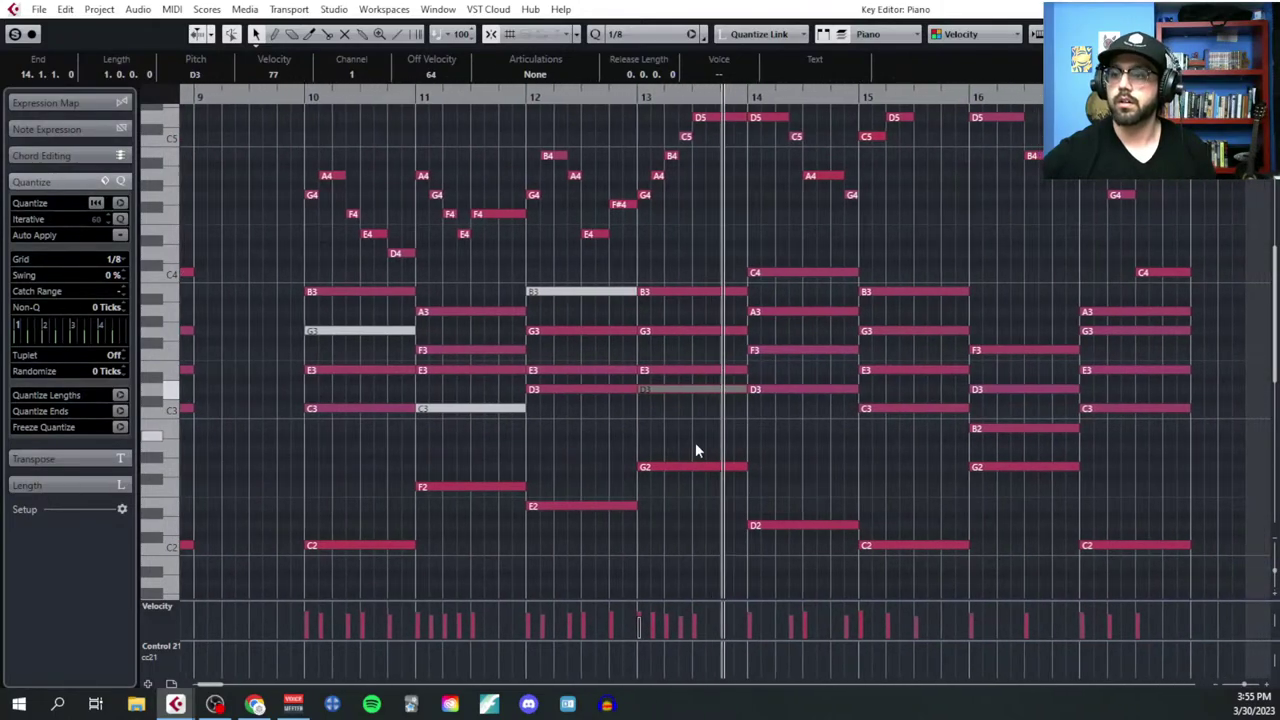
pyautogui.press('h')
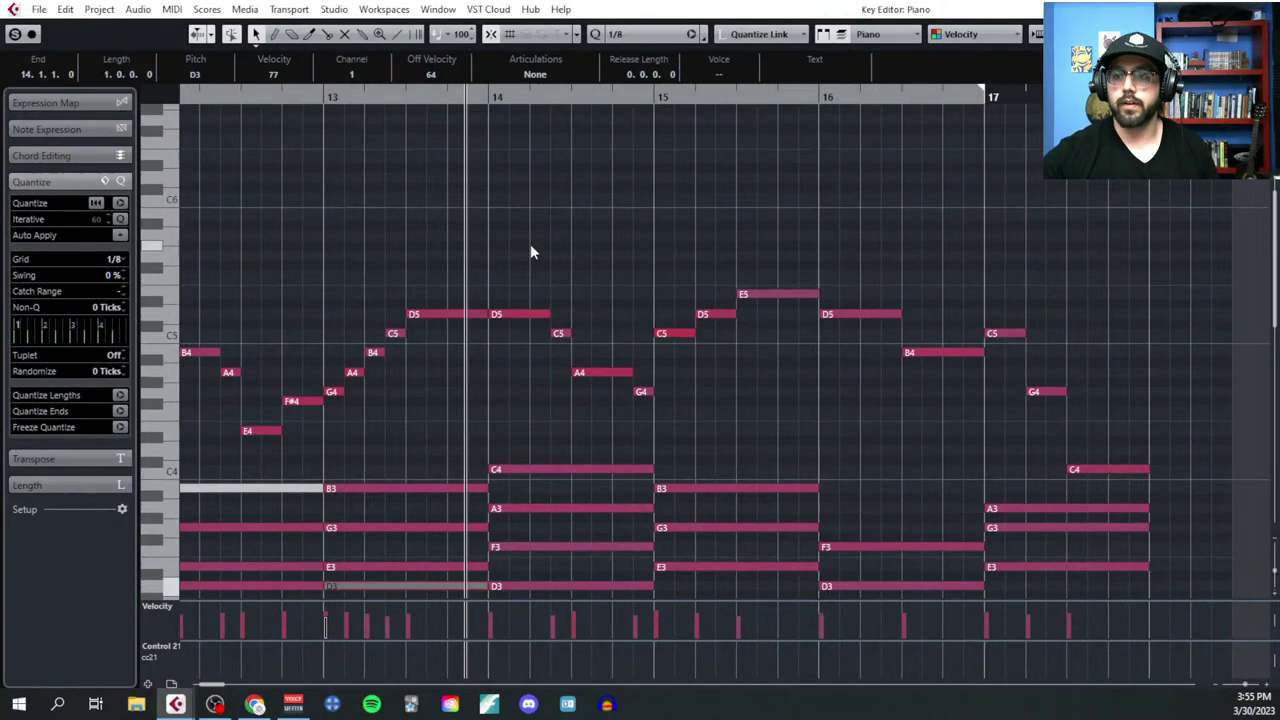
# Step: Mute the fifths of the remaining chords: A3 in bar 14, G3 in bar 15, D3 in bar 16 and G3 in bar 17
pyautogui.scroll(3, 546, 400)
pyautogui.click(544, 408)
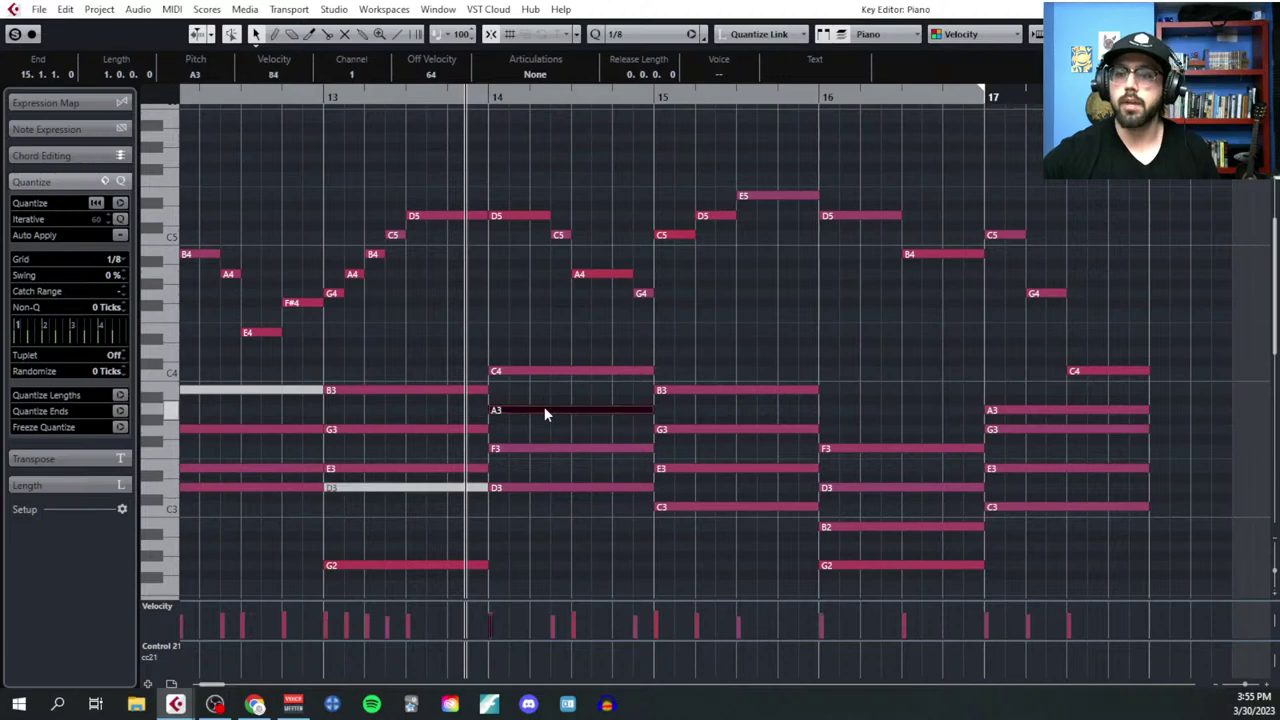
pyautogui.click(697, 432)
pyautogui.click(860, 489)
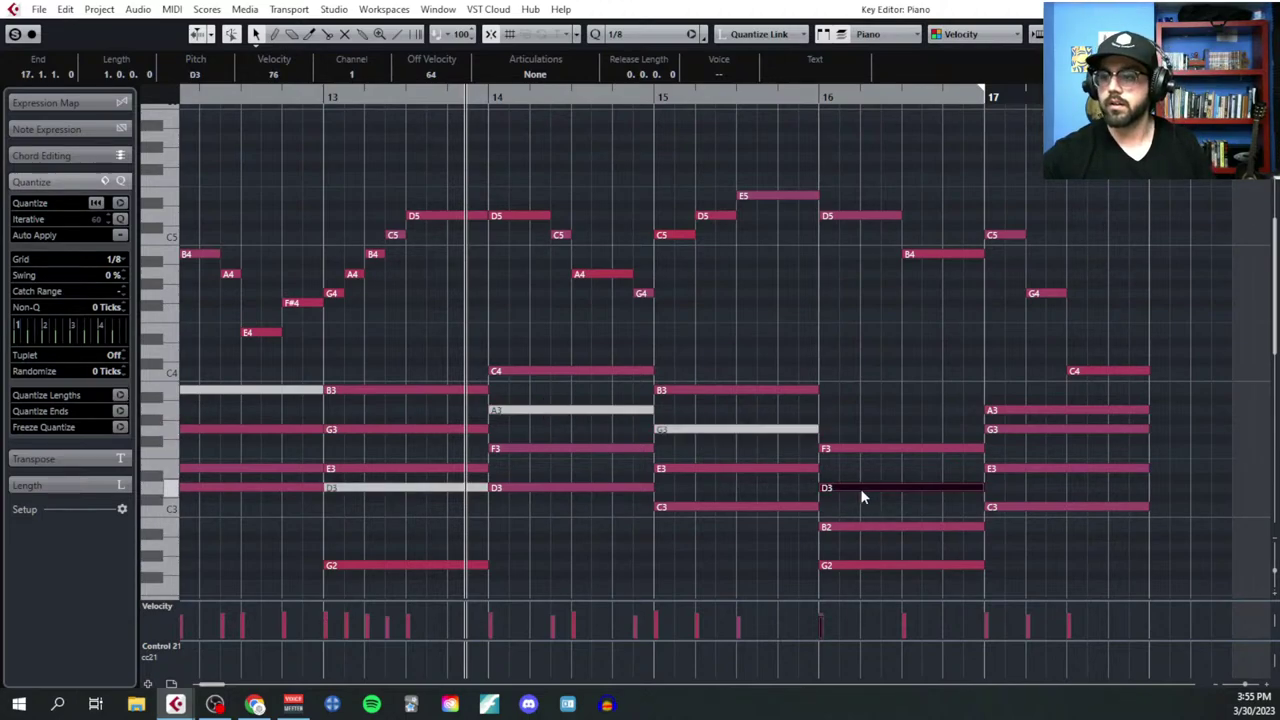
pyautogui.scroll(-3, 990, 510)
pyautogui.click(1046, 490)
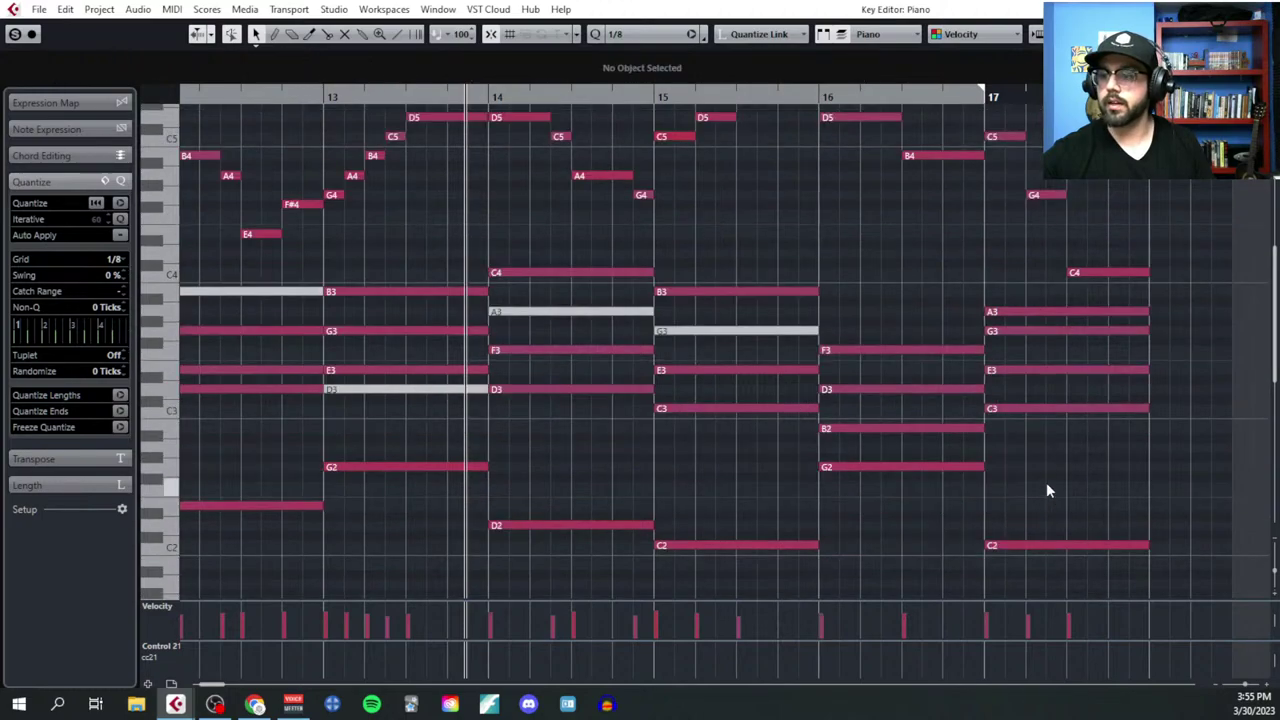
pyautogui.click(920, 389)
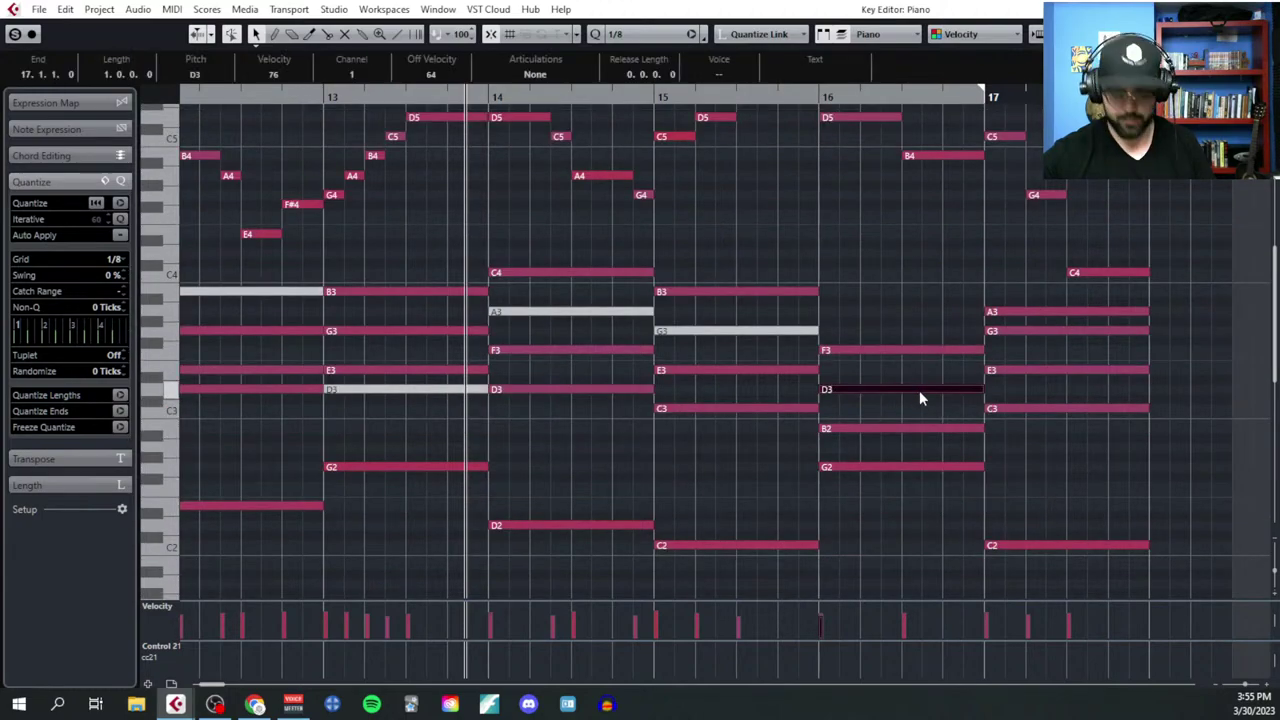
pyautogui.click(1028, 432)
pyautogui.click(1008, 330)
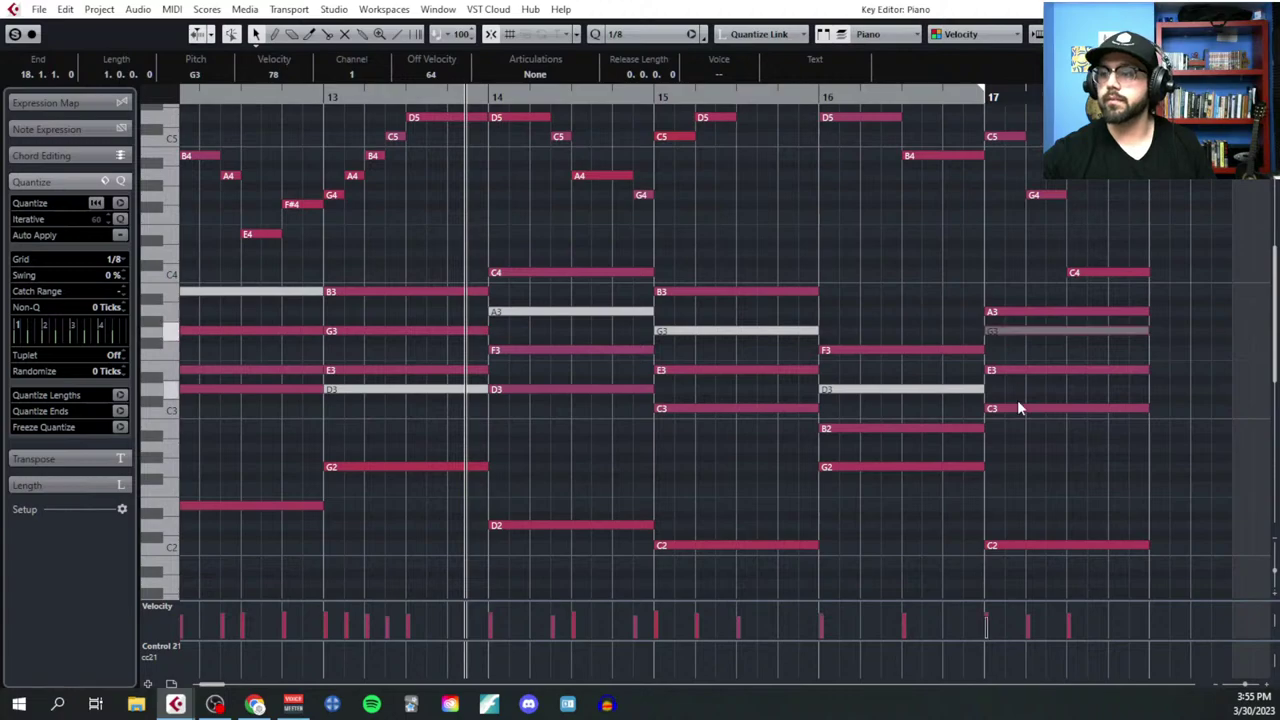
pyautogui.click(1000, 440)
# Step: Play back the piano part from the start, through the original progression and into the copy with muted fifths
pyautogui.keyDown('ctrl'); pyautogui.scroll(-2, 800, 430); pyautogui.keyUp('ctrl')
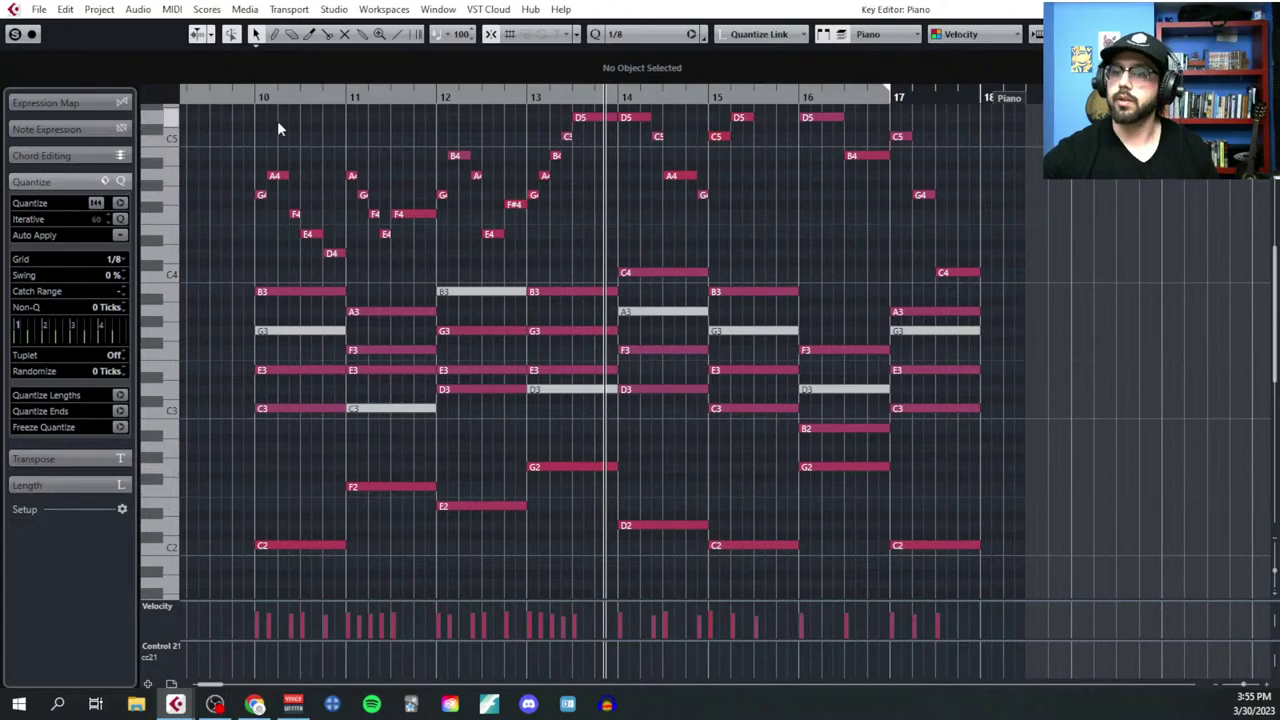
pyautogui.keyDown('ctrl'); pyautogui.scroll(-3, 329, 280); pyautogui.keyUp('ctrl')
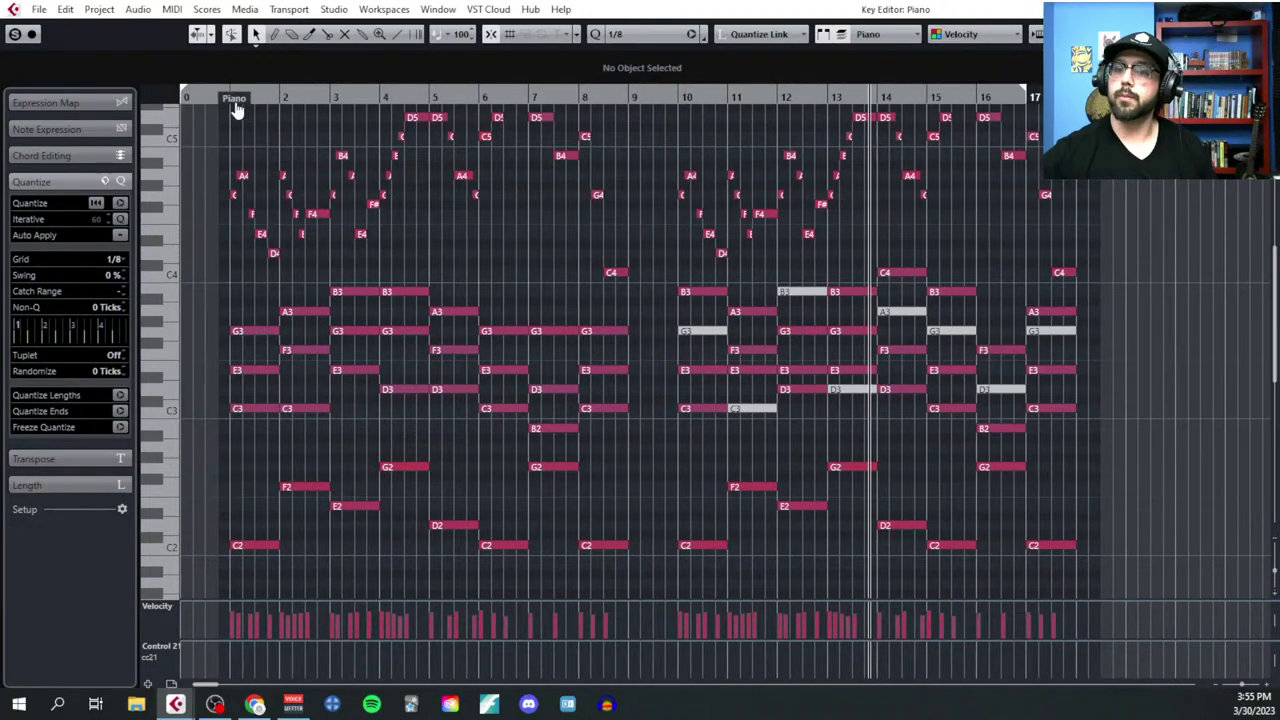
pyautogui.scroll(3, 806, 296)
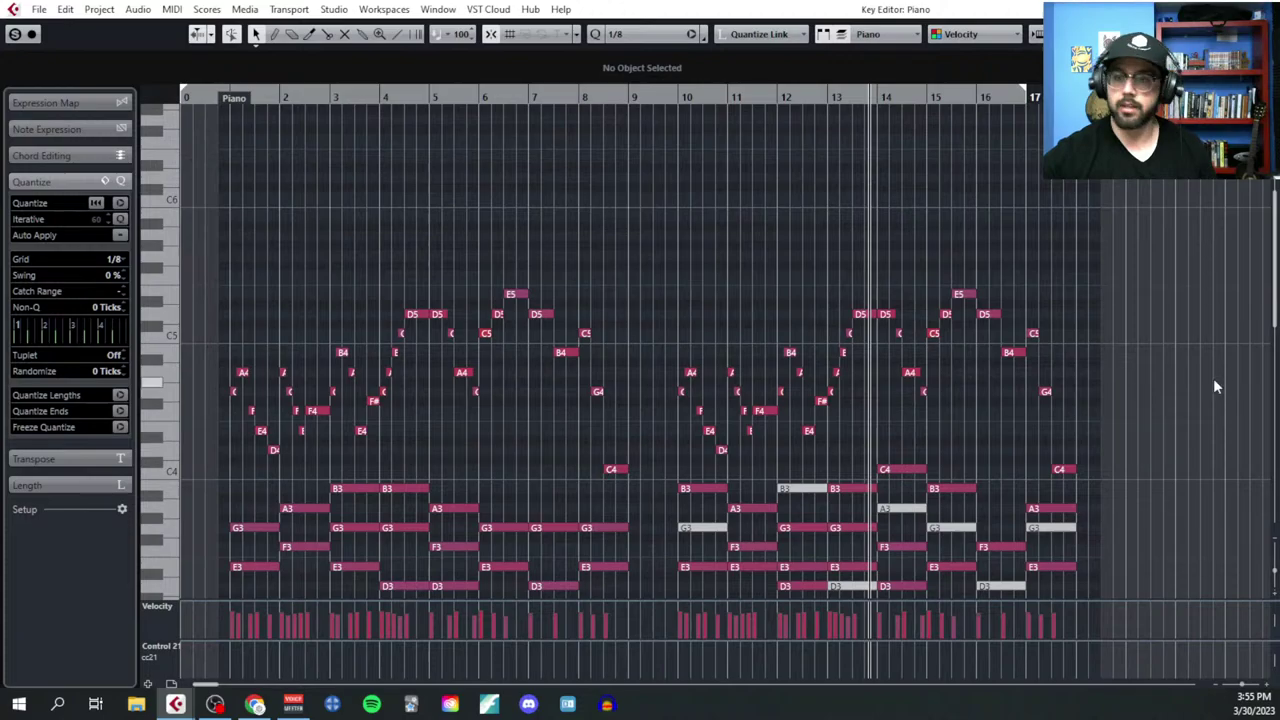
pyautogui.scroll(-2, 1213, 378)
pyautogui.click(212, 97)
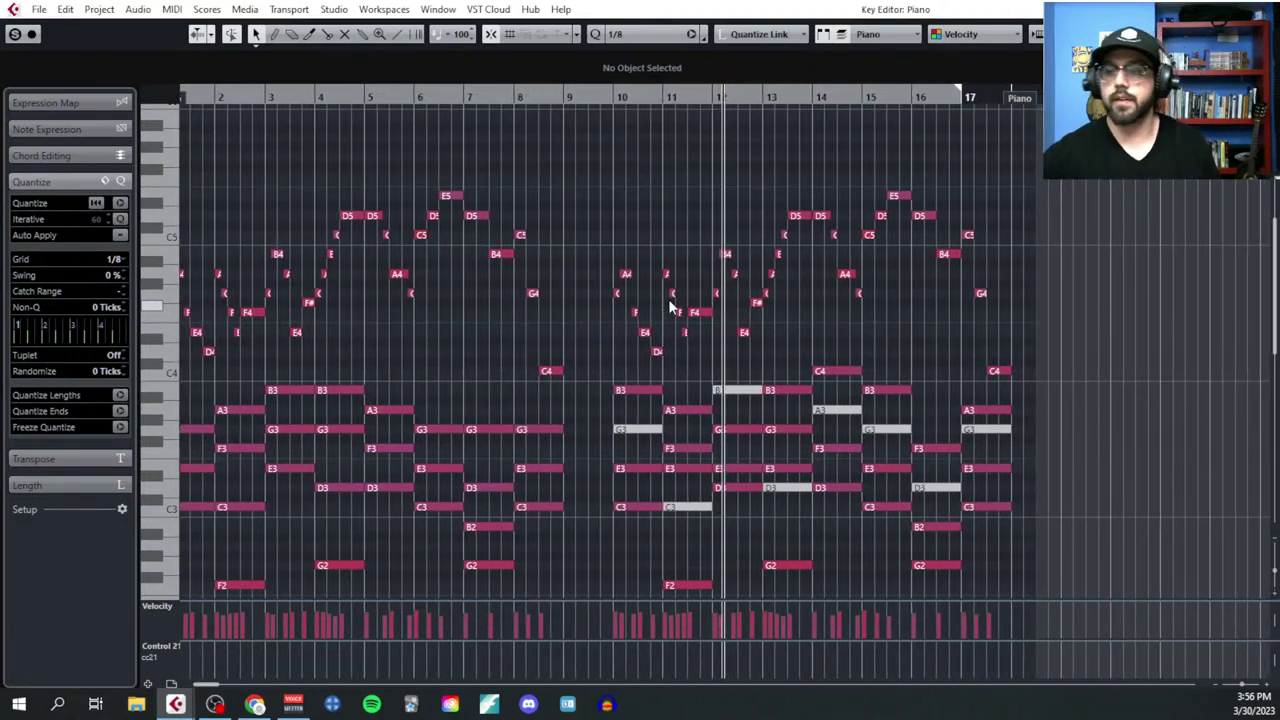
# Step: Lower the velocities of all bass notes in bars 10 to 17 of the copied progression
pyautogui.scroll(-4, 732, 422)
pyautogui.moveTo(714, 436); pyautogui.dragTo(1031, 516)
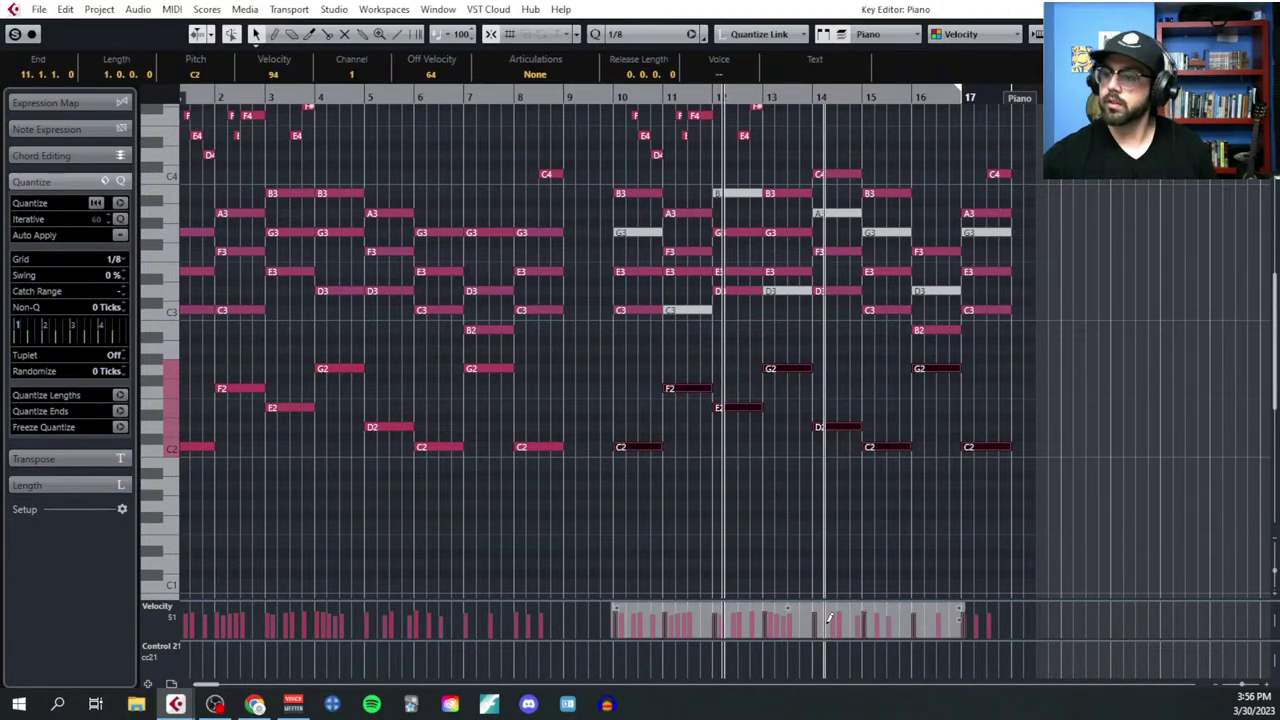
pyautogui.click(801, 493)
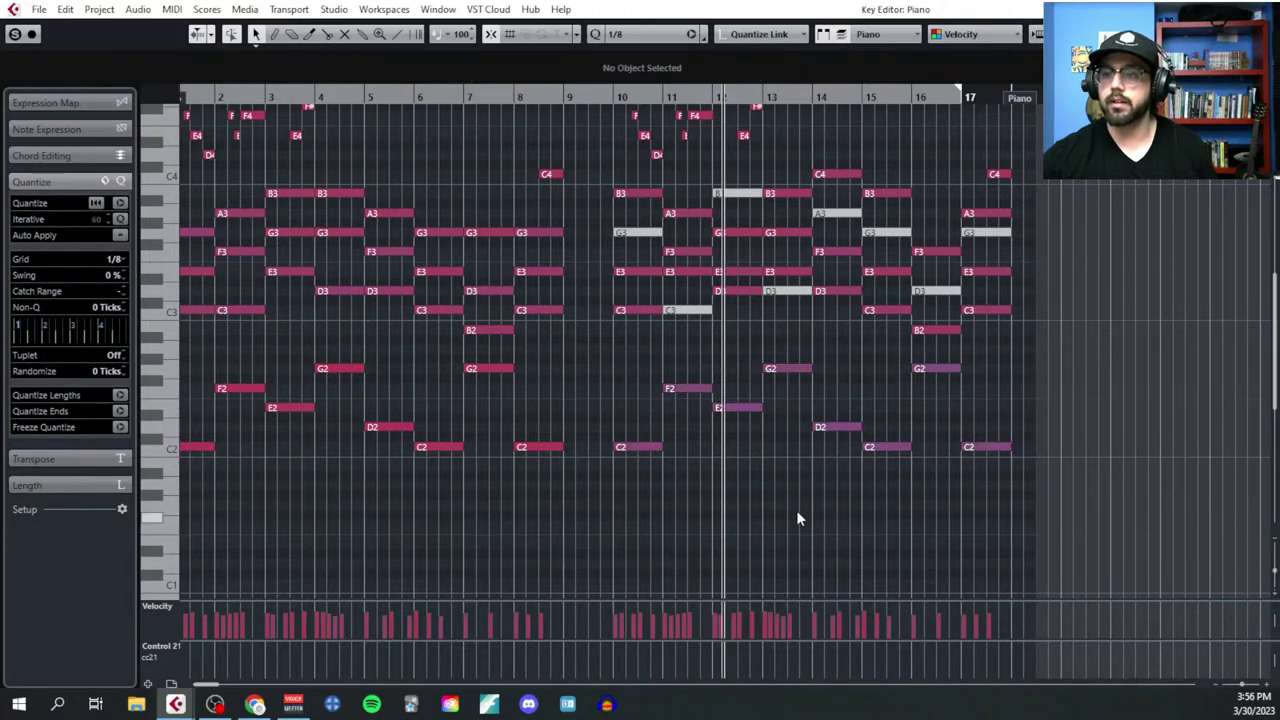
# Step: Lower the velocities of the melody and chord notes in bars 10 to 17 and play back from bar 10
pyautogui.scroll(4, 676, 447)
pyautogui.moveTo(614, 212); pyautogui.dragTo(1042, 541)
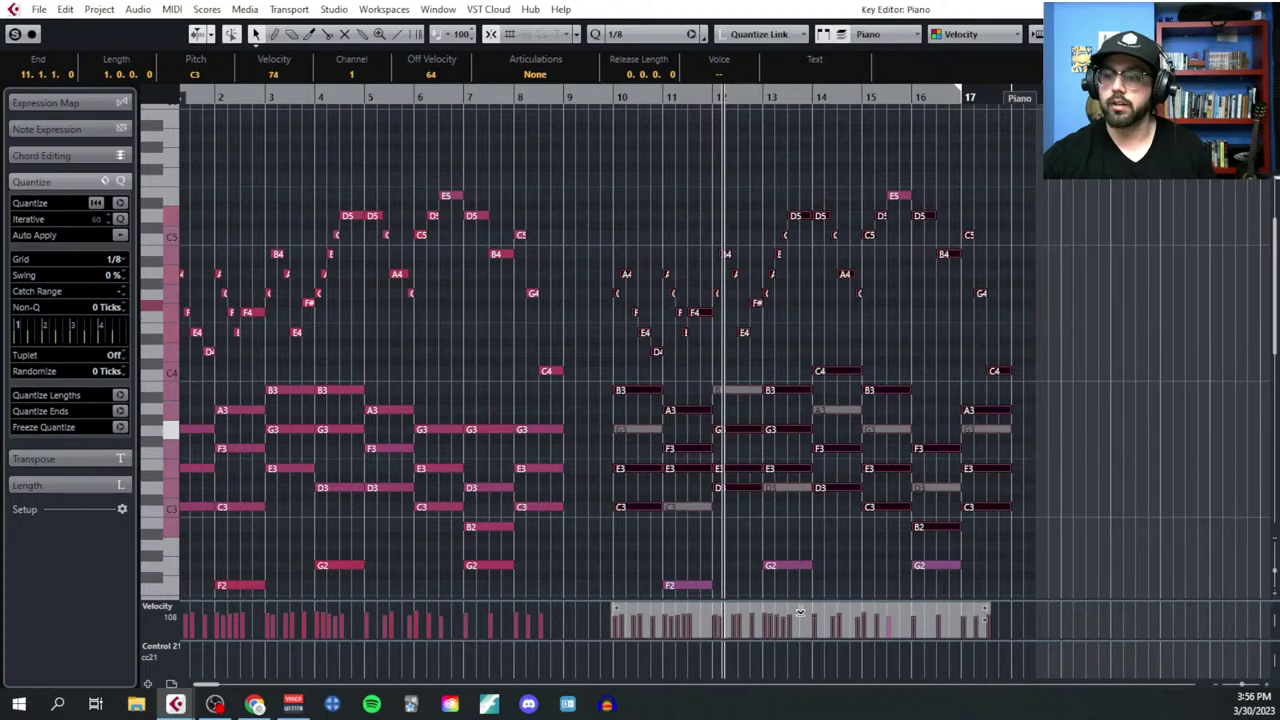
pyautogui.click(604, 187)
pyautogui.click(604, 98)
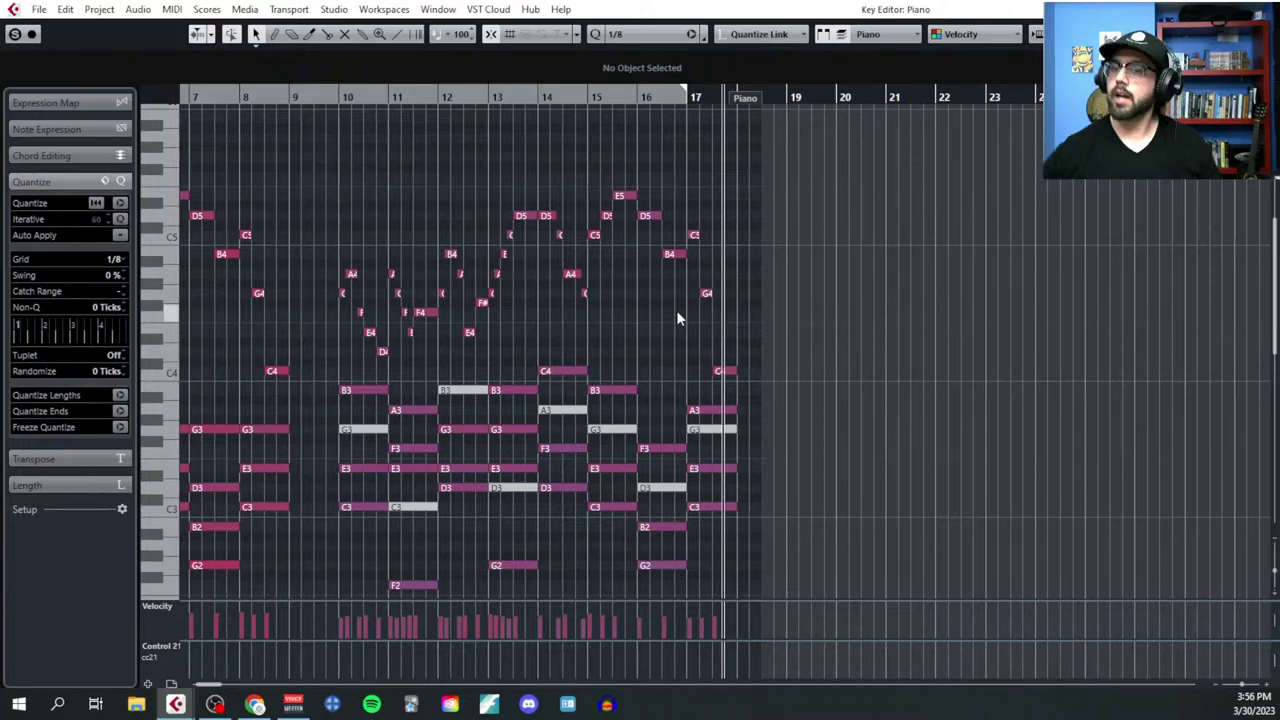
# Step: Open the project's Notepad and replace the "?????" heading of the second entry with "Somewhat nostalgic?"
pyautogui.click(172, 9)
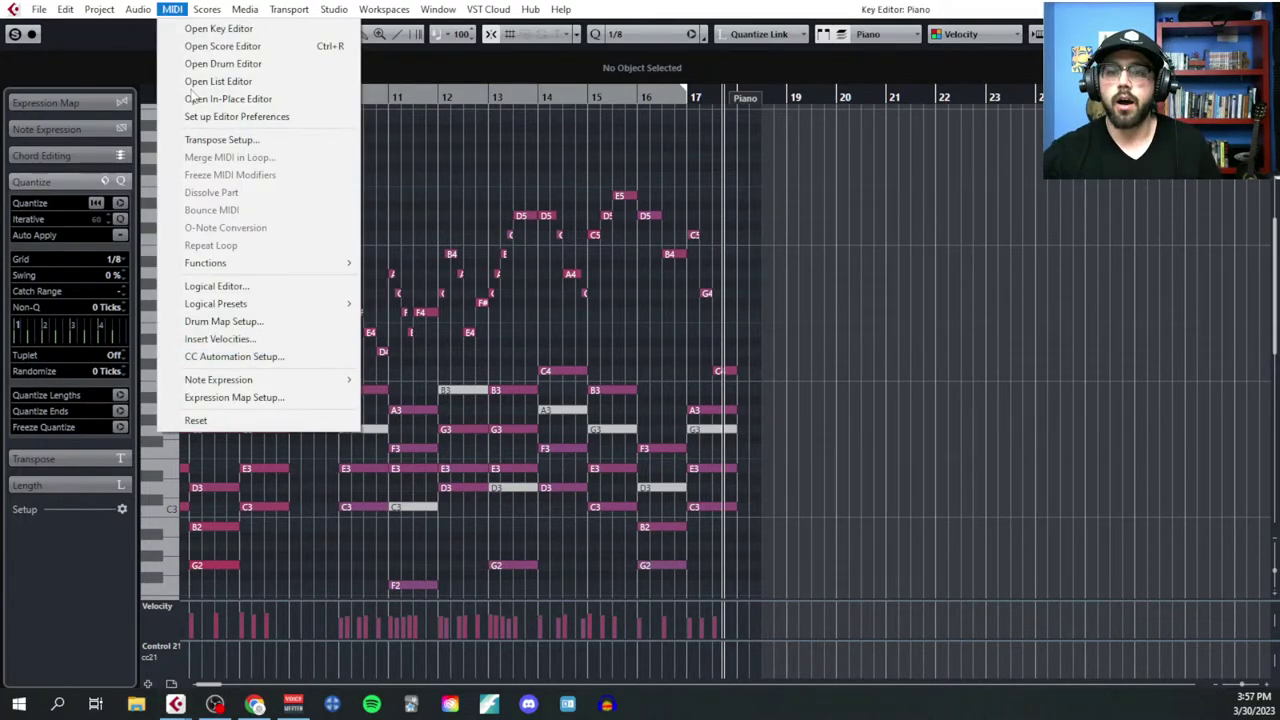
pyautogui.moveTo(100, 9)
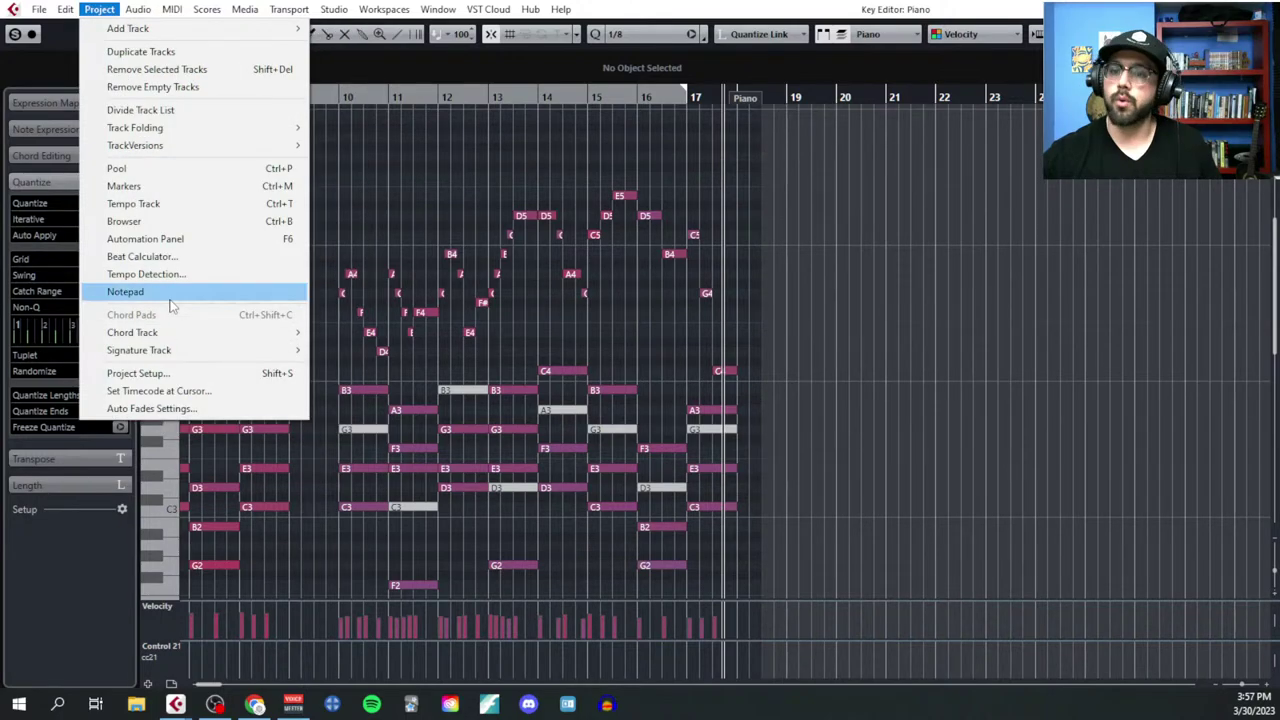
pyautogui.click(170, 292)
pyautogui.scroll(2, 336, 236)
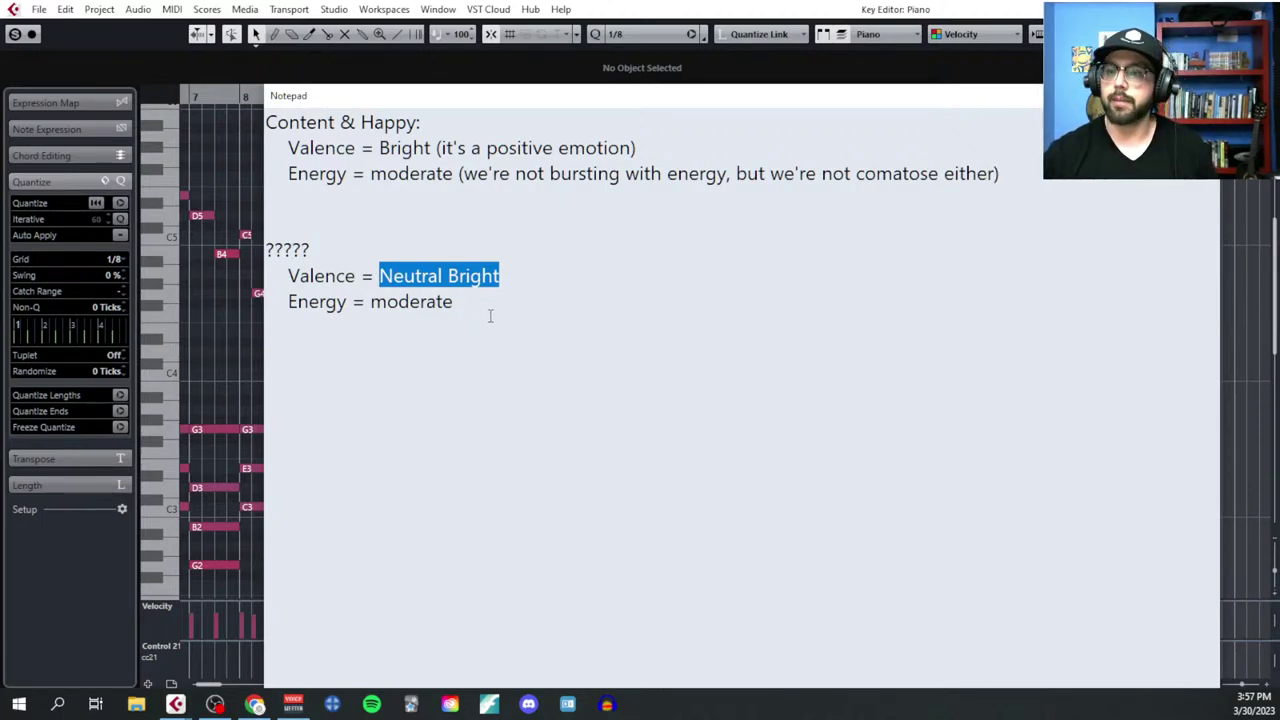
pyautogui.moveTo(348, 256); pyautogui.dragTo(211, 256)
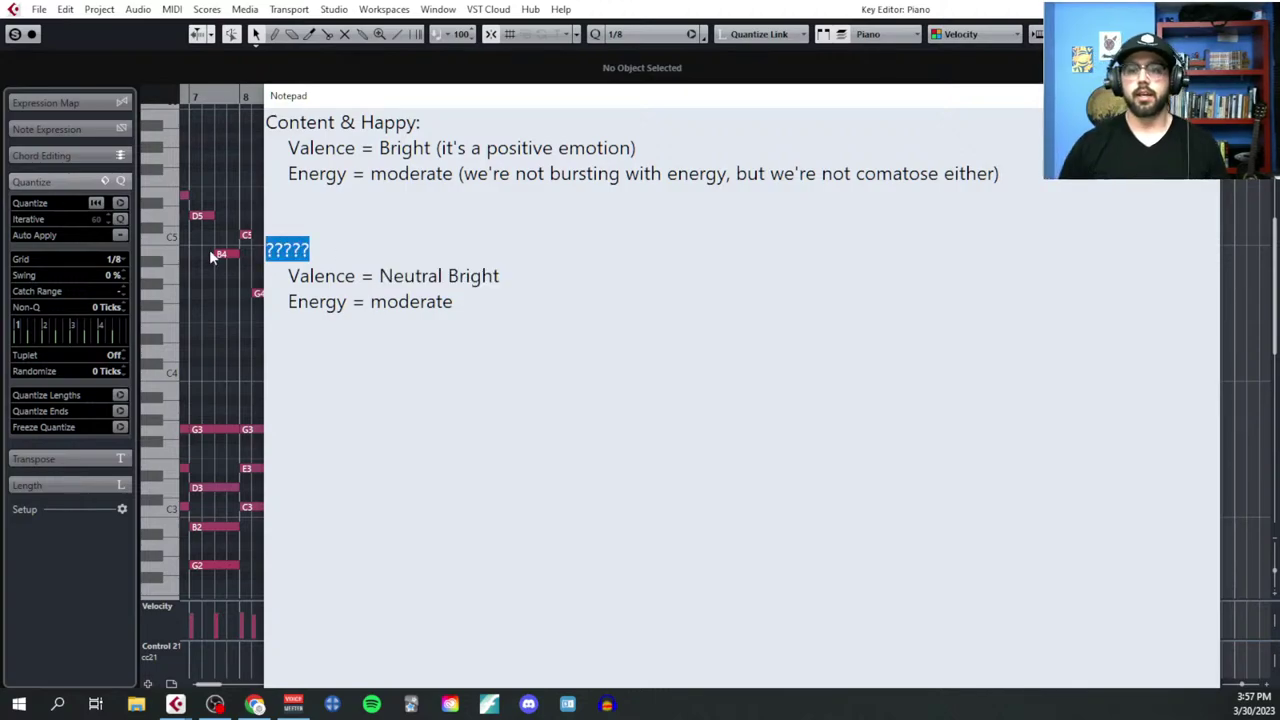
pyautogui.write('S')
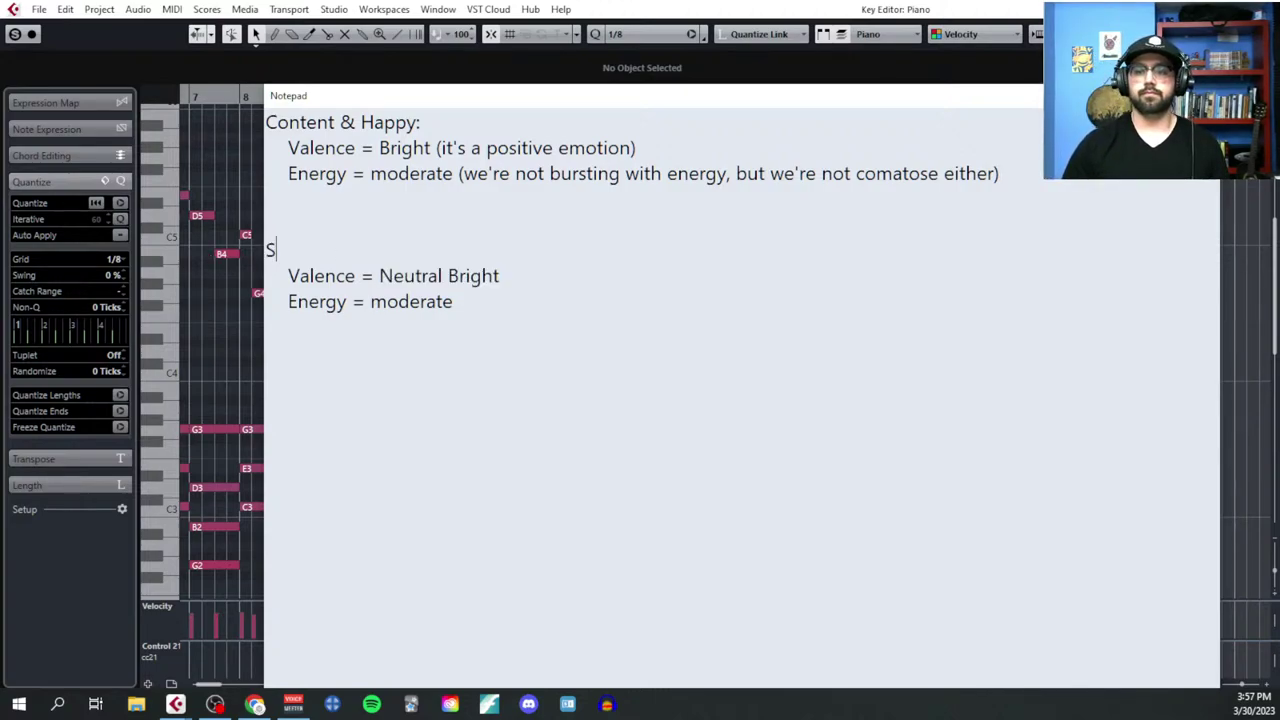
pyautogui.write('omewhat nostalgic?')
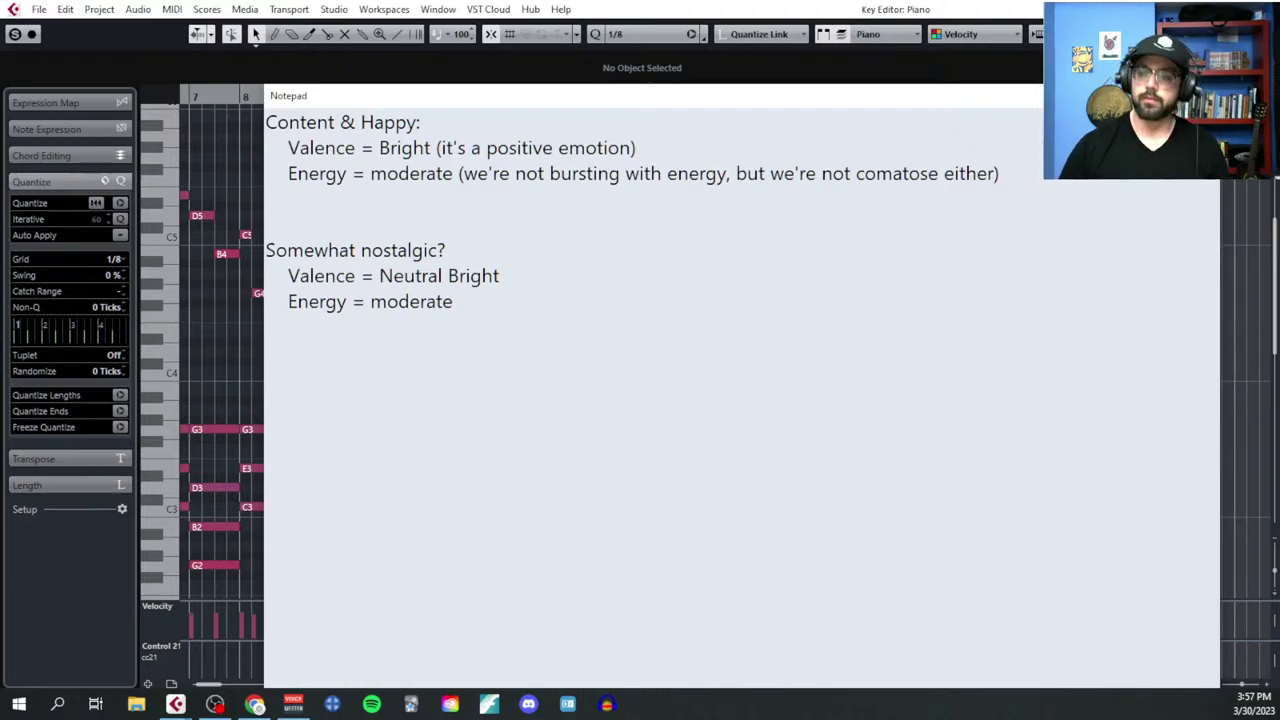
# Step: Add an "Excitement" entry with Valence = "Bright (it's a positive emotion)", reusing the first entry's wording, and Energy = "High"
pyautogui.write('itement')
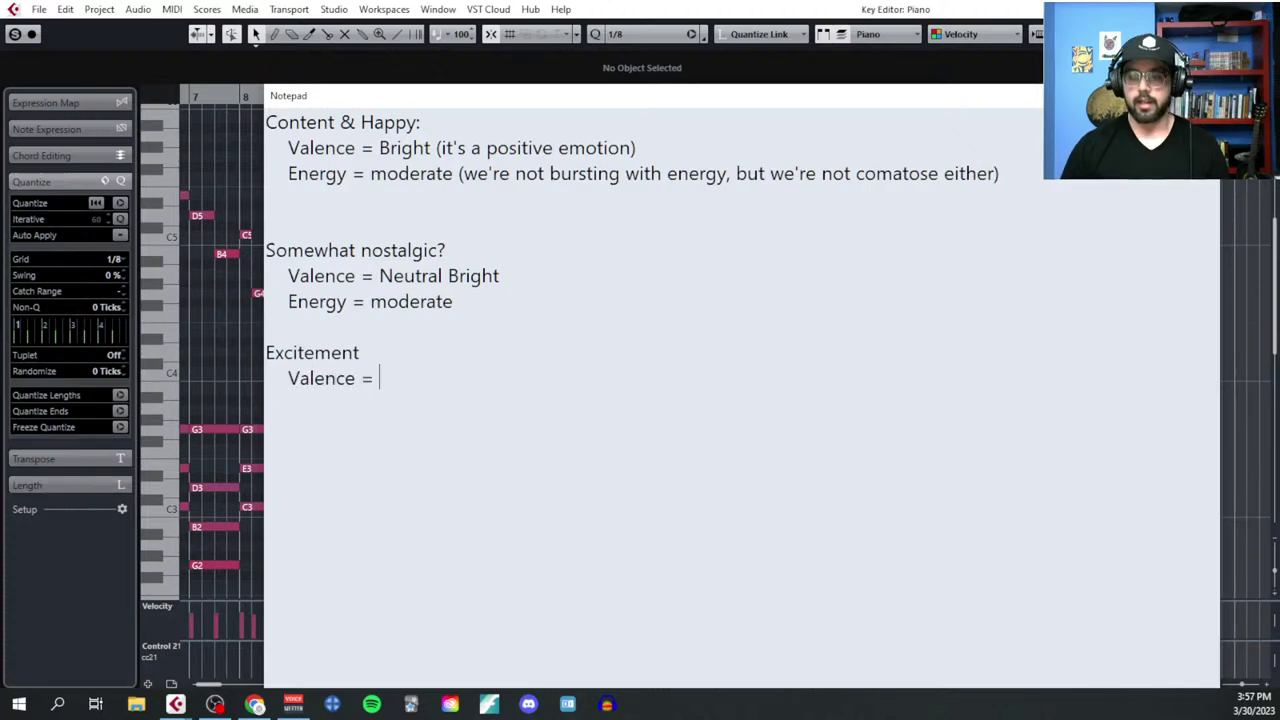
pyautogui.write('ghjt')
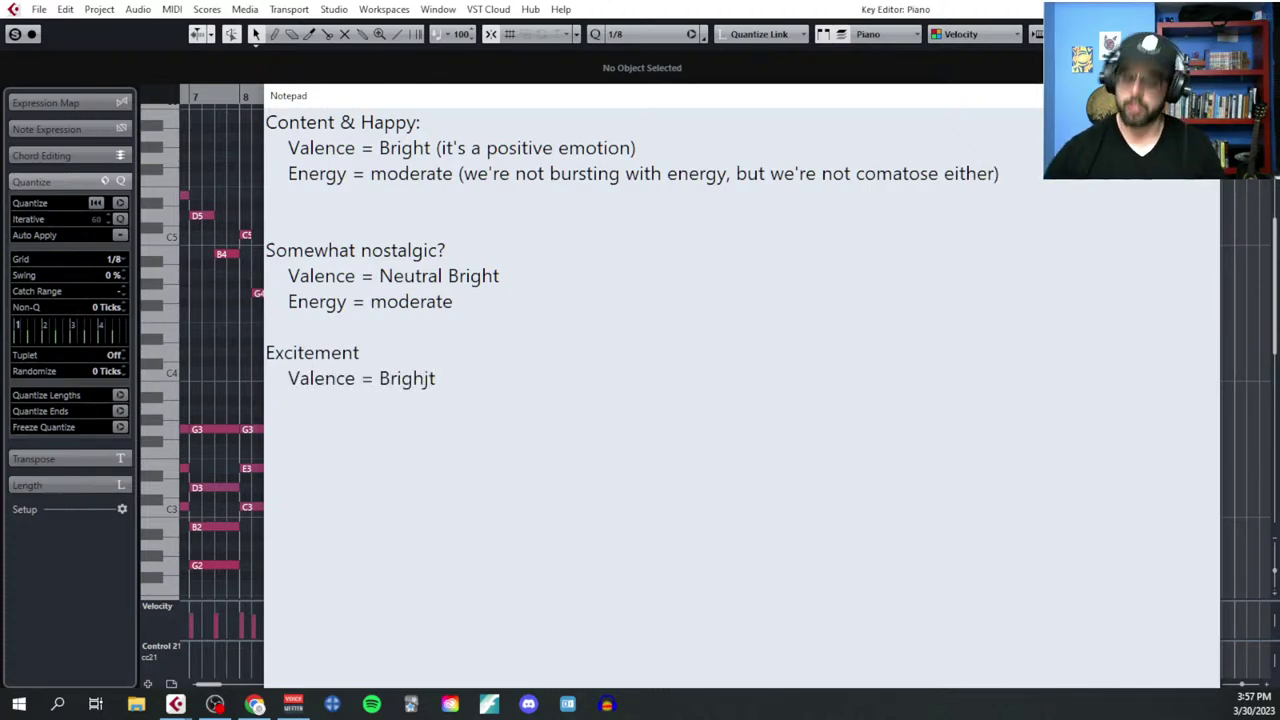
pyautogui.moveTo(656, 149); pyautogui.dragTo(379, 149)
pyautogui.hotkey('ctrl', 'c')
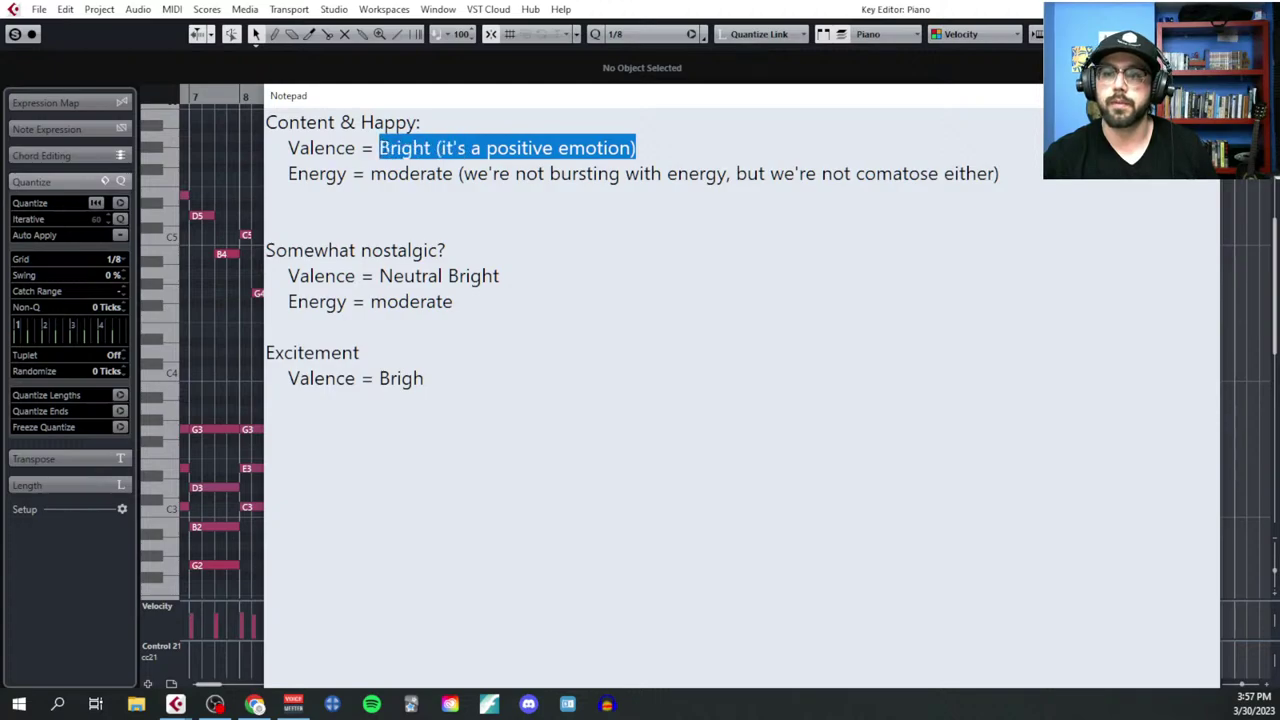
pyautogui.click(438, 383)
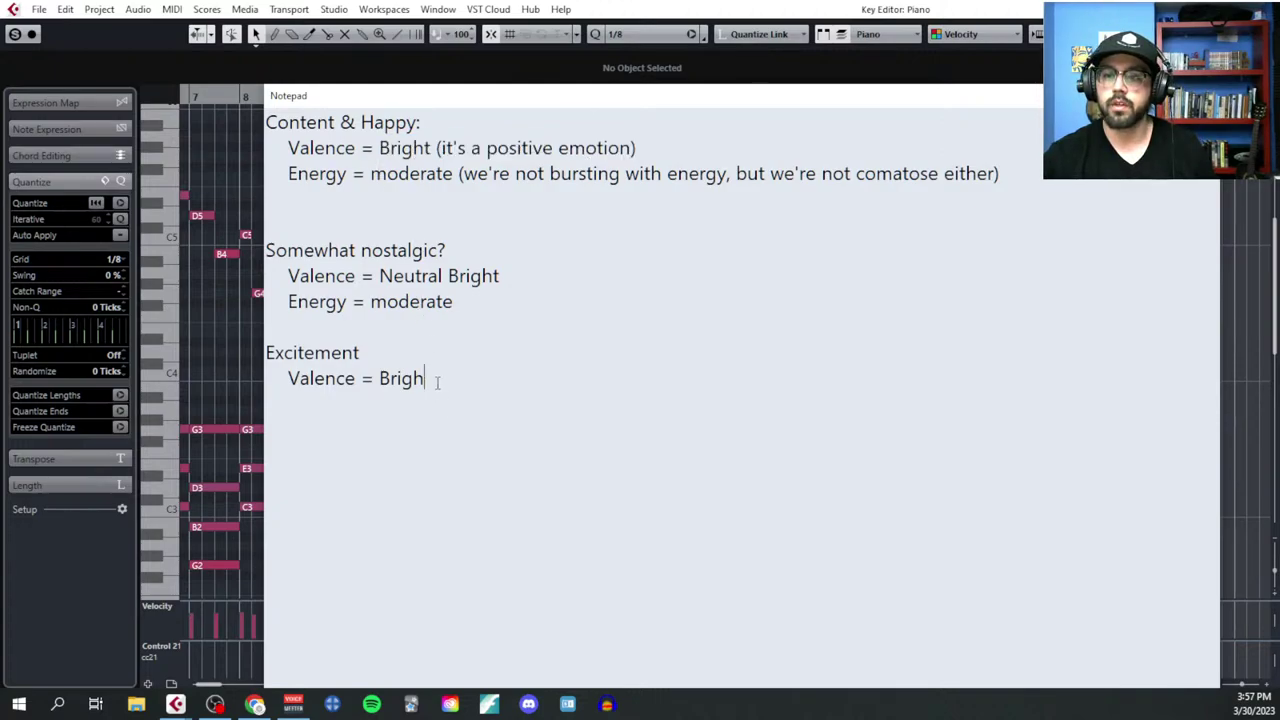
pyautogui.doubleClick(420, 380)
pyautogui.hotkey('ctrl', 'v')
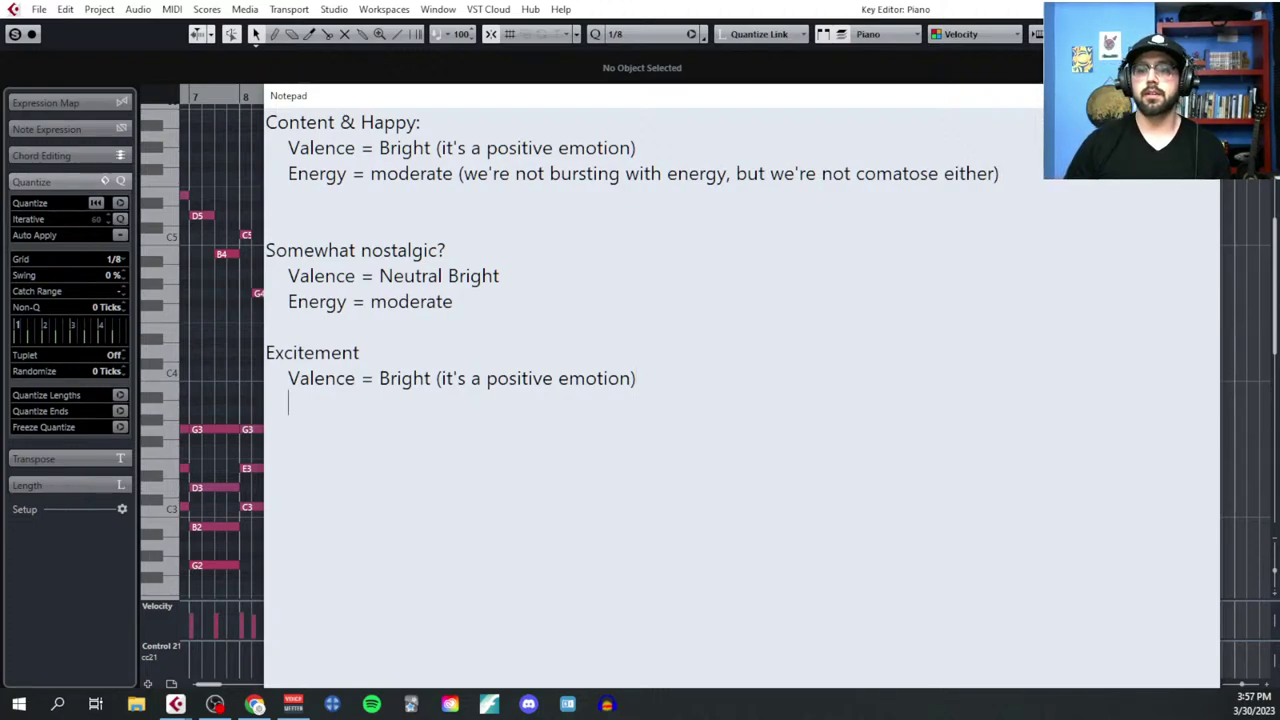
pyautogui.write('nergy = High')
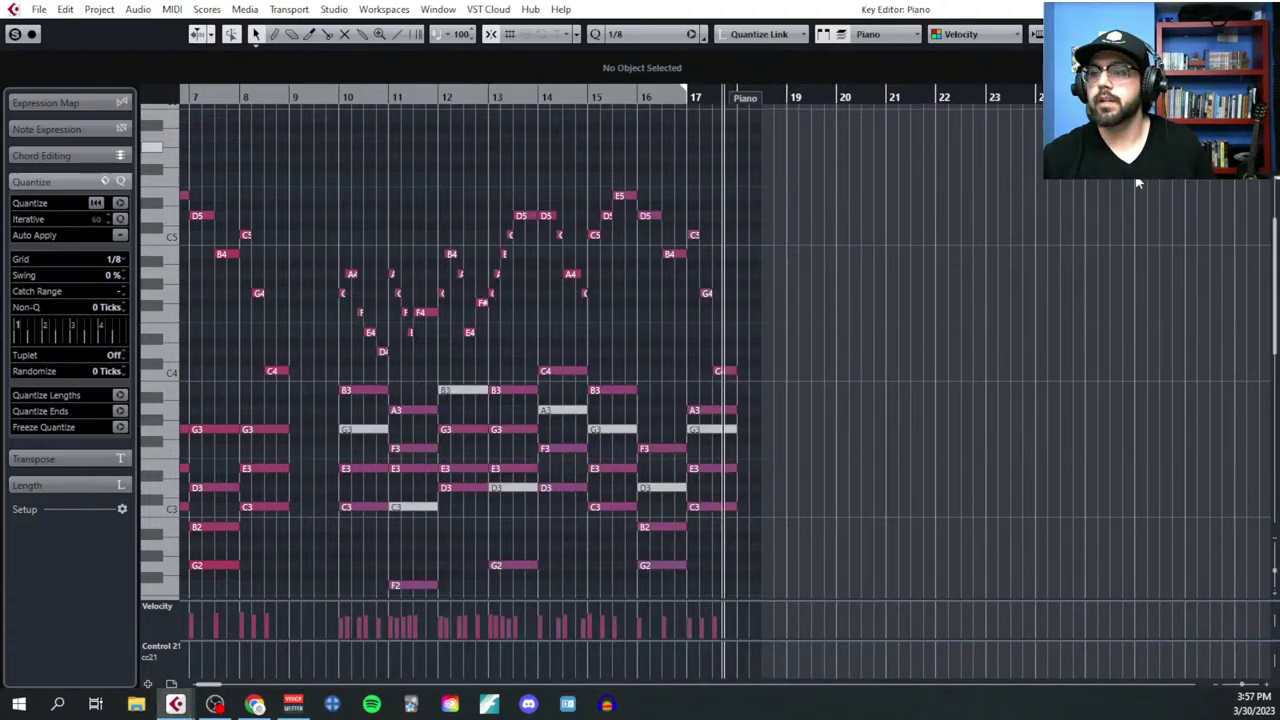
# Step: Return to the project window and extend the end of the Piano part to bar 28
pyautogui.scroll(5, 461, 472)
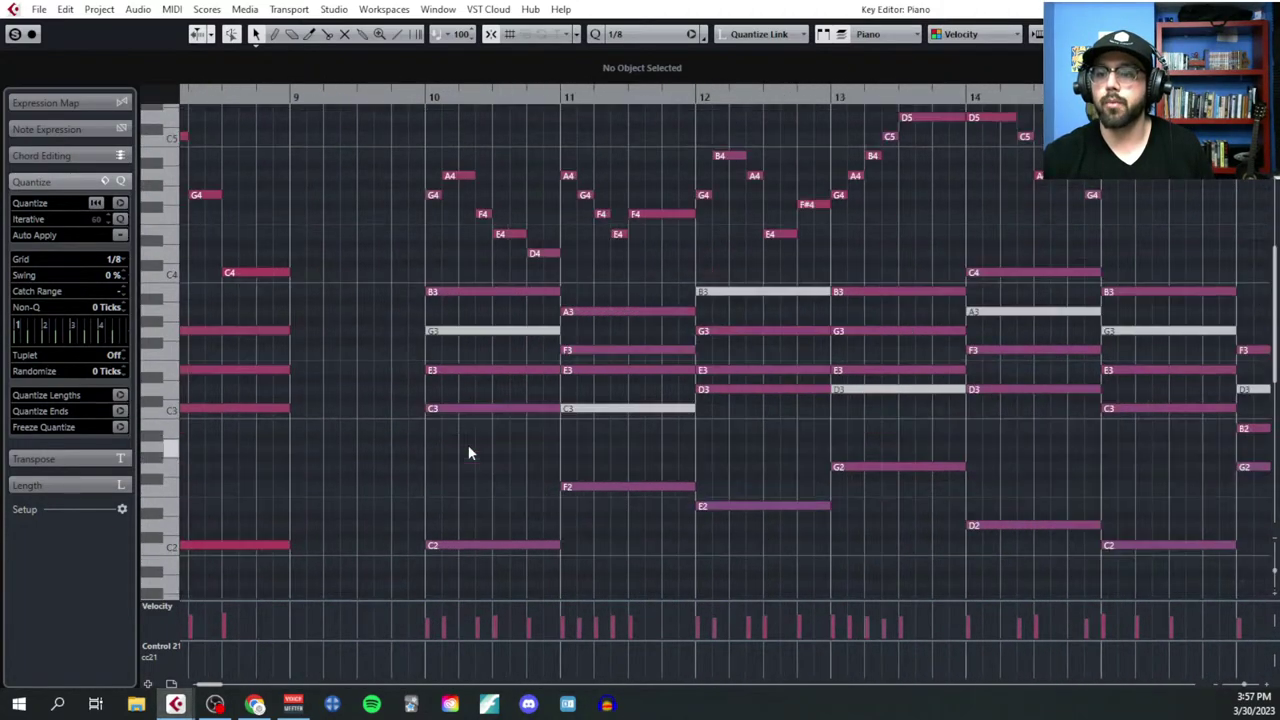
pyautogui.scroll(-6, 471, 443)
pyautogui.press('Escape')
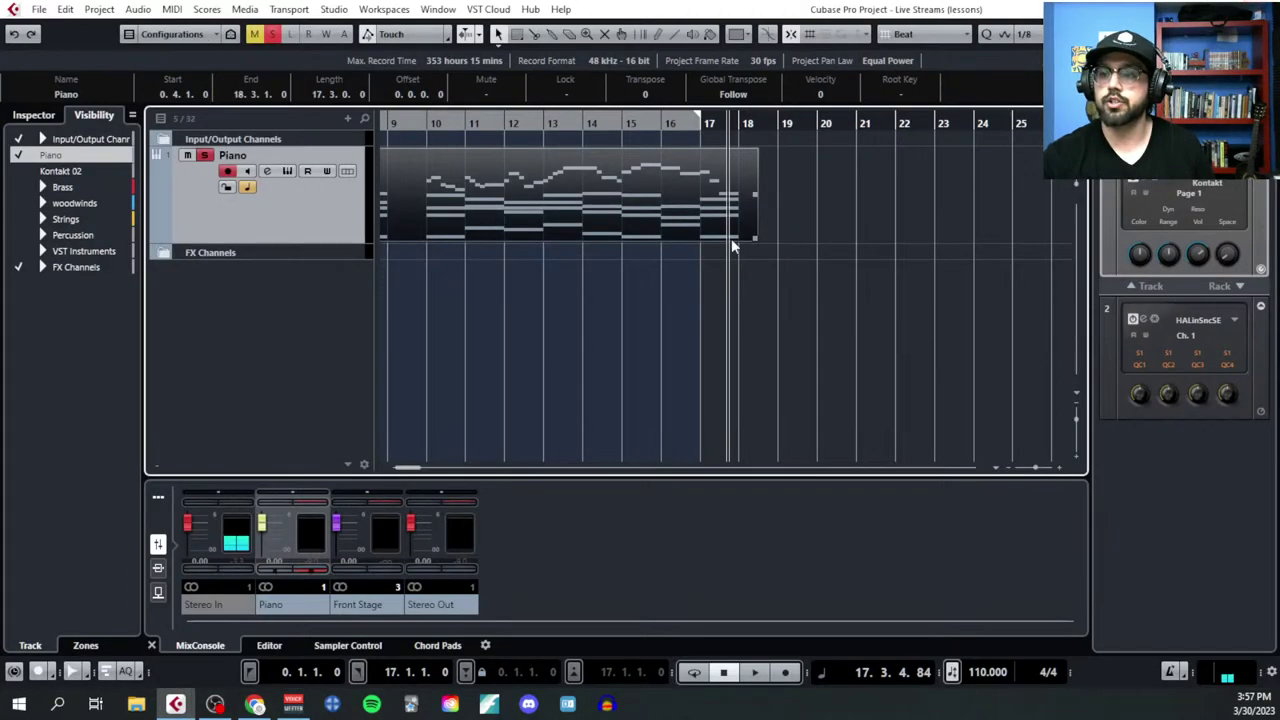
pyautogui.hscroll(2, 733, 247)
pyautogui.moveTo(688, 244); pyautogui.dragTo(1062, 237)
pyautogui.scroll(-2, 626, 266)
# Step: Open the extended Piano part in the Key Editor to view the free bars, and close the editor
pyautogui.click(176, 9)
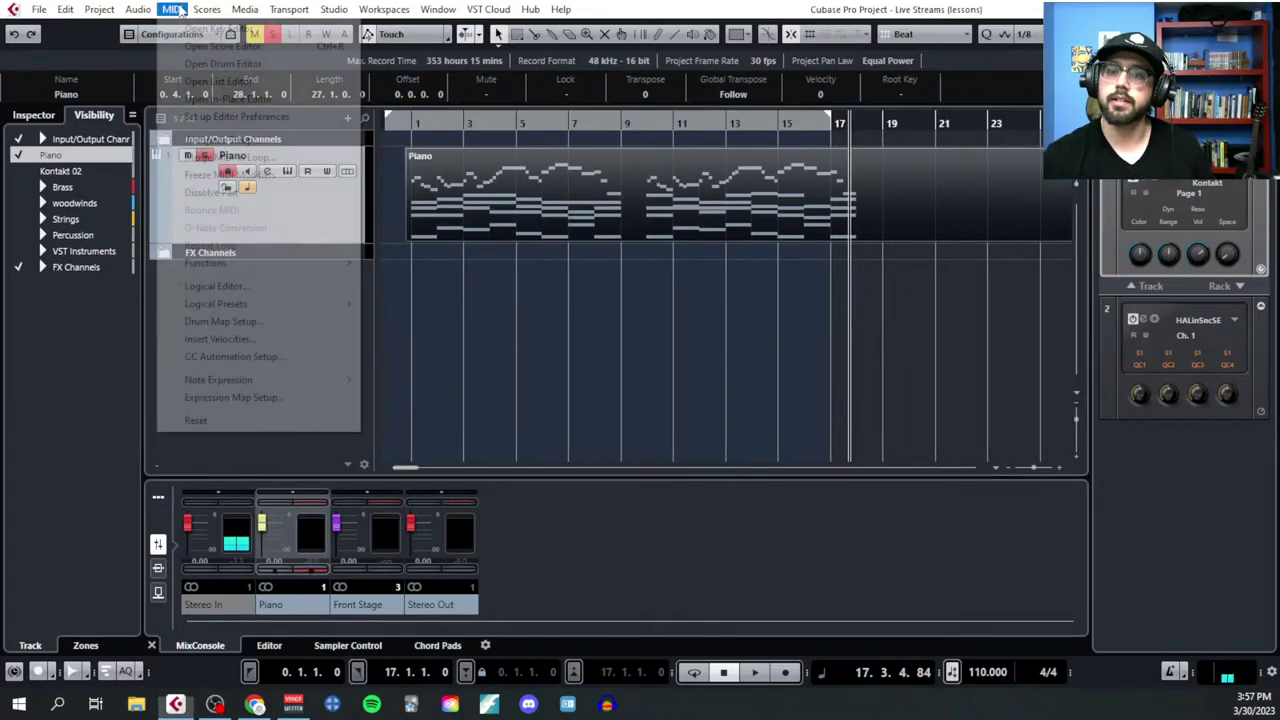
pyautogui.click(205, 28)
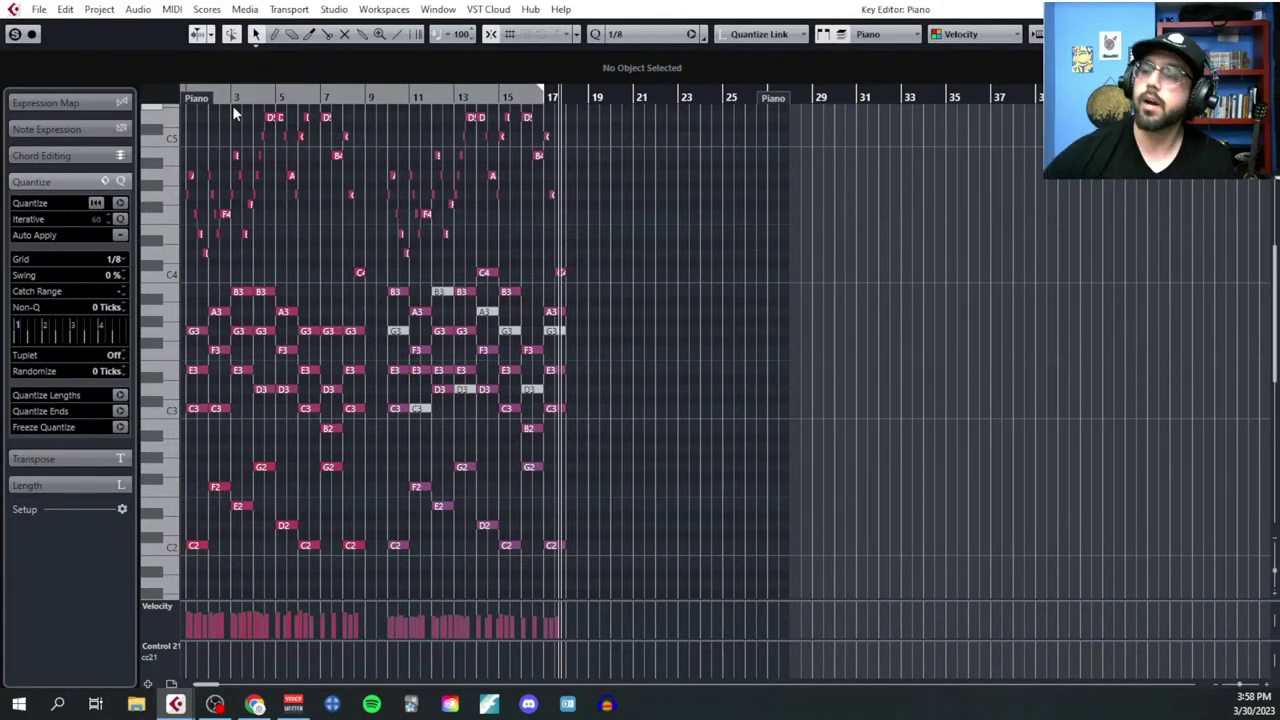
pyautogui.click(1265, 9)
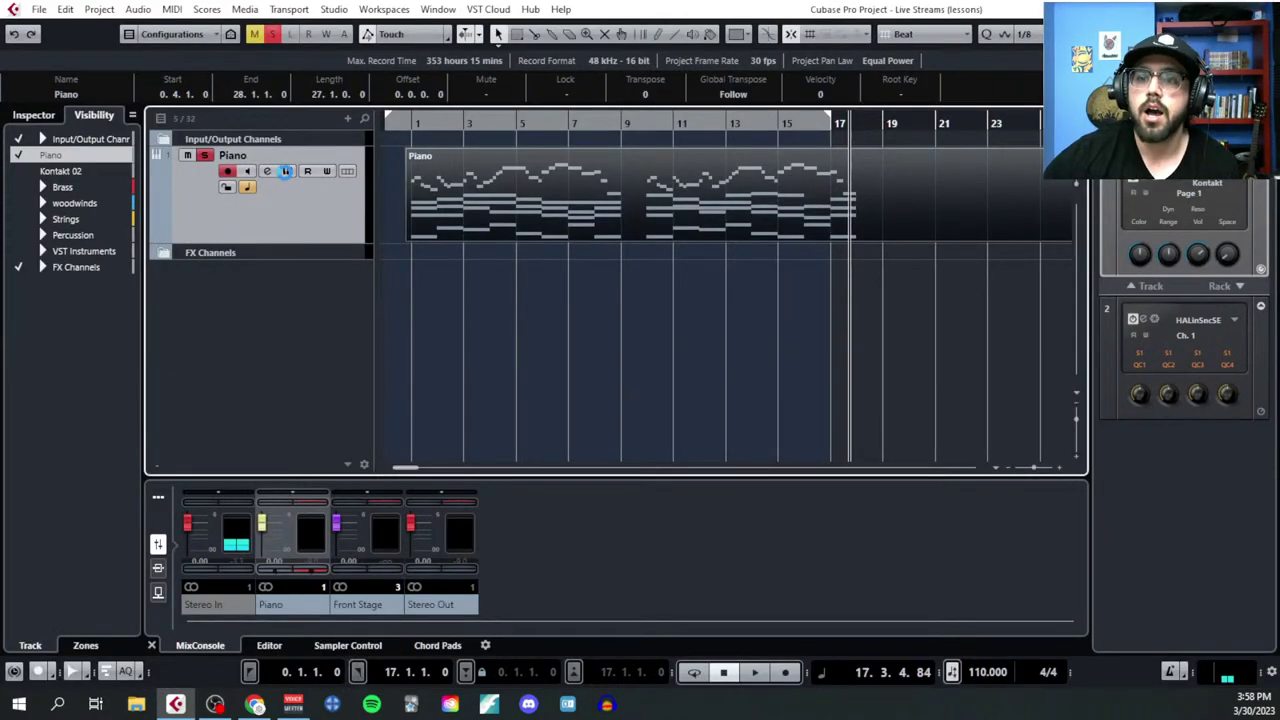
# Step: Open the Piano track's Kontakt instrument, look through its library list for other piano sounds, and close it
pyautogui.click(285, 171)
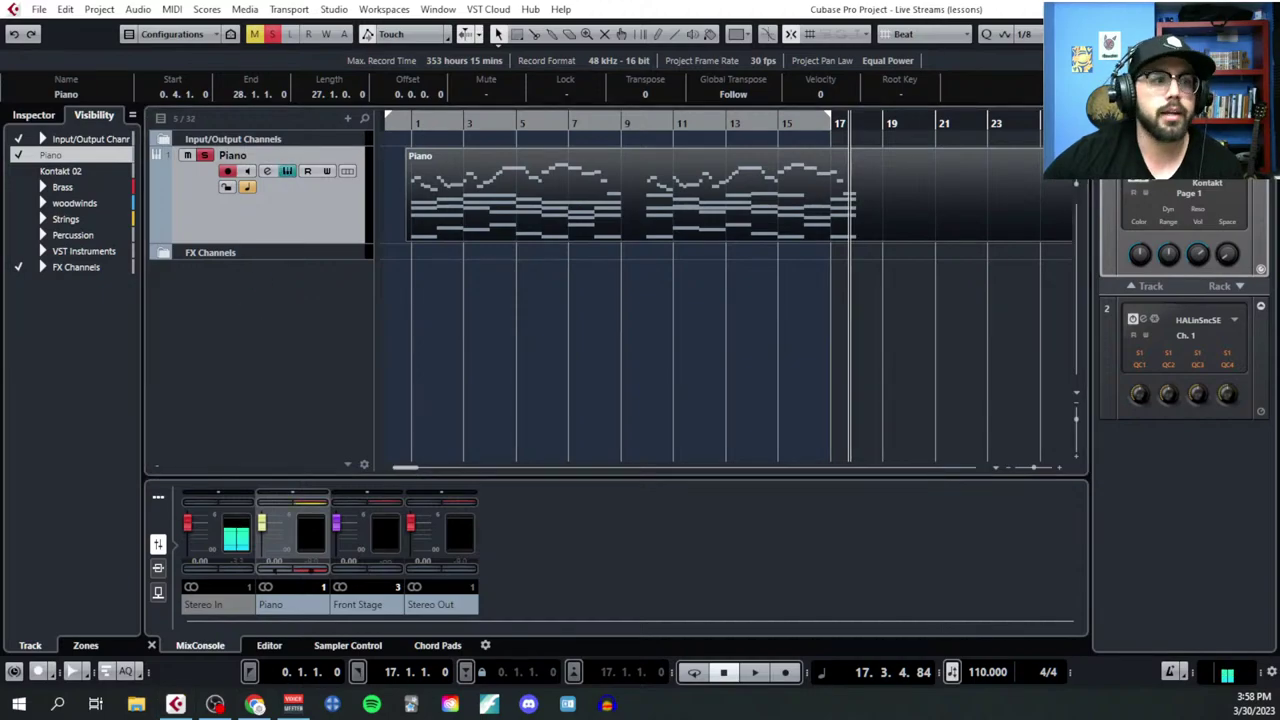
pyautogui.click(236, 348)
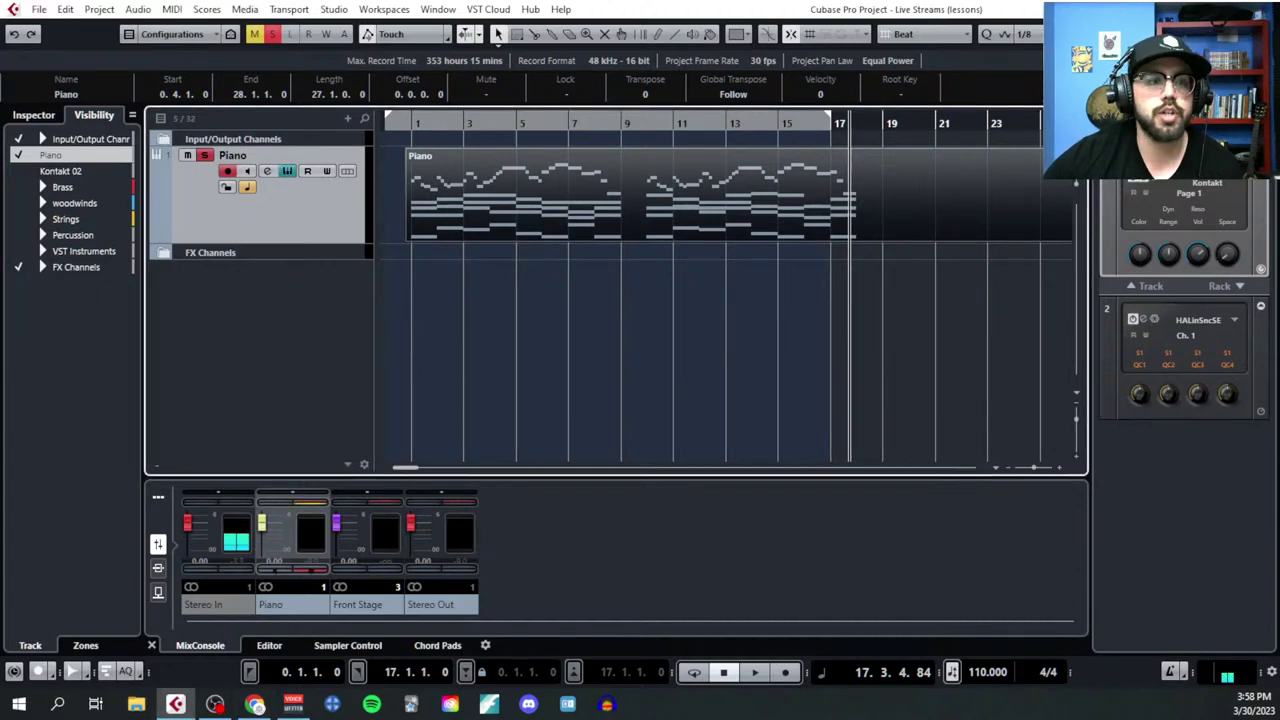
pyautogui.press('Return')
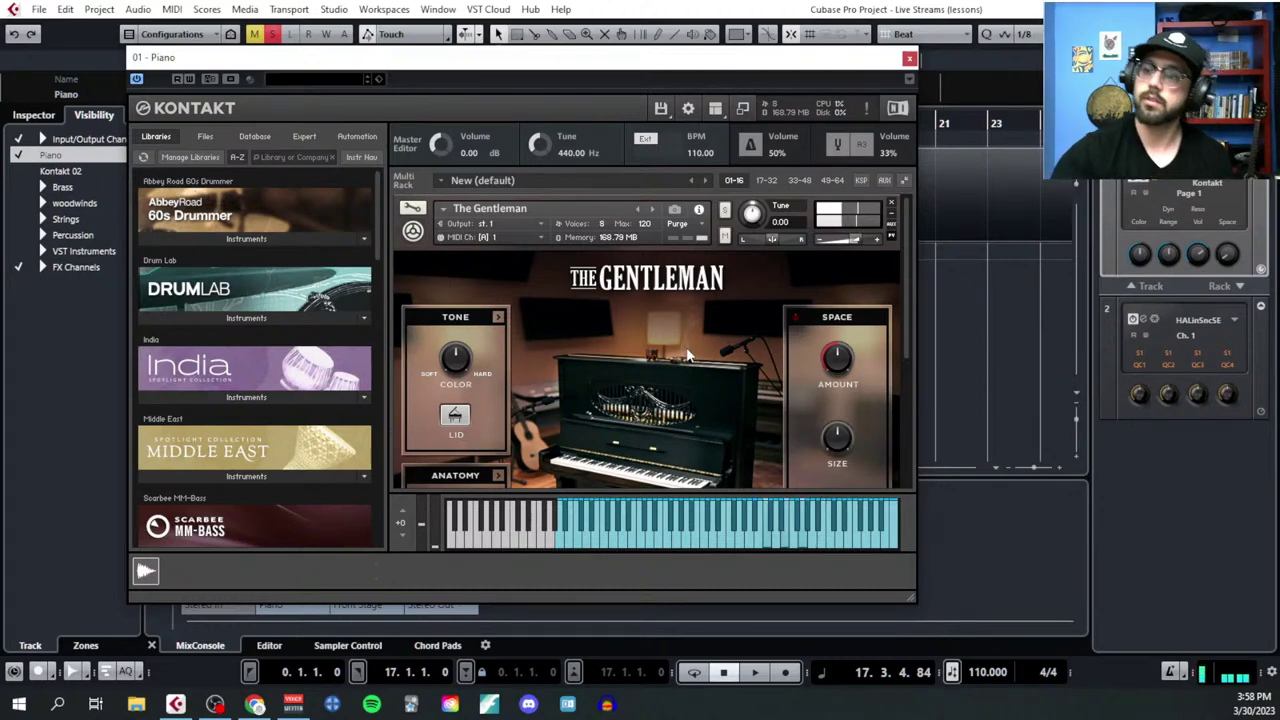
pyautogui.scroll(-10, 265, 480)
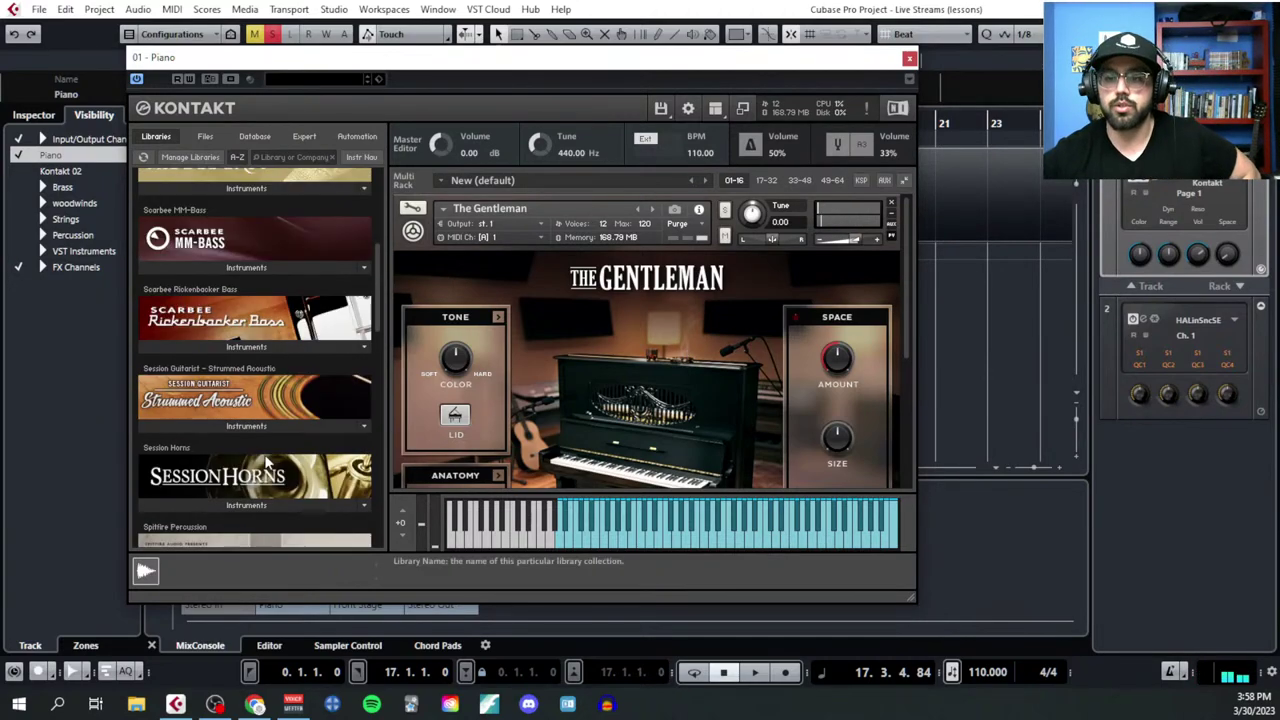
pyautogui.scroll(-6, 265, 480)
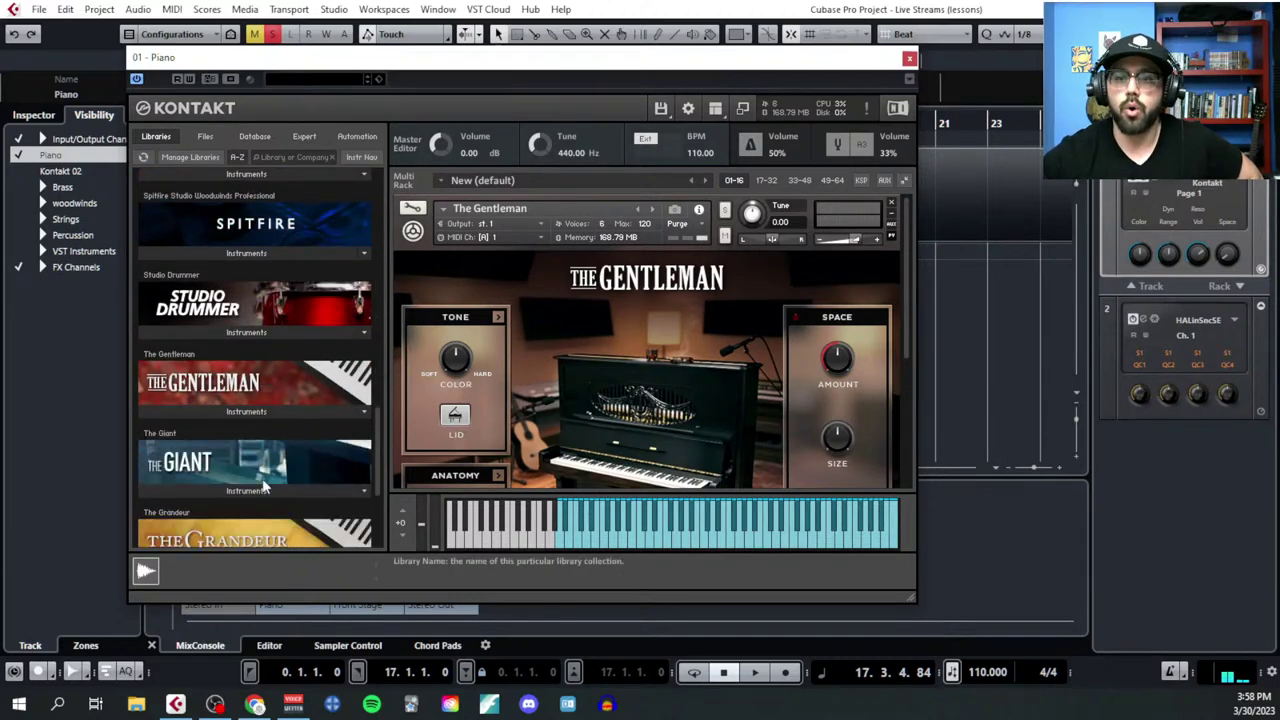
pyautogui.scroll(-2, 313, 496)
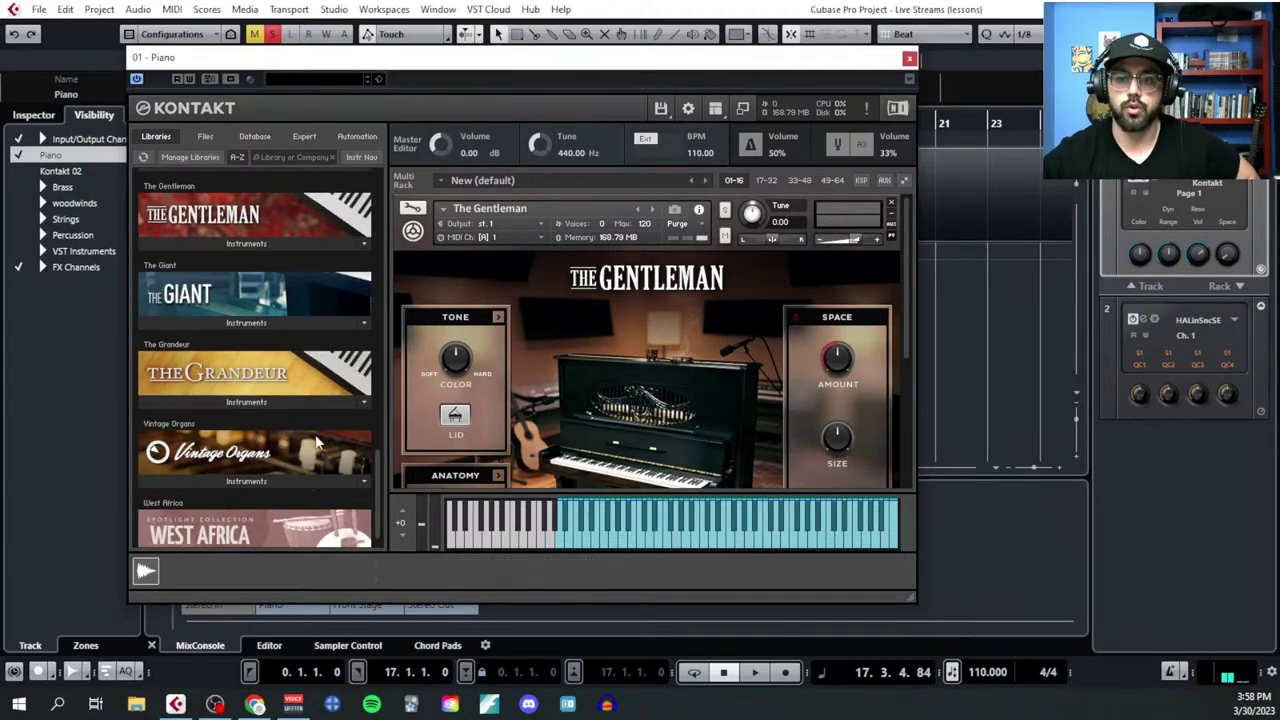
pyautogui.scroll(4, 318, 475)
pyautogui.scroll(9, 318, 475)
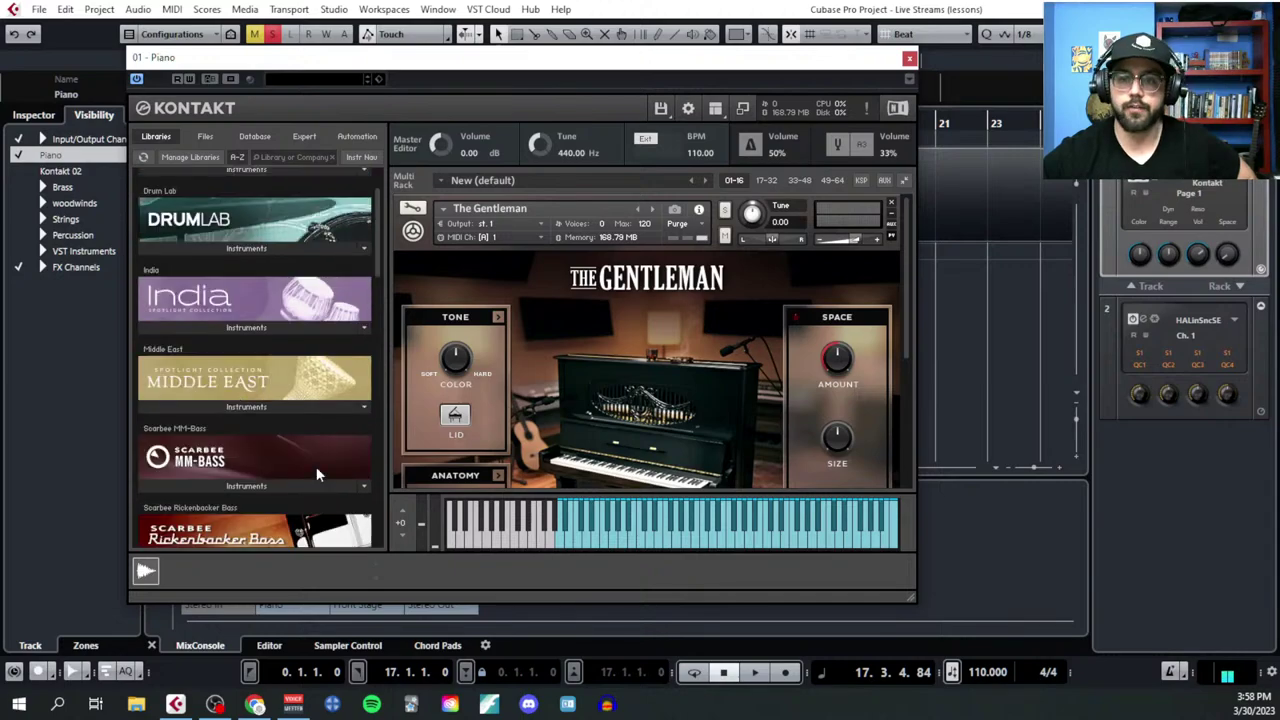
pyautogui.scroll(-10, 328, 370)
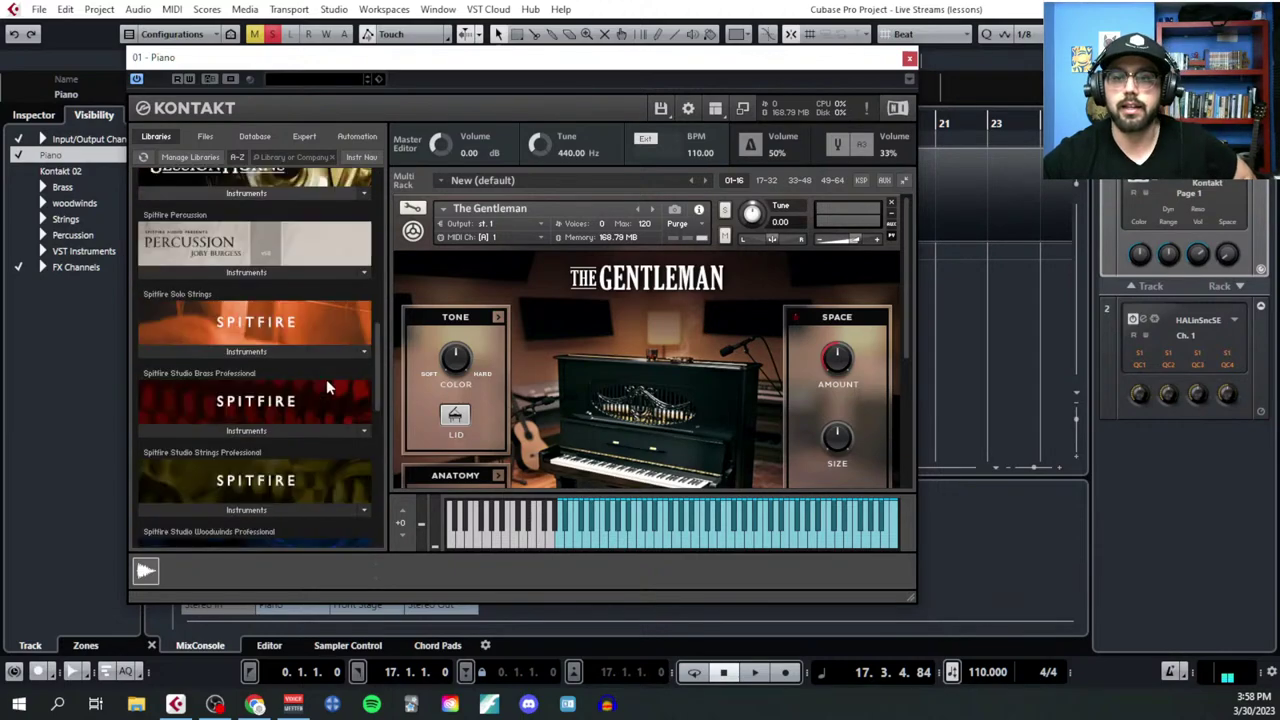
pyautogui.scroll(-1, 328, 387)
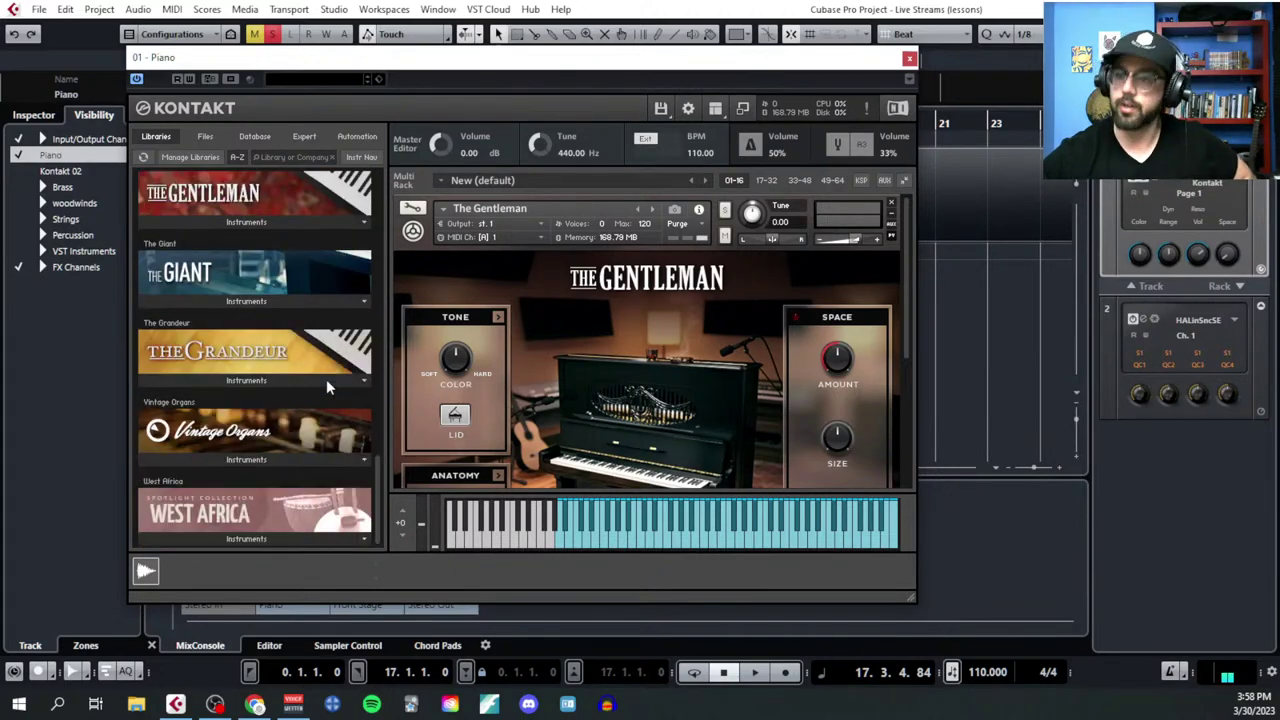
pyautogui.click(909, 58)
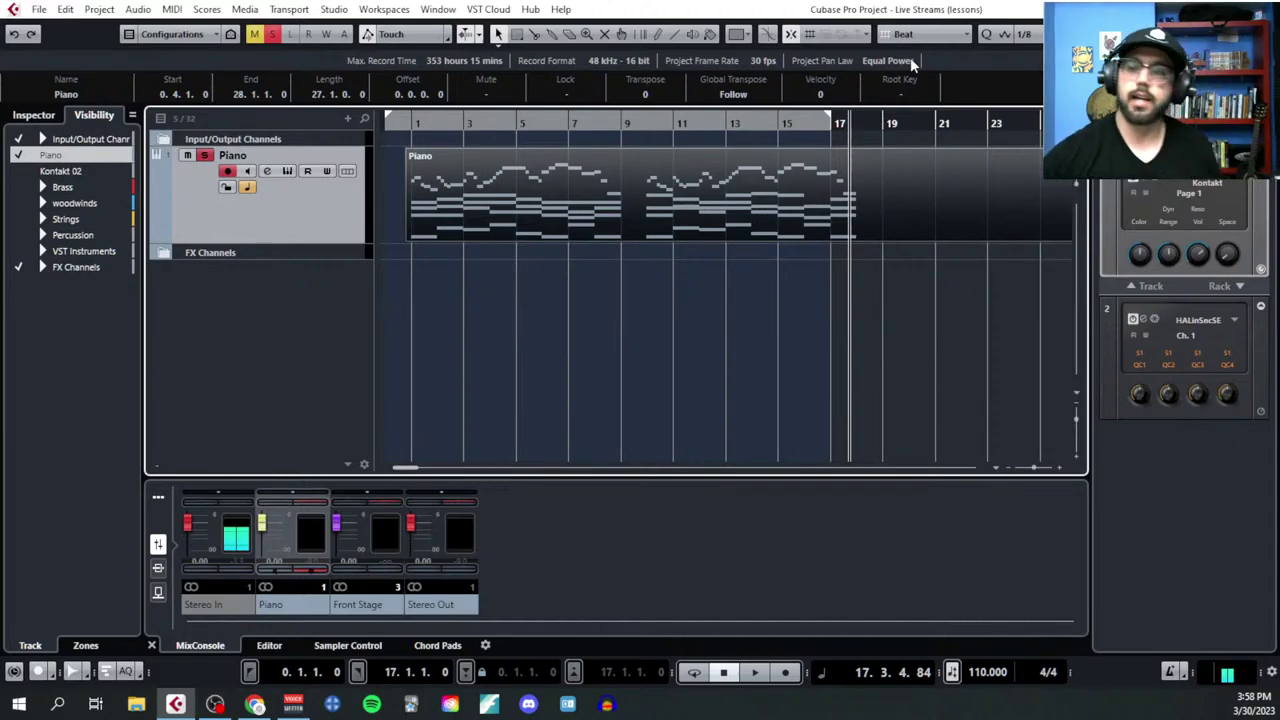
# Step: Open the Piano part in the Key Editor, check the F#4 melody note before bar 13, and close the editor
pyautogui.click(176, 14)
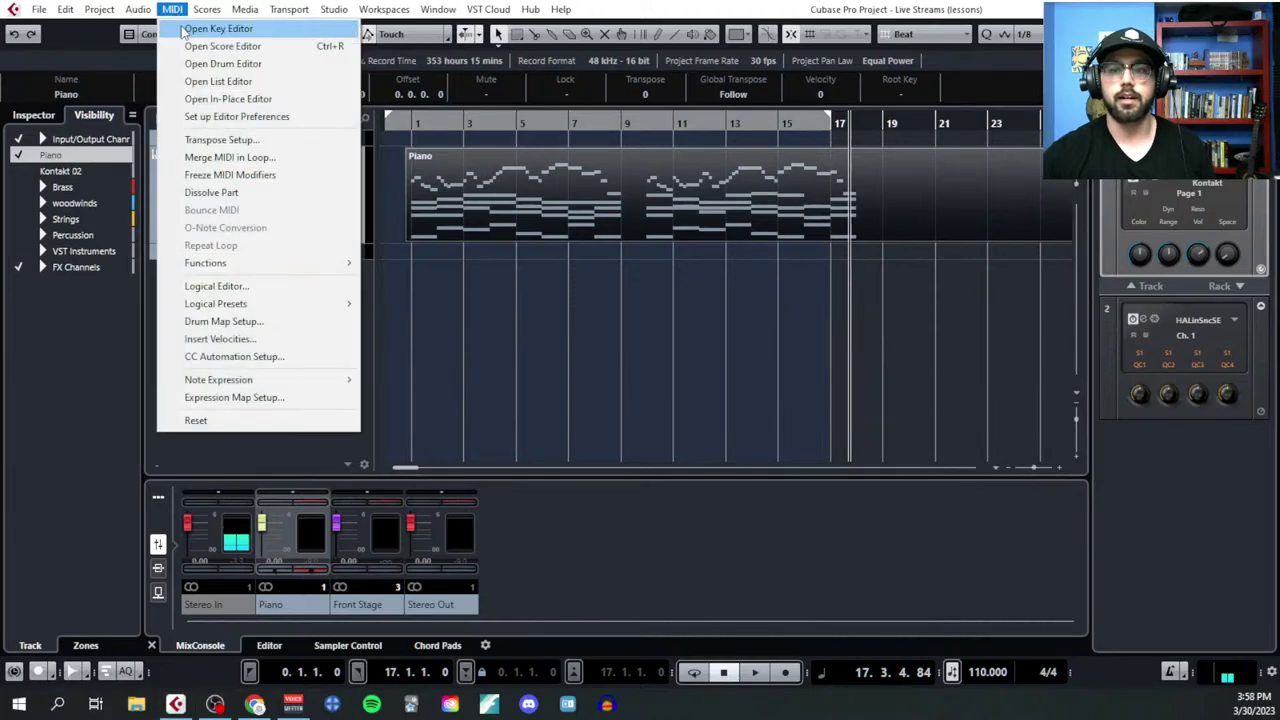
pyautogui.click(214, 27)
pyautogui.scroll(4, 495, 239)
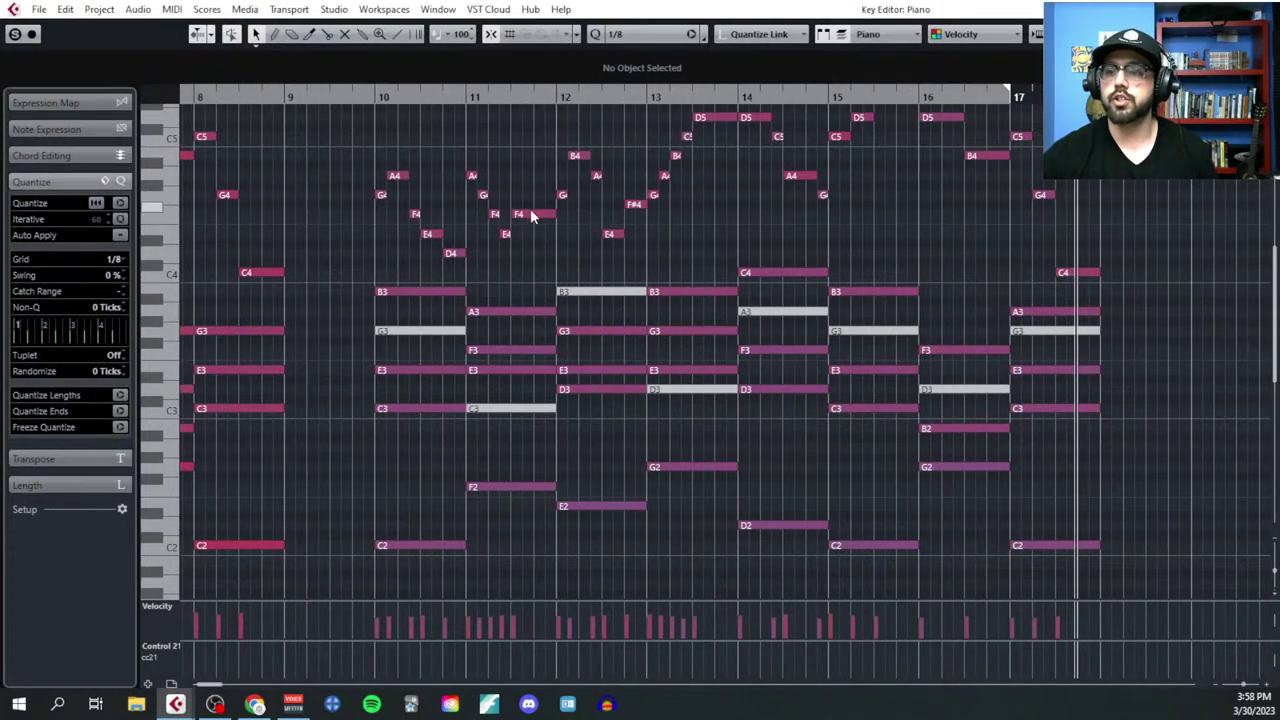
pyautogui.click(633, 204)
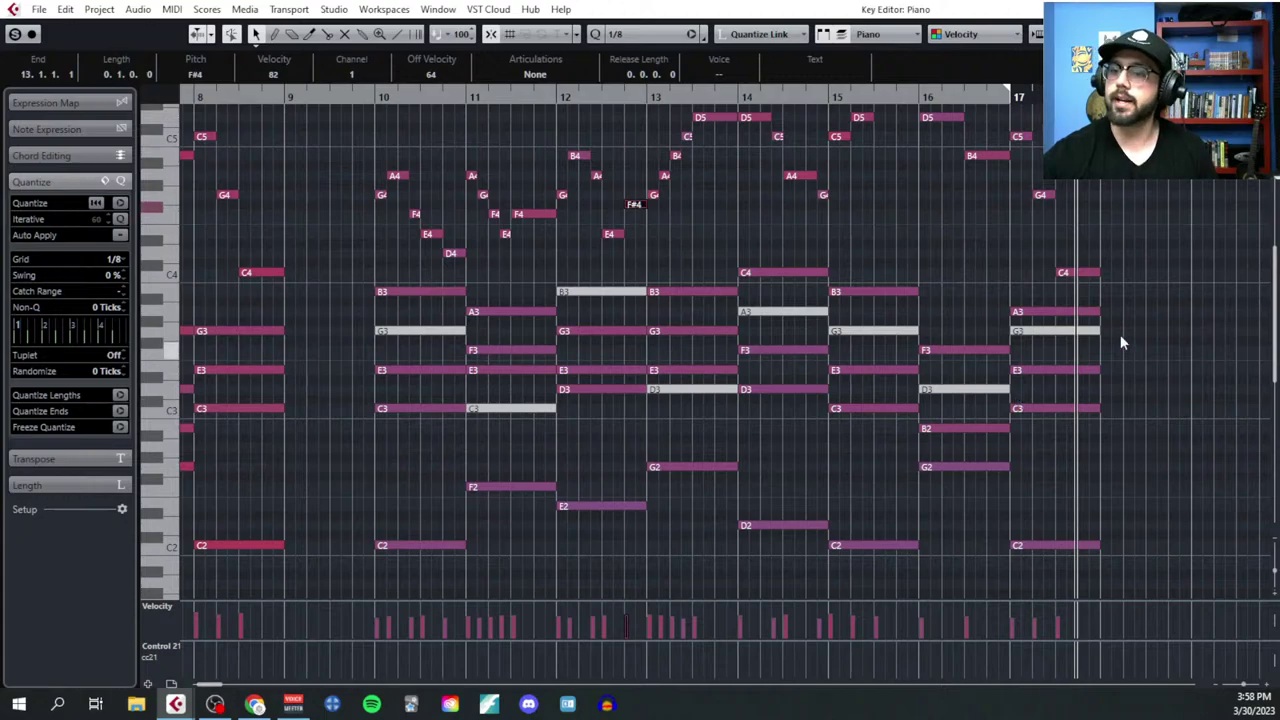
pyautogui.press('Escape')
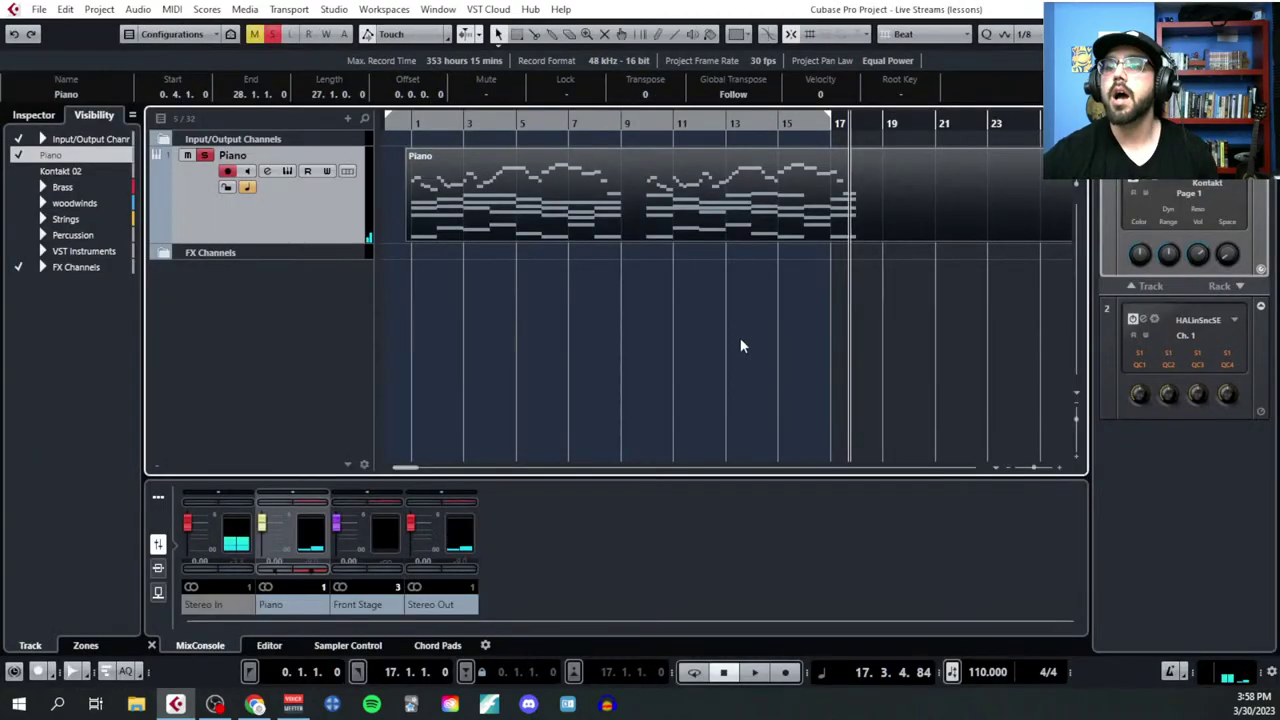
# Step: Place the playback cursor just before bar 19 and reopen the Piano part in the Key Editor
pyautogui.press('h')
pyautogui.press('h')
pyautogui.press('h')
pyautogui.click(544, 135)
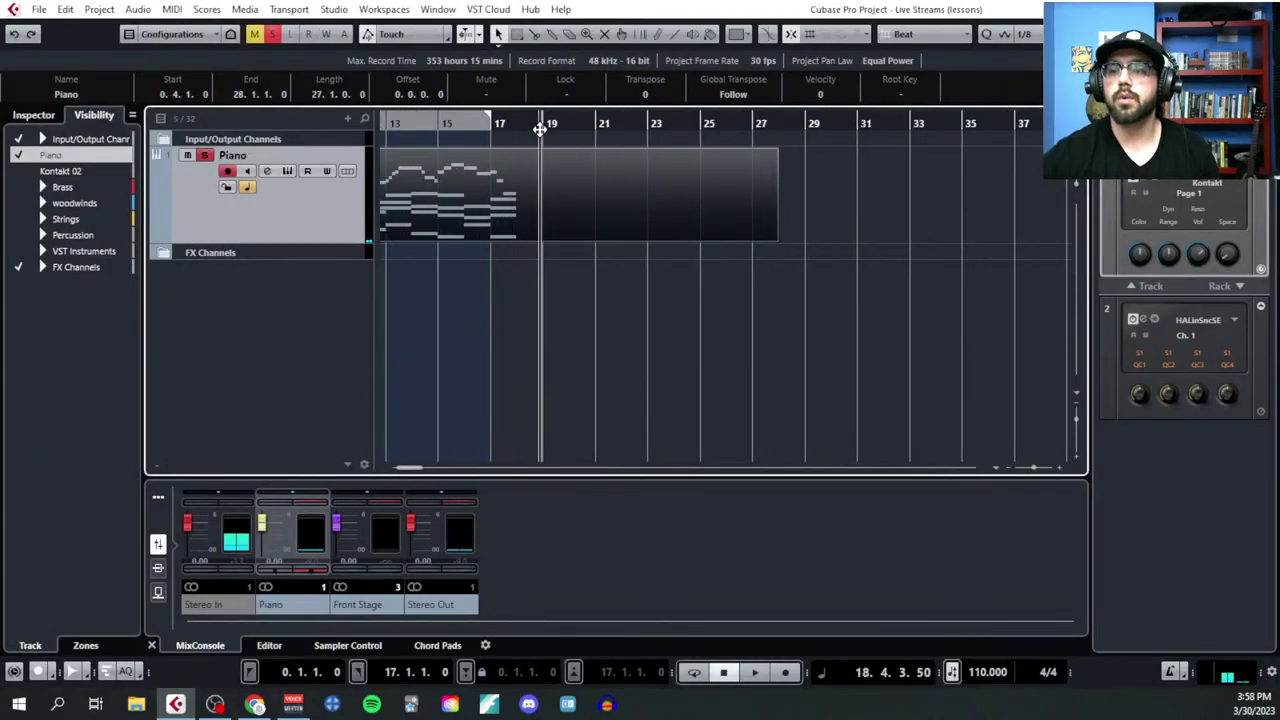
pyautogui.click(172, 9)
pyautogui.click(190, 29)
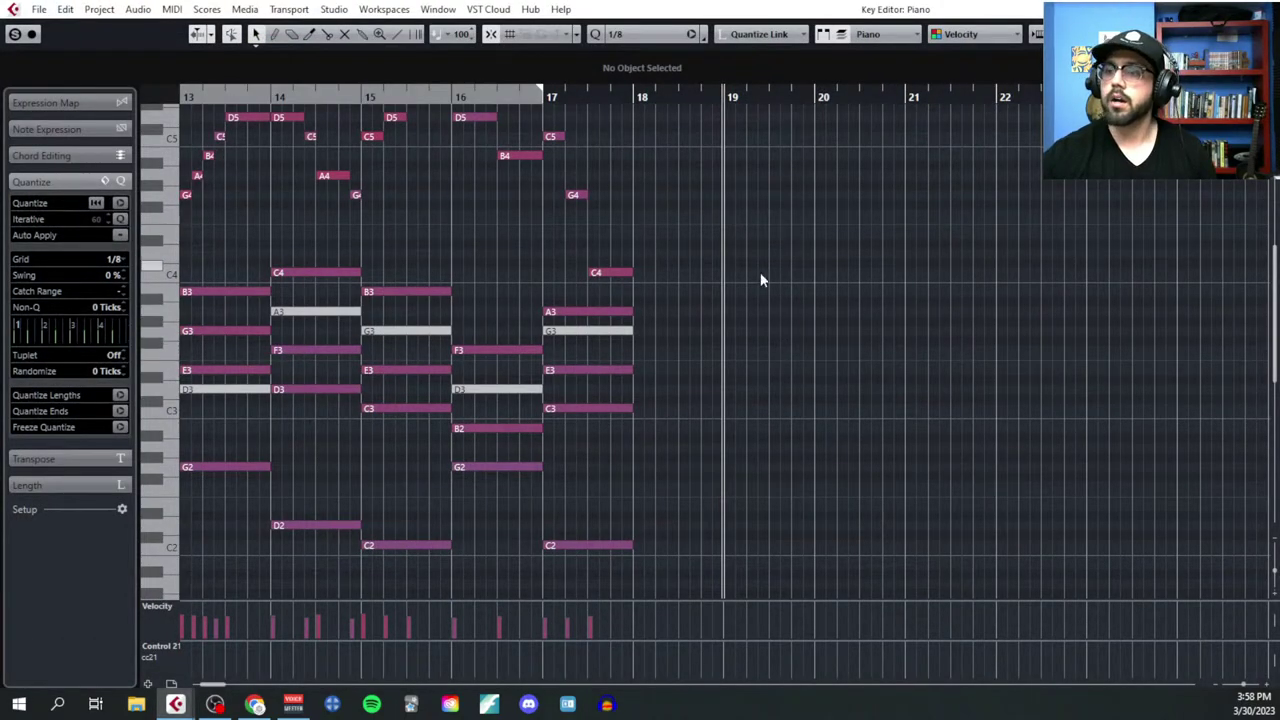
# Step: Copy all notes of the first progression, bars 1 to 8, and paste them starting at bar 19
pyautogui.press('g')
pyautogui.press('g')
pyautogui.press('g')
pyautogui.press('h')
pyautogui.press('h')
pyautogui.press('h')
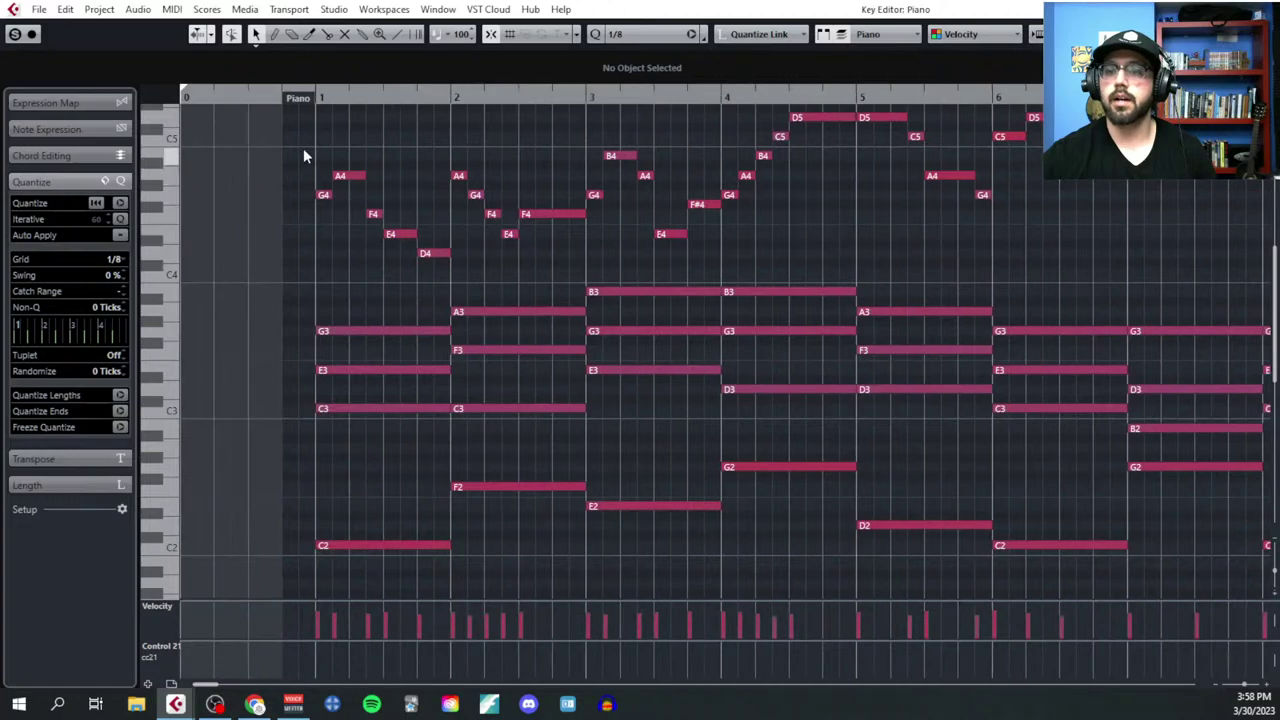
pyautogui.moveTo(303, 148); pyautogui.dragTo(1005, 435)
pyautogui.scroll(8, 950, 410)
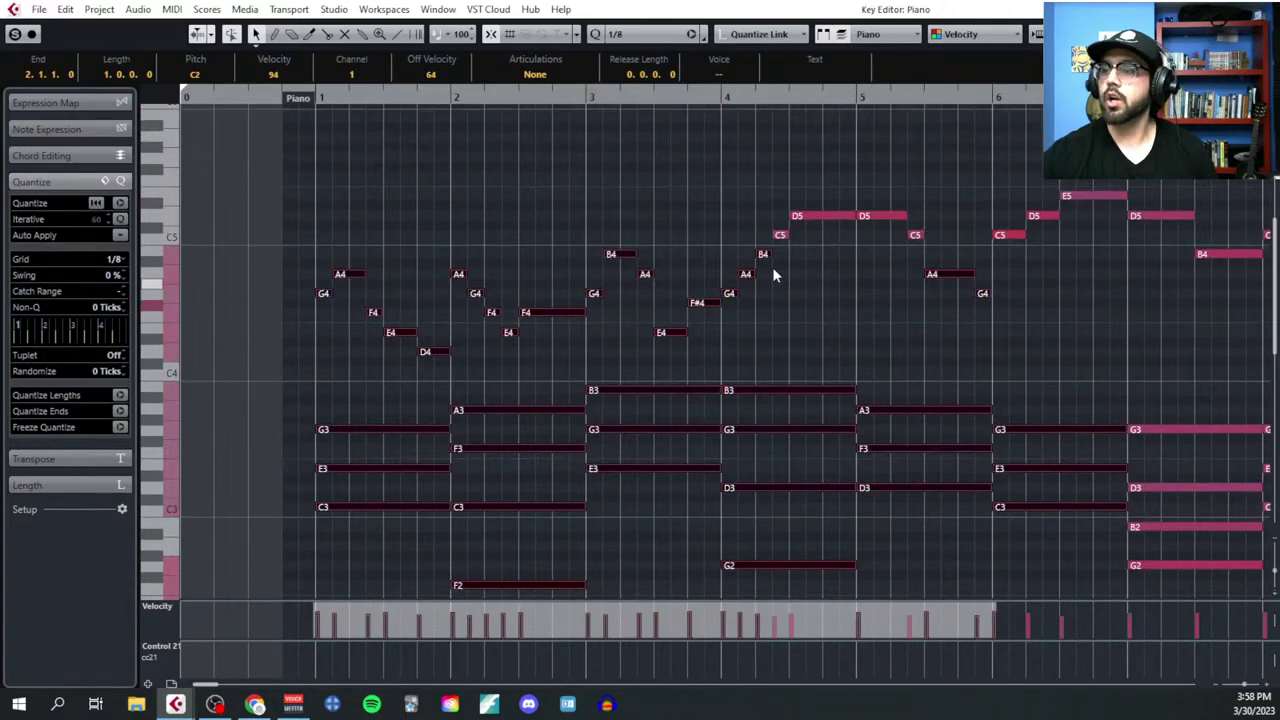
pyautogui.moveTo(714, 186); pyautogui.dragTo(1076, 427)
pyautogui.hscroll(5, 1000, 415)
pyautogui.moveTo(662, 186); pyautogui.dragTo(971, 528)
pyautogui.scroll(10, 971, 528)
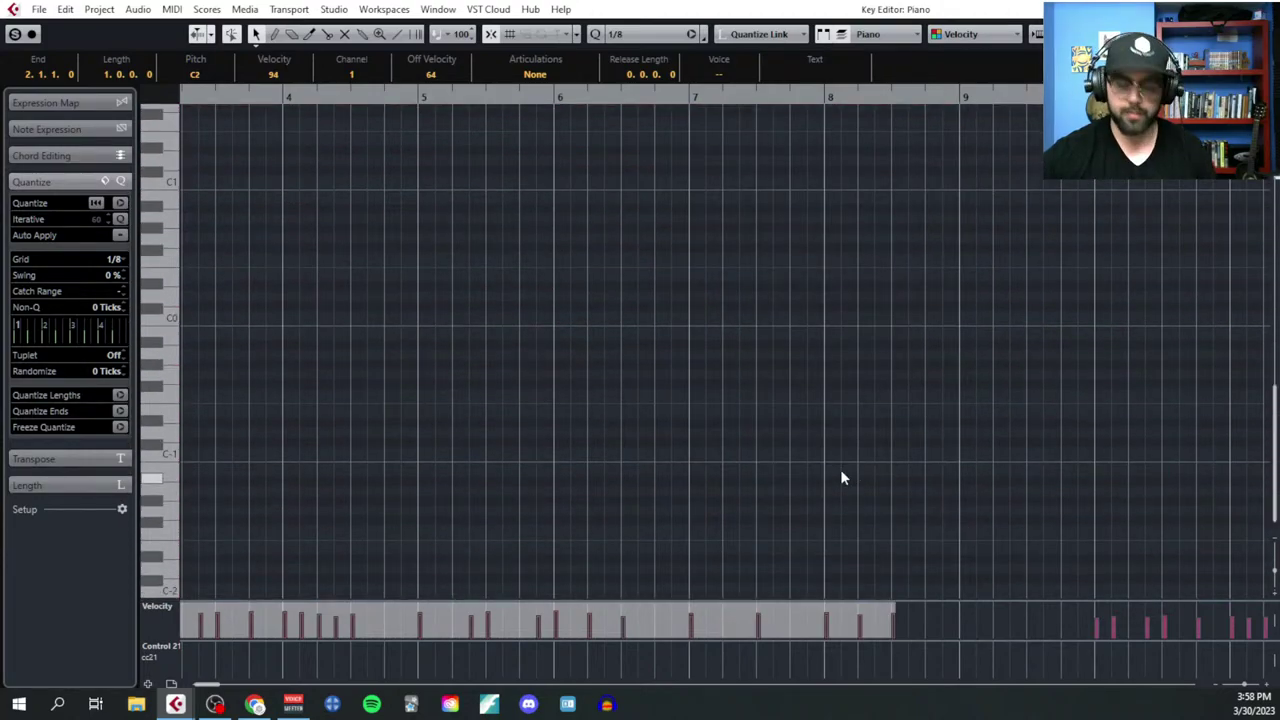
pyautogui.press('g')
pyautogui.press('g')
pyautogui.hscroll(5, 663, 420)
pyautogui.press('h')
pyautogui.press('h')
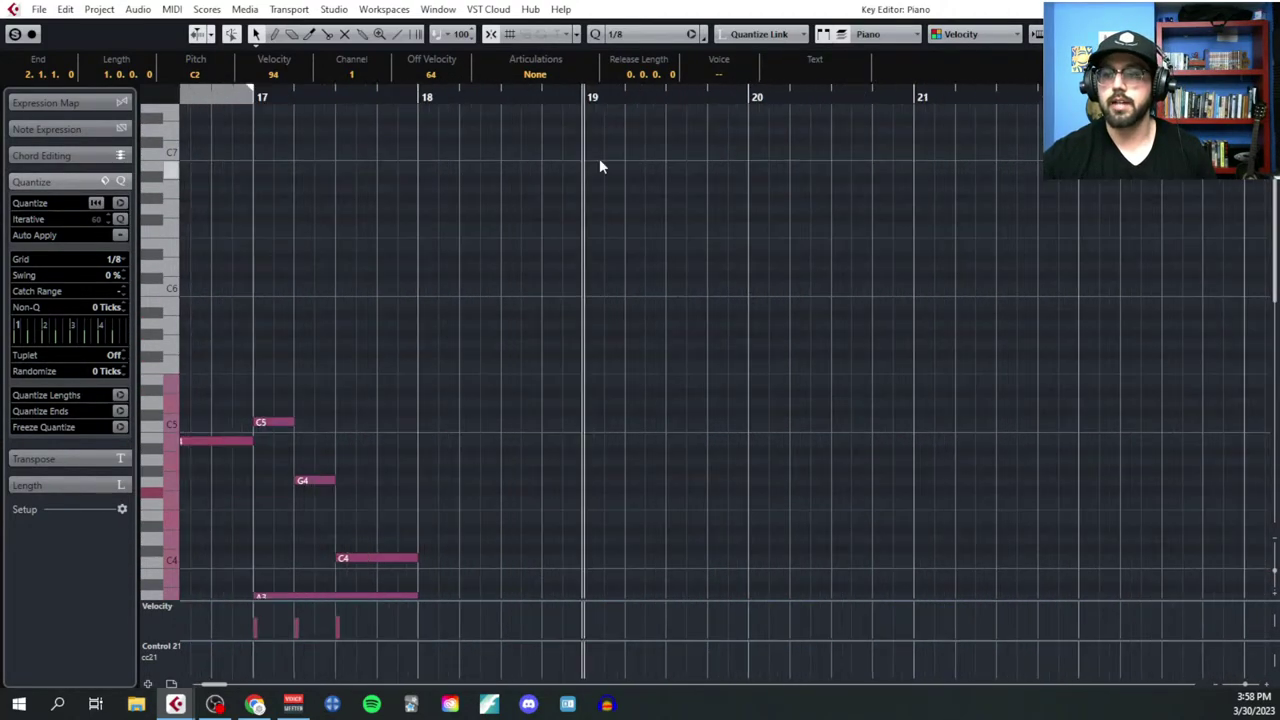
pyautogui.scroll(-5, 591, 320)
pyautogui.press('g')
# Step: Remove the C2 bass note beneath the first chord of the pasted progression in bar 19
pyautogui.hscroll(-10, 355, 276)
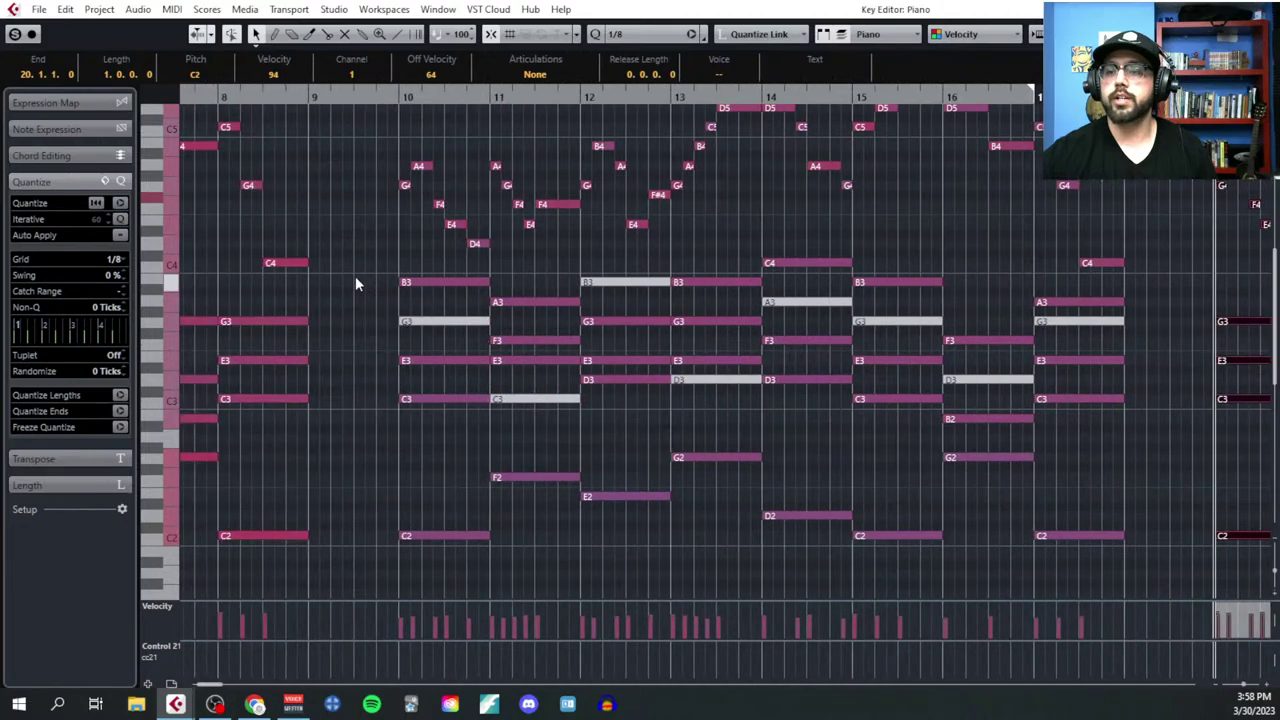
pyautogui.hscroll(5, 428, 340)
pyautogui.scroll(3, 671, 396)
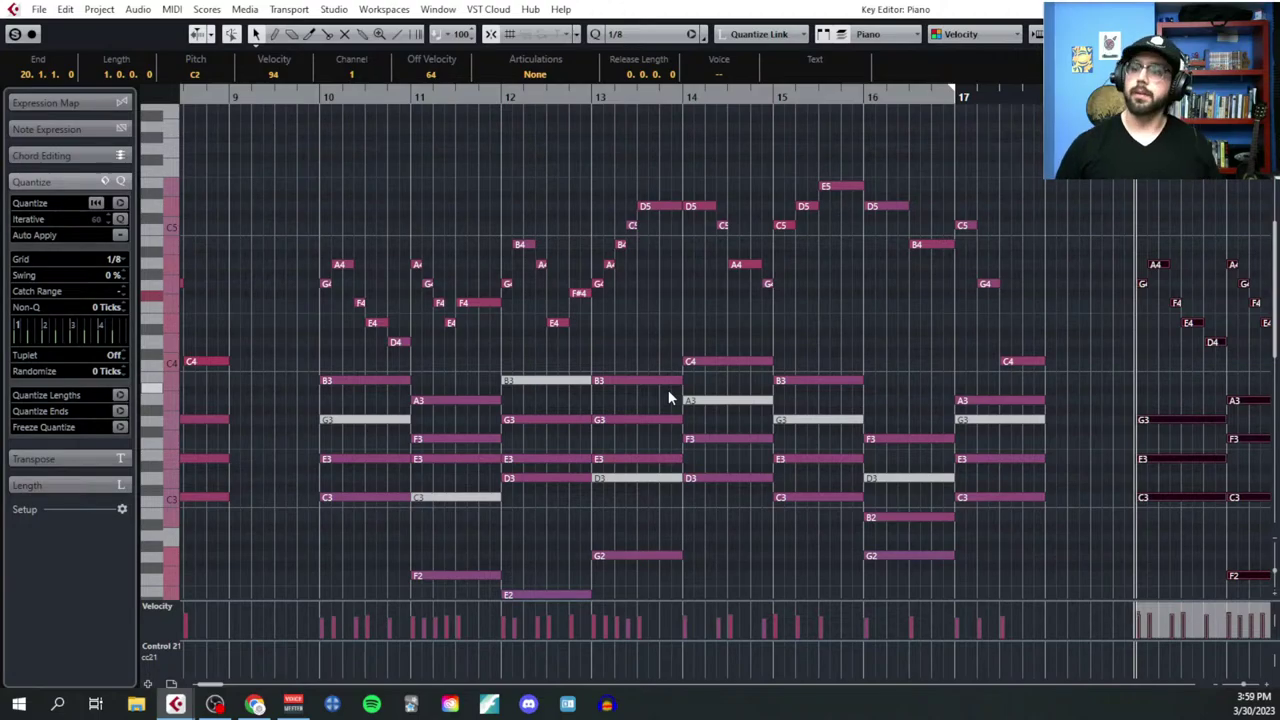
pyautogui.hscroll(5, 1094, 517)
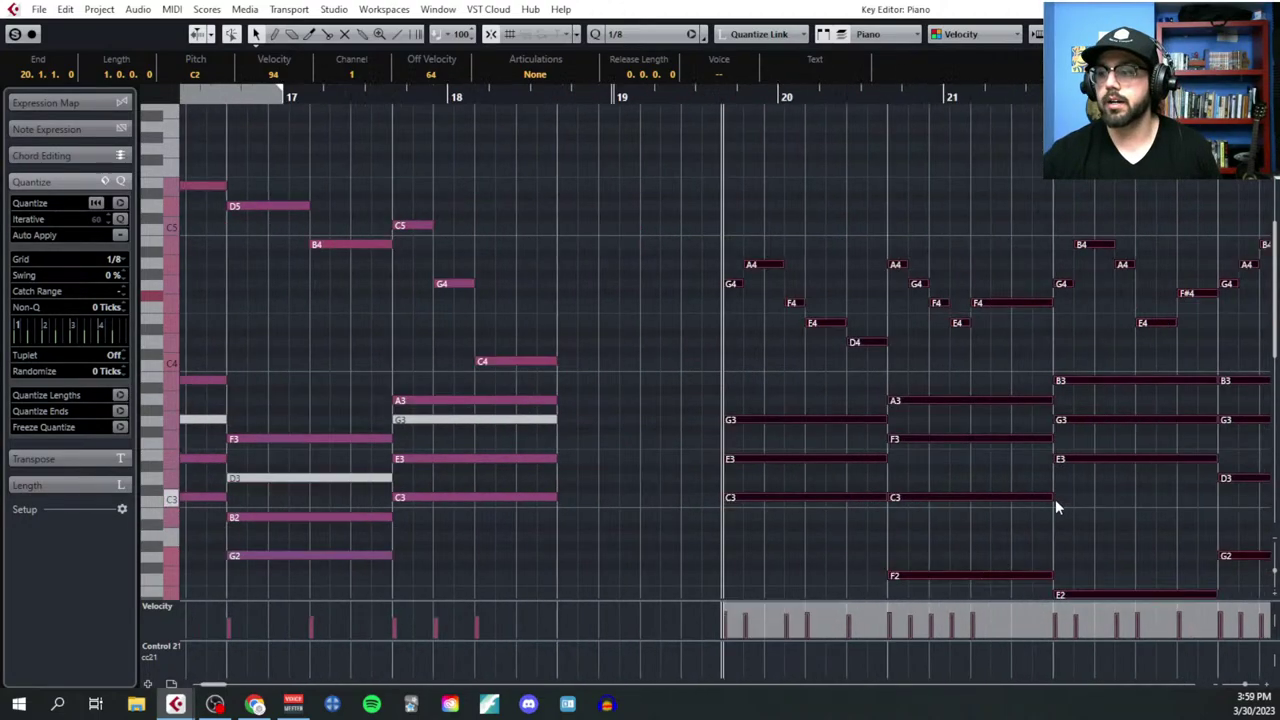
pyautogui.scroll(-2, 522, 483)
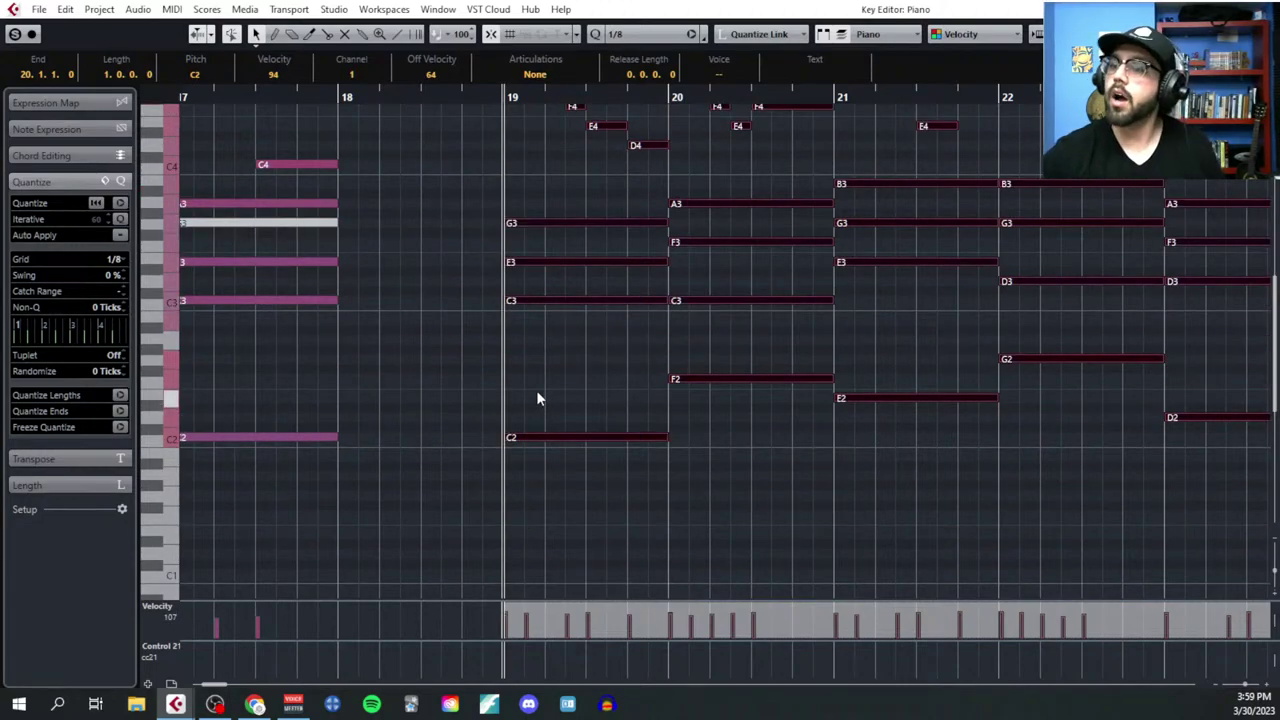
pyautogui.scroll(2, 516, 338)
pyautogui.moveTo(527, 395); pyautogui.dragTo(552, 452)
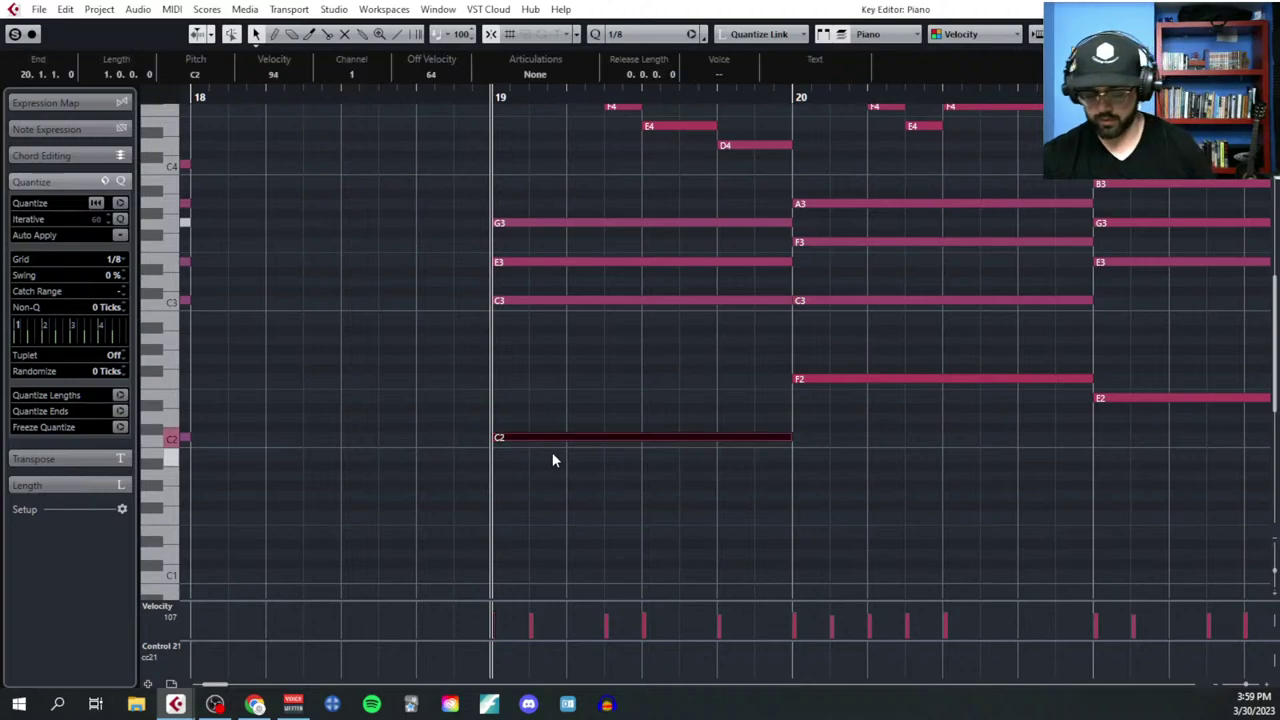
pyautogui.hotkey('shift', 'Up')
# Step: Split the C3, E3 and G3 notes of the bar 19 chord into quarter notes
pyautogui.rightClick(565, 340)
pyautogui.click(615, 341)
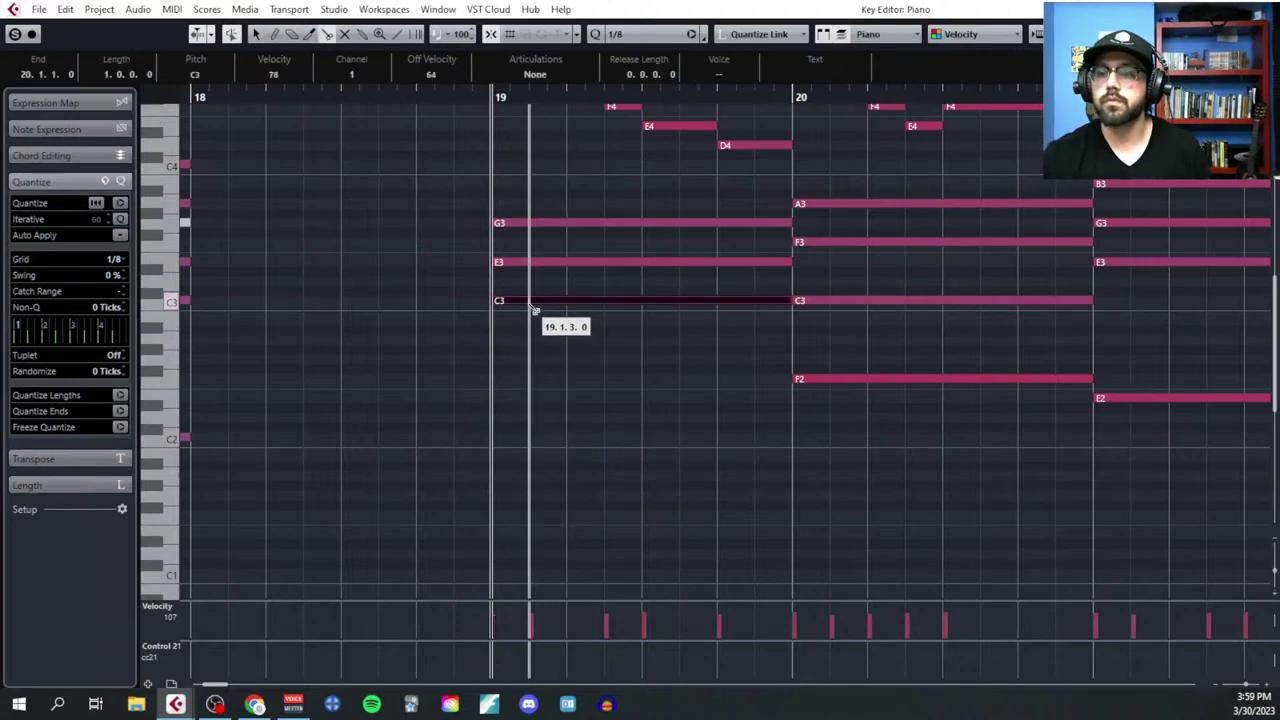
pyautogui.keyDown('alt'); pyautogui.click(533, 301); pyautogui.keyUp('alt')
pyautogui.hotkey('ctrl', 'z')
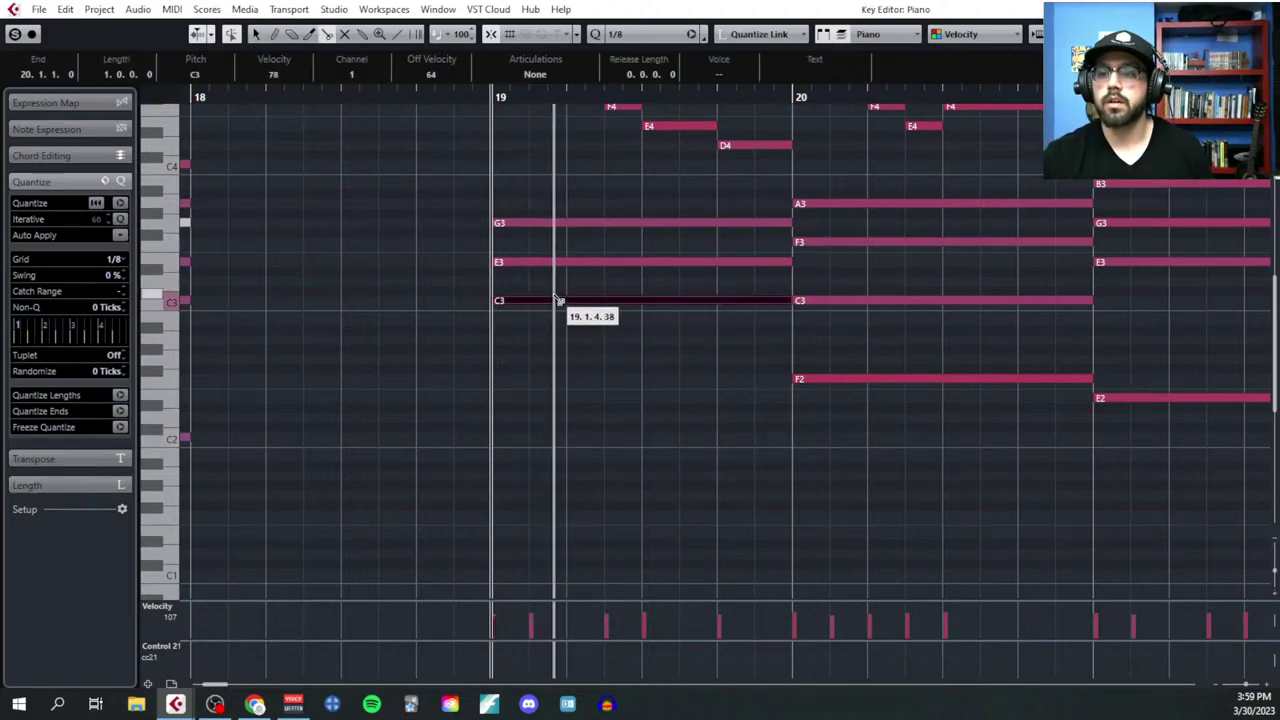
pyautogui.keyDown('alt'); pyautogui.click(569, 301); pyautogui.keyUp('alt')
pyautogui.moveTo(552, 206); pyautogui.dragTo(637, 284)
pyautogui.keyDown('alt'); pyautogui.click(569, 262); pyautogui.keyUp('alt')
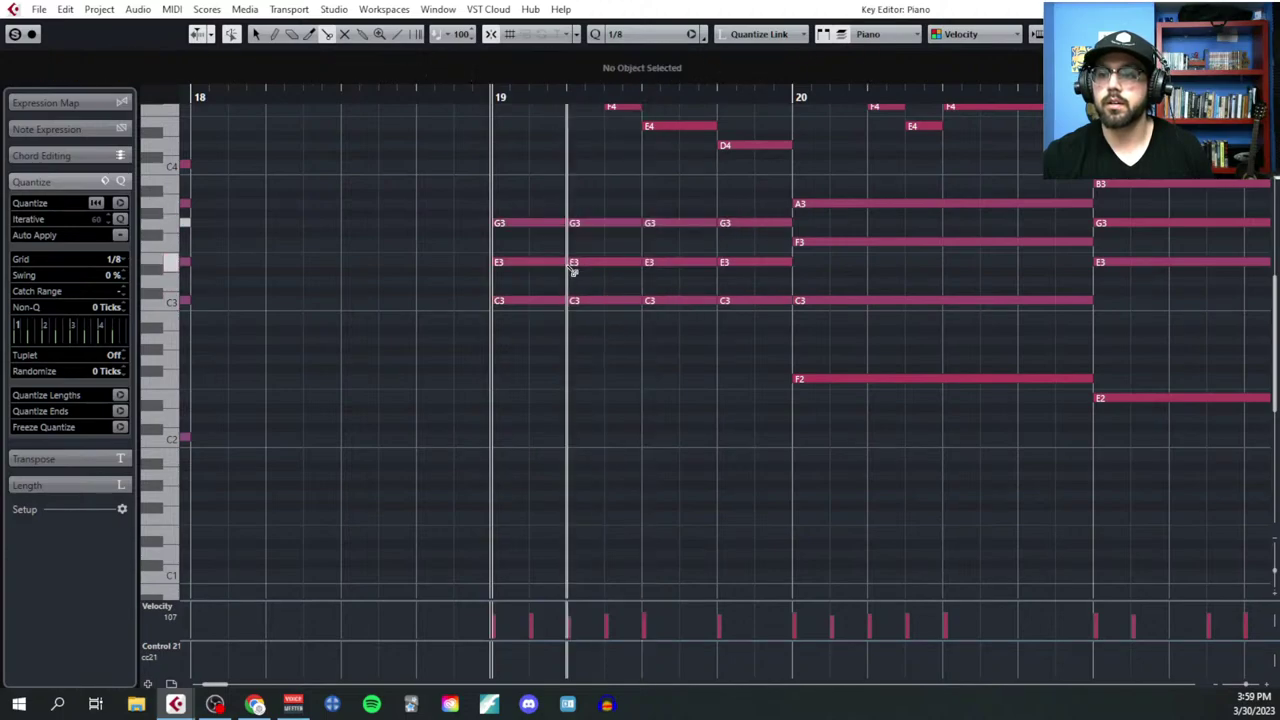
# Step: Trim bar 19's G3 and E3 notes to offbeat eighth notes and its C3 notes to eighth notes on the beats
pyautogui.press('1')
pyautogui.moveTo(503, 206); pyautogui.dragTo(541, 268)
pyautogui.keyDown('shift'); pyautogui.click(595, 222); pyautogui.keyUp('shift')
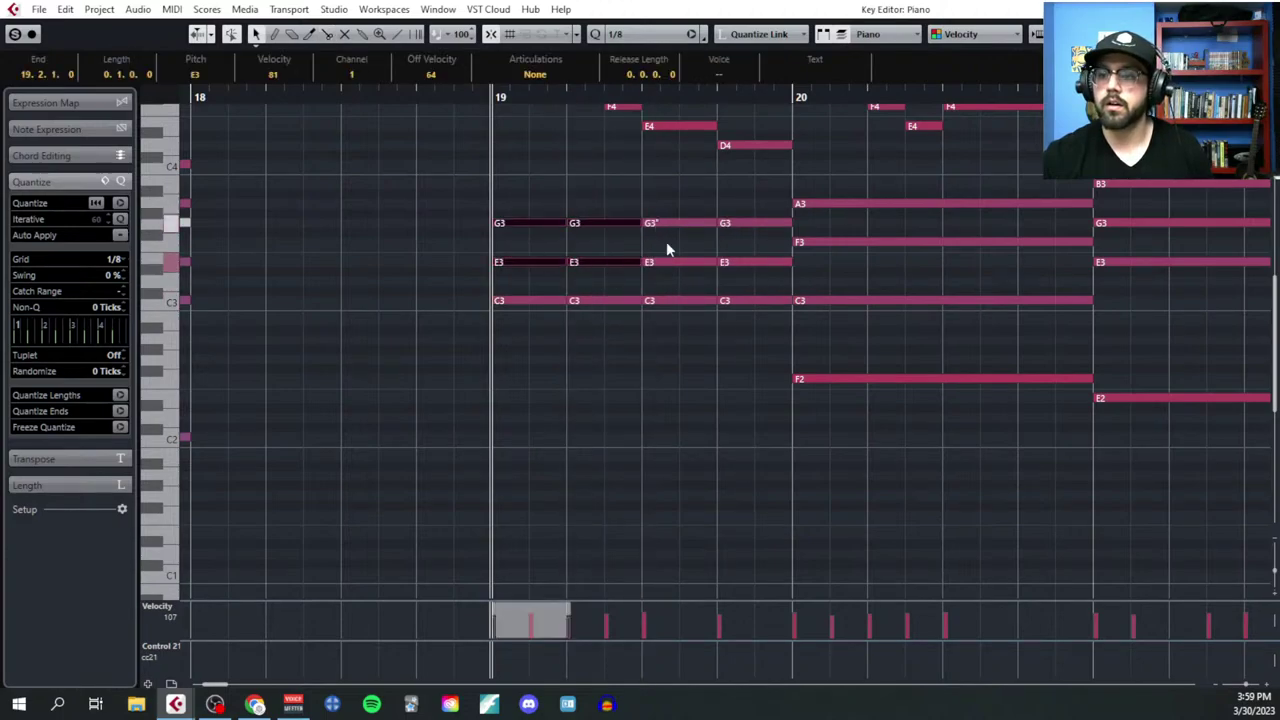
pyautogui.keyDown('shift'); pyautogui.click(666, 249); pyautogui.keyUp('shift')
pyautogui.keyDown('shift'); pyautogui.click(737, 240); pyautogui.keyUp('shift')
pyautogui.moveTo(500, 222); pyautogui.dragTo(537, 222)
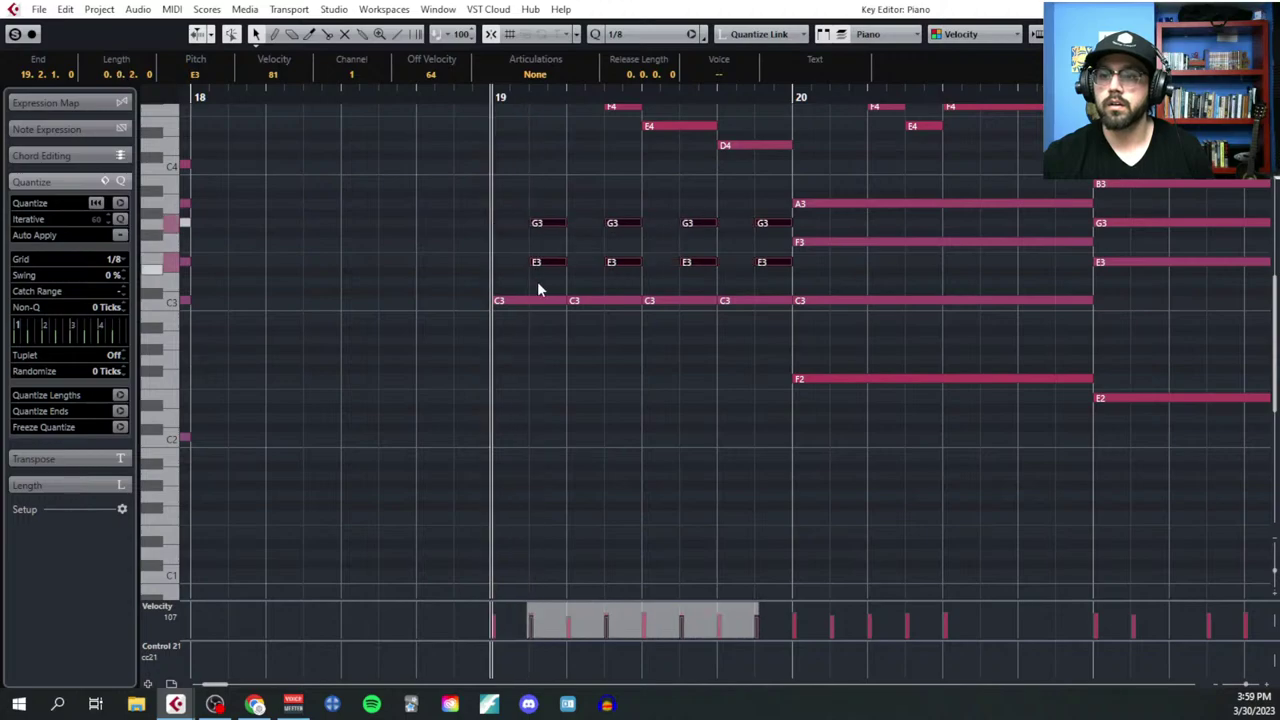
pyautogui.moveTo(548, 282); pyautogui.dragTo(755, 301)
# Step: Play back the alternating pattern in bar 19 and set the quantize grid to 1/16
pyautogui.press('space')
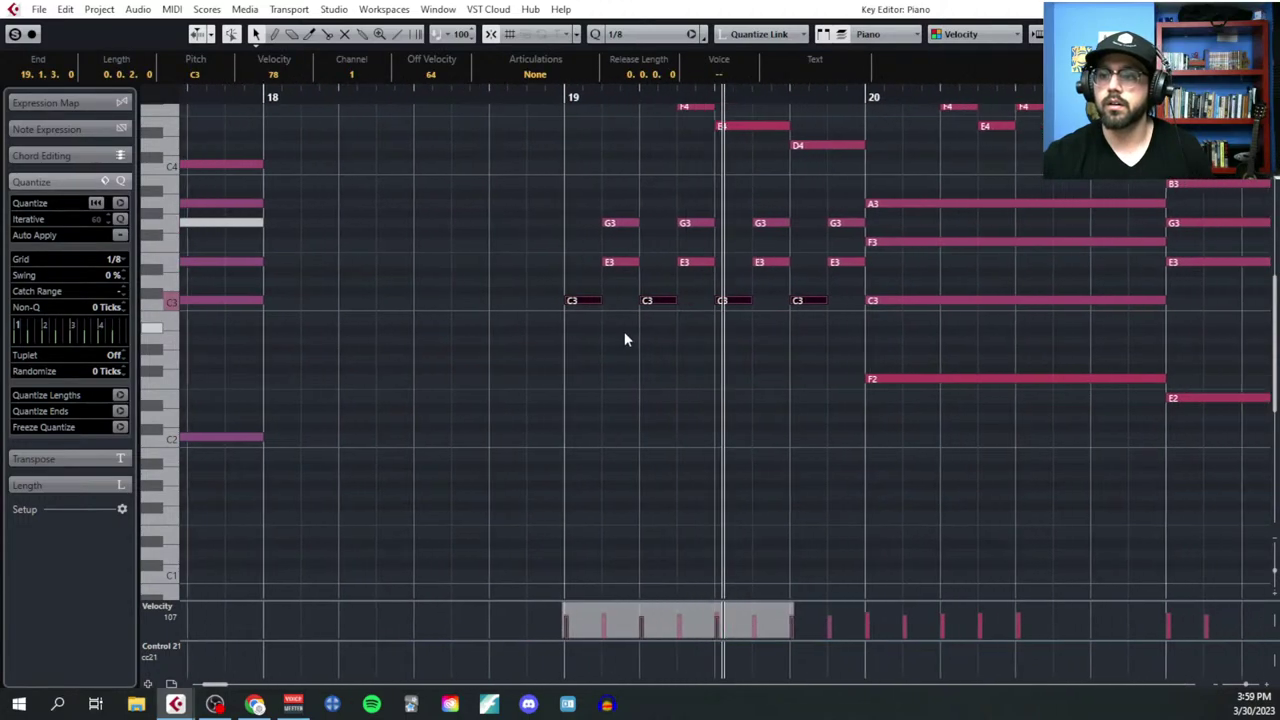
pyautogui.click(128, 265)
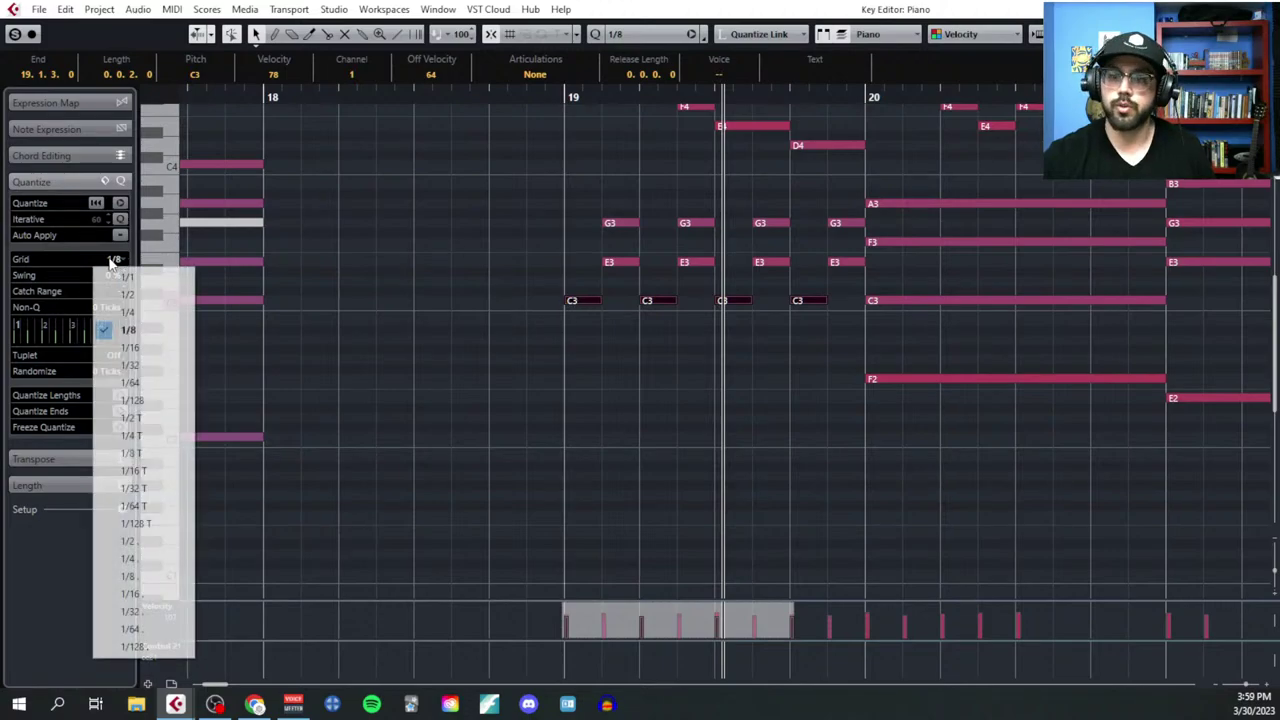
pyautogui.click(112, 345)
# Step: Try to shorten and shift the C3 and E3–G3 notes into alternating sixteenth notes across the first two beats of bar 19
pyautogui.press('h')
pyautogui.moveTo(569, 189); pyautogui.dragTo(596, 269)
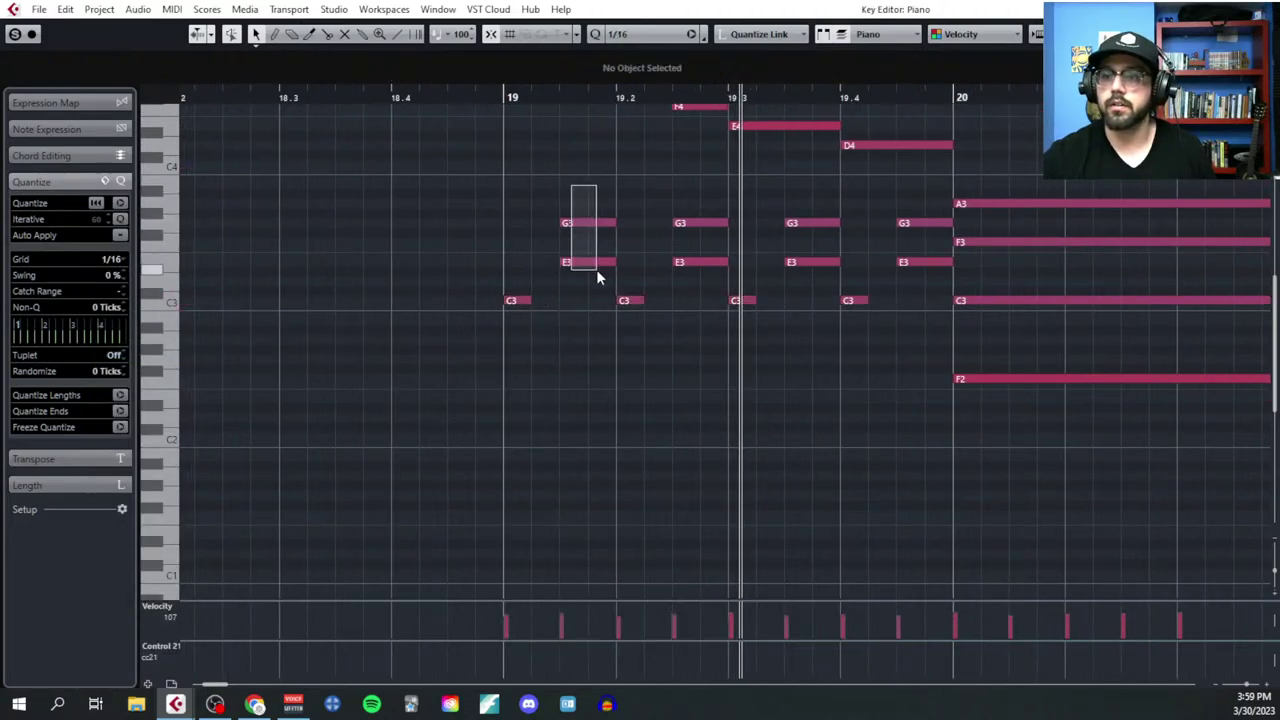
pyautogui.hotkey('ctrl', 'Left')
pyautogui.moveTo(585, 222); pyautogui.dragTo(559, 222)
pyautogui.moveTo(629, 197); pyautogui.dragTo(912, 267)
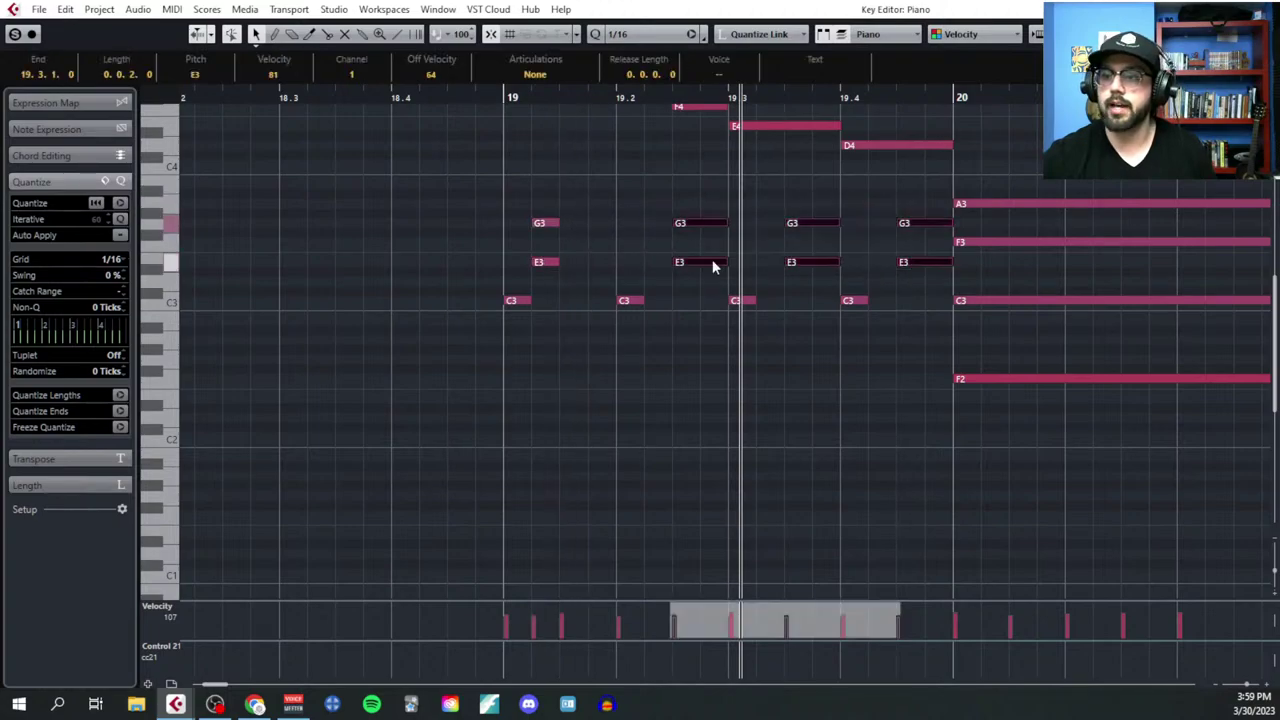
pyautogui.moveTo(711, 263); pyautogui.dragTo(575, 305)
pyautogui.click(720, 242)
pyautogui.moveTo(692, 204); pyautogui.dragTo(851, 277)
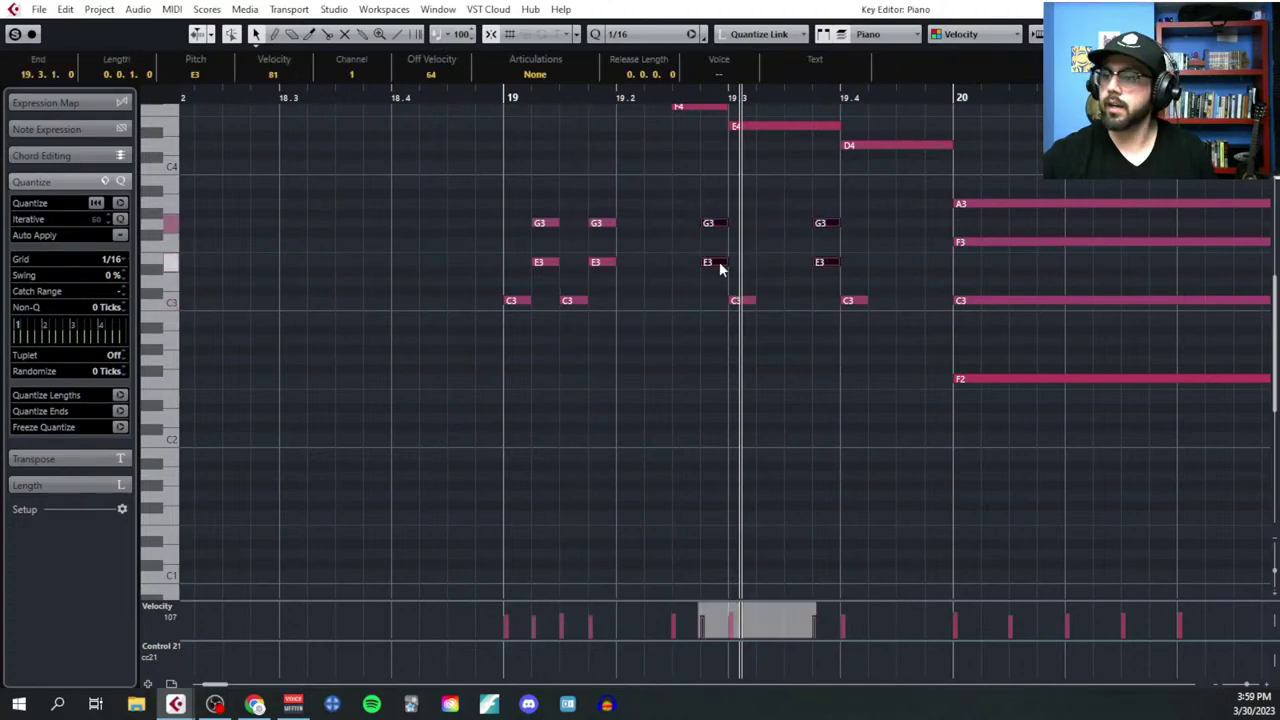
pyautogui.moveTo(720, 266); pyautogui.dragTo(856, 316)
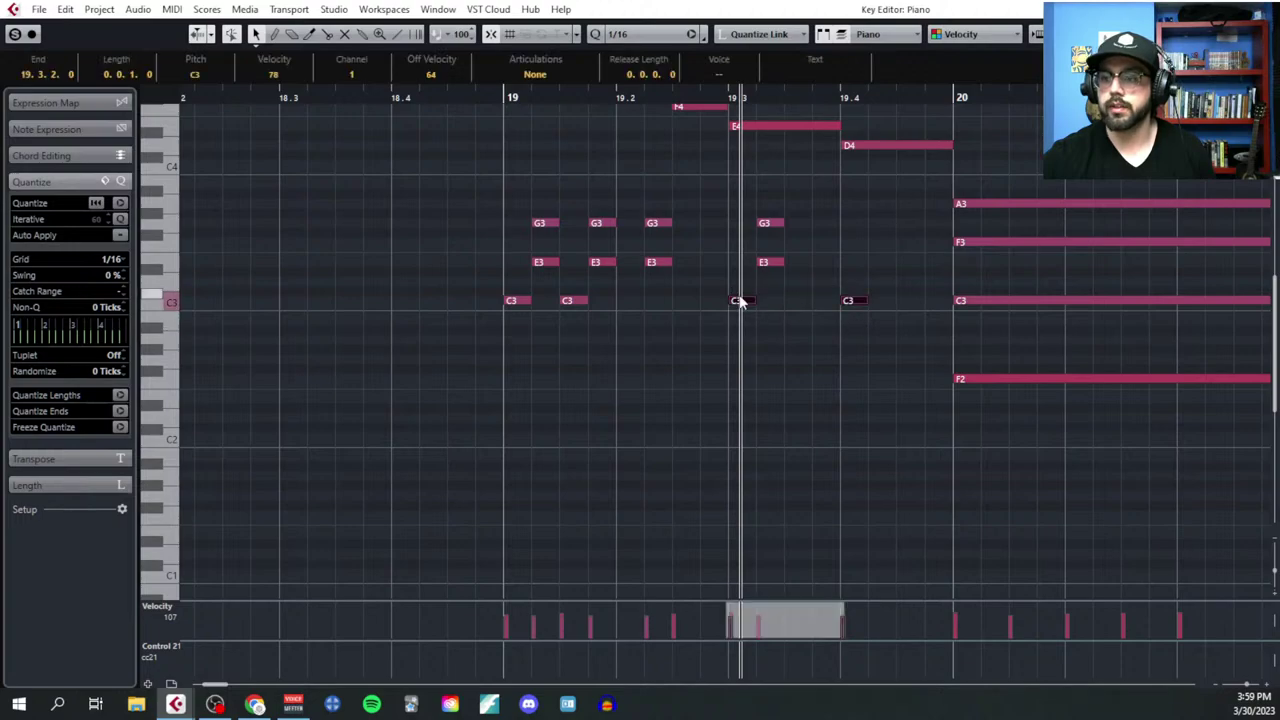
pyautogui.moveTo(740, 300); pyautogui.dragTo(658, 292)
pyautogui.moveTo(709, 200); pyautogui.dragTo(711, 310)
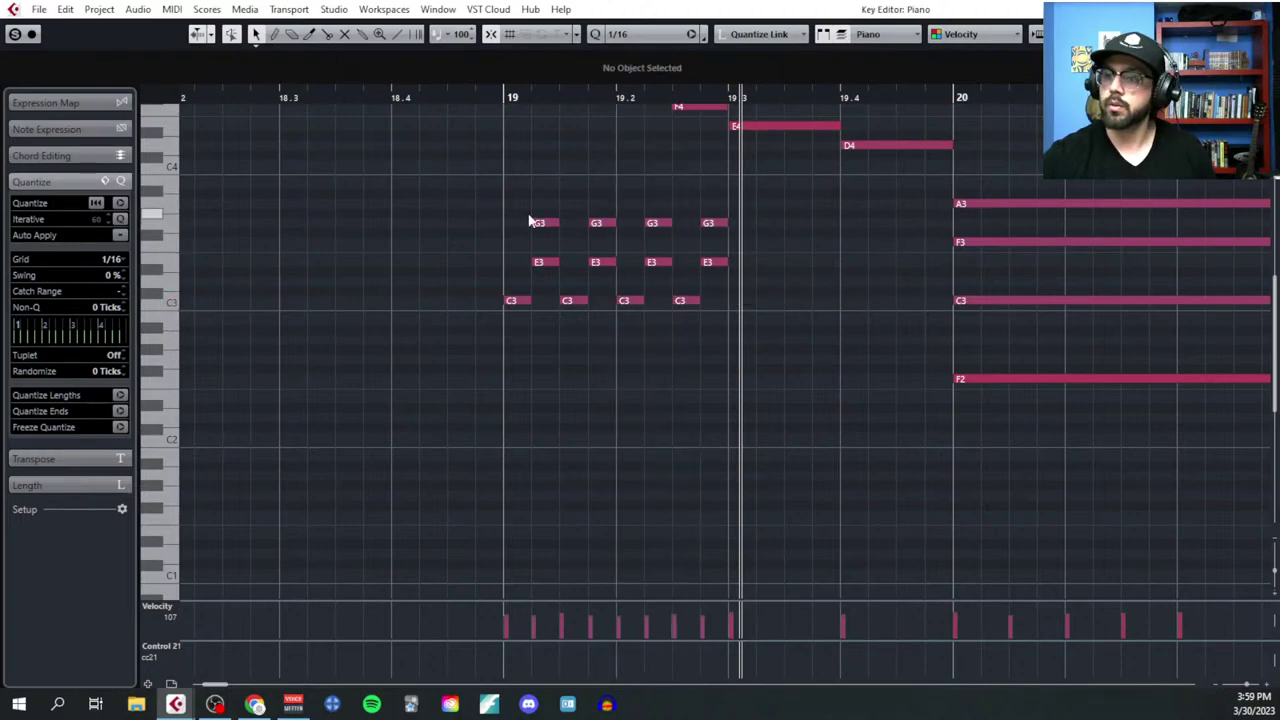
# Step: Copy the two-beat sixteenth-note pattern onto beats 3 and 4 of bar 19
pyautogui.moveTo(514, 213); pyautogui.dragTo(716, 350)
pyautogui.click(729, 97)
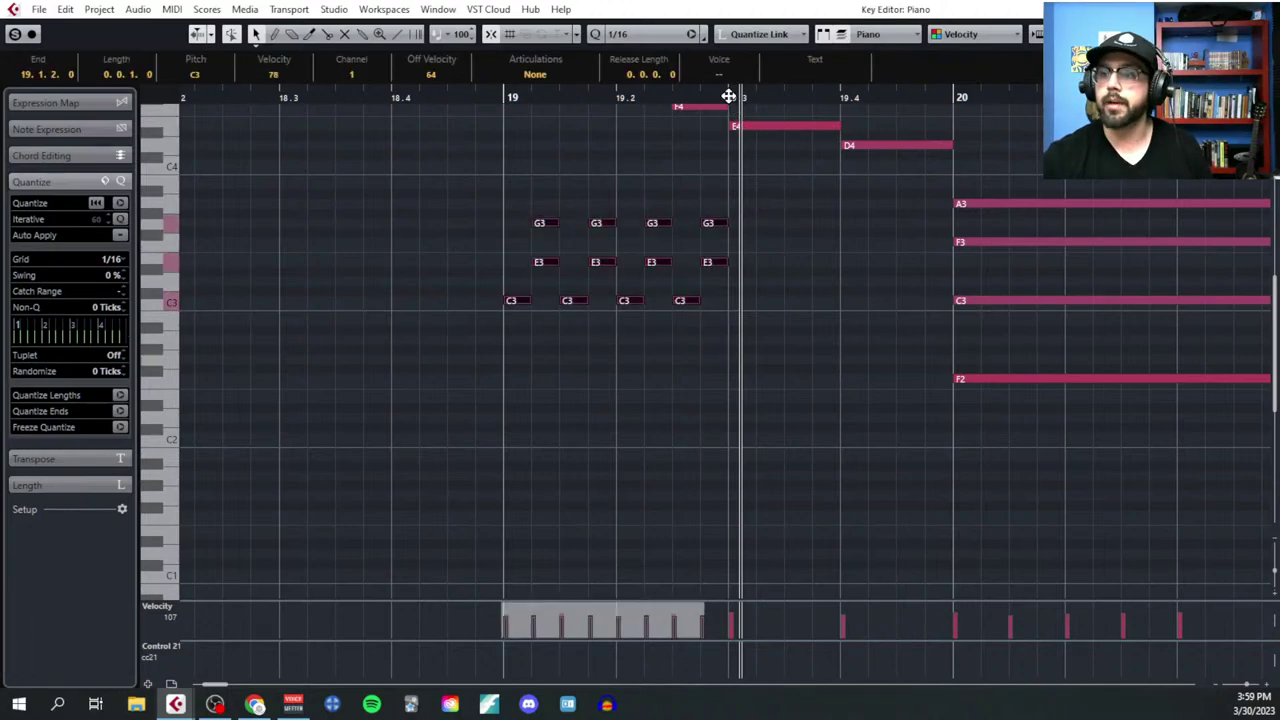
pyautogui.hotkey('ctrl', 'v')
pyautogui.hscroll(-3, 549, 151)
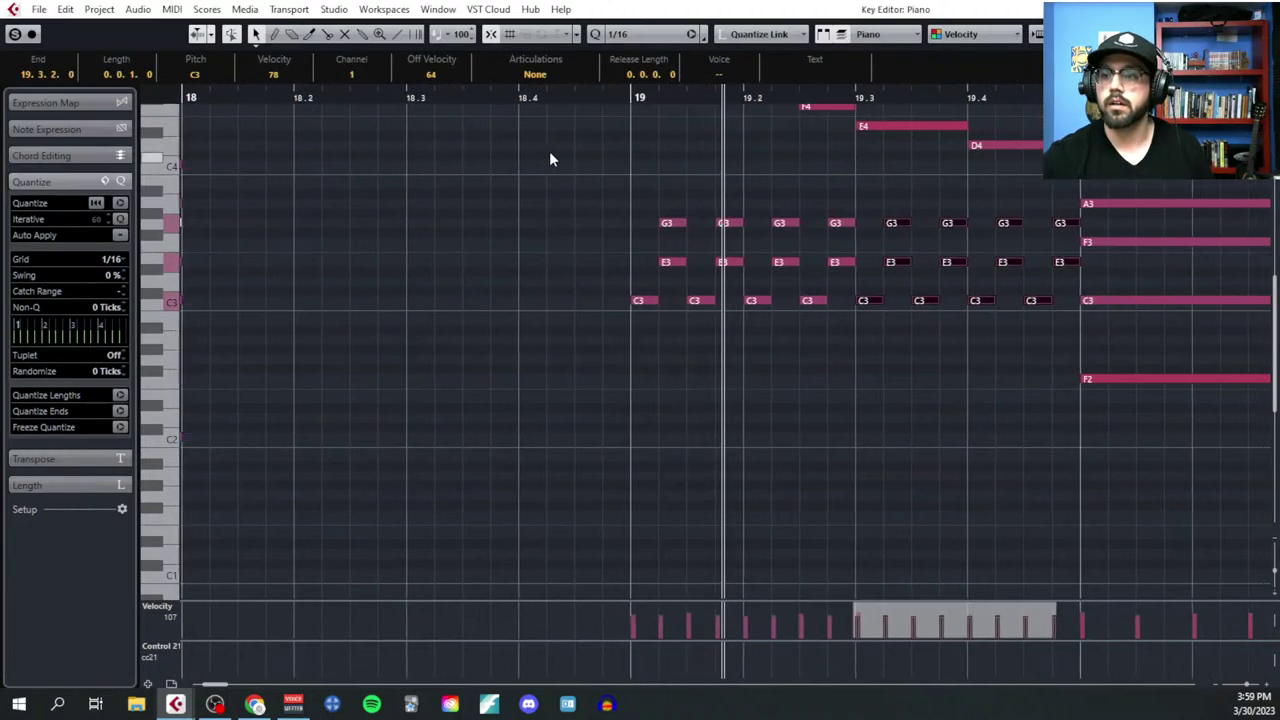
pyautogui.hscroll(2, 549, 155)
# Step: Undo the sixteenth-note edits in bar 19 back to the one-chord-per-beat pattern
pyautogui.hotkey('ctrl', 'z')
pyautogui.hotkey('ctrl', 'z')
pyautogui.hotkey('ctrl', 'z')
pyautogui.hotkey('ctrl', 'z')
pyautogui.hotkey('ctrl', 'z')
pyautogui.hotkey('ctrl', 'z')
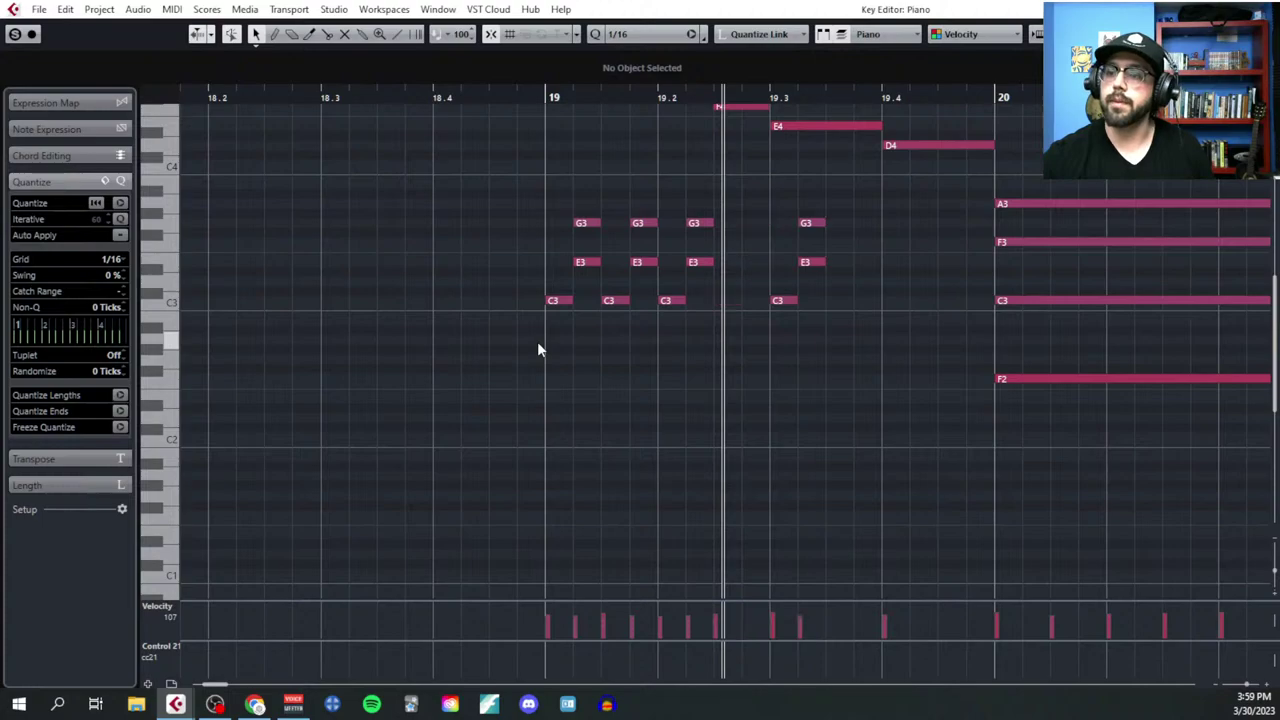
pyautogui.hotkey('ctrl', 'z')
pyautogui.hotkey('ctrl', 'z')
pyautogui.hotkey('ctrl', 'z')
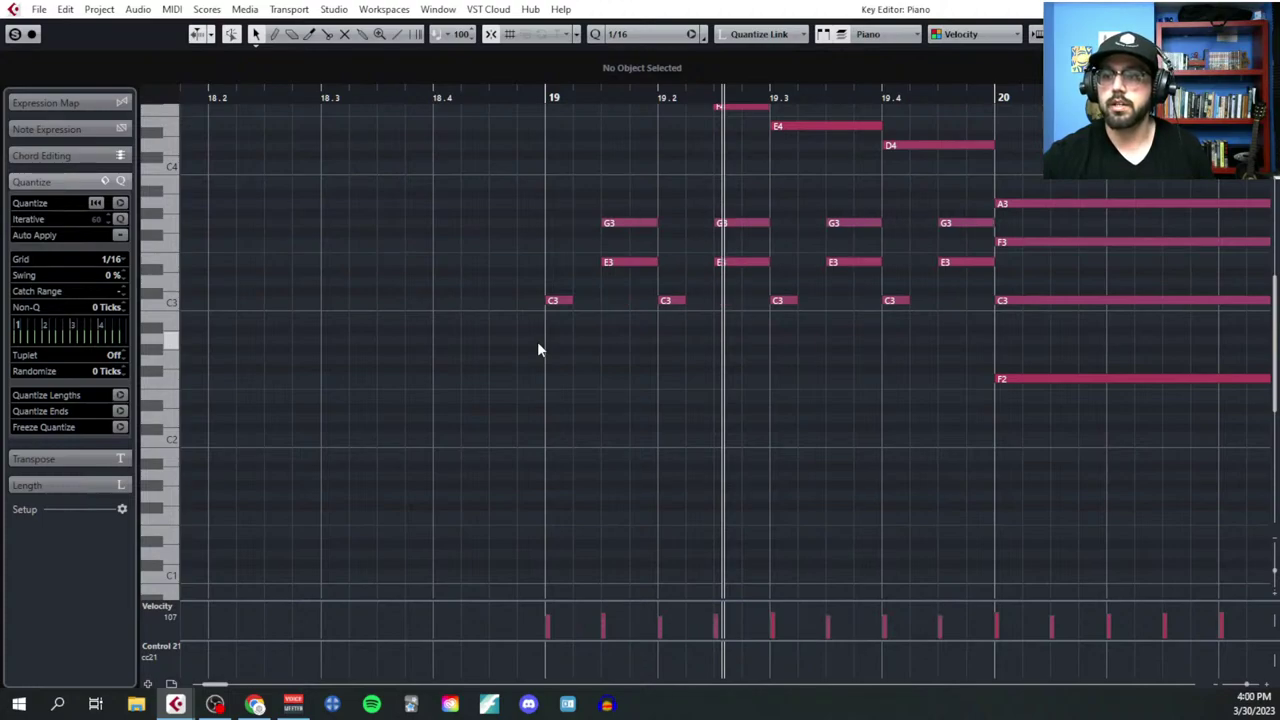
# Step: Play the alternating eighth-note pattern from the start of bar 19
pyautogui.click(553, 100)
pyautogui.press('space')
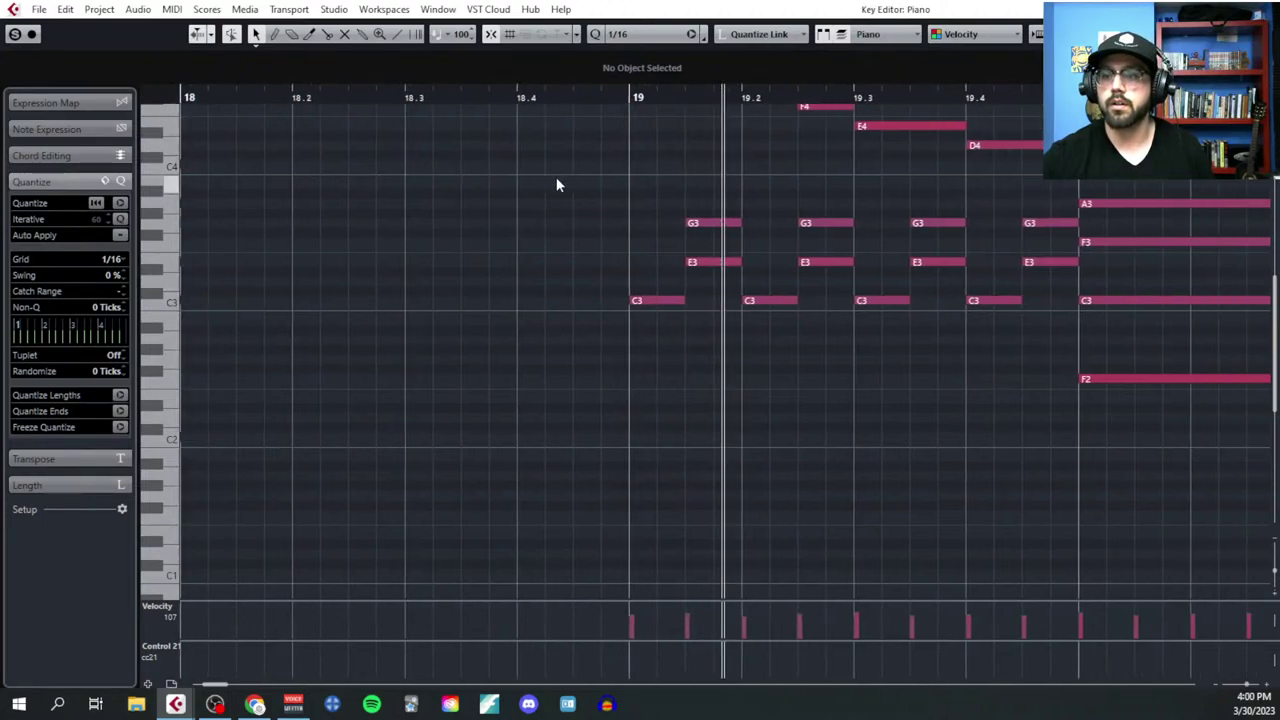
pyautogui.press('space')
# Step: Shorten all C3, E3 and G3 notes in bar 19 to sixteenth-note length and close the Key Editor
pyautogui.moveTo(547, 214); pyautogui.dragTo(900, 356)
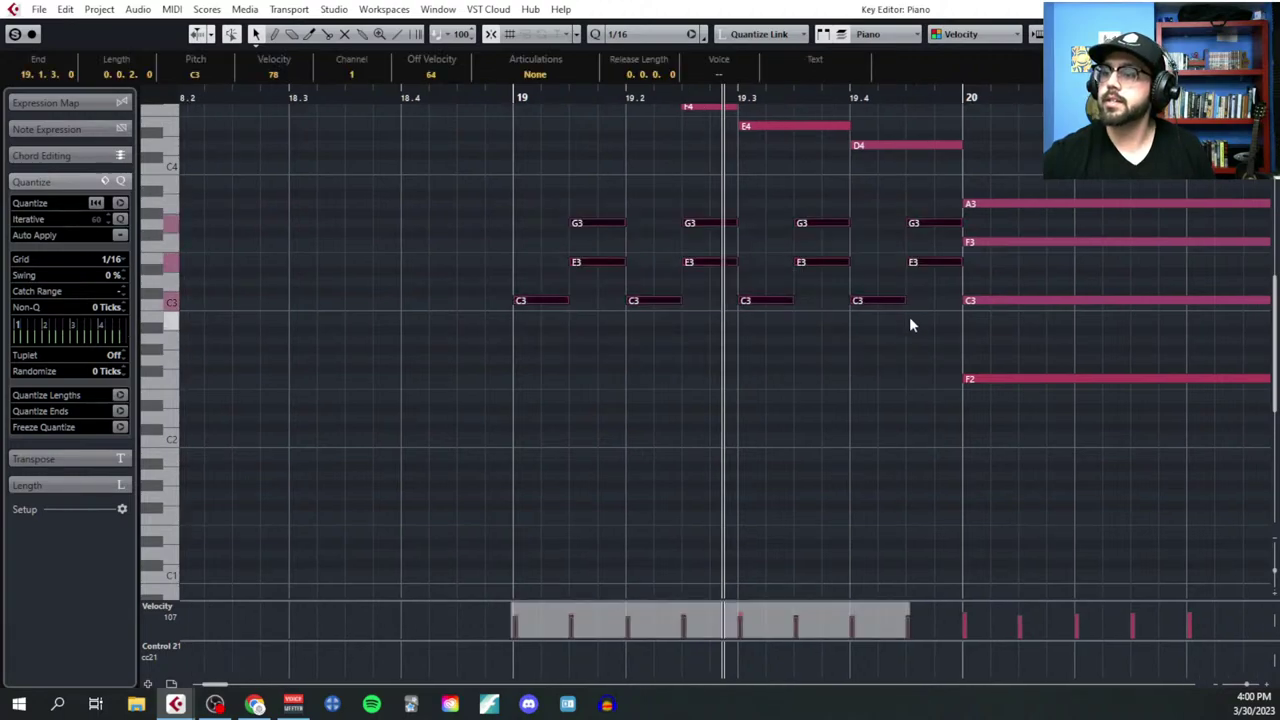
pyautogui.moveTo(905, 300); pyautogui.dragTo(878, 300)
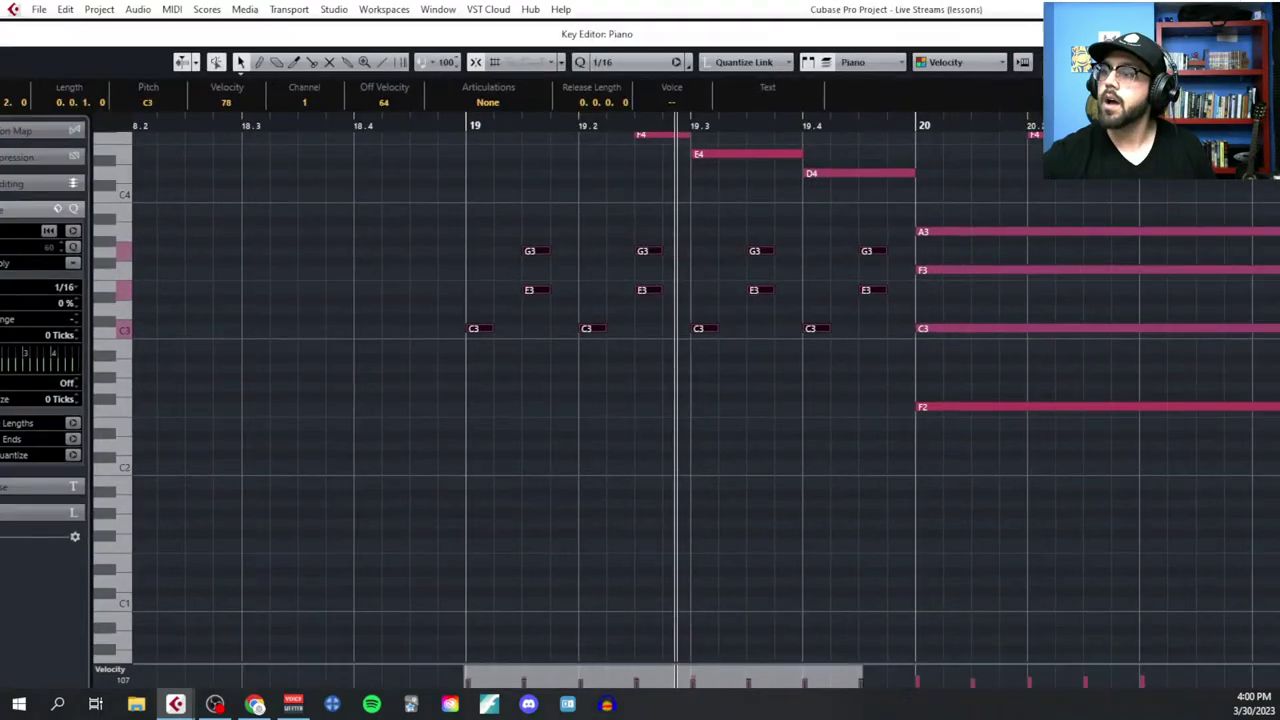
pyautogui.press('Escape')
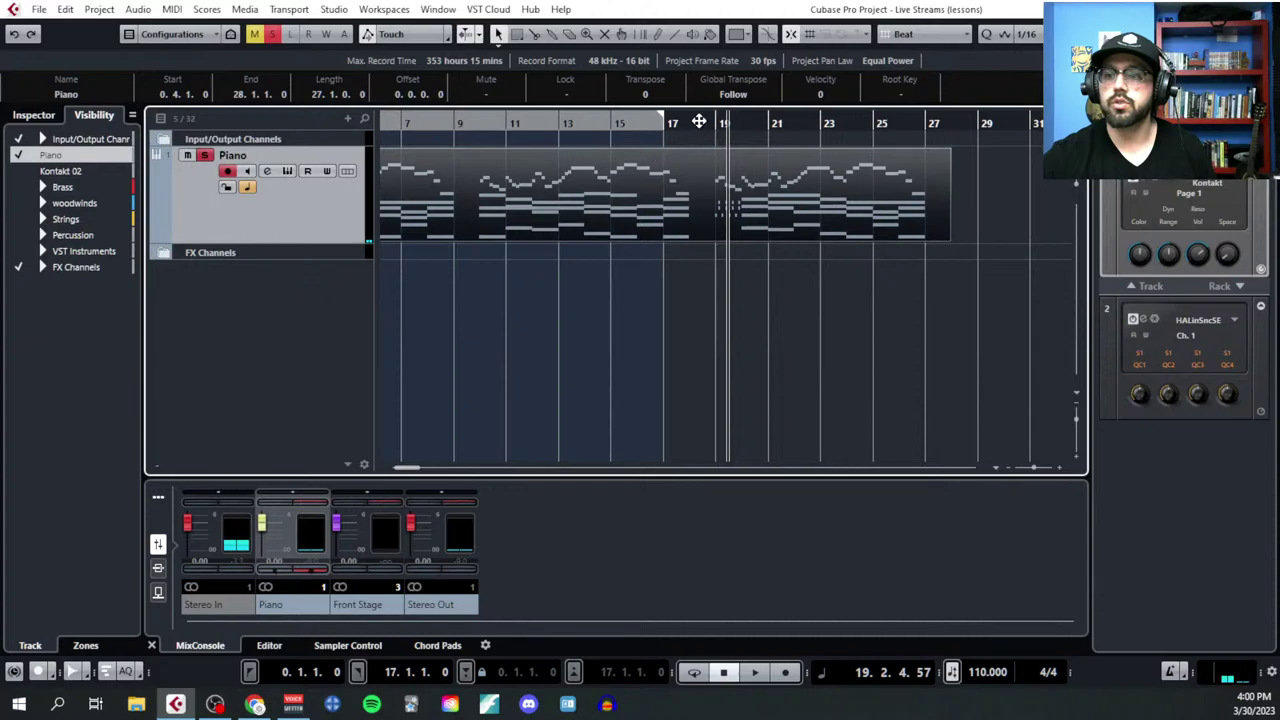
# Step: Add a tempo track to the project
pyautogui.moveTo(698, 121); pyautogui.dragTo(676, 228)
pyautogui.click(347, 118)
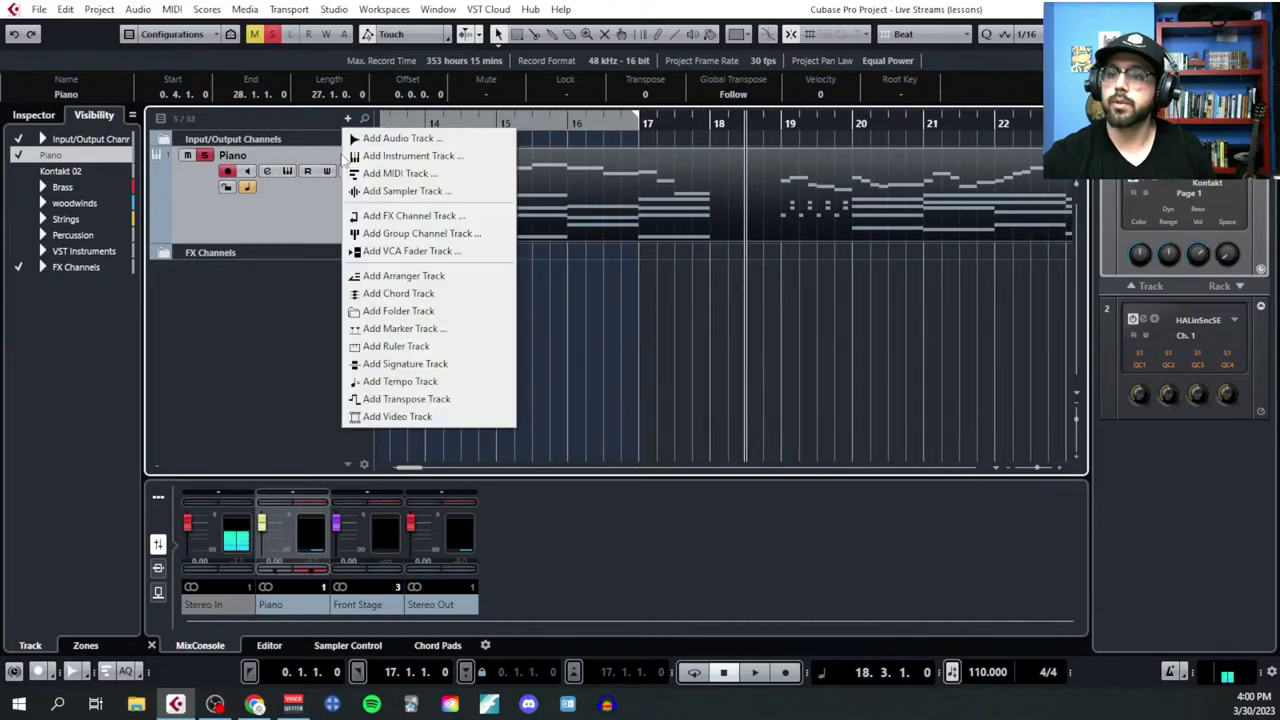
pyautogui.click(446, 381)
# Step: Insert a tempo change at the start of bar 18 and set it to 135 BPM
pyautogui.scroll(2, 748, 306)
pyautogui.rightClick(748, 306)
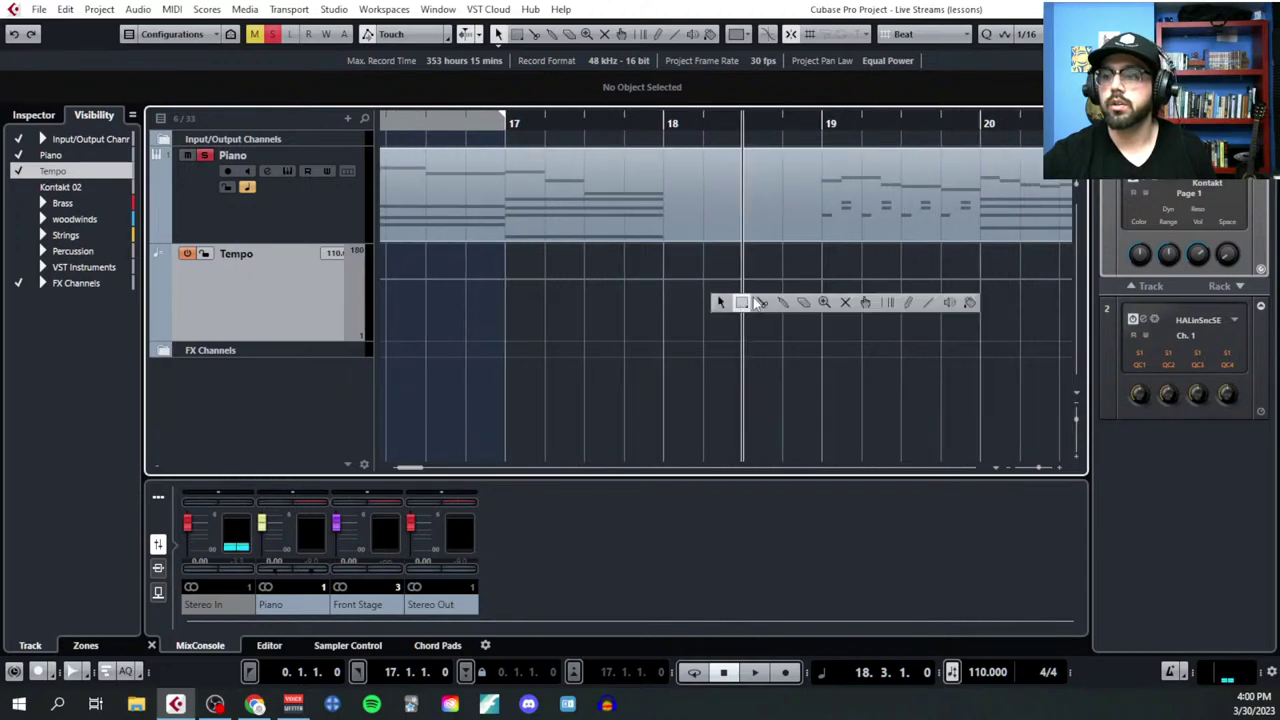
pyautogui.click(907, 302)
pyautogui.click(673, 272)
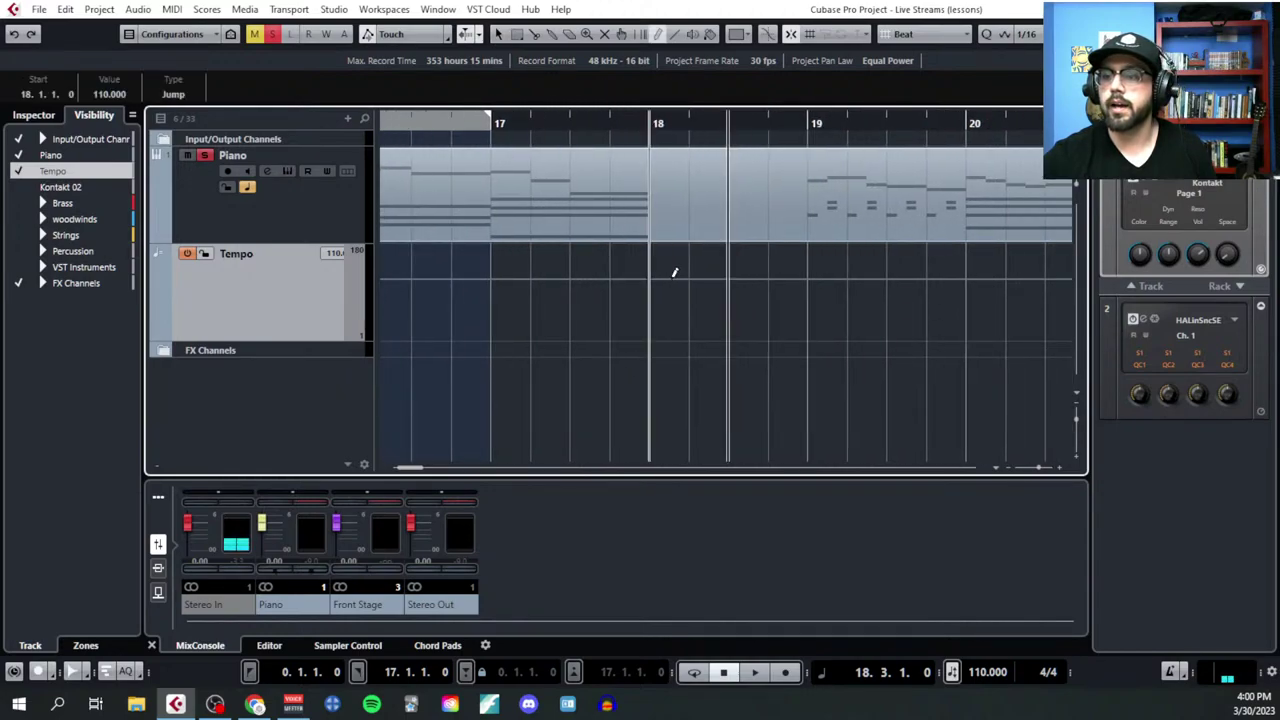
pyautogui.doubleClick(987, 672)
pyautogui.write('135')
pyautogui.press('Return')
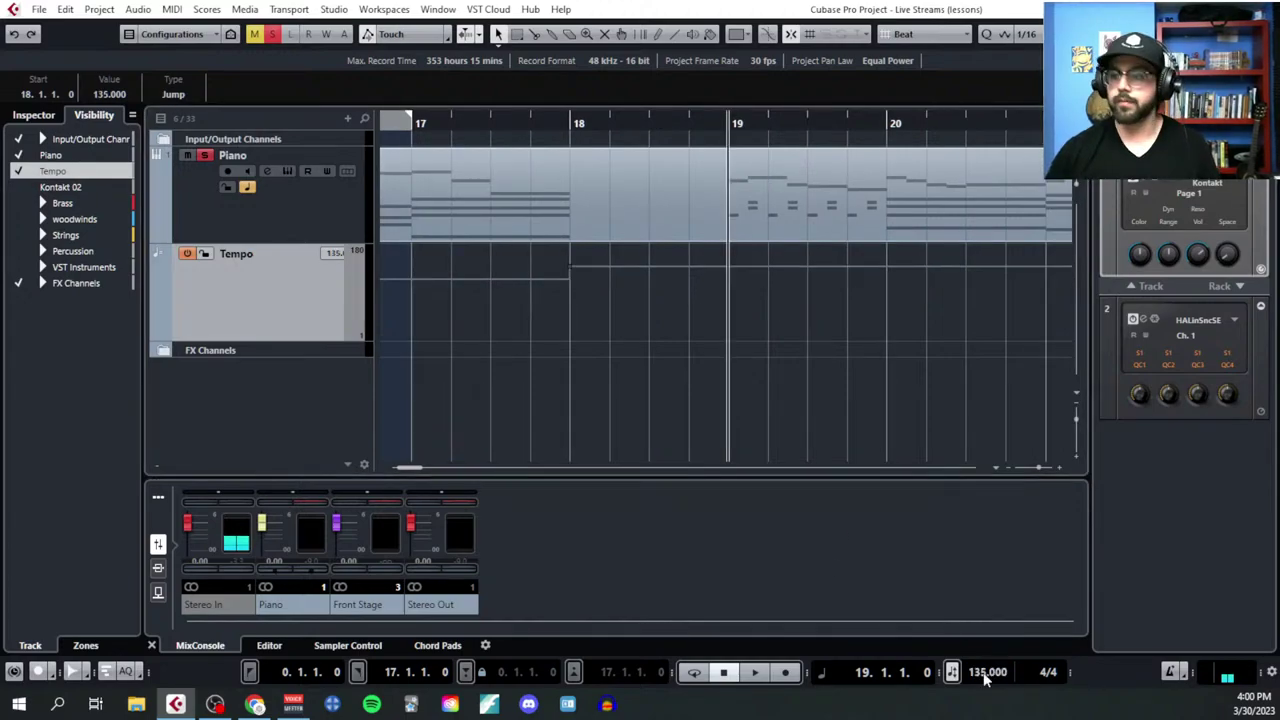
# Step: Open the Piano part in the Key Editor and shorten the melody notes of bars 19 and 20 by a sixteenth each
pyautogui.click(914, 194)
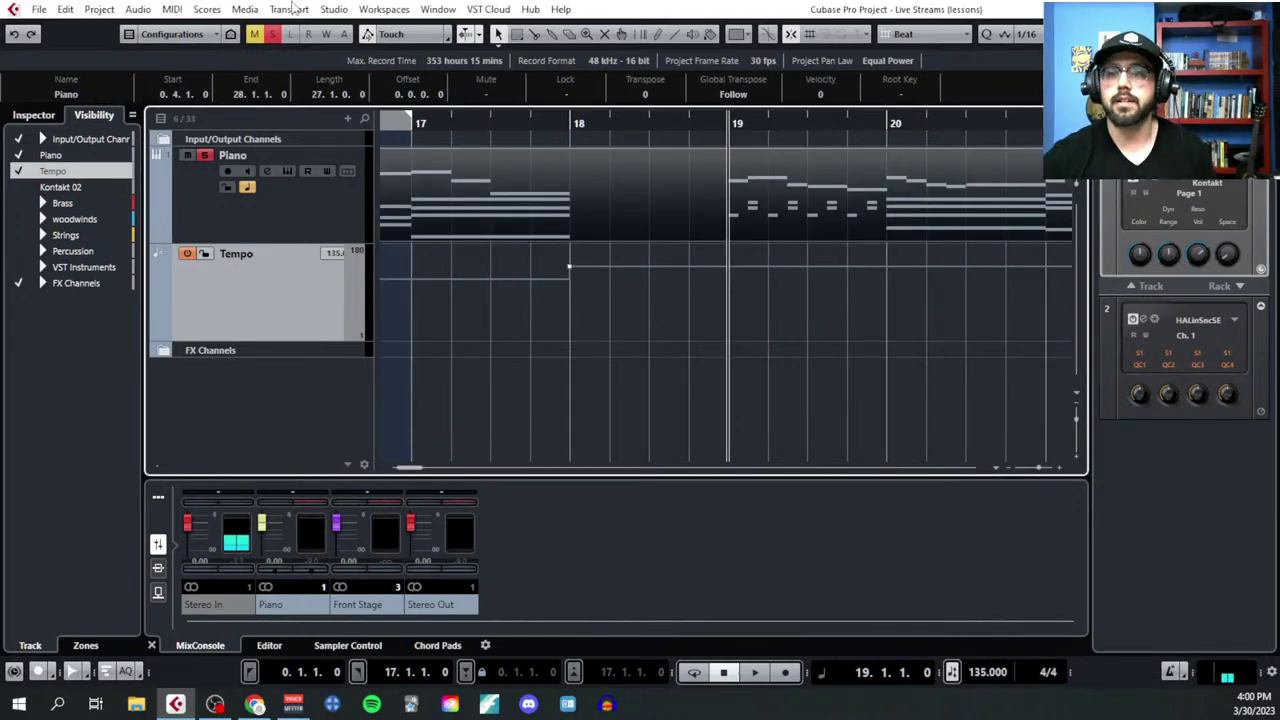
pyautogui.click(172, 9)
pyautogui.click(205, 28)
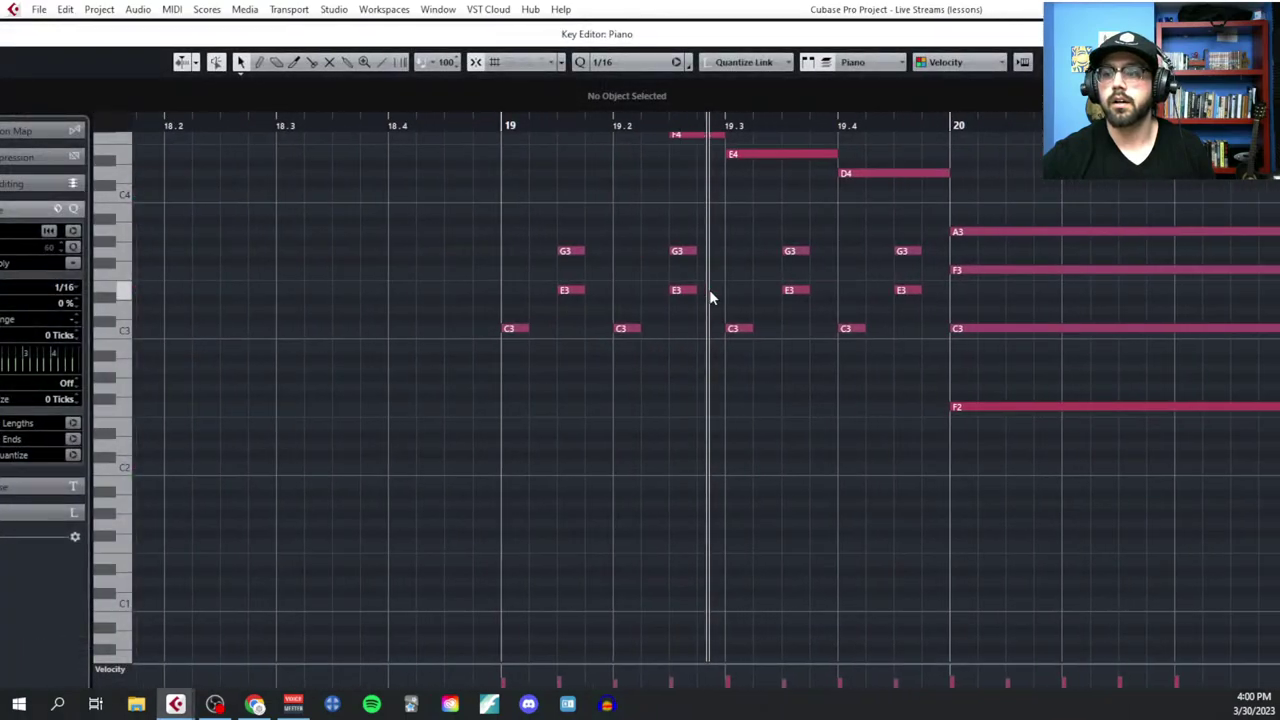
pyautogui.scroll(3, 700, 300)
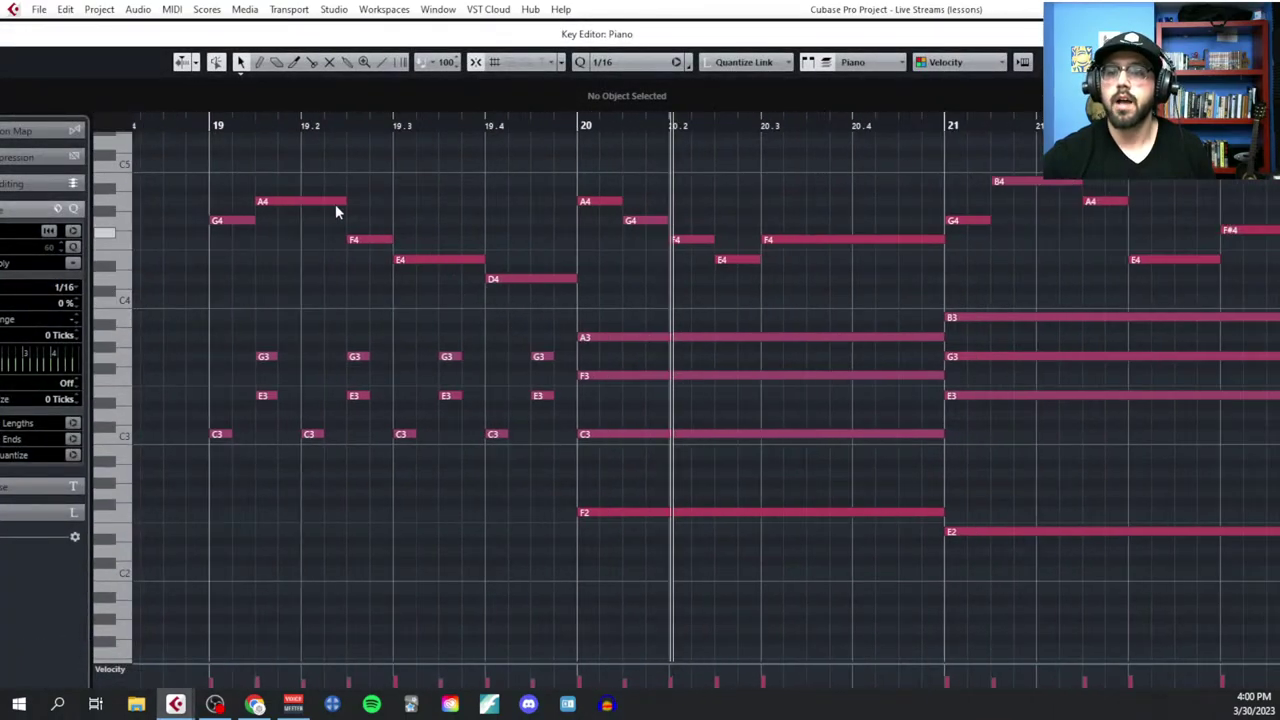
pyautogui.moveTo(233, 168); pyautogui.dragTo(296, 228)
pyautogui.moveTo(829, 313); pyautogui.dragTo(833, 311)
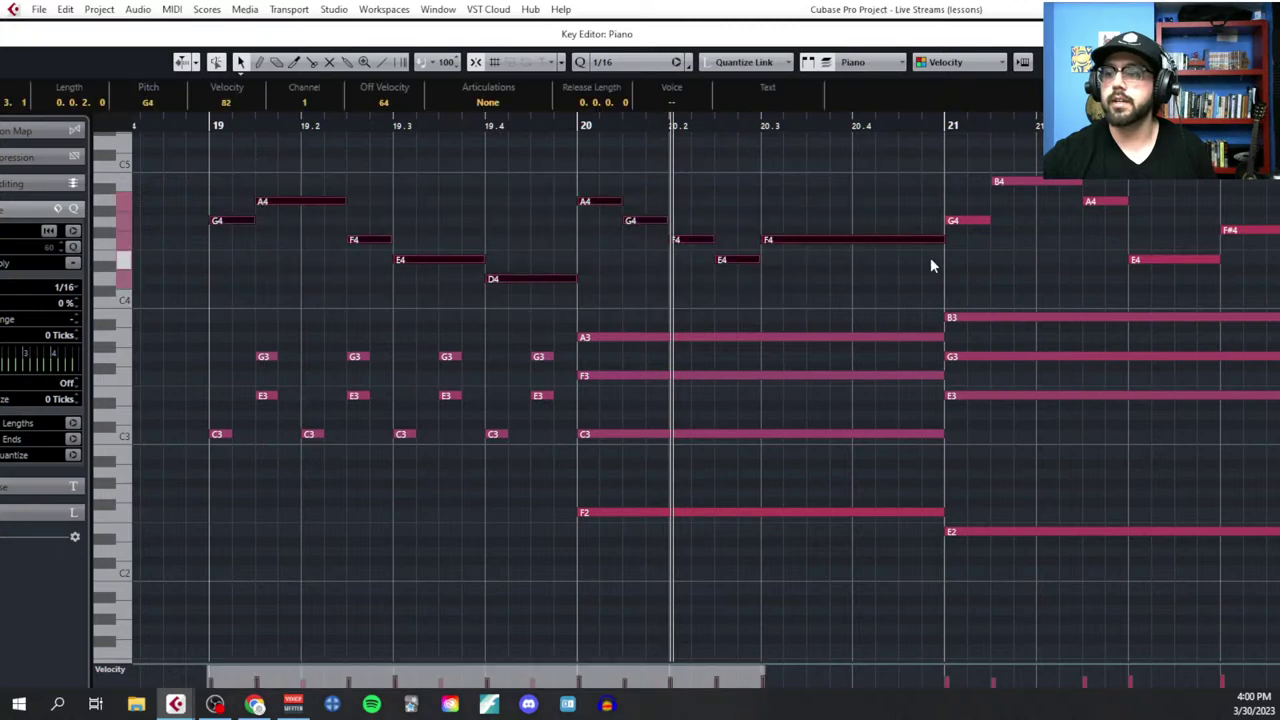
pyautogui.moveTo(941, 240); pyautogui.dragTo(921, 240)
pyautogui.click(841, 316)
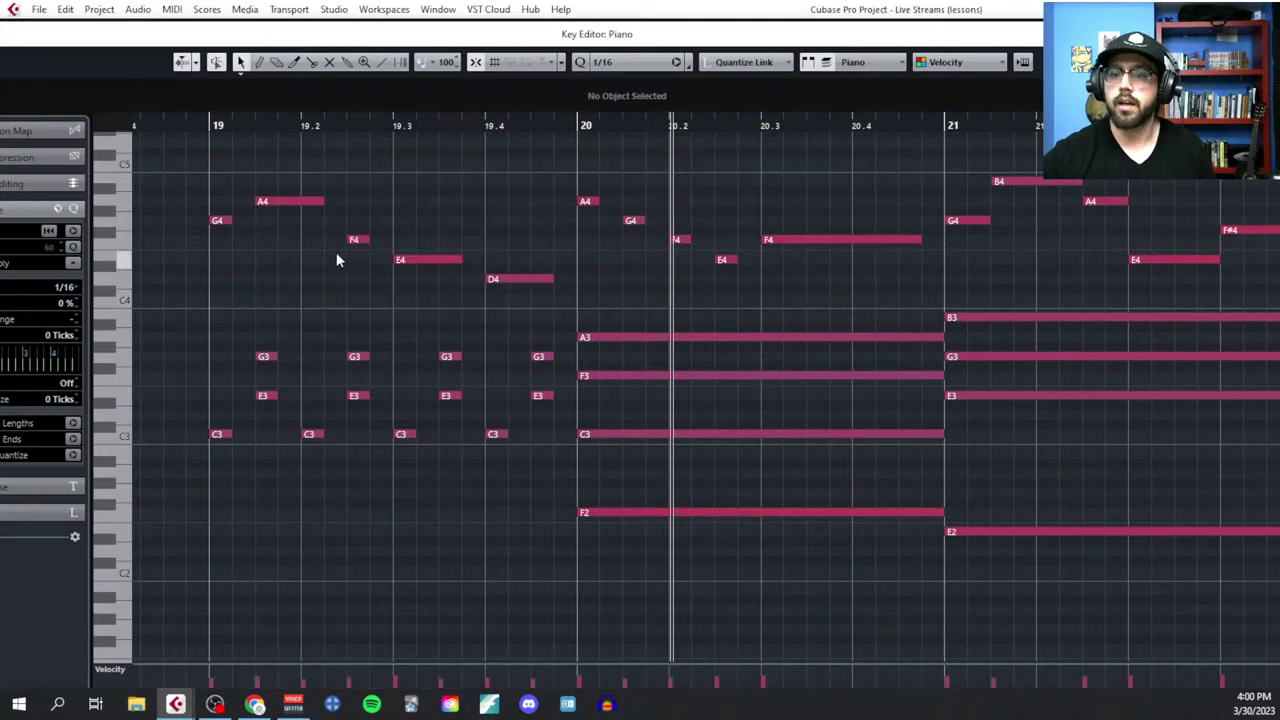
# Step: Delete the sustained F2, C3, F3 and A3 chord notes in bar 20
pyautogui.moveTo(680, 315); pyautogui.dragTo(722, 520)
pyautogui.scroll(1, 578, 548)
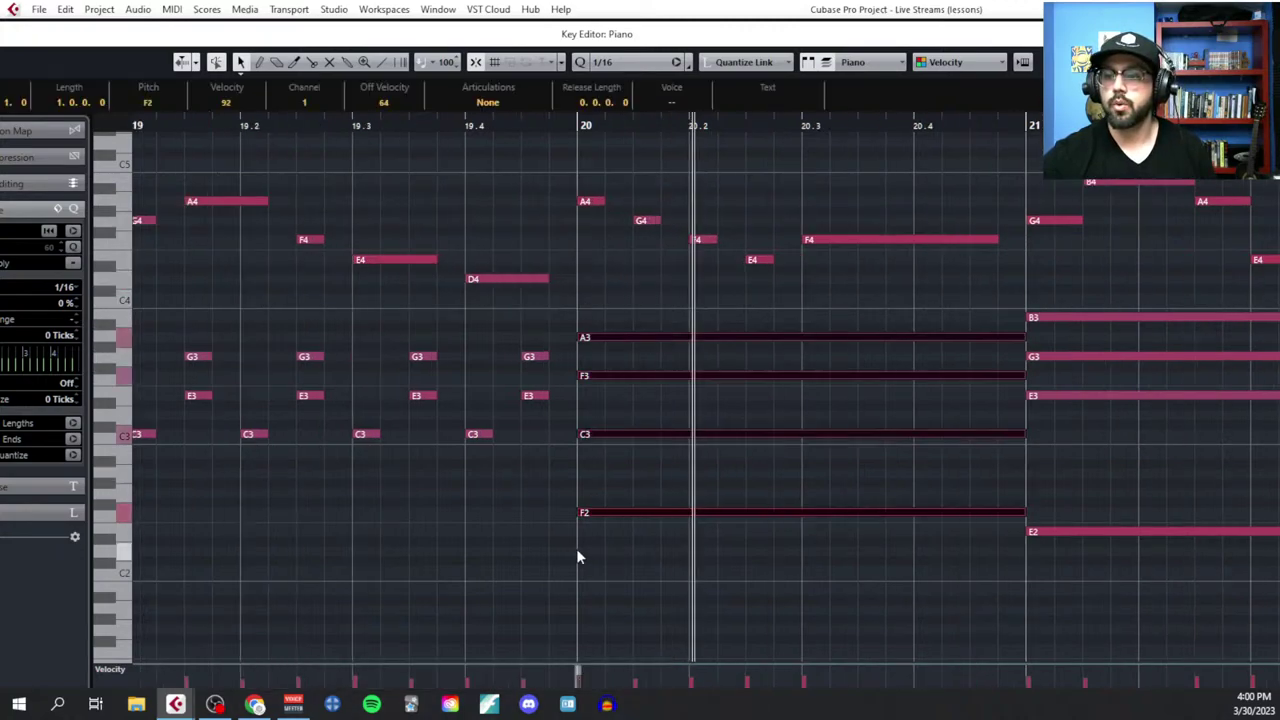
pyautogui.rightClick(680, 543)
pyautogui.click(680, 543)
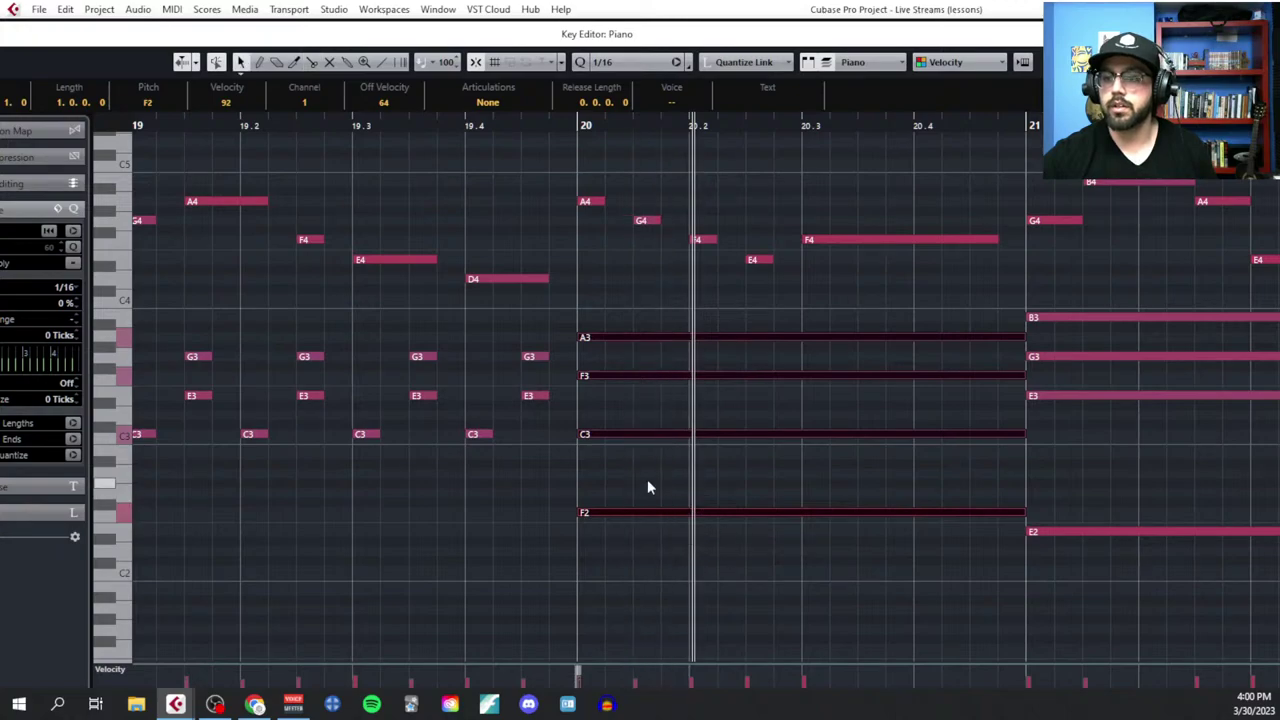
pyautogui.moveTo(649, 482); pyautogui.dragTo(700, 563)
pyautogui.press('Delete')
pyautogui.scroll(-1, 662, 478)
pyautogui.moveTo(641, 328); pyautogui.dragTo(723, 517)
pyautogui.press('Delete')
# Step: Copy the alternating C3, E3 and G3 accompaniment pattern from bar 19 to the start of bar 20
pyautogui.moveTo(293, 343); pyautogui.dragTo(633, 495)
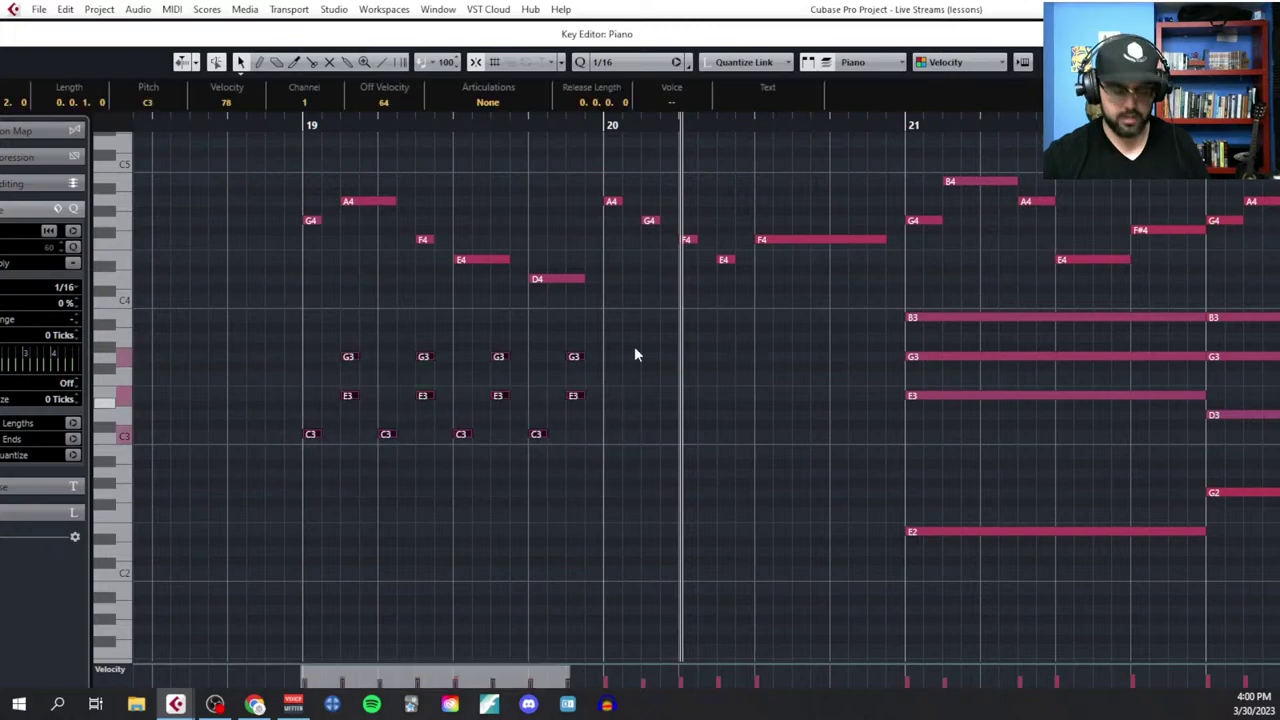
pyautogui.hotkey('ctrl', 'c')
pyautogui.click(608, 127)
pyautogui.hotkey('ctrl', 'v')
pyautogui.click(690, 487)
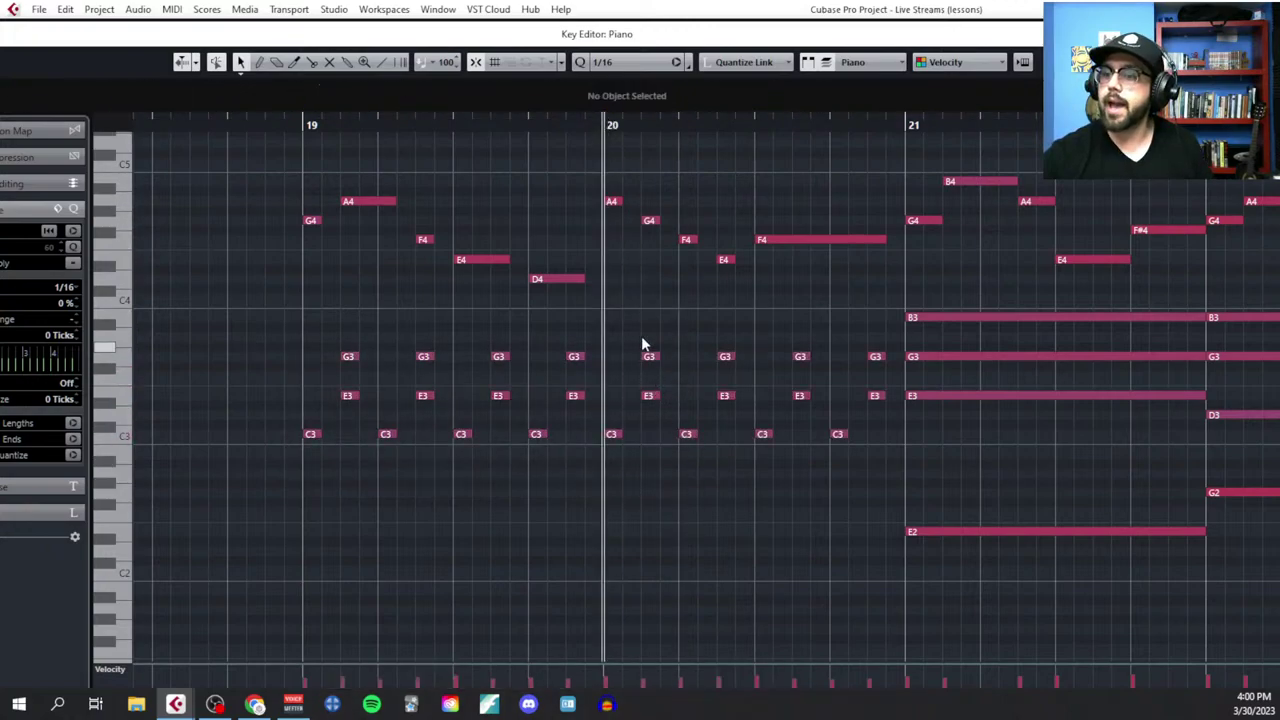
# Step: Transpose the offbeat notes in bar 20 so E3 becomes F3 and G3 becomes A3
pyautogui.moveTo(641, 336); pyautogui.dragTo(851, 384)
pyautogui.moveTo(652, 347); pyautogui.dragTo(881, 412)
pyautogui.press('Up')
pyautogui.click(770, 527)
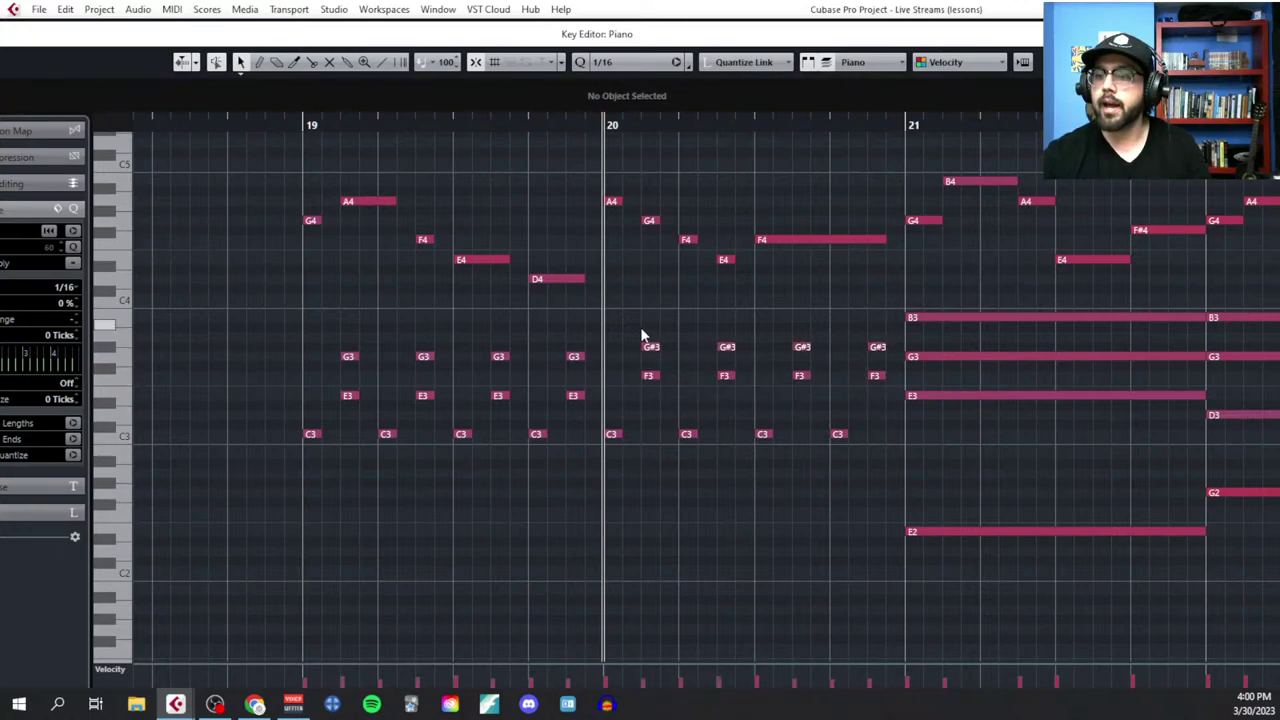
pyautogui.moveTo(640, 327); pyautogui.dragTo(885, 367)
pyautogui.press('Up')
# Step: Delete the sustained E2, E3, G3 and B3 chord in bar 21 and the low G2 in bar 22
pyautogui.hscroll(4, 760, 530)
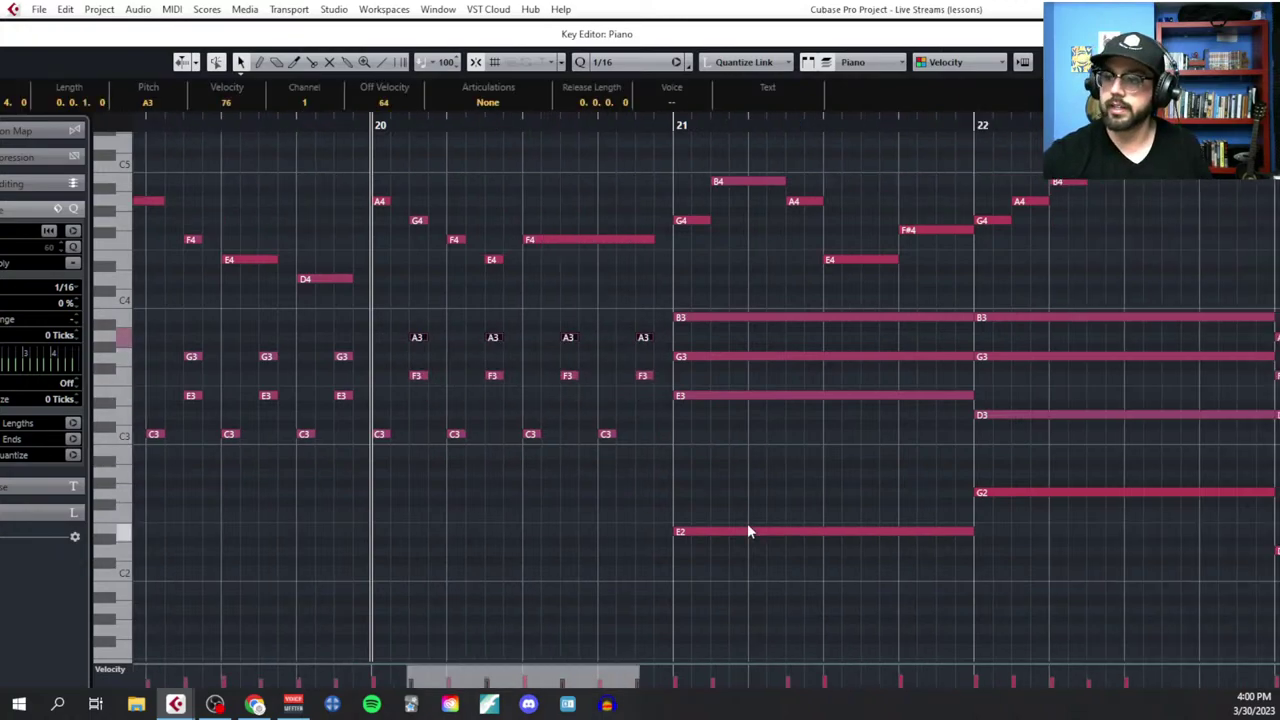
pyautogui.moveTo(700, 468); pyautogui.dragTo(905, 586)
pyautogui.press('Delete')
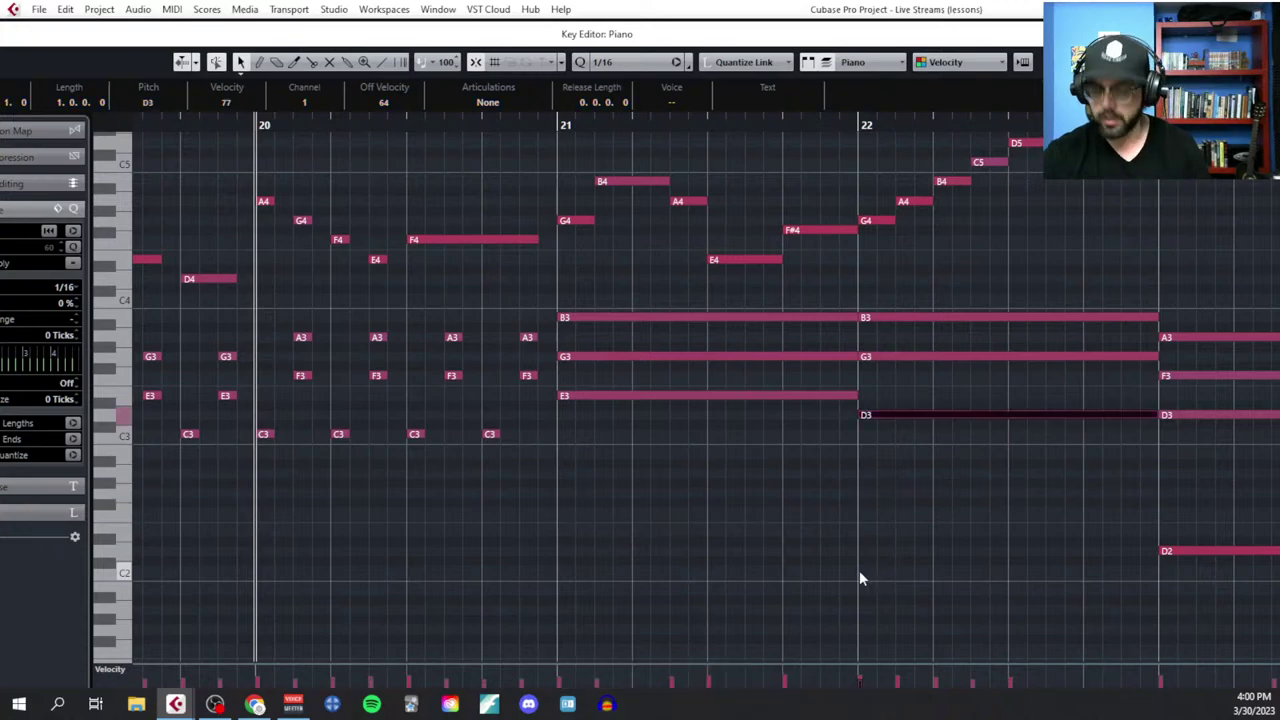
pyautogui.moveTo(593, 290); pyautogui.dragTo(679, 438)
pyautogui.press('Delete')
# Step: Paste the accompaniment pattern at bar 21 and transpose it to E3 on the beats with G3 and B3 on the offbeats
pyautogui.click(575, 220)
pyautogui.hotkey('ctrl', 'z')
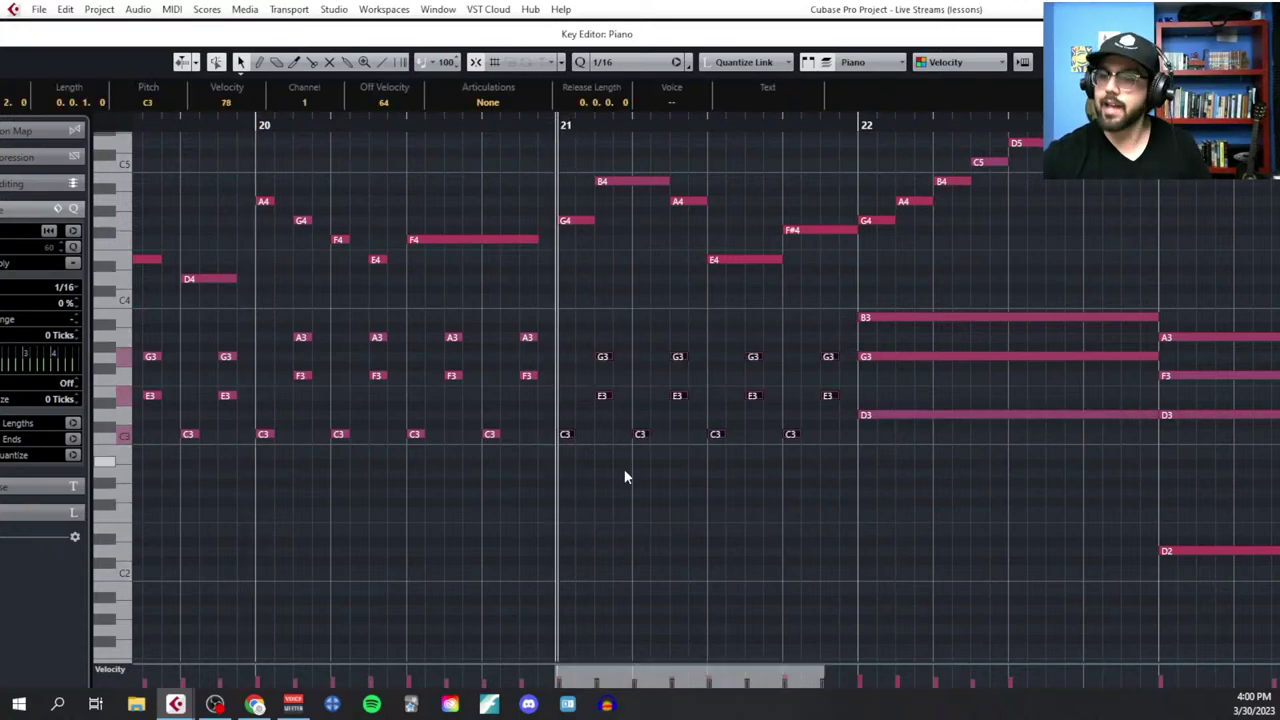
pyautogui.click(597, 469)
pyautogui.scroll(1, 597, 469)
pyautogui.moveTo(568, 324); pyautogui.dragTo(888, 462)
pyautogui.press('Up')
pyautogui.press('Up')
pyautogui.press('Up')
pyautogui.press('Up')
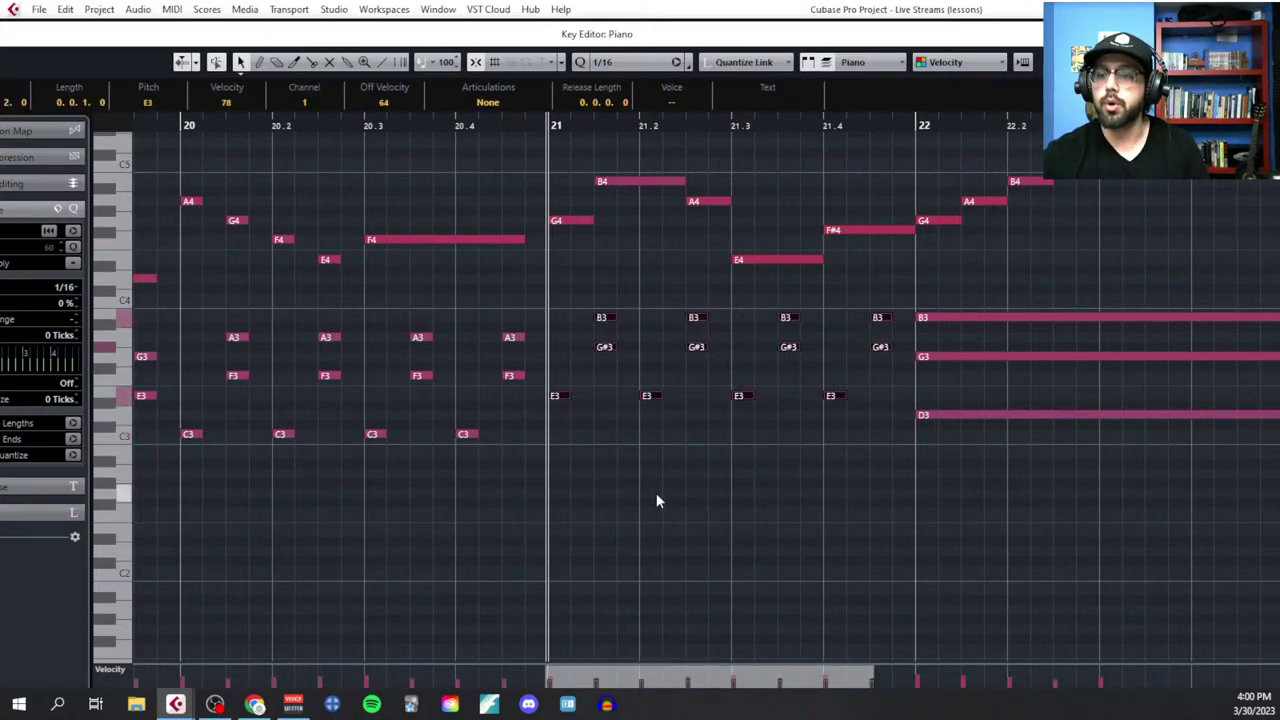
pyautogui.click(656, 493)
pyautogui.moveTo(600, 308); pyautogui.dragTo(871, 373)
pyautogui.press('Down')
# Step: Replace the sustained D3, G3 and B3 chord in bar 22 with the copied accompaniment pattern
pyautogui.hscroll(5, 816, 463)
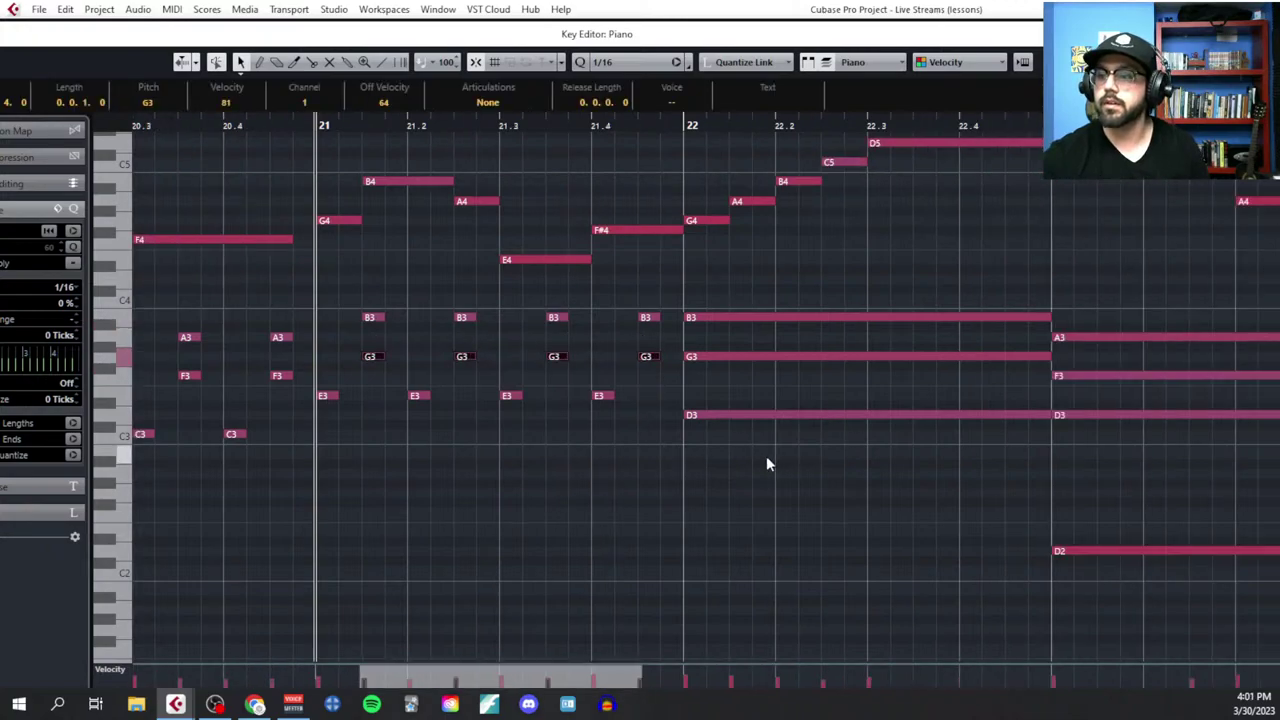
pyautogui.moveTo(651, 291); pyautogui.dragTo(732, 465)
pyautogui.press('Delete')
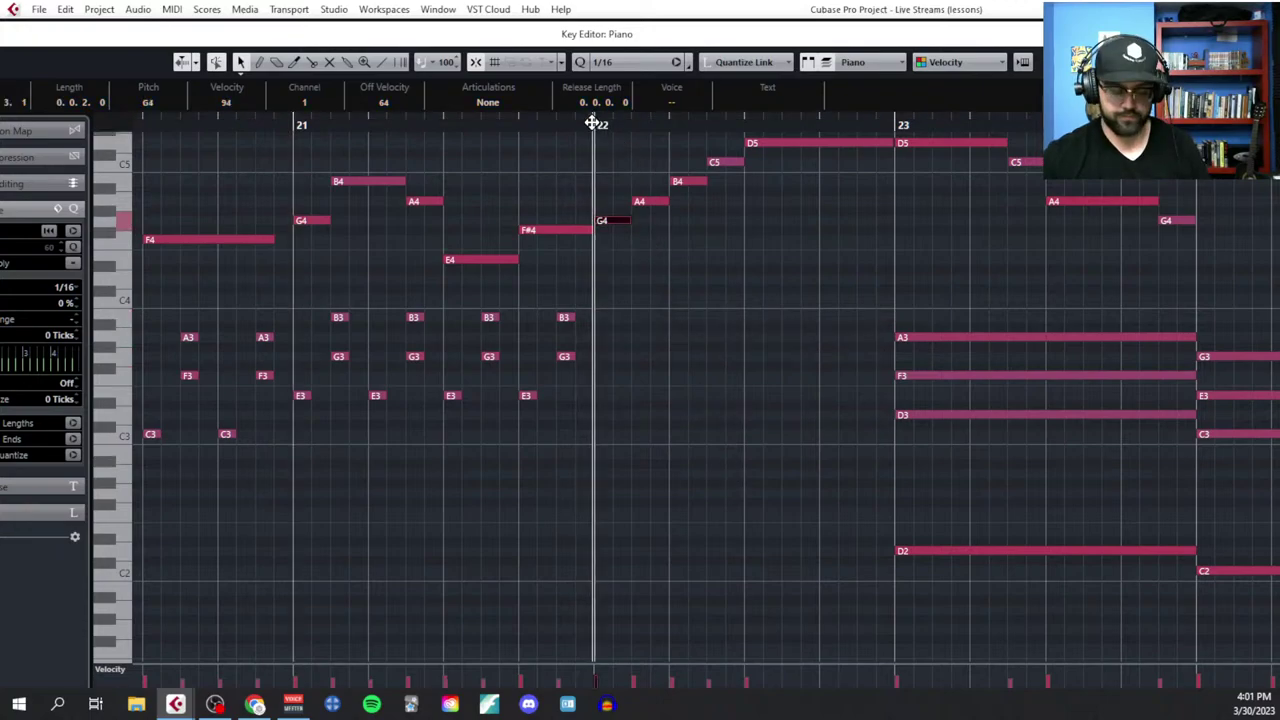
pyautogui.hotkey('ctrl', 'v')
pyautogui.click(669, 473)
# Step: Transpose the bar 22 pattern to D3 on the beats with G3 and B3 on the offbeats
pyautogui.press('h')
pyautogui.press('h')
pyautogui.moveTo(594, 320); pyautogui.dragTo(1000, 488)
pyautogui.press('Up')
pyautogui.press('Up')
pyautogui.press('Up')
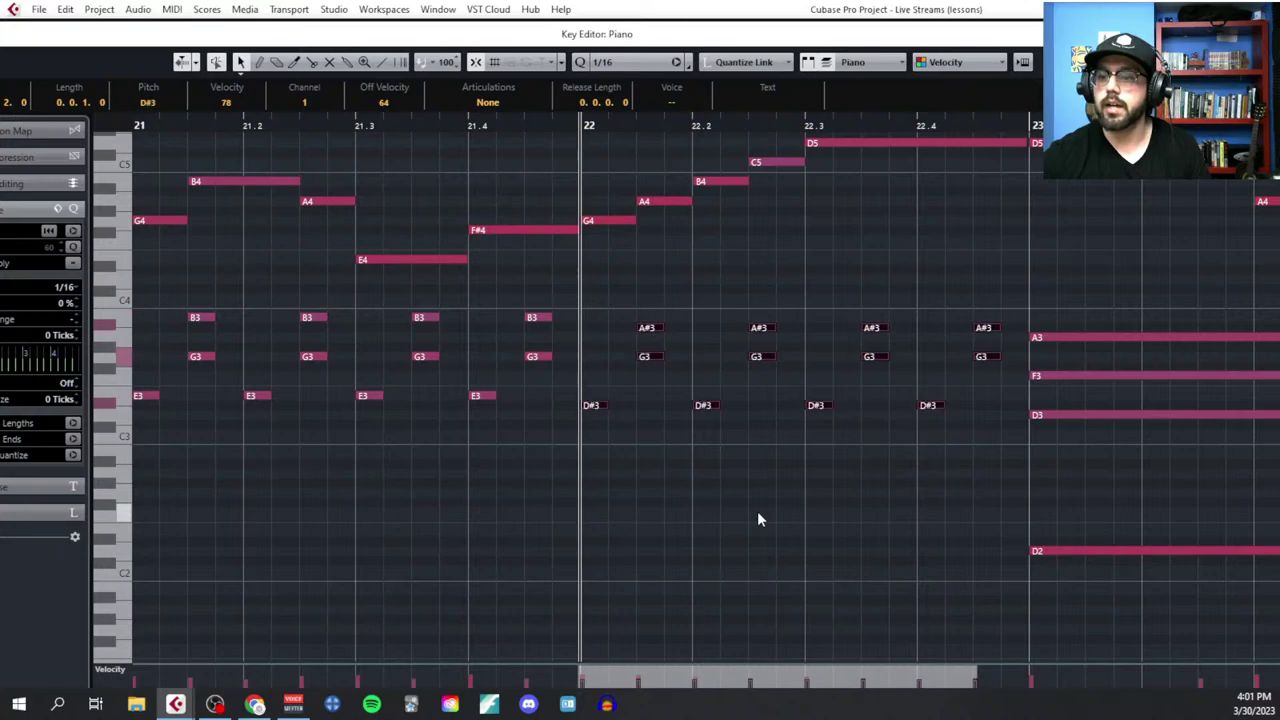
pyautogui.press('Down')
pyautogui.click(688, 340)
pyautogui.moveTo(638, 303); pyautogui.dragTo(982, 394)
pyautogui.press('Up')
pyautogui.click(928, 478)
pyautogui.moveTo(649, 313); pyautogui.dragTo(994, 337)
pyautogui.press('Up')
pyautogui.press('g')
pyautogui.press('g')
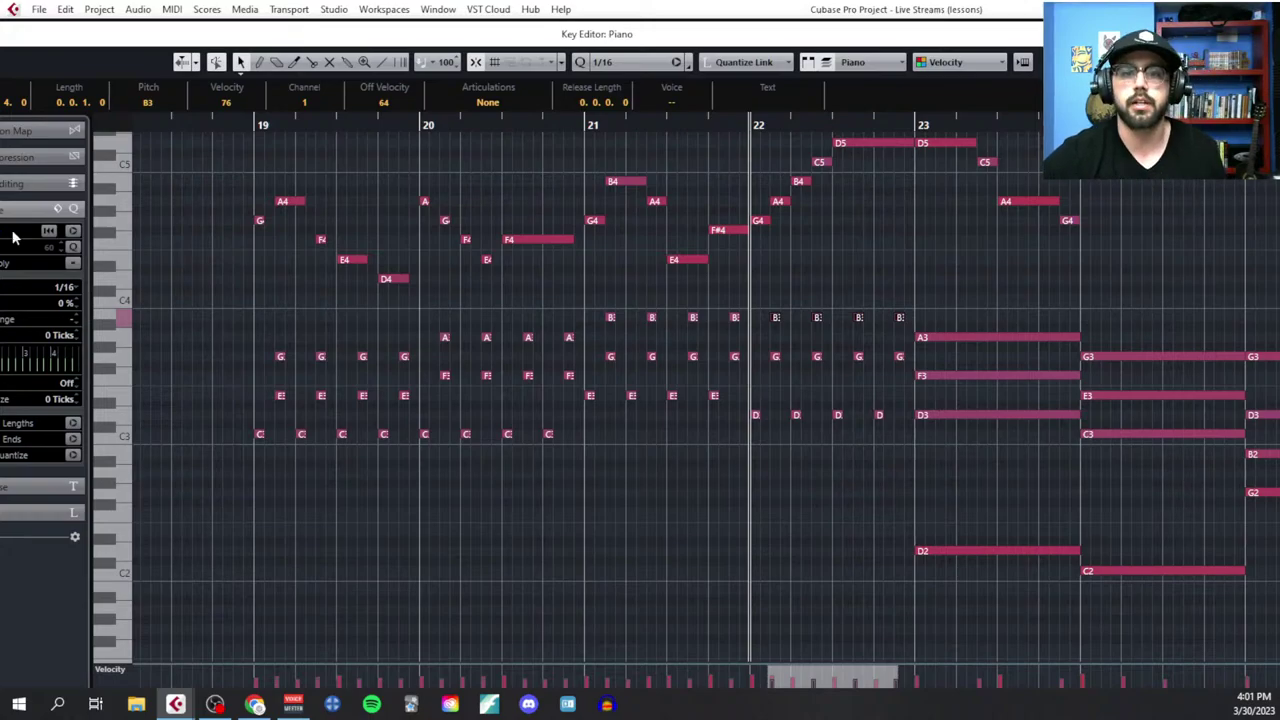
# Step: Maximize the Key Editor and delete the low D2, C2 and G2 bass notes in bars 23 to 26
pyautogui.press('super+Up')
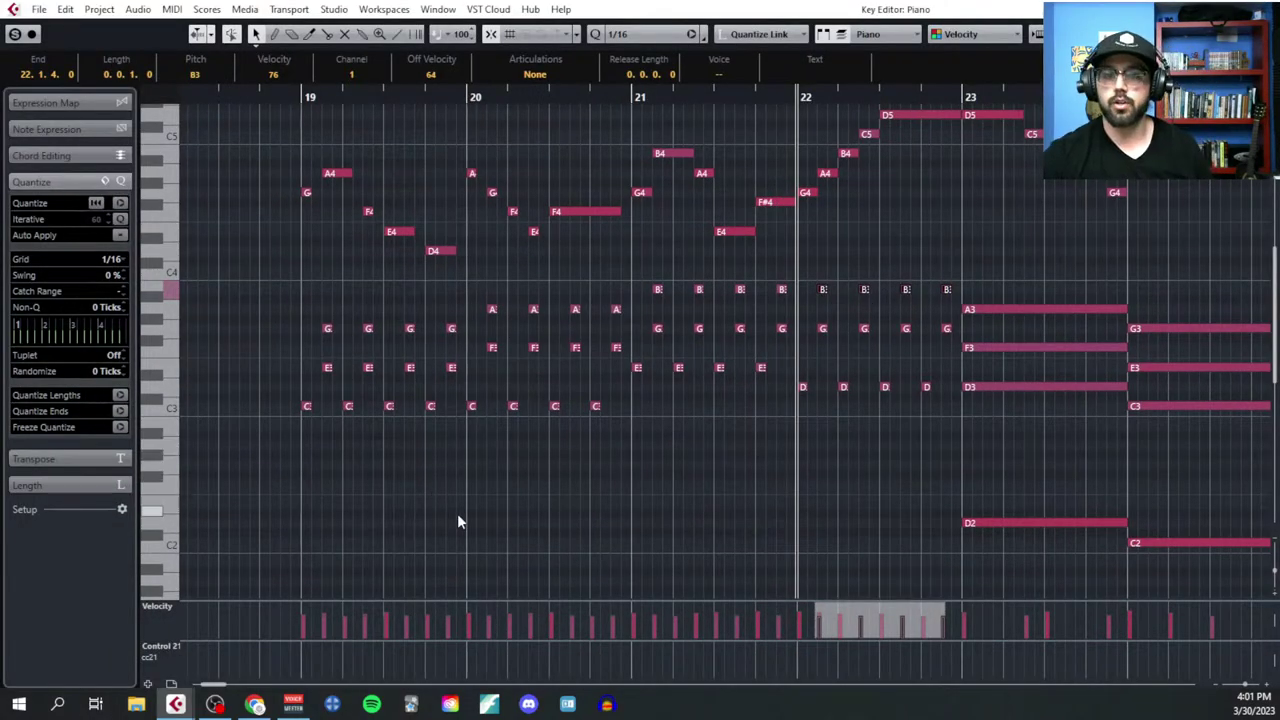
pyautogui.scroll(-2, 764, 466)
pyautogui.hscroll(2, 690, 462)
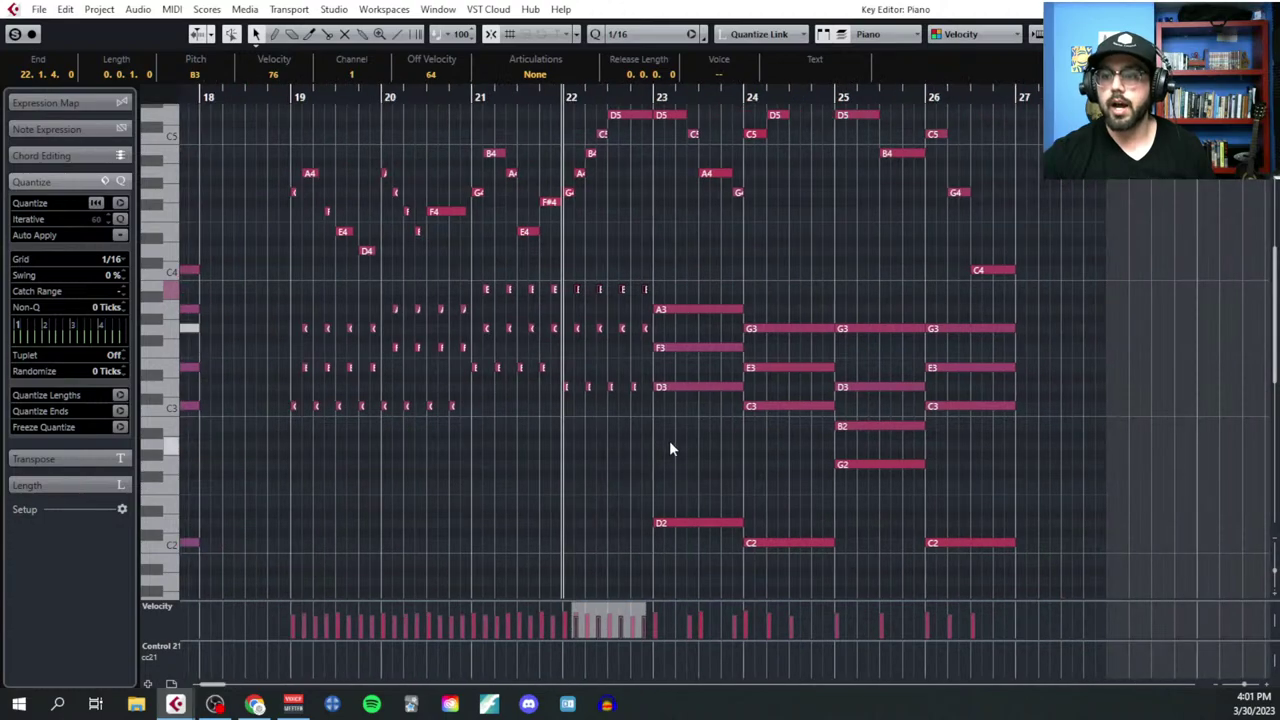
pyautogui.scroll(-2, 655, 458)
pyautogui.moveTo(658, 375); pyautogui.dragTo(1031, 513)
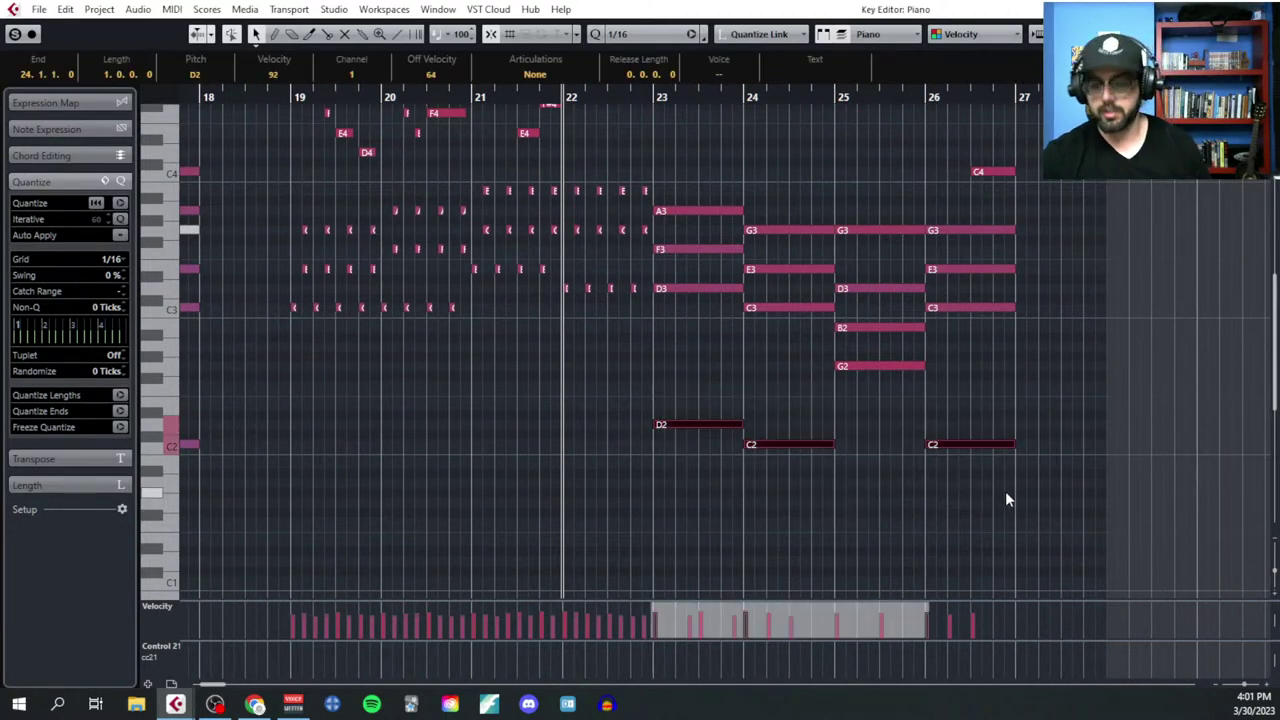
pyautogui.press('Delete')
pyautogui.click(857, 365)
pyautogui.press('Delete')
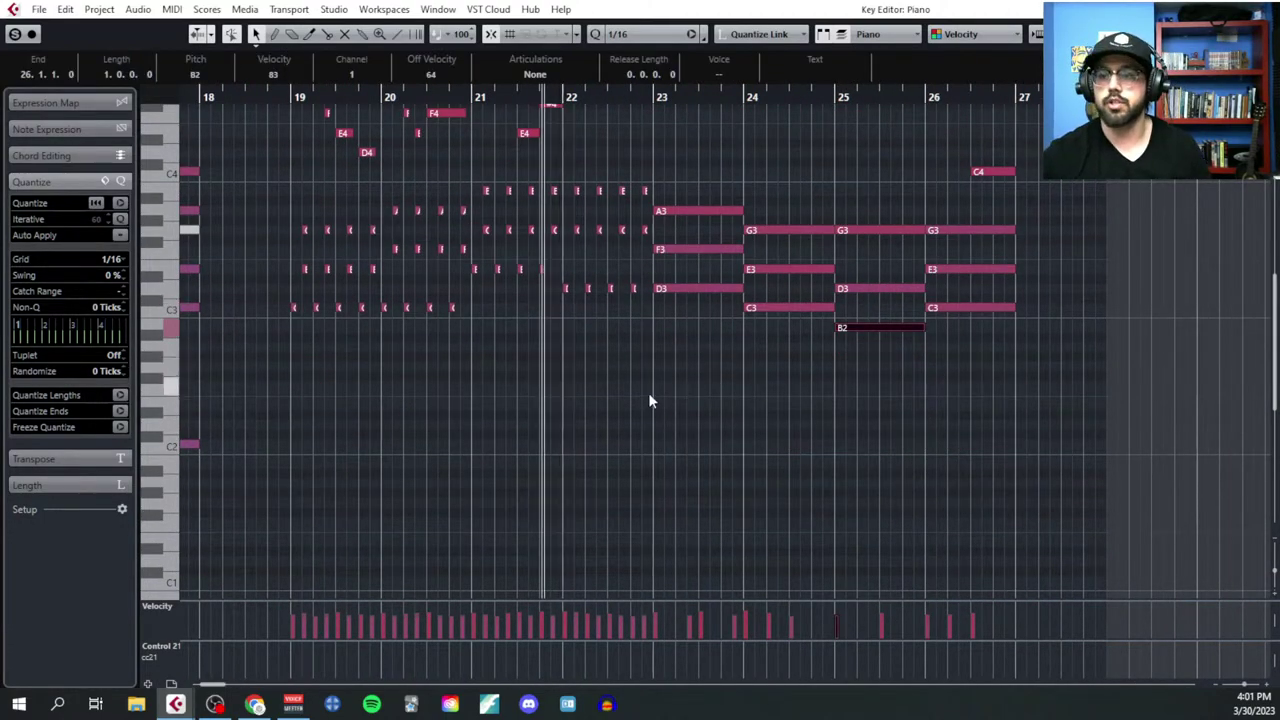
# Step: Select the sustained D3, F3 and A3 chord in bar 23 and set the quantize grid to 1/8
pyautogui.scroll(4, 648, 392)
pyautogui.click(688, 408)
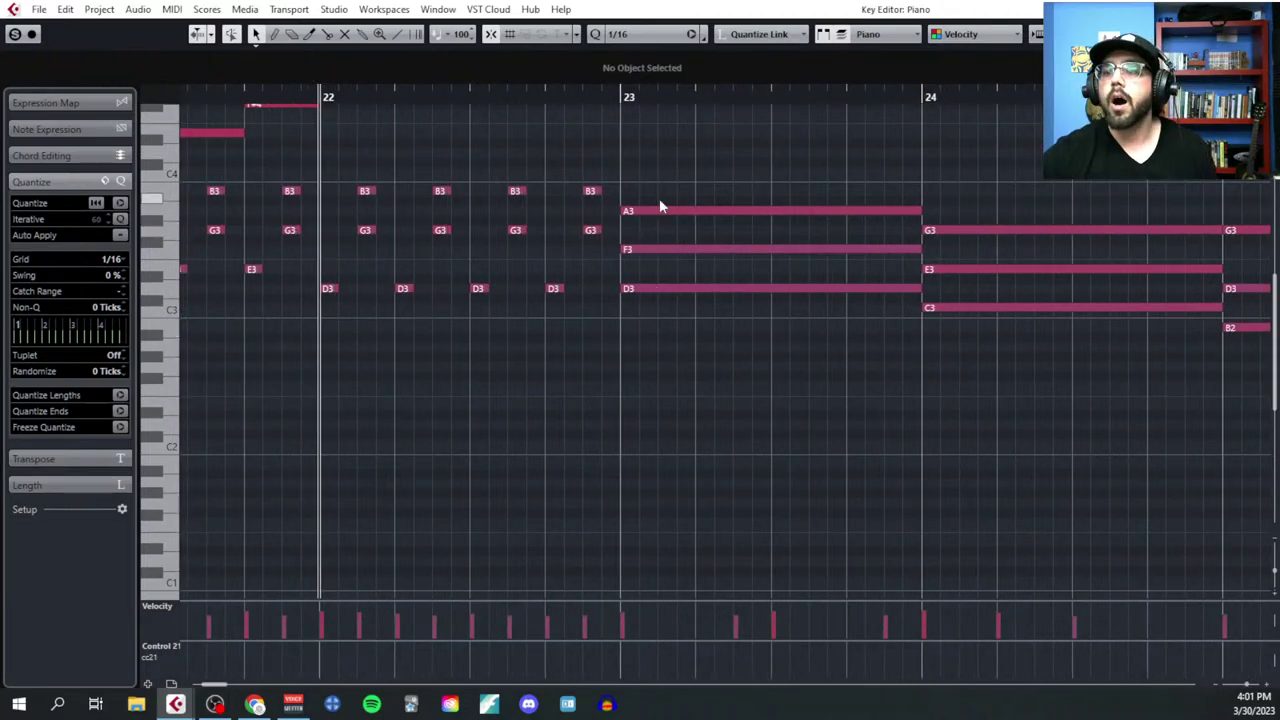
pyautogui.moveTo(663, 173); pyautogui.dragTo(700, 284)
pyautogui.scroll(-2, 600, 330)
pyautogui.hscroll(-3, 530, 340)
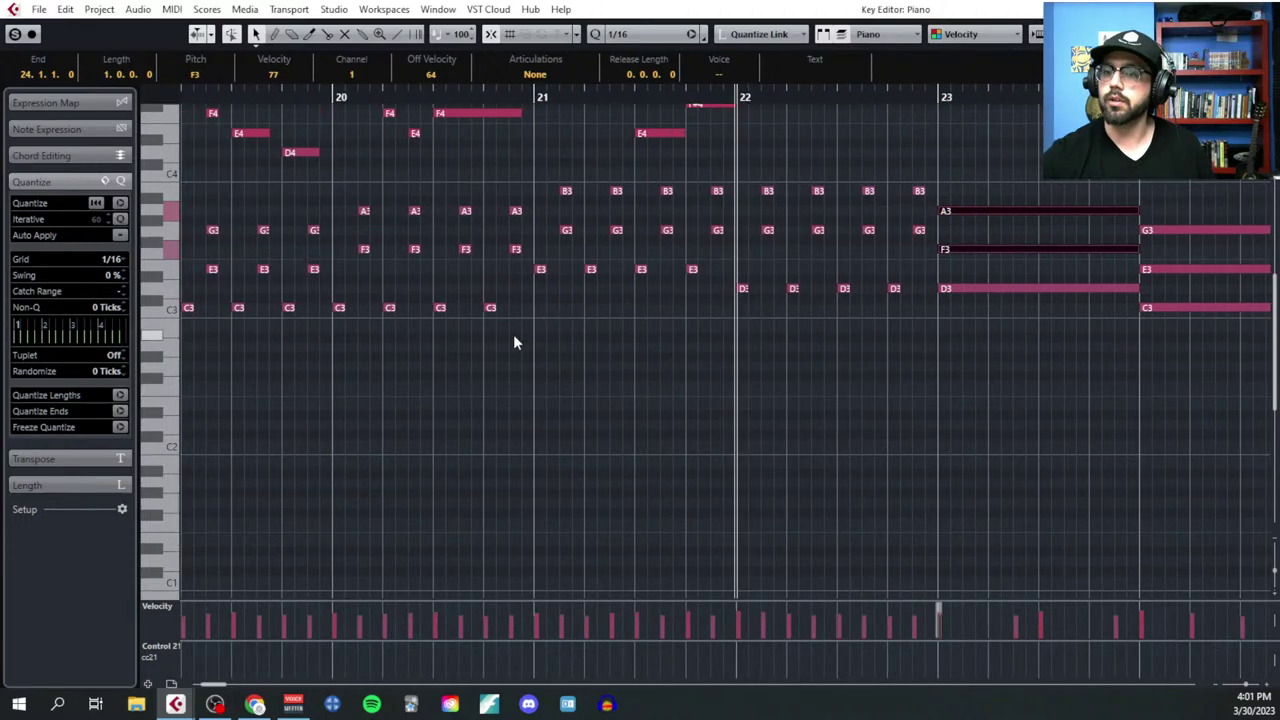
pyautogui.hscroll(-1, 392, 290)
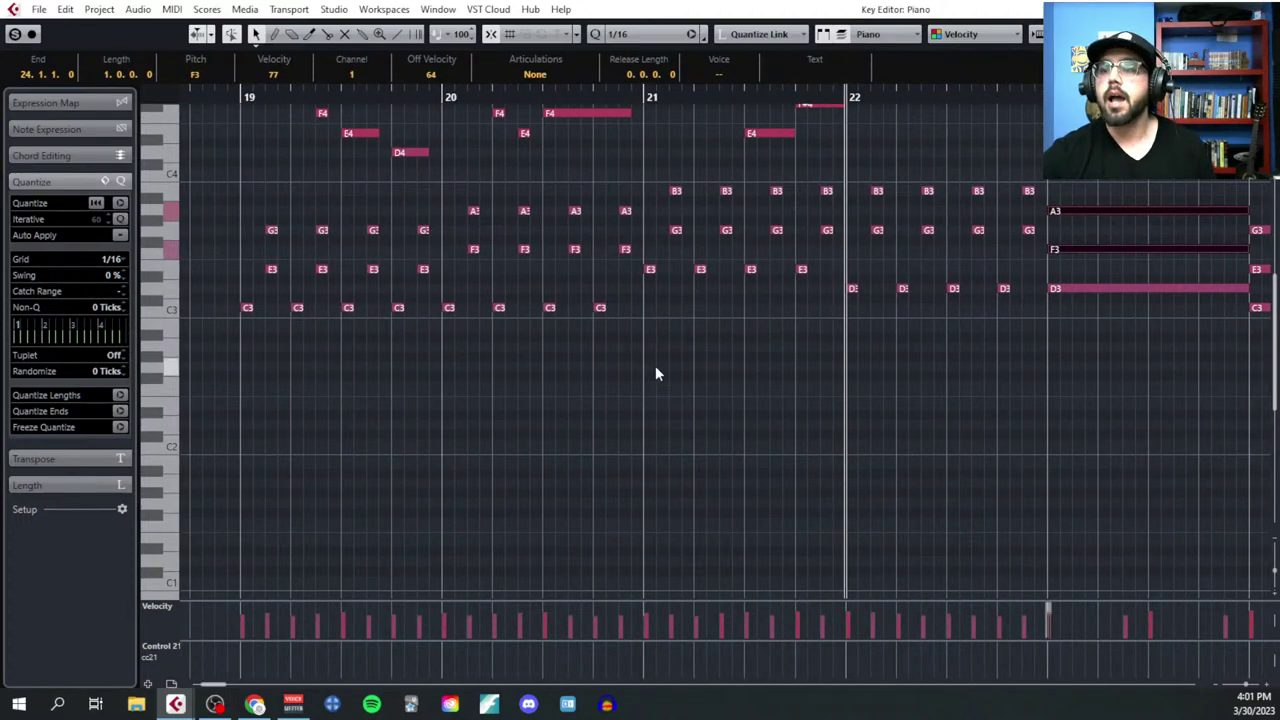
pyautogui.hscroll(1, 655, 371)
pyautogui.hscroll(1, 683, 400)
pyautogui.hscroll(1, 788, 404)
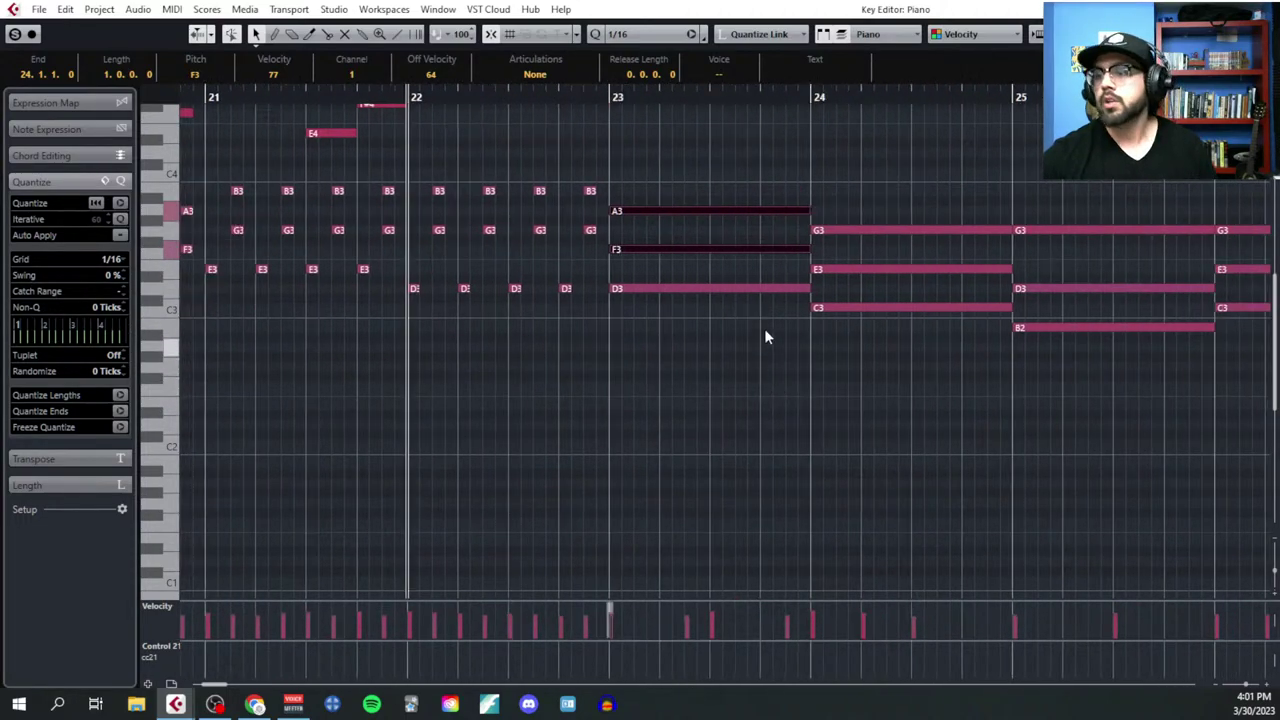
pyautogui.moveTo(702, 164); pyautogui.dragTo(743, 347)
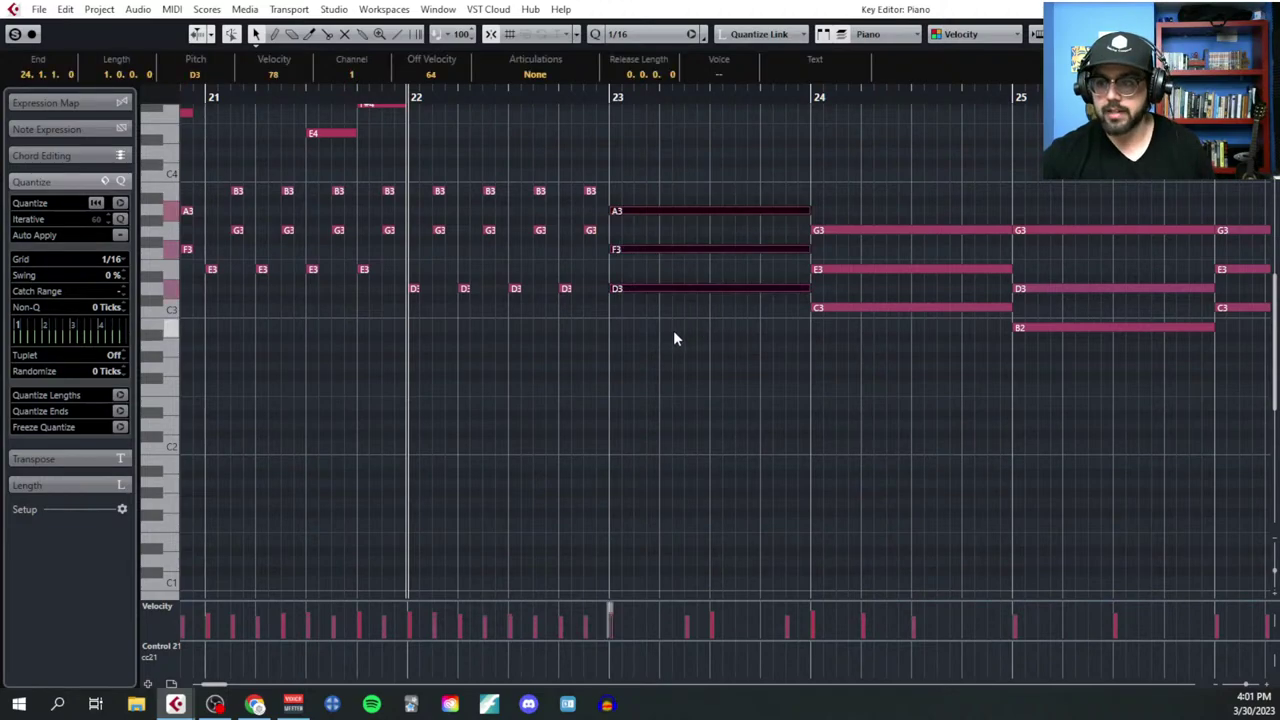
pyautogui.scroll(2, 673, 330)
pyautogui.click(110, 259)
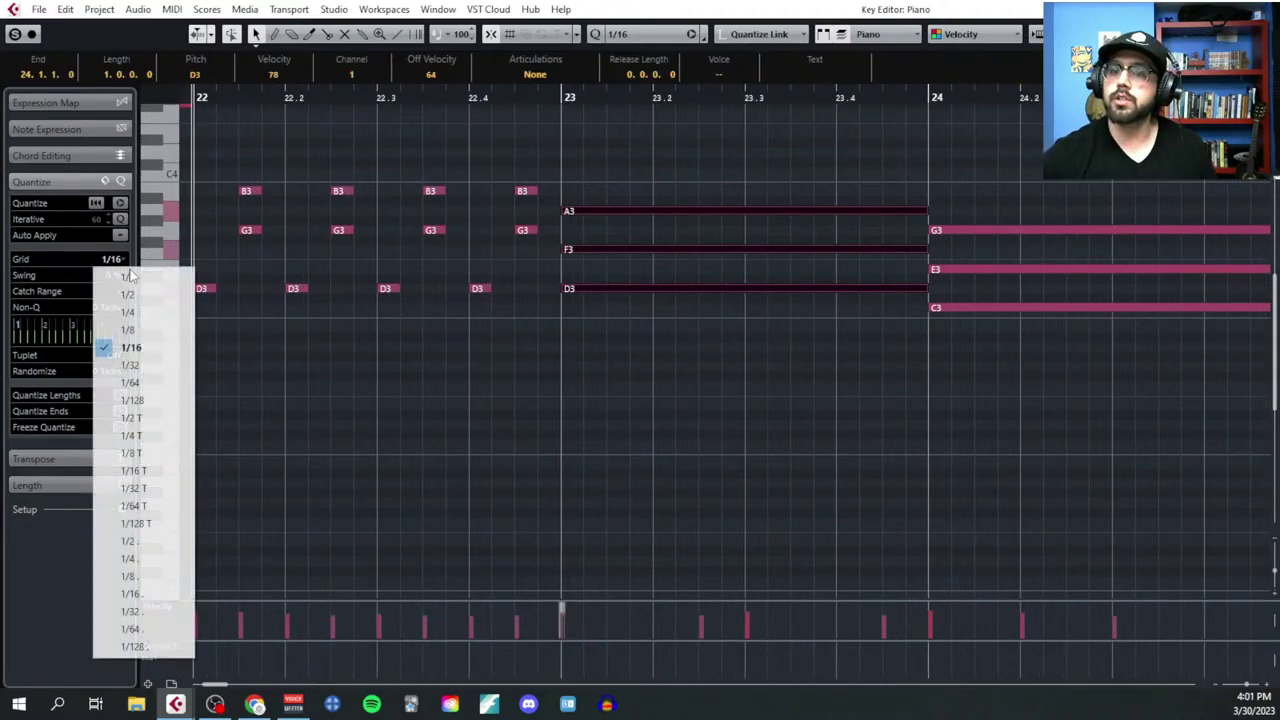
pyautogui.click(140, 331)
# Step: Split the selected bar 23 chord into repeated quarter notes from beat 2 onward
pyautogui.rightClick(581, 339)
pyautogui.click(654, 323)
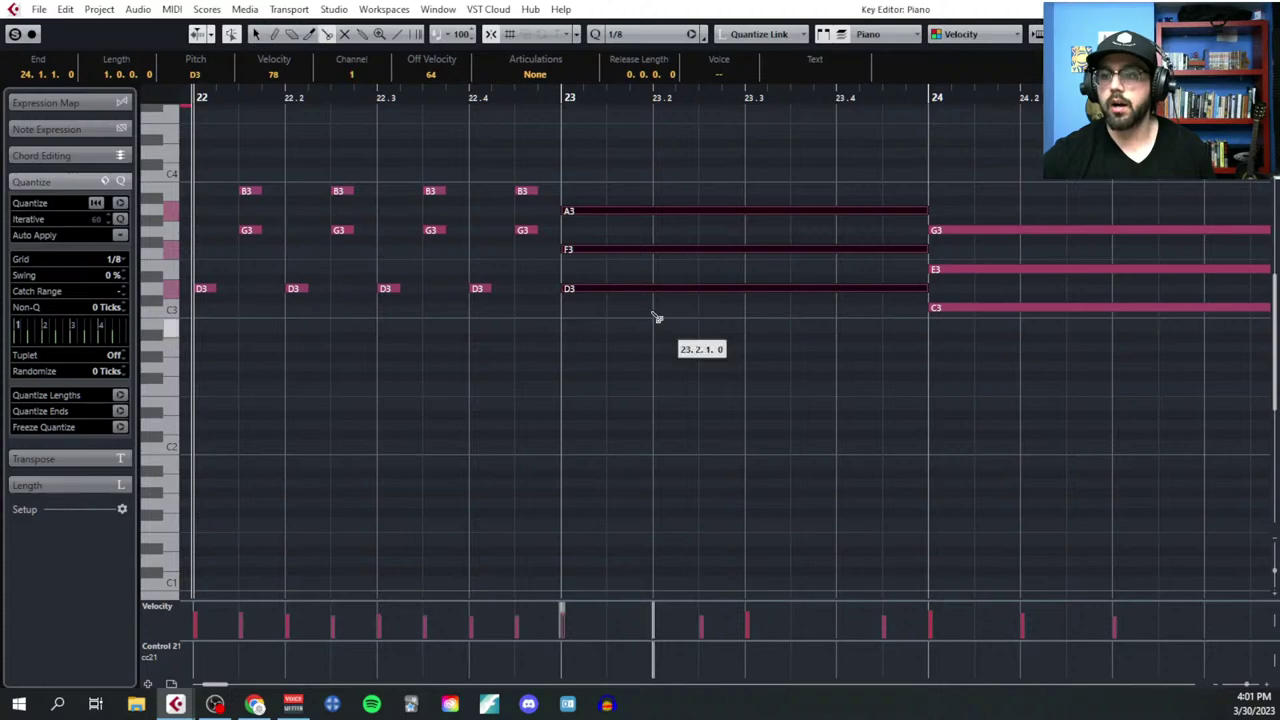
pyautogui.click(654, 300)
pyautogui.moveTo(654, 166); pyautogui.dragTo(791, 323)
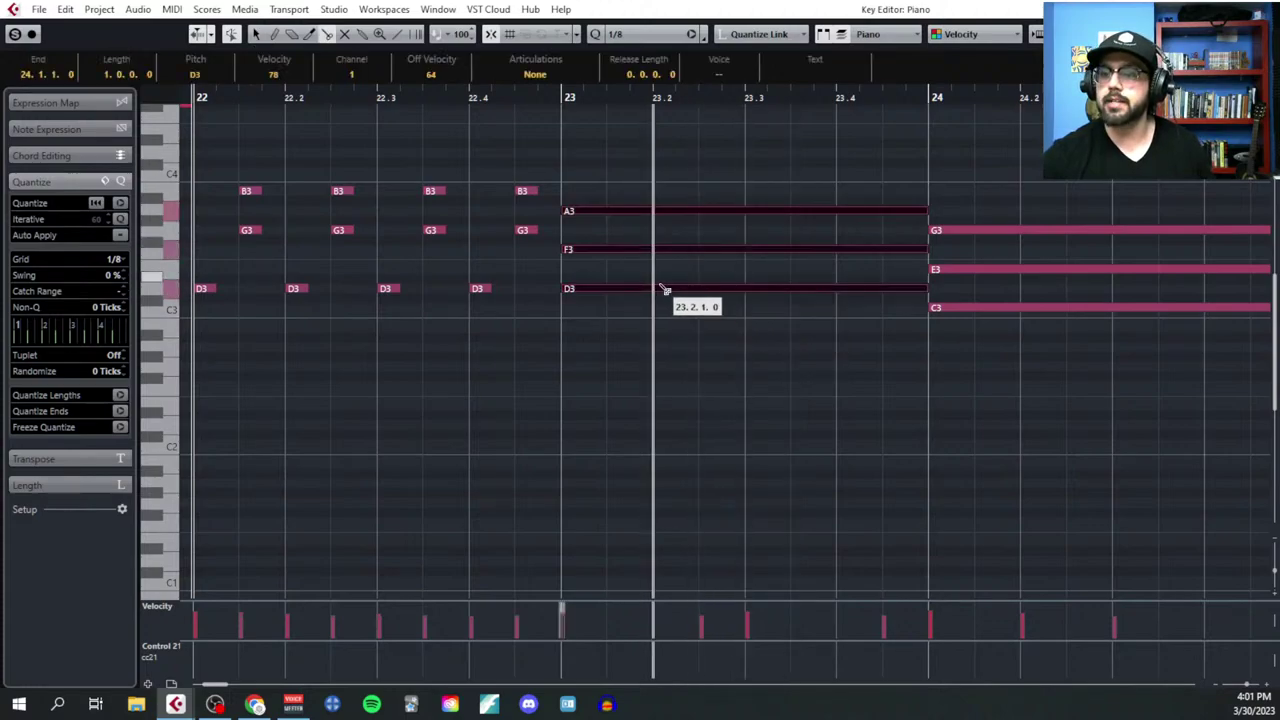
pyautogui.keyDown('alt'); pyautogui.click(666, 289); pyautogui.keyUp('alt')
# Step: Shorten the bar 23 chord notes to eighths and shift the F3 and A3 notes one eighth later onto the offbeats
pyautogui.moveTo(628, 197); pyautogui.dragTo(888, 290)
pyautogui.click(688, 278)
pyautogui.moveTo(586, 183); pyautogui.dragTo(869, 258)
pyautogui.hotkey('ctrl', 'Right')
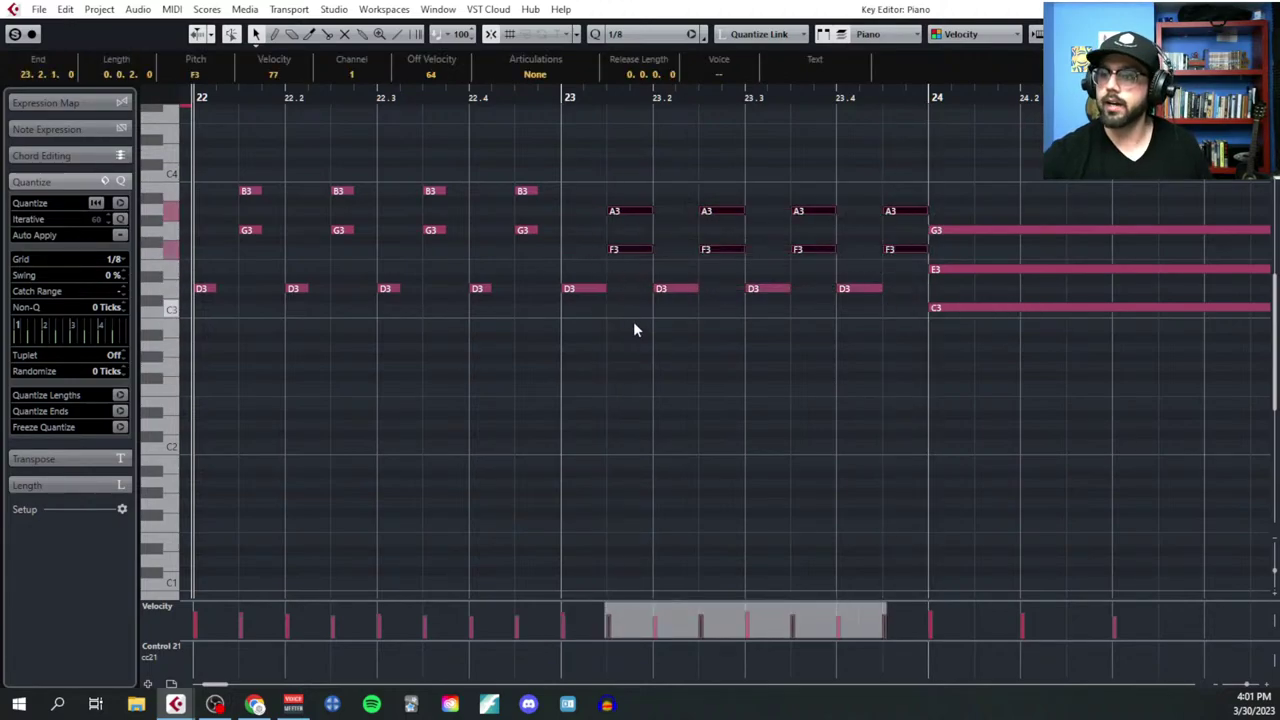
# Step: Split the sustained chords in bars 24, 25 and 26 into repeated quarter notes
pyautogui.hscroll(3, 645, 340)
pyautogui.scroll(-2, 660, 360)
pyautogui.hscroll(3, 720, 422)
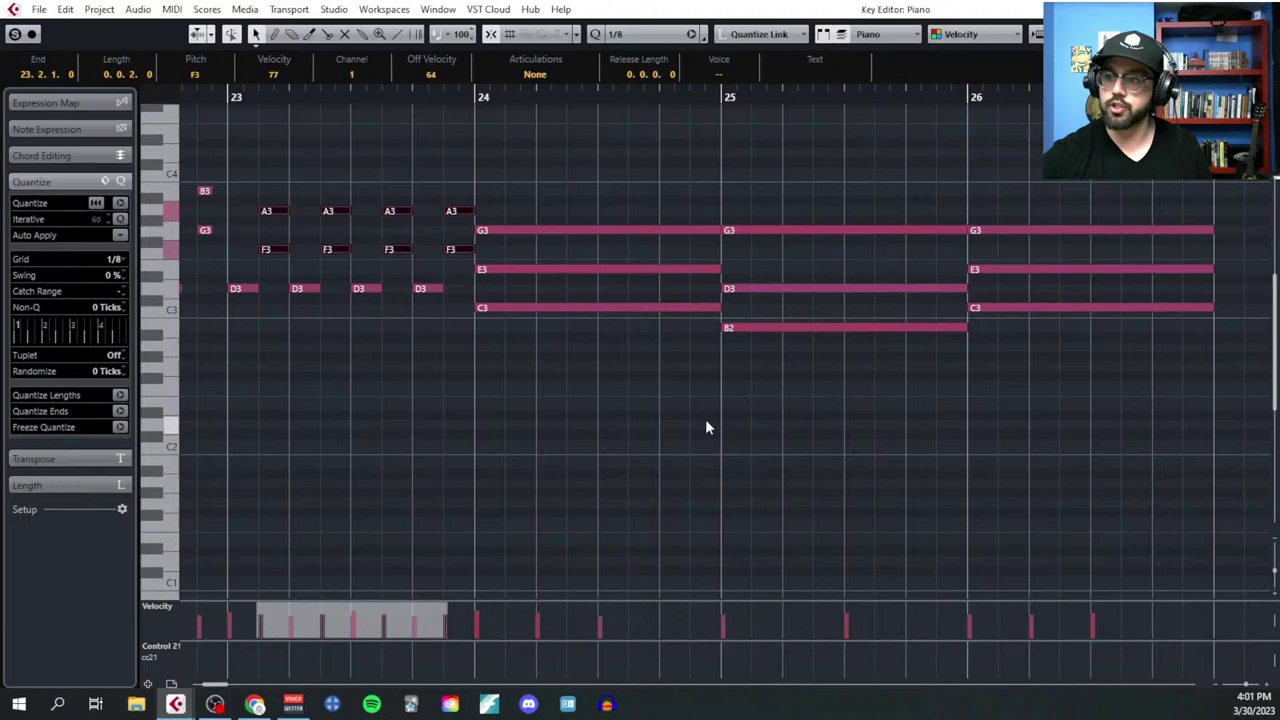
pyautogui.rightClick(604, 363)
pyautogui.click(622, 370)
pyautogui.moveTo(538, 196); pyautogui.dragTo(664, 340)
pyautogui.moveTo(760, 181); pyautogui.dragTo(899, 408)
pyautogui.moveTo(980, 209); pyautogui.dragTo(1063, 323)
pyautogui.keyDown('alt'); pyautogui.click(534, 307); pyautogui.keyUp('alt')
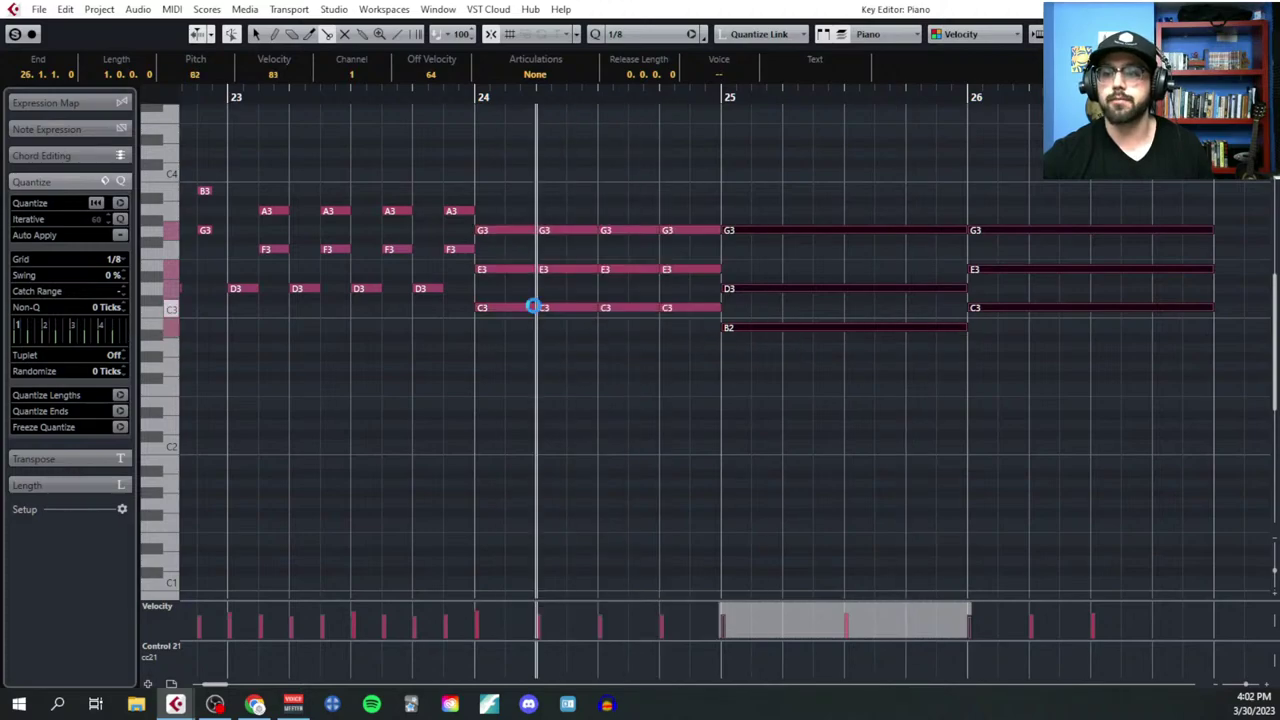
pyautogui.keyDown('alt'); pyautogui.click(787, 328); pyautogui.keyUp('alt')
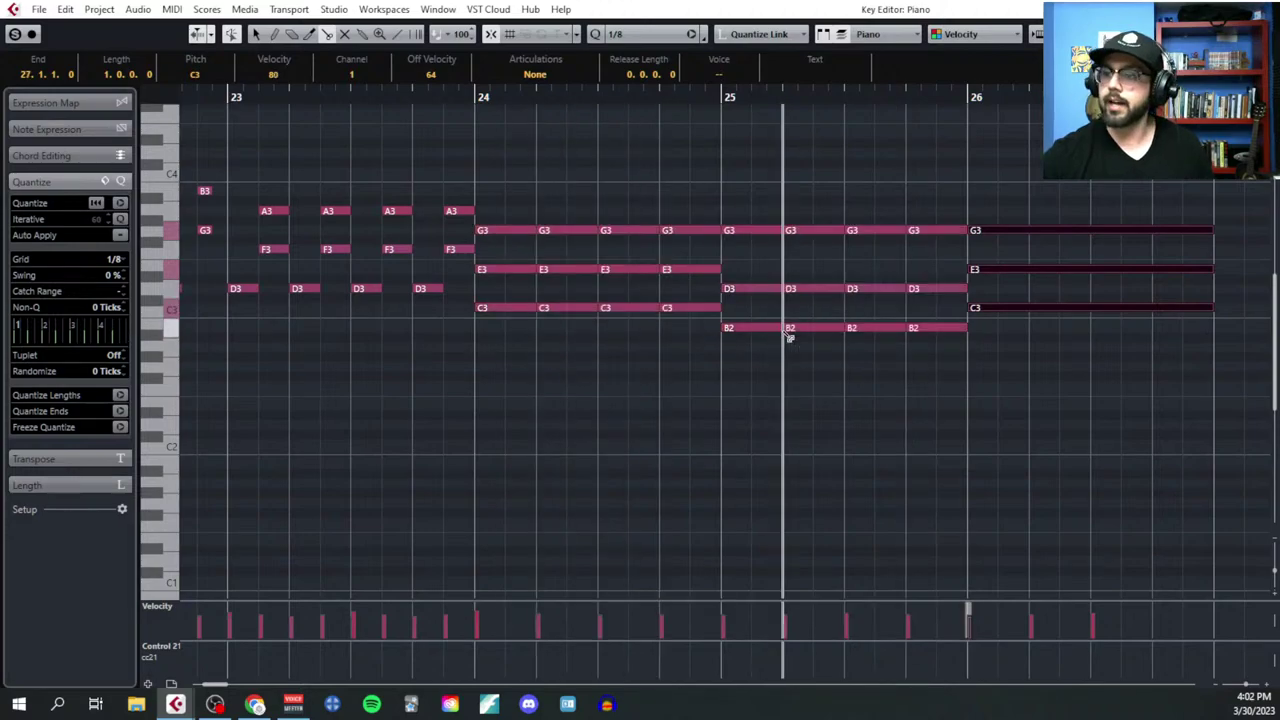
pyautogui.keyDown('alt'); pyautogui.click(1033, 312); pyautogui.keyUp('alt')
pyautogui.rightClick(992, 402)
pyautogui.click(992, 402)
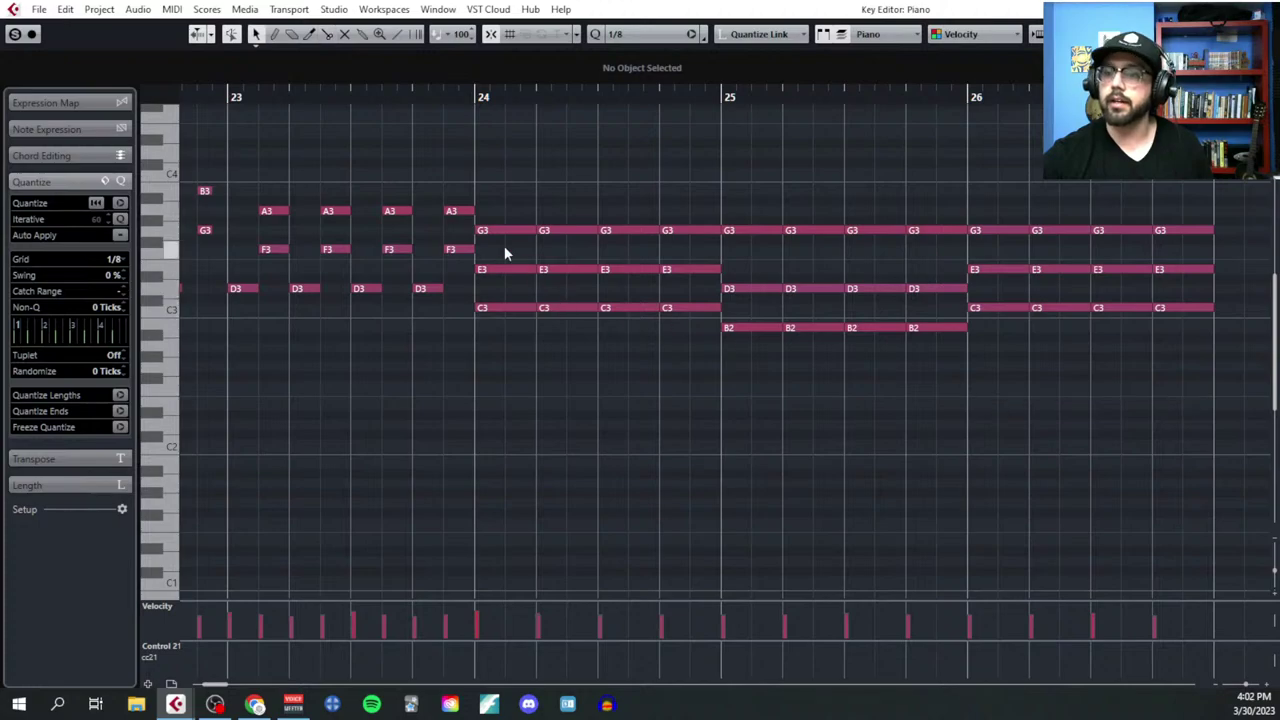
# Step: Shorten all chord notes in bars 24 to 26 to eighths and shift the upper two voices one eighth later onto the offbeats
pyautogui.moveTo(522, 206); pyautogui.dragTo(1200, 386)
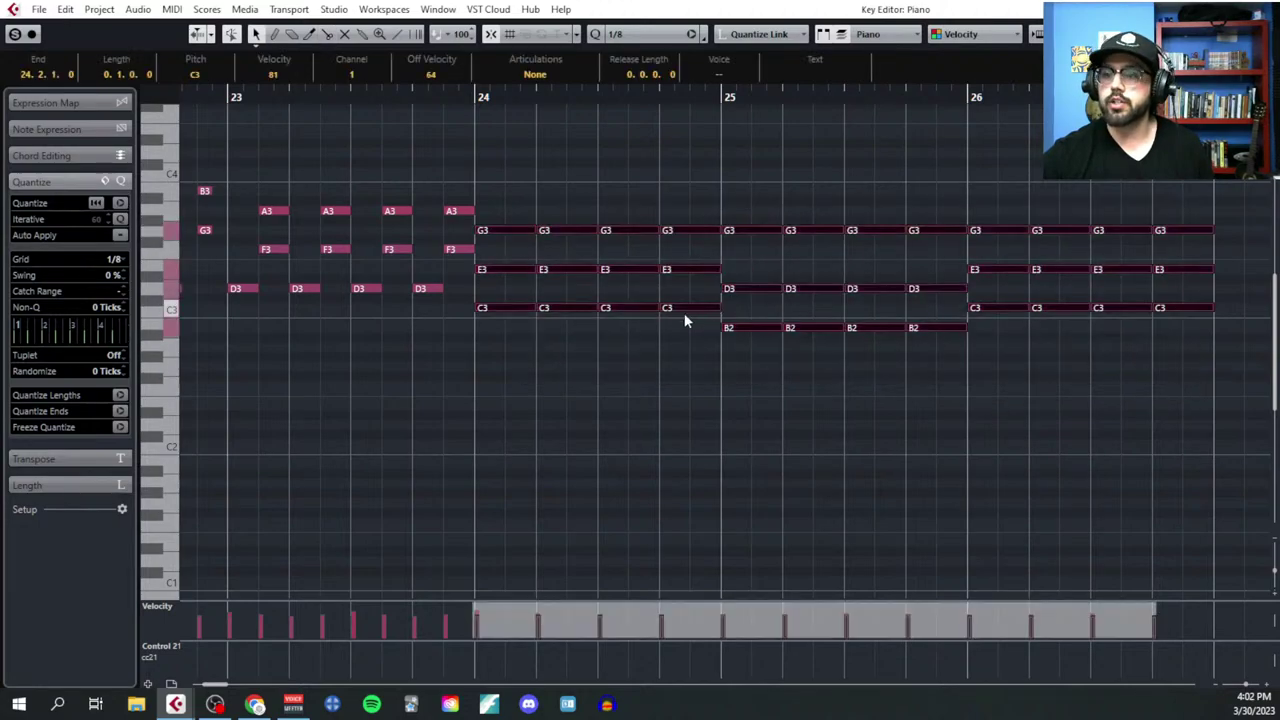
pyautogui.moveTo(660, 306); pyautogui.dragTo(626, 310)
pyautogui.moveTo(489, 246); pyautogui.dragTo(1184, 292)
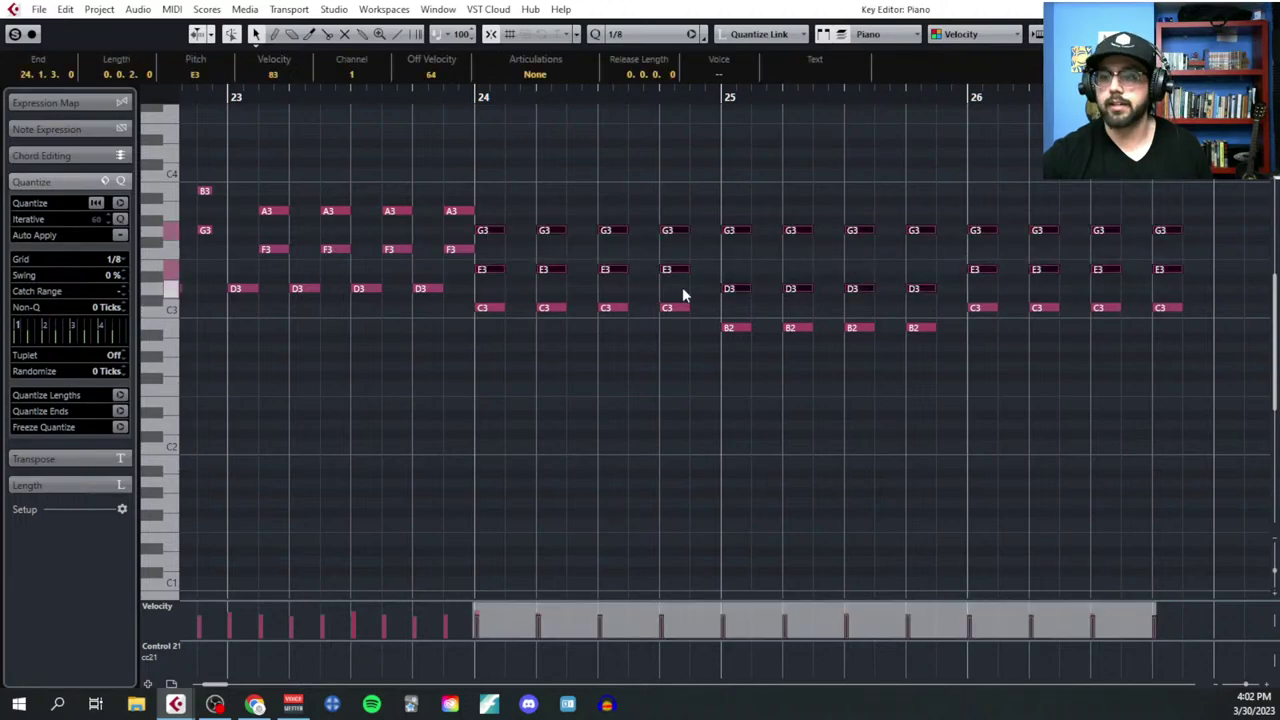
pyautogui.moveTo(492, 268); pyautogui.dragTo(505, 266)
pyautogui.click(539, 366)
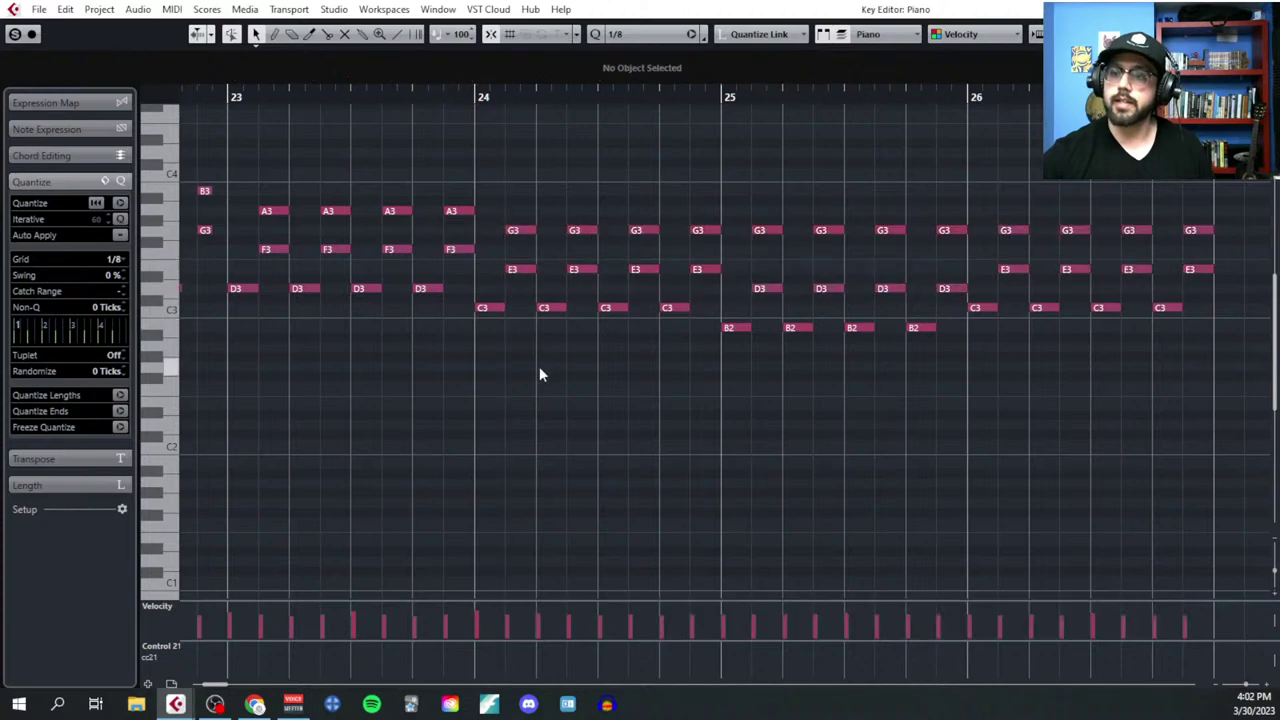
# Step: Set the quantize grid to 1/16 and shorten the repeated chord notes in bars 23 to 26 to sixteenths
pyautogui.scroll(-1, 602, 393)
pyautogui.scroll(-1, 602, 393)
pyautogui.scroll(3, 846, 249)
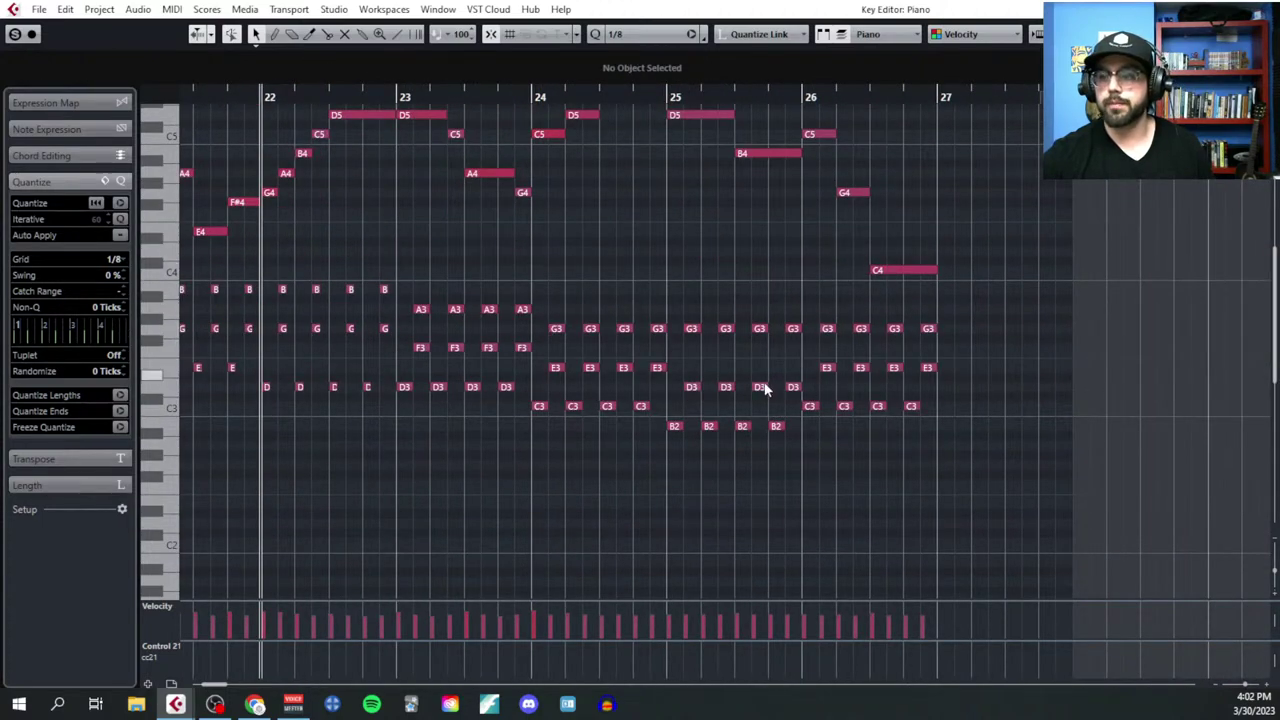
pyautogui.hscroll(-3, 762, 391)
pyautogui.hscroll(-4, 762, 391)
pyautogui.hscroll(6, 753, 410)
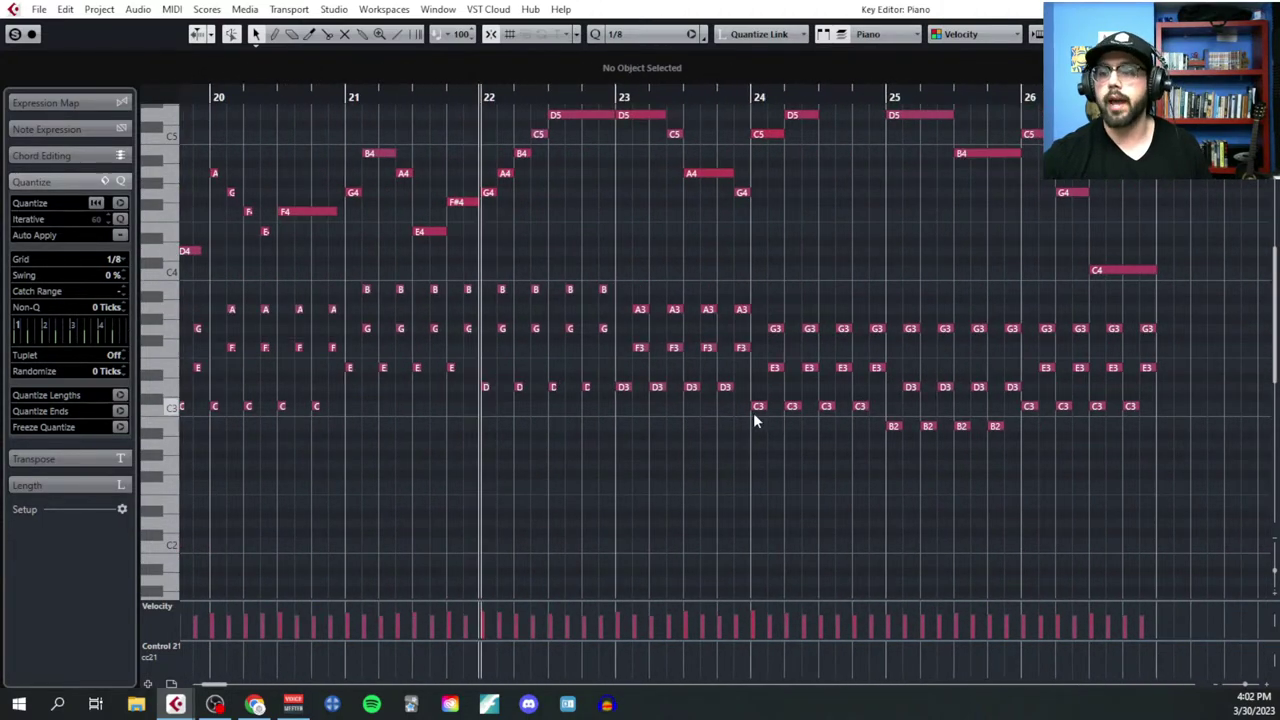
pyautogui.moveTo(409, 295); pyautogui.dragTo(954, 527)
pyautogui.scroll(3, 817, 420)
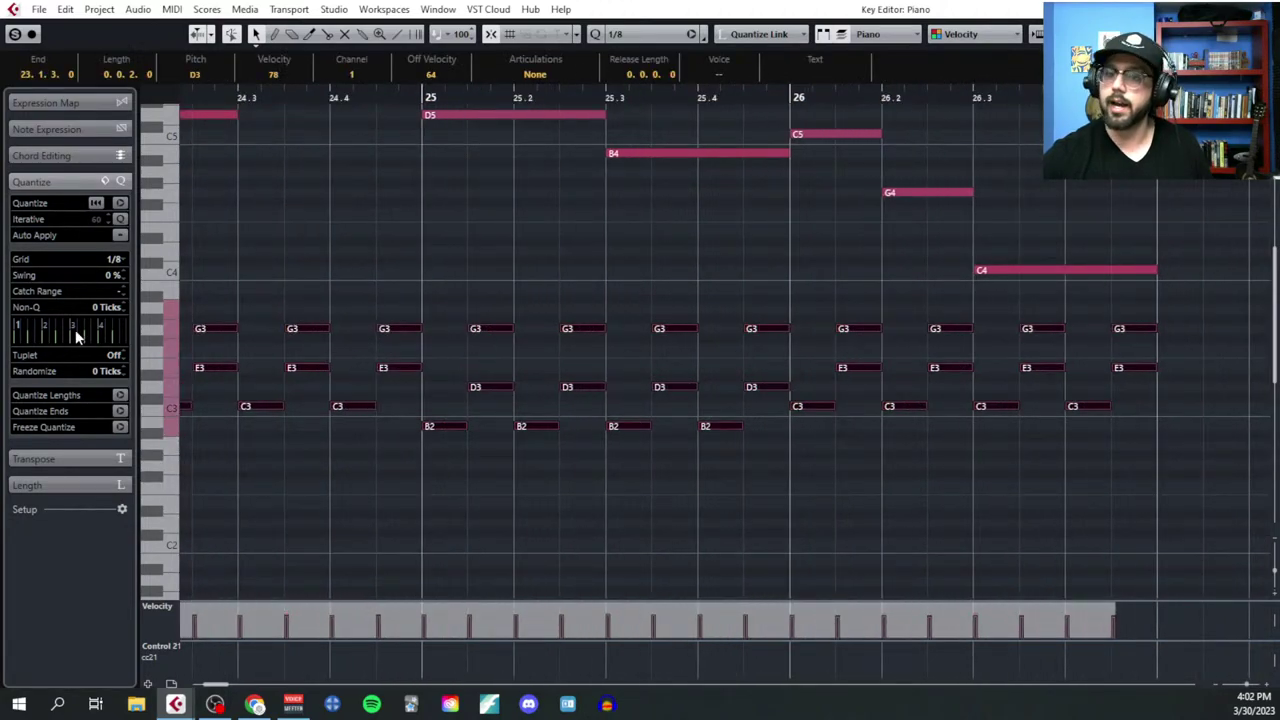
pyautogui.click(113, 260)
pyautogui.click(125, 349)
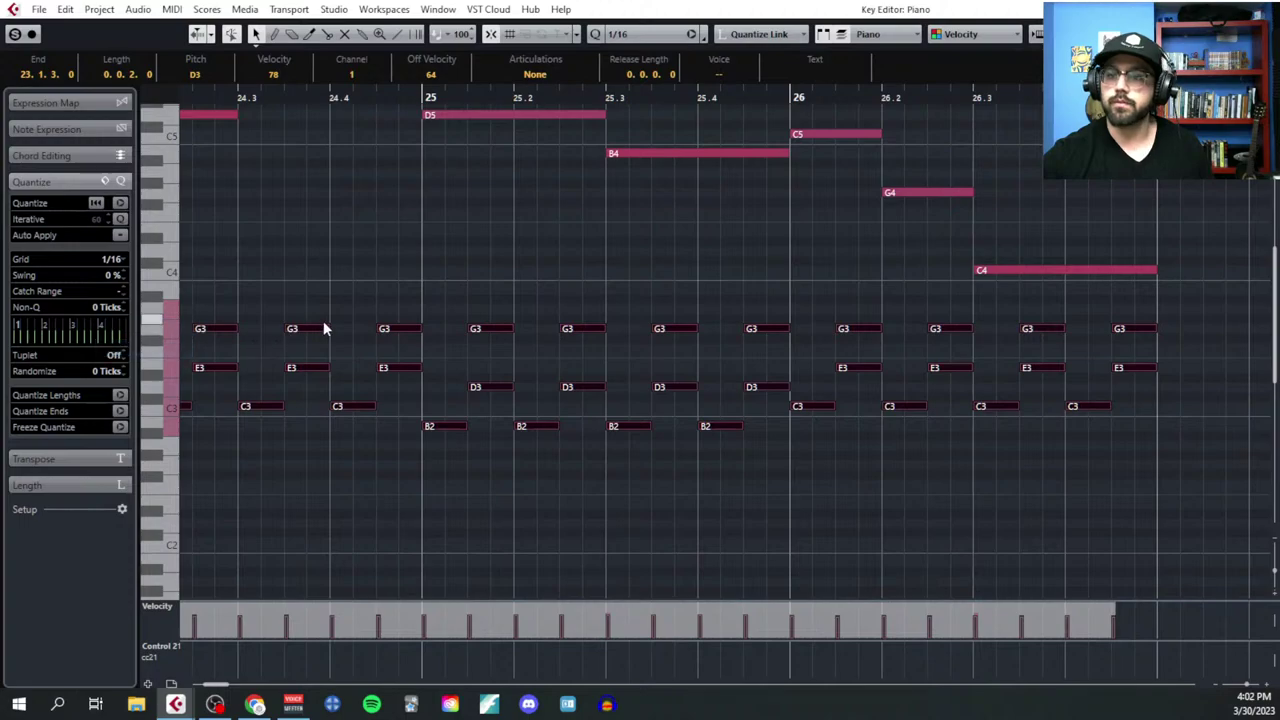
pyautogui.moveTo(324, 326)
pyautogui.mouseDown()
pyautogui.moveTo(332, 338)
pyautogui.moveTo(305, 337)
pyautogui.mouseUp()
pyautogui.click(304, 481)
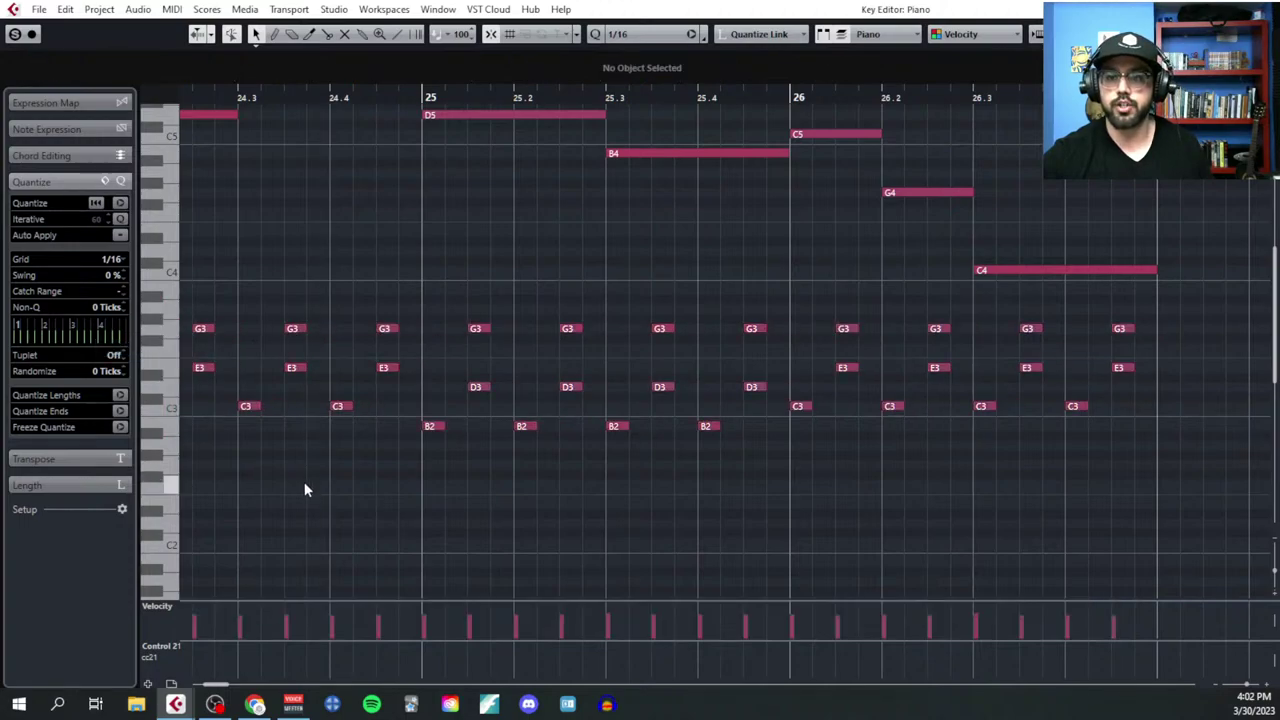
# Step: Examine the melody and offbeat chords from bar 19 against the sustained chords of the preceding version
pyautogui.scroll(-3, 305, 495)
pyautogui.scroll(-5, 340, 485)
pyautogui.scroll(4, 392, 481)
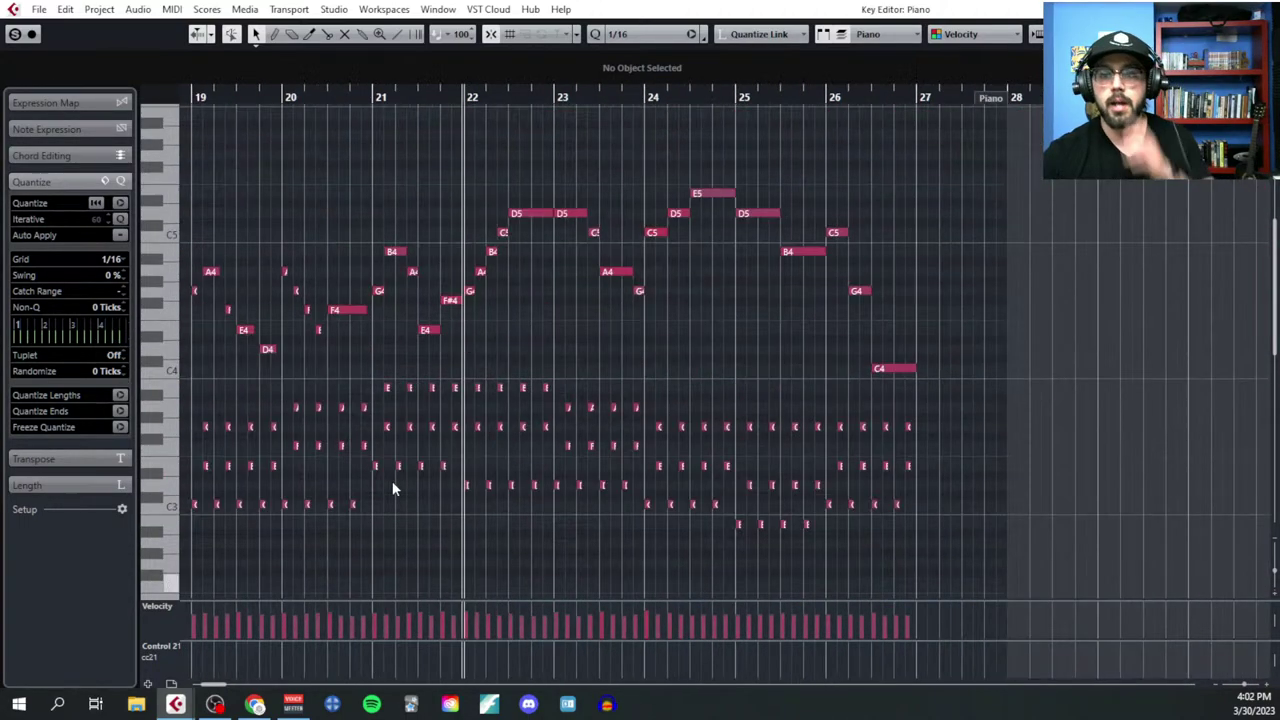
pyautogui.moveTo(381, 254); pyautogui.dragTo(929, 486)
pyautogui.scroll(4, 466, 409)
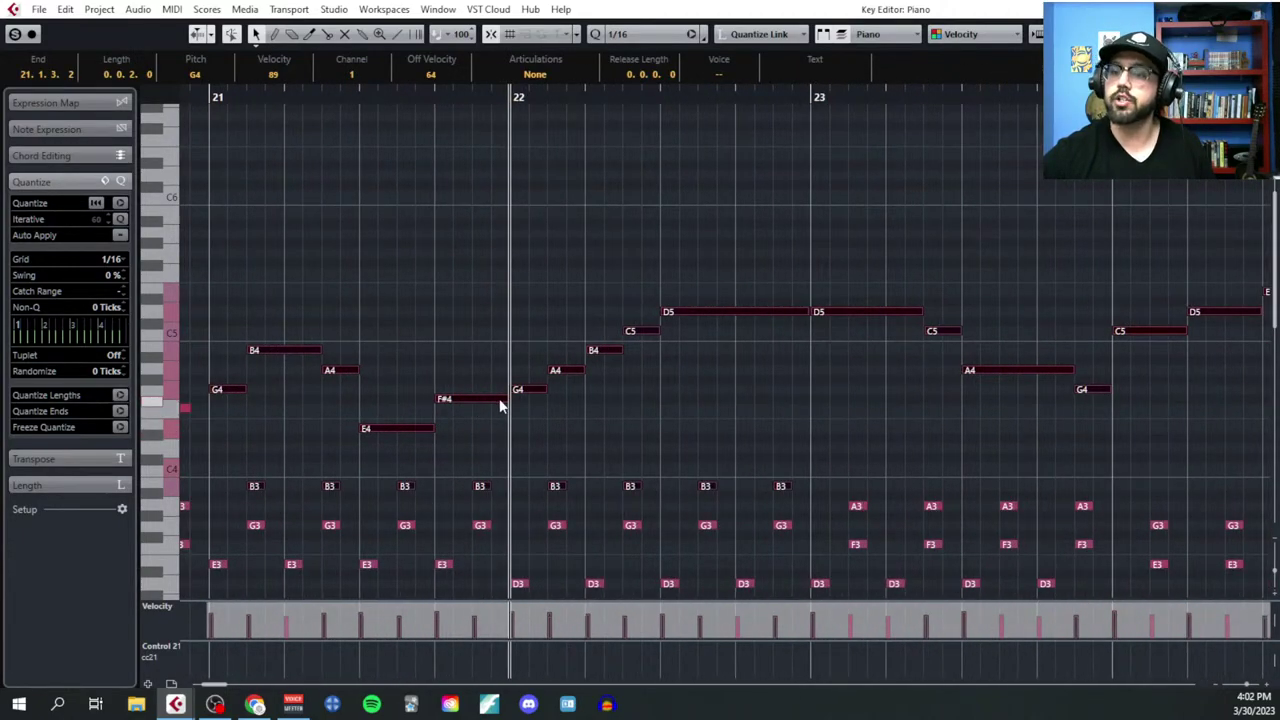
pyautogui.click(512, 446)
pyautogui.scroll(-4, 532, 447)
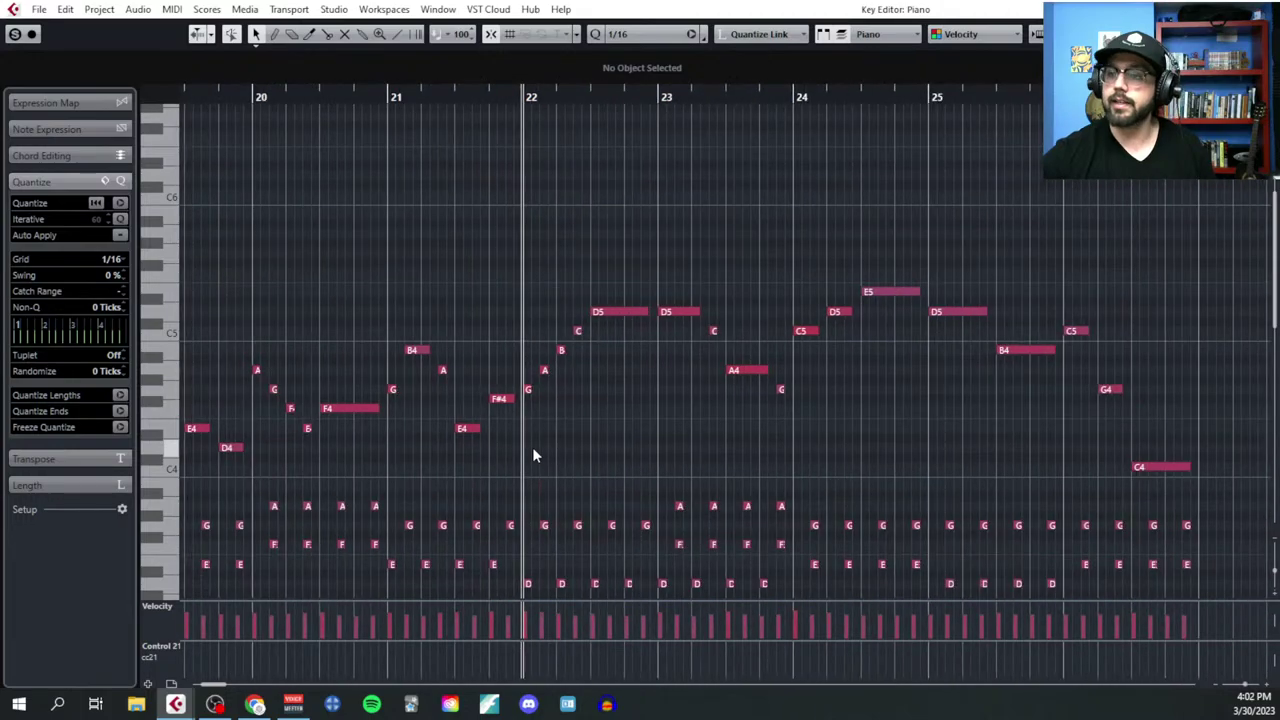
pyautogui.hscroll(-10, 533, 450)
pyautogui.hscroll(3, 656, 440)
pyautogui.scroll(-4, 656, 440)
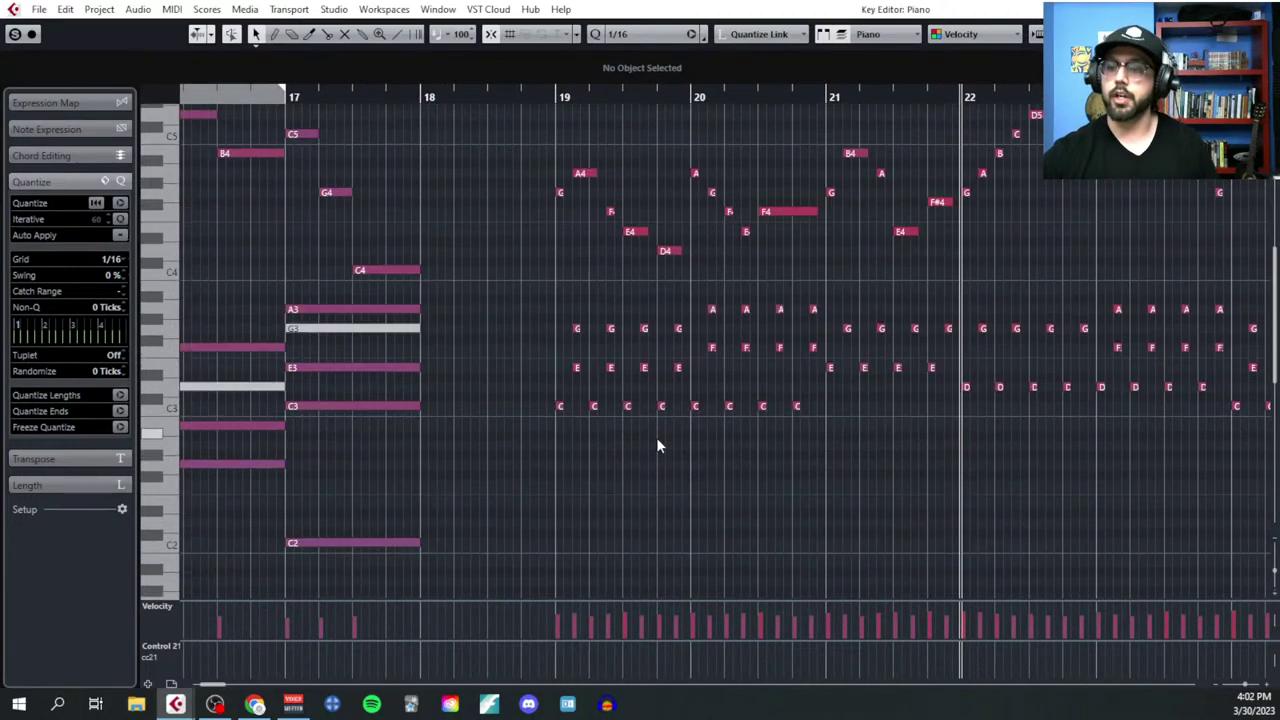
pyautogui.scroll(-3, 631, 444)
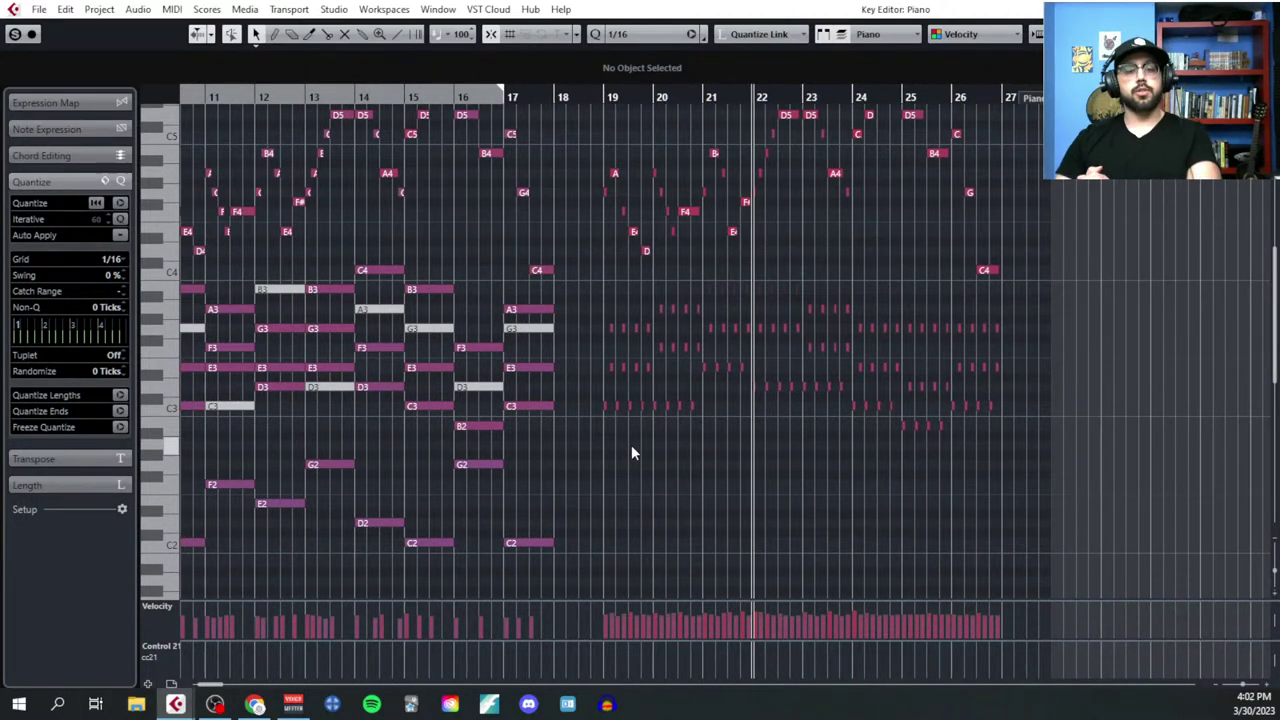
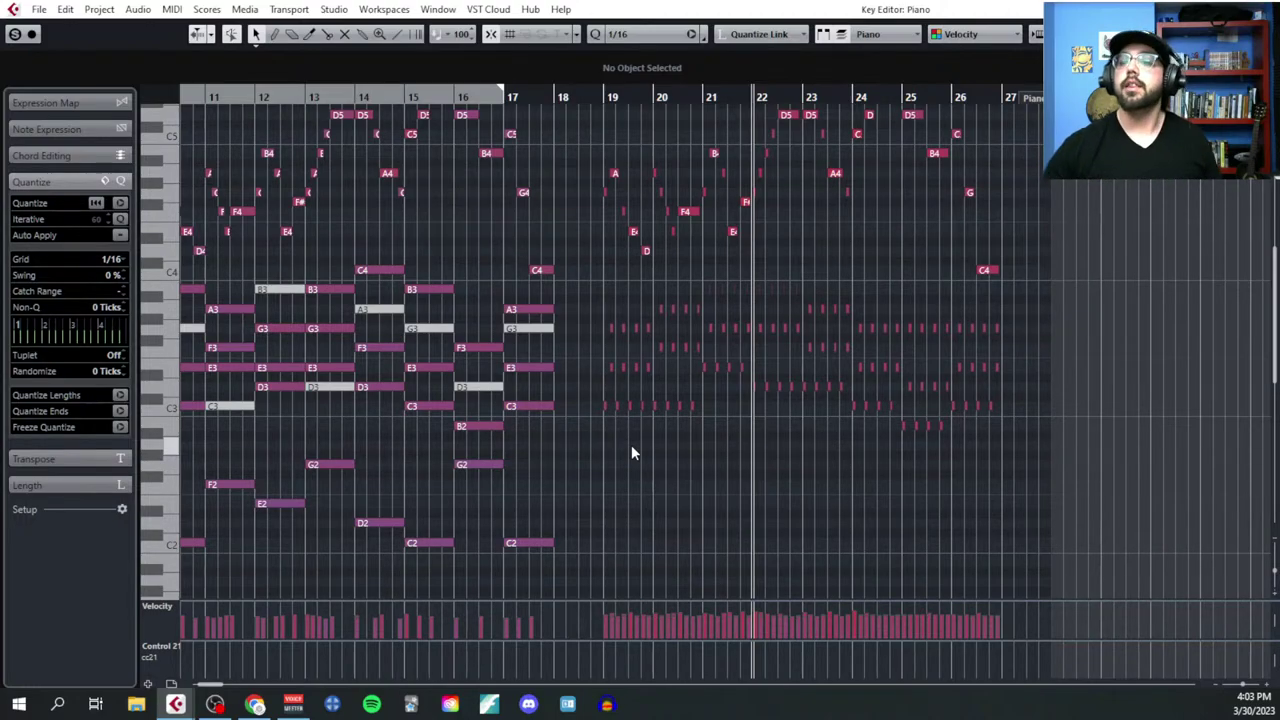
pyautogui.scroll(3, 640, 444)
pyautogui.scroll(3, 650, 440)
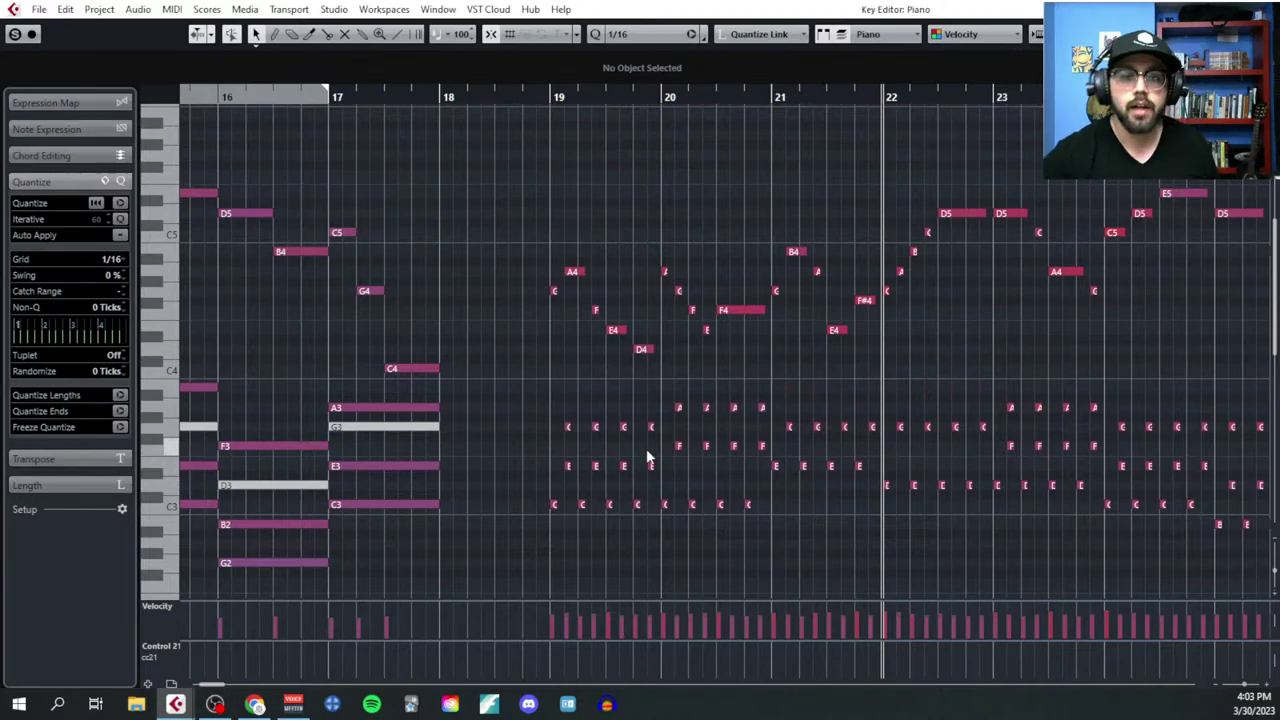
# Step: Play the piano part from bar 1 through bar 26 to compare the three versions
pyautogui.keyDown('ctrl'); pyautogui.scroll(-6, 636, 487); pyautogui.keyUp('ctrl')
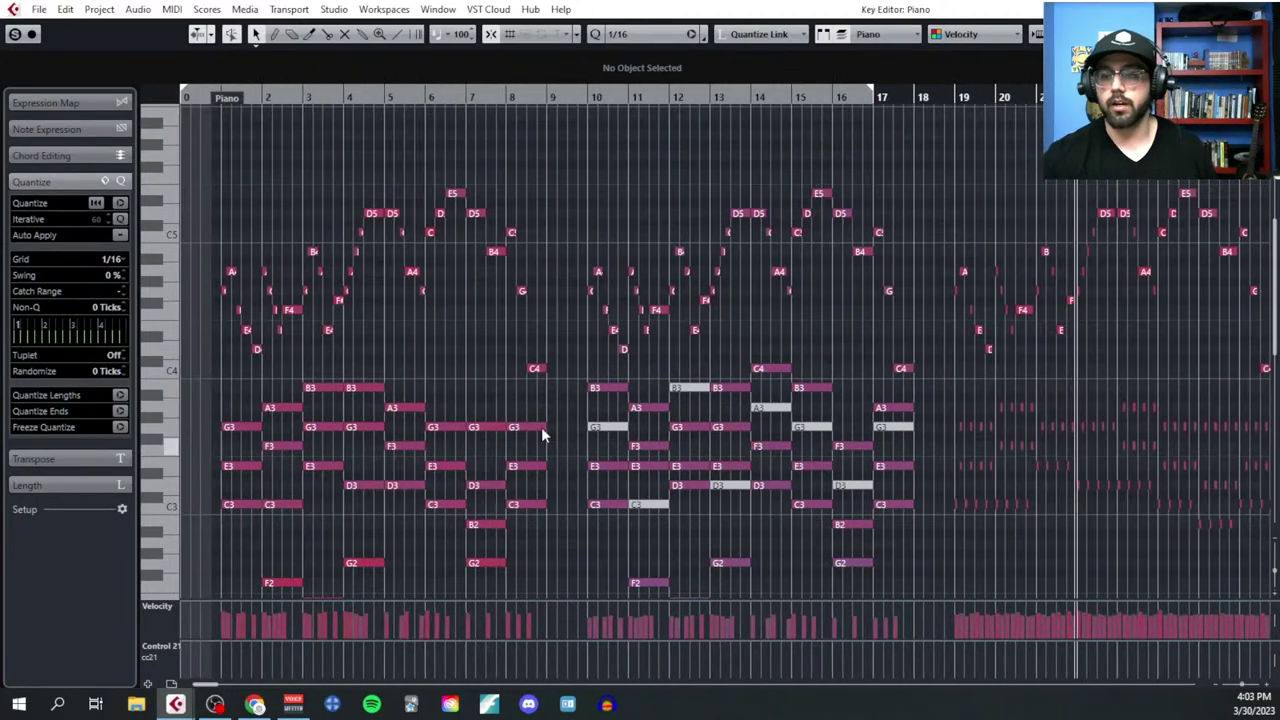
pyautogui.keyDown('ctrl'); pyautogui.scroll(6, 208, 120); pyautogui.keyUp('ctrl')
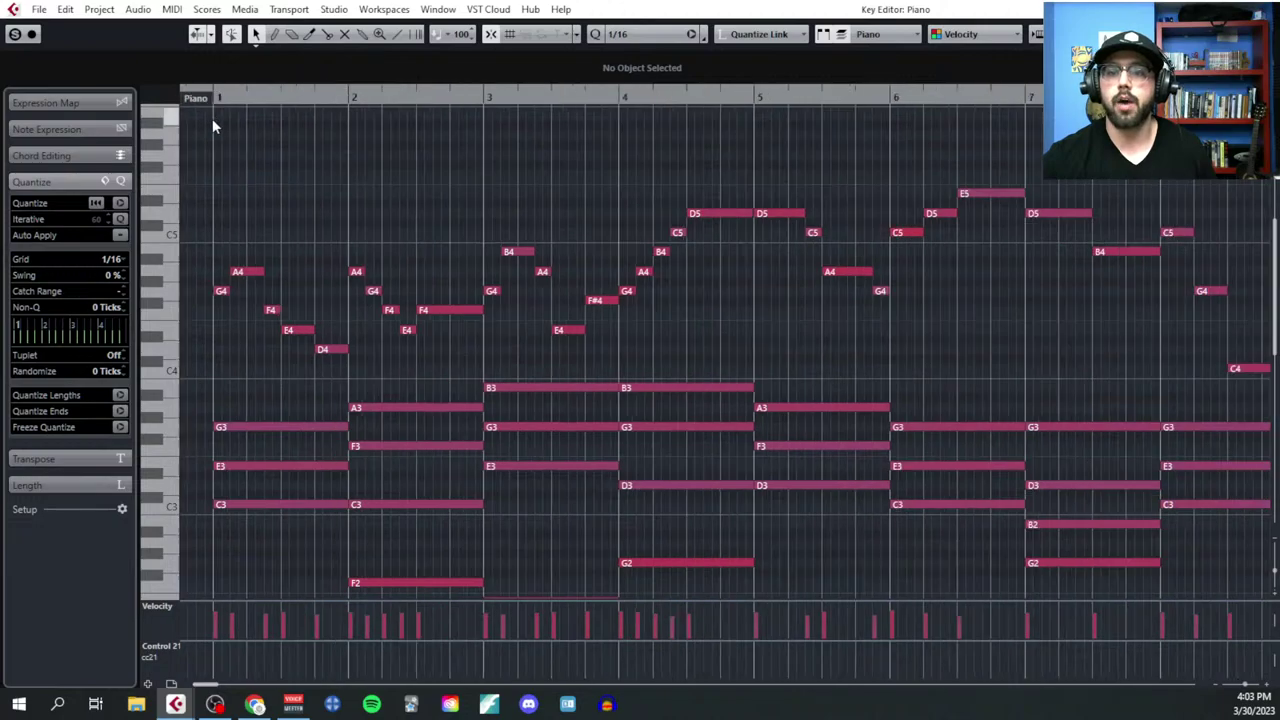
pyautogui.keyDown('ctrl'); pyautogui.scroll(3, 439, 280); pyautogui.keyUp('ctrl')
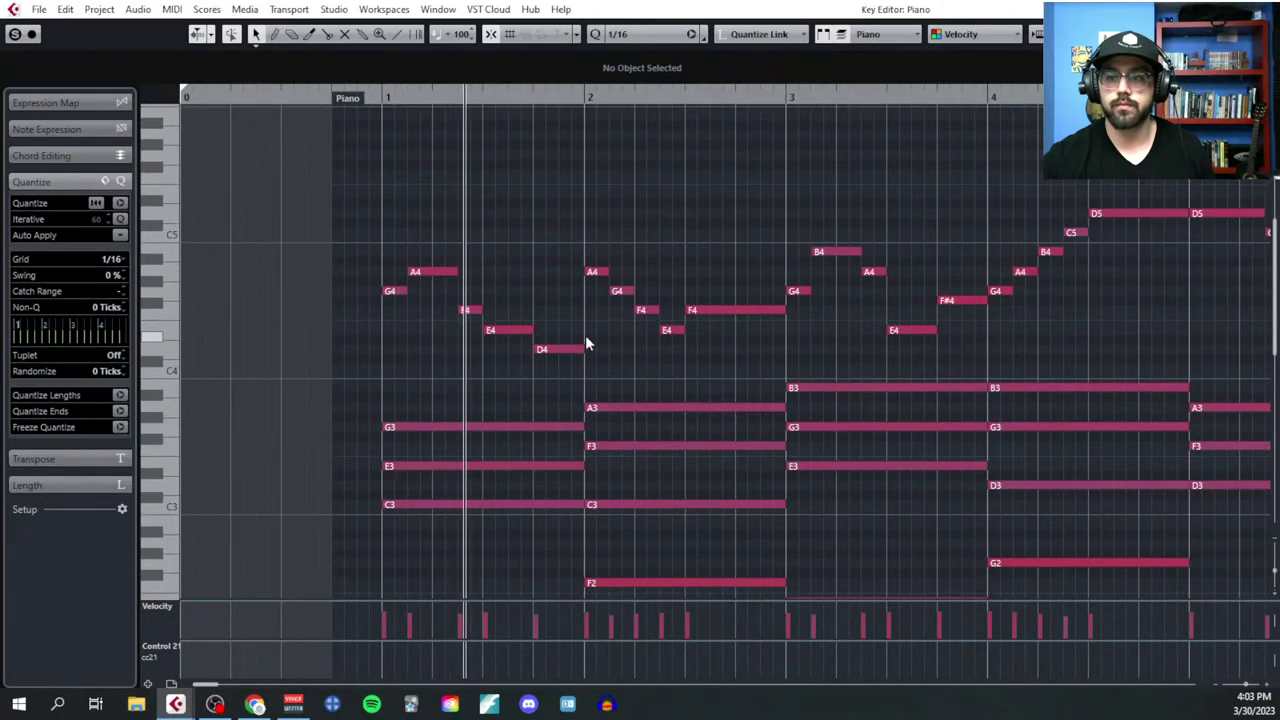
pyautogui.scroll(-2, 585, 335)
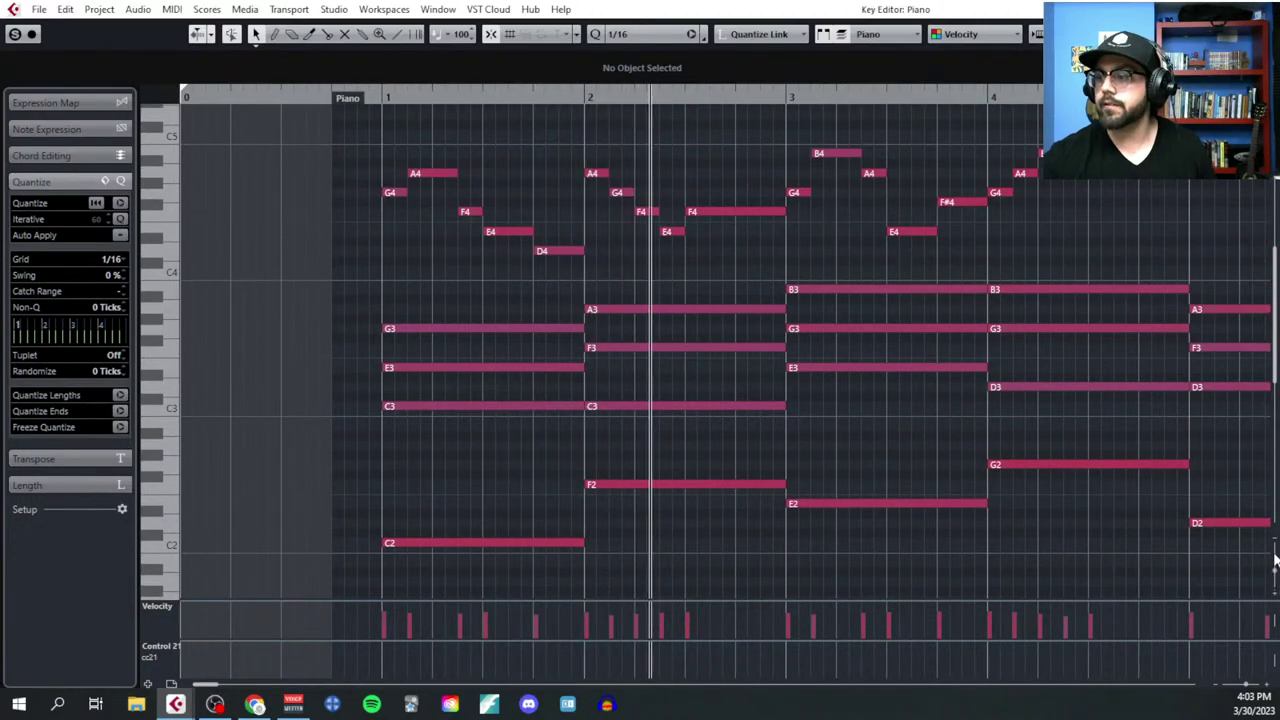
pyautogui.moveTo(1275, 560); pyautogui.dragTo(1274, 546)
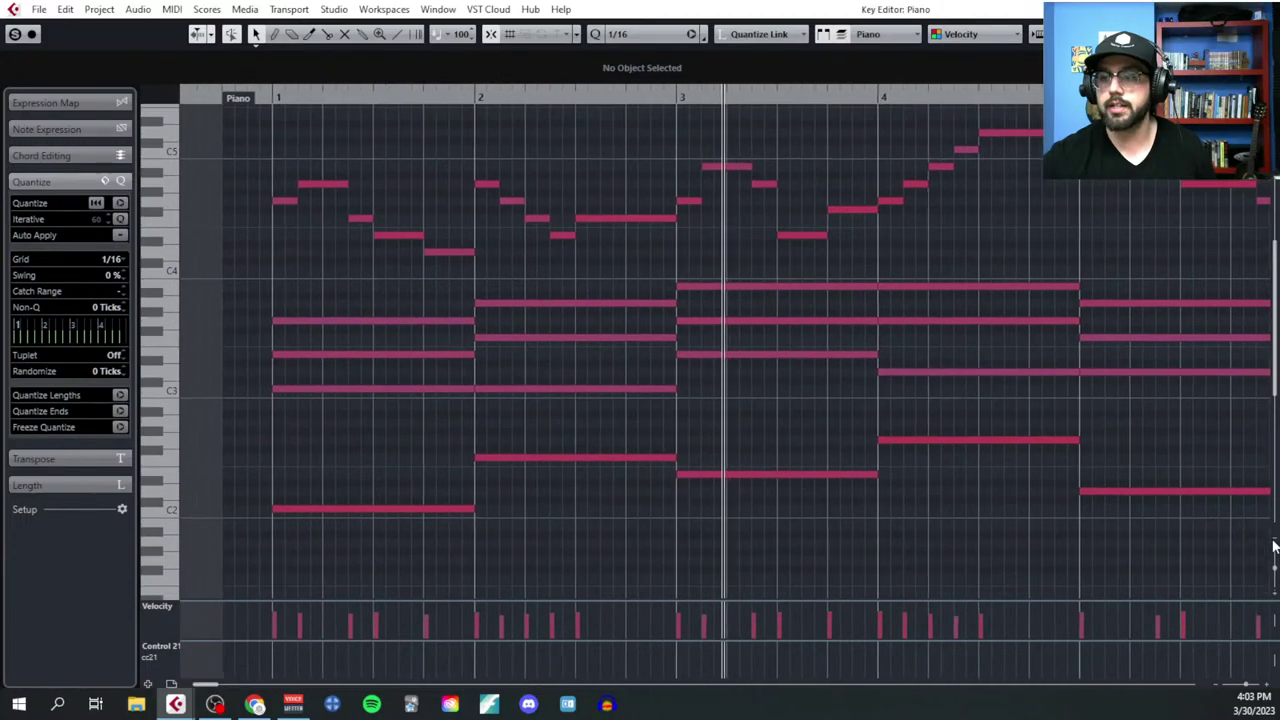
pyautogui.scroll(2, 1273, 546)
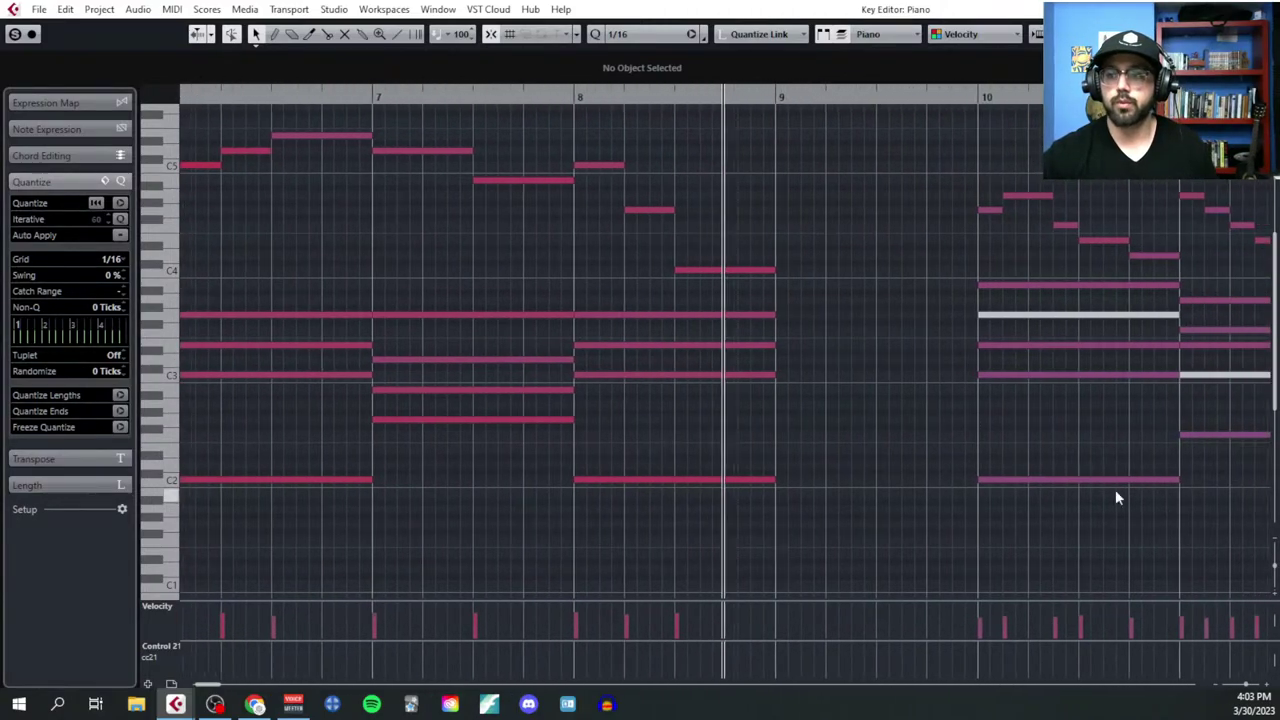
pyautogui.press('g')
pyautogui.press('g')
pyautogui.press('g')
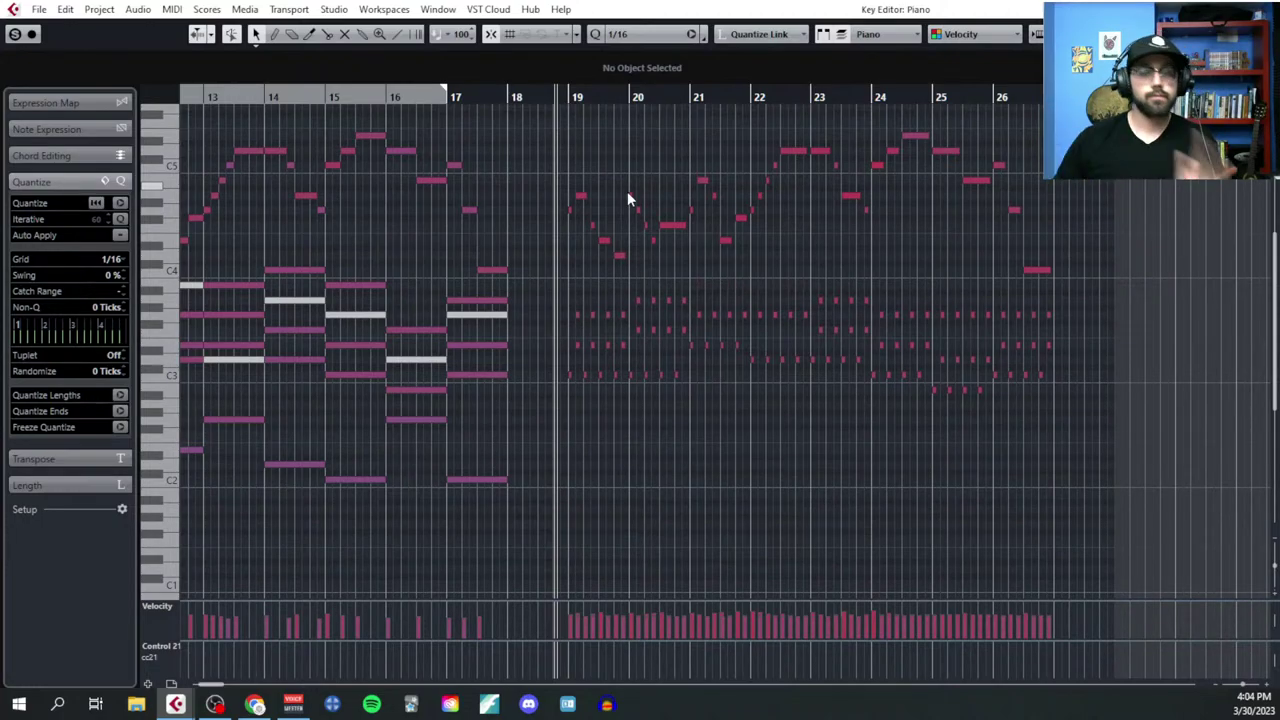
pyautogui.scroll(3, 640, 215)
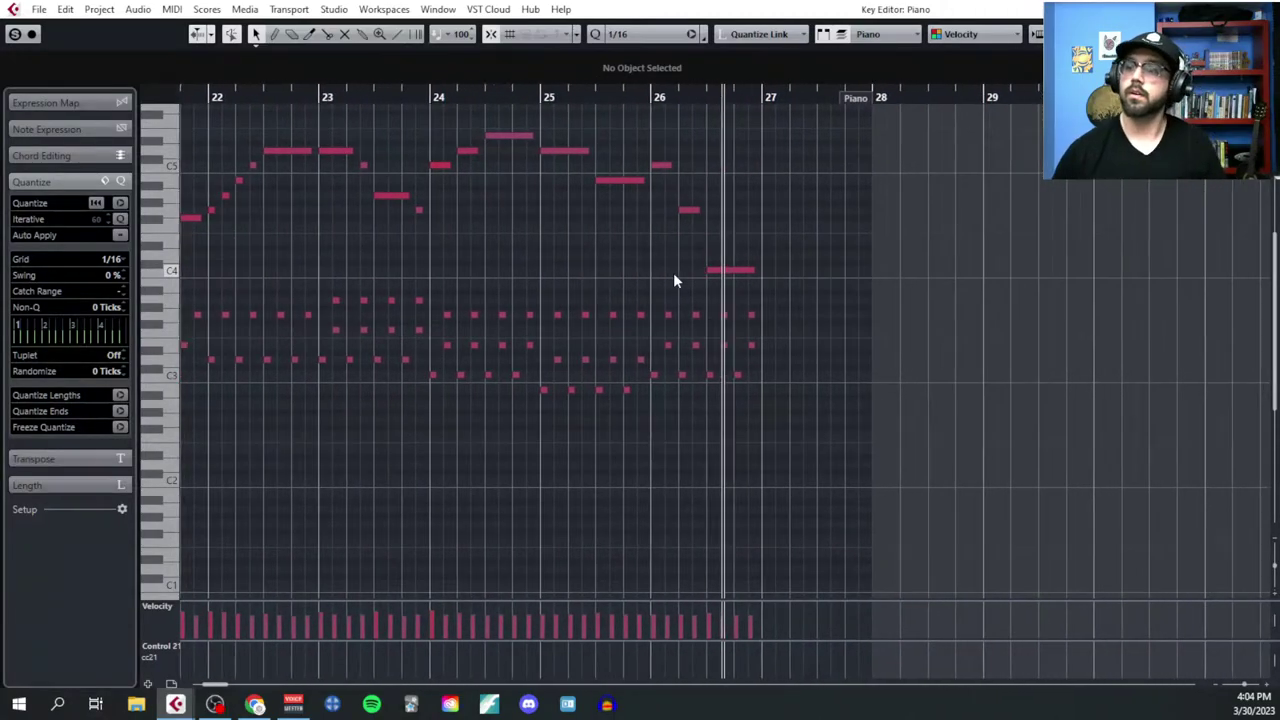
# Step: Try to paste a copy of the melody from bars 19 to 26 at the playhead in bar 26
pyautogui.hscroll(-5, 680, 291)
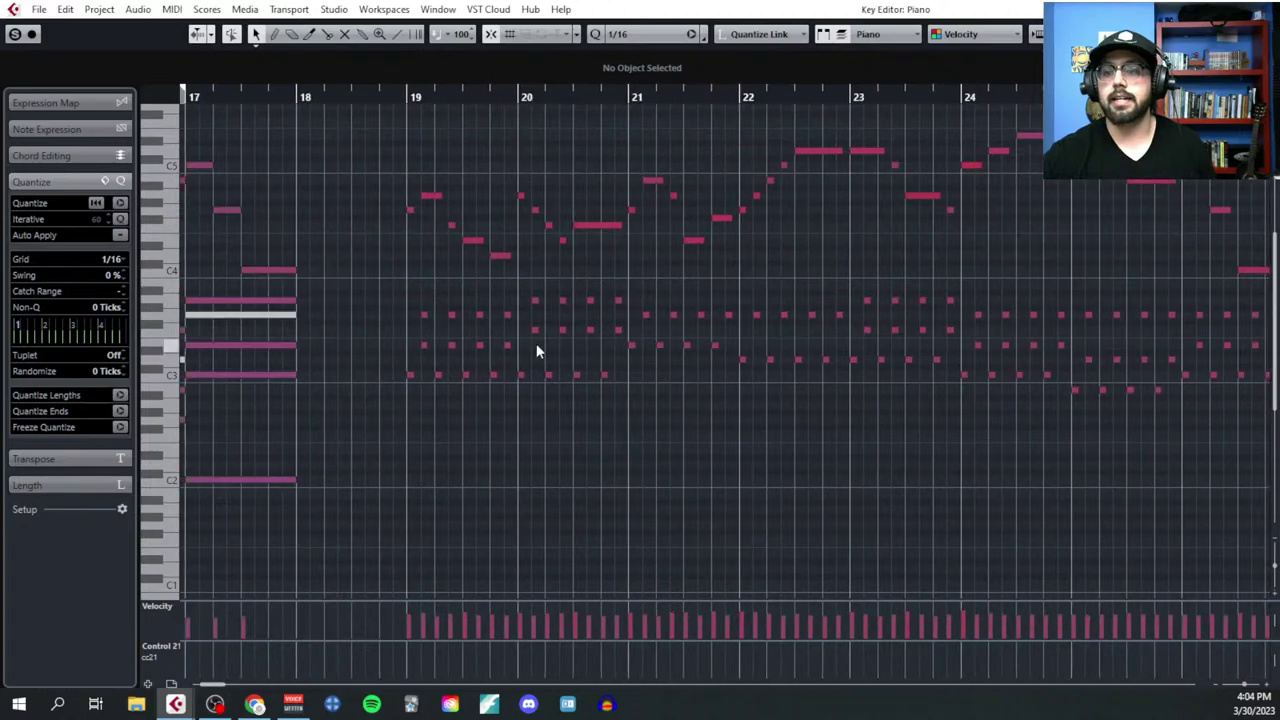
pyautogui.scroll(2, 537, 346)
pyautogui.scroll(-4, 543, 354)
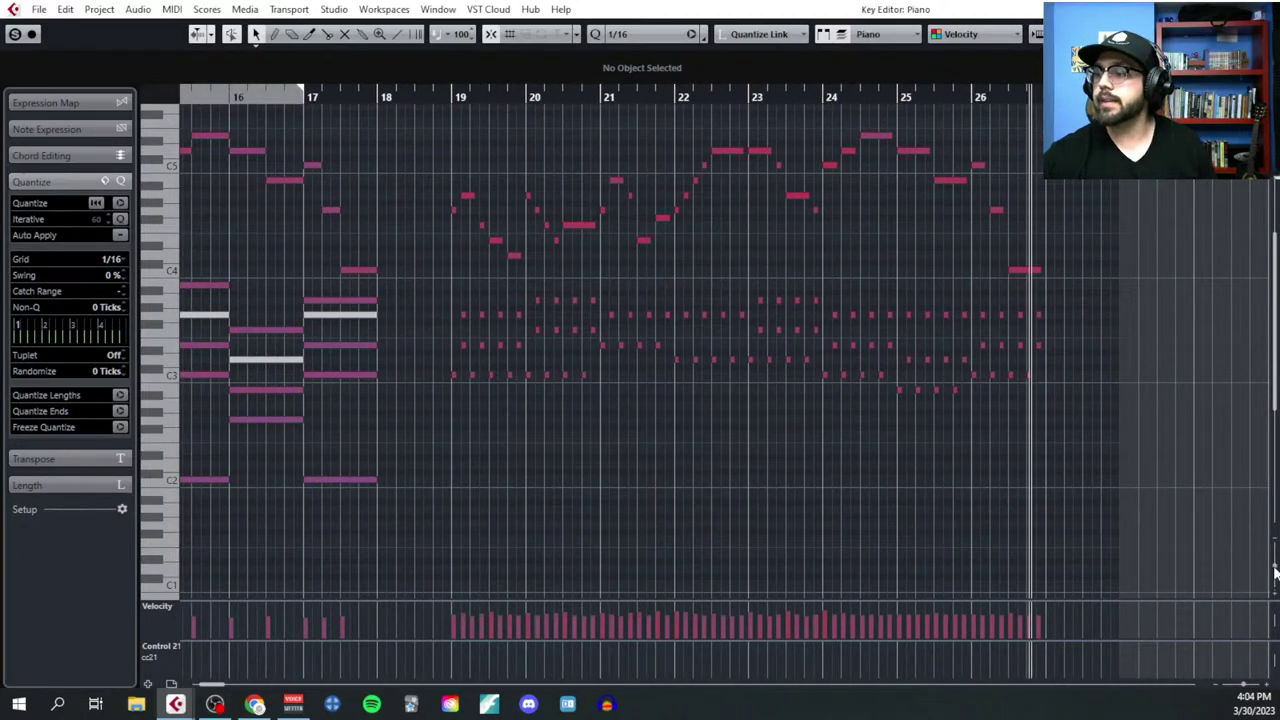
pyautogui.moveTo(1275, 570); pyautogui.dragTo(1275, 500)
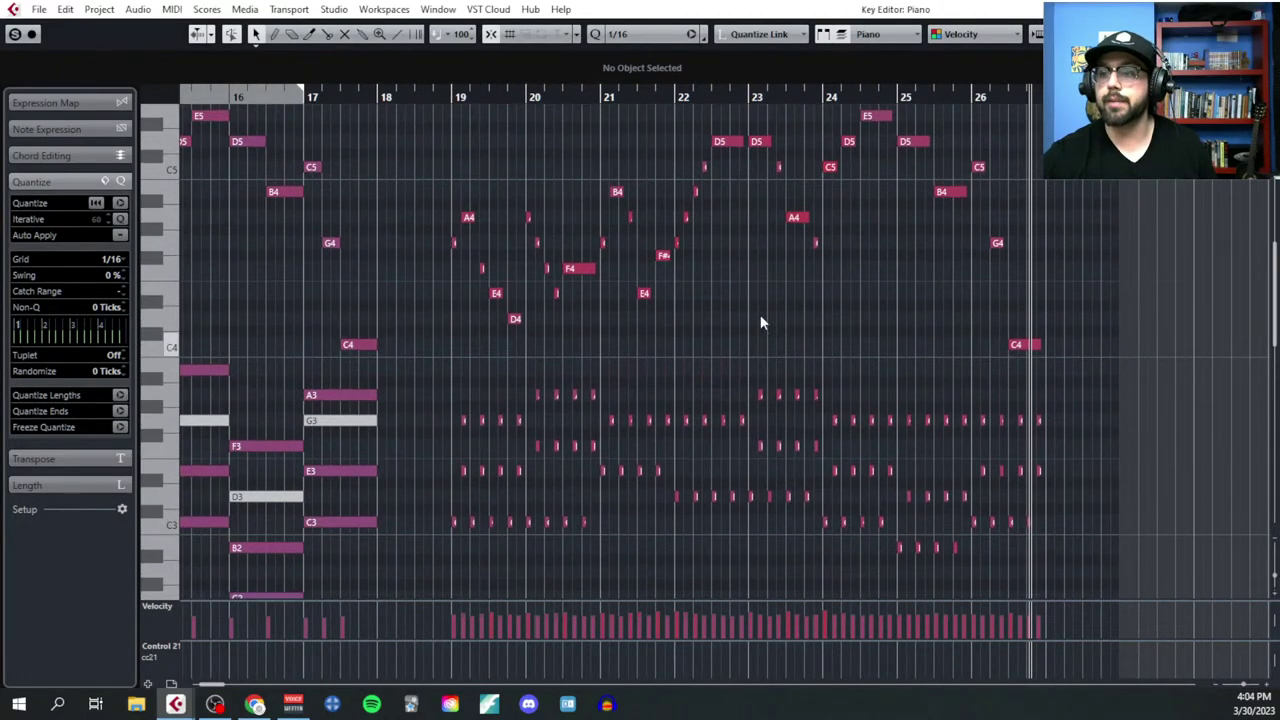
pyautogui.moveTo(426, 275); pyautogui.dragTo(1092, 360)
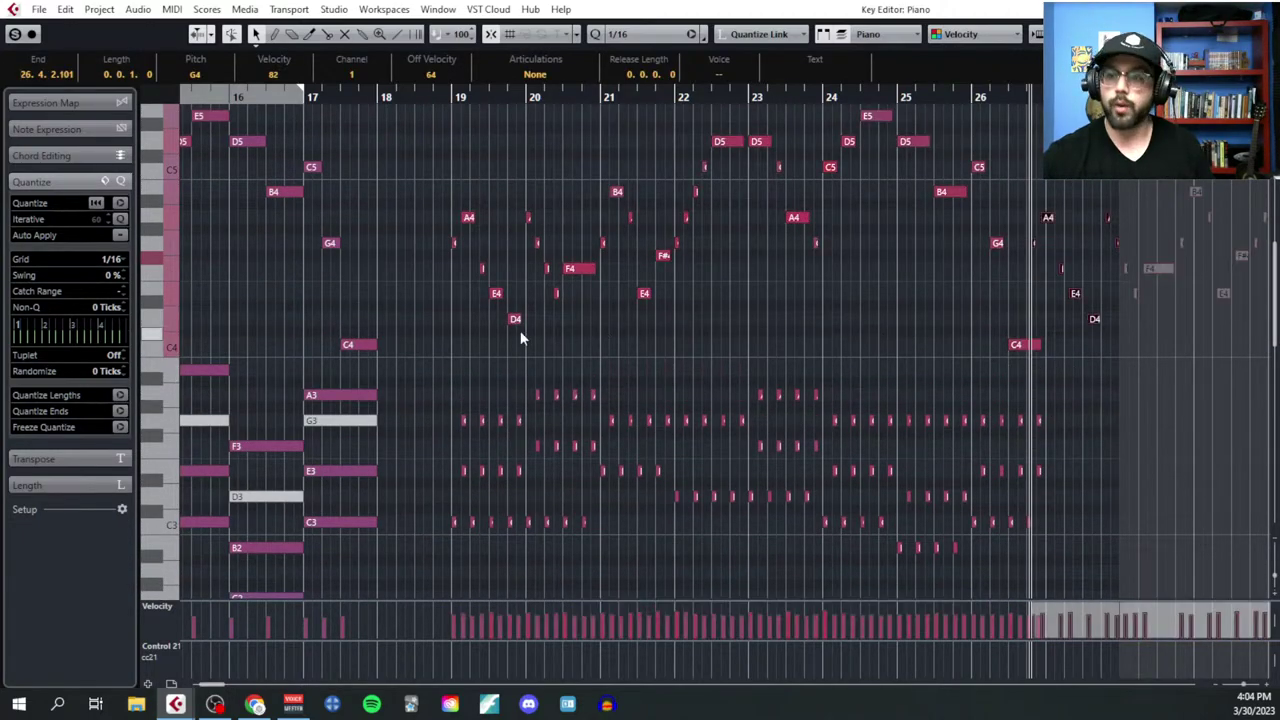
pyautogui.scroll(2, 520, 330)
pyautogui.click(443, 193)
# Step: Duplicate the melody of bars 19 to 26 from the start of bar 19 and transpose the copy up one octave
pyautogui.scroll(2, 479, 231)
pyautogui.moveTo(427, 197); pyautogui.dragTo(1208, 449)
pyautogui.scroll(3, 296, 150)
pyautogui.hscroll(-2, 228, 127)
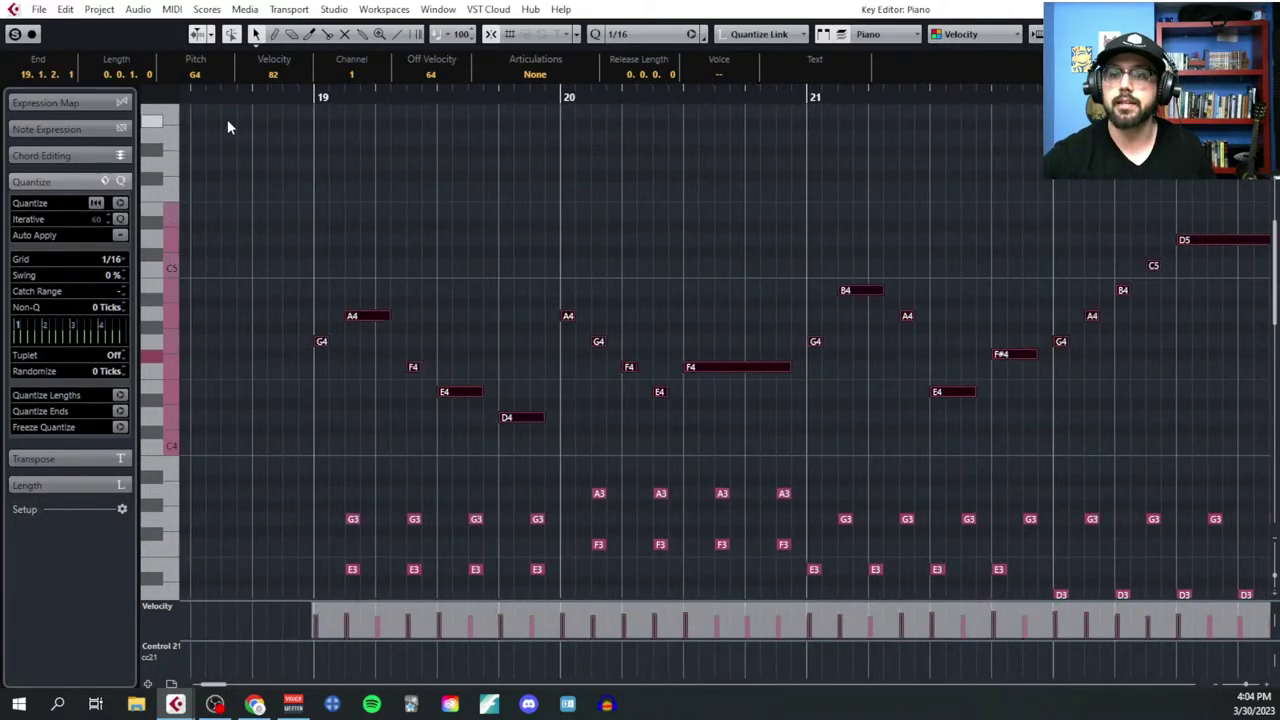
pyautogui.click(312, 96)
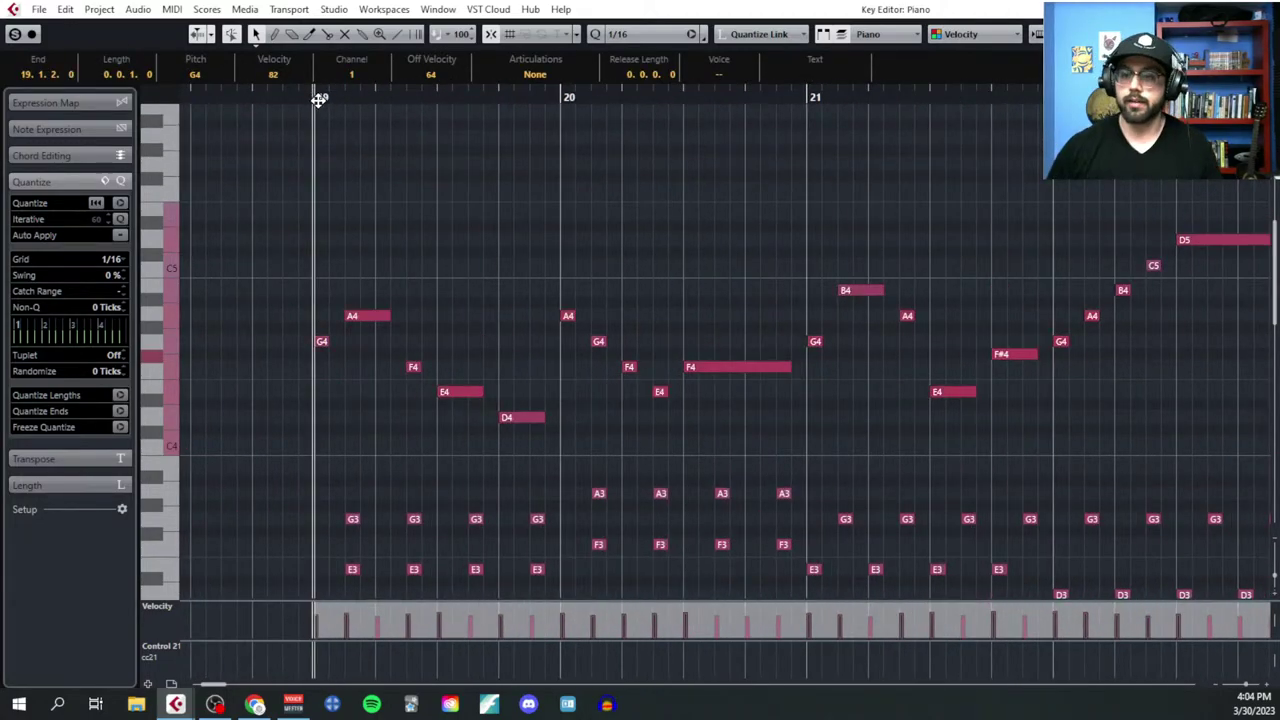
pyautogui.hotkey('shift', 'Up')
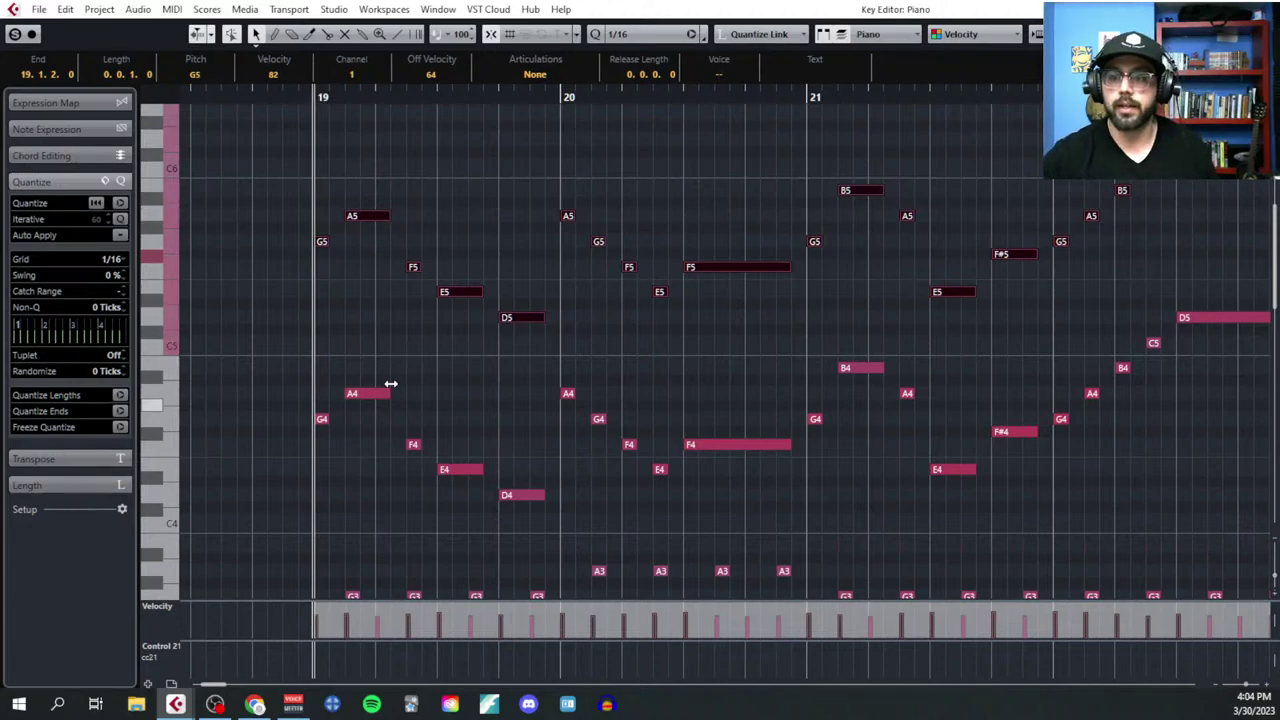
pyautogui.click(398, 340)
pyautogui.scroll(-5, 400, 345)
pyautogui.scroll(-3, 440, 457)
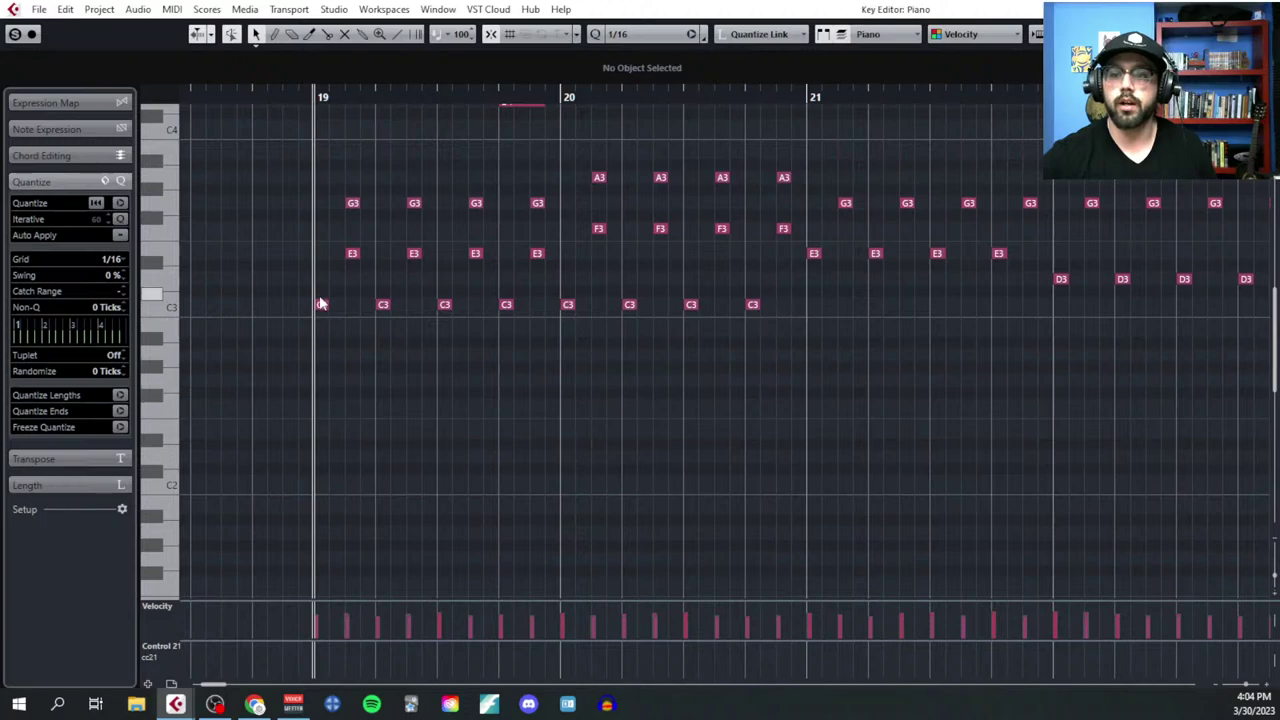
pyautogui.moveTo(316, 293); pyautogui.dragTo(815, 339)
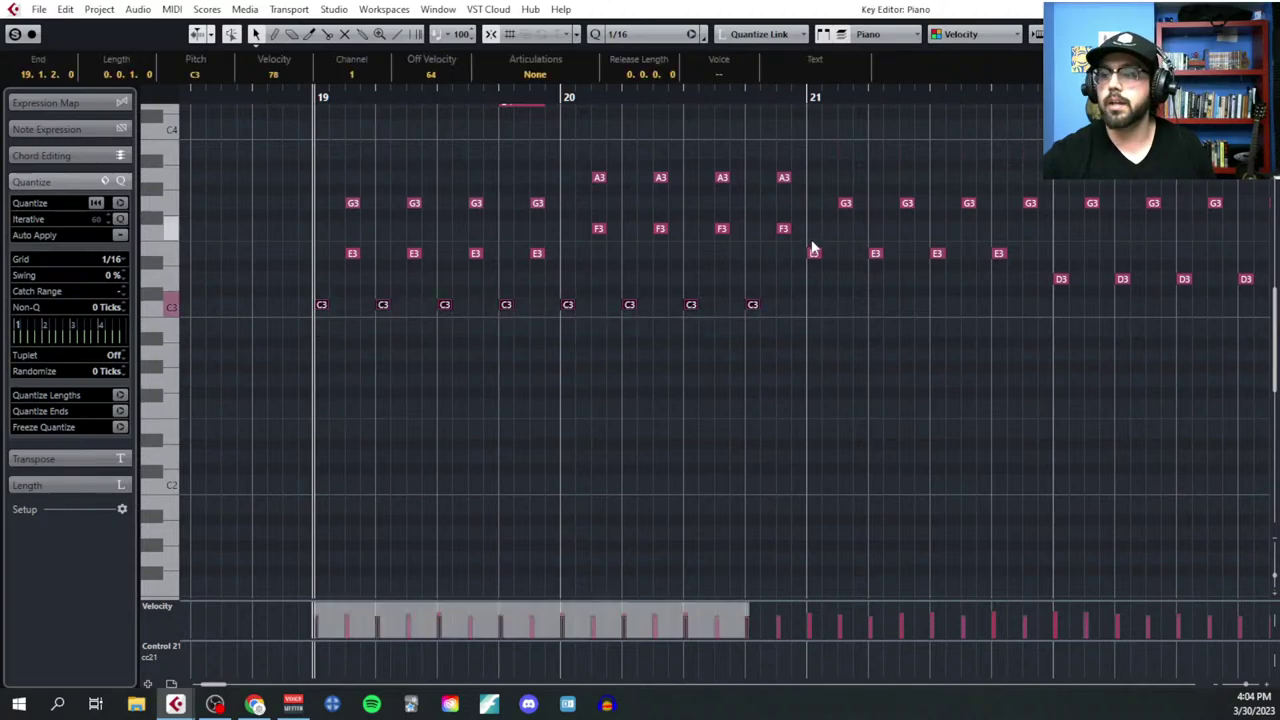
pyautogui.moveTo(812, 243); pyautogui.dragTo(1024, 279)
pyautogui.hscroll(3, 923, 343)
pyautogui.scroll(3, 773, 343)
pyautogui.hscroll(-2, 773, 343)
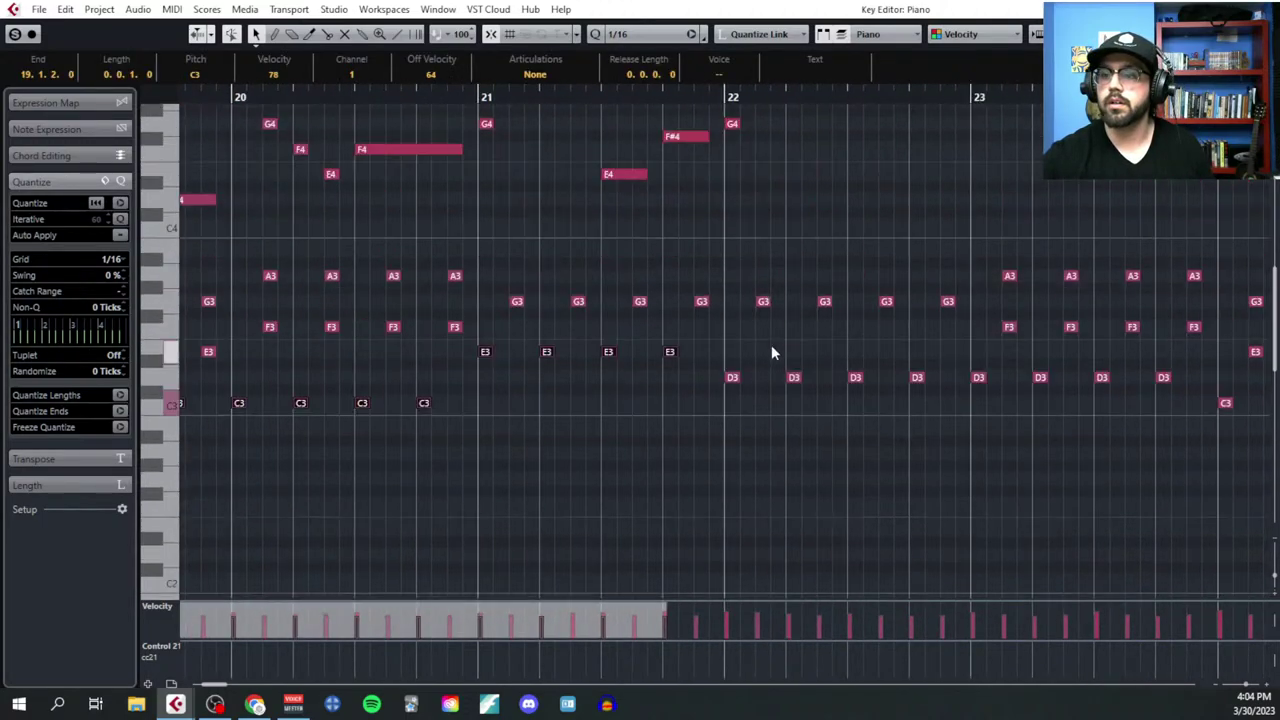
pyautogui.click(534, 383)
# Step: Duplicate the four offbeat G3 chord notes in bar 21 and move the copies to B3 on the same offbeats
pyautogui.moveTo(511, 286); pyautogui.dragTo(707, 312)
pyautogui.scroll(-2, 742, 348)
pyautogui.scroll(3, 742, 348)
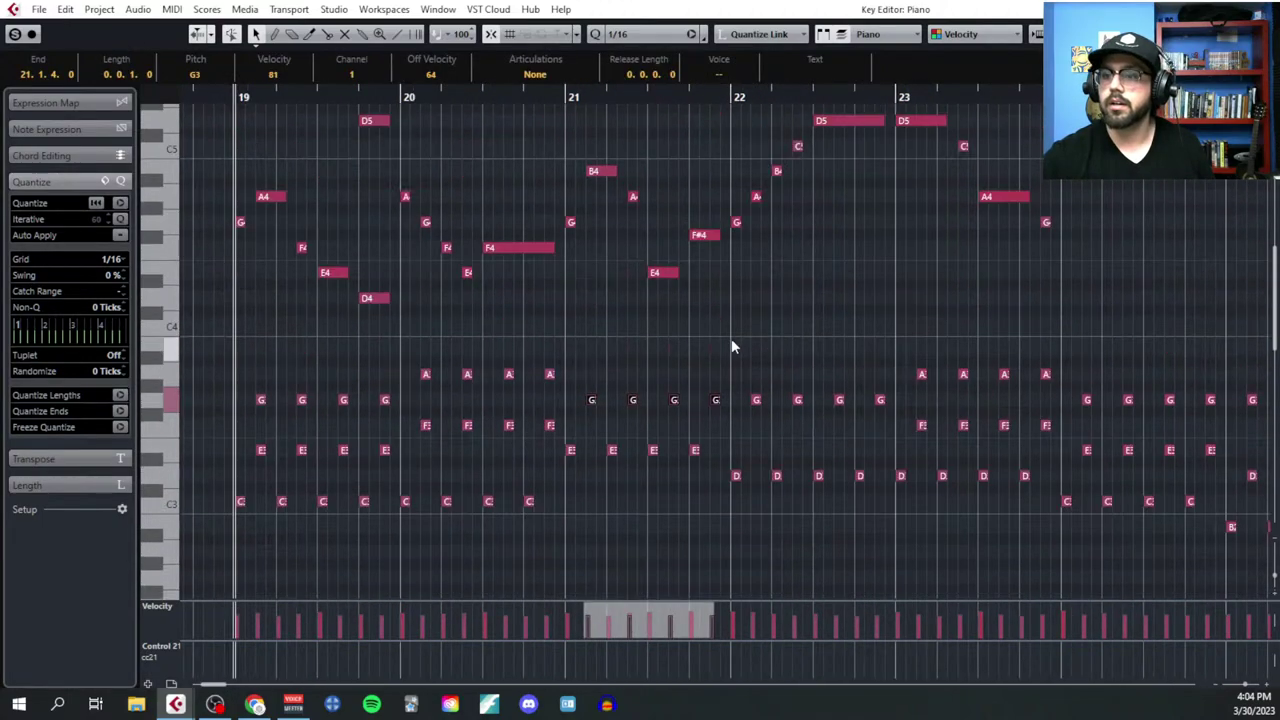
pyautogui.moveTo(740, 383); pyautogui.dragTo(789, 401)
pyautogui.moveTo(572, 368); pyautogui.dragTo(721, 418)
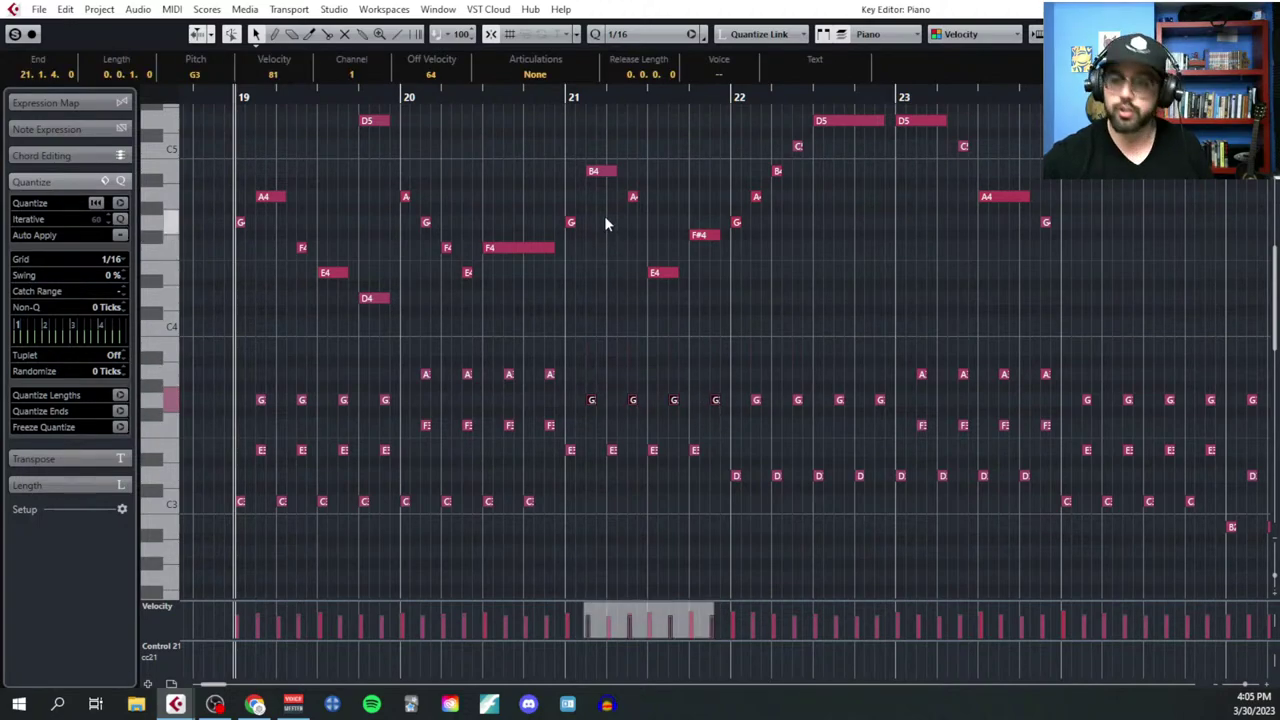
pyautogui.click(567, 97)
pyautogui.hotkey('ctrl', 'v')
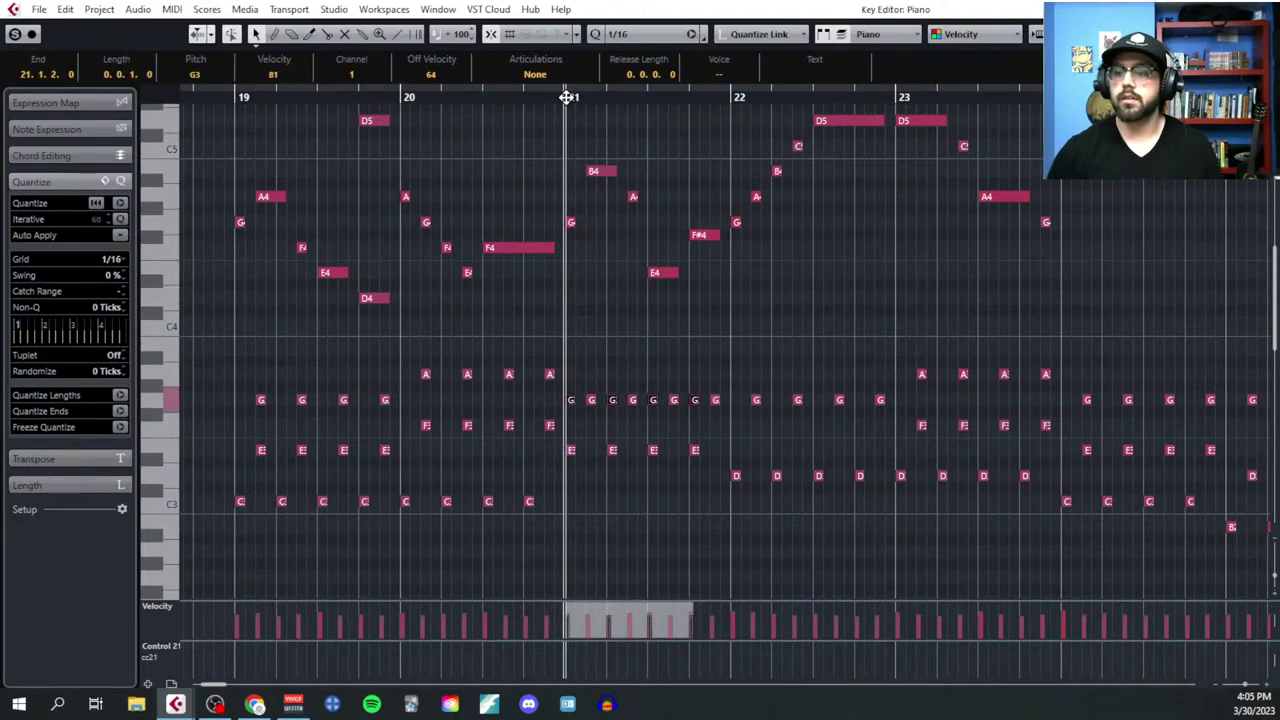
pyautogui.press('Up')
pyautogui.press('Up')
pyautogui.moveTo(567, 97); pyautogui.dragTo(638, 358)
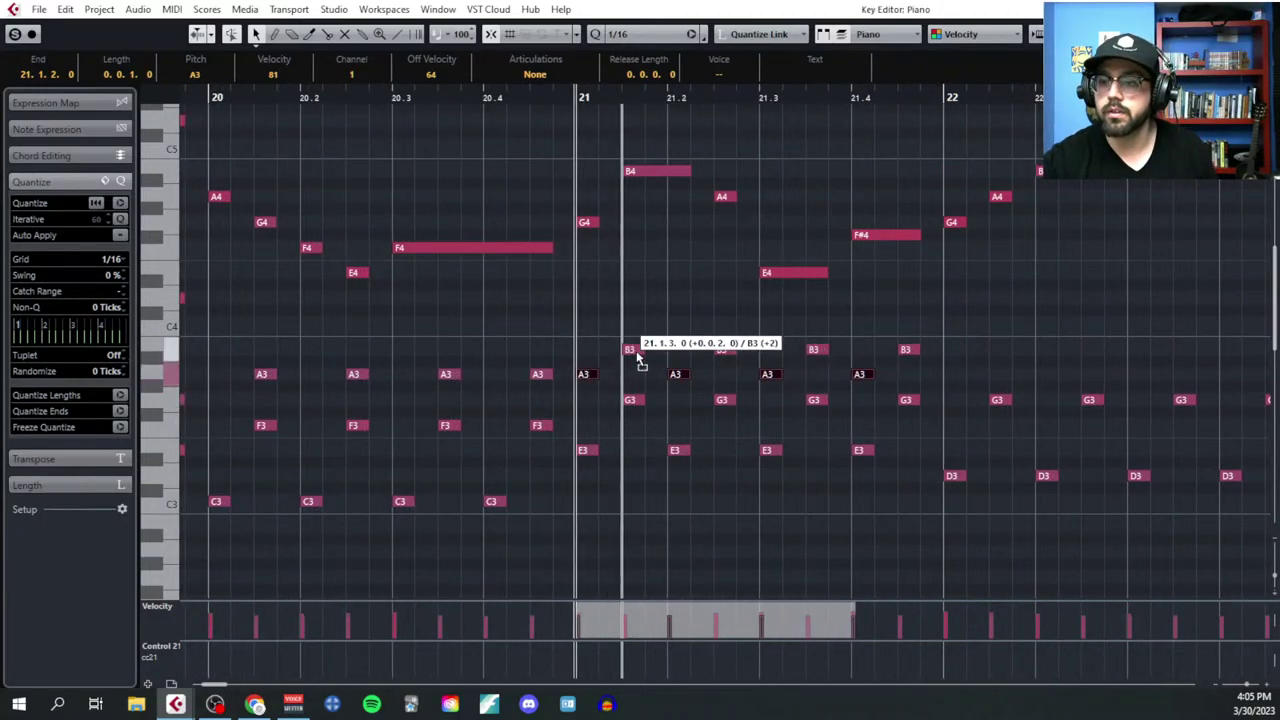
pyautogui.press('g')
pyautogui.press('g')
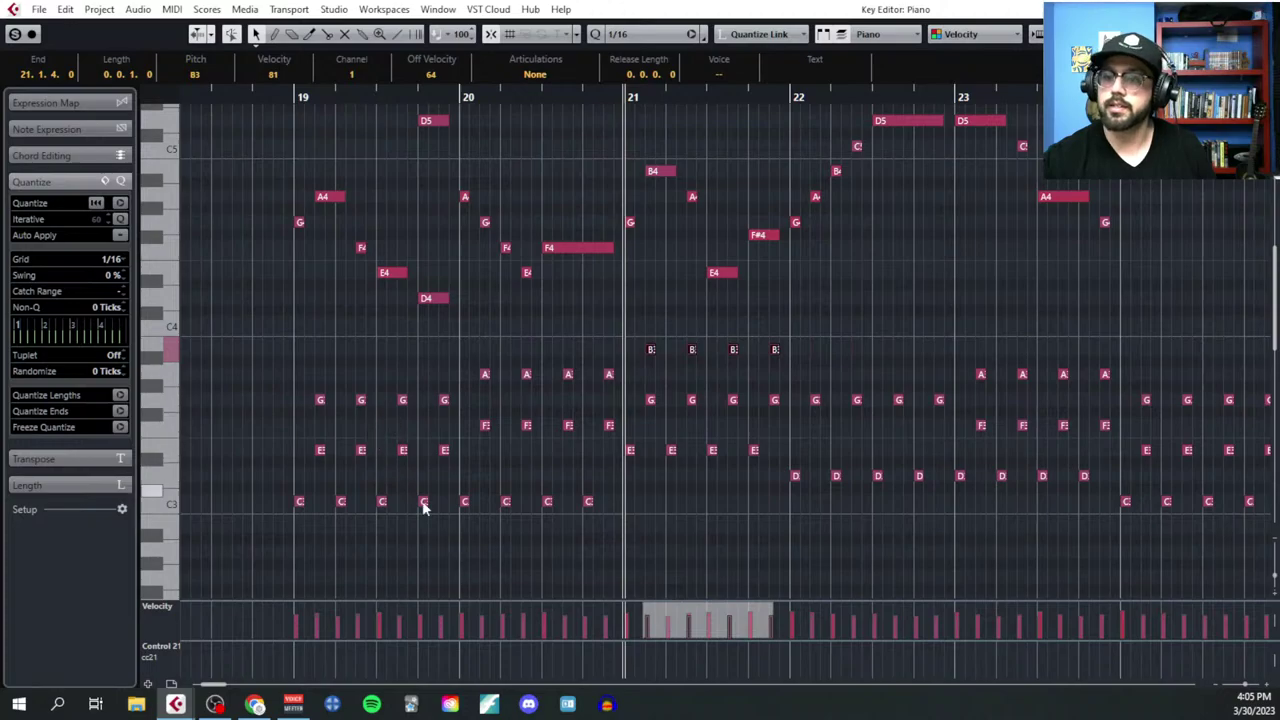
# Step: Copy the four B3 notes from bar 21 onto the matching offbeats of bar 22
pyautogui.hscroll(3, 661, 400)
pyautogui.press('h')
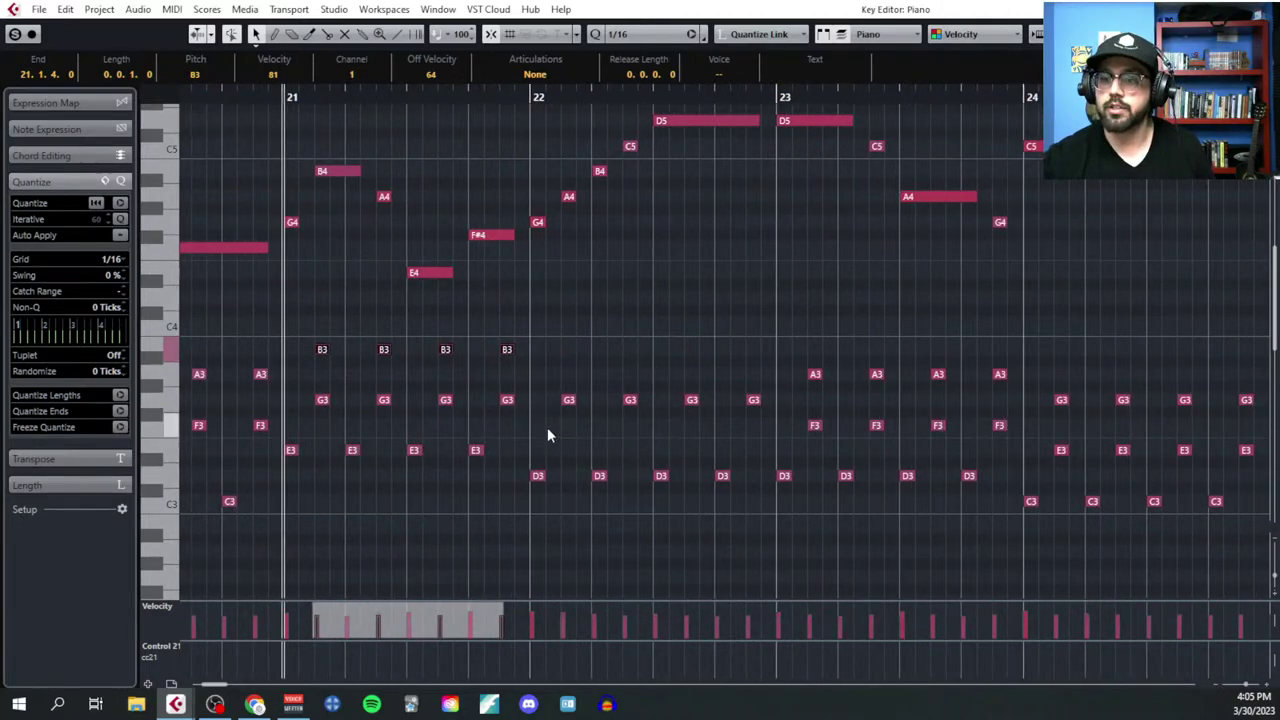
pyautogui.moveTo(310, 320); pyautogui.dragTo(533, 372)
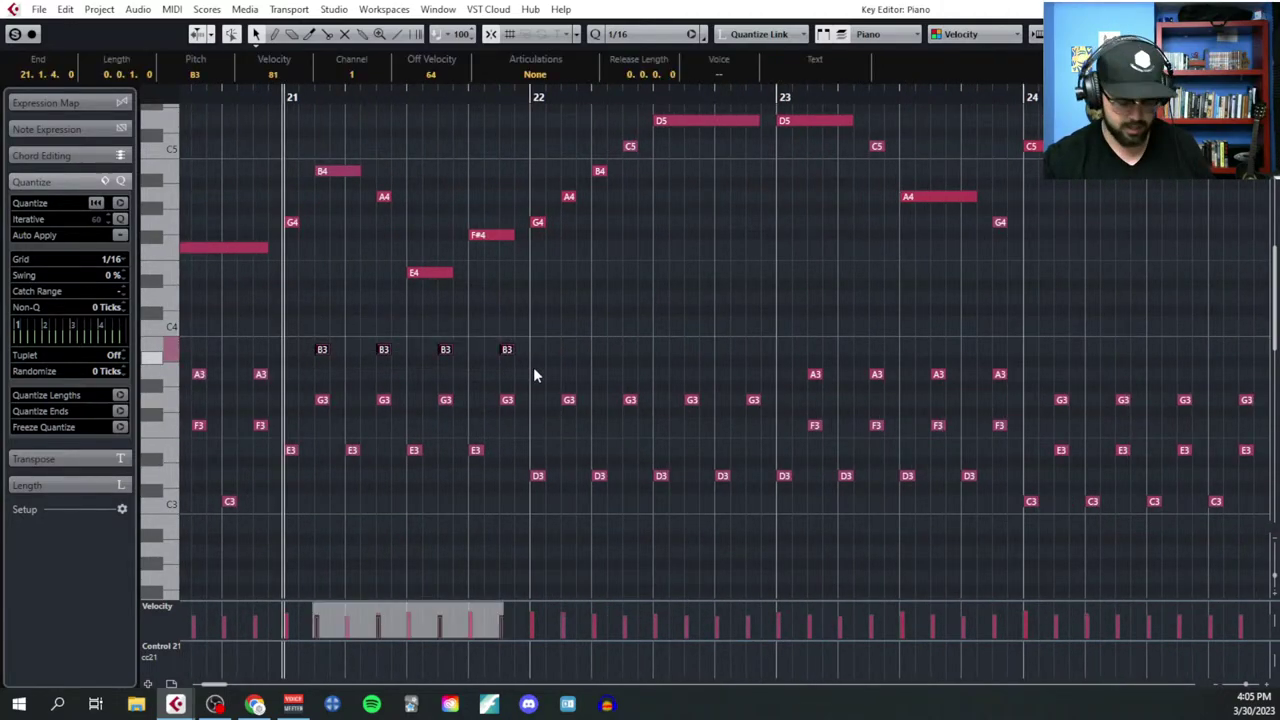
pyautogui.click(560, 97)
pyautogui.hotkey('ctrl', 'v')
pyautogui.press('g')
pyautogui.press('g')
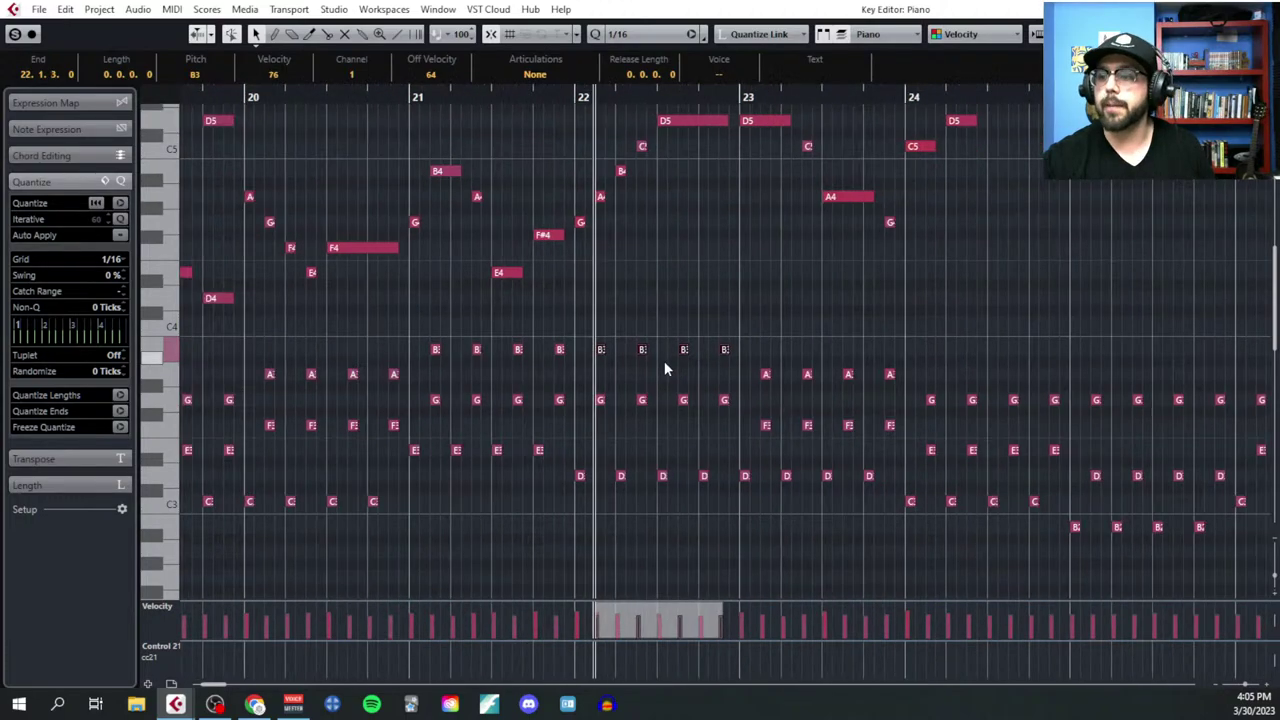
pyautogui.hscroll(2, 650, 385)
pyautogui.scroll(-4, 520, 410)
pyautogui.hscroll(-7, 520, 415)
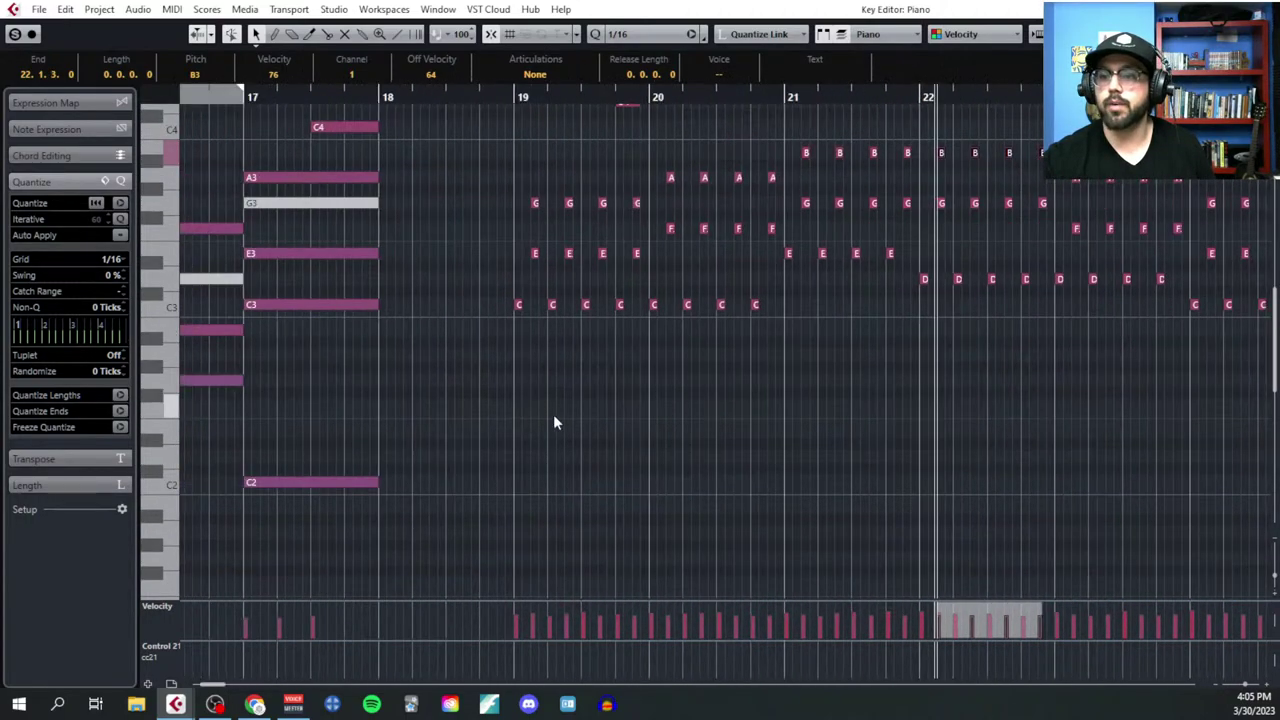
pyautogui.click(512, 300)
pyautogui.moveTo(512, 303); pyautogui.dragTo(827, 380)
pyautogui.moveTo(790, 238); pyautogui.dragTo(1020, 338)
pyautogui.moveTo(1052, 264); pyautogui.dragTo(1162, 318)
pyautogui.hscroll(5, 1072, 372)
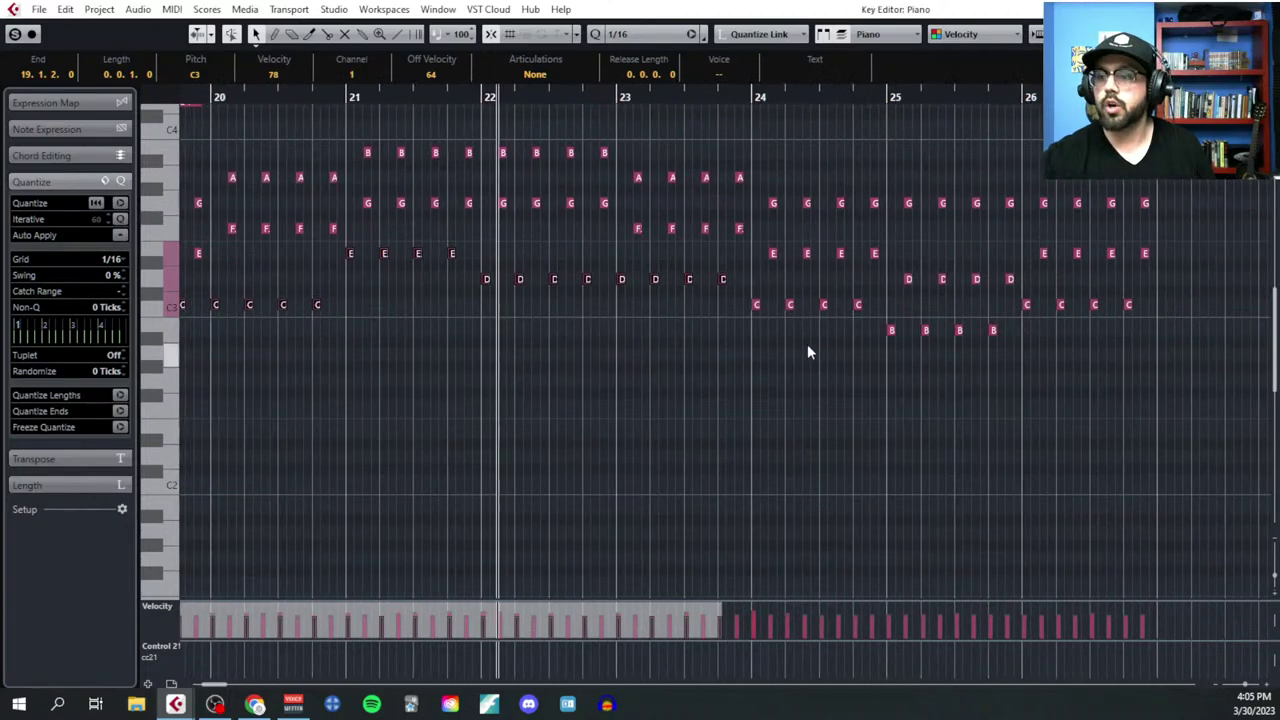
pyautogui.moveTo(753, 300); pyautogui.dragTo(866, 322)
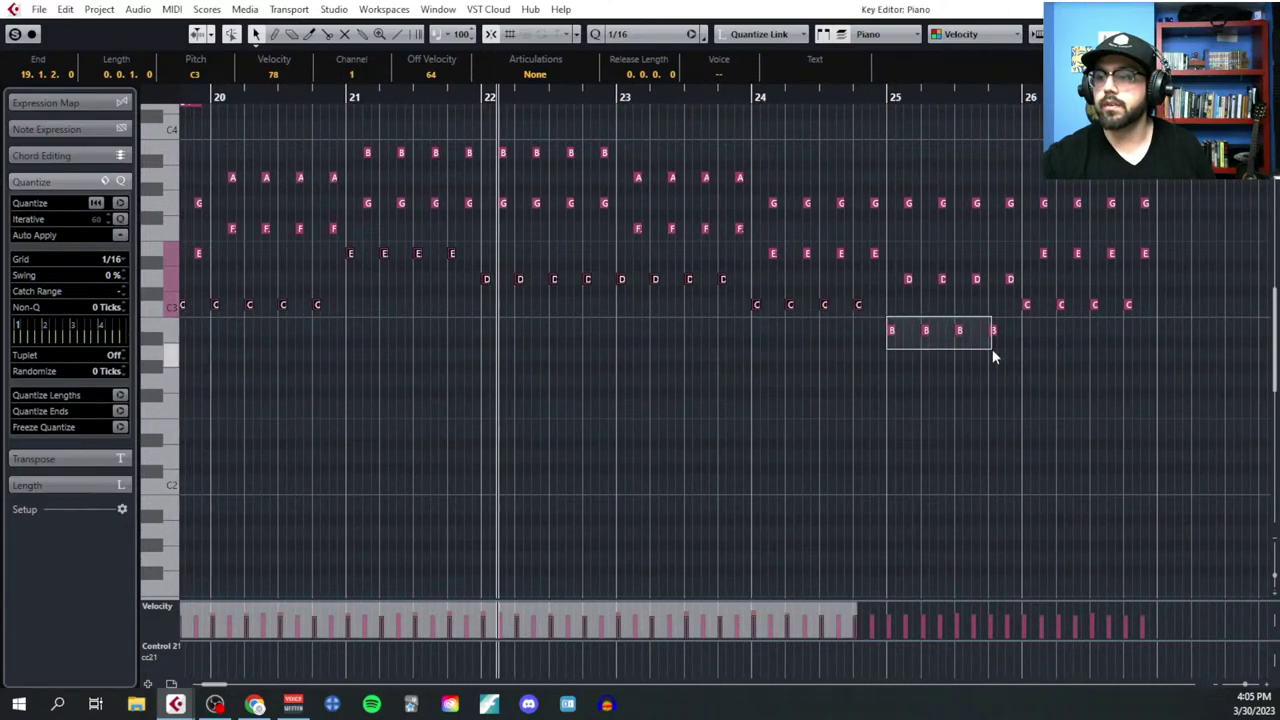
pyautogui.moveTo(992, 349); pyautogui.dragTo(994, 350)
pyautogui.hscroll(-3, 248, 284)
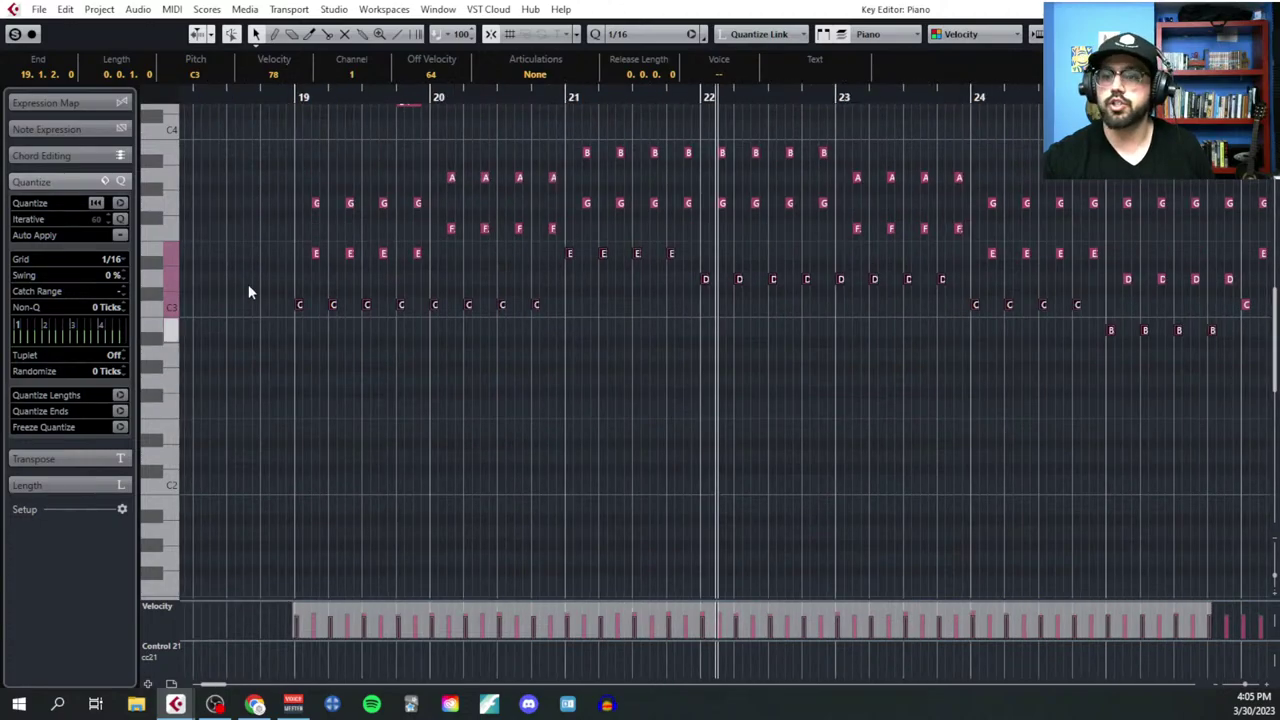
# Step: Set the quantize grid to 1/1 and draw whole-bar bass notes C2, F2 and E2 in bars 19, 20 and 21
pyautogui.click(123, 258)
pyautogui.click(125, 277)
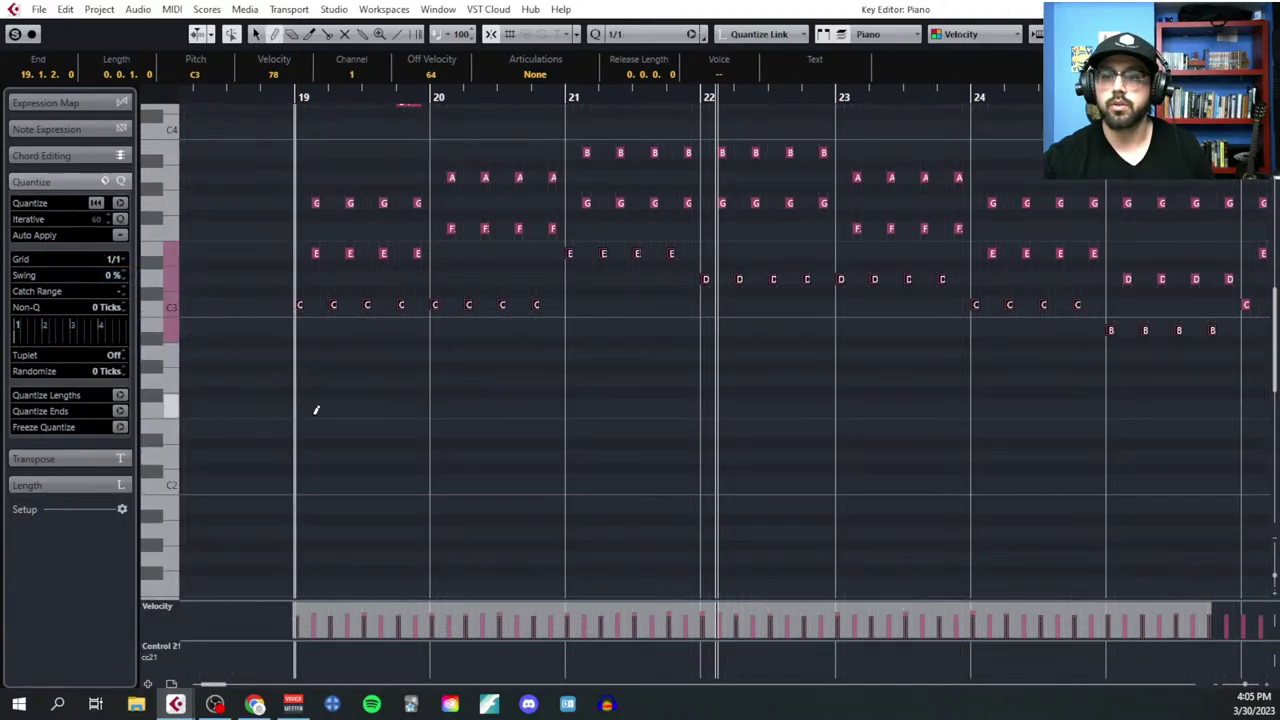
pyautogui.click(314, 482)
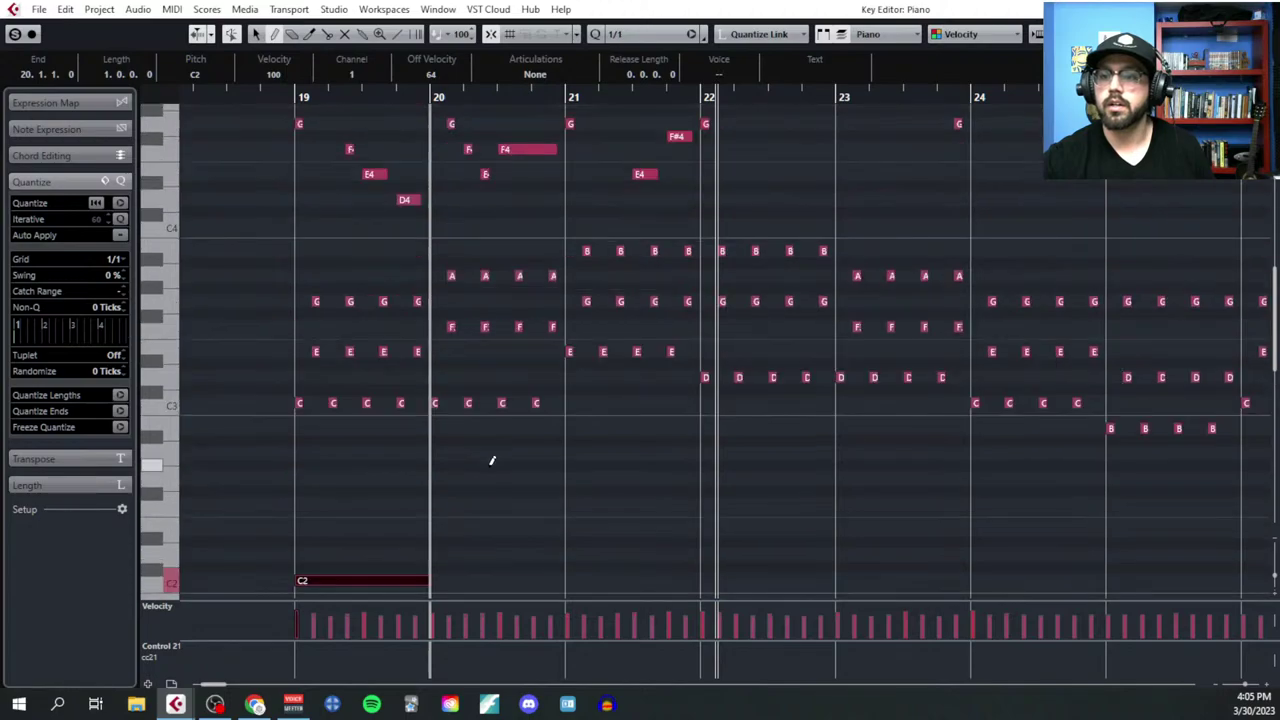
pyautogui.click(463, 405)
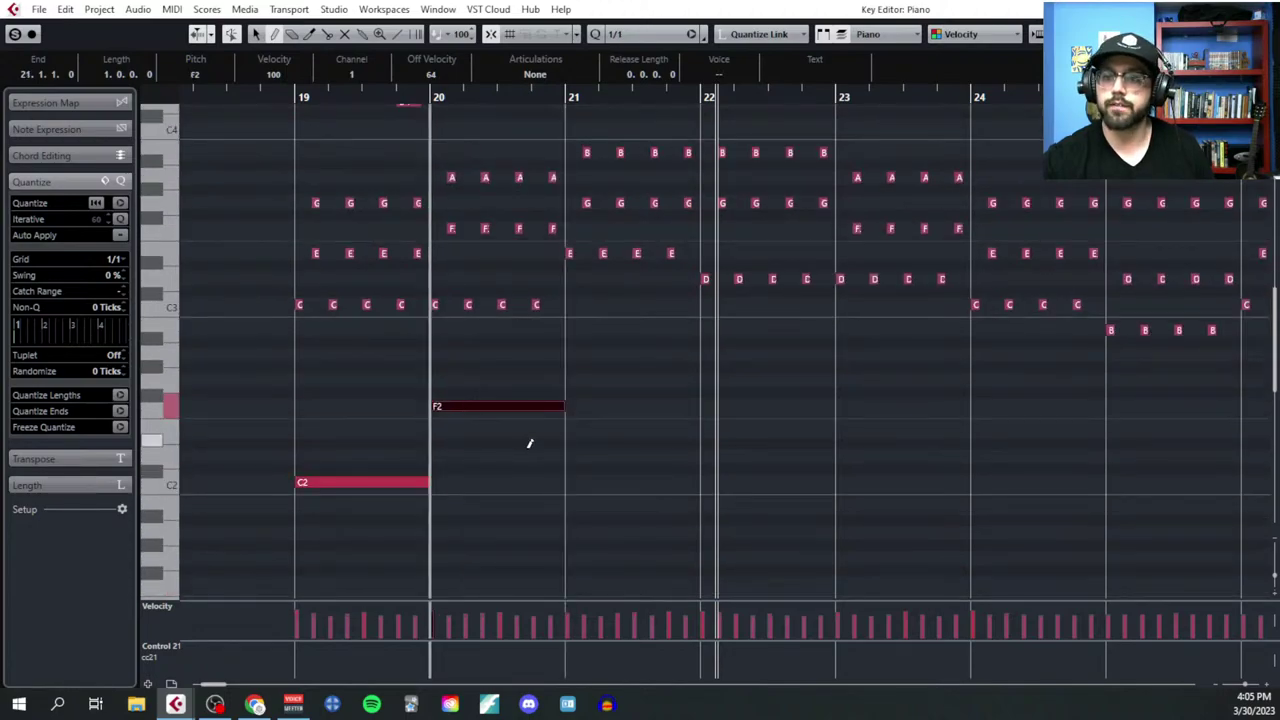
pyautogui.click(585, 430)
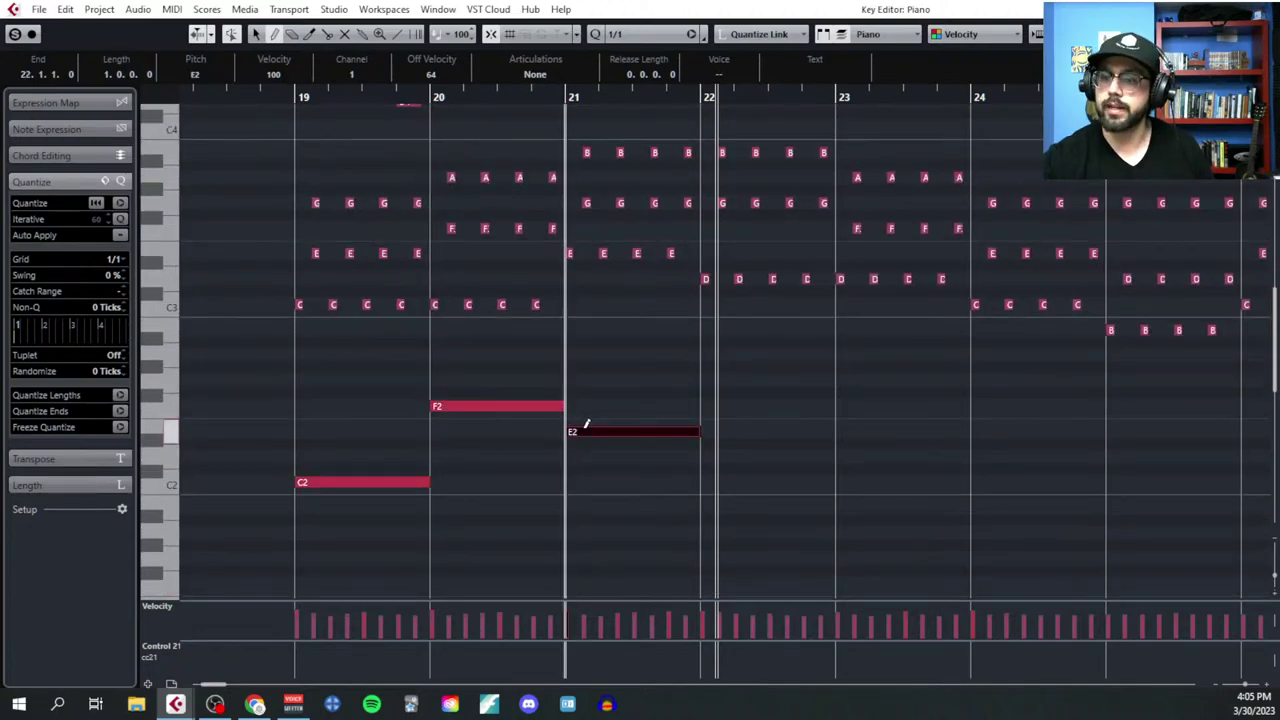
# Step: Draw whole-bar bass notes G2, D2, C2, G2 and C2 in bars 22 to 26
pyautogui.click(740, 381)
pyautogui.click(872, 481)
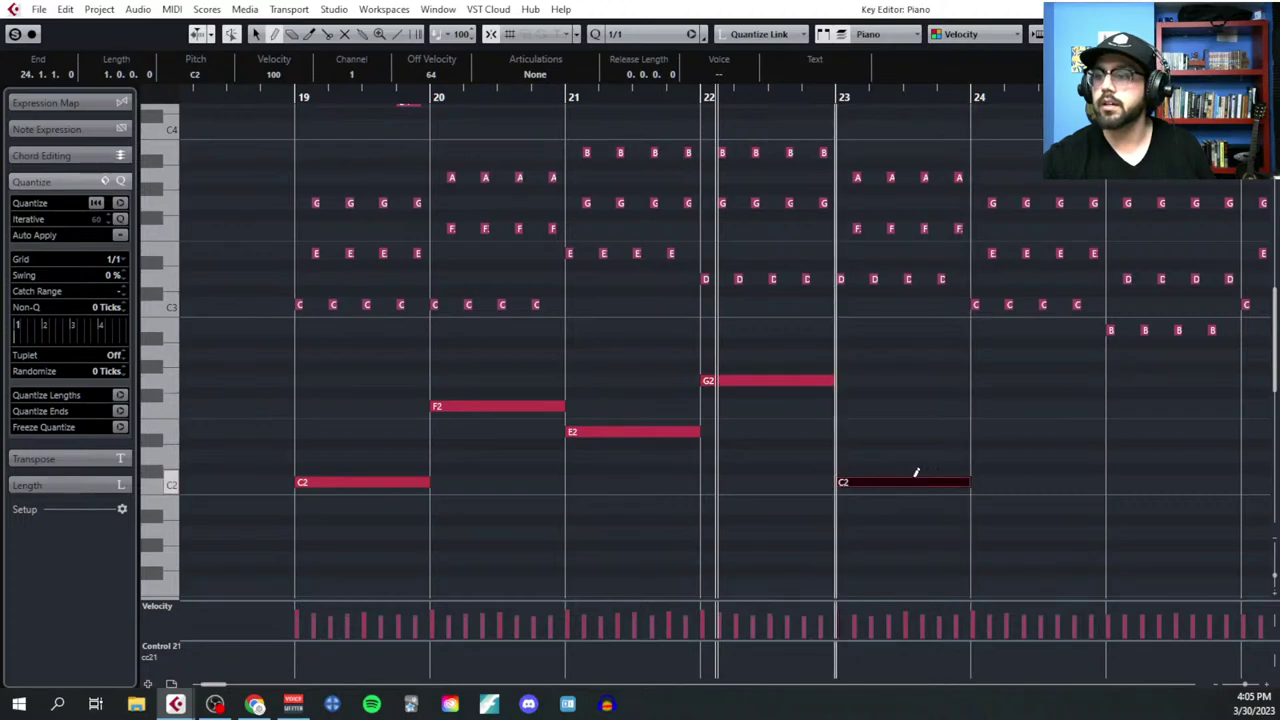
pyautogui.click(914, 481)
pyautogui.click(880, 456)
pyautogui.hscroll(3, 860, 450)
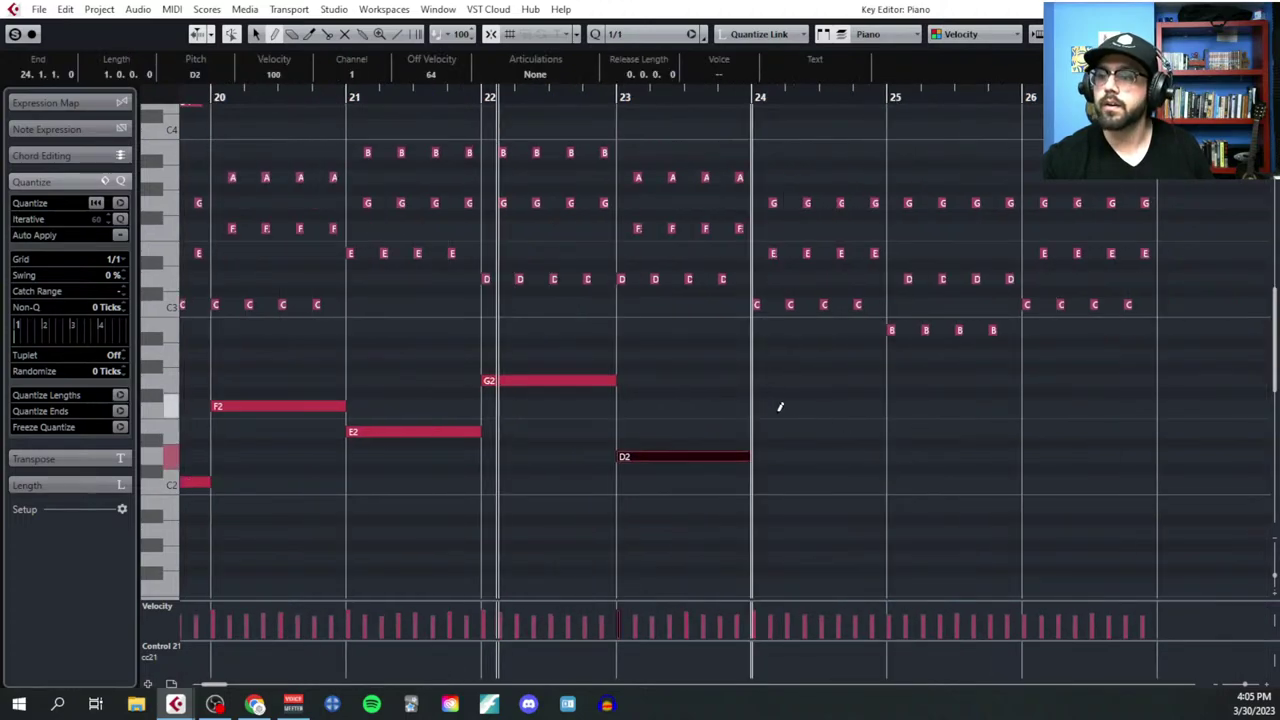
pyautogui.click(787, 481)
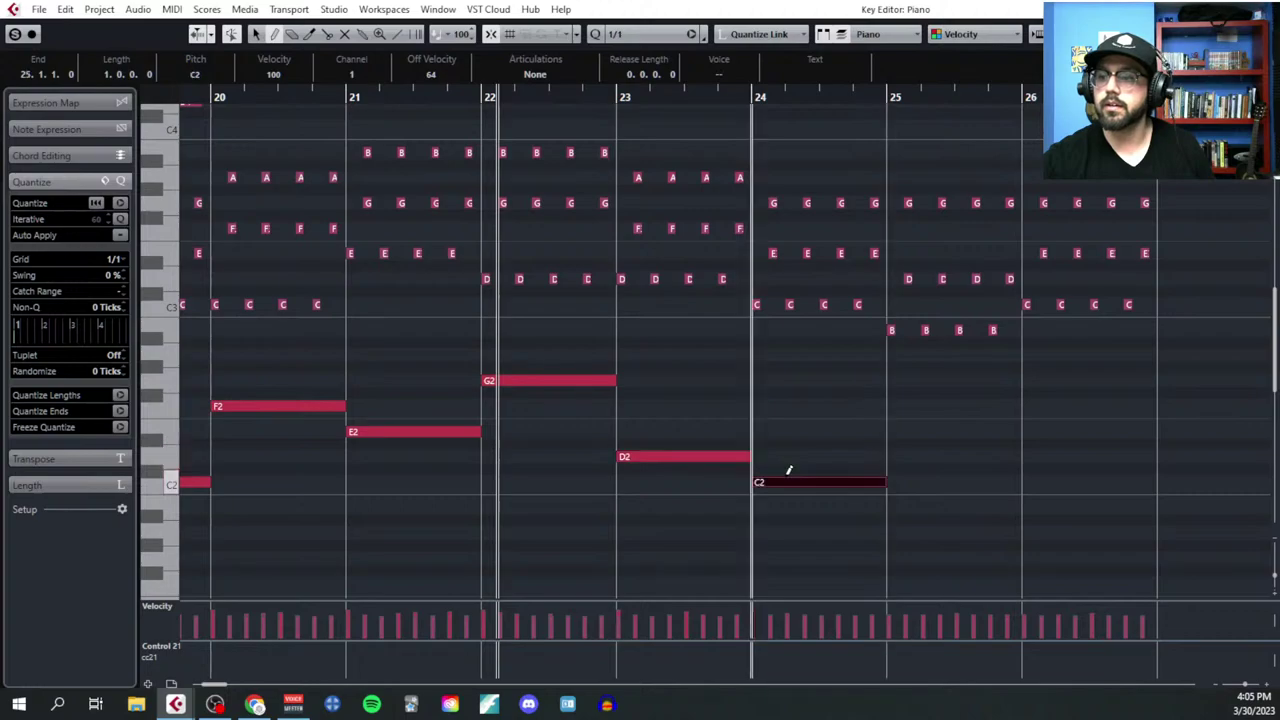
pyautogui.click(909, 379)
pyautogui.click(1067, 479)
pyautogui.keyDown('ctrl'); pyautogui.scroll(-3, 965, 445); pyautogui.keyUp('ctrl')
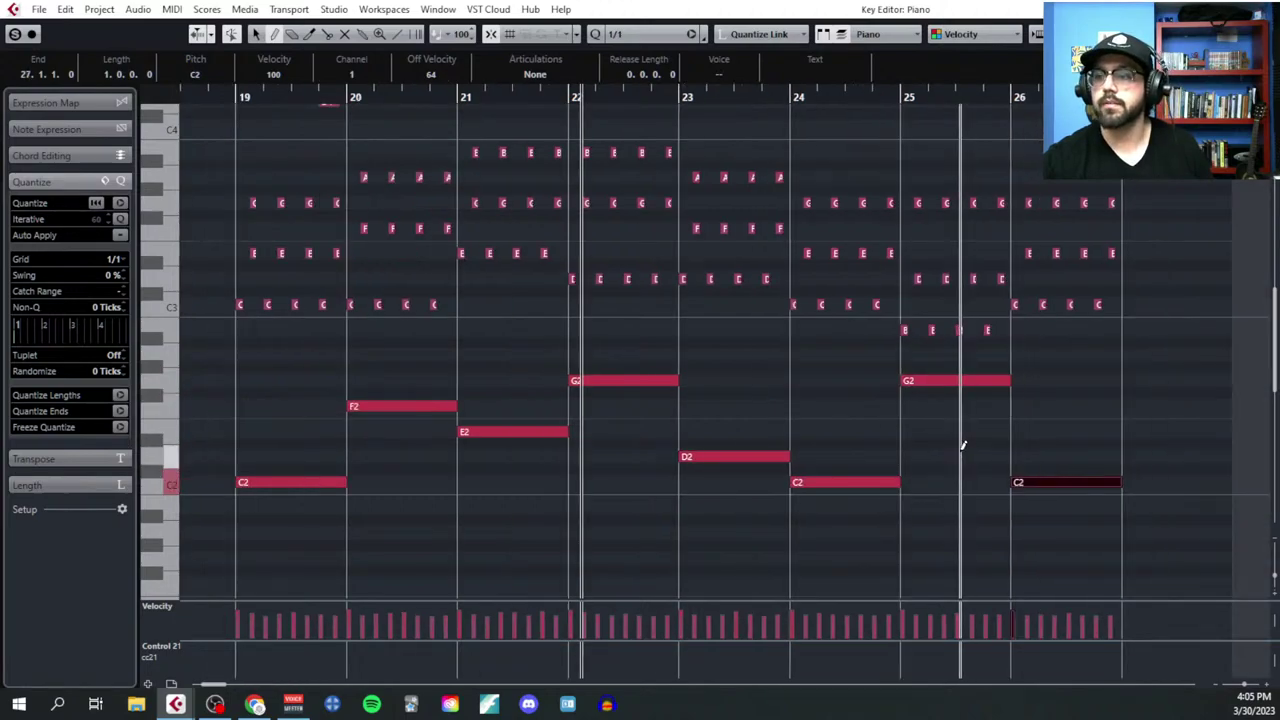
# Step: Play the piano part from bar 19 through bar 26 to hear the bass line under the chords and melody
pyautogui.scroll(5, 866, 438)
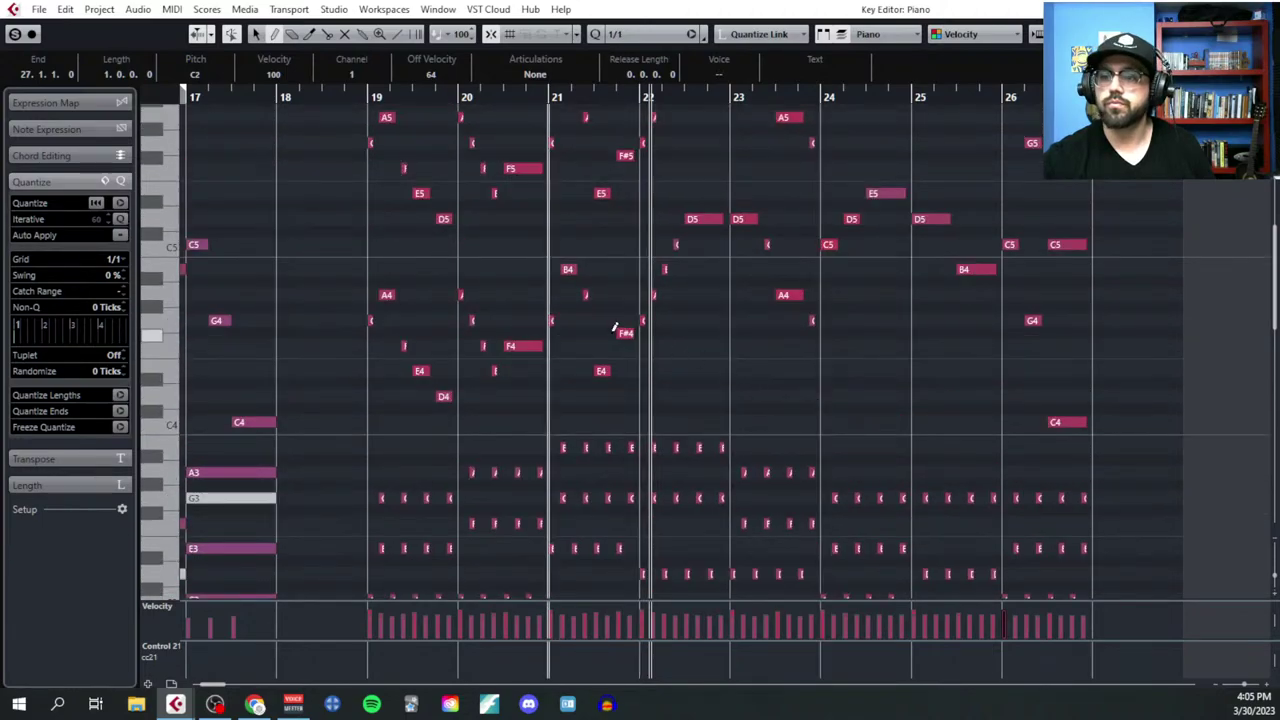
pyautogui.hscroll(-3, 700, 314)
pyautogui.scroll(-4, 711, 383)
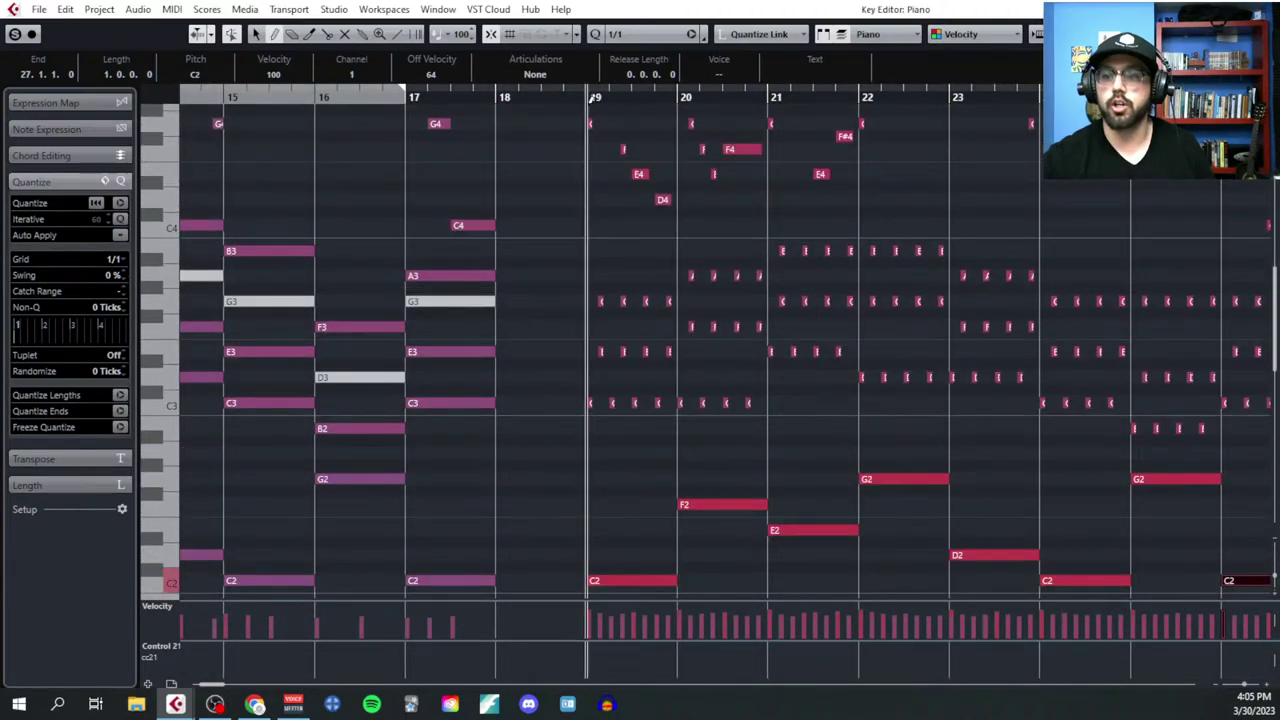
pyautogui.hscroll(-2, 686, 200)
pyautogui.scroll(-5, 845, 207)
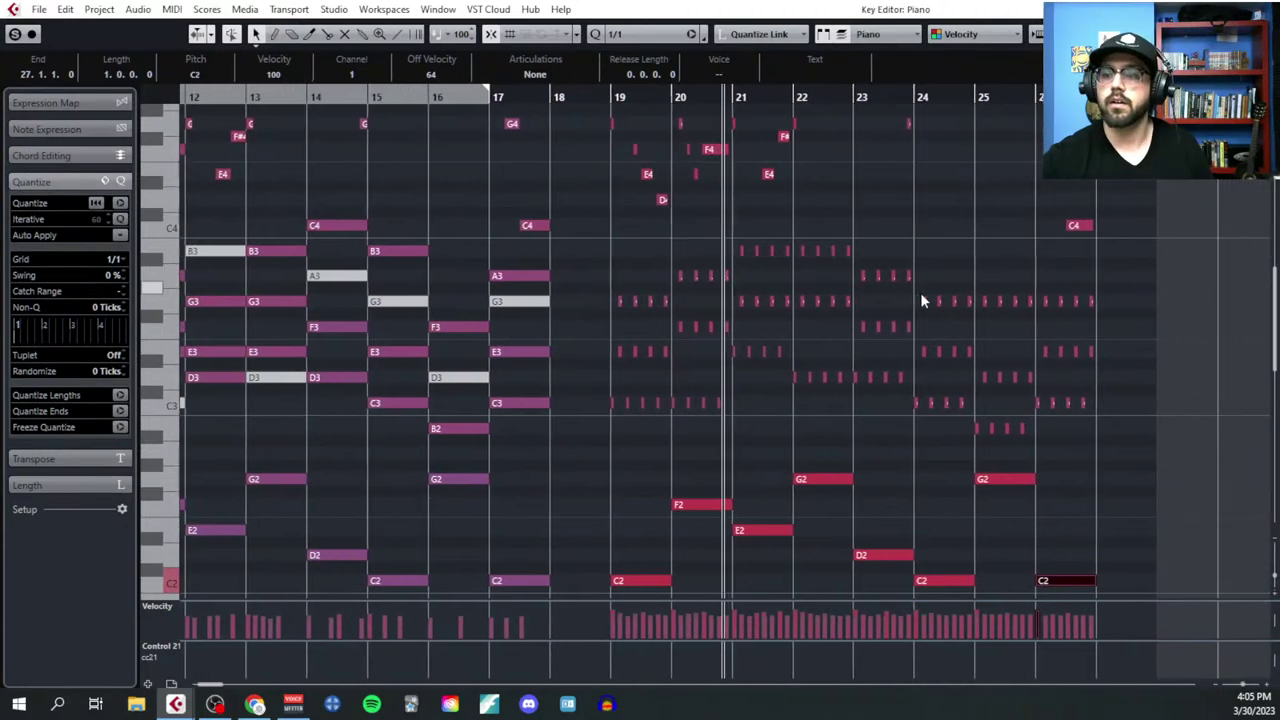
pyautogui.scroll(2, 860, 334)
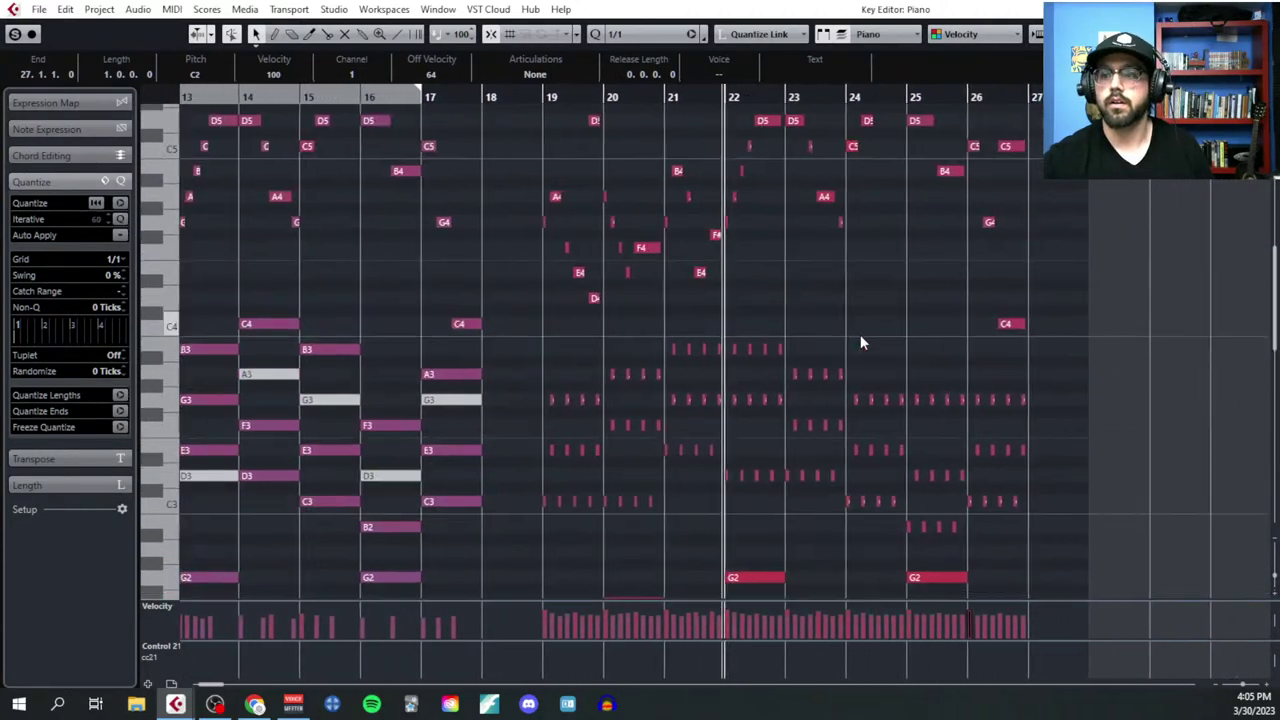
pyautogui.scroll(4, 856, 340)
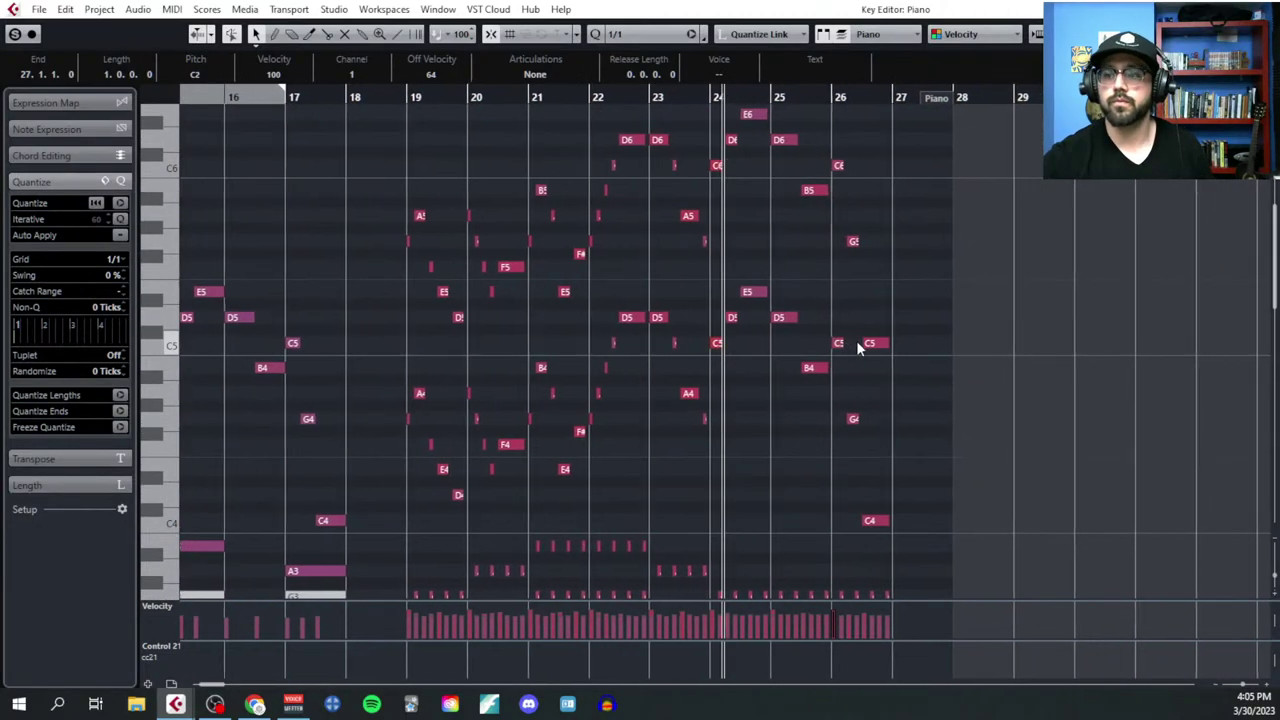
pyautogui.scroll(-4, 871, 364)
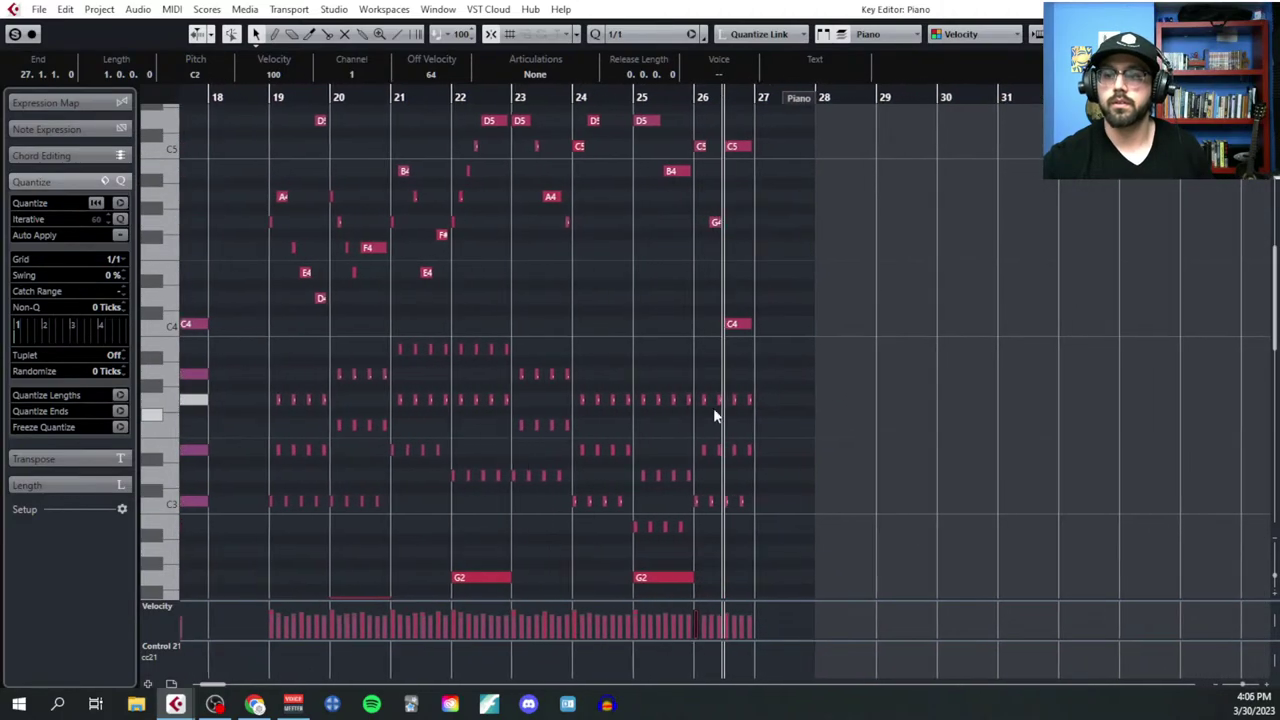
# Step: Set the quantize grid to 1/8, split the bass note in bar 19 at beat 4 and raise its last beat to G2
pyautogui.scroll(-4, 484, 414)
pyautogui.press('h')
pyautogui.hscroll(-8, 307, 392)
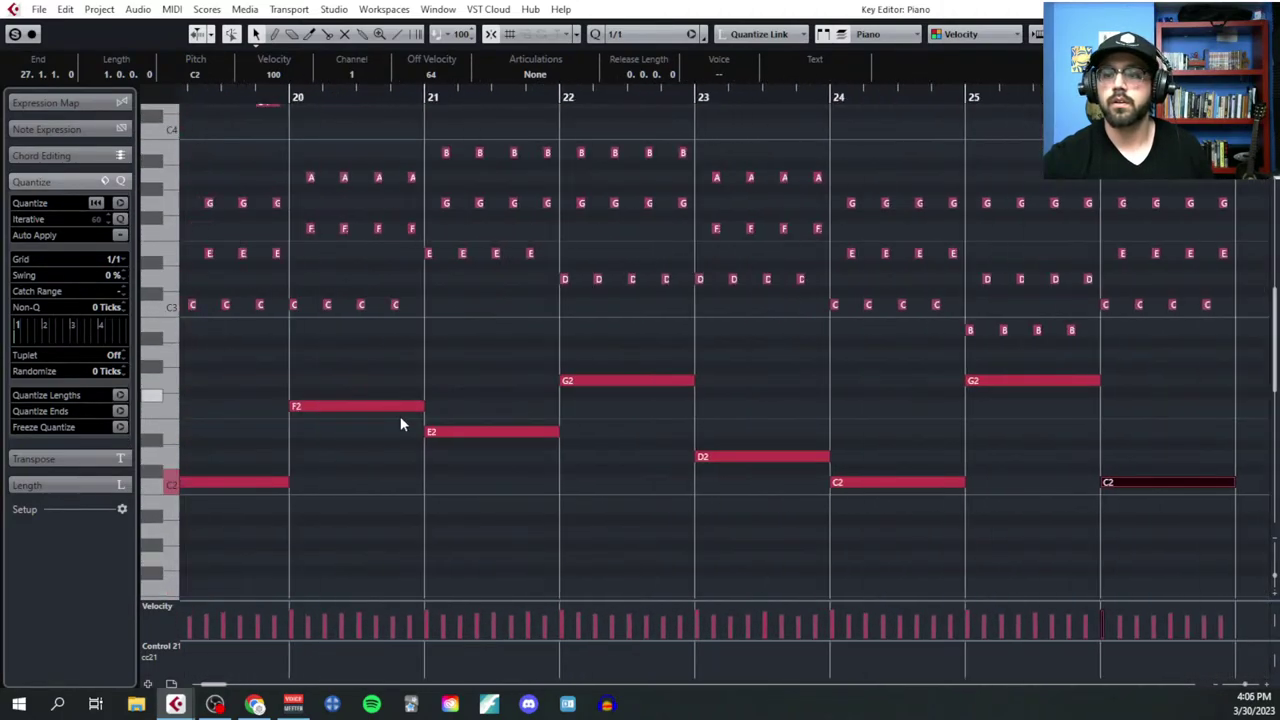
pyautogui.click(113, 259)
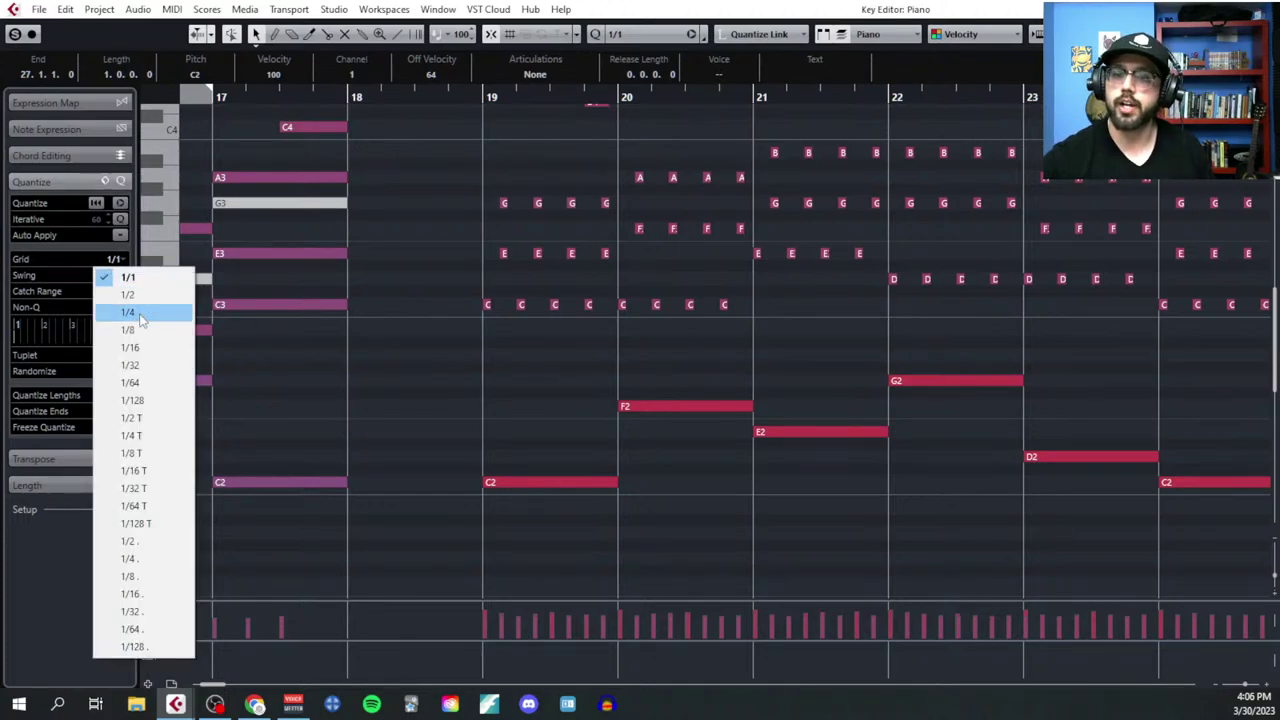
pyautogui.click(140, 328)
pyautogui.press('h')
pyautogui.rightClick(590, 451)
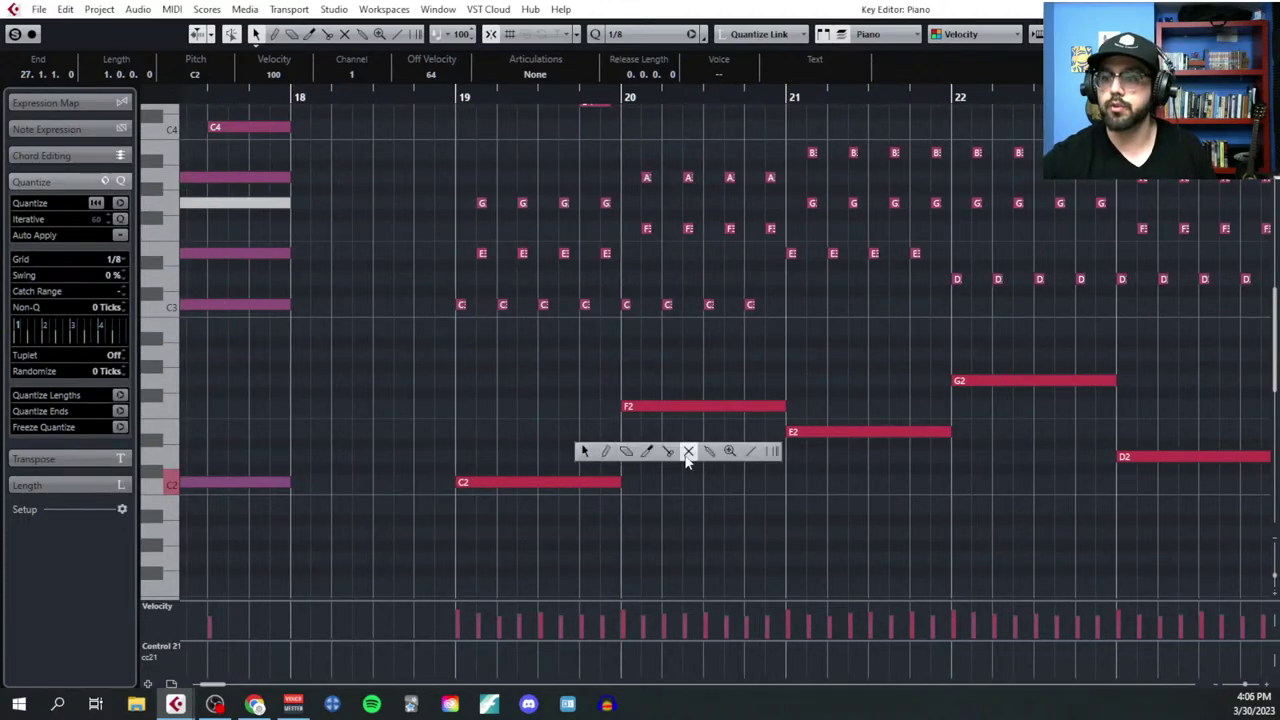
pyautogui.click(688, 451)
pyautogui.click(585, 483)
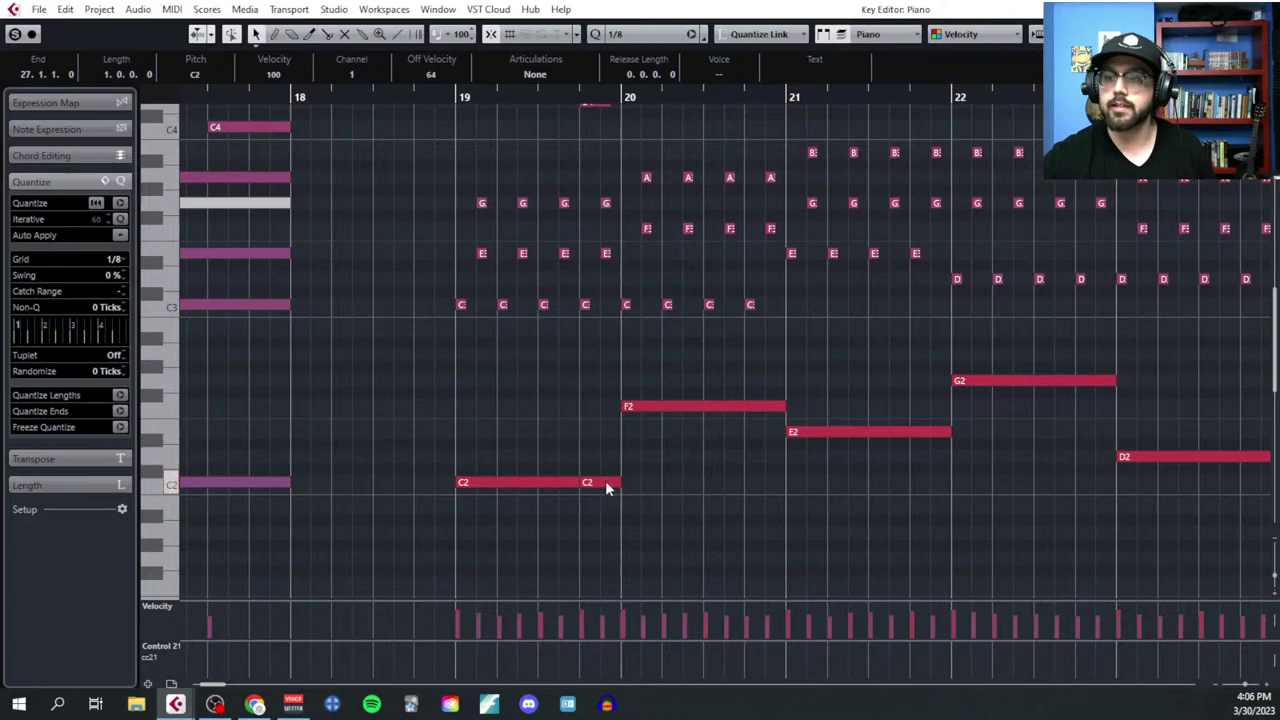
pyautogui.moveTo(607, 488); pyautogui.dragTo(608, 382)
# Step: Split the F2 bass note in bar 20 at beat 4 and lower its last beat to C2
pyautogui.rightClick(726, 431)
pyautogui.click(800, 430)
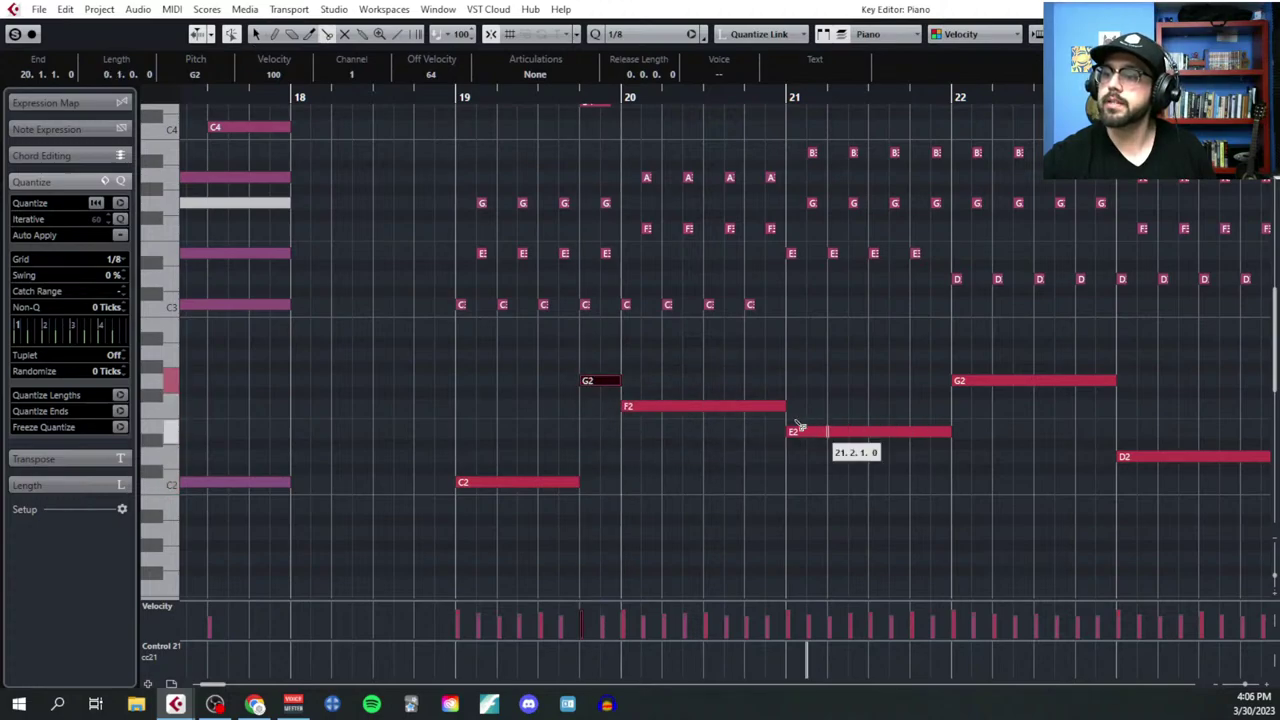
pyautogui.click(756, 406)
pyautogui.moveTo(758, 406); pyautogui.dragTo(770, 484)
pyautogui.click(834, 433)
pyautogui.hotkey('ctrl', 'z')
pyautogui.moveTo(760, 410); pyautogui.dragTo(770, 484)
# Step: Split the E2 bass note in bar 21 at beat 4 and raise its last beat to B2
pyautogui.hscroll(3, 740, 482)
pyautogui.rightClick(740, 482)
pyautogui.click(822, 480)
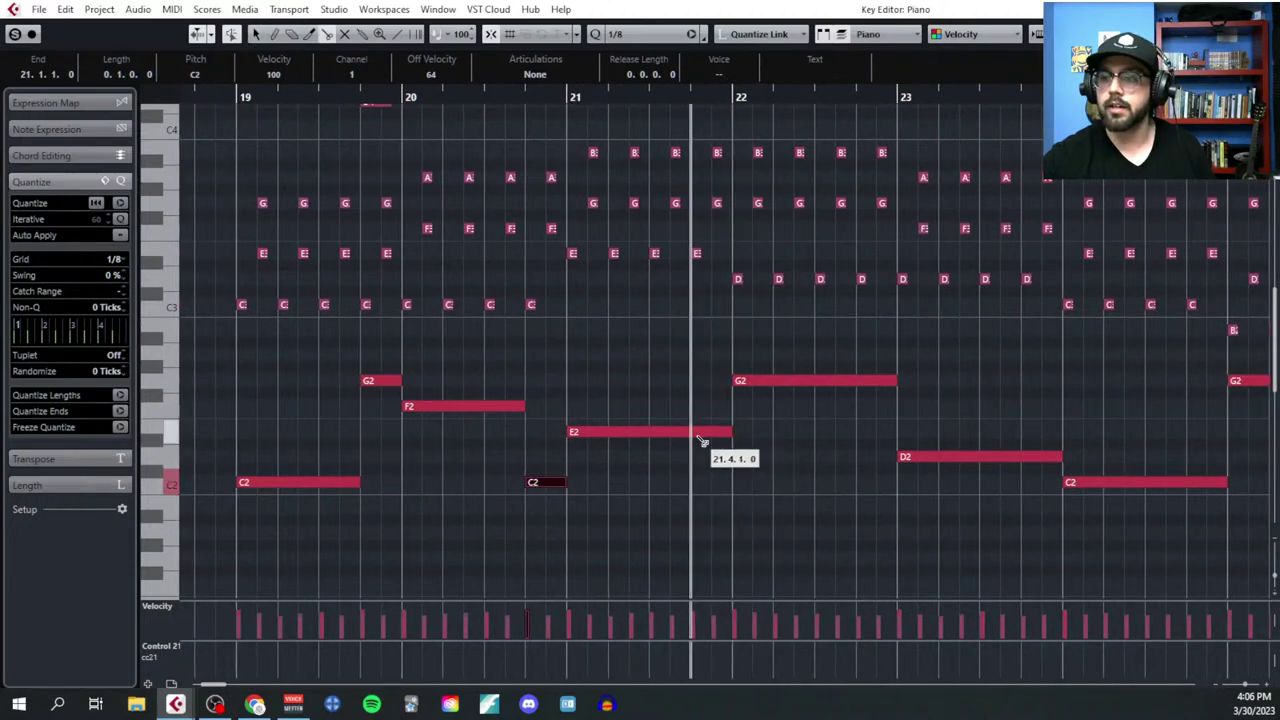
pyautogui.click(710, 432)
pyautogui.moveTo(710, 434); pyautogui.dragTo(710, 334)
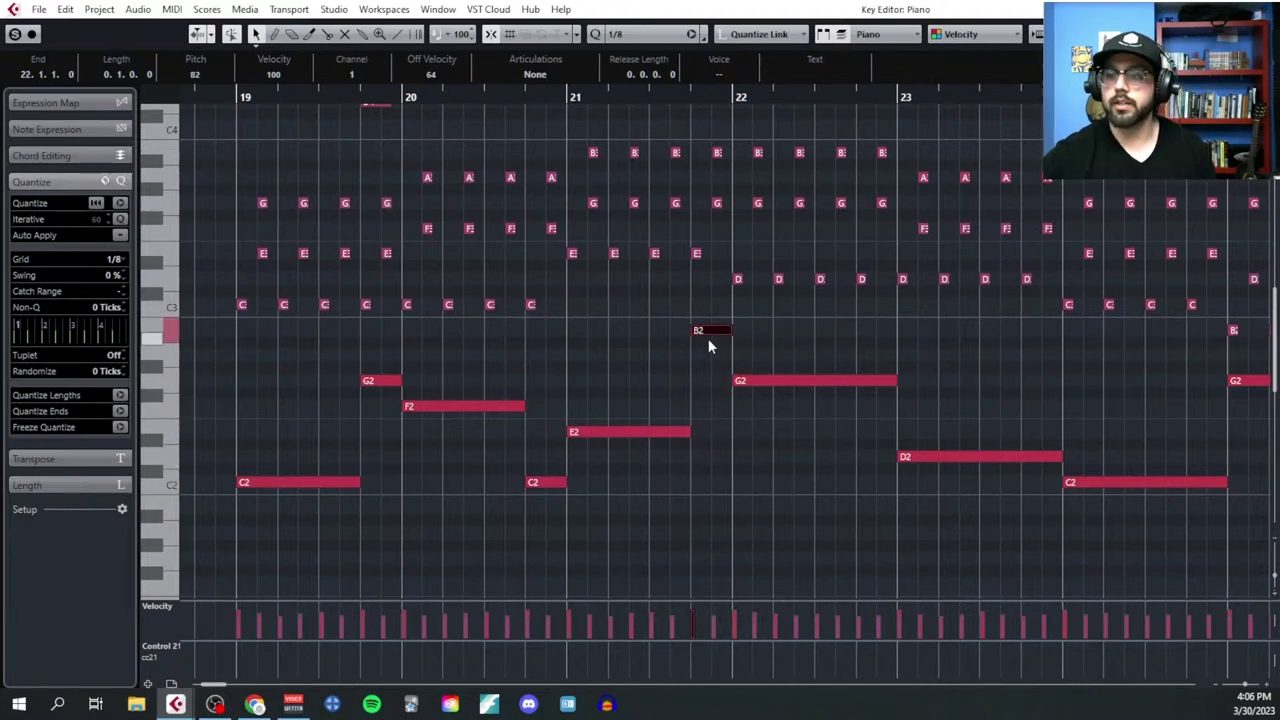
# Step: Lower bar 21's last bass note an octave to B1, then split the bass notes in bars 22 to 24 at beat 4 on a 1/4 grid
pyautogui.hotkey('shift', 'Down')
pyautogui.hscroll(3, 690, 391)
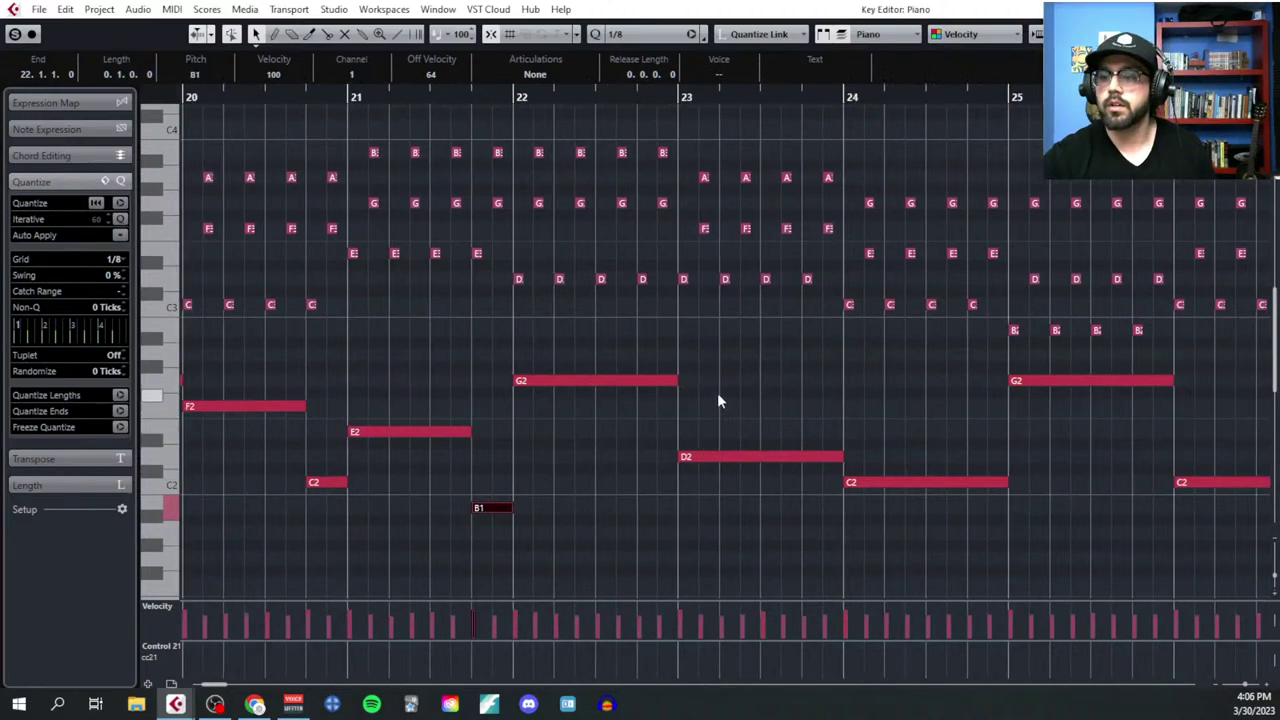
pyautogui.rightClick(717, 401)
pyautogui.click(777, 408)
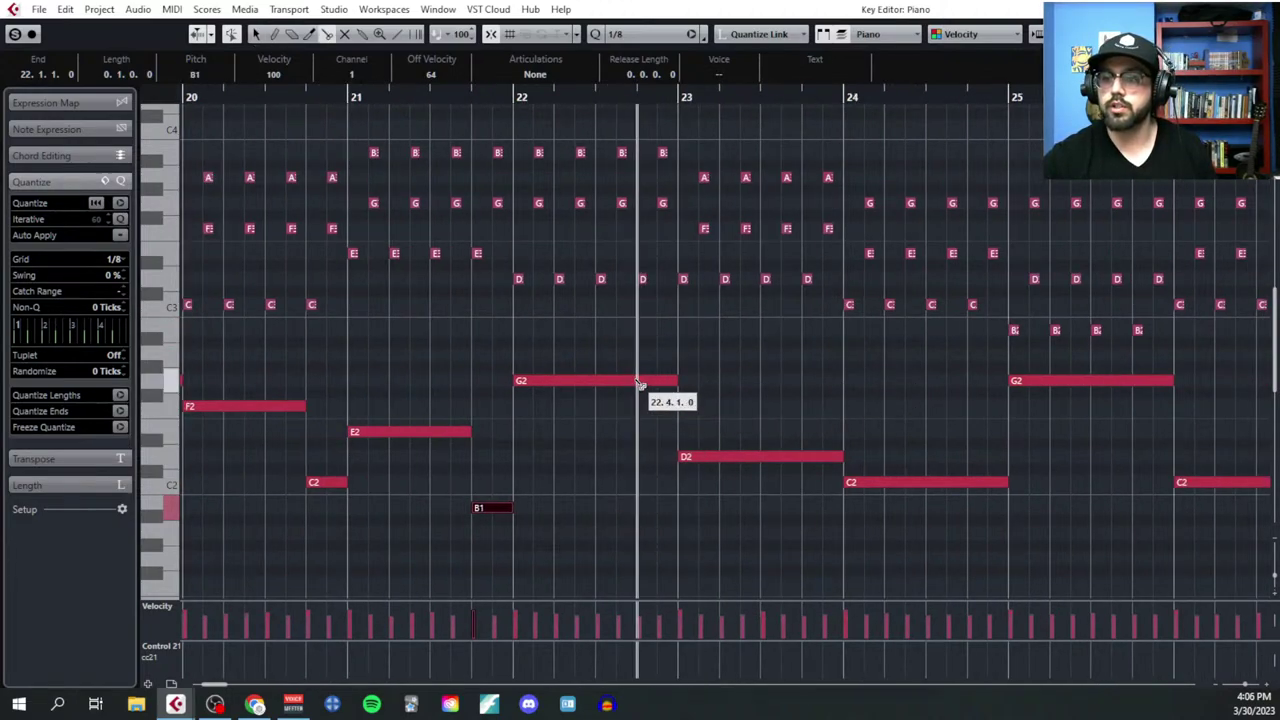
pyautogui.click(114, 259)
pyautogui.click(138, 313)
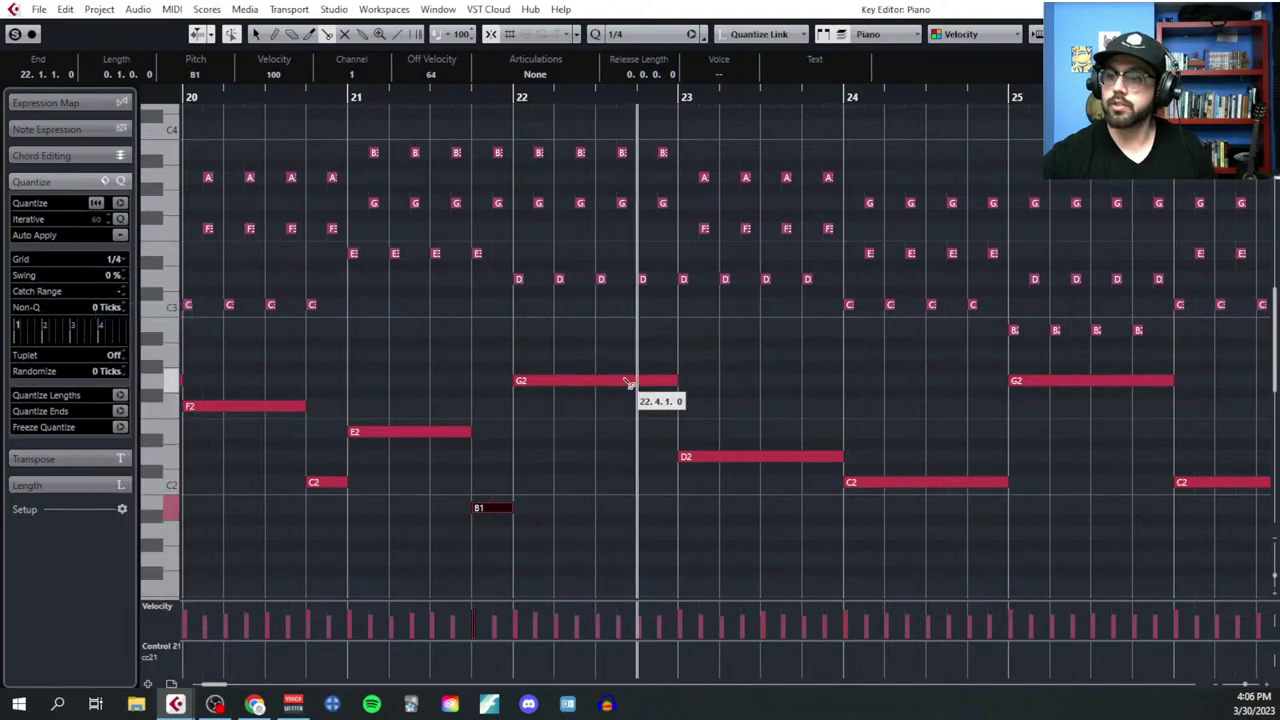
pyautogui.click(630, 381)
pyautogui.click(806, 457)
pyautogui.click(962, 482)
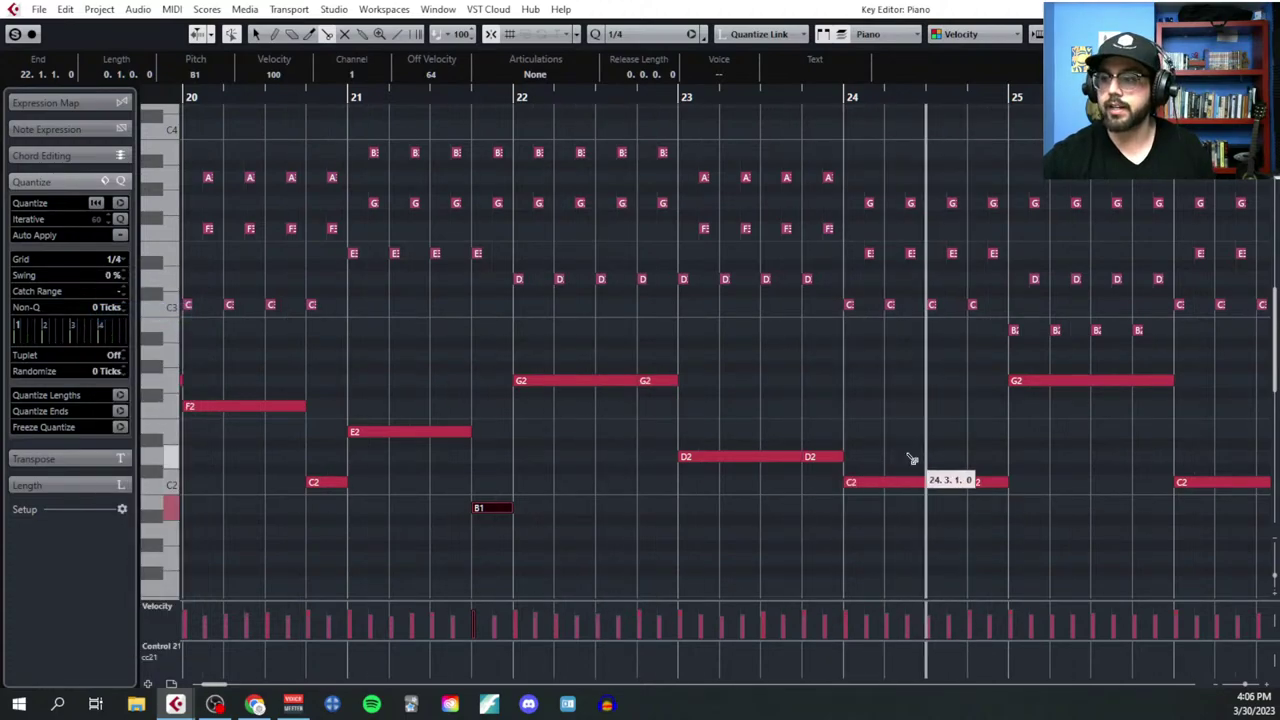
# Step: Split the G2 bass note in bar 25 and the C2 bass note in bar 26 at beat 4
pyautogui.hscroll(4, 912, 459)
pyautogui.click(701, 381)
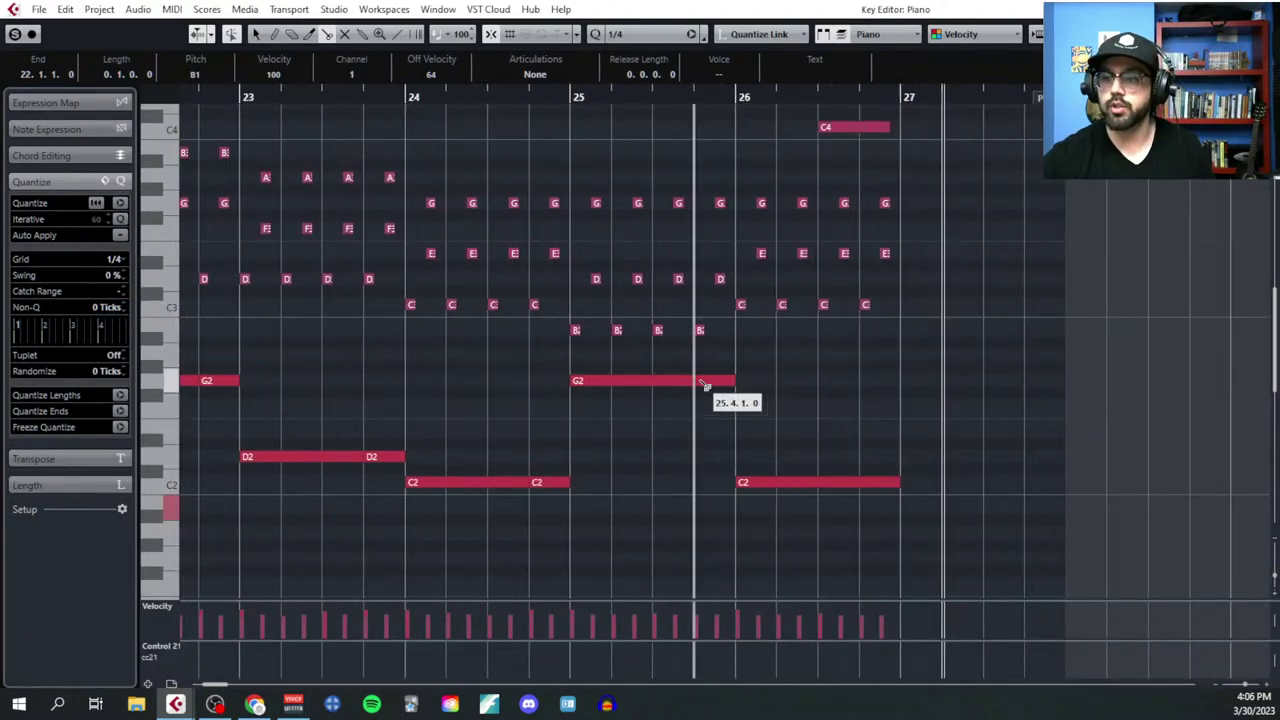
pyautogui.click(866, 485)
pyautogui.hscroll(-3, 800, 478)
pyautogui.rightClick(495, 510)
pyautogui.click(500, 510)
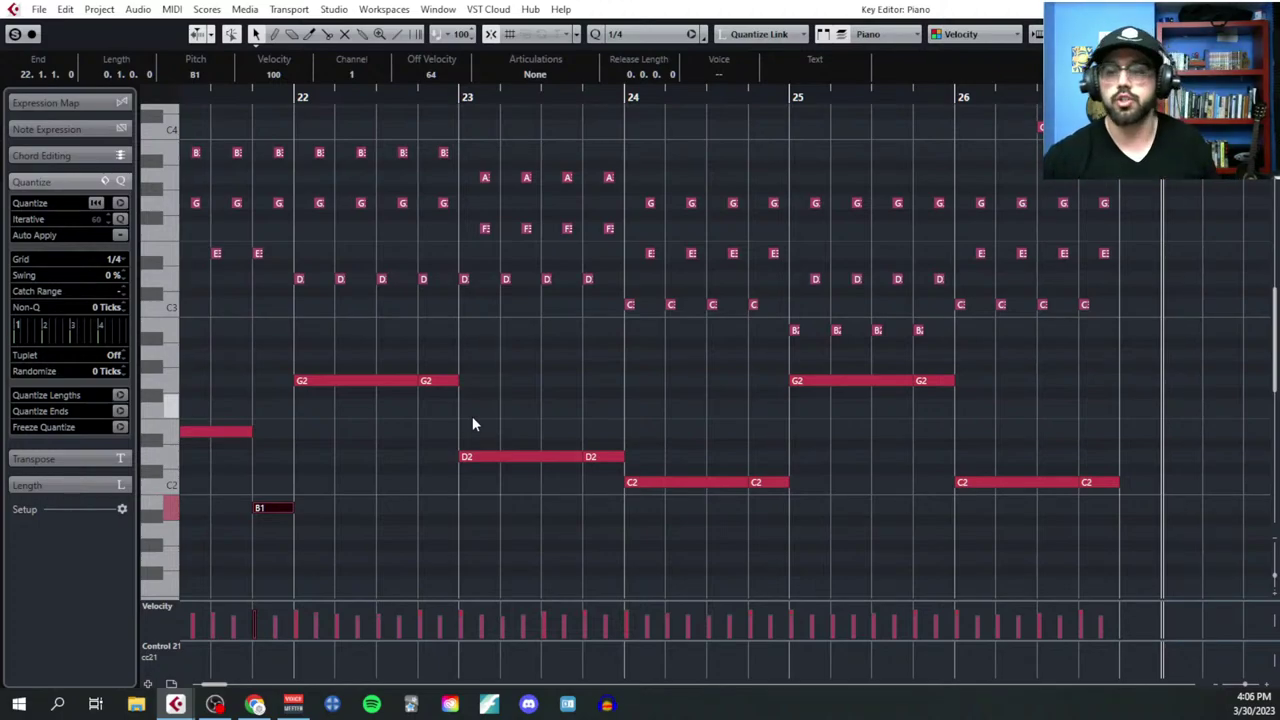
# Step: Lower the last-beat bass note of bar 22 to D2
pyautogui.click(447, 386)
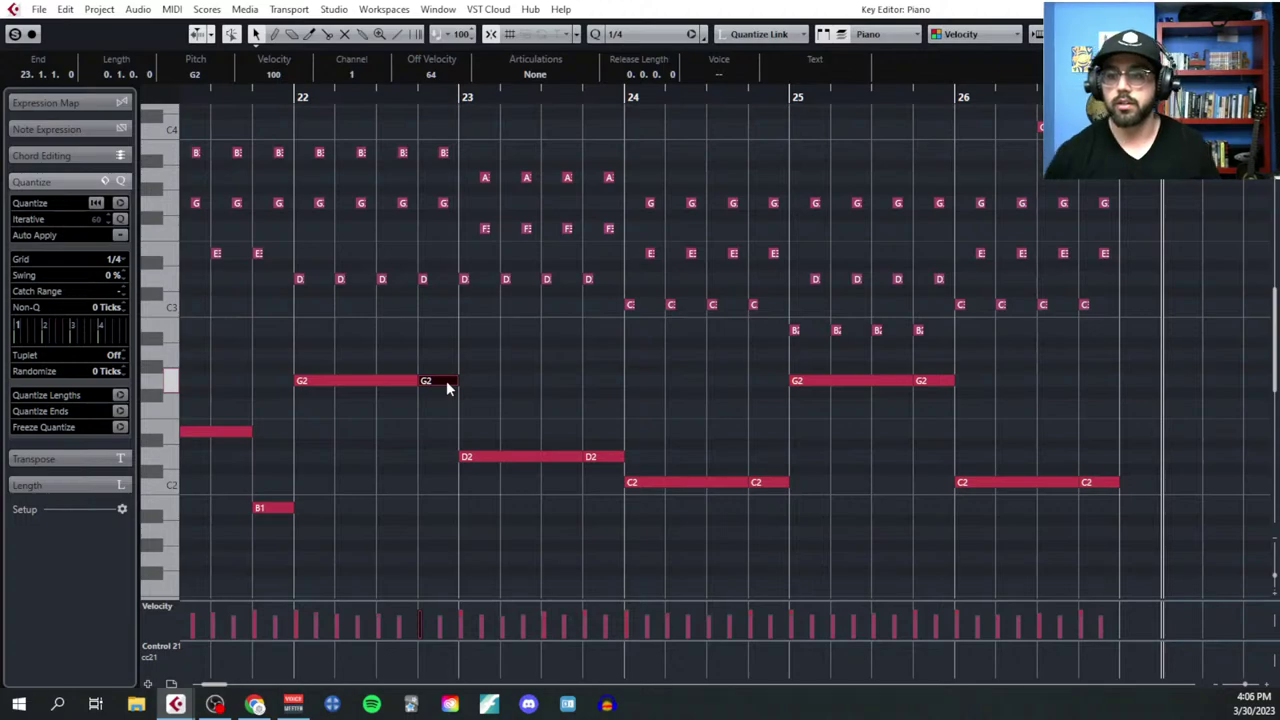
pyautogui.hotkey('shift', 'Down')
pyautogui.hotkey('shift', 'Up')
pyautogui.press('Down')
pyautogui.press('Down')
pyautogui.press('Down')
pyautogui.press('Down')
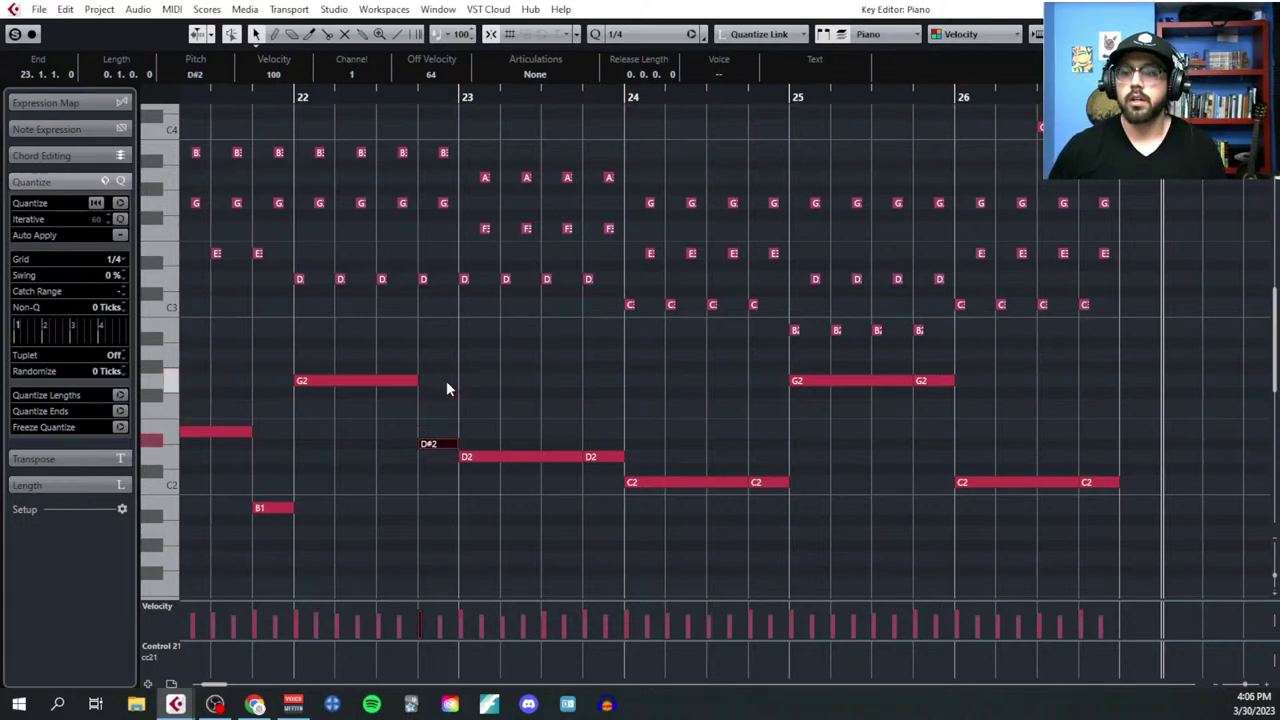
pyautogui.press('Down')
# Step: Lower the last-beat bass note of bar 23 to A1
pyautogui.click(603, 457)
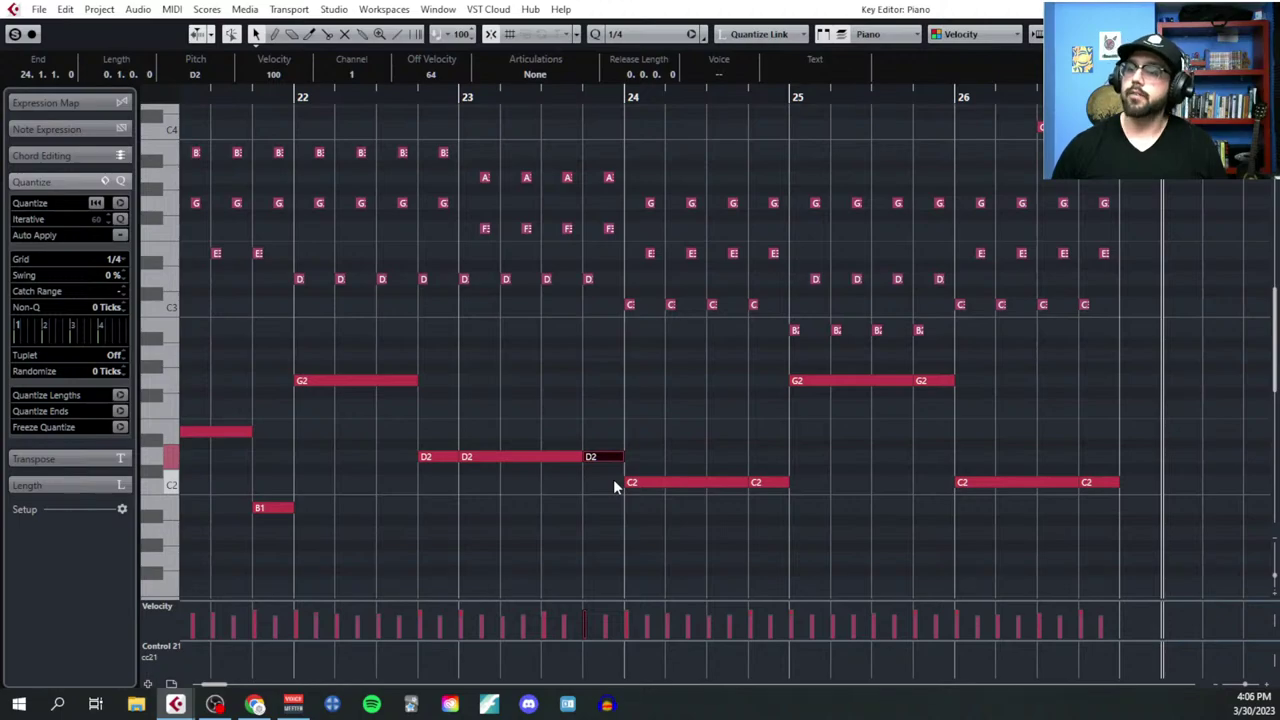
pyautogui.press('Down')
pyautogui.press('Down')
pyautogui.press('Down')
pyautogui.press('Down')
pyautogui.press('Down')
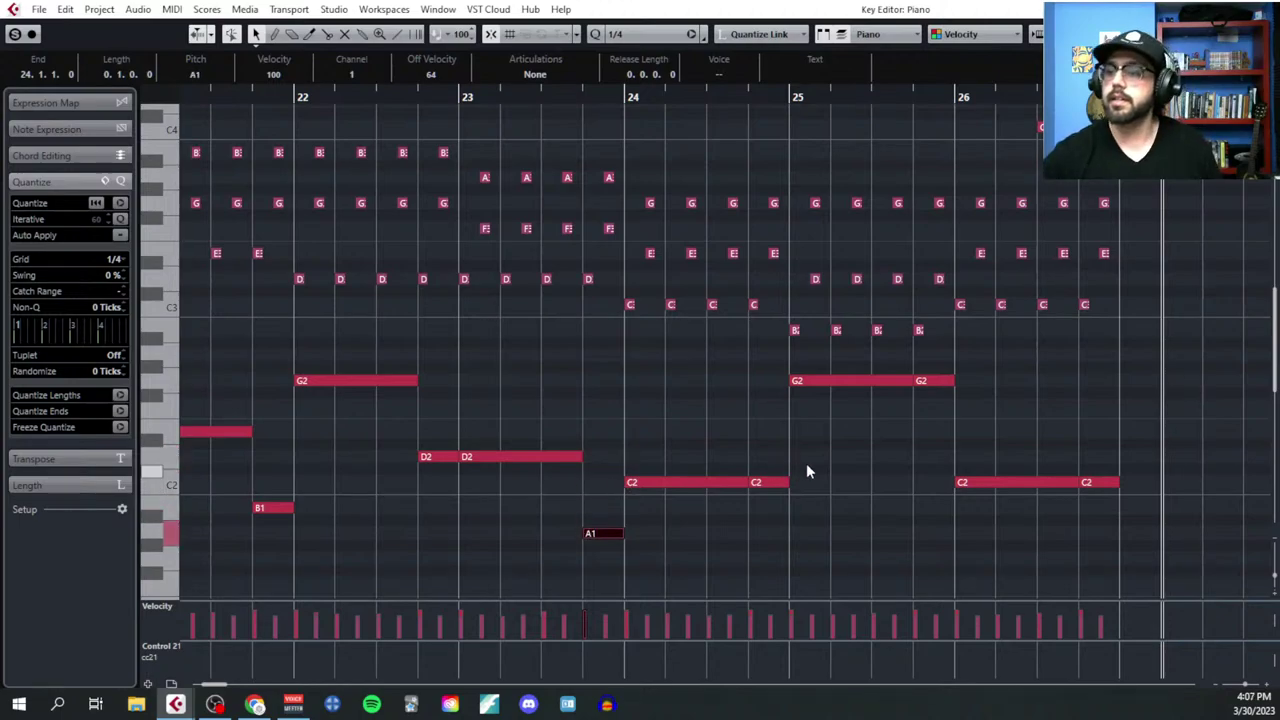
# Step: Raise the last-beat bass note of bar 24 to G2
pyautogui.click(770, 486)
pyautogui.press('Up')
pyautogui.press('Up')
pyautogui.press('Up')
pyautogui.press('Up')
pyautogui.press('Up')
pyautogui.press('Up')
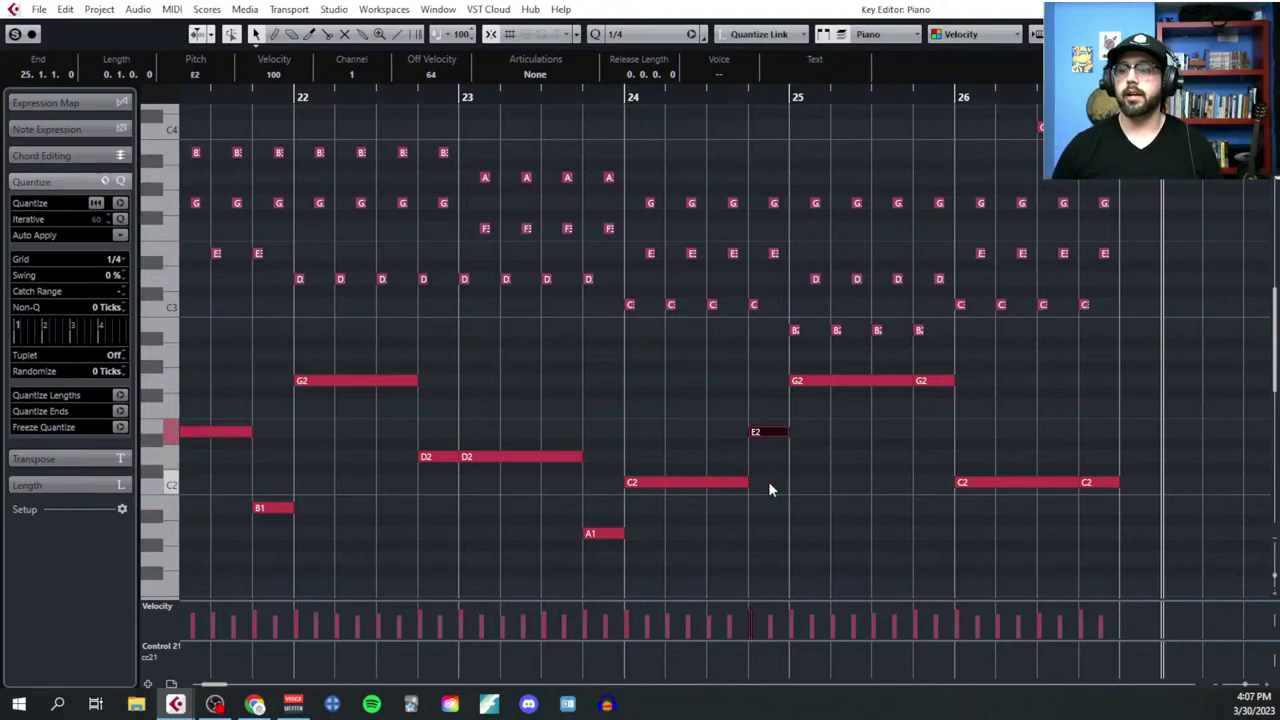
# Step: Lower the last-beat bass note of bar 25 to D2
pyautogui.click(942, 384)
pyautogui.press('Down')
pyautogui.press('Down')
pyautogui.press('Down')
pyautogui.press('Down')
pyautogui.press('Down')
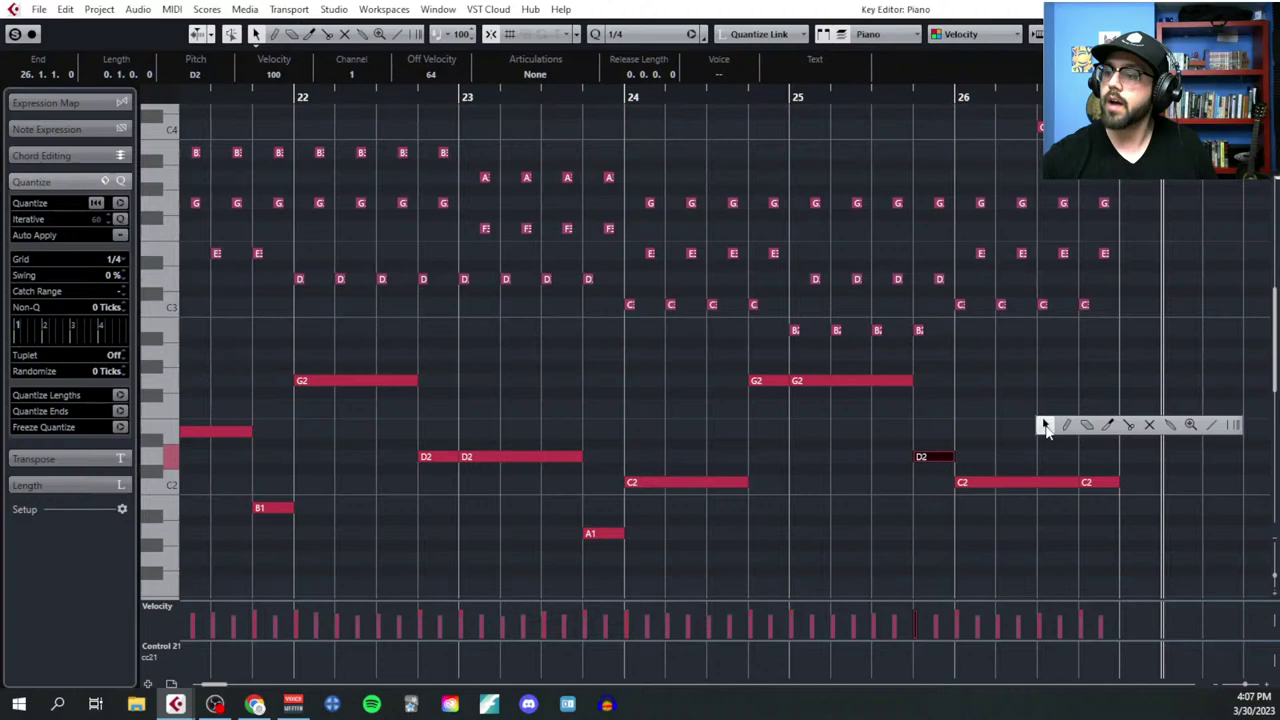
# Step: Glue the two C2 bass notes in bar 26 back into one note
pyautogui.click(1170, 425)
pyautogui.click(1052, 483)
pyautogui.scroll(-3, 977, 517)
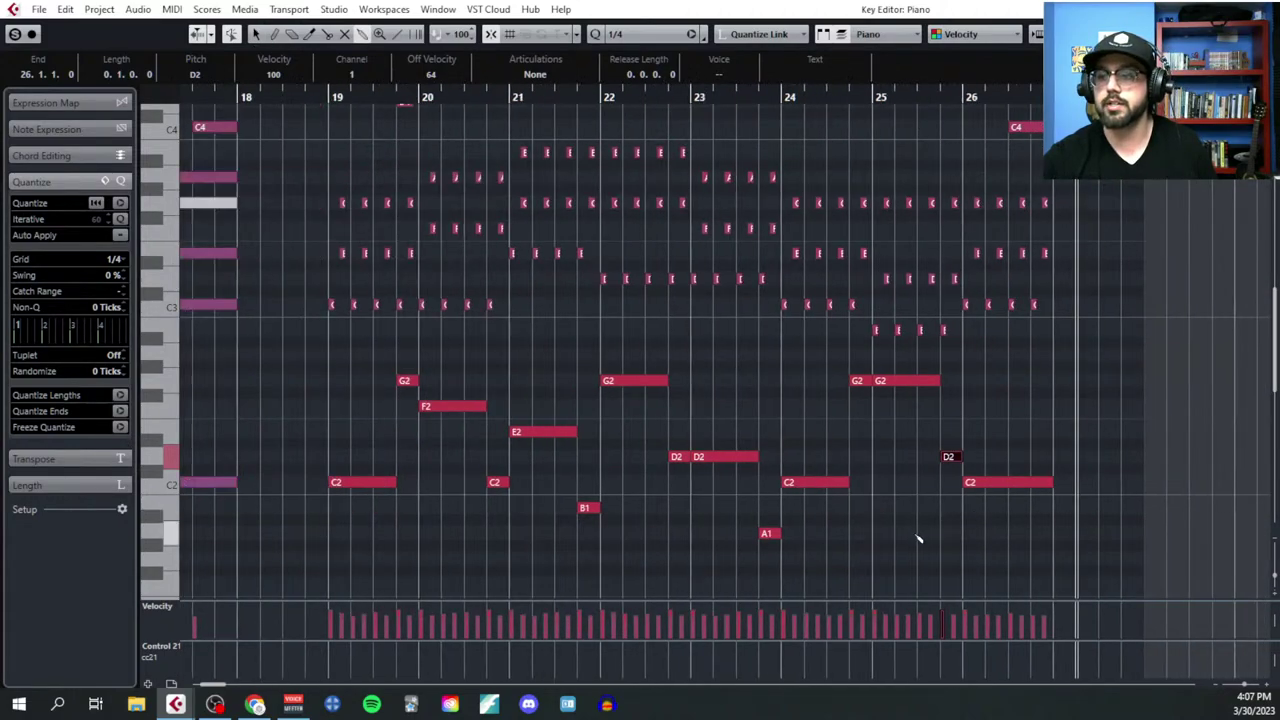
# Step: Select the long bass note of every bar from 19 to 26 and shorten them all by one beat
pyautogui.moveTo(376, 362); pyautogui.dragTo(1062, 550)
pyautogui.scroll(2, 1048, 520)
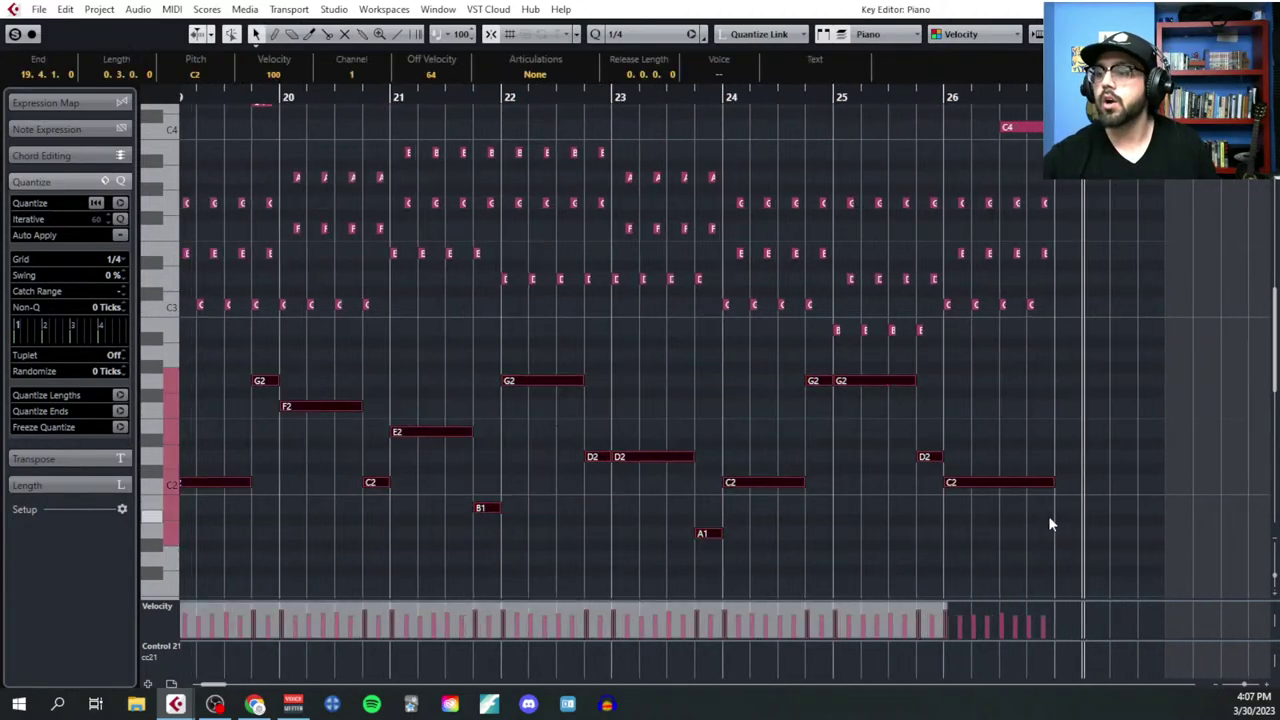
pyautogui.click(883, 516)
pyautogui.hscroll(-2, 700, 440)
pyautogui.moveTo(291, 450); pyautogui.dragTo(342, 515)
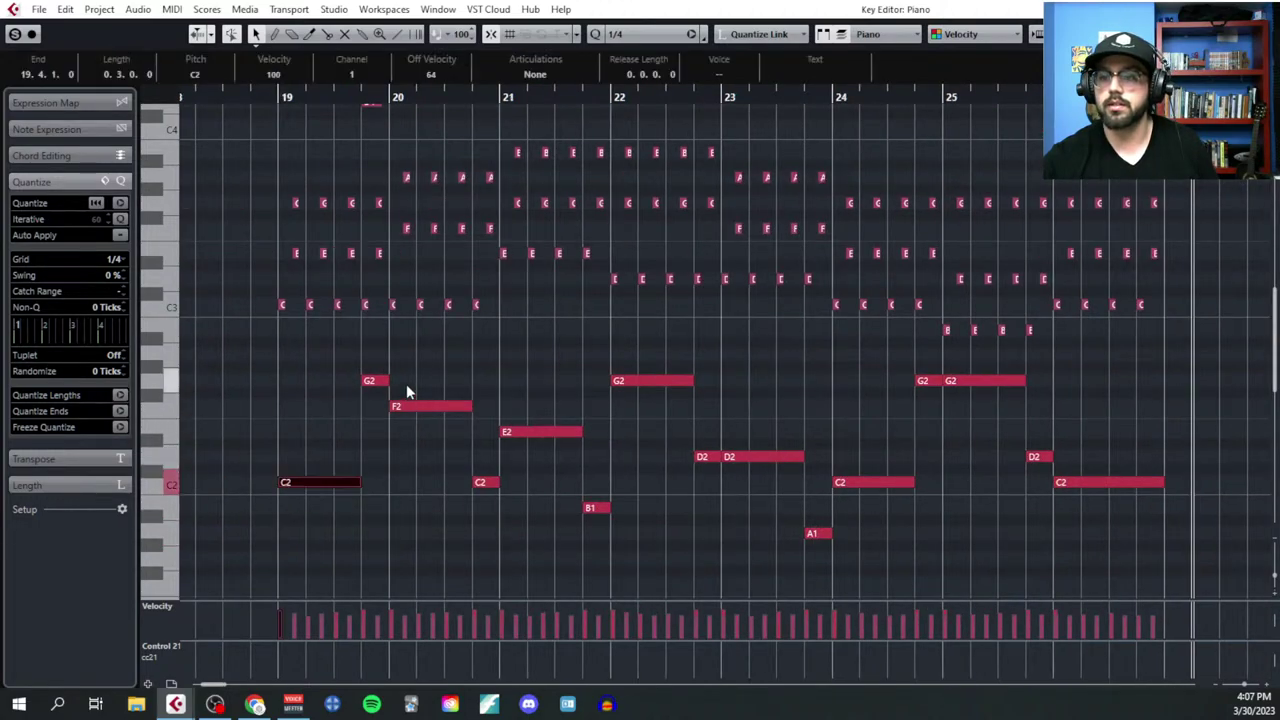
pyautogui.keyDown('shift'); pyautogui.click(425, 406); pyautogui.keyUp('shift')
pyautogui.keyDown('shift'); pyautogui.click(535, 431); pyautogui.keyUp('shift')
pyautogui.keyDown('shift'); pyautogui.click(645, 380); pyautogui.keyUp('shift')
pyautogui.keyDown('shift'); pyautogui.click(755, 456); pyautogui.keyUp('shift')
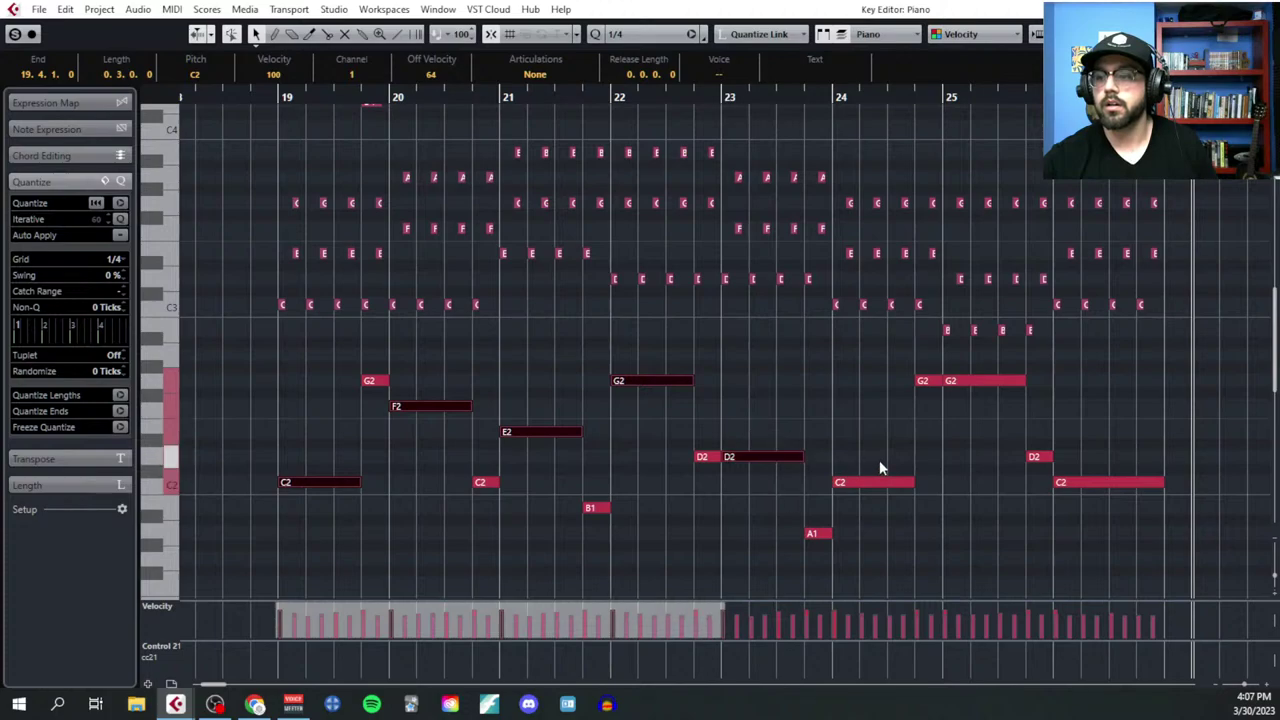
pyautogui.keyDown('shift'); pyautogui.click(876, 482); pyautogui.keyUp('shift')
pyautogui.keyDown('shift'); pyautogui.click(995, 380); pyautogui.keyUp('shift')
pyautogui.keyDown('shift'); pyautogui.click(1125, 482); pyautogui.keyUp('shift')
pyautogui.moveTo(1158, 485); pyautogui.dragTo(1135, 485)
pyautogui.click(1141, 442)
# Step: Select the beat-4 bass notes in bars 19 to 25 and shorten them by a sixteenth using a 1/16 grid
pyautogui.moveTo(1005, 423); pyautogui.dragTo(1034, 462)
pyautogui.keyDown('shift'); pyautogui.click(811, 533); pyautogui.keyUp('shift')
pyautogui.keyDown('shift'); pyautogui.click(702, 456); pyautogui.keyUp('shift')
pyautogui.keyDown('shift'); pyautogui.click(592, 507); pyautogui.keyUp('shift')
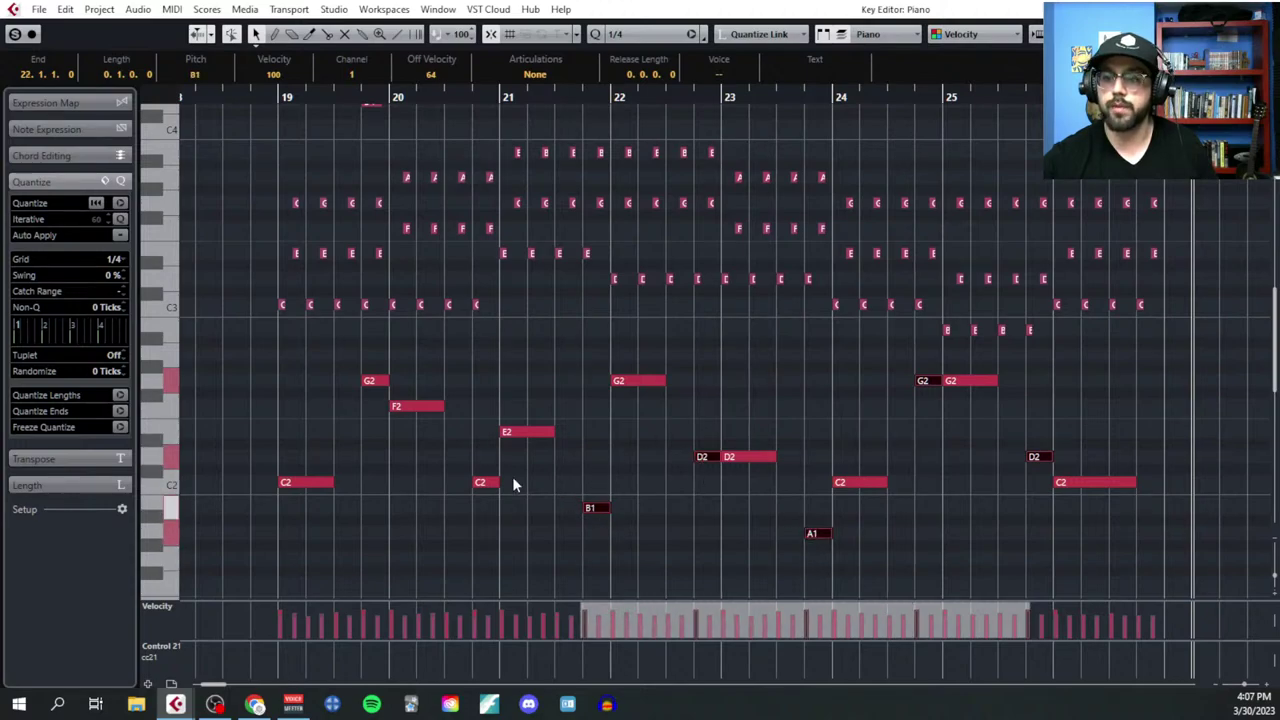
pyautogui.keyDown('shift'); pyautogui.click(482, 482); pyautogui.keyUp('shift')
pyautogui.keyDown('shift'); pyautogui.click(376, 381); pyautogui.keyUp('shift')
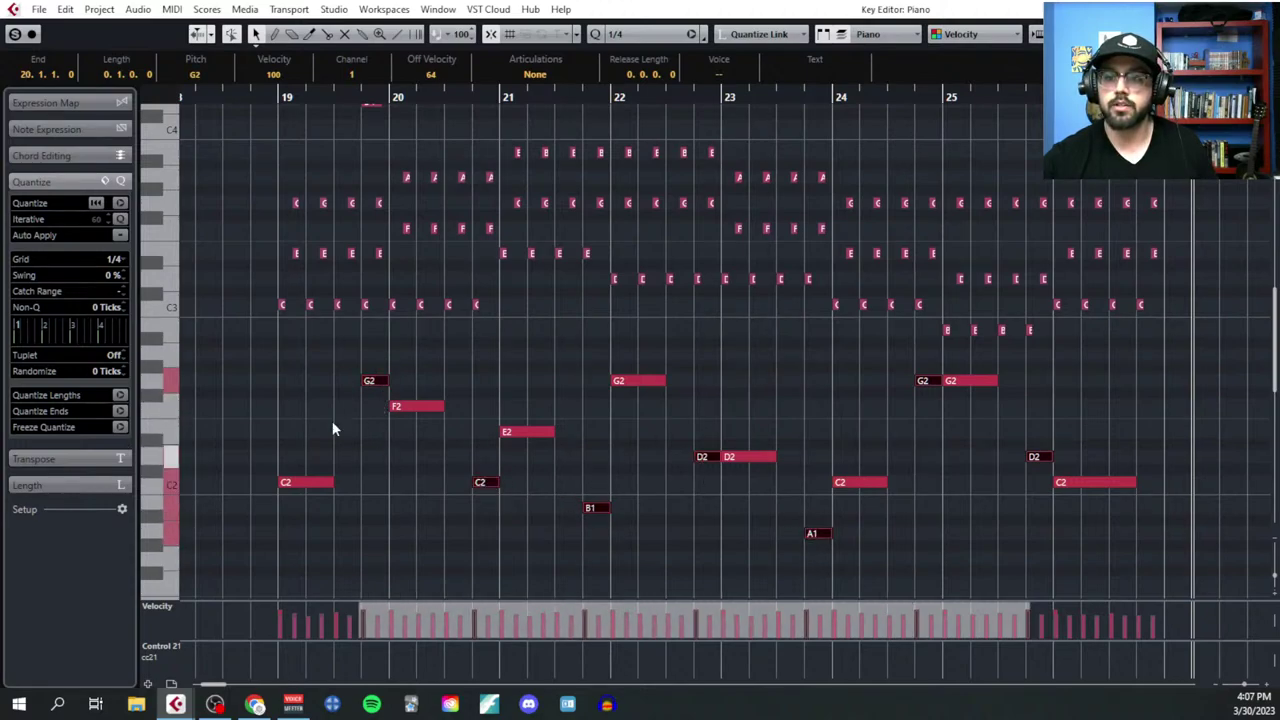
pyautogui.click(115, 268)
pyautogui.click(118, 346)
pyautogui.scroll(2, 381, 381)
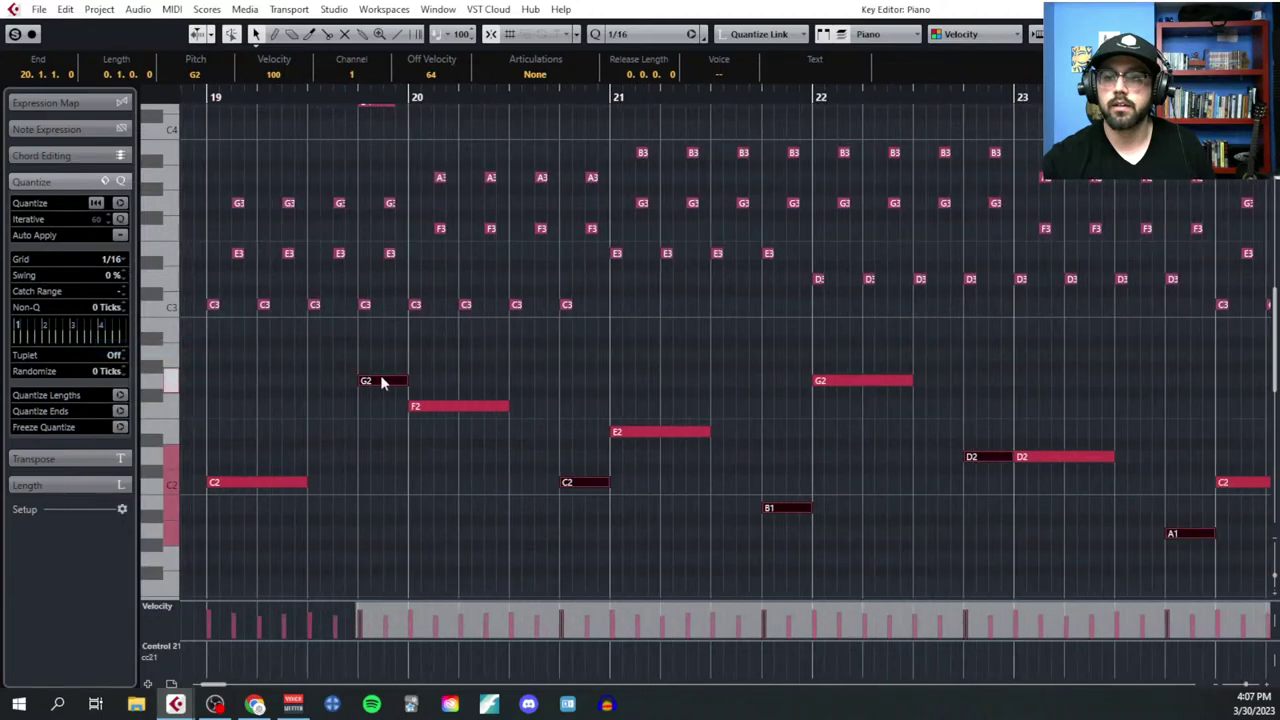
pyautogui.moveTo(402, 380); pyautogui.dragTo(395, 380)
pyautogui.scroll(-2, 376, 466)
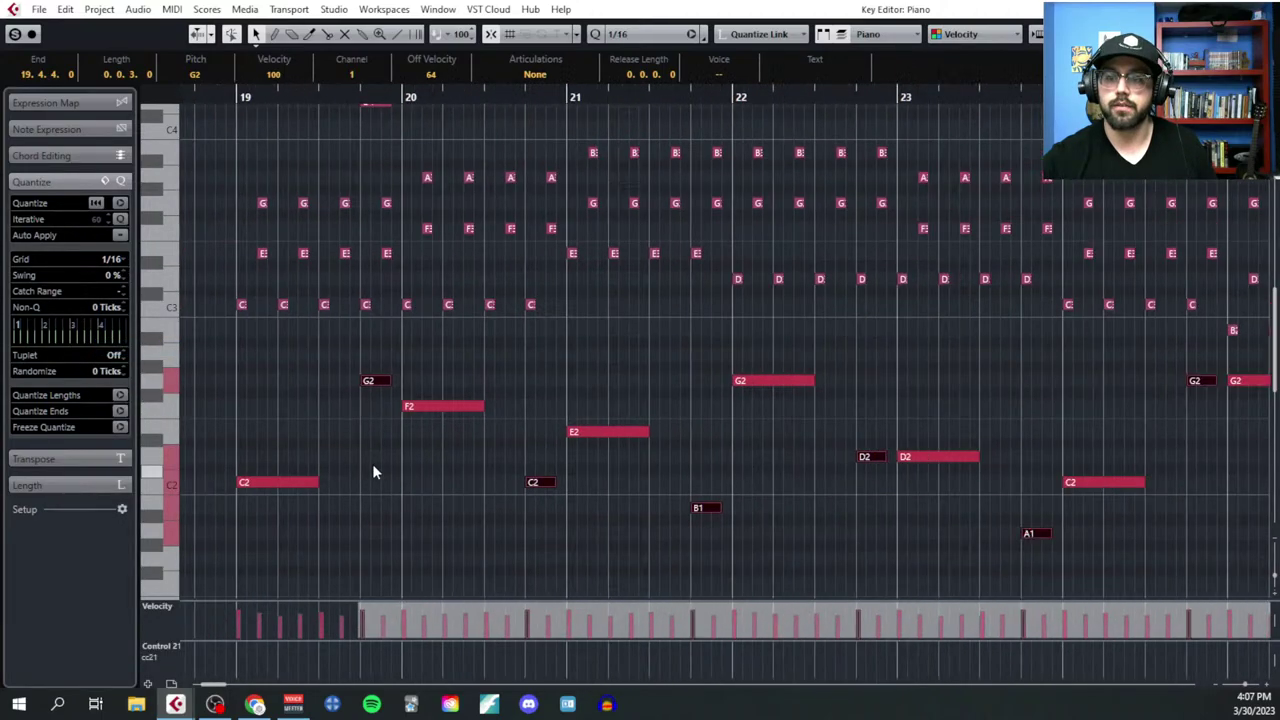
# Step: Play the piano part from bar 19 to hear the revised bass line
pyautogui.click(234, 94)
pyautogui.press('space')
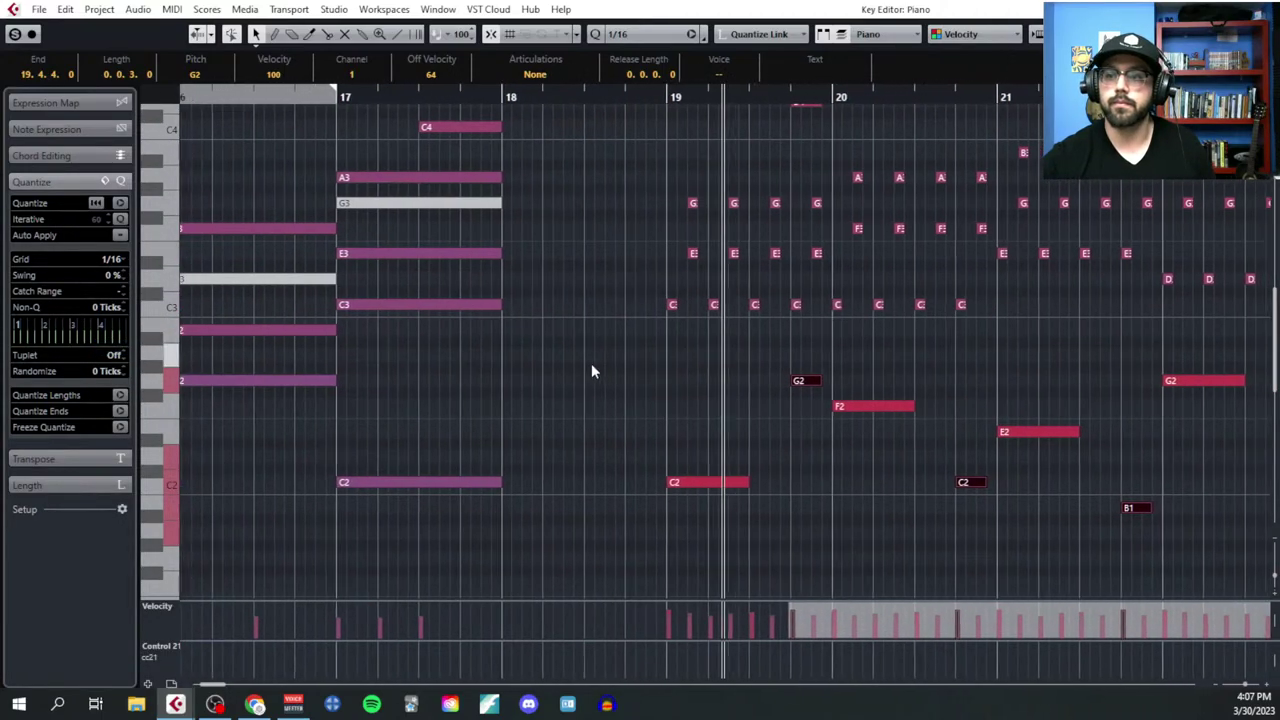
# Step: Set the quantize grid to 1/1 and draw a whole-bar C1 bass note in bar 27
pyautogui.click(1272, 580)
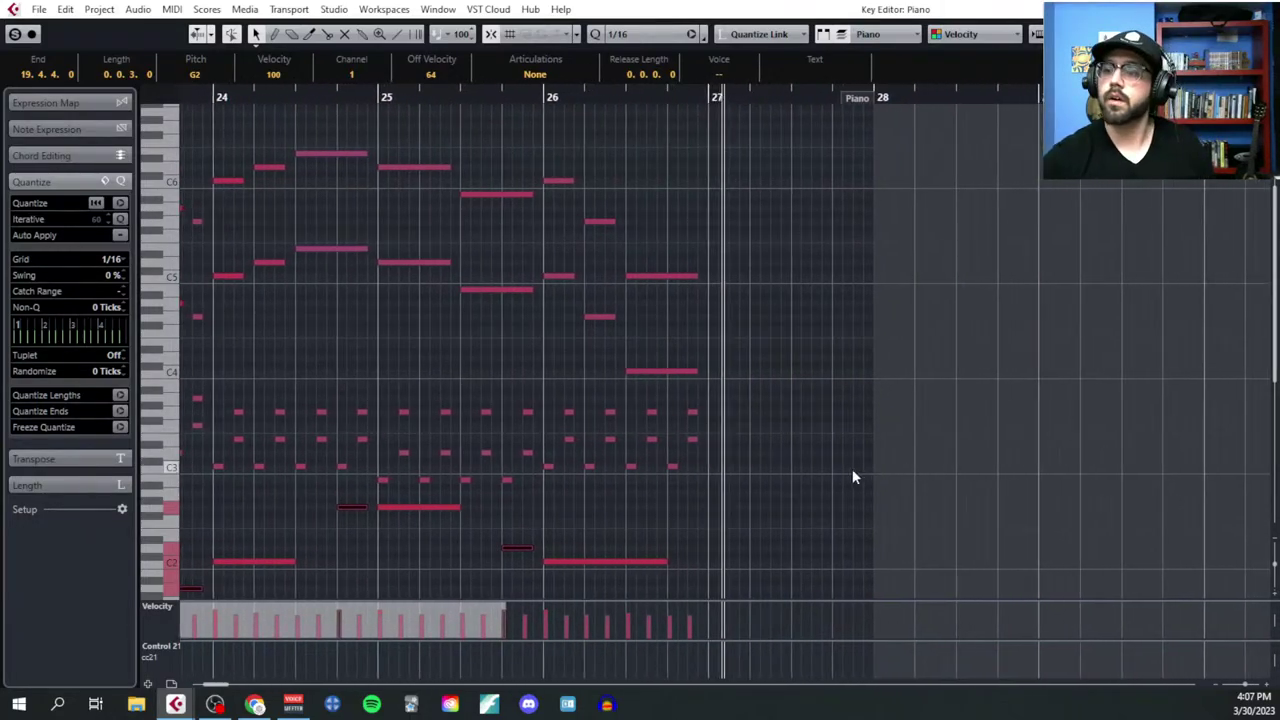
pyautogui.scroll(-3, 725, 458)
pyautogui.click(113, 261)
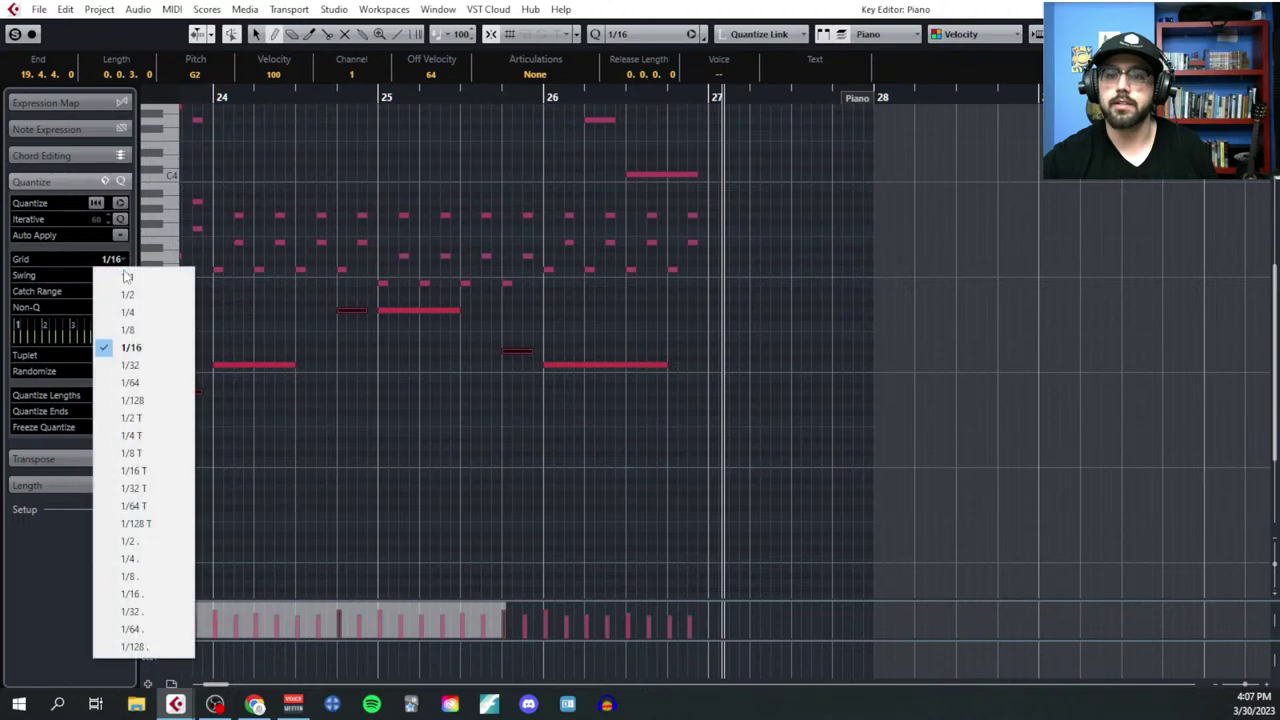
pyautogui.click(112, 275)
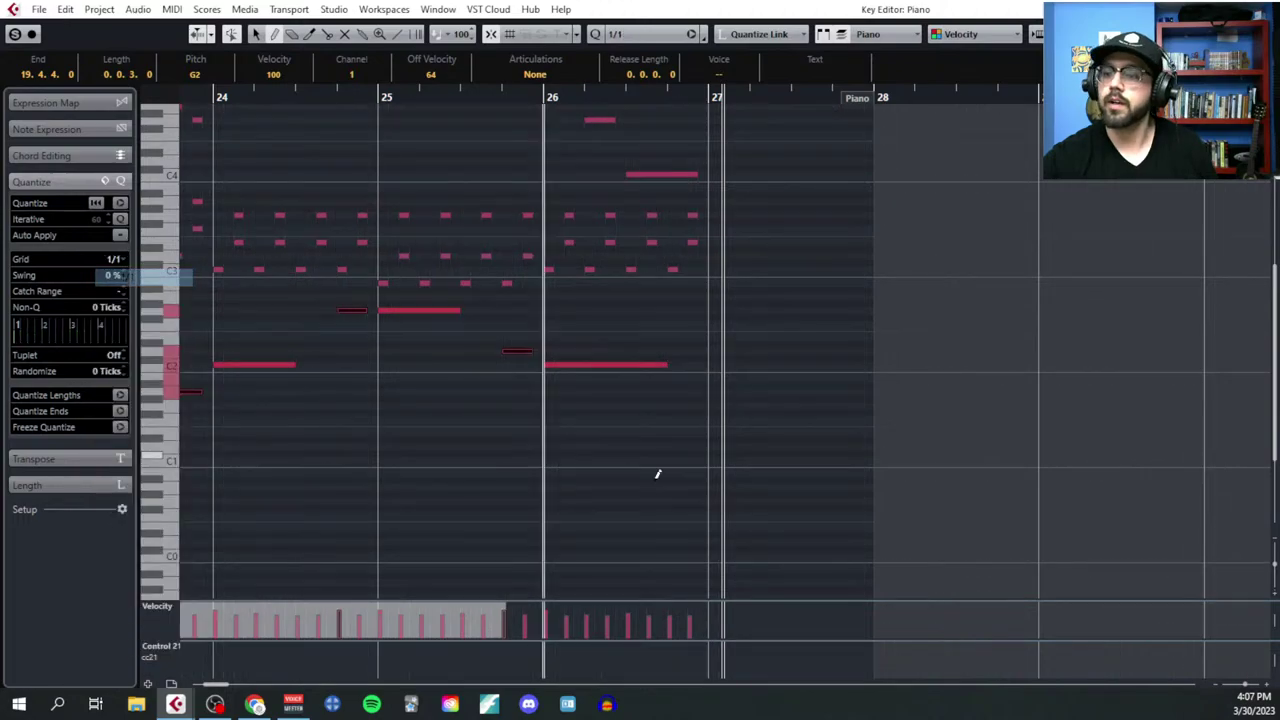
pyautogui.click(724, 460)
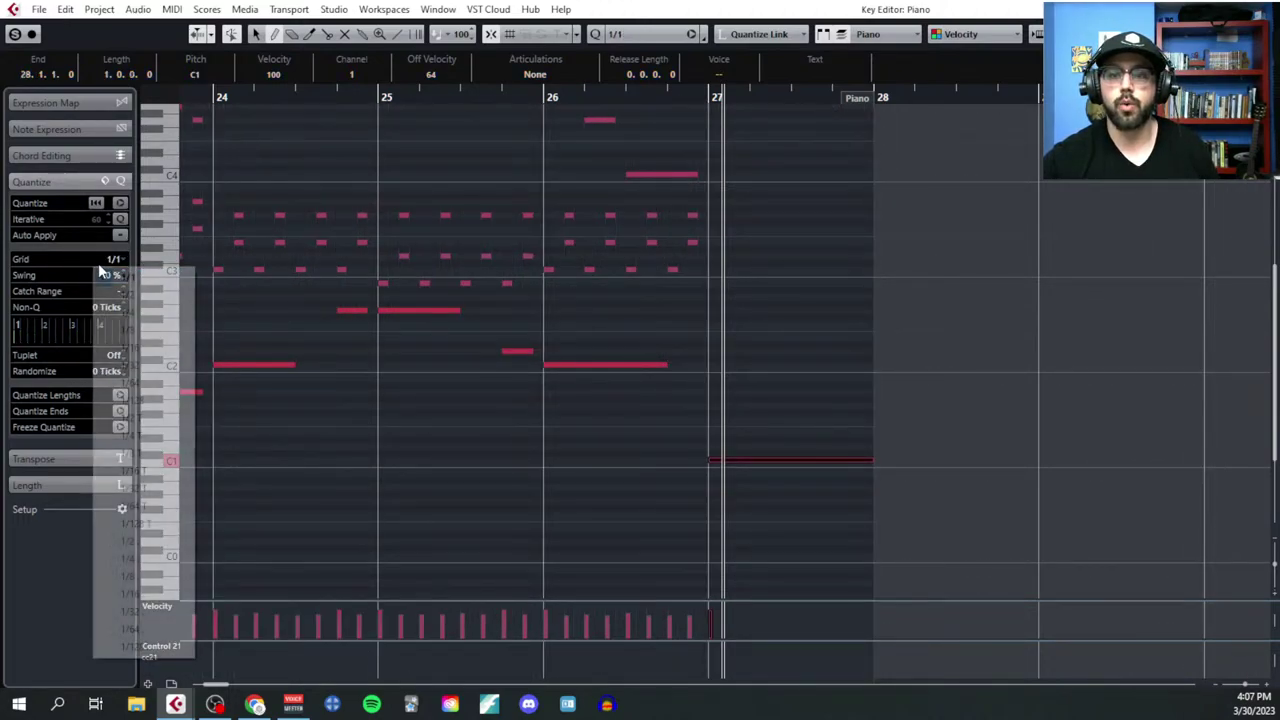
# Step: Set the quantize grid to 1/4 and shorten the C1 note in bar 27 to one beat
pyautogui.click(100, 261)
pyautogui.click(117, 327)
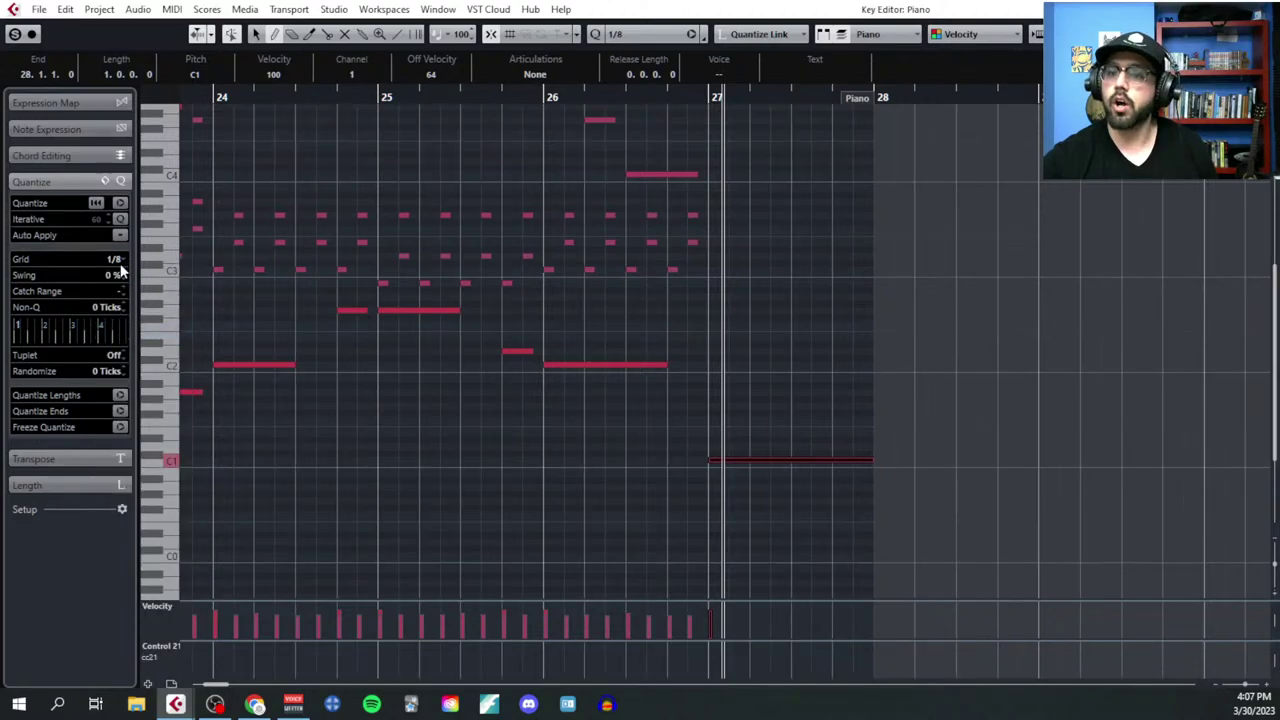
pyautogui.click(116, 262)
pyautogui.click(125, 311)
pyautogui.keyDown('ctrl'); pyautogui.scroll(1, 817, 470); pyautogui.keyUp('ctrl')
pyautogui.rightClick(857, 478)
pyautogui.click(862, 482)
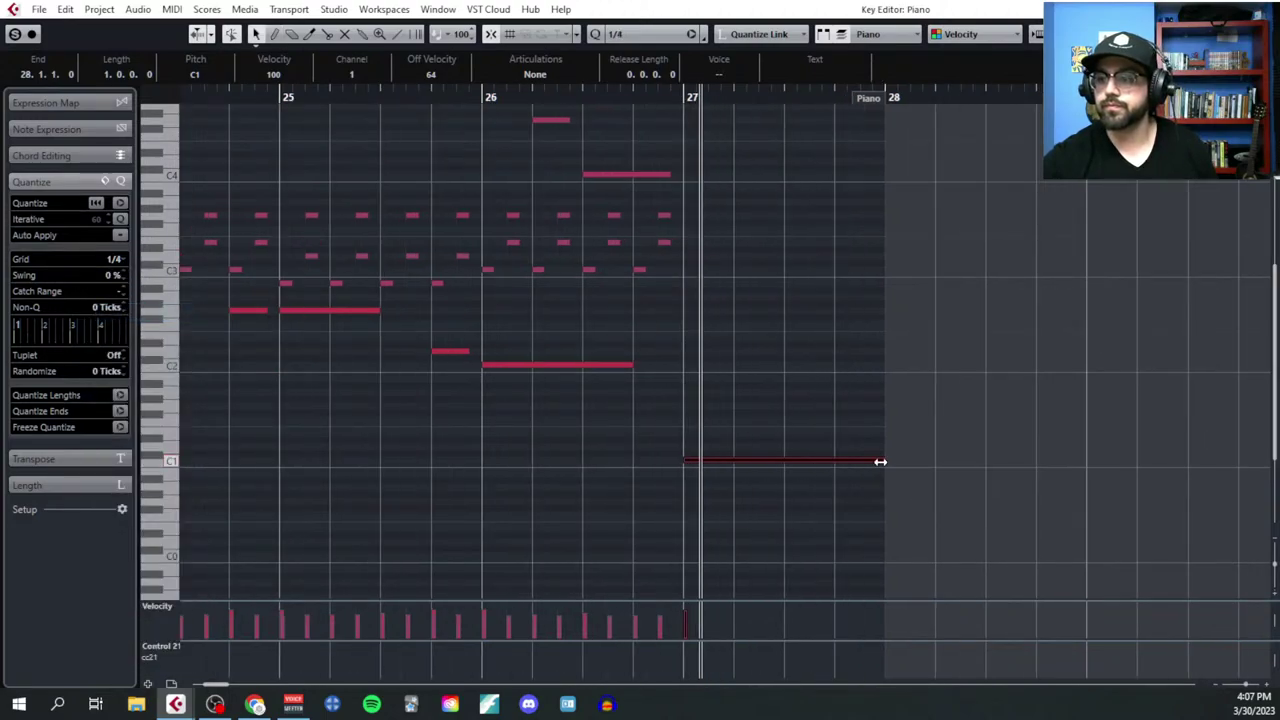
pyautogui.moveTo(880, 461); pyautogui.dragTo(734, 461)
# Step: Return to the original piano version at bar 1 and open the project Notepad with the emotion notes
pyautogui.keyDown('ctrl'); pyautogui.scroll(-2, 612, 500); pyautogui.keyUp('ctrl')
pyautogui.hscroll(-10, 511, 444)
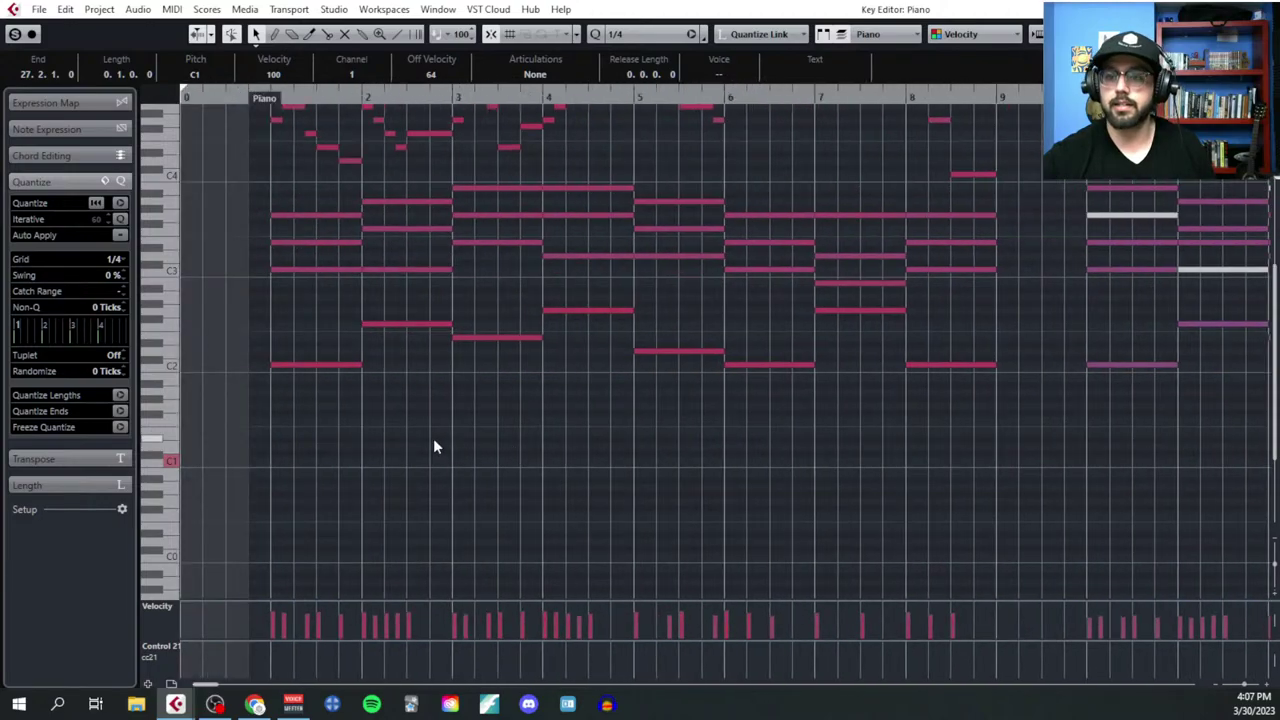
pyautogui.scroll(3, 433, 446)
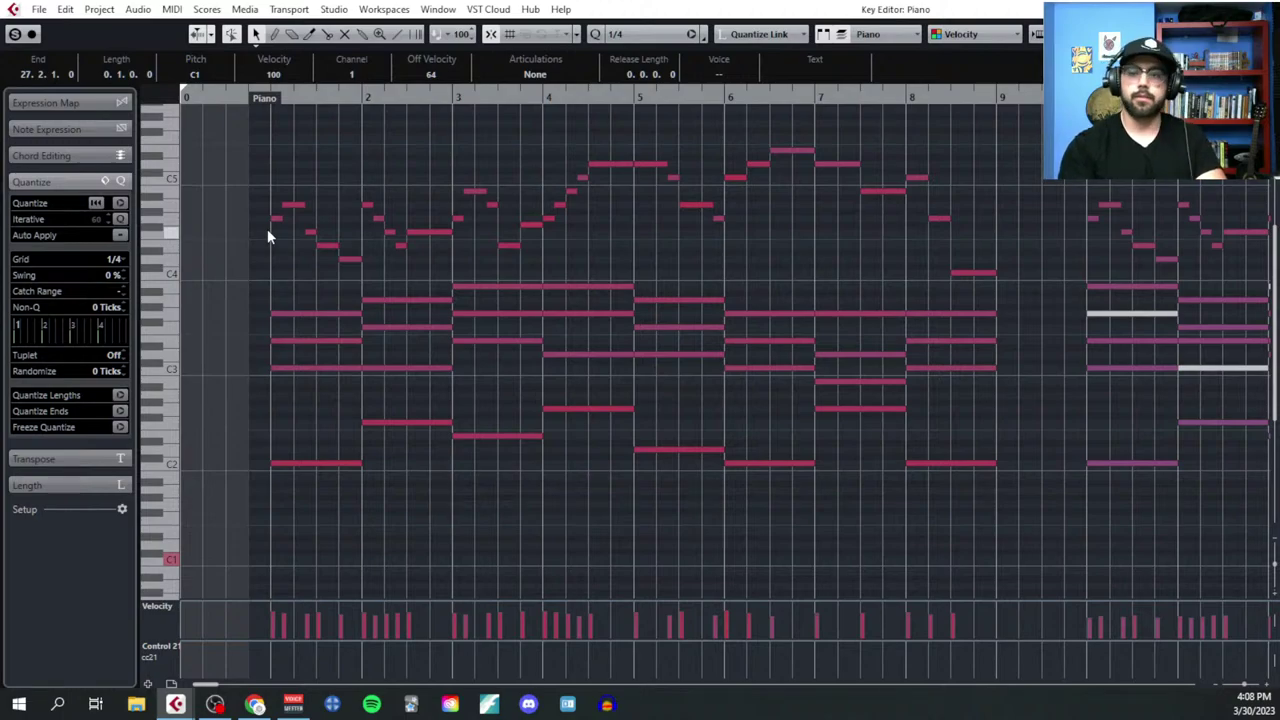
pyautogui.keyDown('ctrl'); pyautogui.scroll(3, 267, 229); pyautogui.keyUp('ctrl')
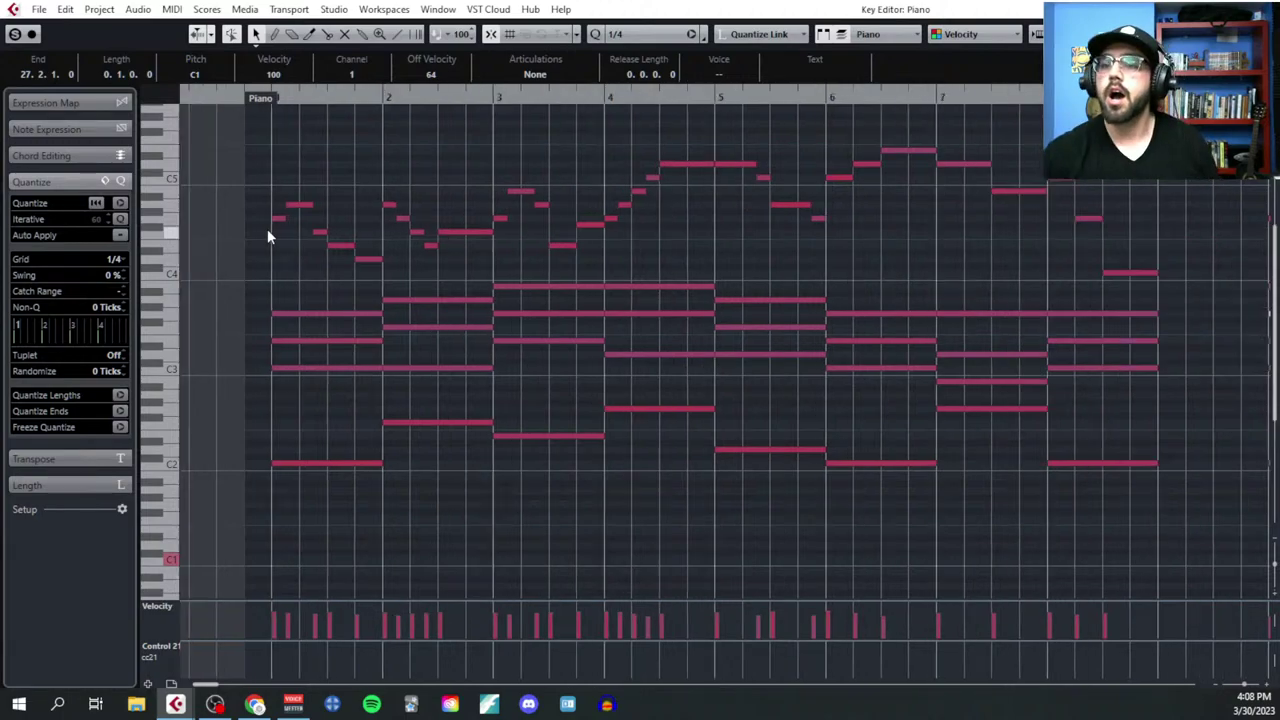
pyautogui.click(98, 9)
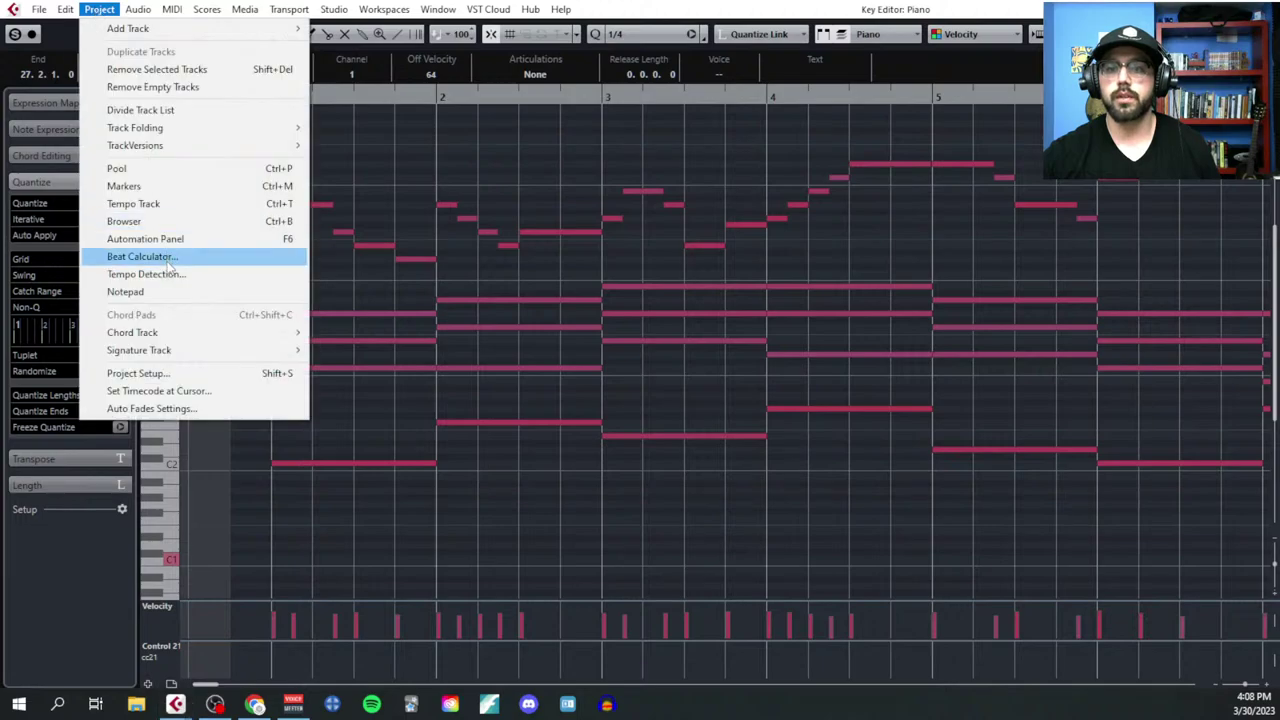
pyautogui.click(150, 291)
pyautogui.keyDown('ctrl'); pyautogui.scroll(2, 718, 203); pyautogui.keyUp('ctrl')
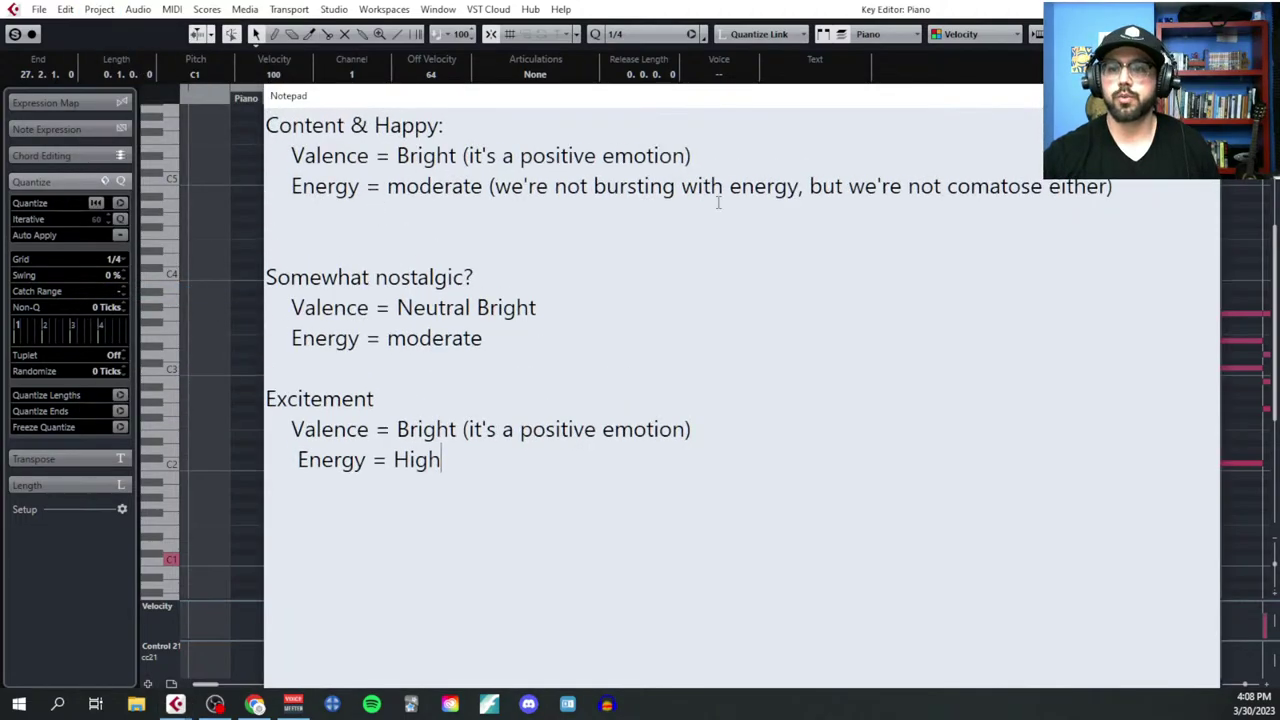
pyautogui.keyDown('ctrl'); pyautogui.scroll(-1, 431, 176); pyautogui.keyUp('ctrl')
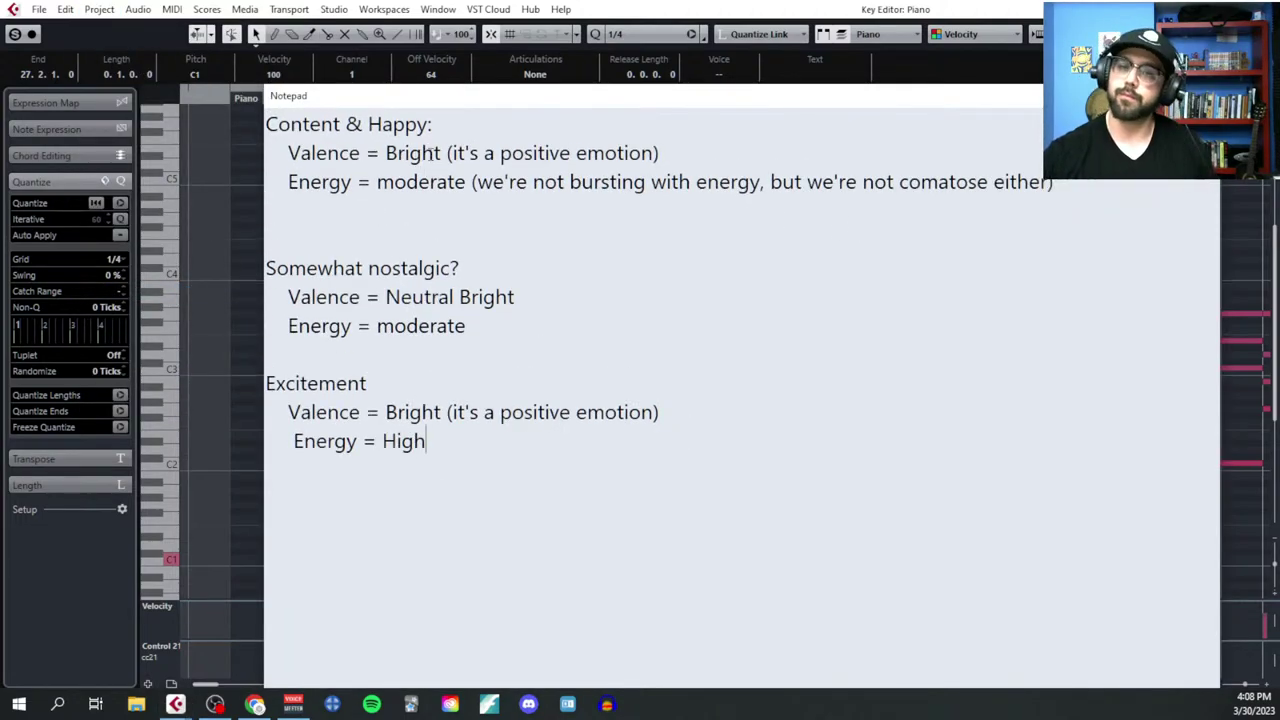
# Step: Highlight the valence "Bright" and the energy "moderate" in the Content & Happy notes
pyautogui.moveTo(446, 155); pyautogui.dragTo(386, 155)
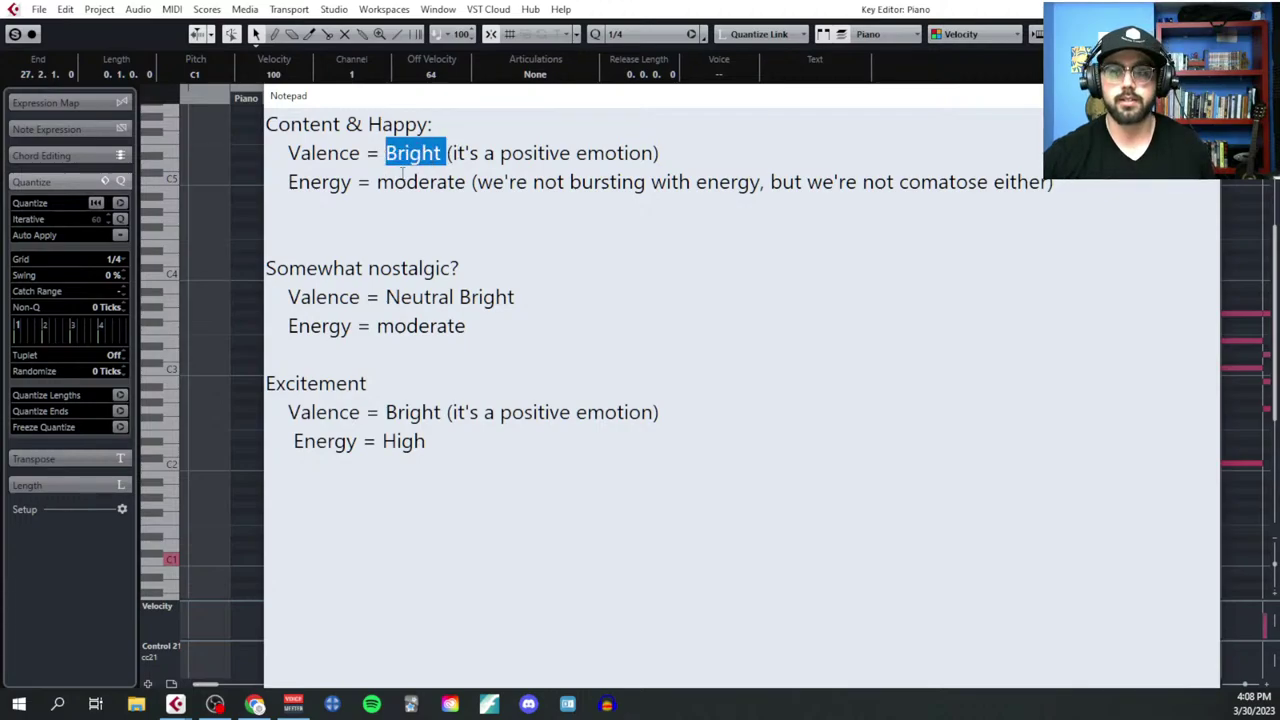
pyautogui.click(455, 183)
pyautogui.moveTo(460, 183); pyautogui.dragTo(377, 183)
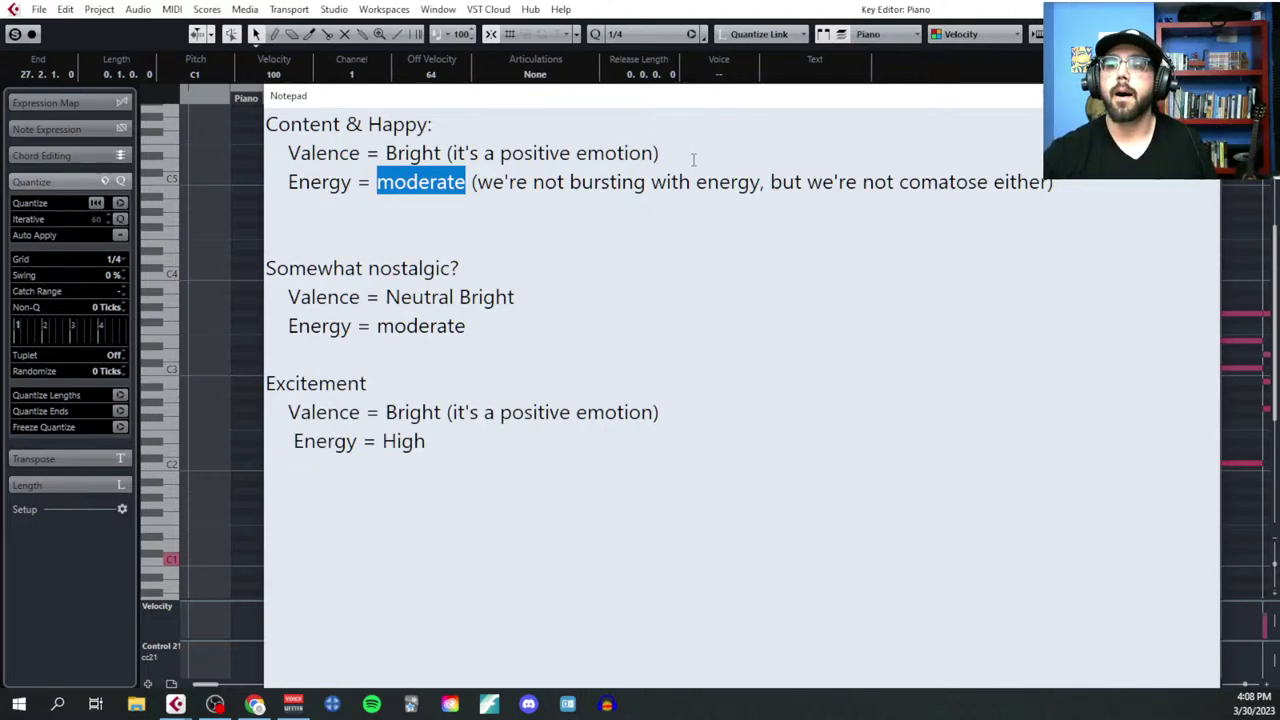
# Step: Highlight the positive-emotion remark under Content & Happy and both the energy and valence lines under Somewhat nostalgic
pyautogui.moveTo(693, 159); pyautogui.dragTo(456, 155)
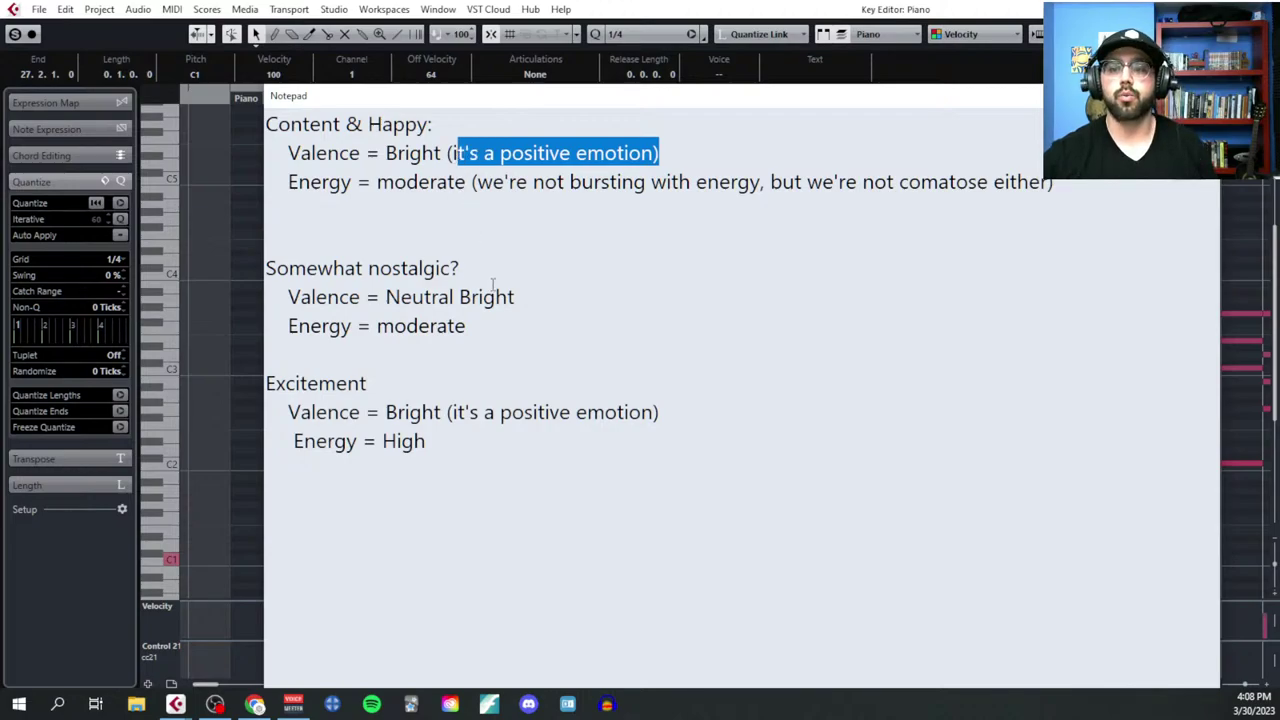
pyautogui.moveTo(476, 335); pyautogui.dragTo(265, 326)
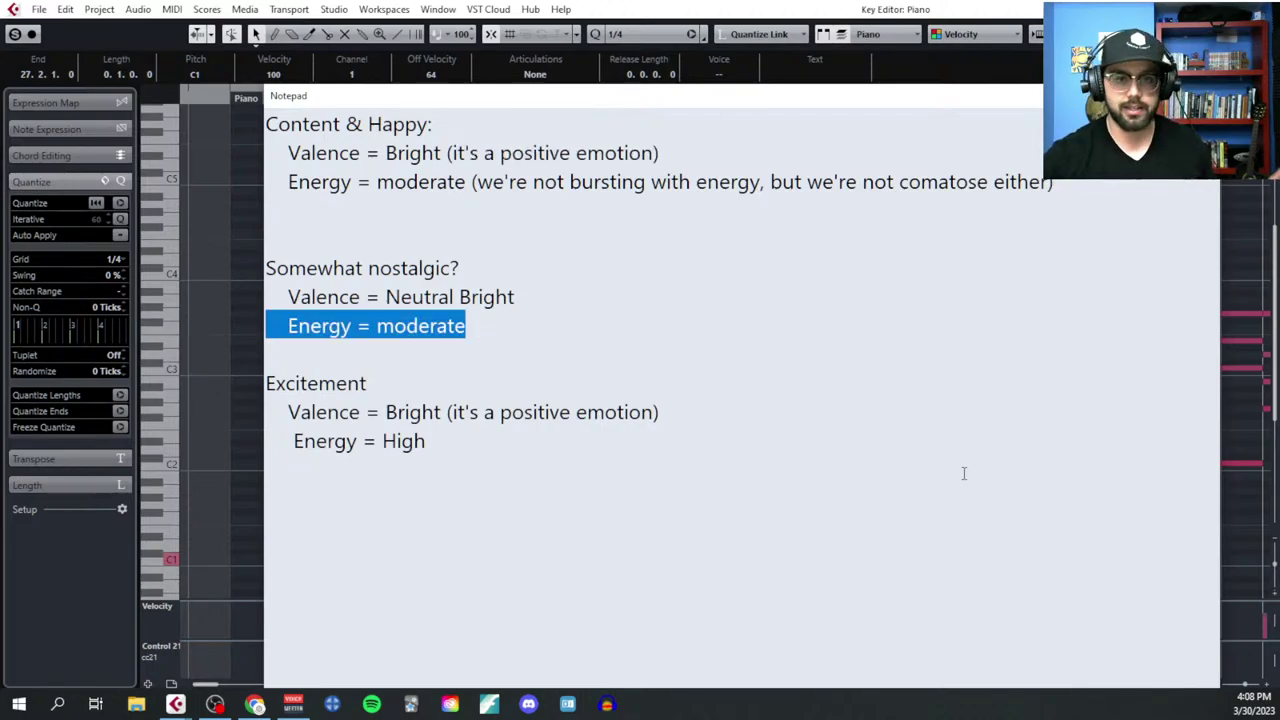
pyautogui.moveTo(517, 298); pyautogui.dragTo(290, 305)
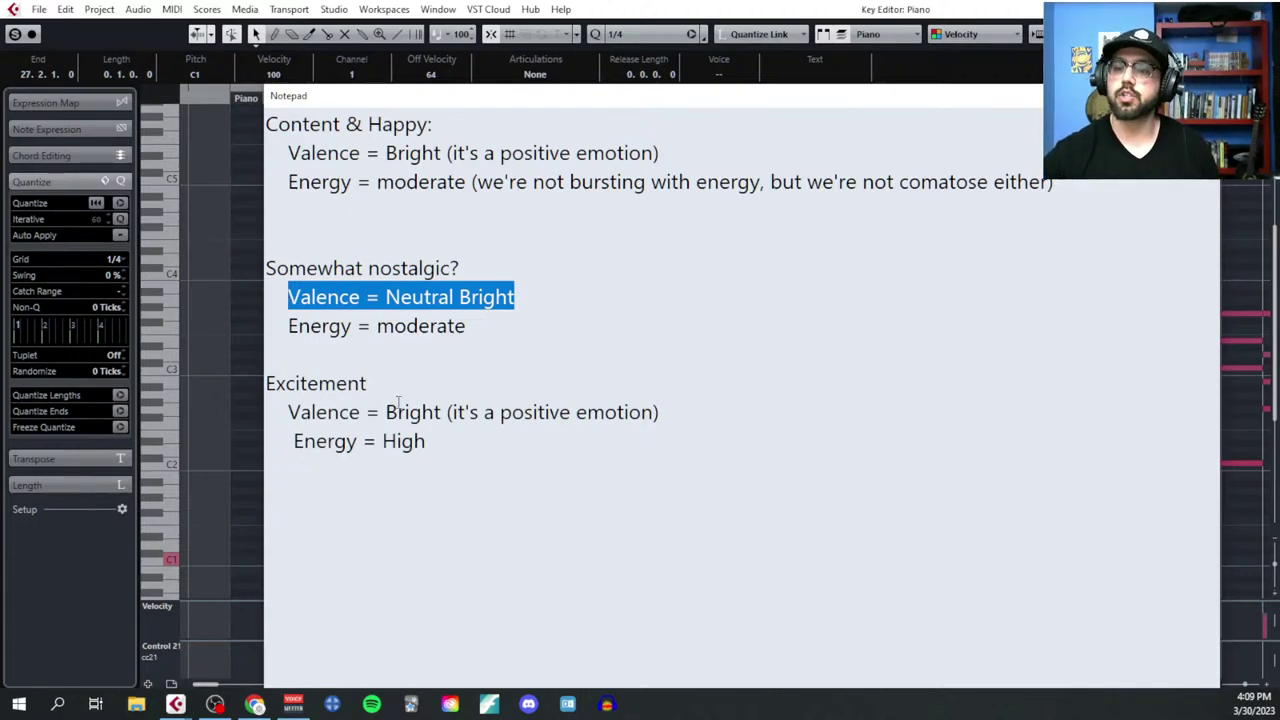
# Step: Compare the Excitement valence with the Content & Happy valence by highlighting each, and highlight the line "Energy = High"
pyautogui.moveTo(675, 420); pyautogui.dragTo(380, 414)
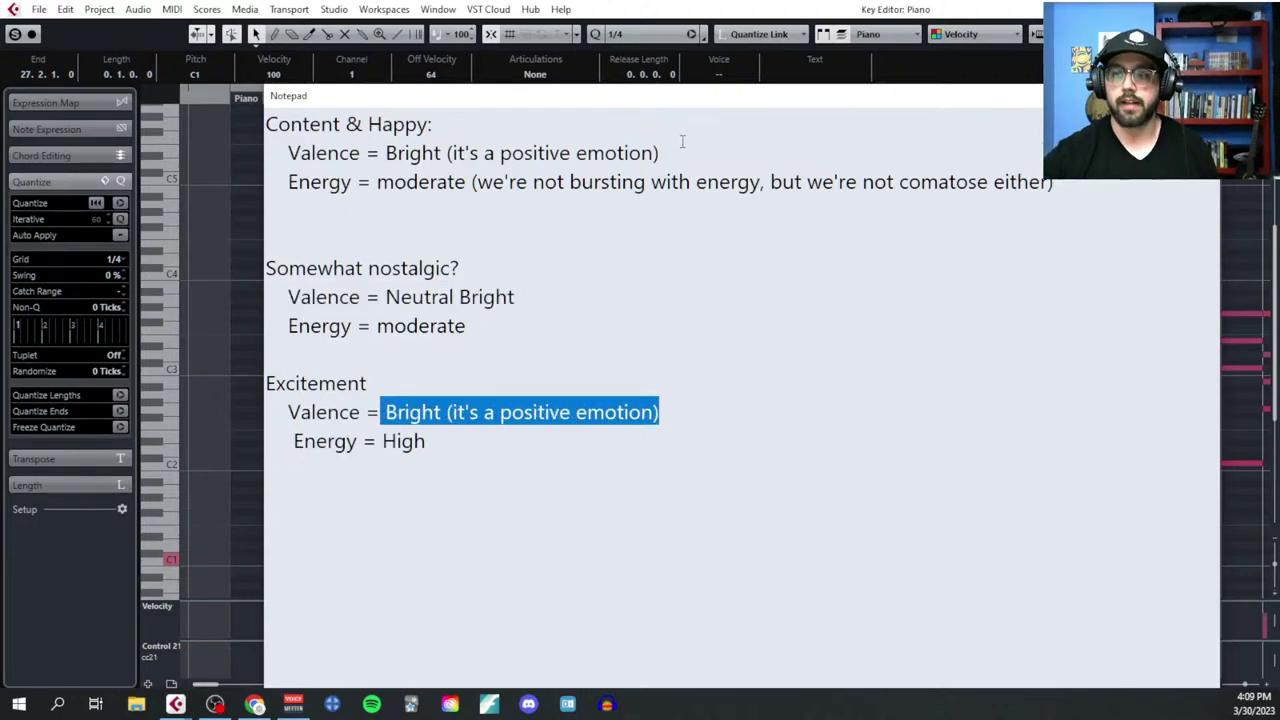
pyautogui.moveTo(682, 152); pyautogui.dragTo(381, 153)
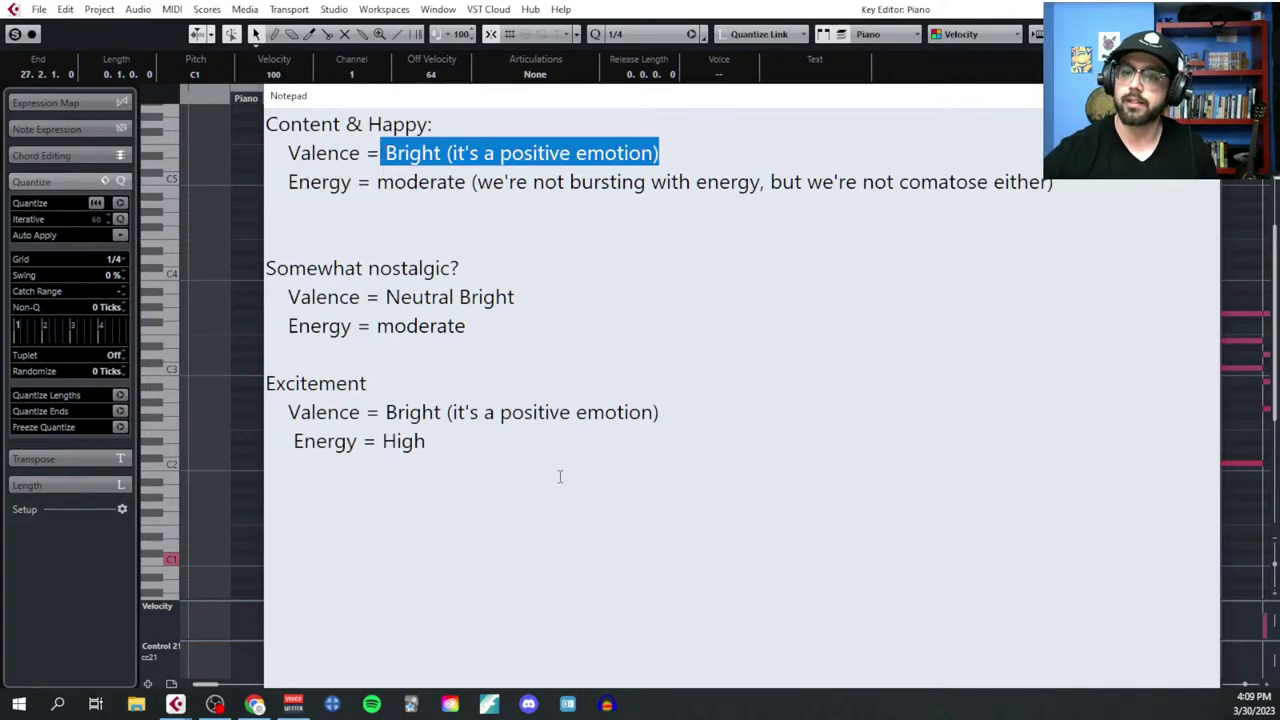
pyautogui.moveTo(513, 452); pyautogui.dragTo(266, 445)
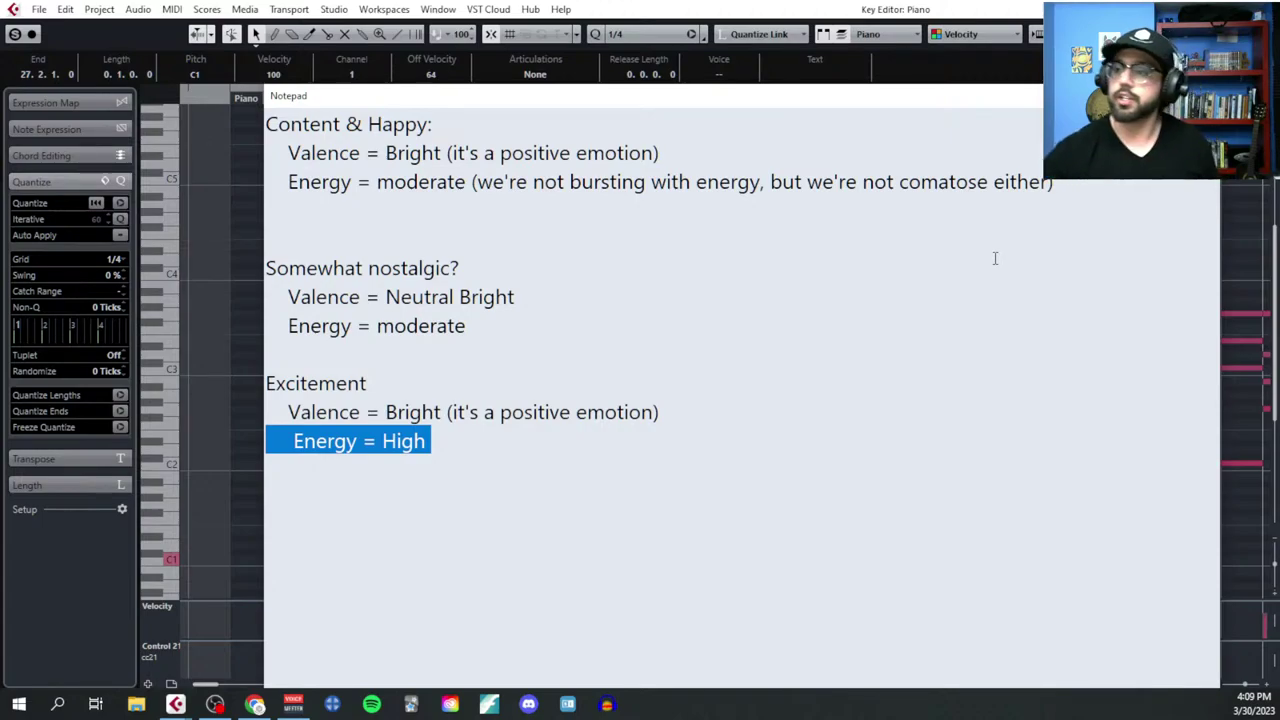
# Step: Leave the Notepad and play all the piano versions through from bar 1
pyautogui.hotkey('alt', 'Tab')
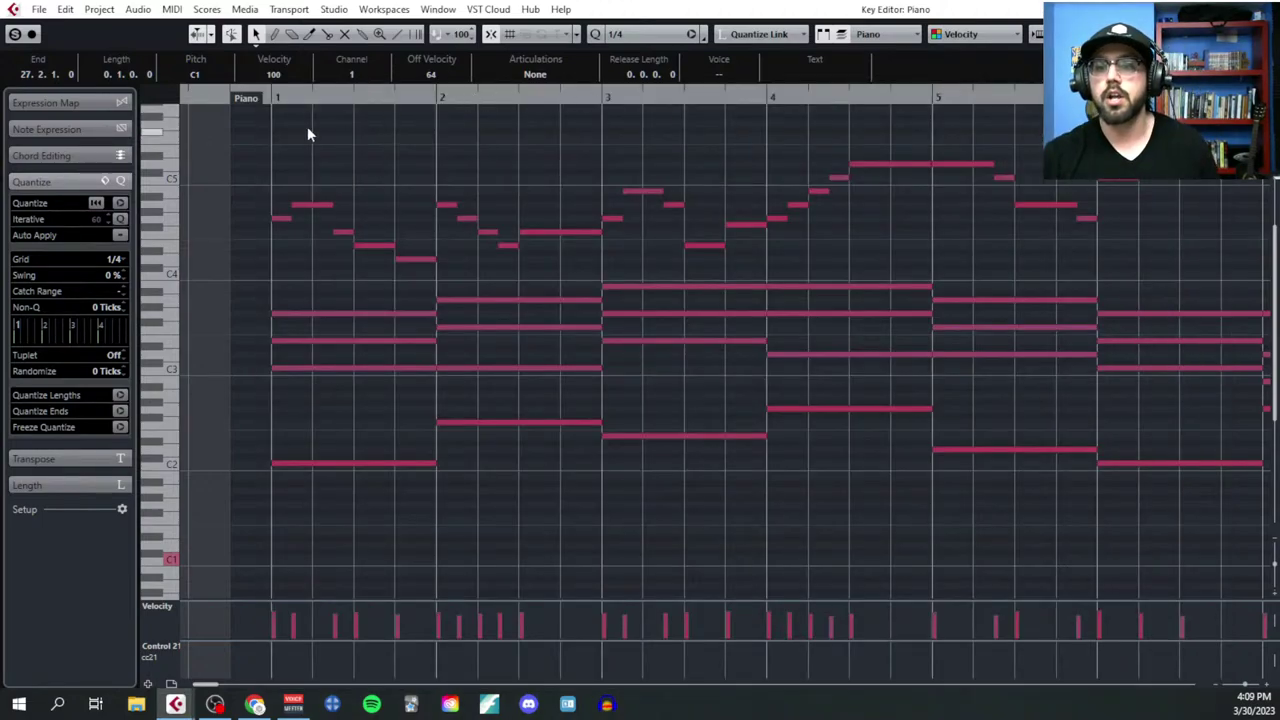
pyautogui.click(274, 96)
pyautogui.scroll(2, 494, 378)
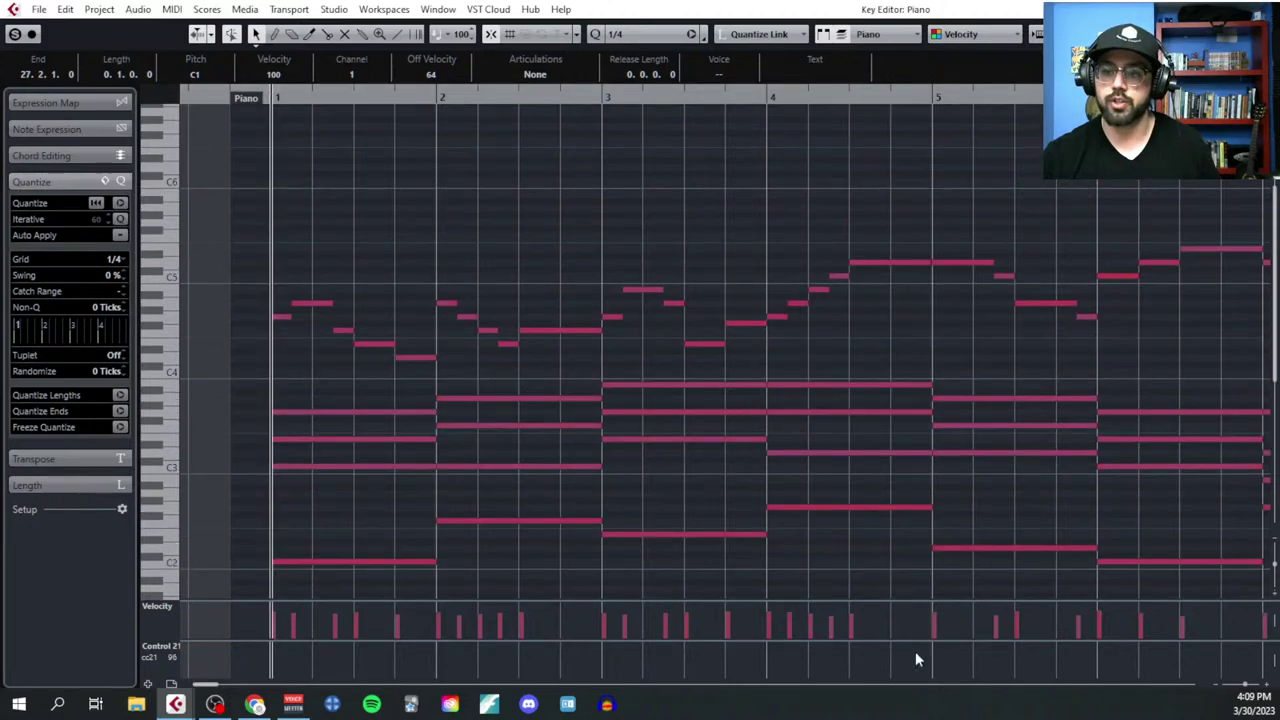
pyautogui.press('space')
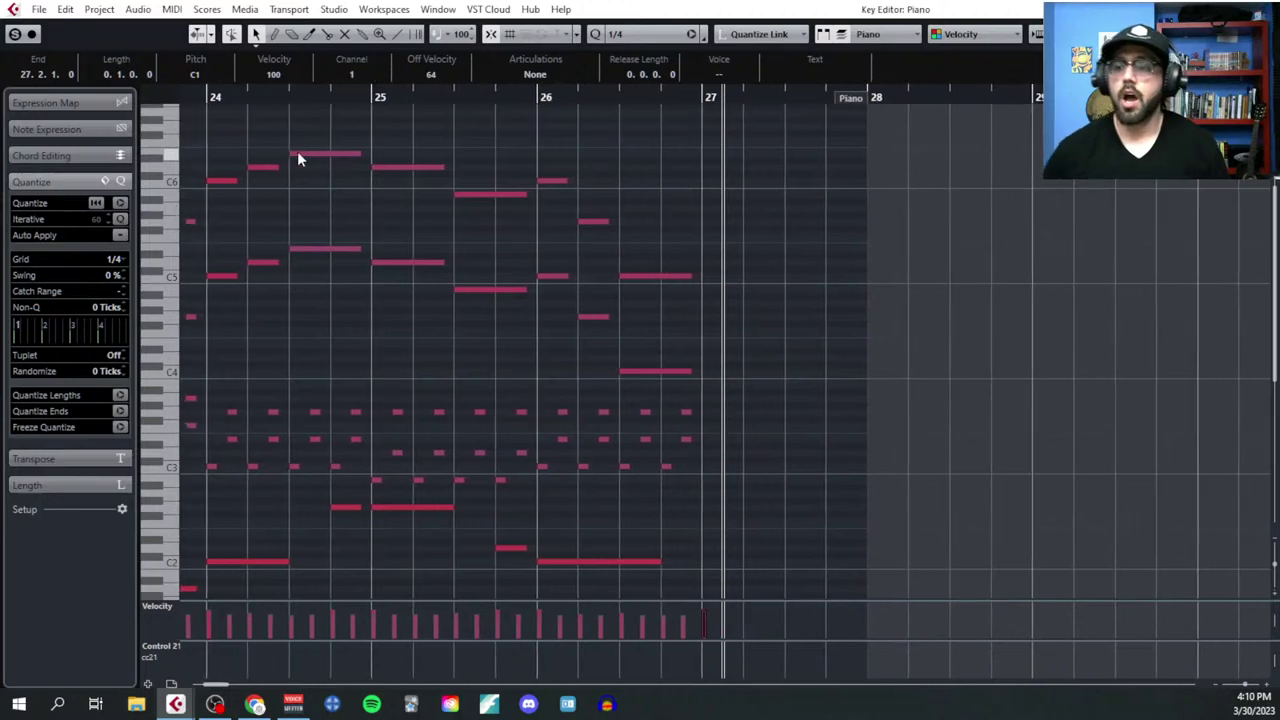
# Step: Review the ending at bar 27 and go back to bar 1 to view the original and second piano versions together
pyautogui.scroll(-8, 896, 300)
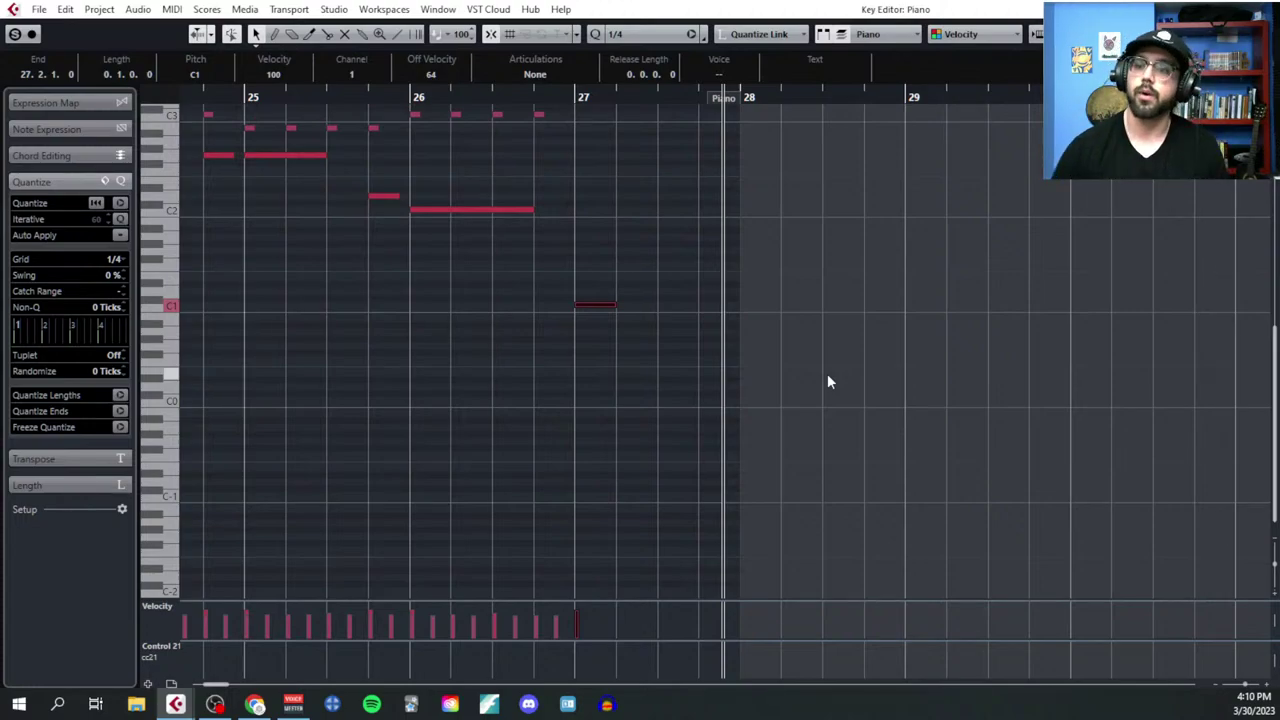
pyautogui.scroll(10, 827, 382)
pyautogui.hscroll(-10, 800, 385)
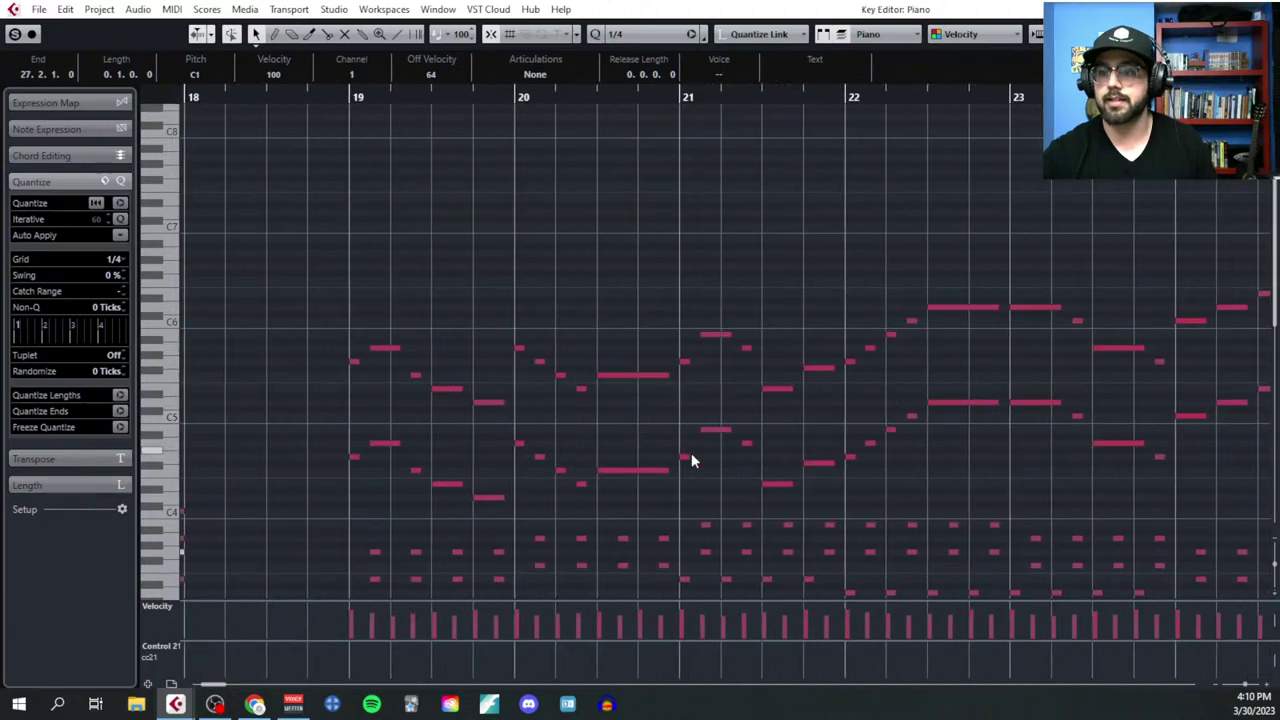
pyautogui.hscroll(-15, 690, 462)
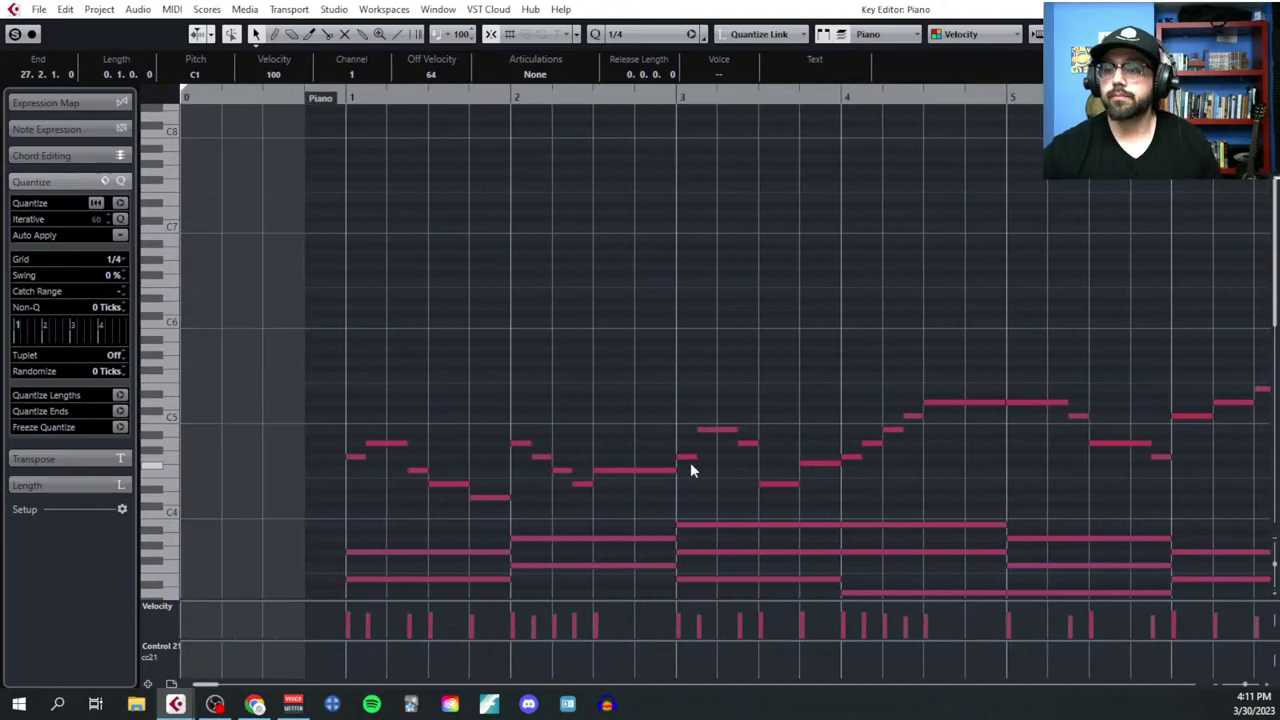
pyautogui.scroll(-3, 686, 437)
pyautogui.scroll(-5, 688, 443)
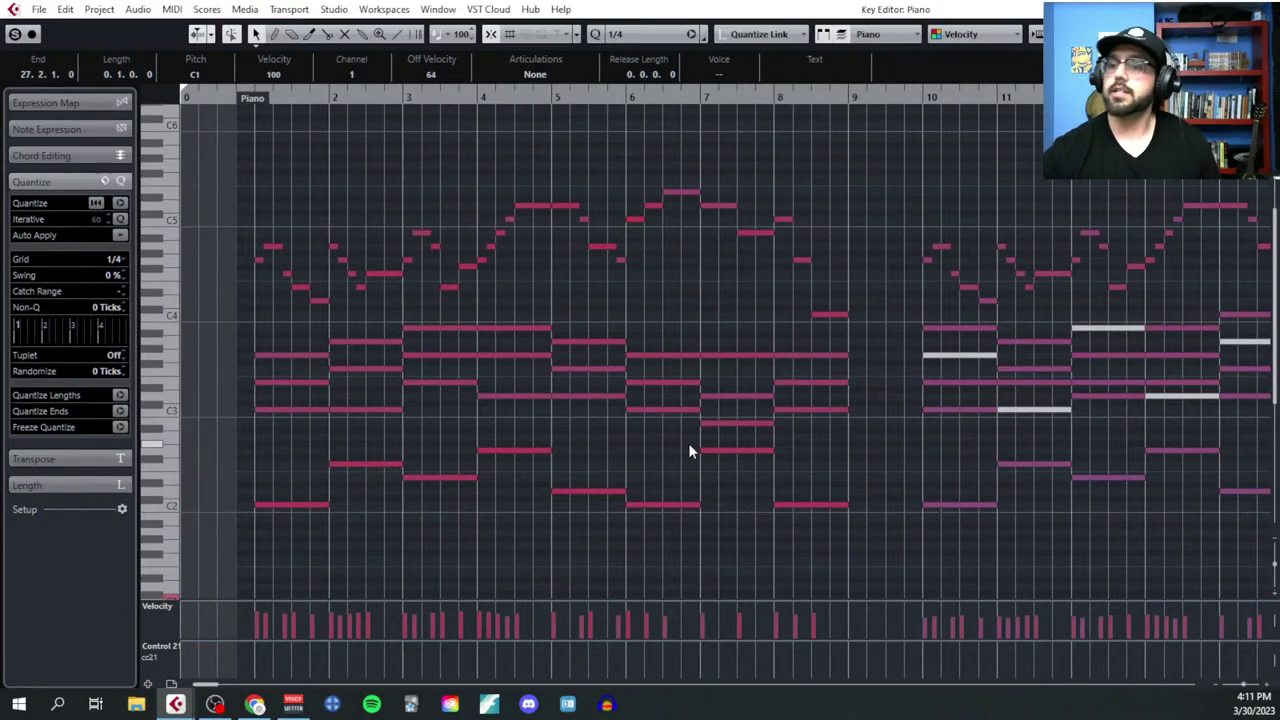